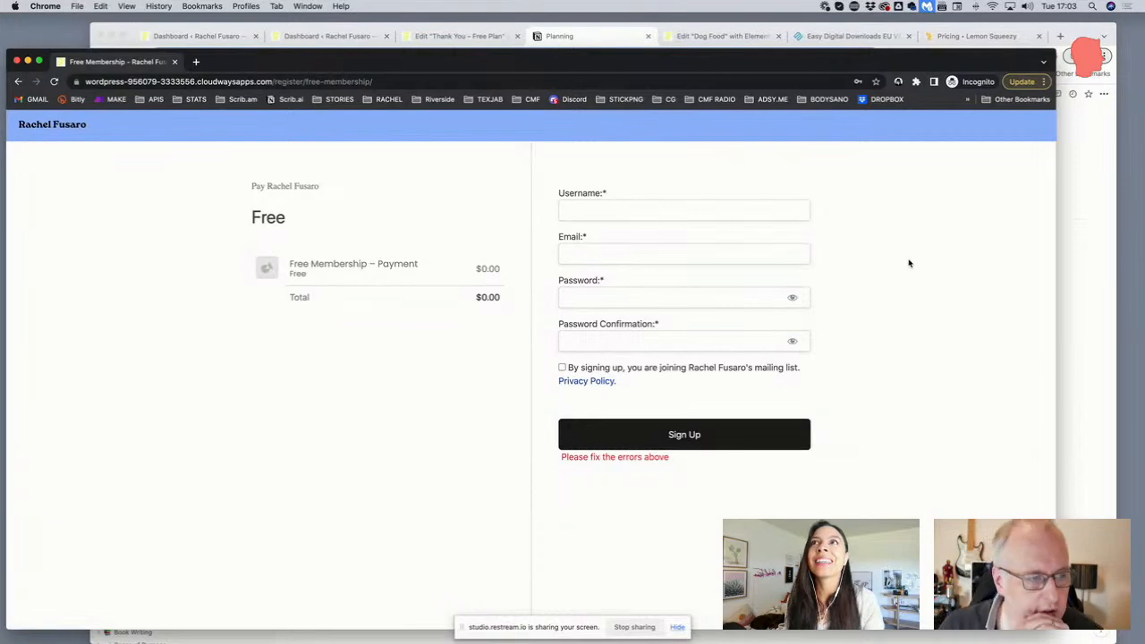
# Tick and then untick the 'By signing up…' consent box so the red 'Please fix the errors above' error appears
pyautogui.moveTo(802, 67); pyautogui.dragTo(811, 51)
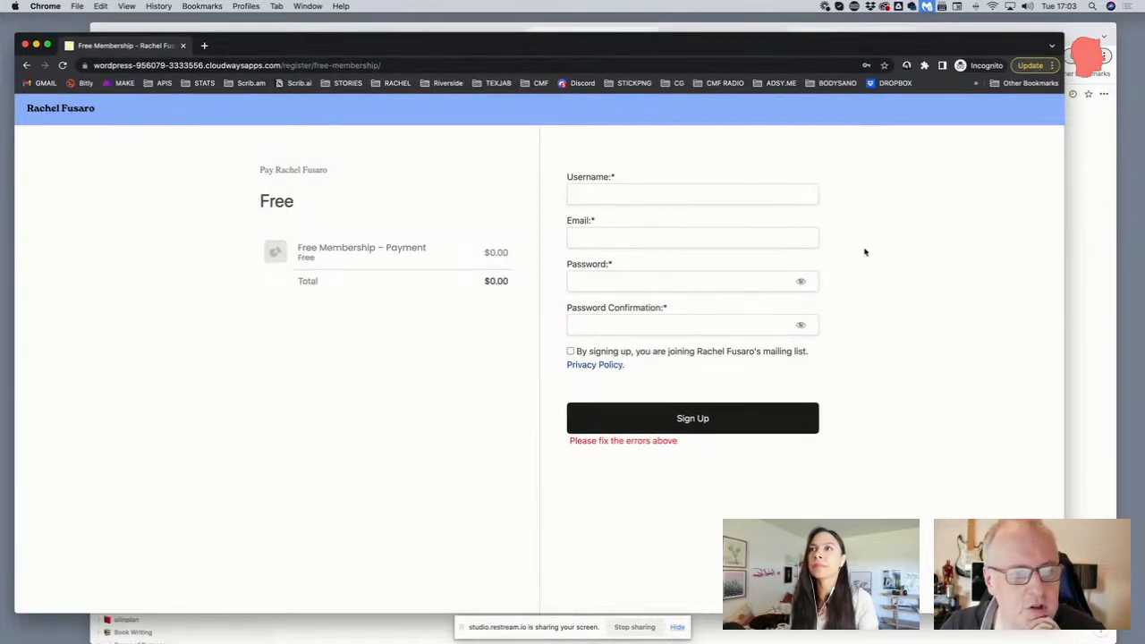
pyautogui.click(570, 352)
pyautogui.moveTo(647, 373); pyautogui.dragTo(567, 351)
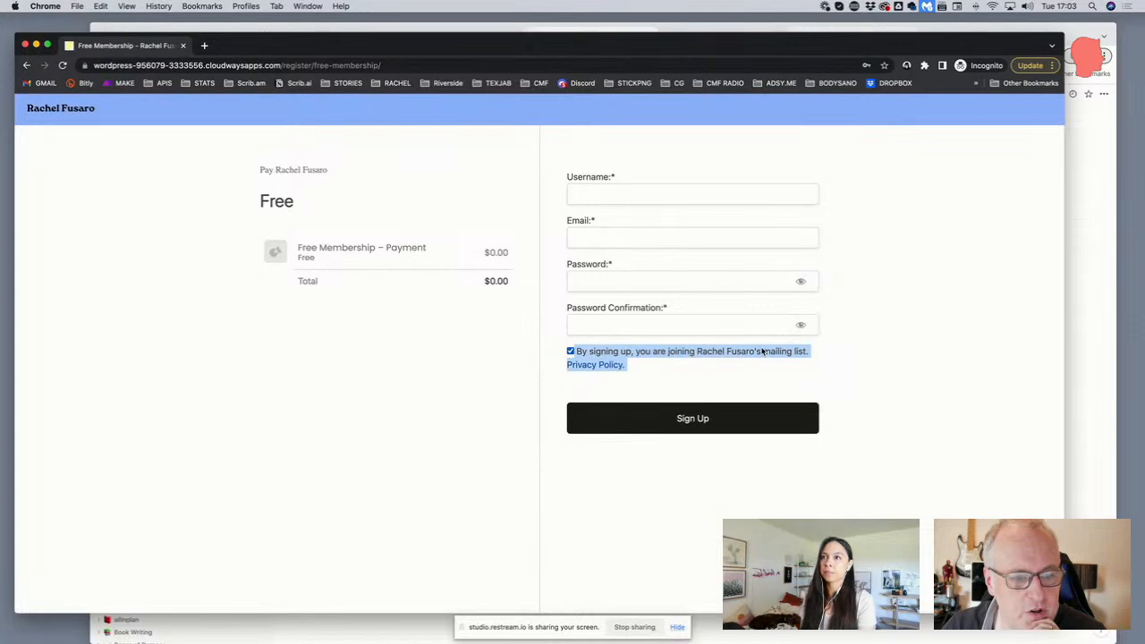
pyautogui.click(571, 351)
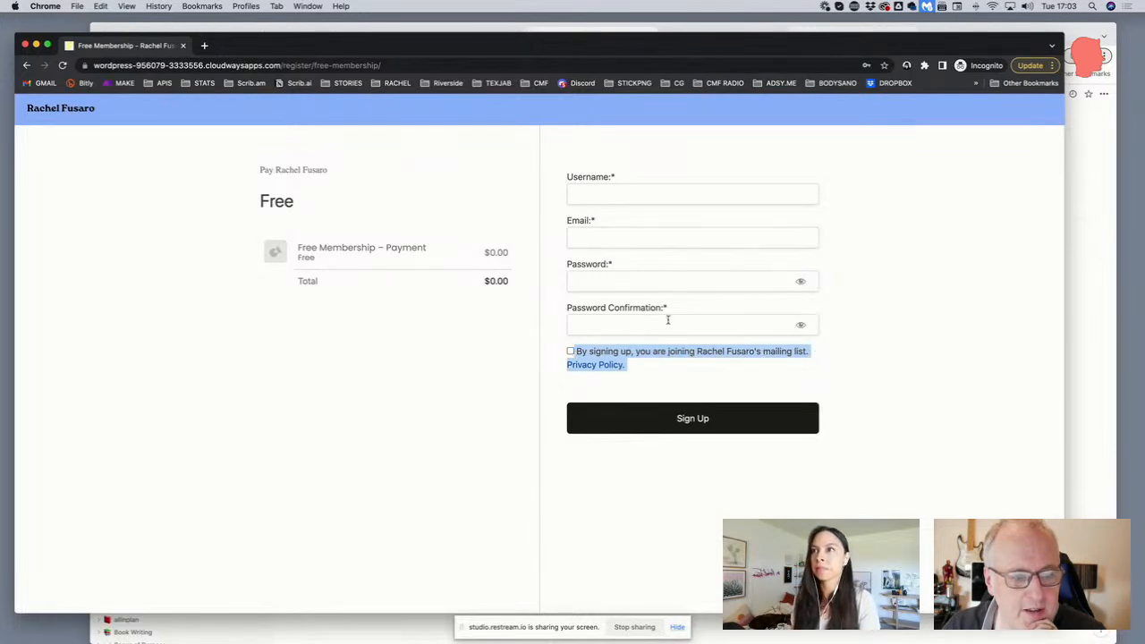
pyautogui.click(715, 370)
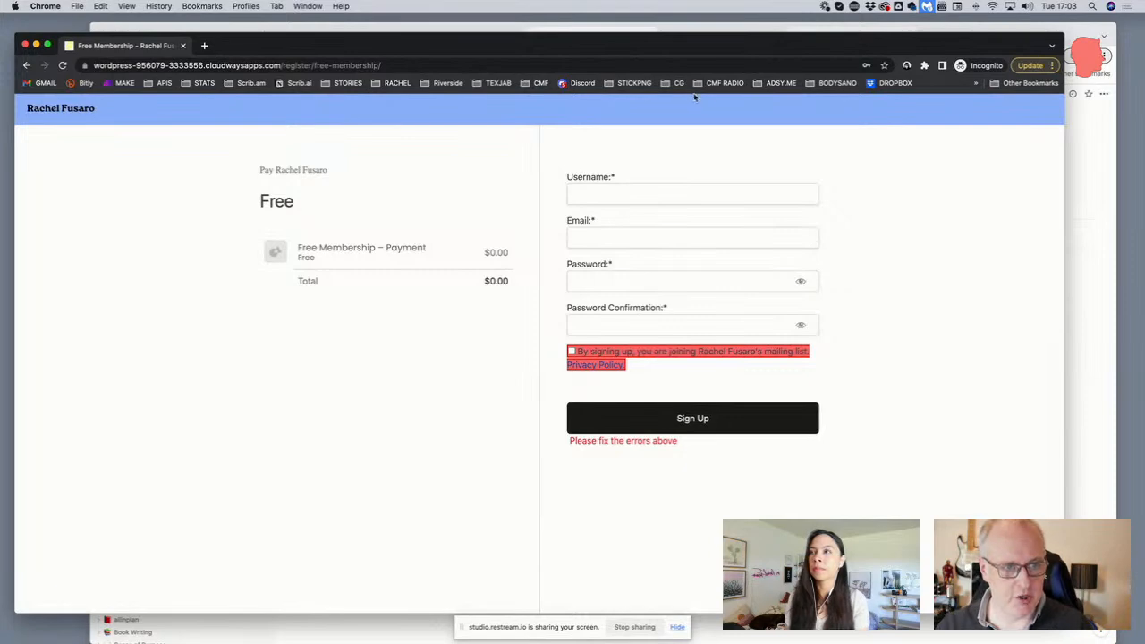
pyautogui.moveTo(466, 47); pyautogui.dragTo(459, 73)
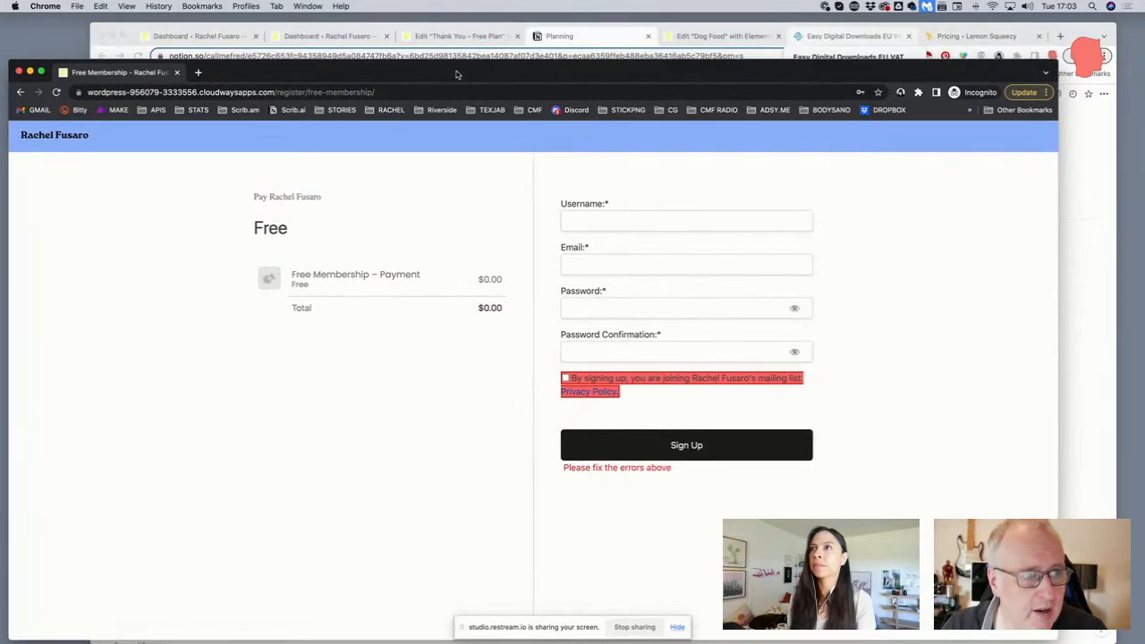
# Purge all of the site's cache with Breeze from the dashboard admin bar
pyautogui.click(350, 38)
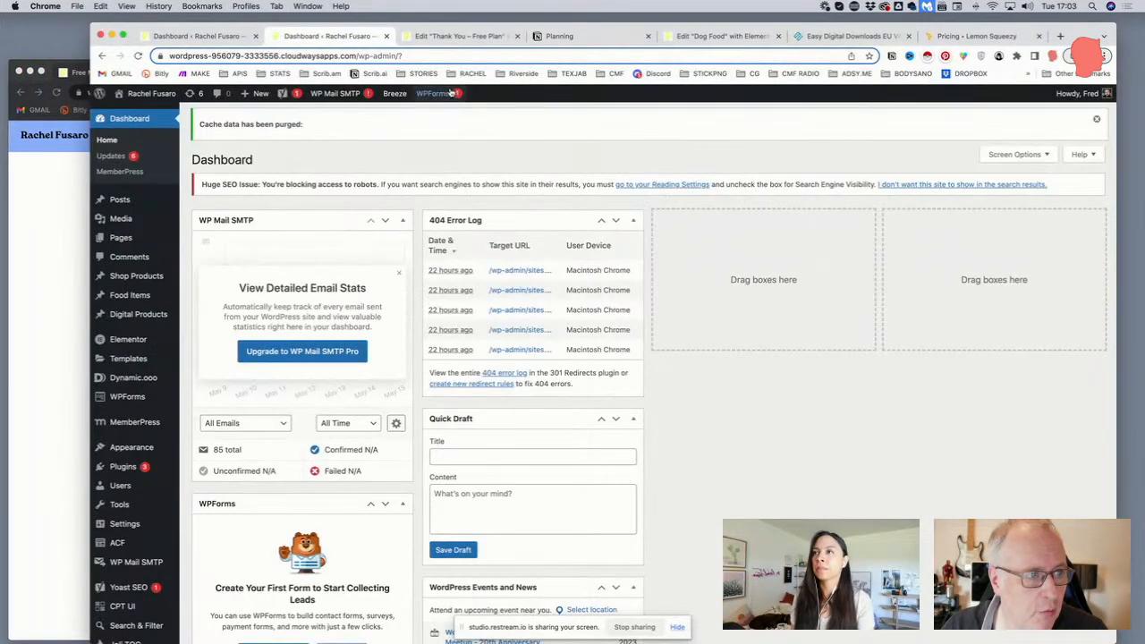
pyautogui.moveTo(394, 96)
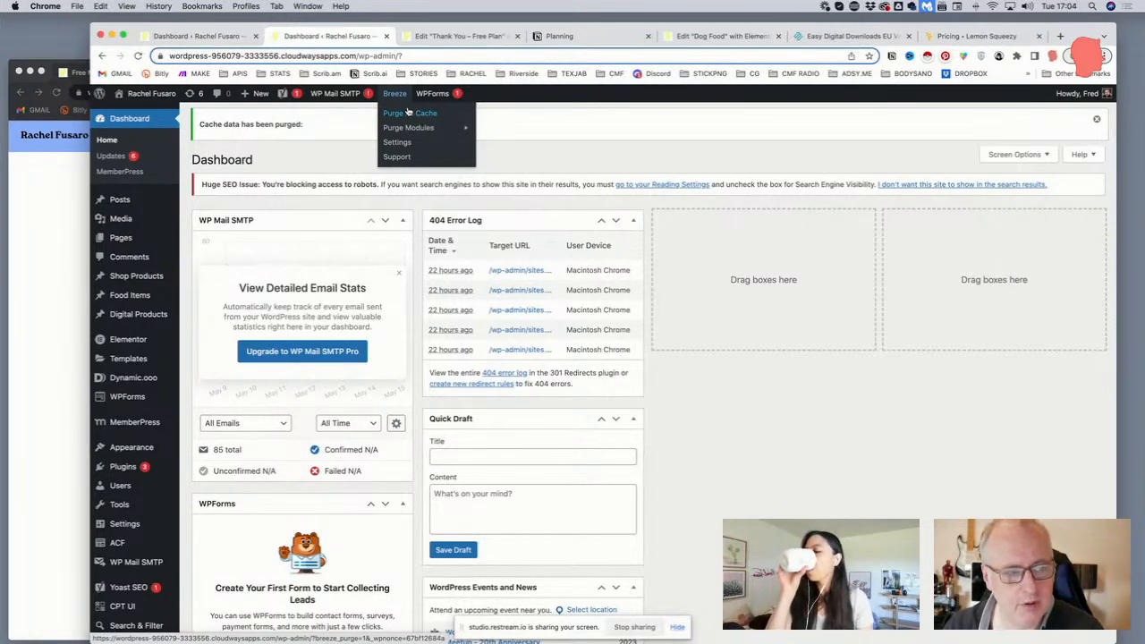
pyautogui.click(409, 116)
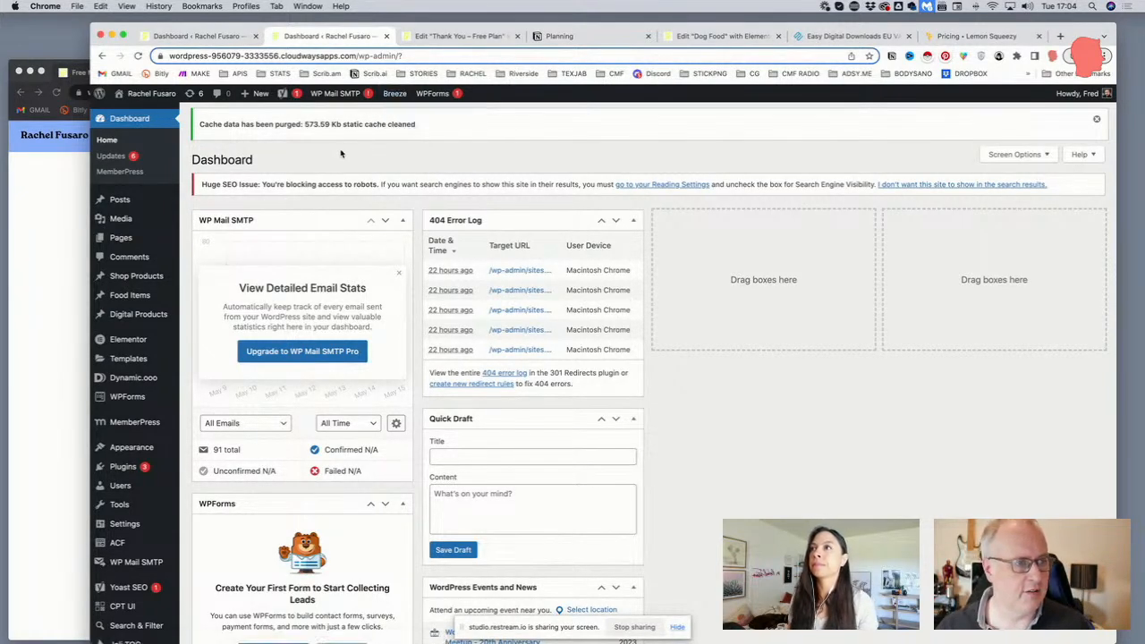
# Visit the live site's home page from the site-name menu
pyautogui.scroll(-1, 321, 153)
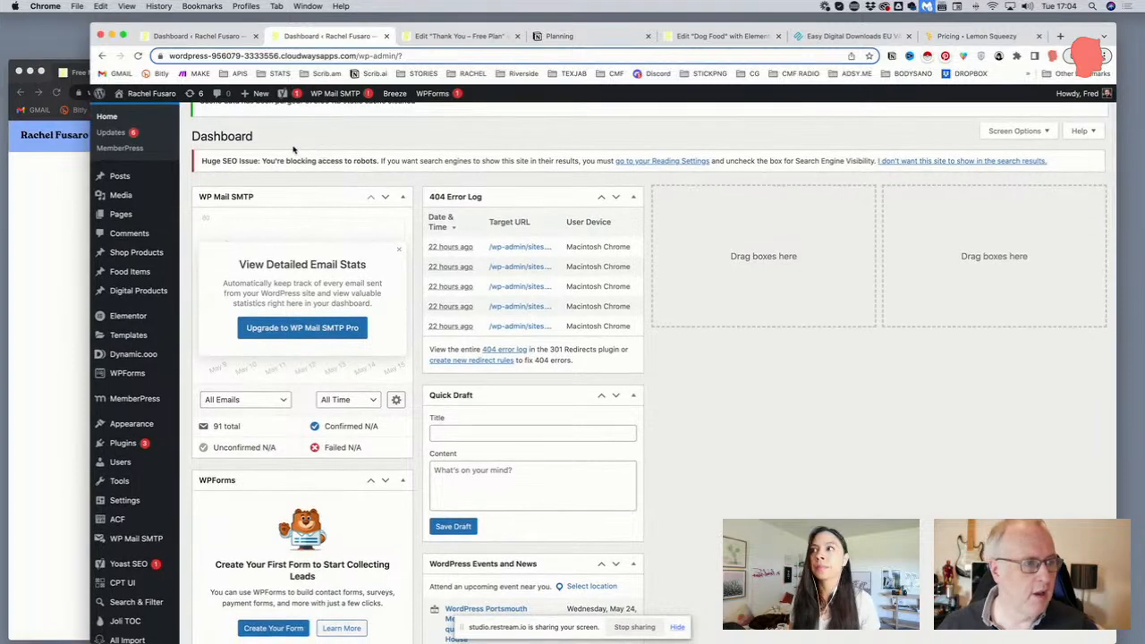
pyautogui.scroll(1, 304, 151)
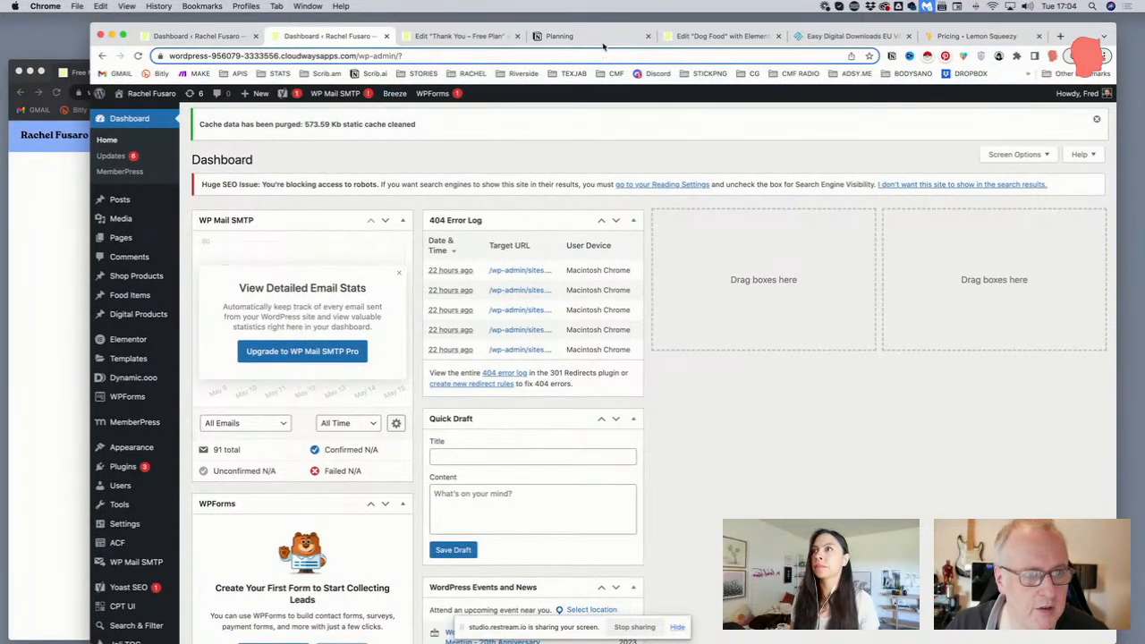
pyautogui.click(151, 114)
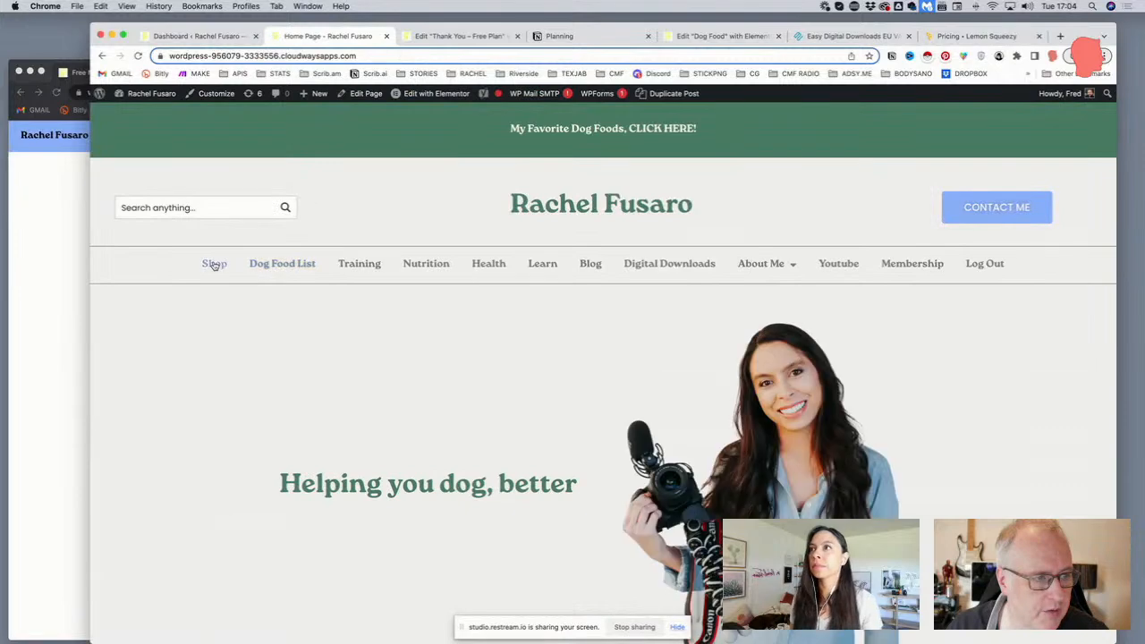
# Open the Shop page, open and close its Pick a category dropdown, then launch Edit with Elementor
pyautogui.click(217, 265)
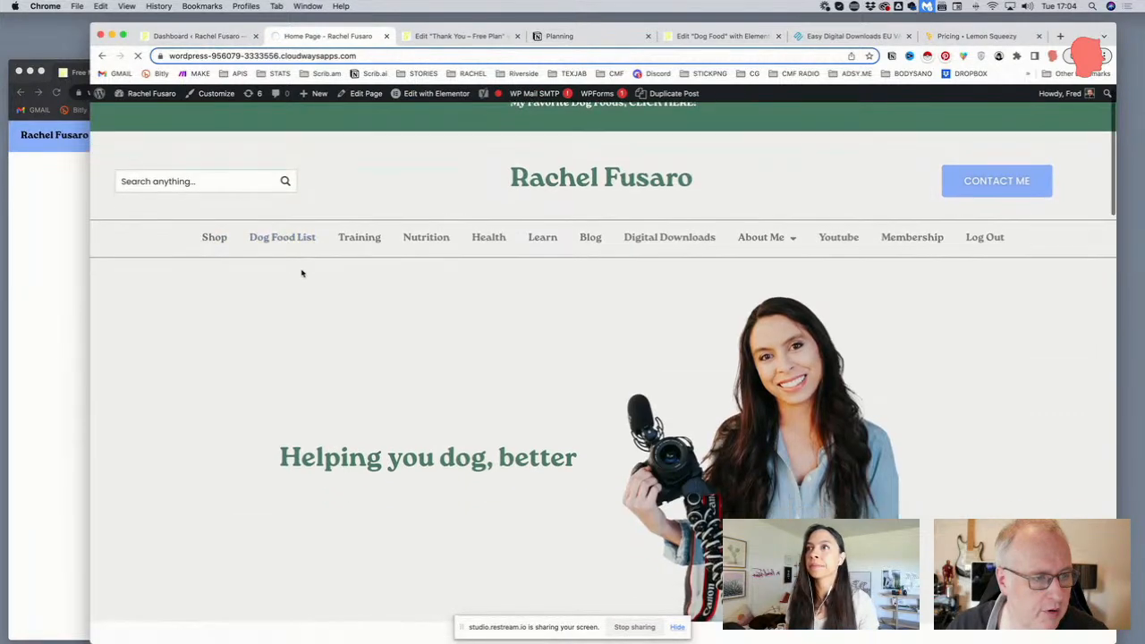
pyautogui.scroll(-5, 301, 265)
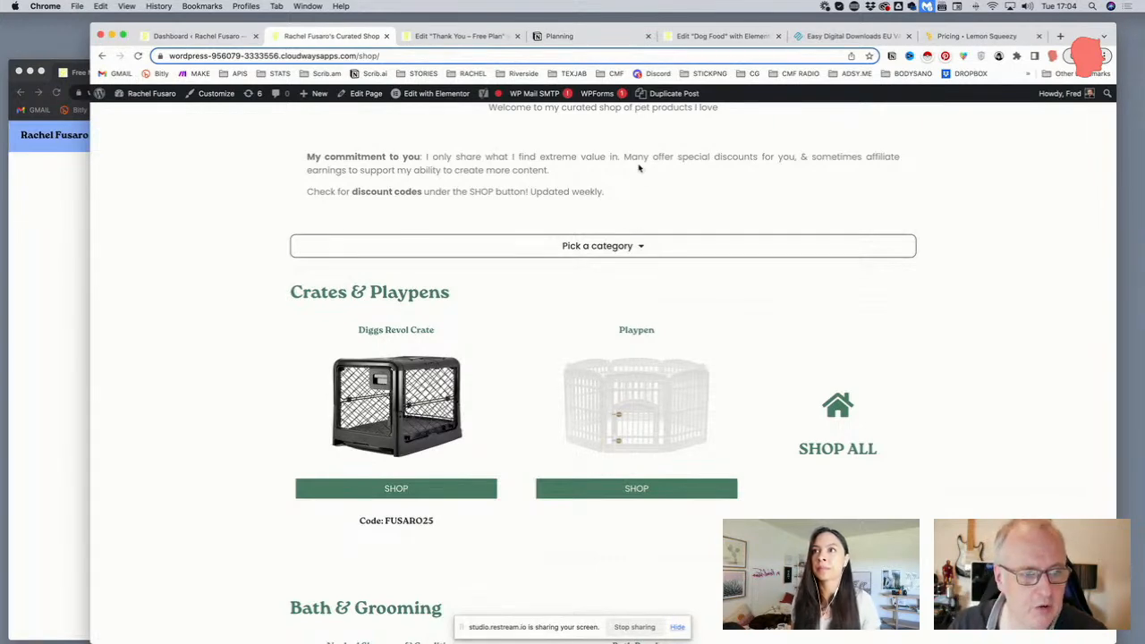
pyautogui.click(601, 246)
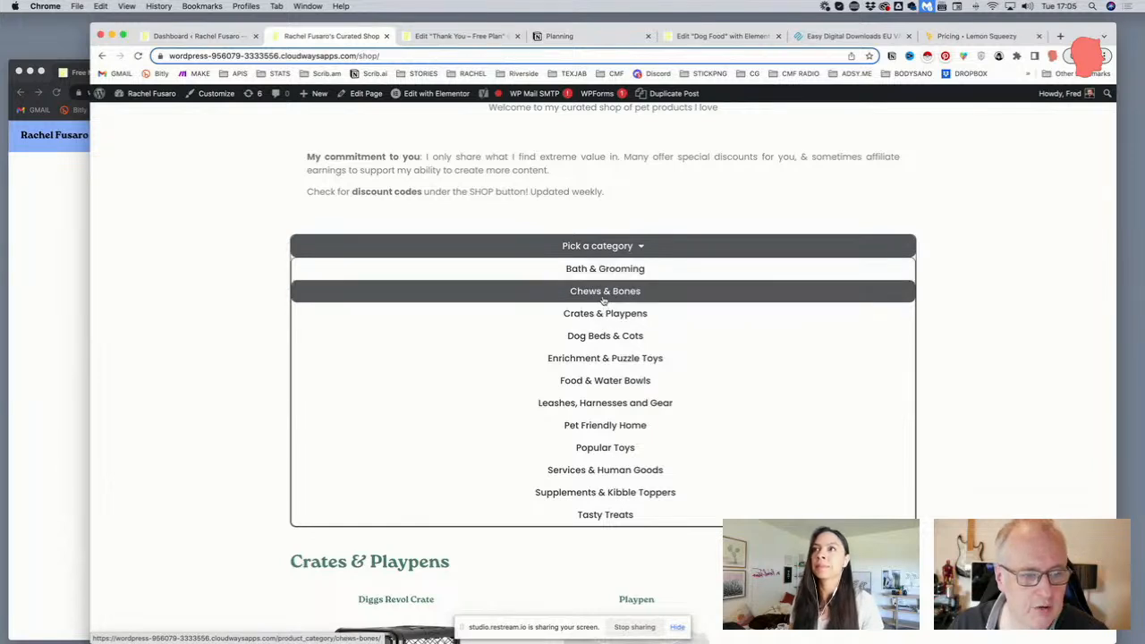
pyautogui.click(609, 249)
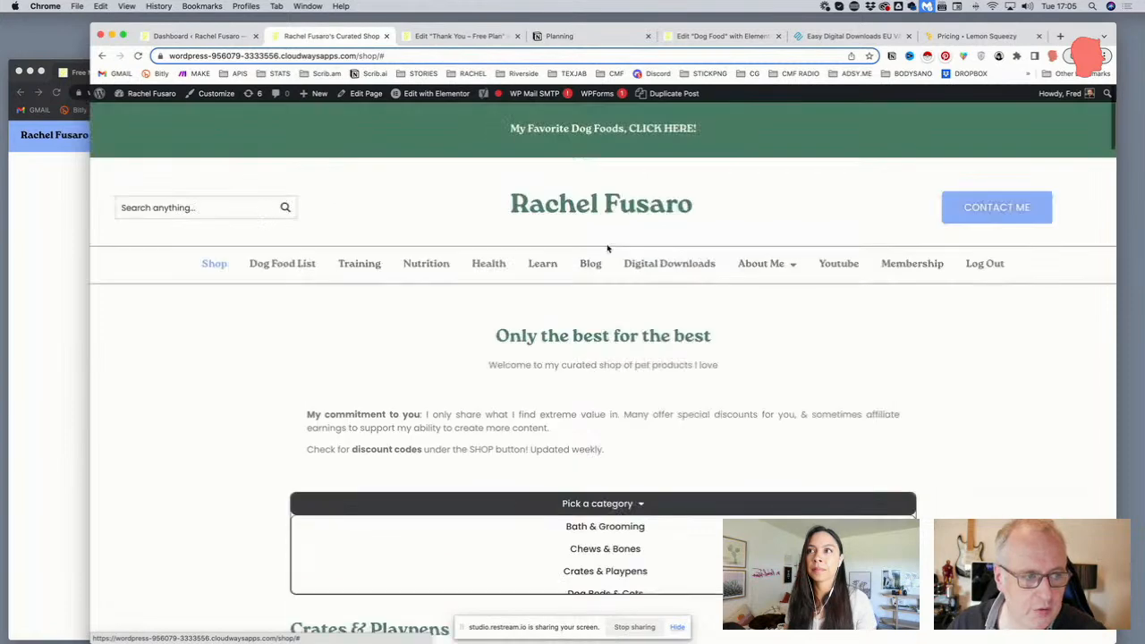
pyautogui.scroll(-3, 613, 348)
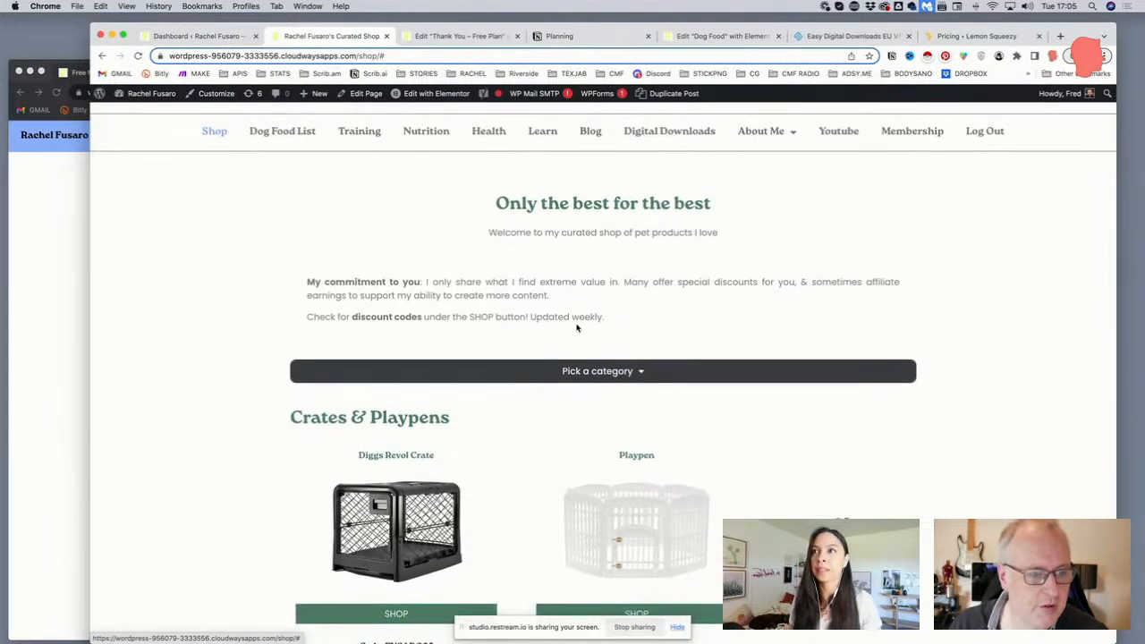
pyautogui.click(435, 95)
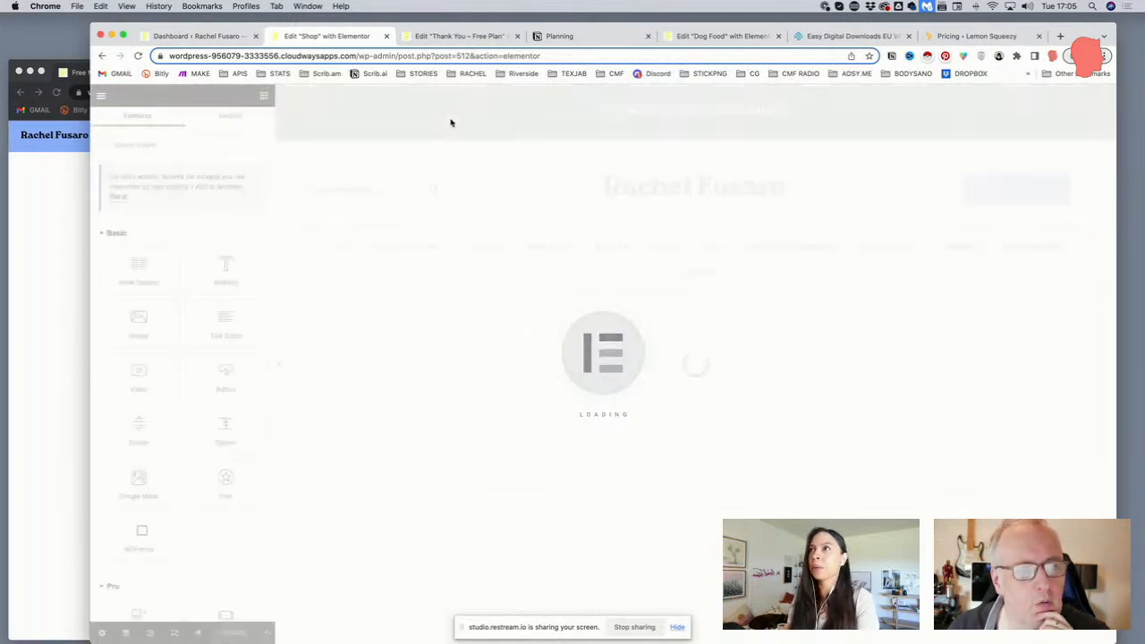
# Delete the 20 px border radius in the Pick a category menu widget's Advanced > Border settings
pyautogui.scroll(-3, 617, 304)
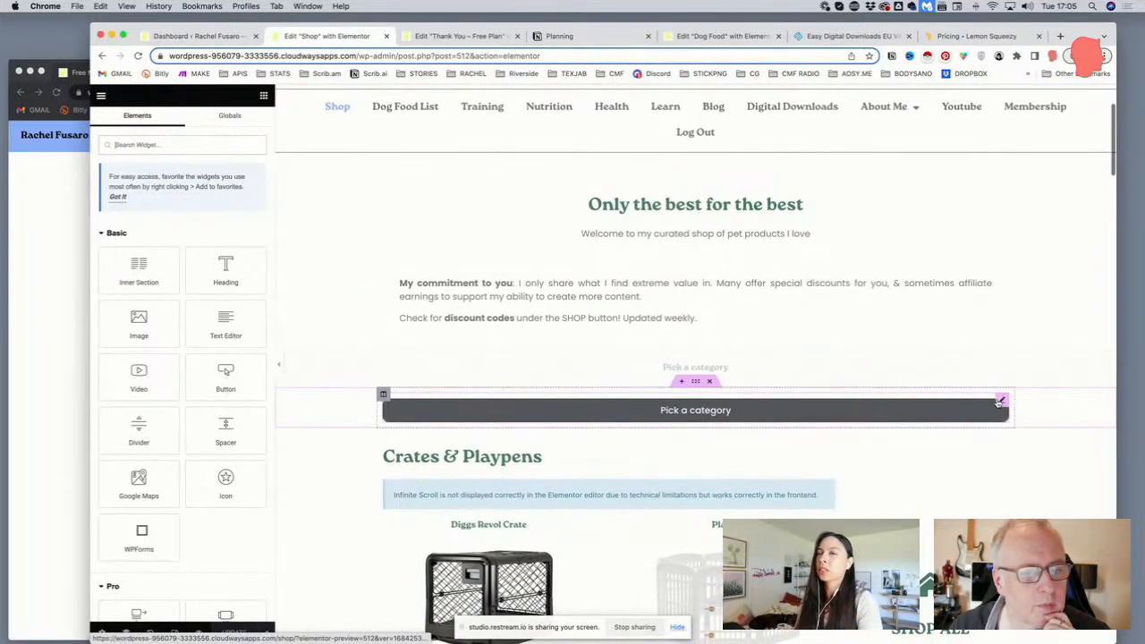
pyautogui.click(1001, 402)
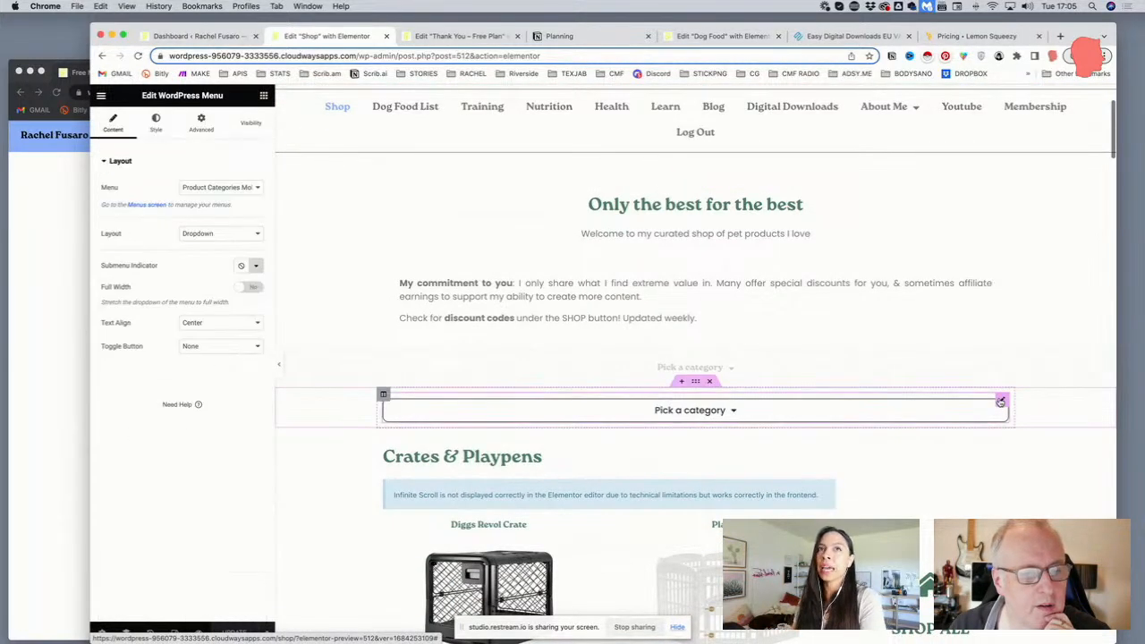
pyautogui.click(195, 131)
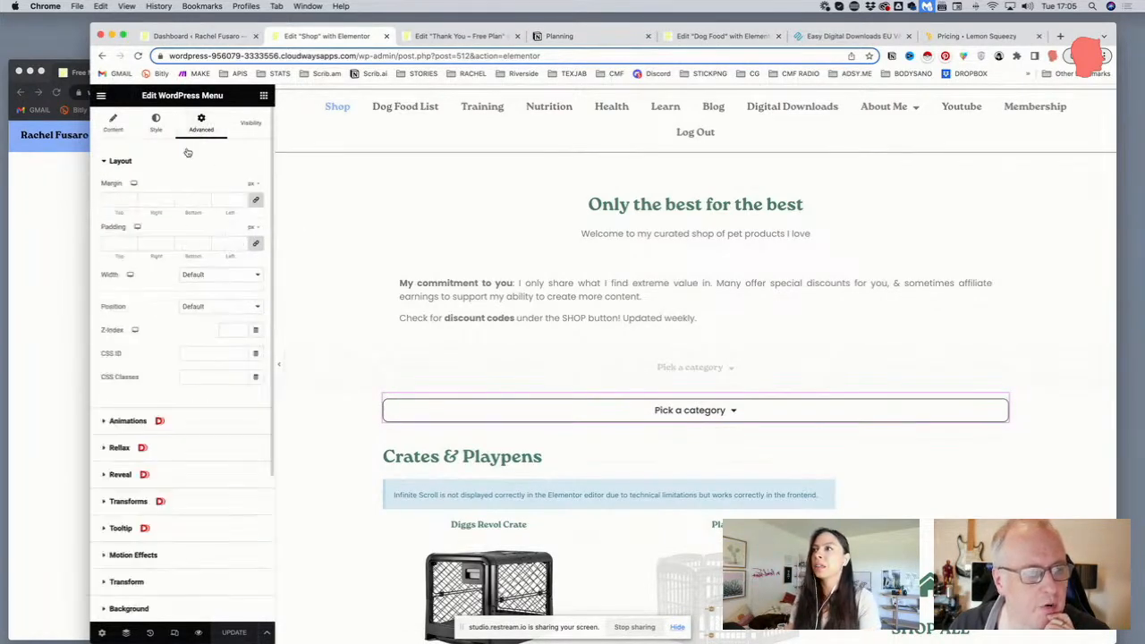
pyautogui.scroll(-5, 149, 269)
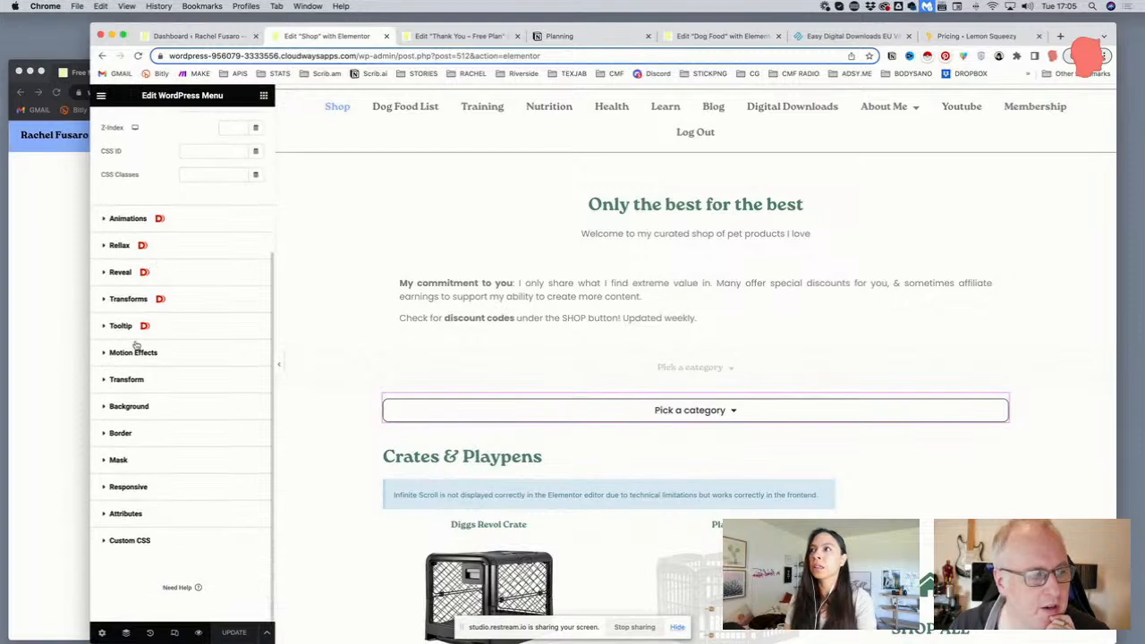
pyautogui.click(112, 435)
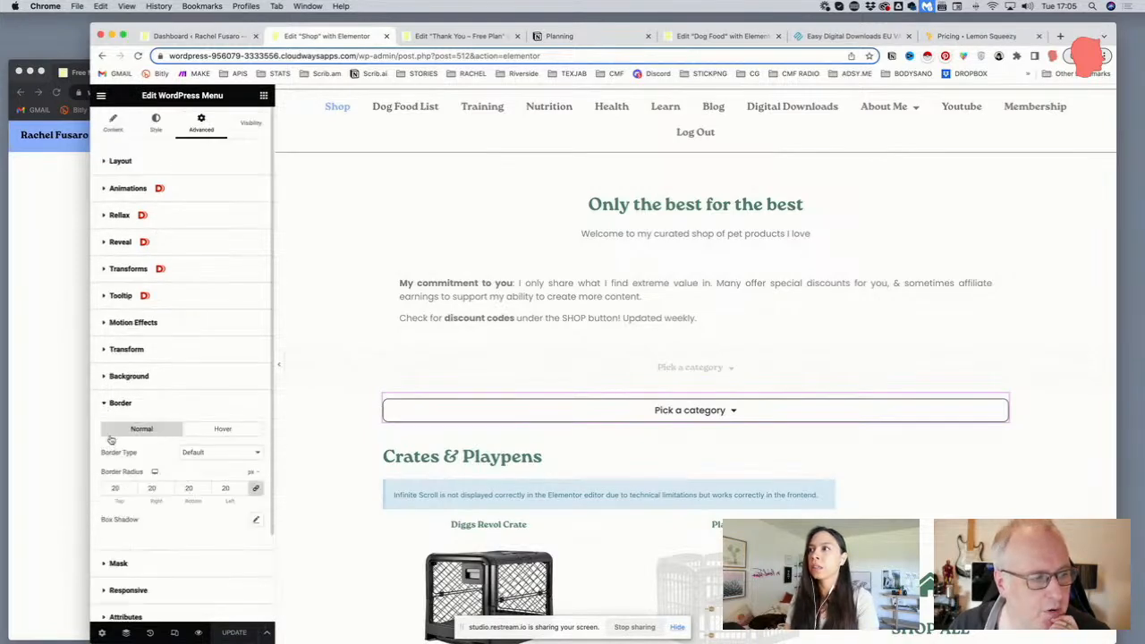
pyautogui.scroll(-3, 134, 420)
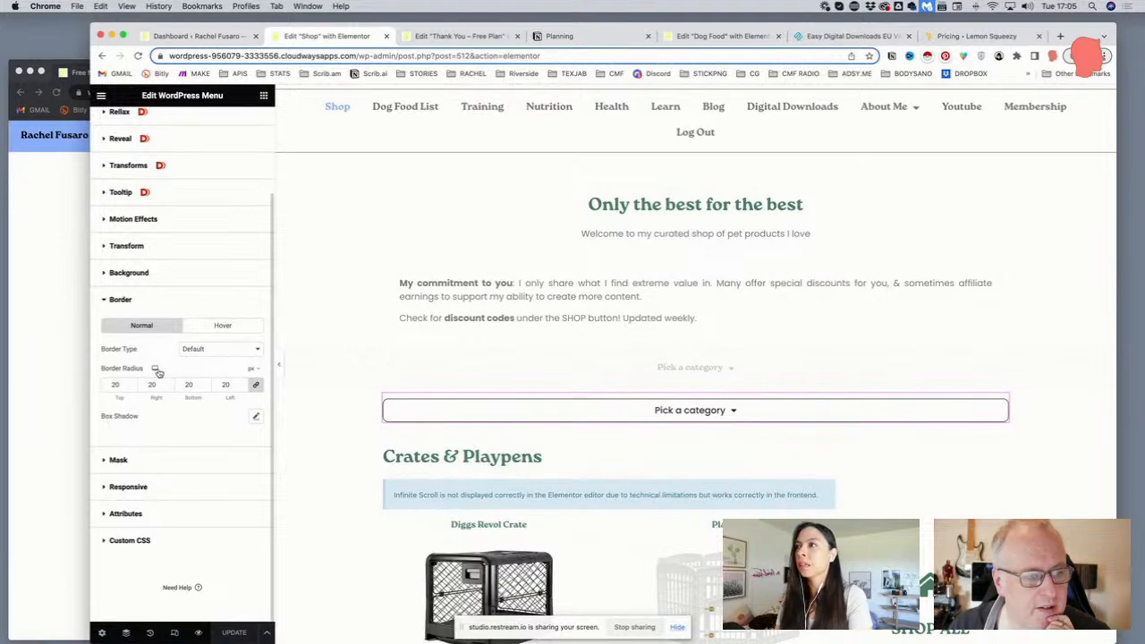
pyautogui.doubleClick(118, 384)
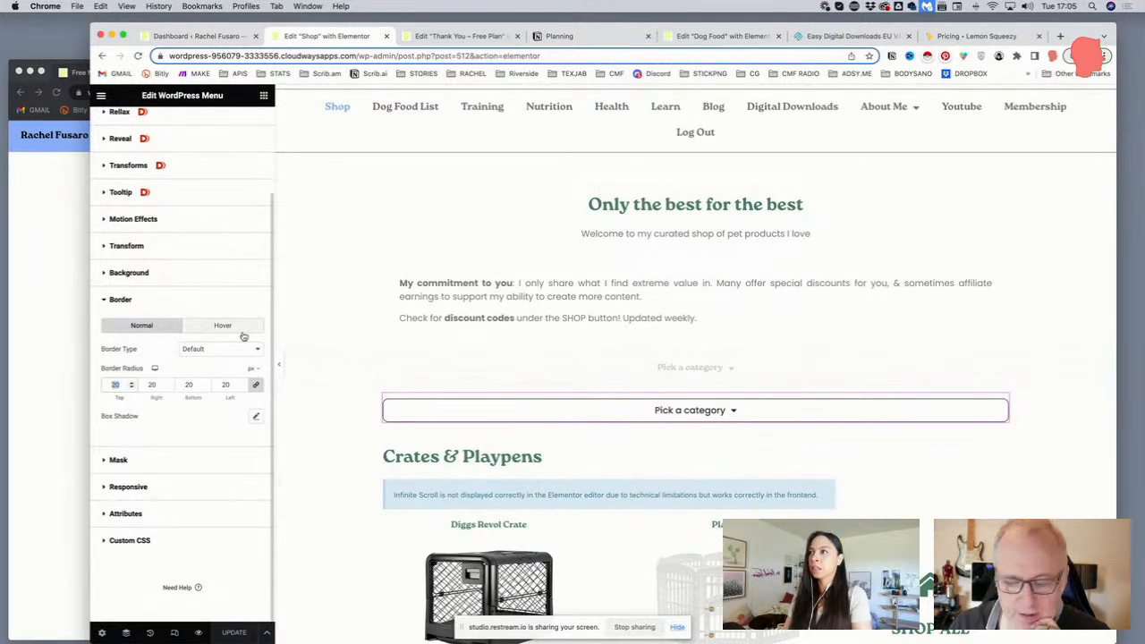
pyautogui.press('BackSpace')
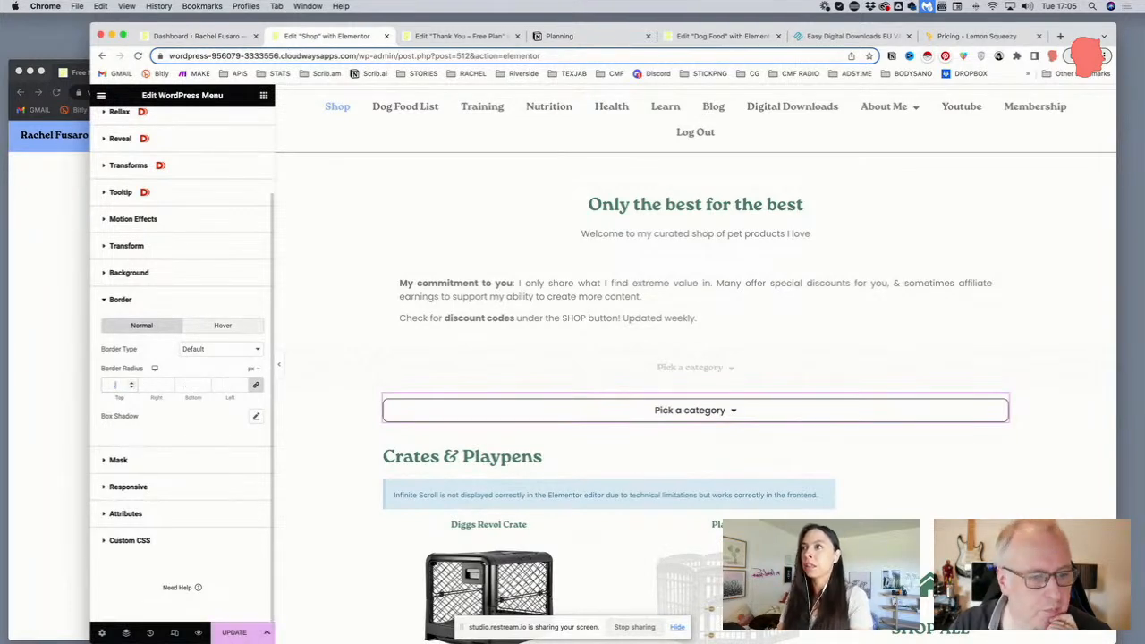
pyautogui.click(703, 412)
# Try Dotted, Dashed and Groove, then settle on a Solid border type for the dropdown
pyautogui.click(154, 125)
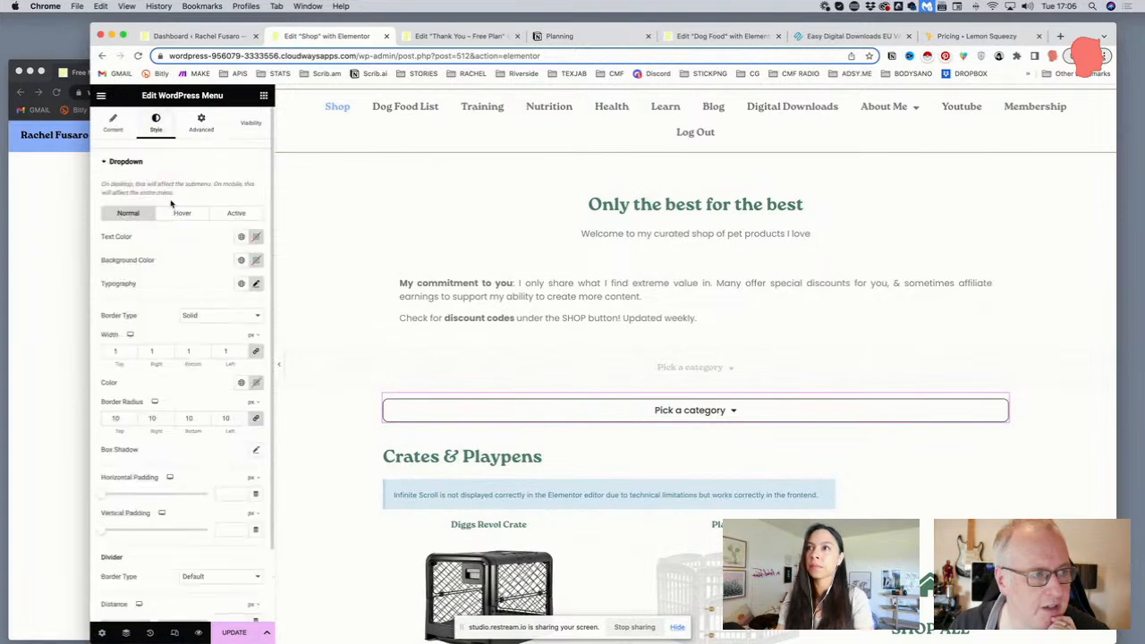
pyautogui.scroll(-3, 171, 204)
pyautogui.scroll(2, 171, 204)
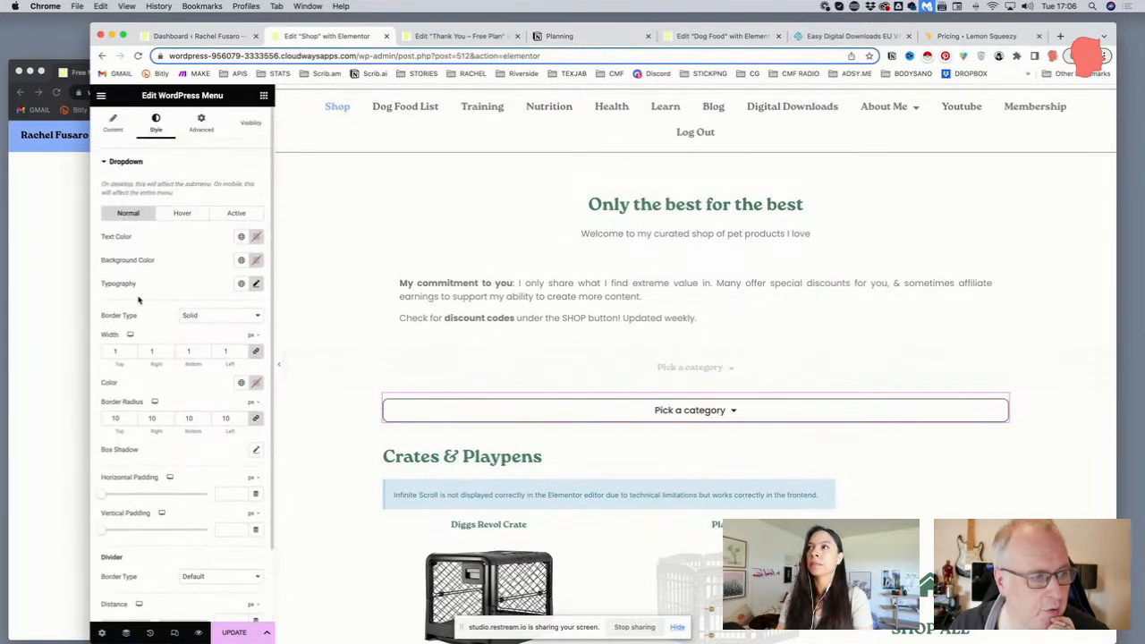
pyautogui.click(199, 323)
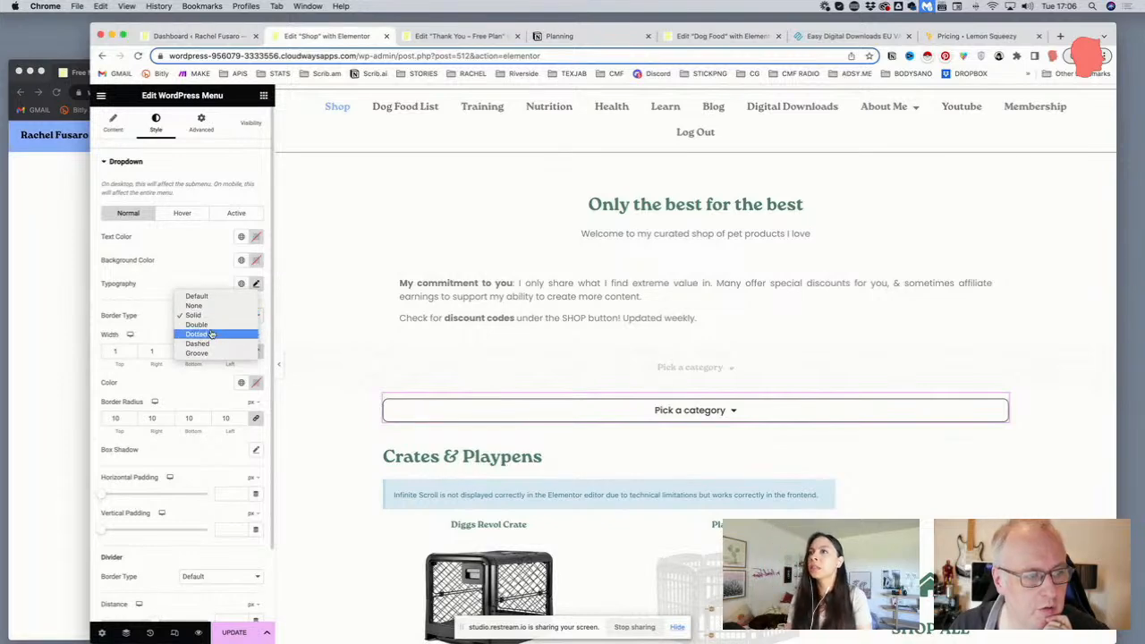
pyautogui.click(211, 335)
pyautogui.click(210, 319)
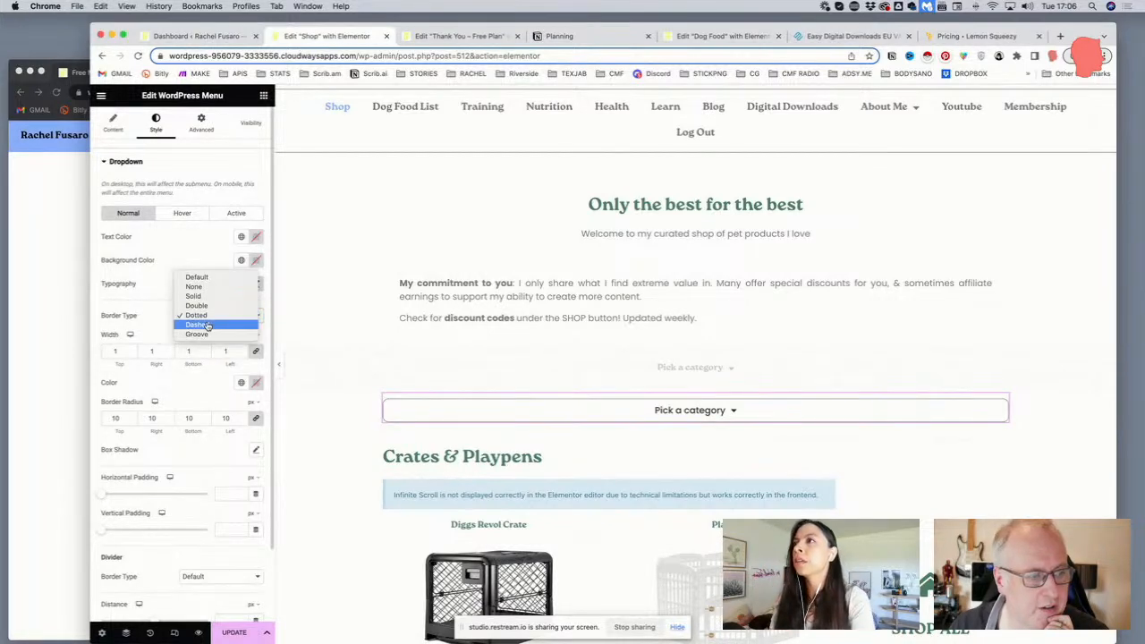
pyautogui.click(208, 325)
pyautogui.click(209, 322)
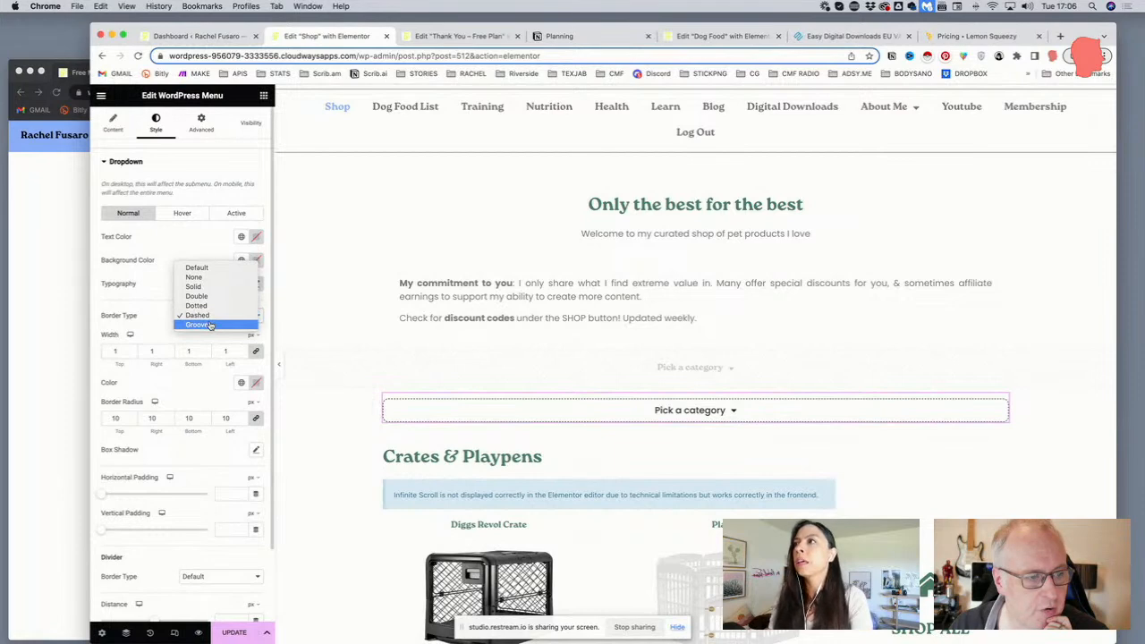
pyautogui.click(209, 324)
pyautogui.click(209, 318)
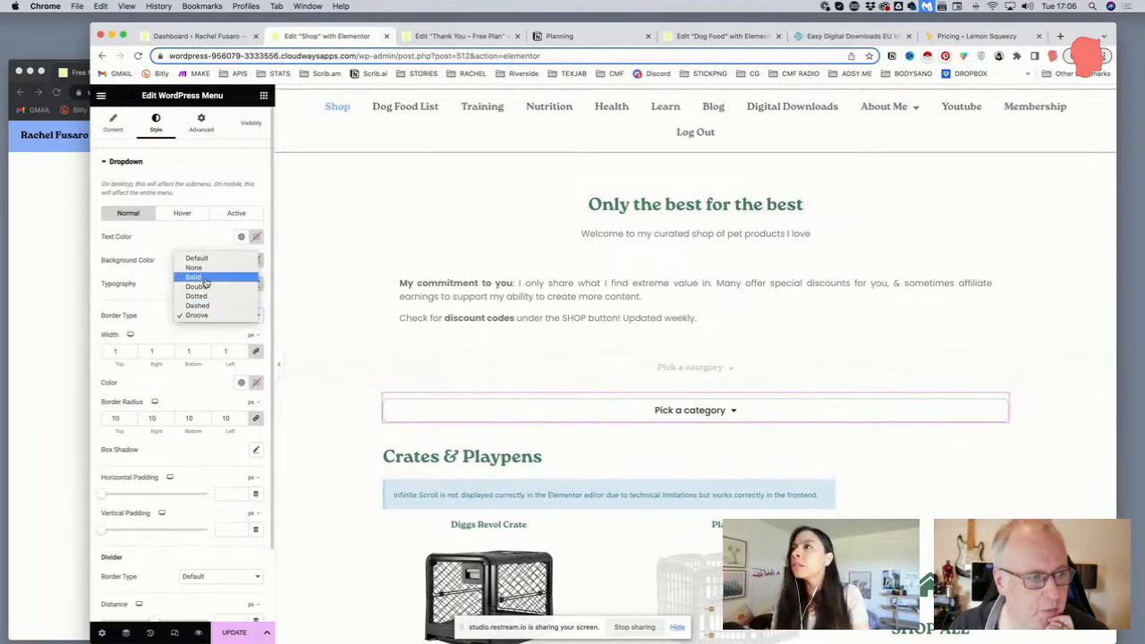
pyautogui.click(204, 279)
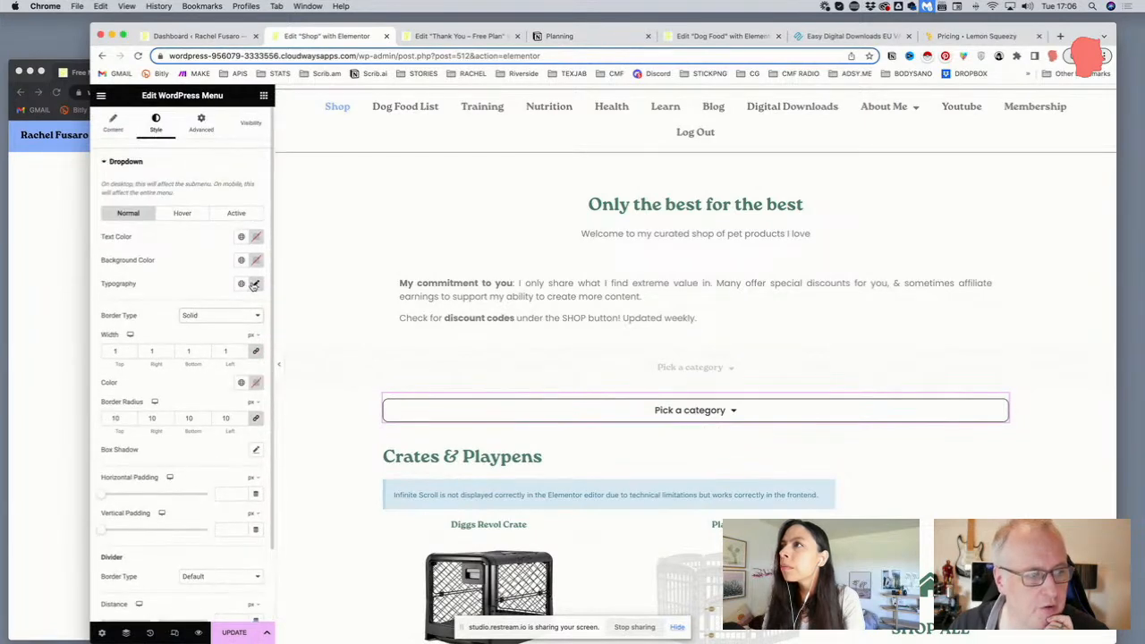
pyautogui.click(255, 284)
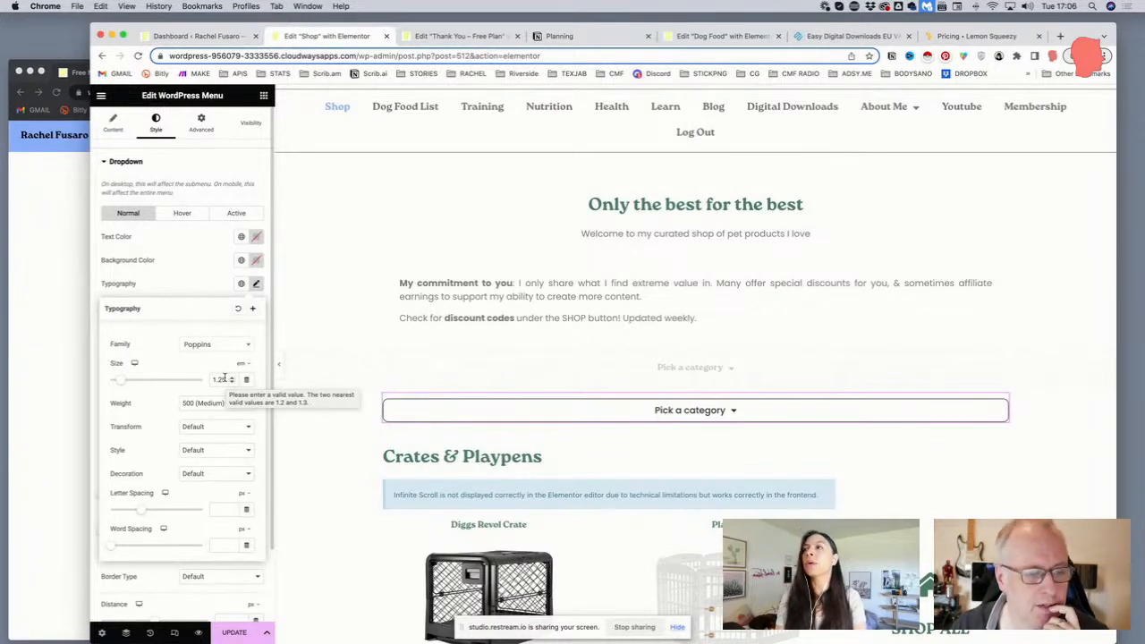
pyautogui.click(185, 279)
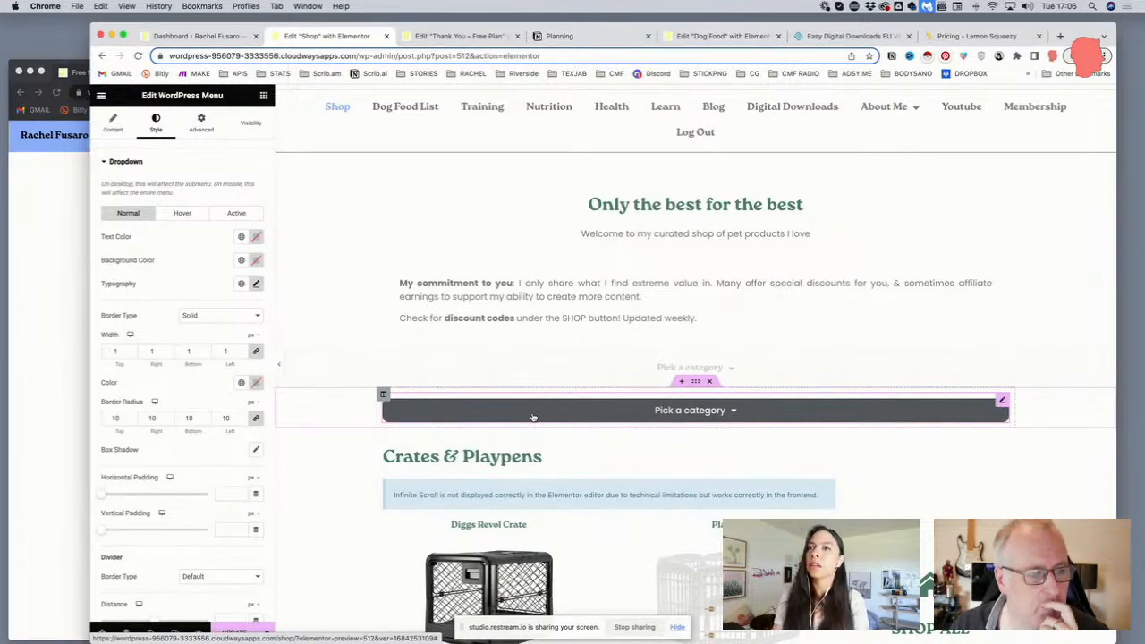
# Set the dropdown background to Primary and the hover background to the Accent light blue
pyautogui.click(242, 260)
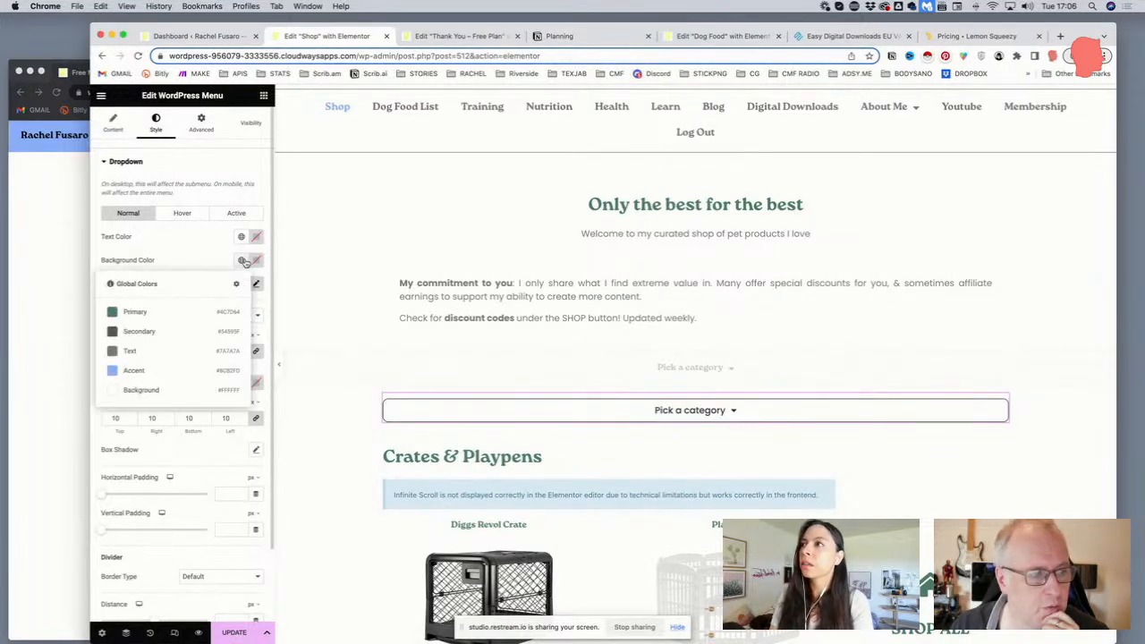
pyautogui.click(161, 312)
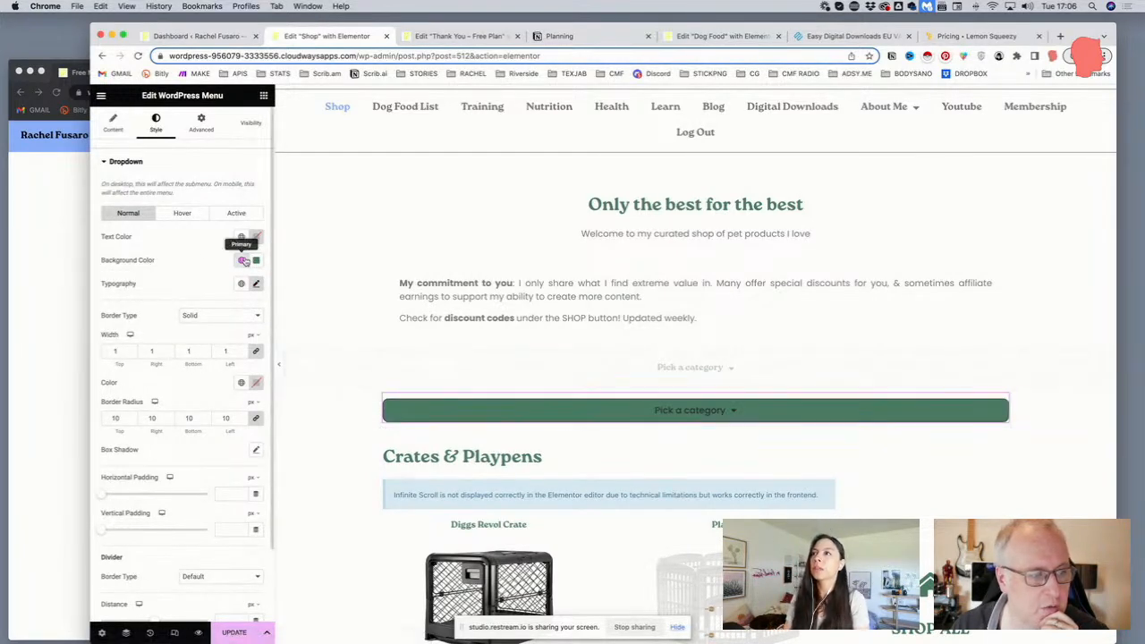
pyautogui.click(182, 213)
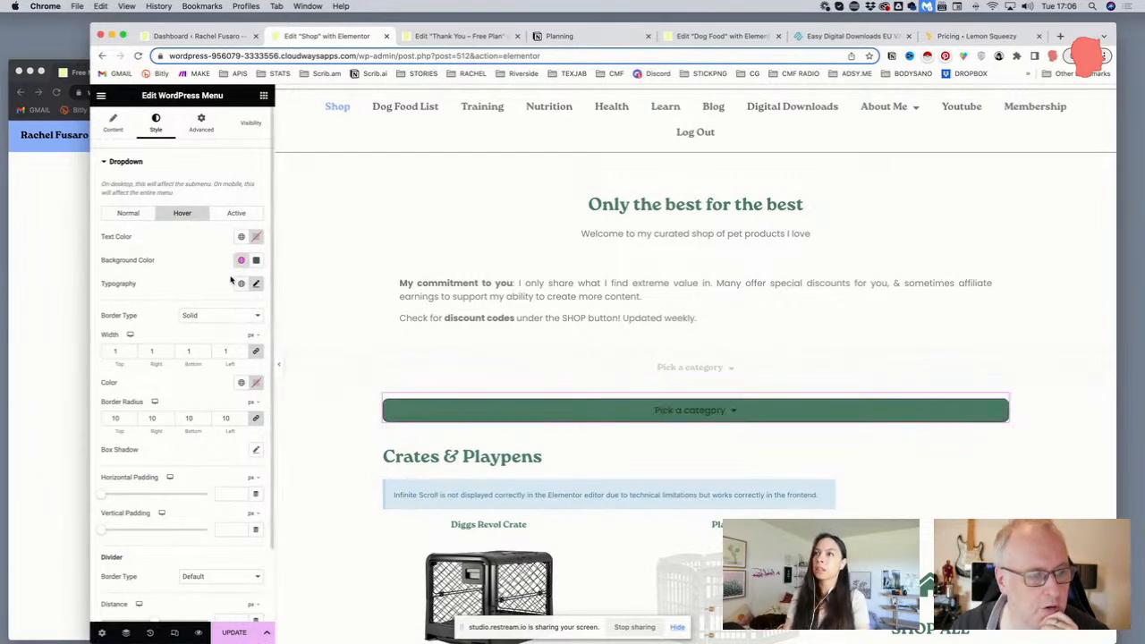
pyautogui.click(241, 261)
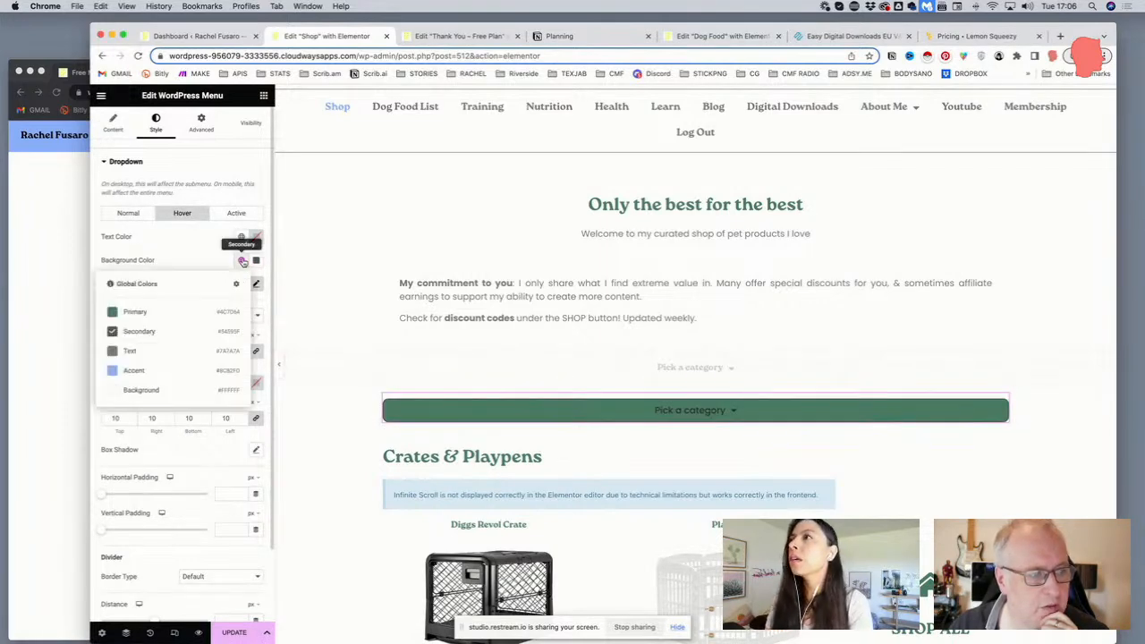
pyautogui.click(143, 370)
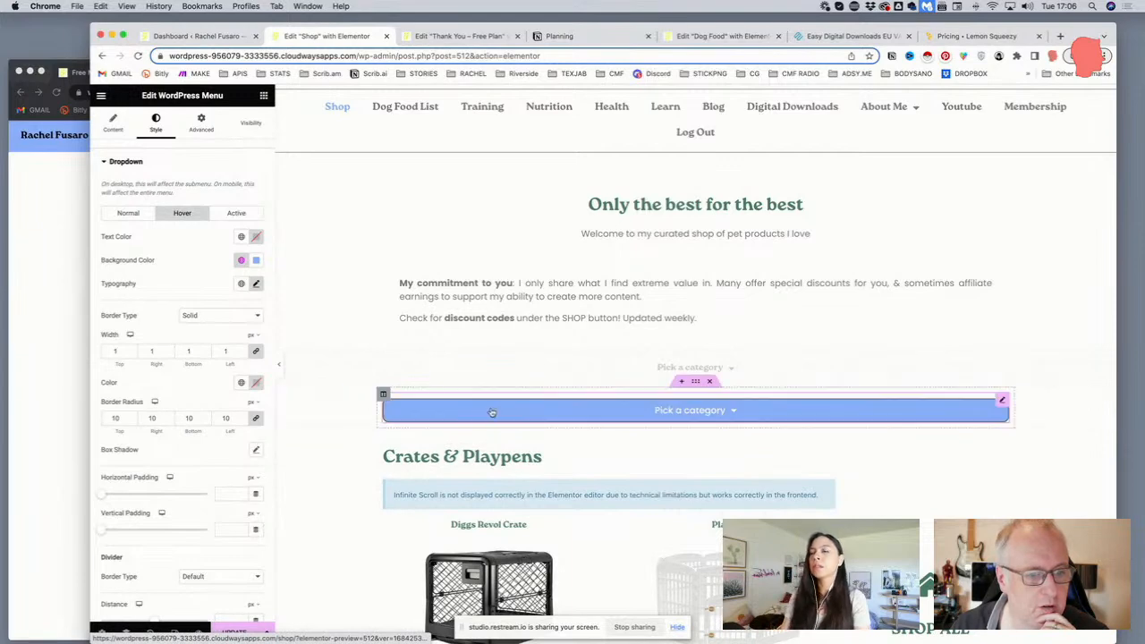
# Give the normal-state dropdown white text and the dark Secondary background colour
pyautogui.click(130, 214)
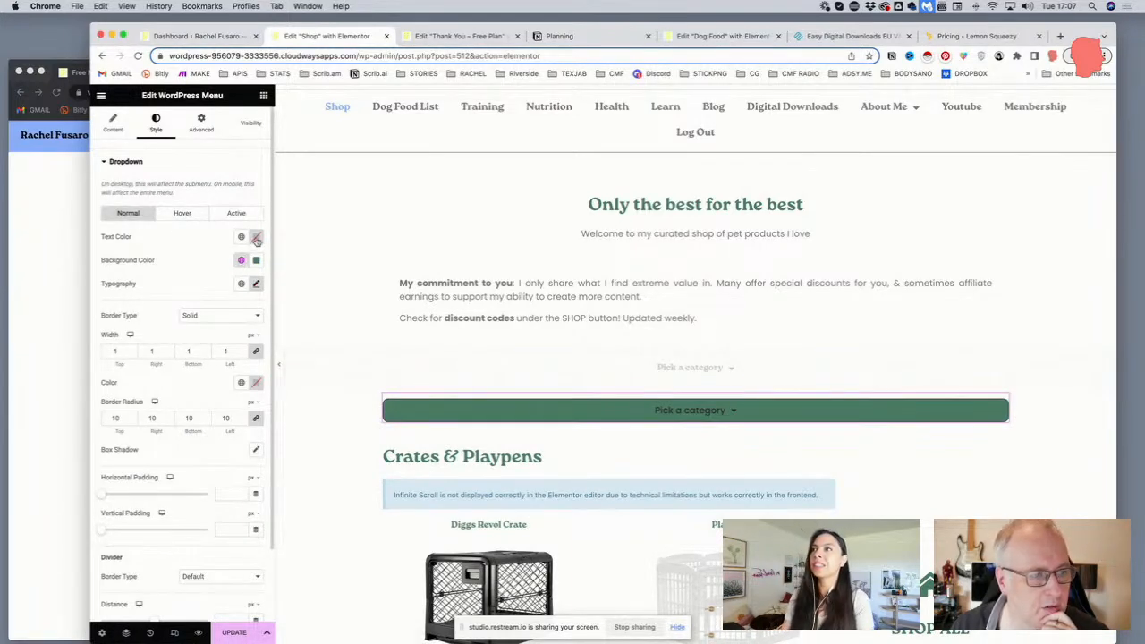
pyautogui.click(256, 238)
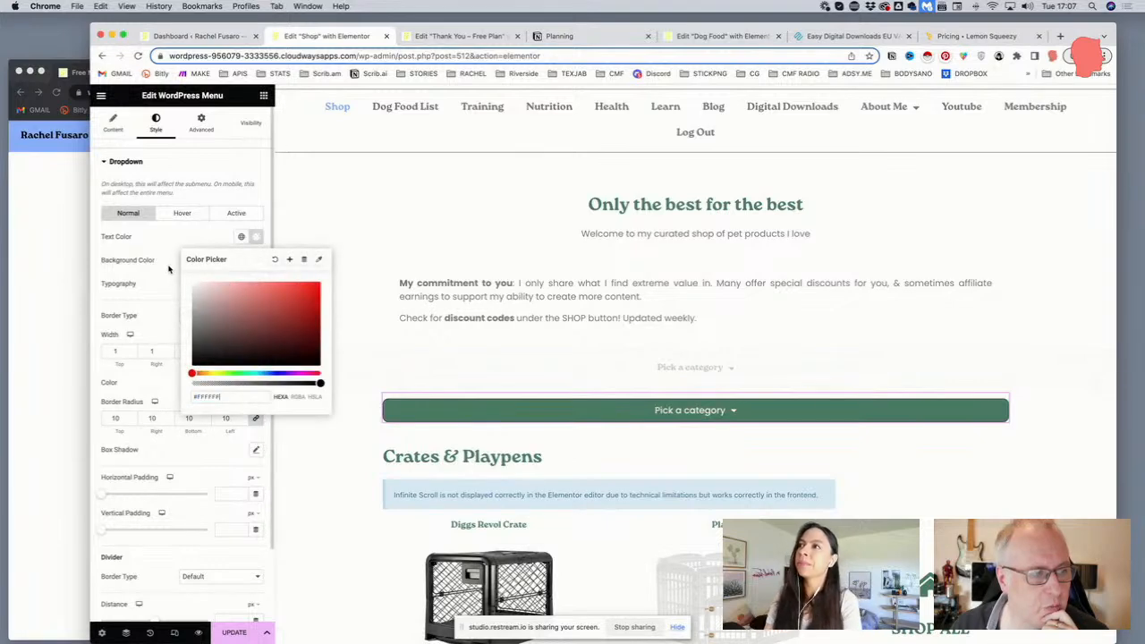
pyautogui.click(159, 242)
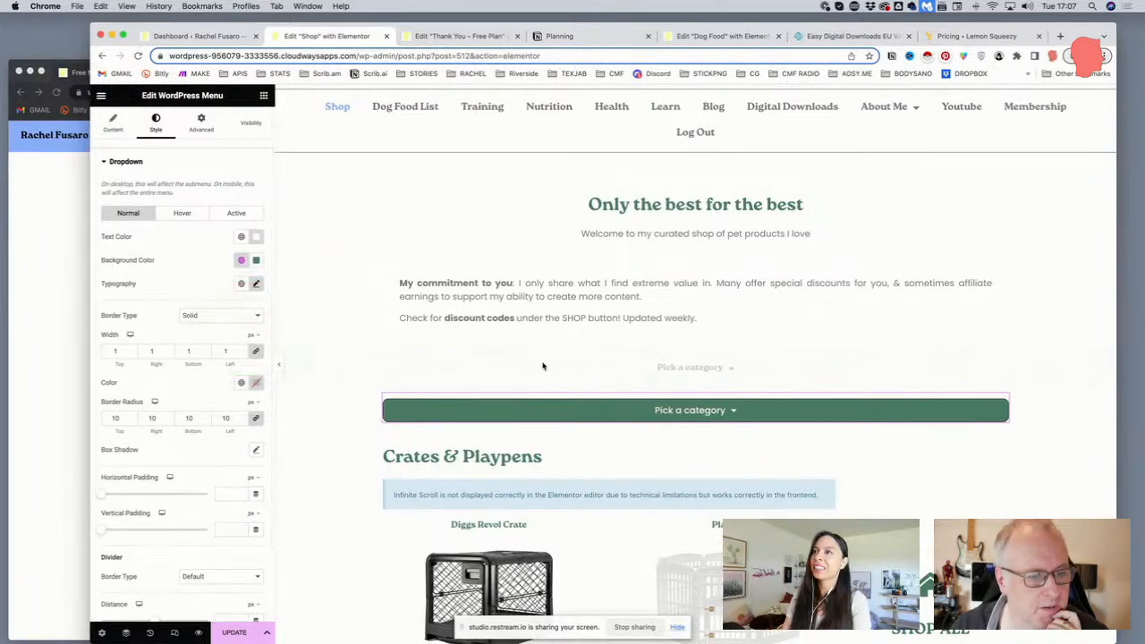
pyautogui.click(241, 260)
pyautogui.click(166, 333)
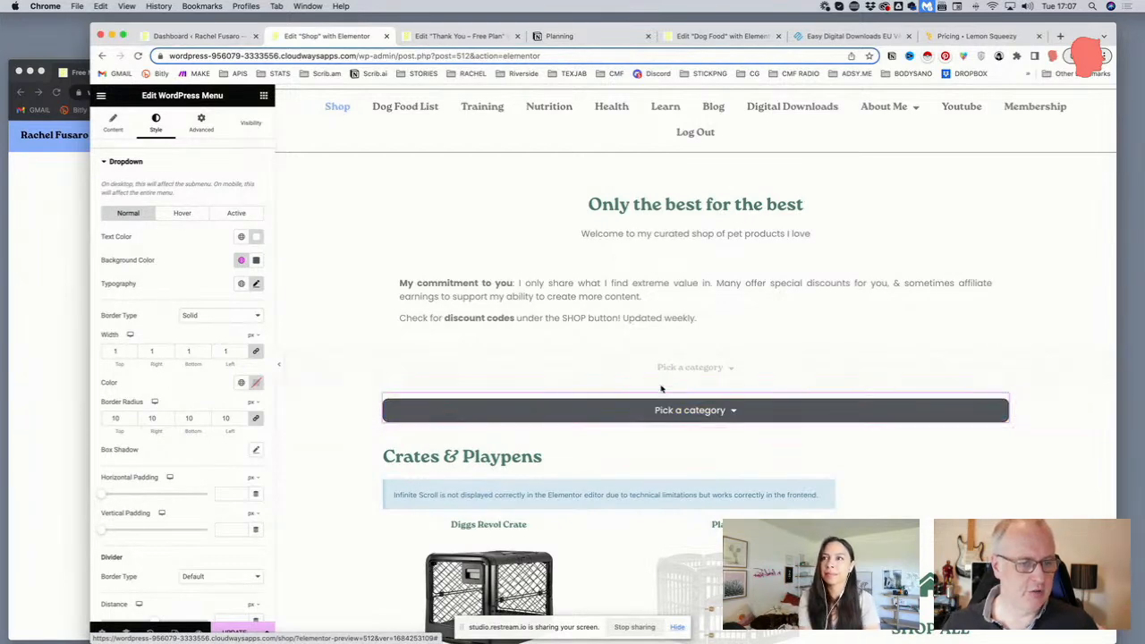
pyautogui.click(696, 384)
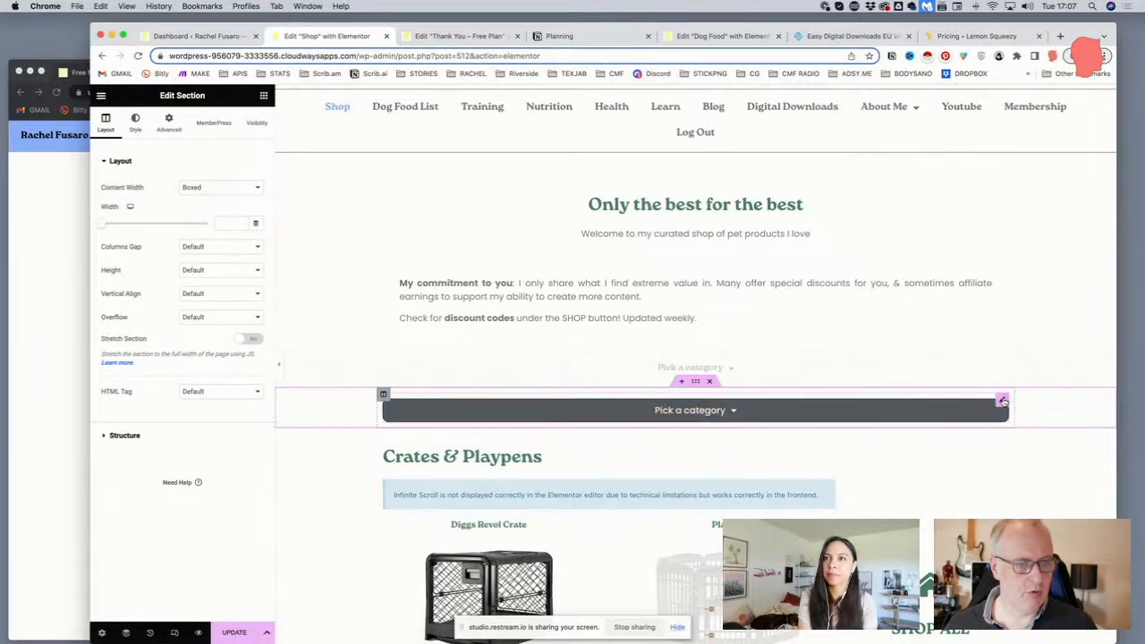
# Unlink the menu widget's padding and set Right and Left to 100 px
pyautogui.click(1003, 401)
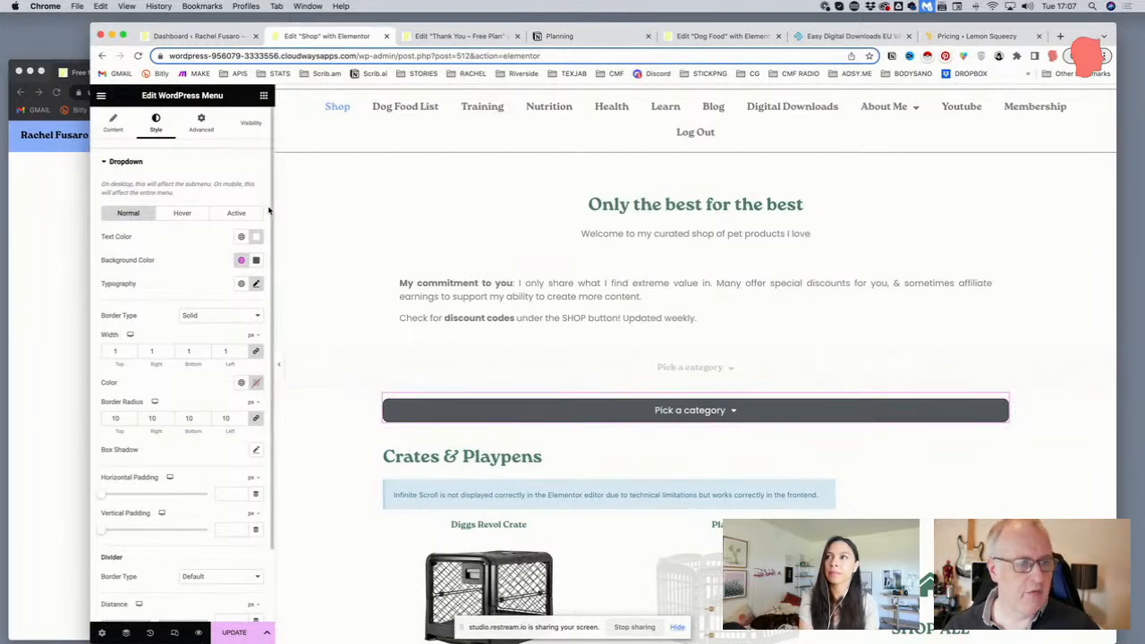
pyautogui.click(199, 122)
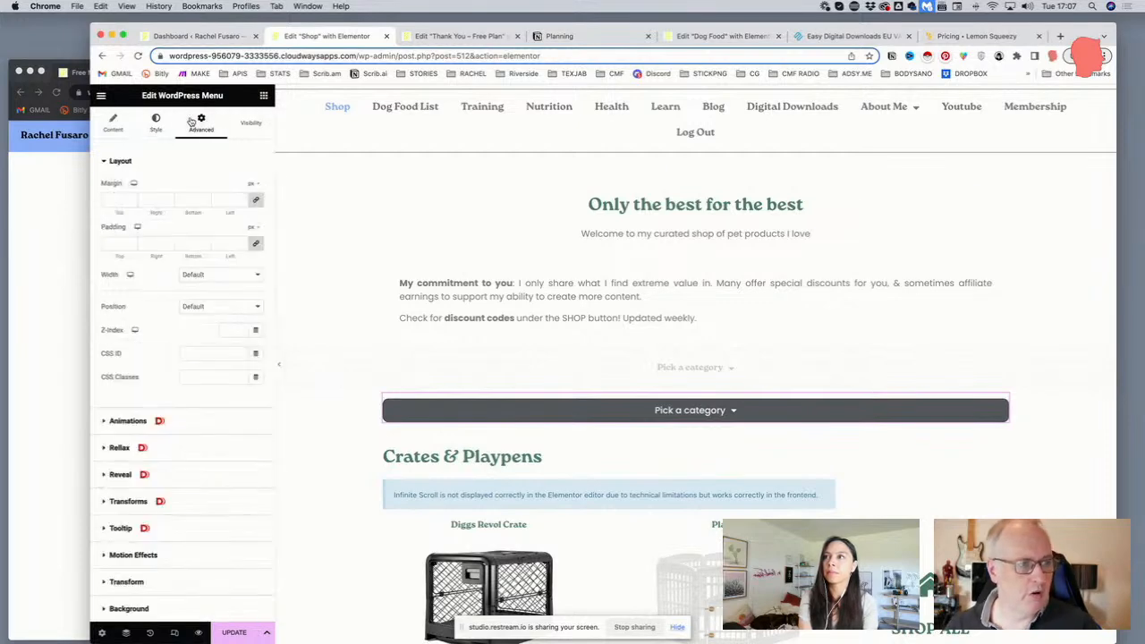
pyautogui.click(254, 245)
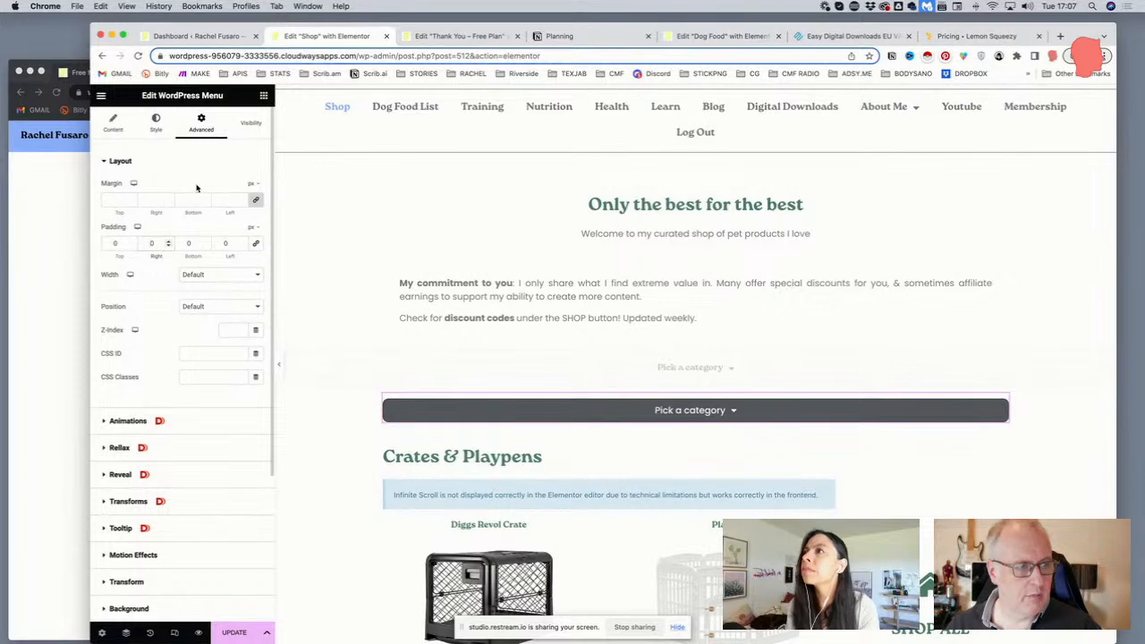
pyautogui.write('100')
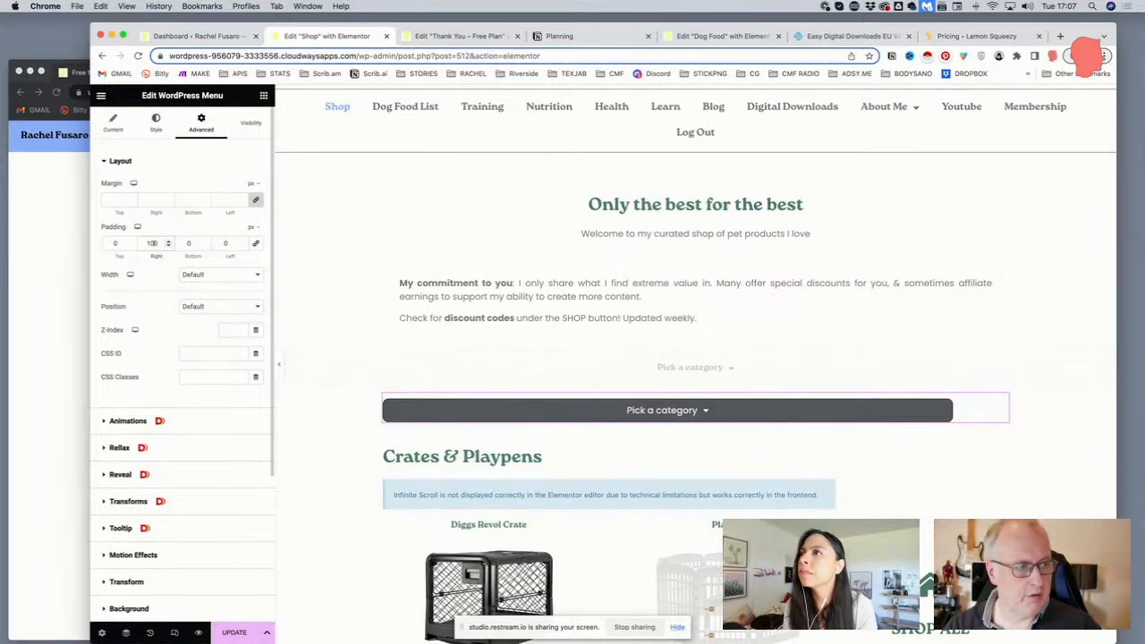
pyautogui.press('Tab')
pyautogui.press('Tab')
pyautogui.write('100')
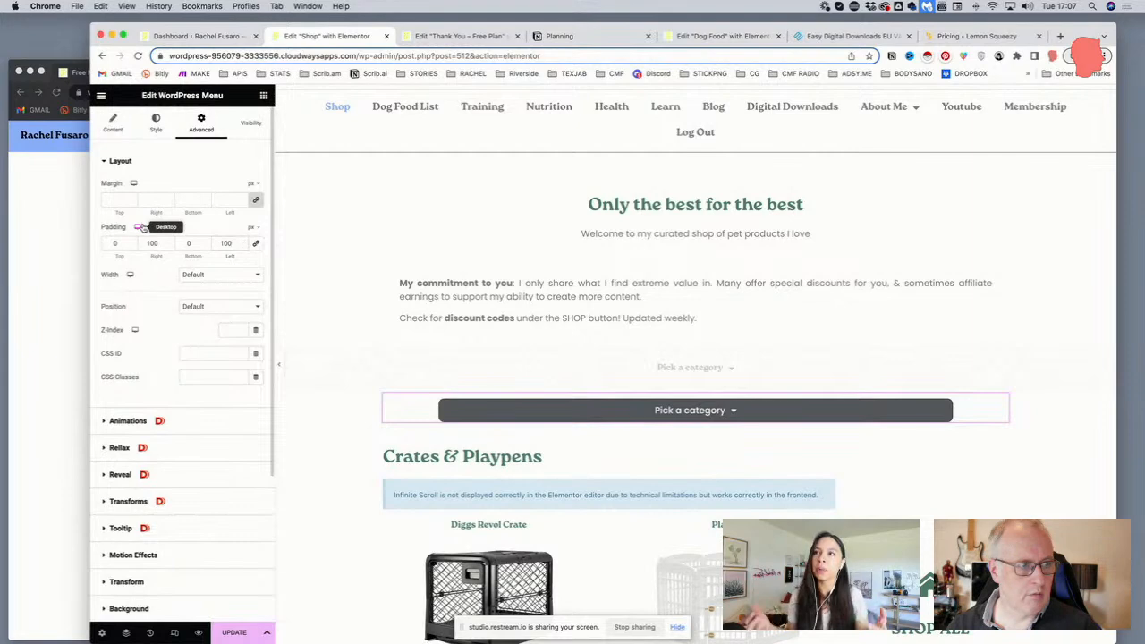
# Preview the page at tablet, then mobile, then back at tablet width
pyautogui.click(139, 233)
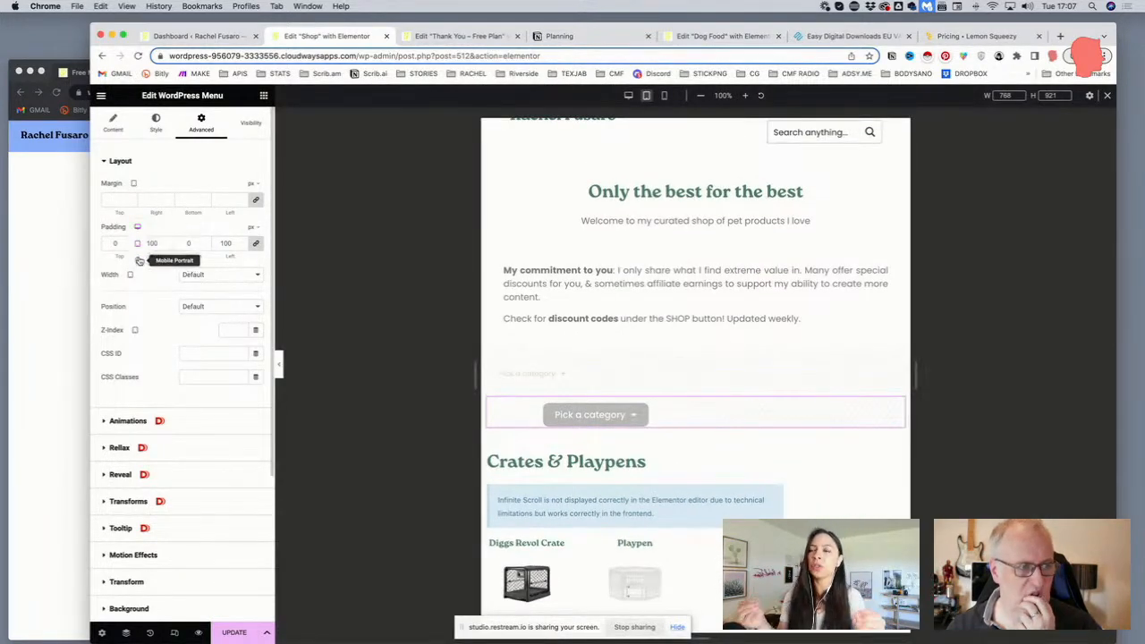
pyautogui.click(137, 256)
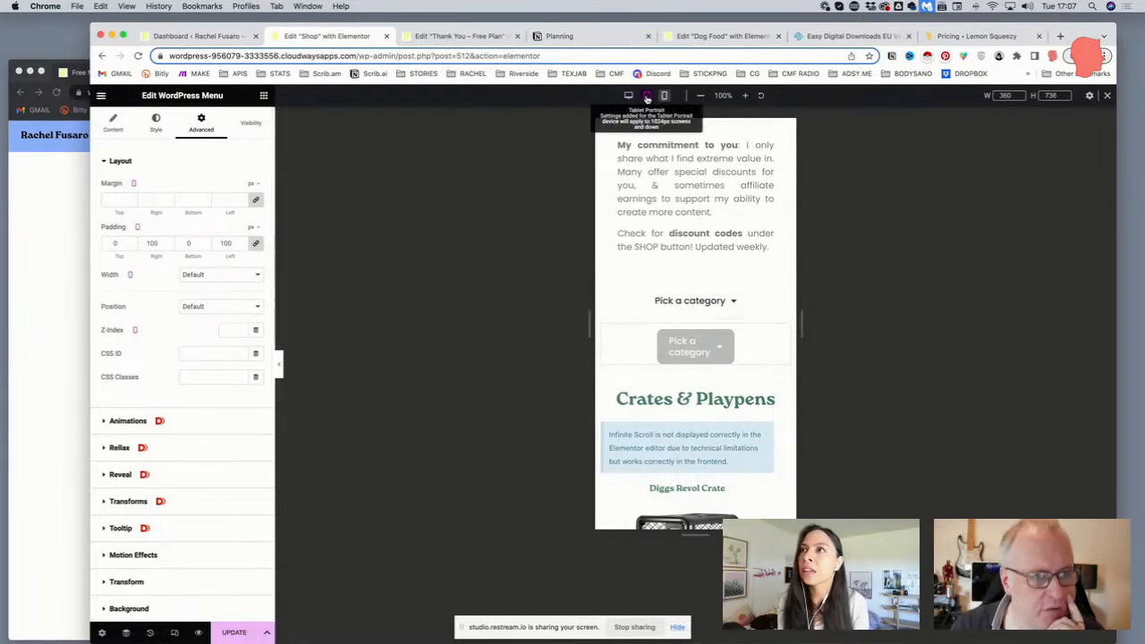
pyautogui.click(643, 96)
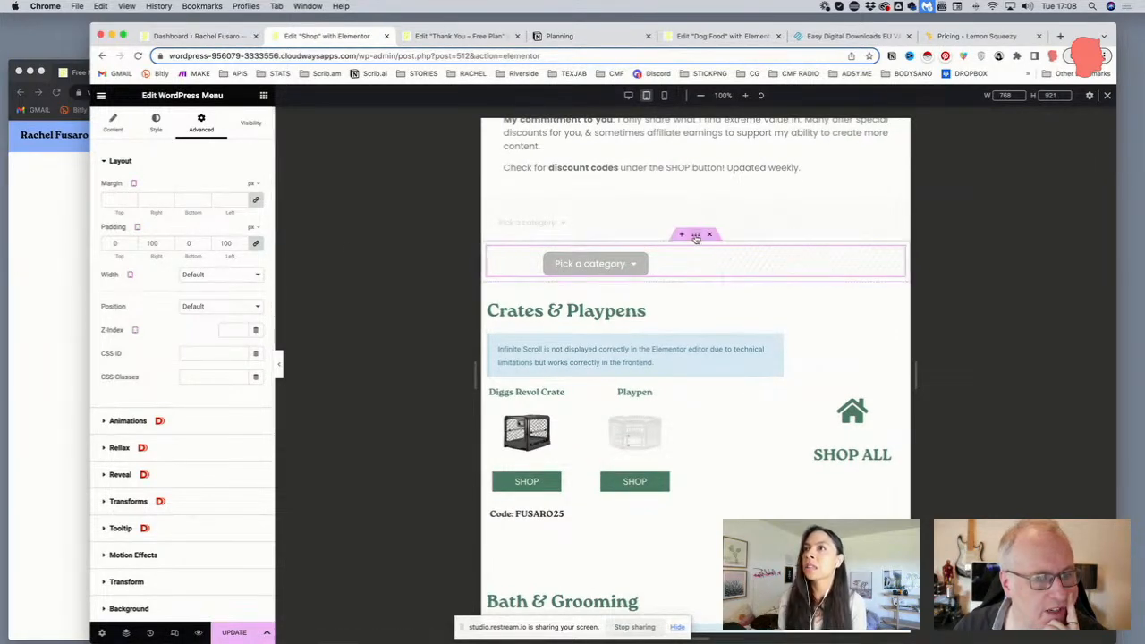
# Open the dropdown section's Advanced > Responsive visibility options
pyautogui.click(696, 236)
pyautogui.click(168, 125)
pyautogui.click(159, 391)
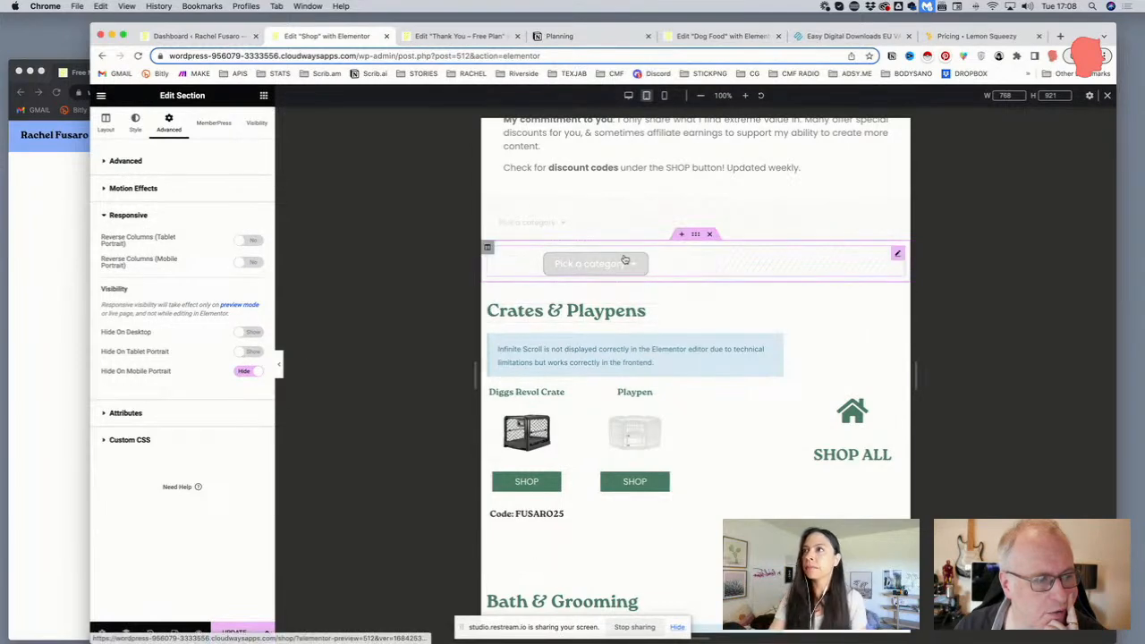
# Switch the menu widget's Hide On Tablet Portrait setting to Show
pyautogui.click(895, 257)
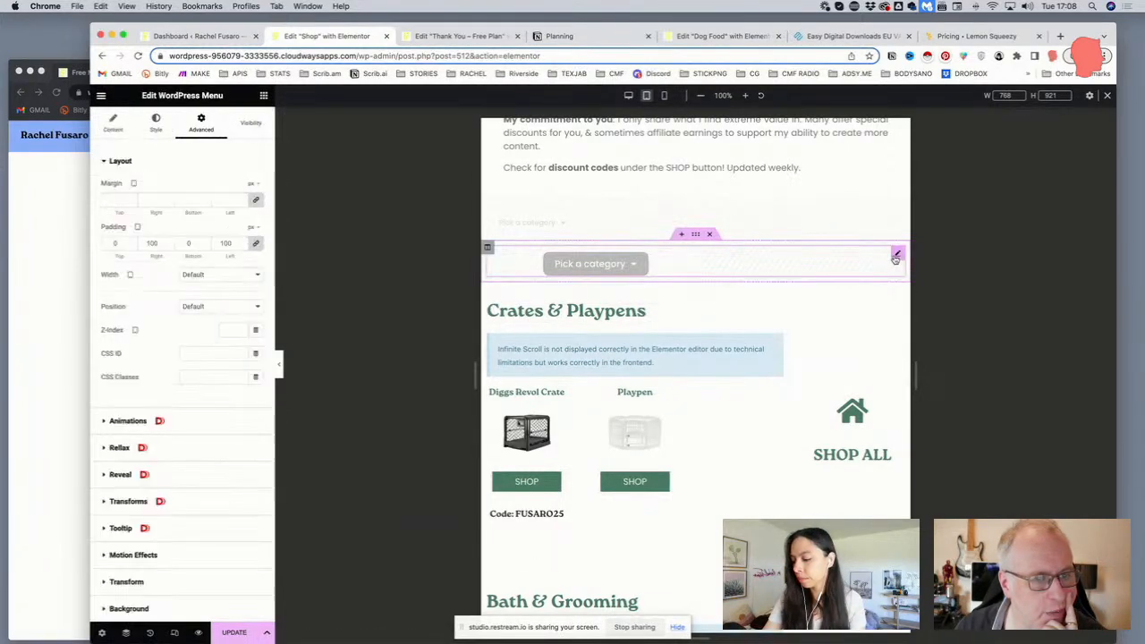
pyautogui.scroll(-3, 128, 445)
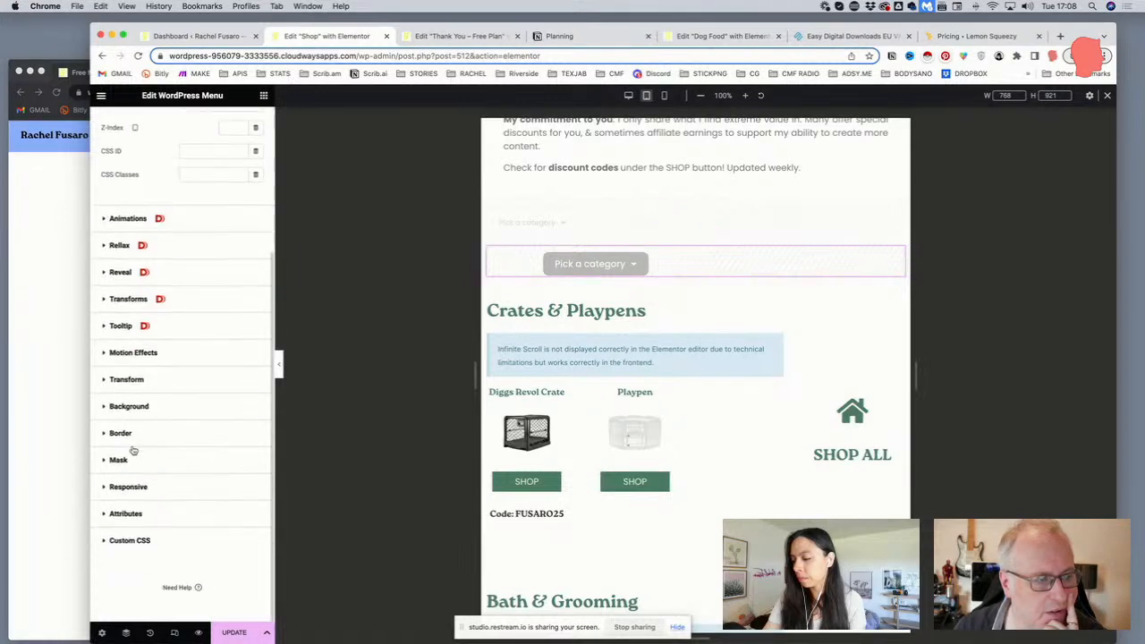
pyautogui.click(132, 483)
pyautogui.scroll(-2, 157, 472)
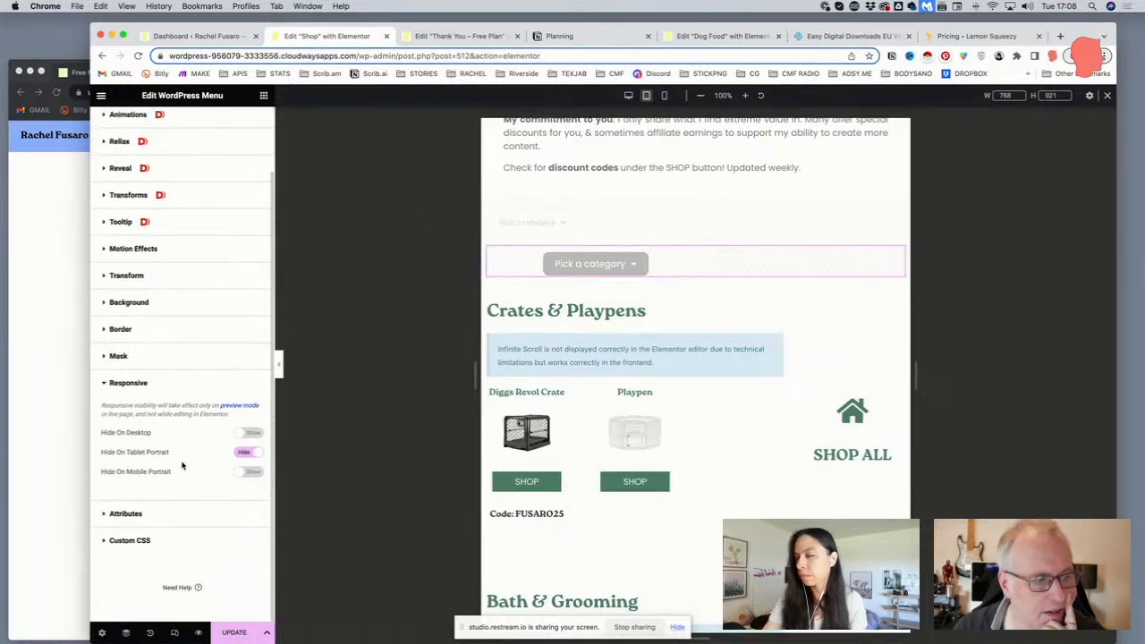
pyautogui.click(248, 452)
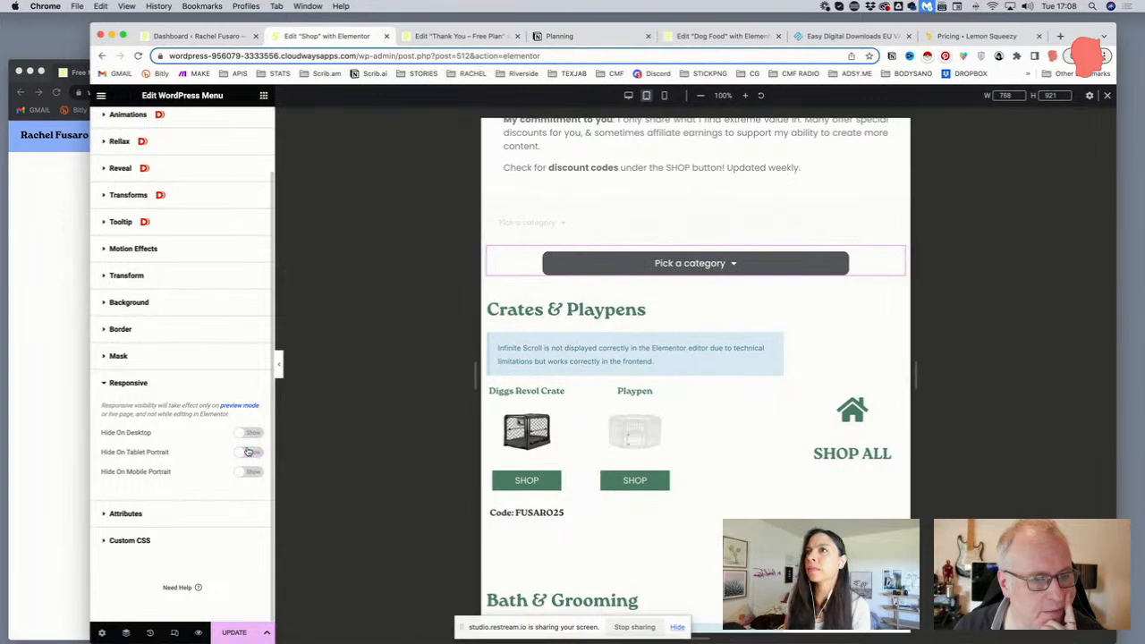
# Check the dropdown in desktop, tablet and mobile previews, ending back on desktop
pyautogui.scroll(2, 583, 269)
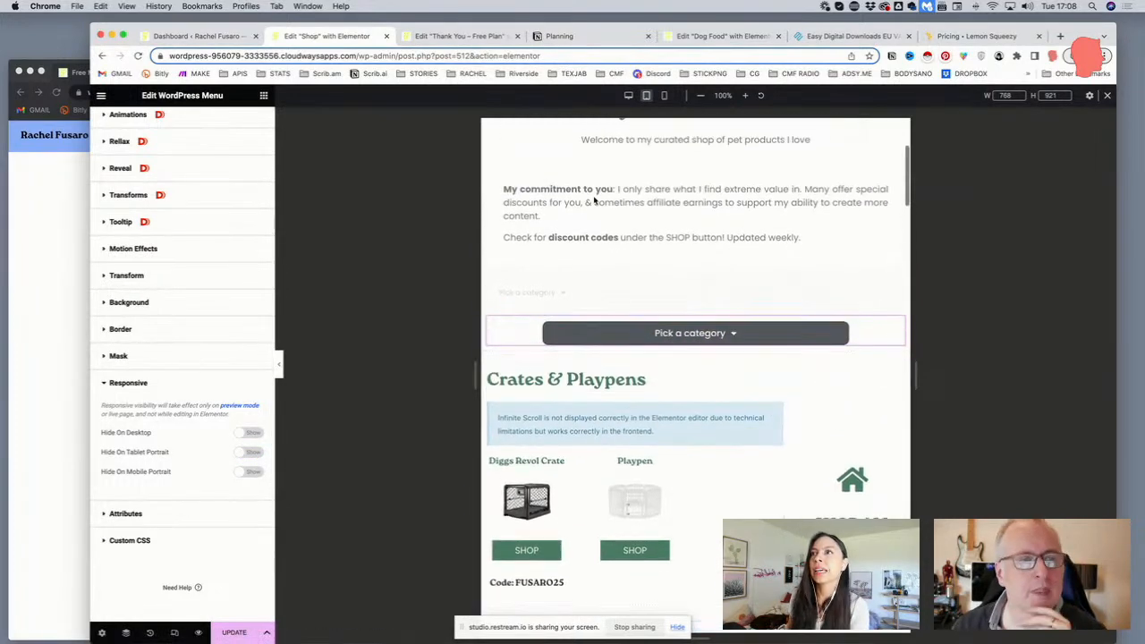
pyautogui.click(625, 94)
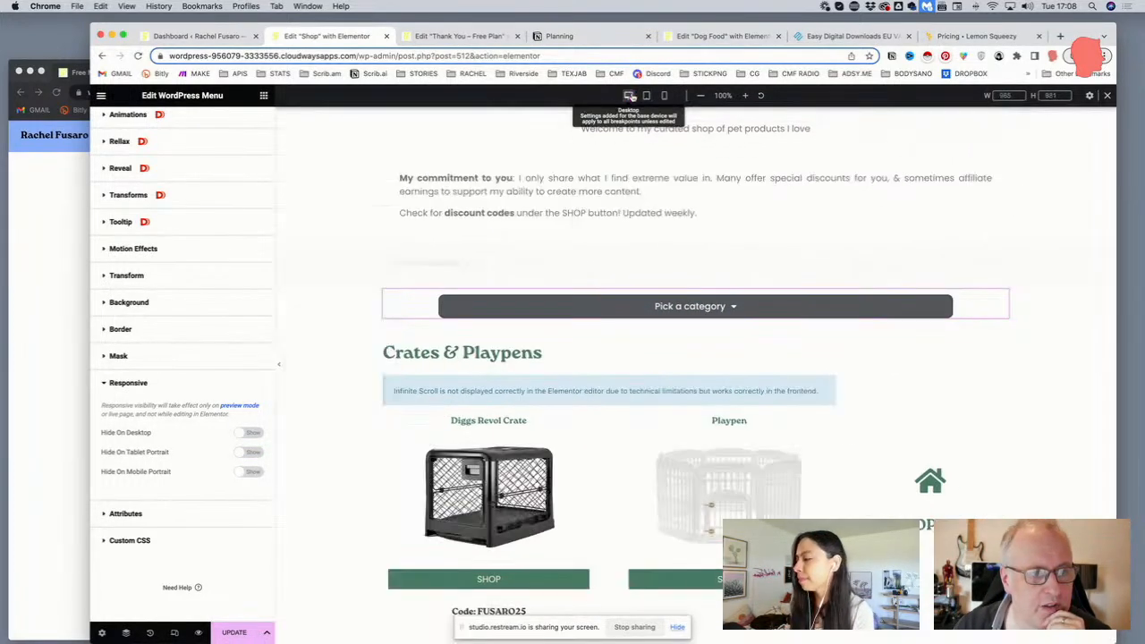
pyautogui.click(666, 96)
pyautogui.click(666, 96)
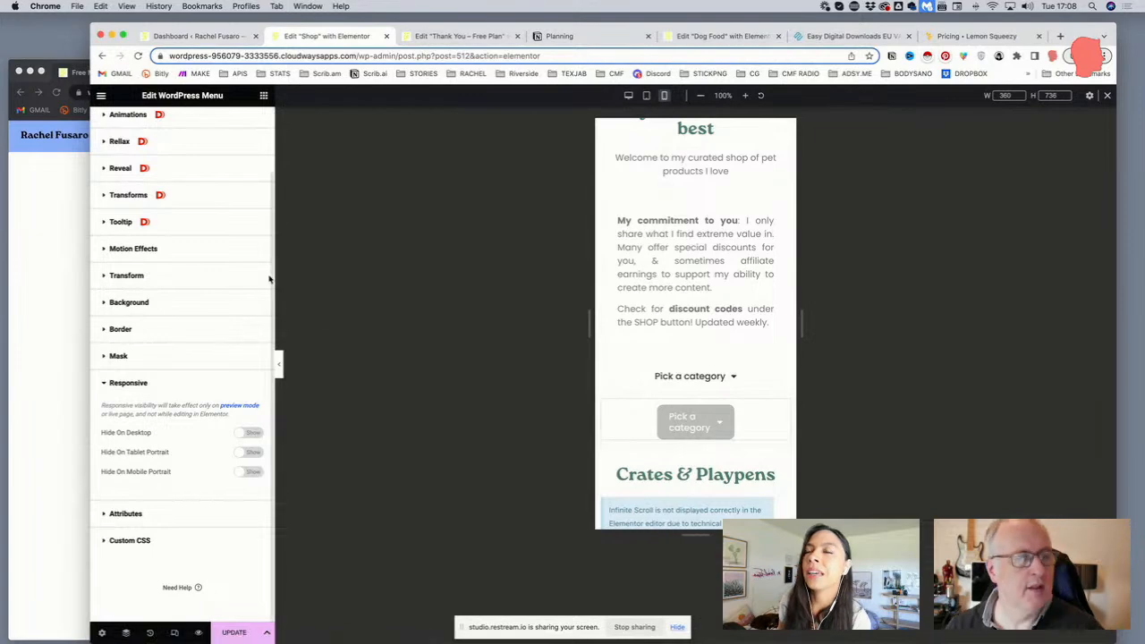
pyautogui.scroll(2, 165, 183)
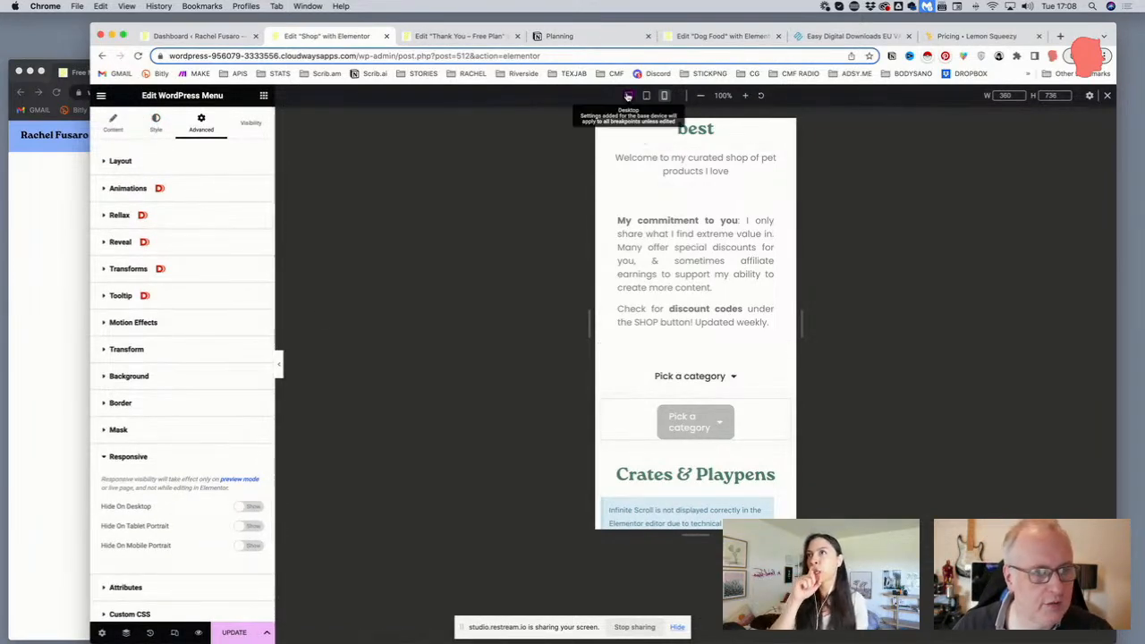
pyautogui.click(628, 95)
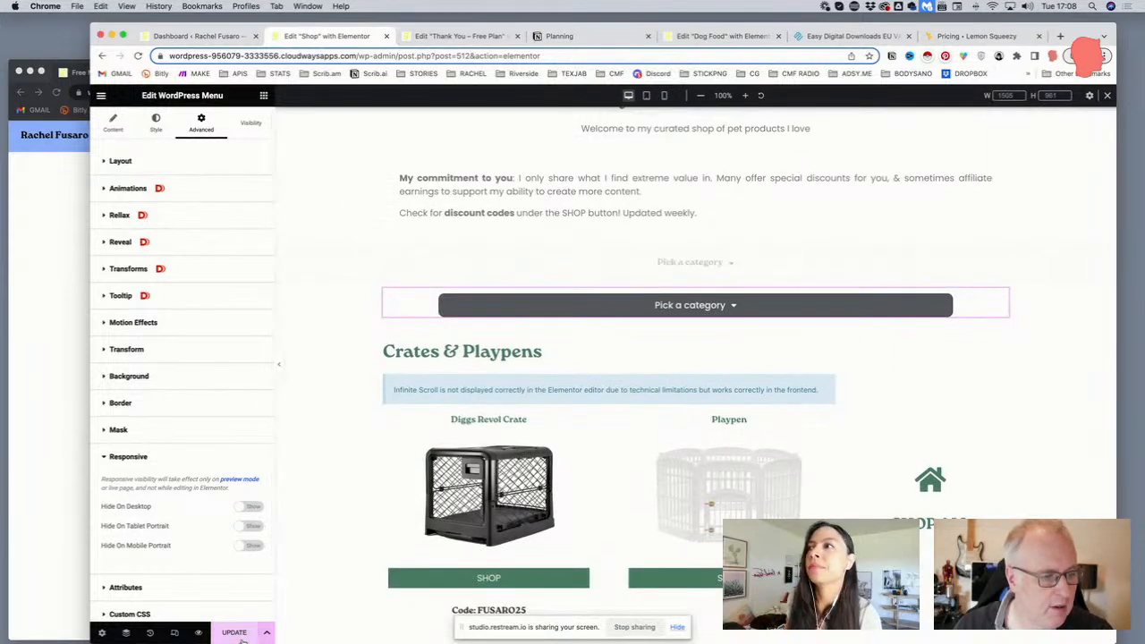
pyautogui.scroll(1, 660, 342)
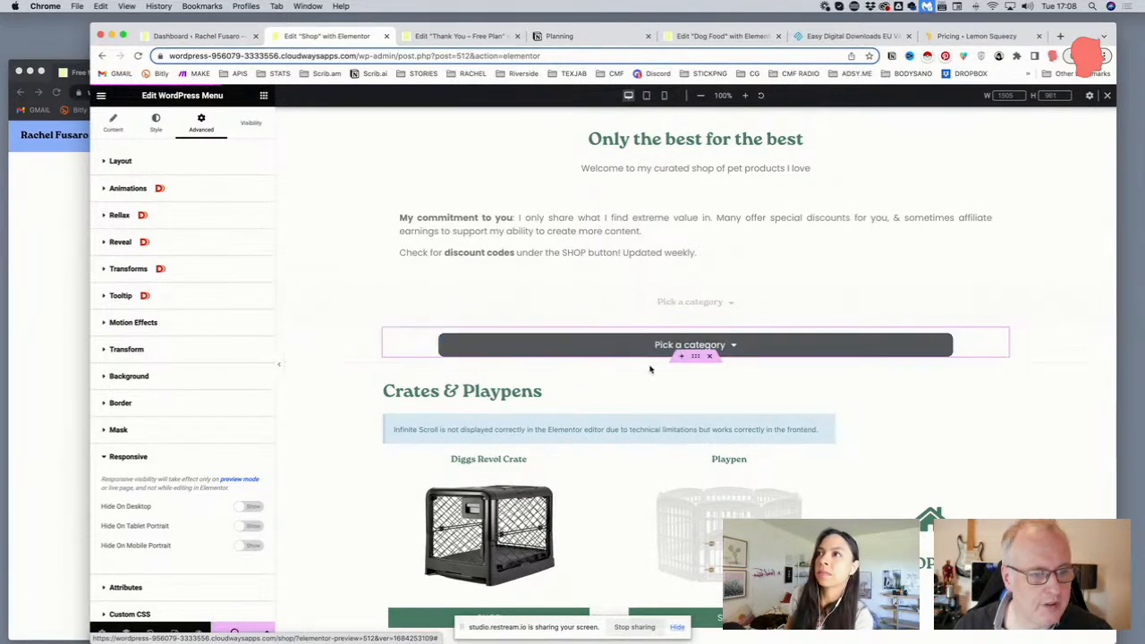
pyautogui.click(709, 346)
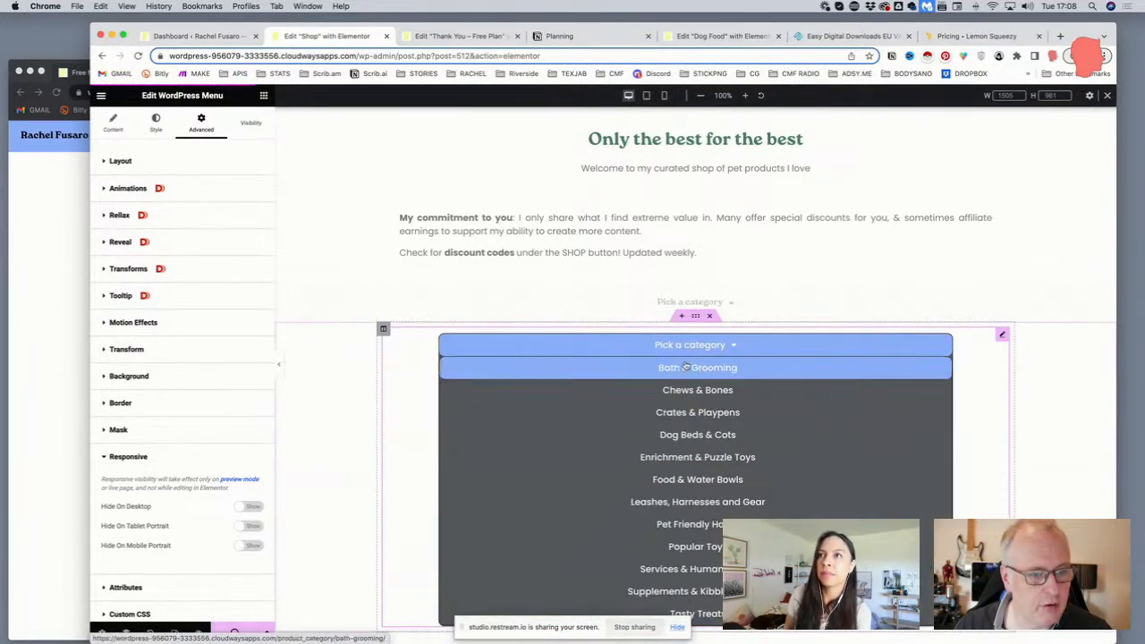
pyautogui.click(694, 317)
pyautogui.scroll(-3, 680, 320)
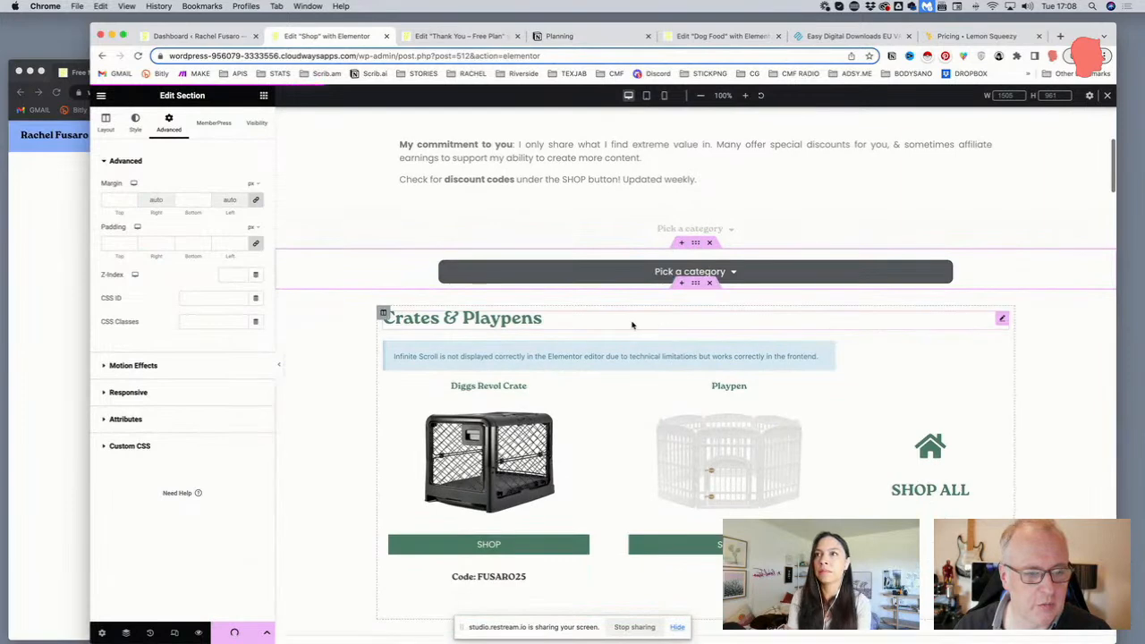
pyautogui.scroll(-2, 901, 366)
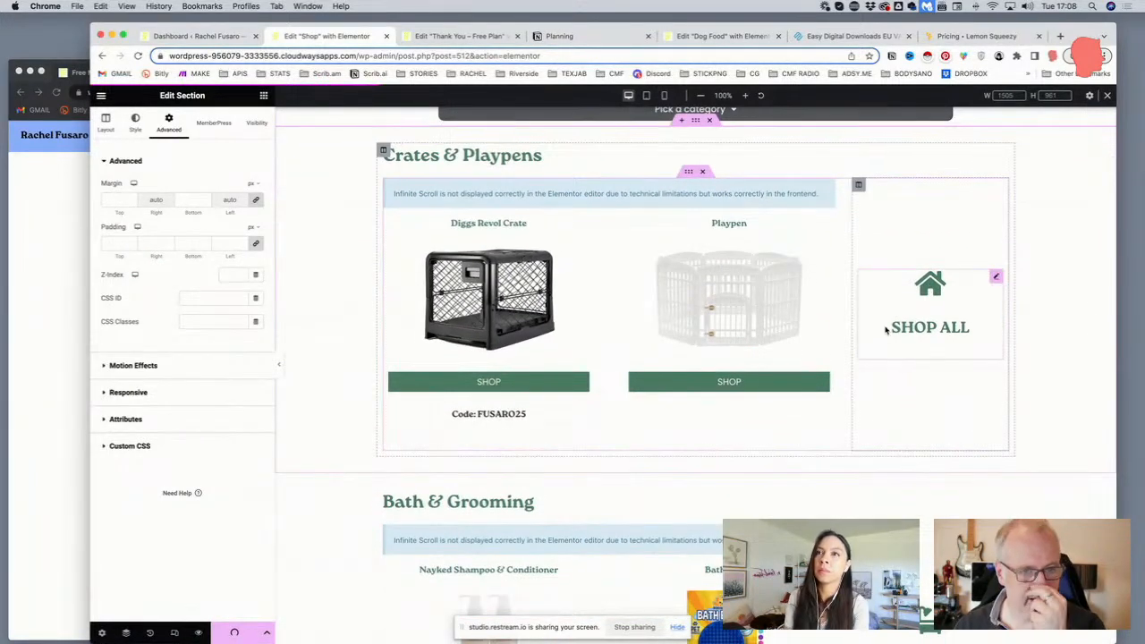
pyautogui.scroll(-5, 903, 332)
pyautogui.scroll(-10, 927, 336)
pyautogui.scroll(16, 927, 391)
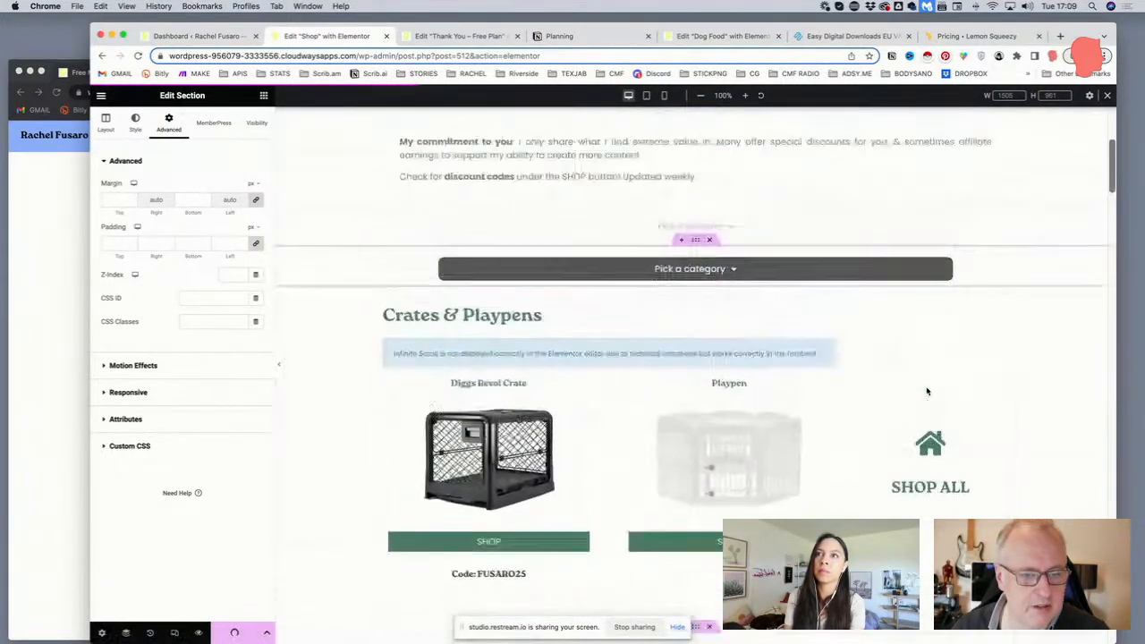
pyautogui.scroll(3, 927, 391)
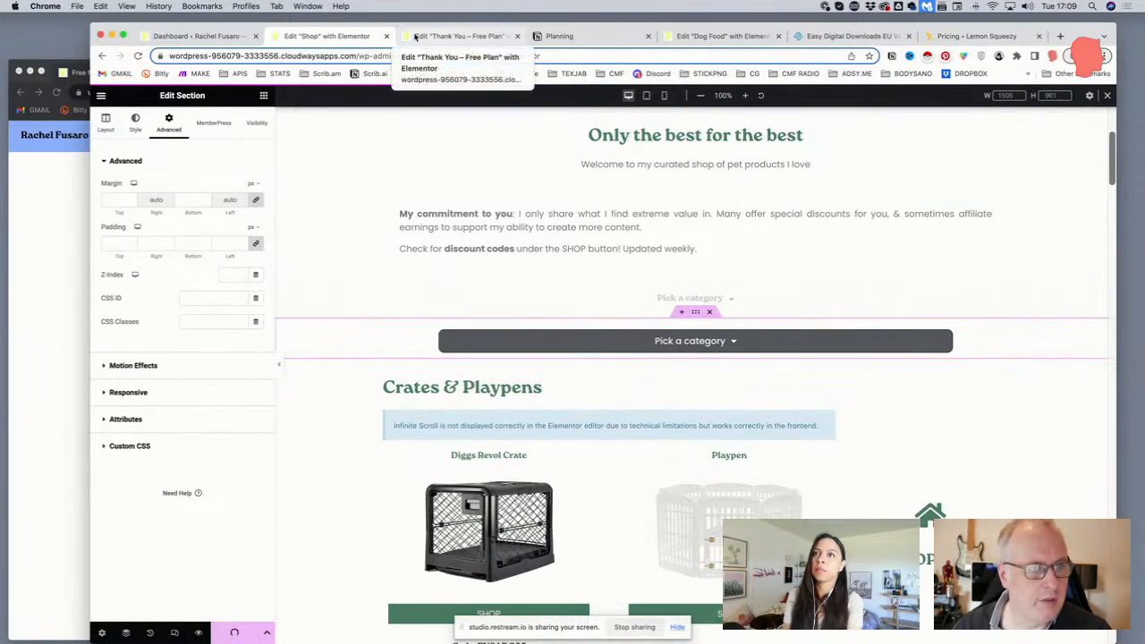
# Go from the dashboard to the live site's Dog Food List page
pyautogui.click(201, 36)
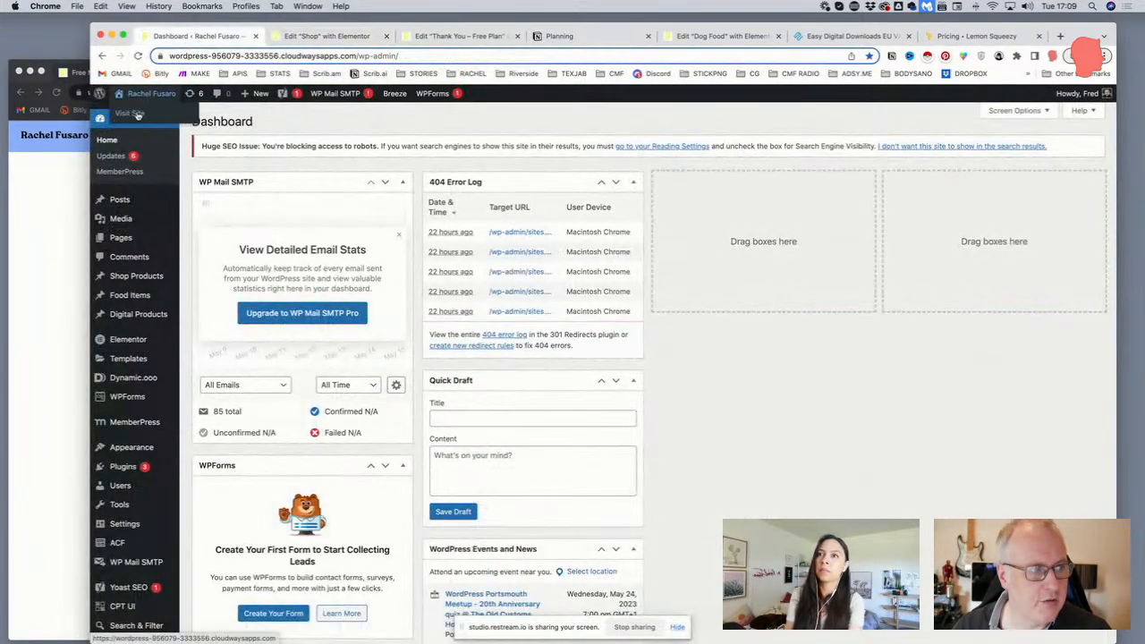
pyautogui.click(137, 114)
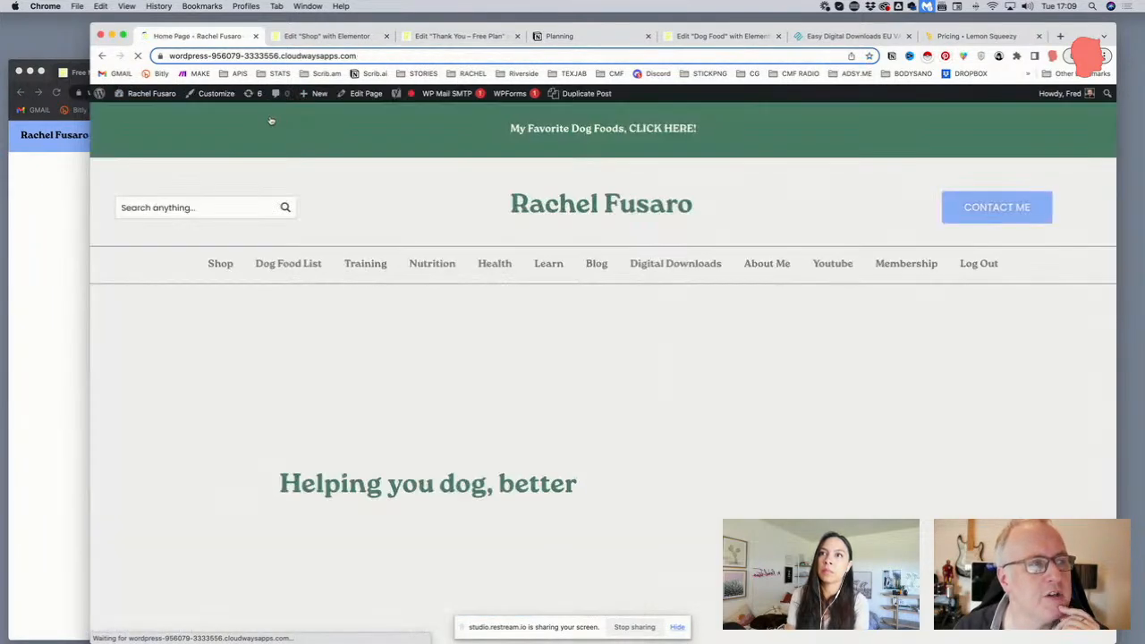
pyautogui.click(283, 264)
# Filter products by Freeze-Dried/Air-Dried/Dehydrated, Prescription Food Alternative, then Canned
pyautogui.scroll(-3, 305, 309)
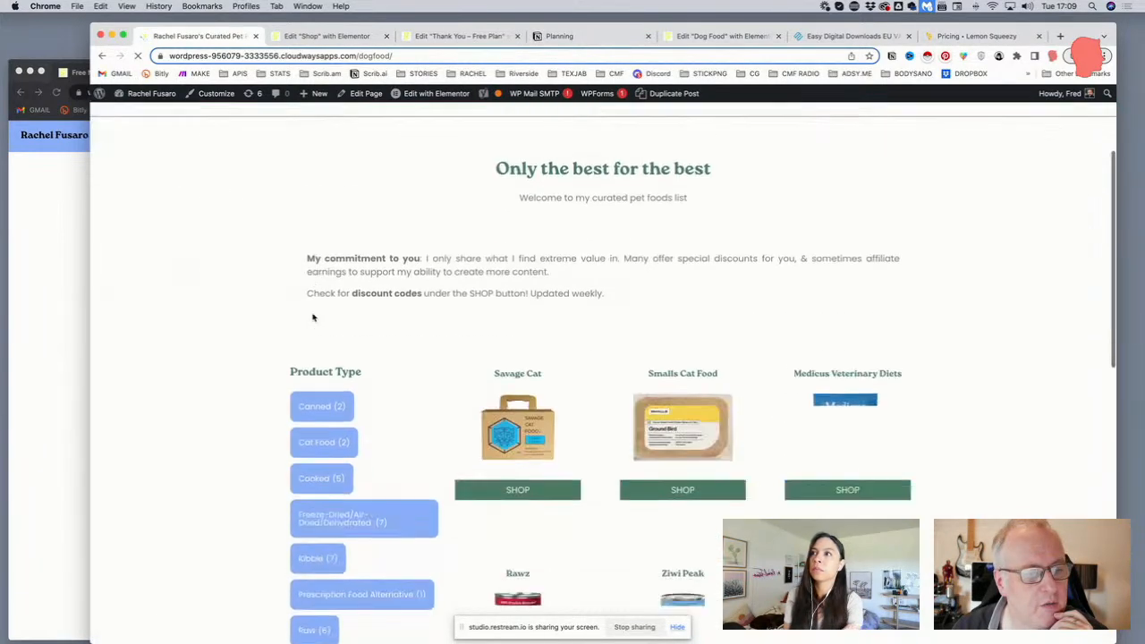
pyautogui.scroll(-1, 307, 304)
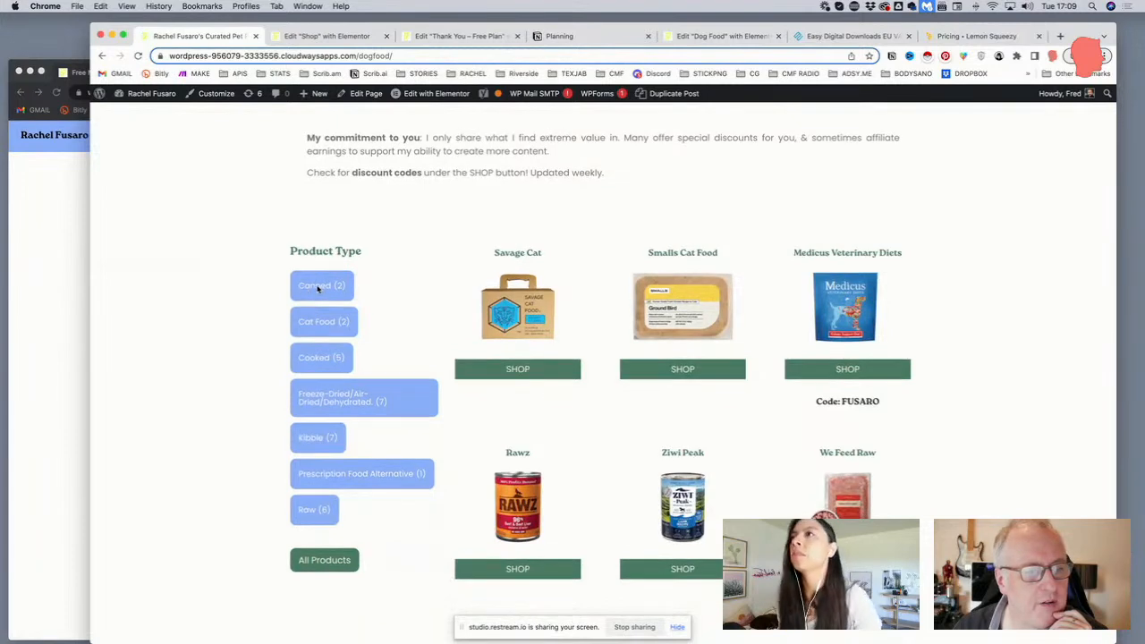
pyautogui.scroll(-2, 326, 324)
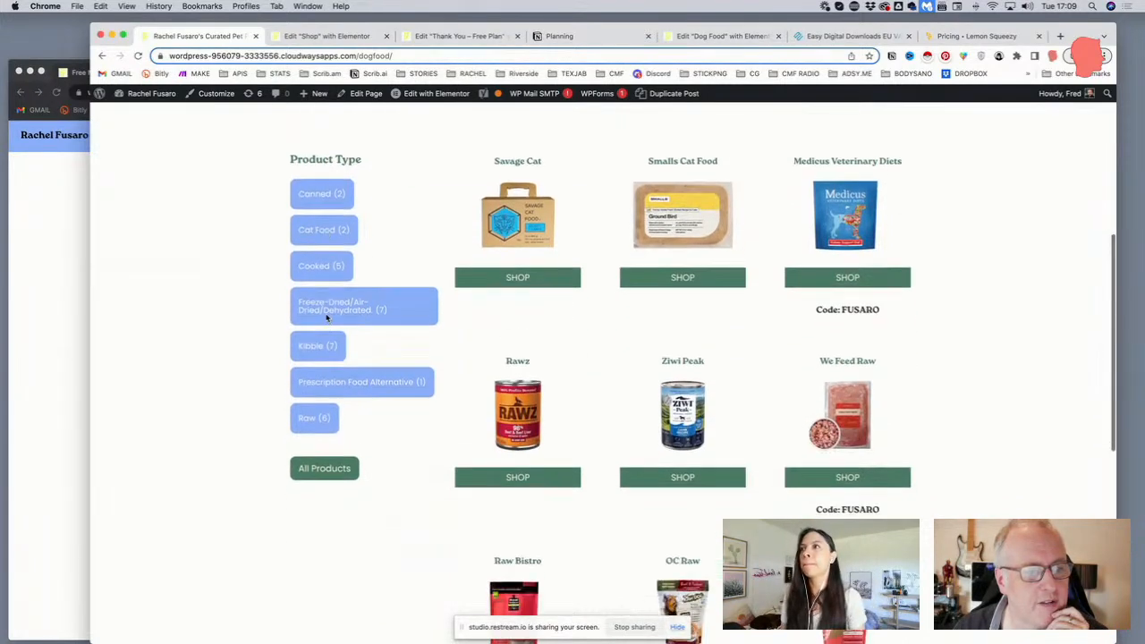
pyautogui.click(331, 311)
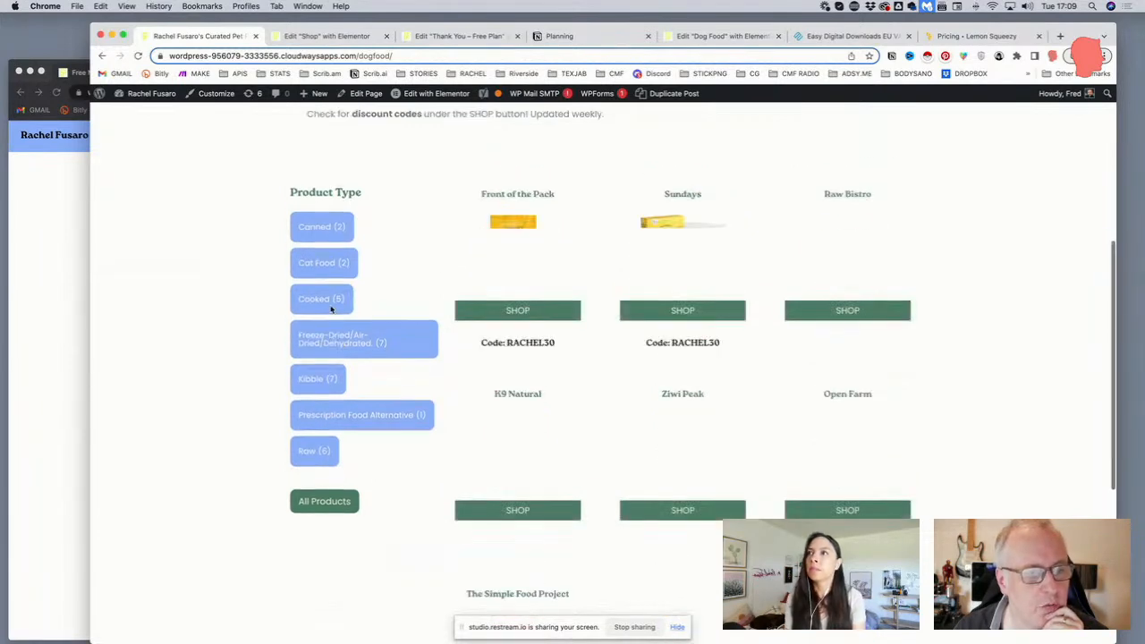
pyautogui.click(382, 414)
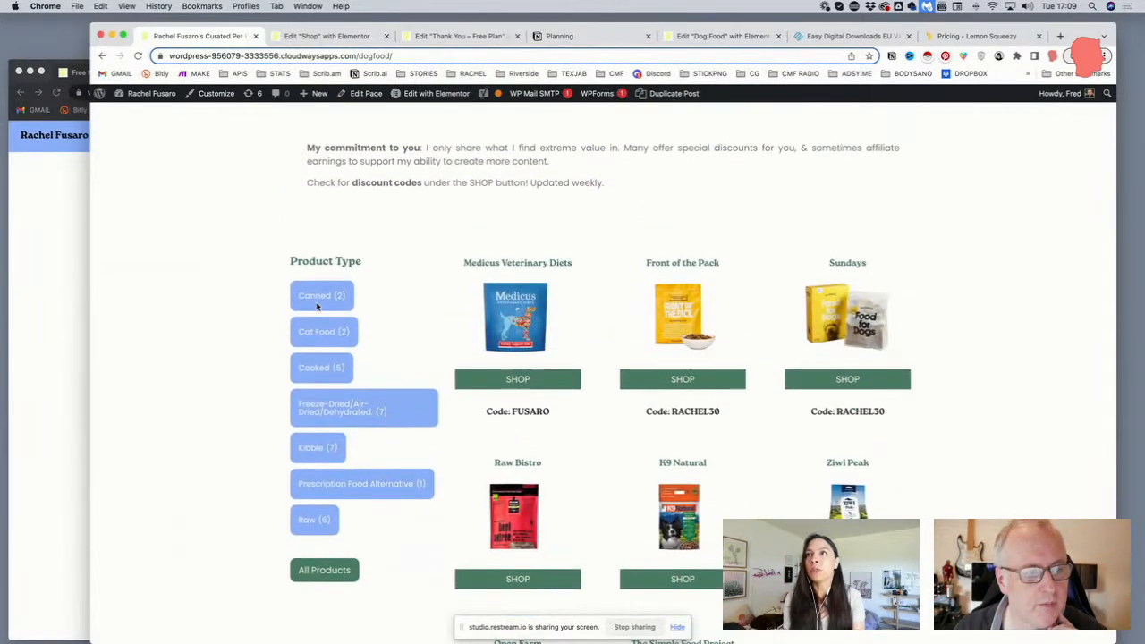
pyautogui.click(316, 306)
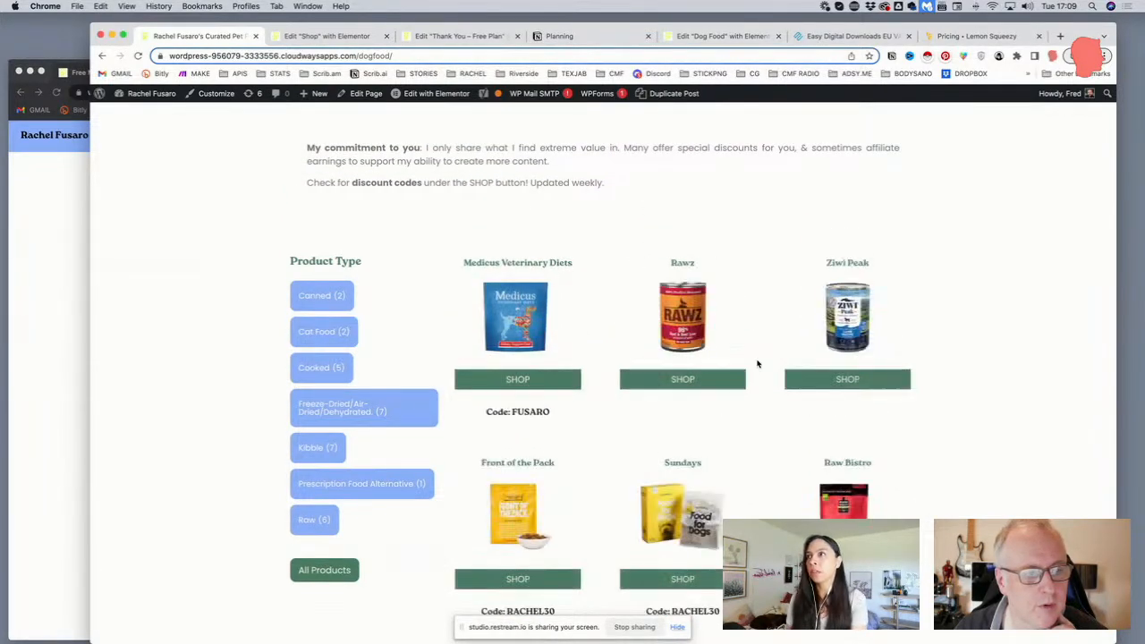
pyautogui.moveTo(1115, 424); pyautogui.dragTo(369, 424)
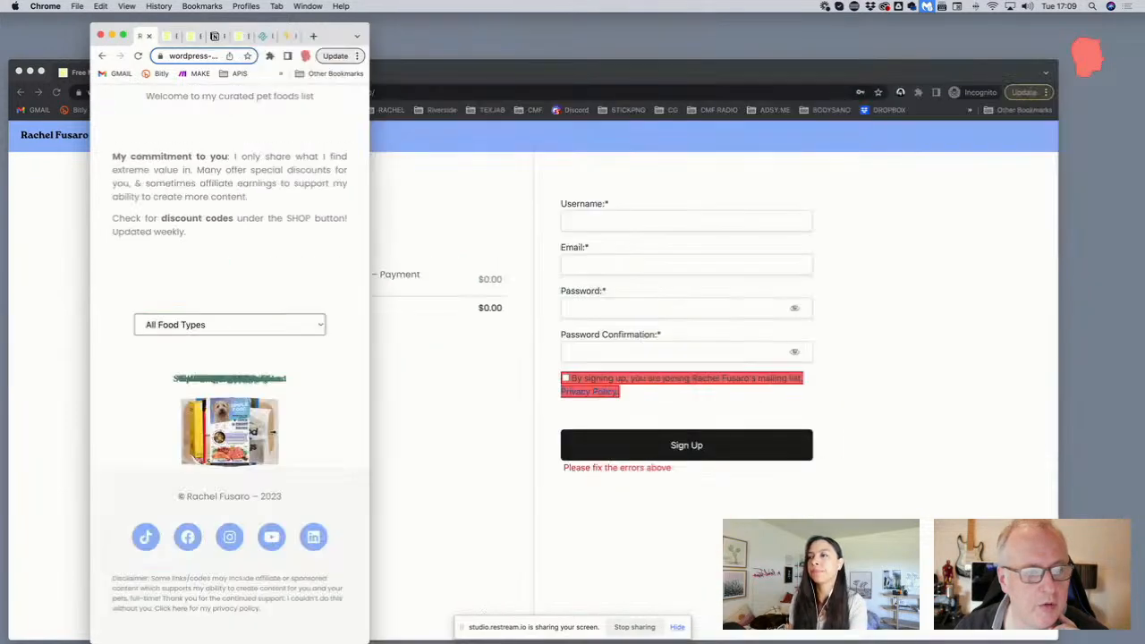
pyautogui.click(279, 329)
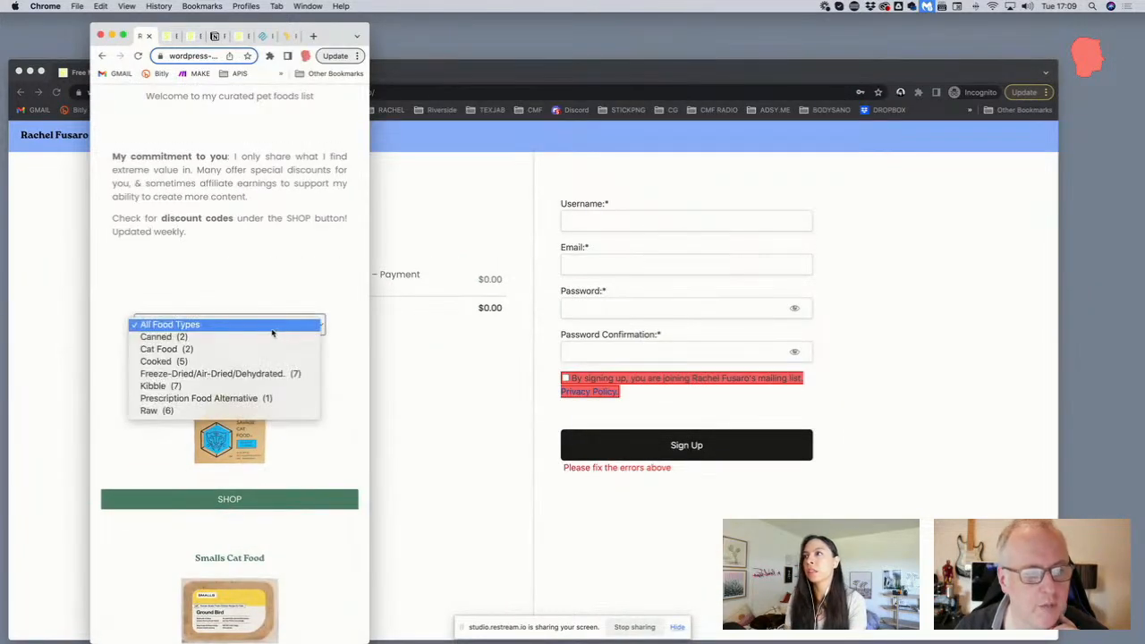
pyautogui.click(262, 337)
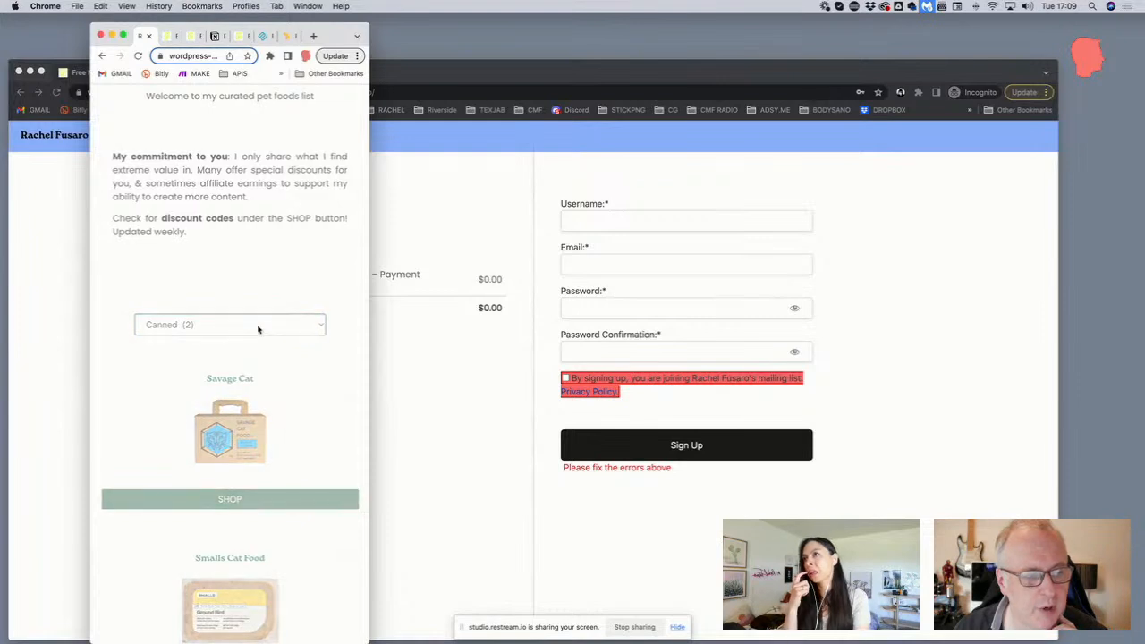
pyautogui.click(257, 329)
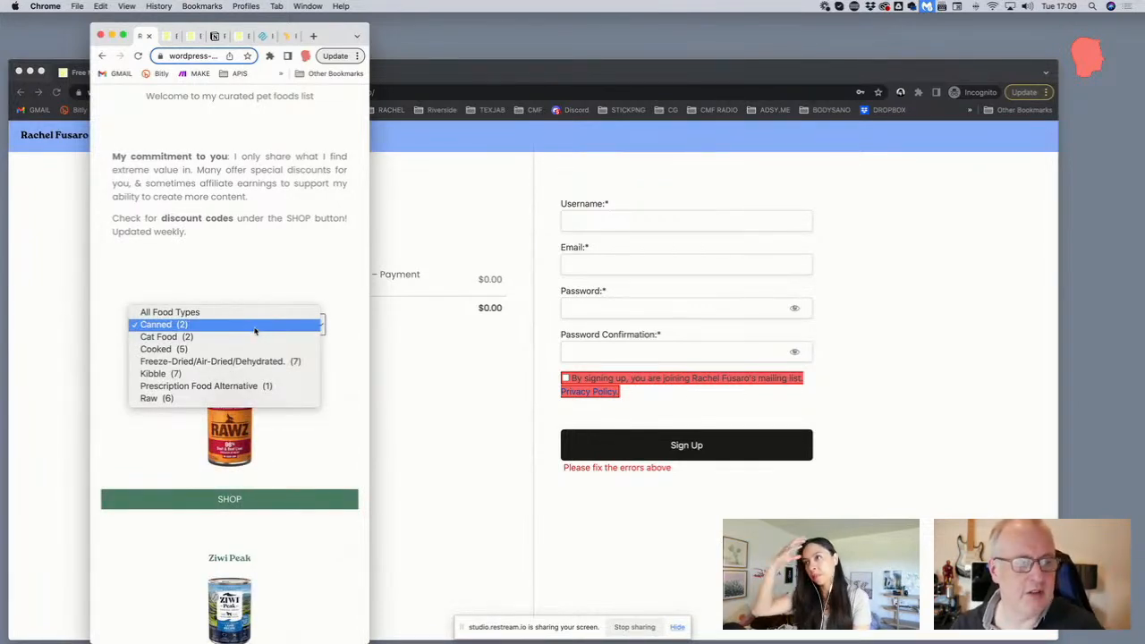
pyautogui.click(234, 338)
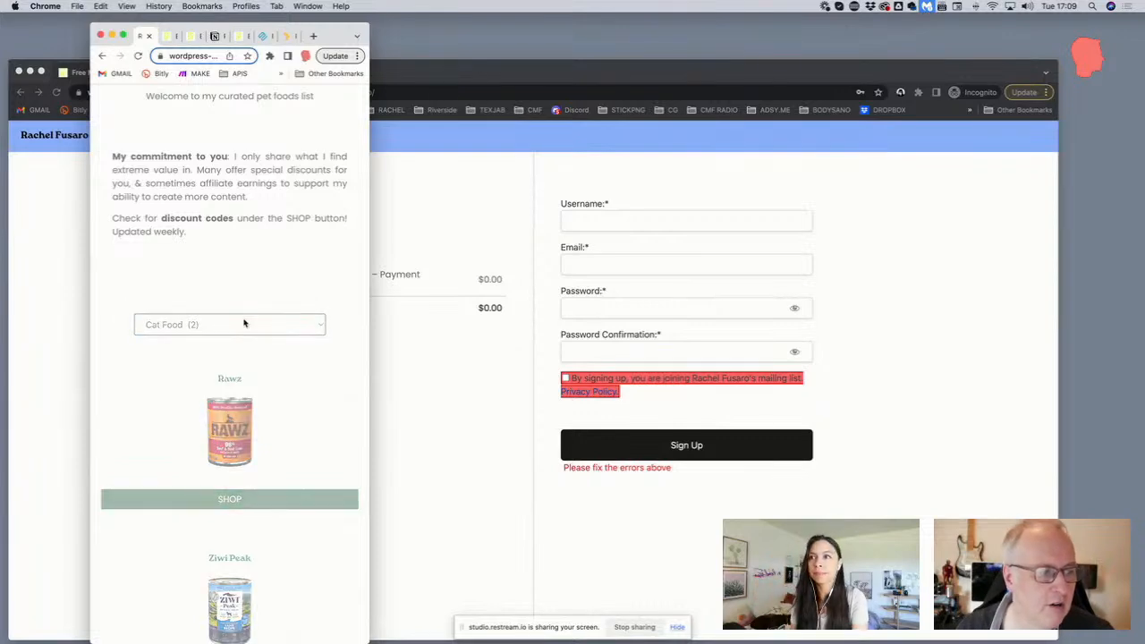
pyautogui.moveTo(368, 331); pyautogui.dragTo(1144, 474)
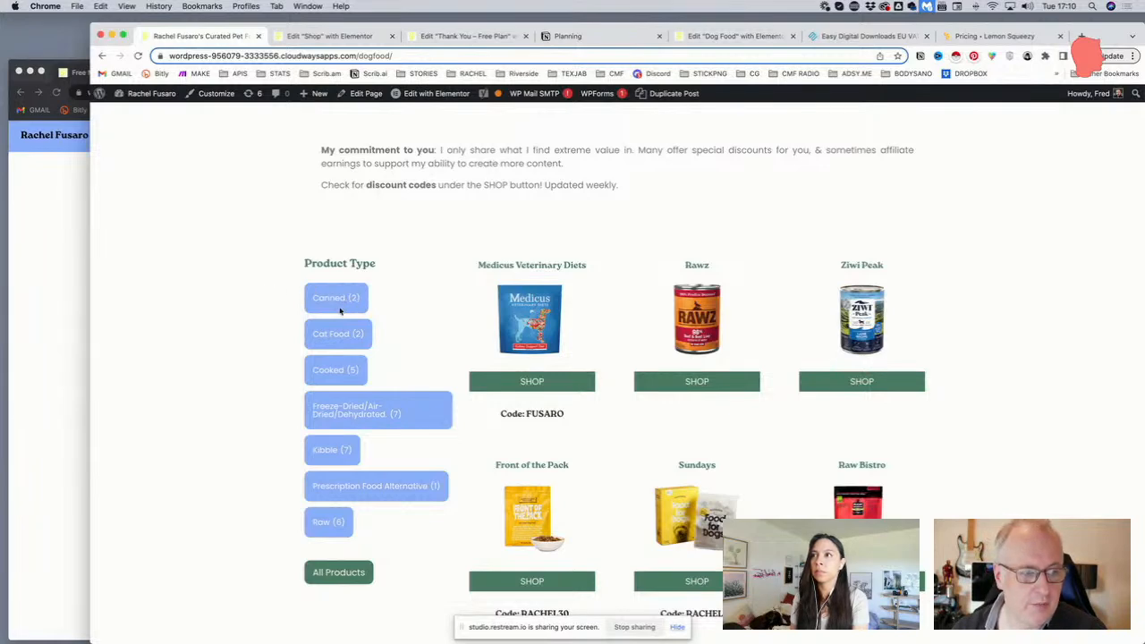
# Open the Digital Downloads archive page from the site menu and look over its guides
pyautogui.scroll(-2, 343, 306)
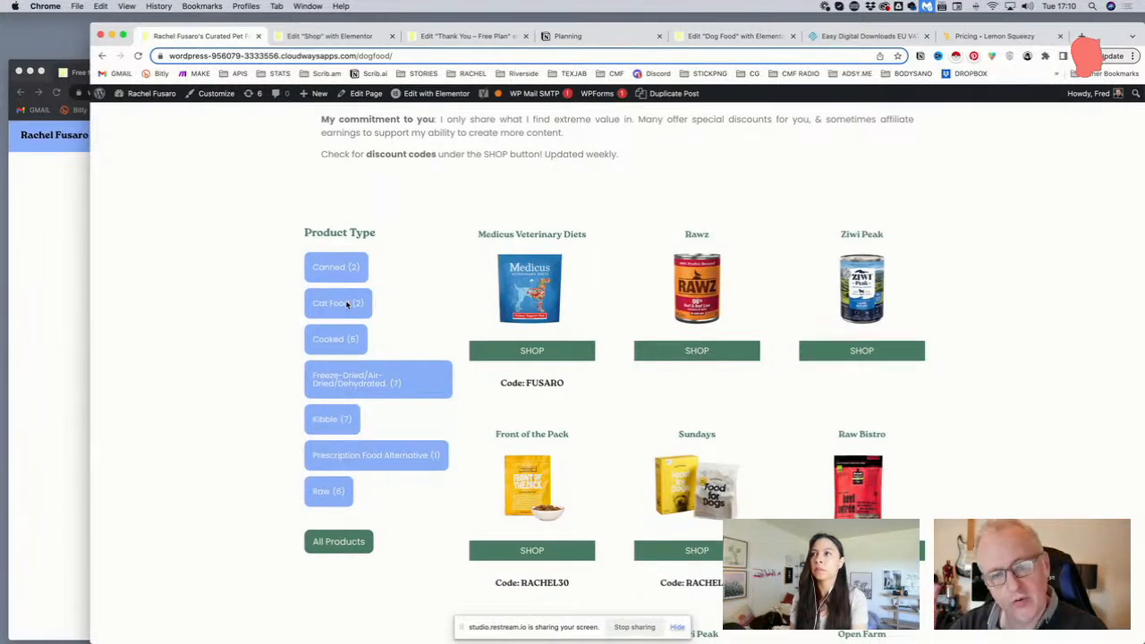
pyautogui.scroll(-3, 347, 305)
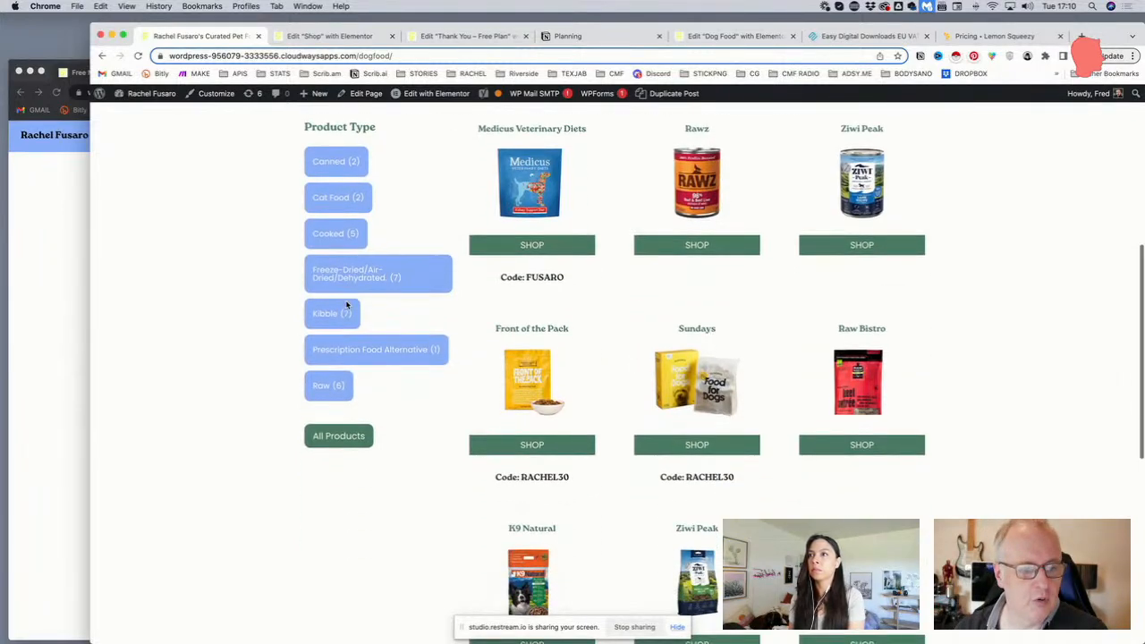
pyautogui.scroll(5, 347, 305)
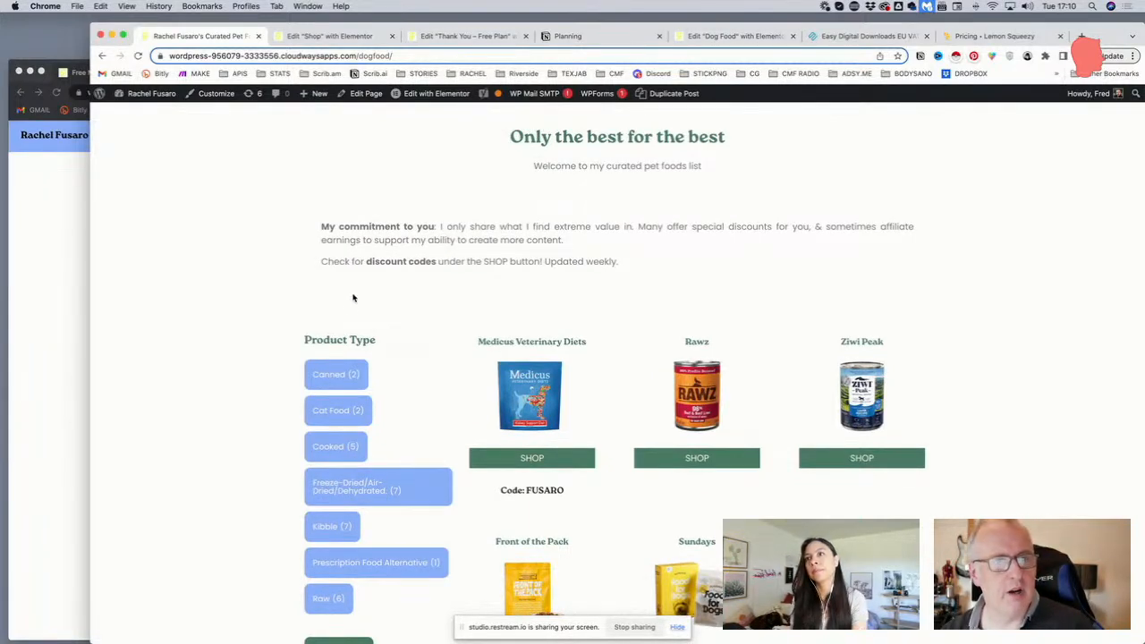
pyautogui.scroll(5, 360, 276)
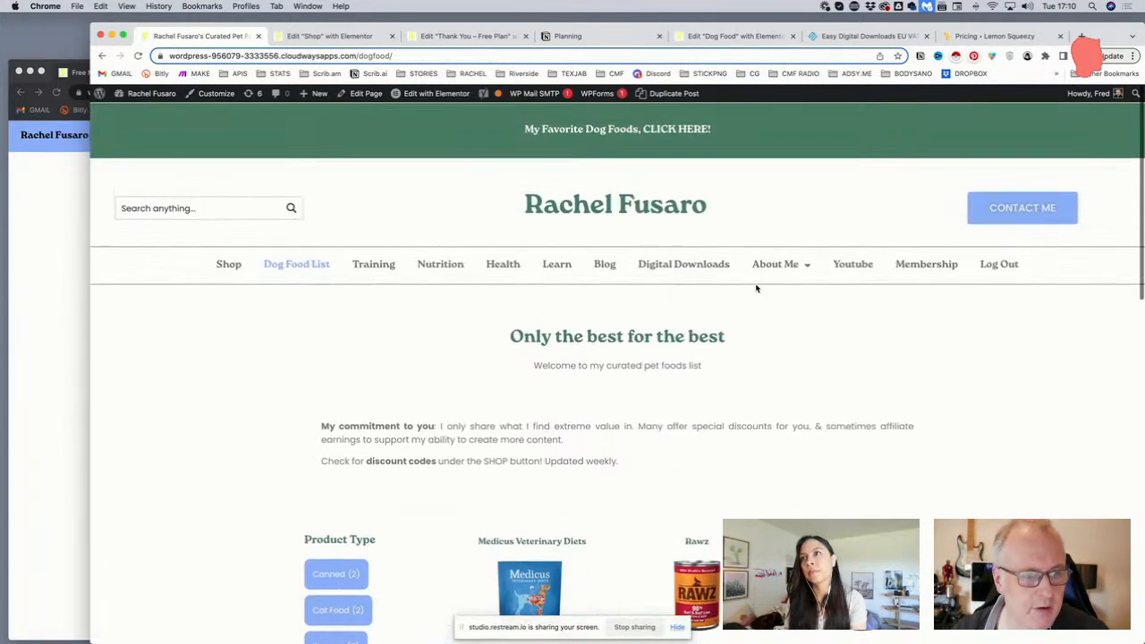
pyautogui.click(693, 272)
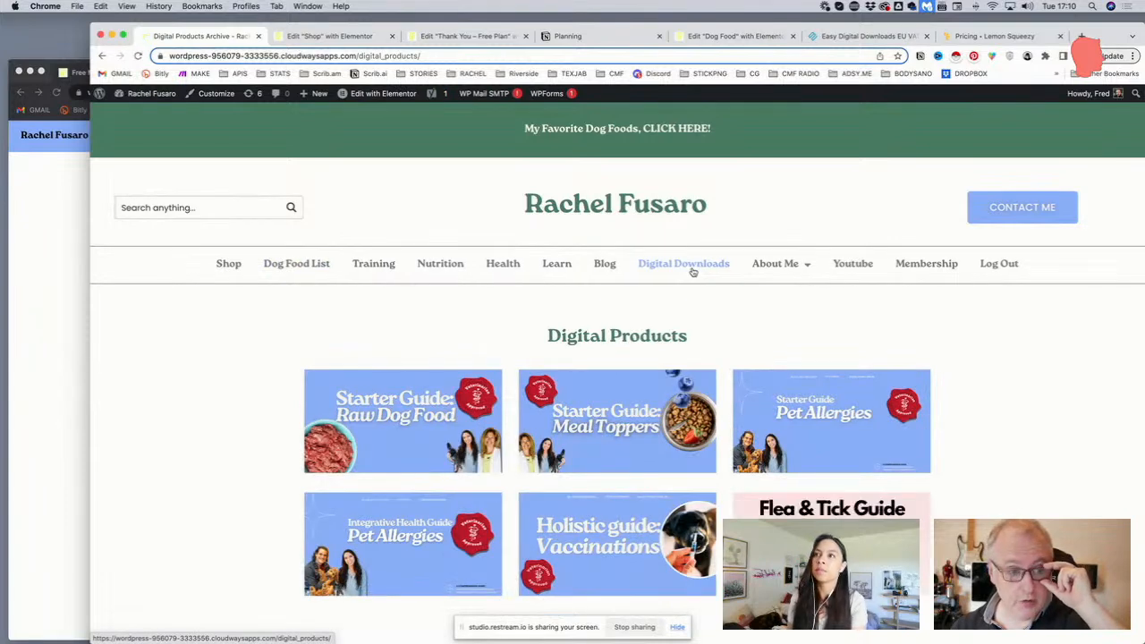
pyautogui.scroll(-1, 692, 272)
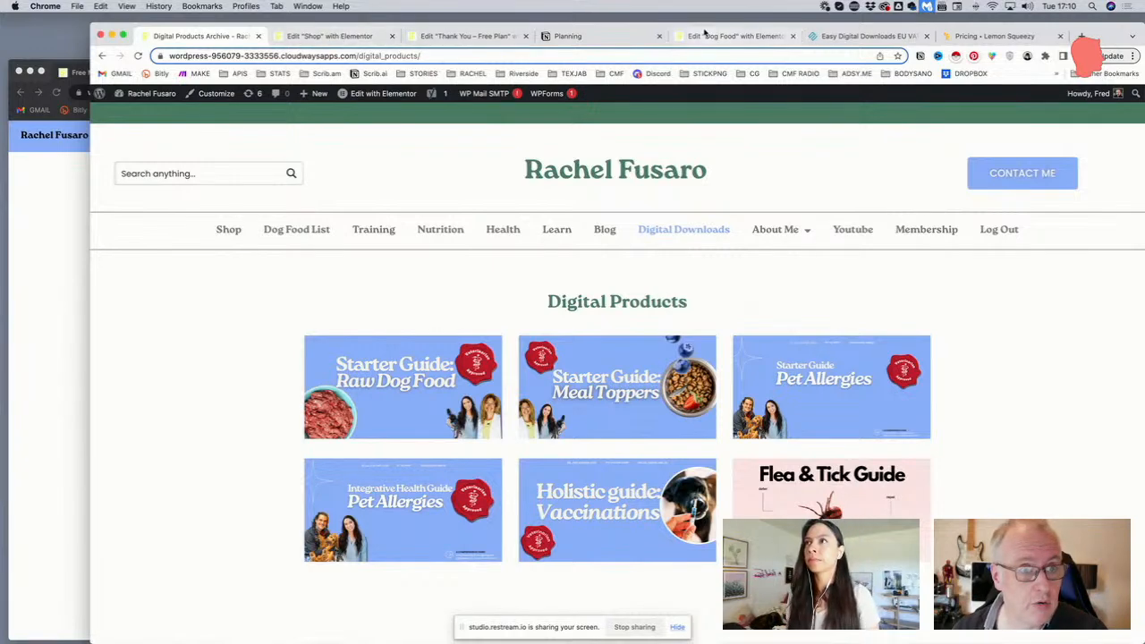
# Return to the Shop page in Elementor and select the editor path in the address bar
pyautogui.click(340, 36)
pyautogui.click(299, 57)
pyautogui.moveTo(422, 56); pyautogui.dragTo(672, 75)
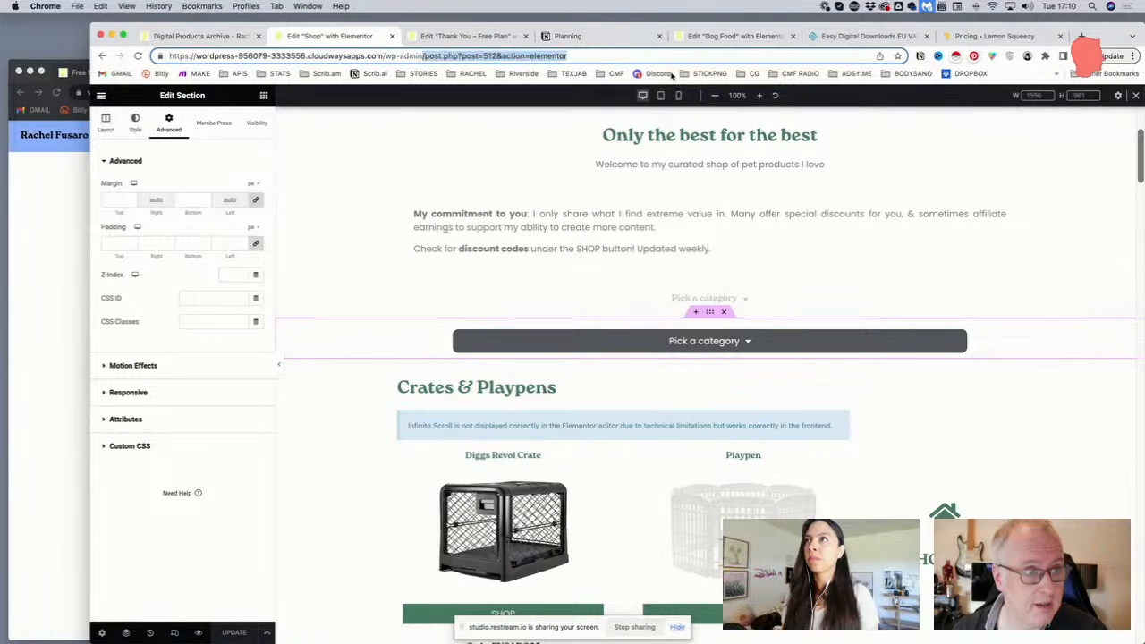
# Load the WordPress admin dashboard and open the first digital product, Flea & Tick Guide, for editing
pyautogui.press('BackSpace')
pyautogui.press('Return')
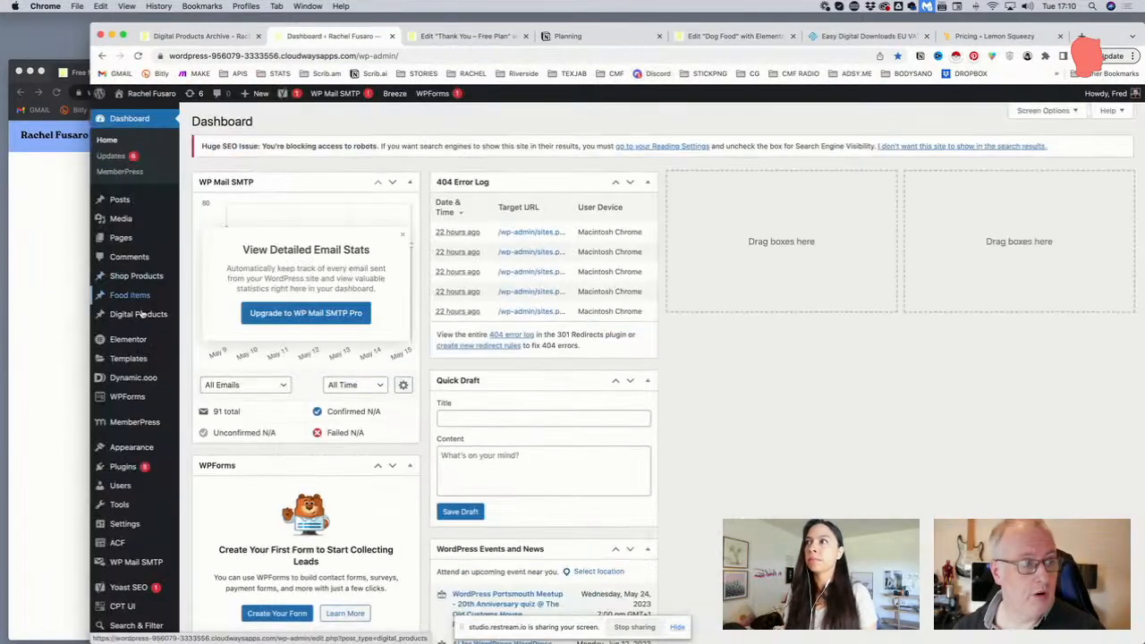
pyautogui.moveTo(146, 314)
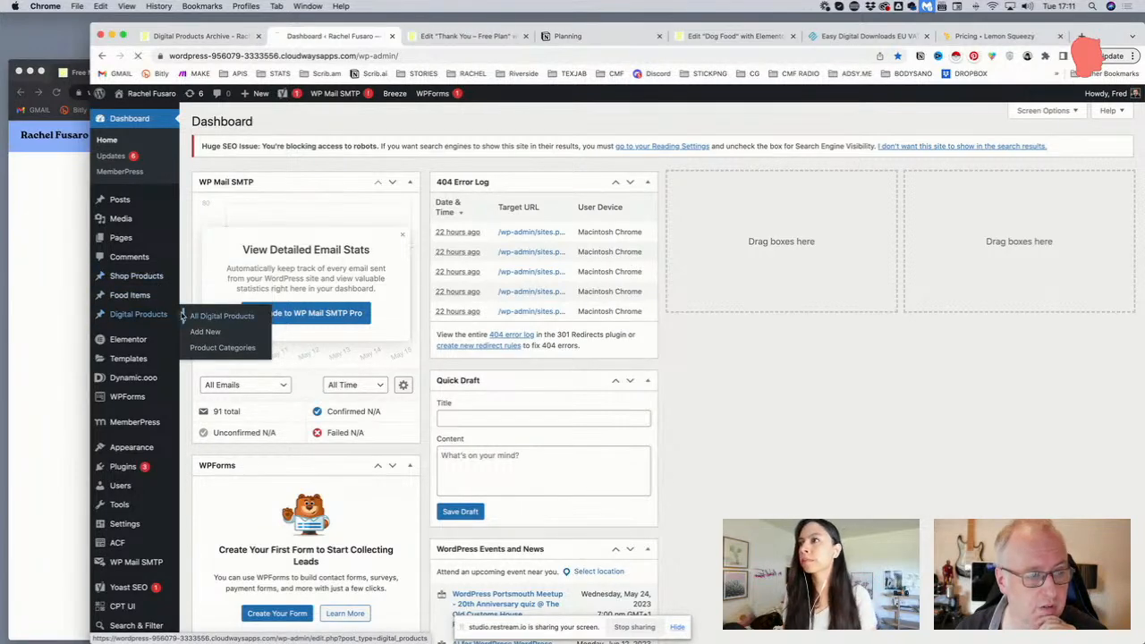
pyautogui.click(178, 311)
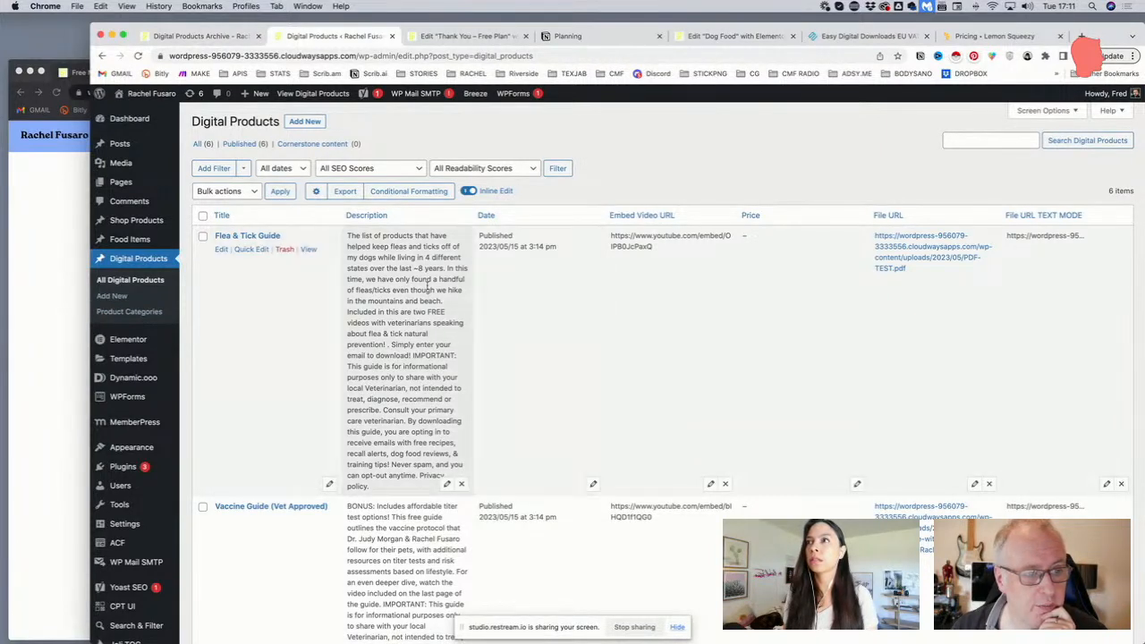
pyautogui.click(219, 249)
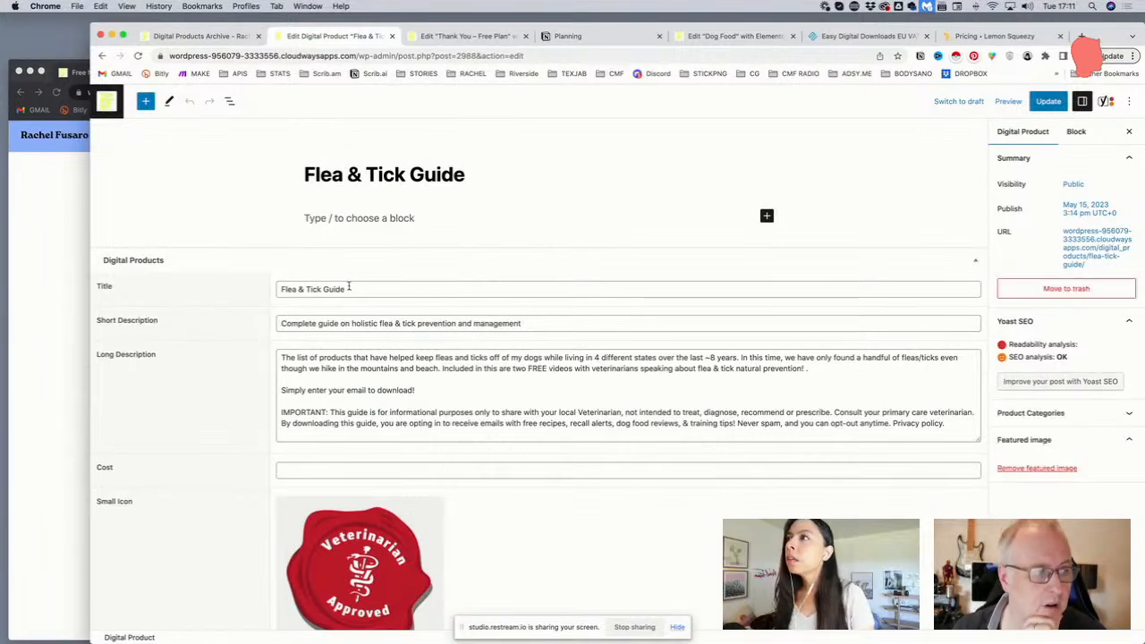
# Scroll down the product's fields and place the caret in the Video Embed URL field
pyautogui.scroll(-5, 349, 288)
pyautogui.scroll(-2, 349, 289)
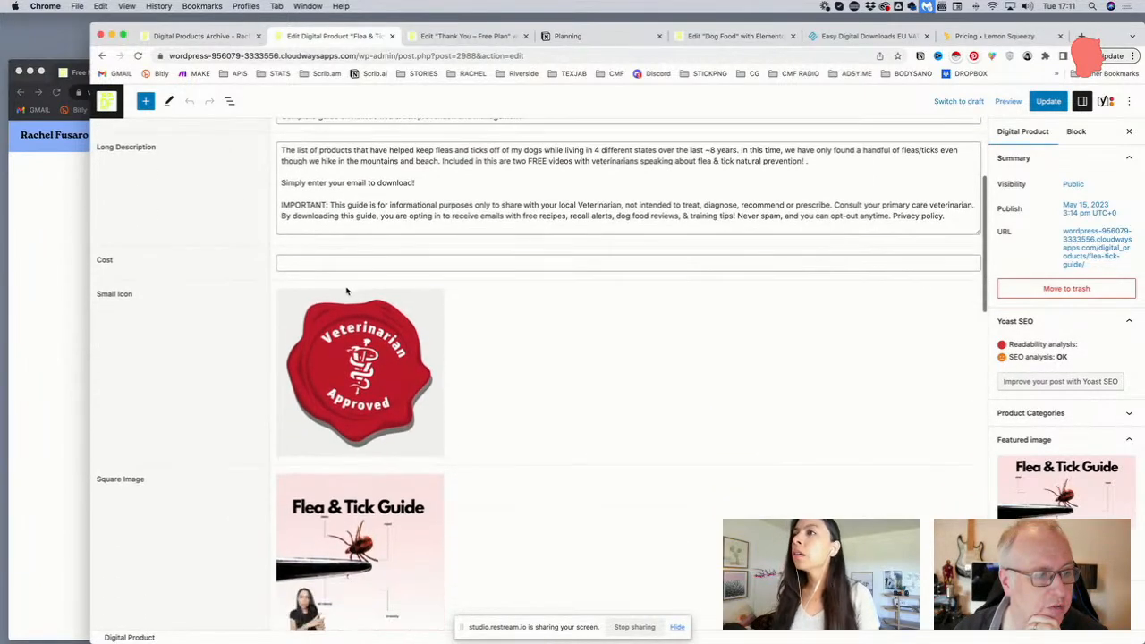
pyautogui.scroll(-1, 259, 328)
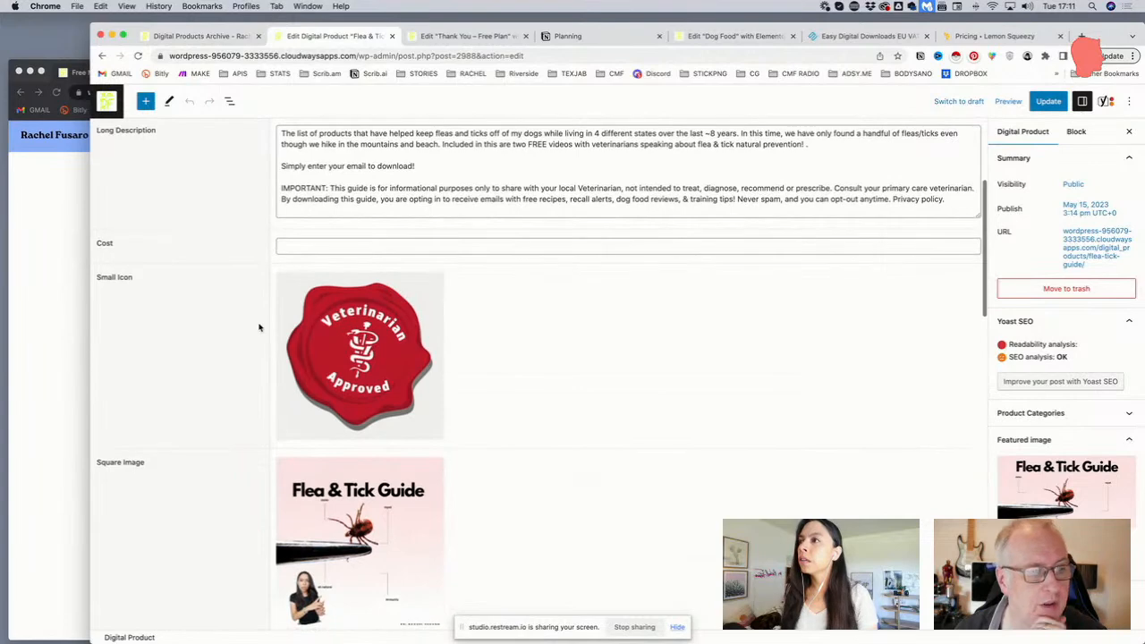
pyautogui.scroll(-7, 260, 328)
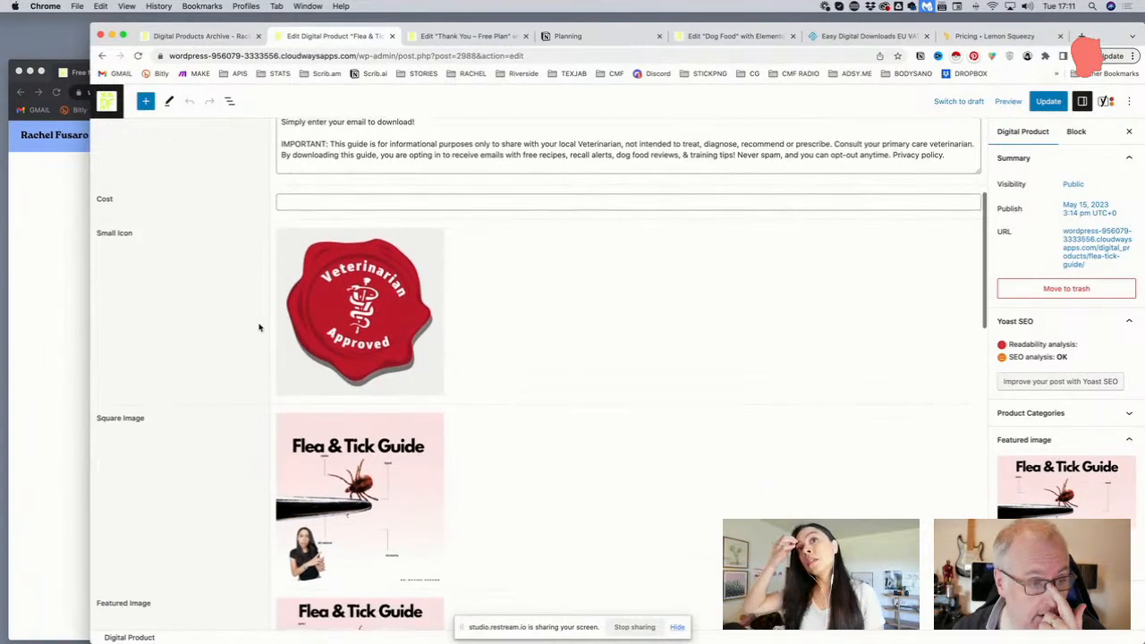
pyautogui.scroll(-3, 339, 314)
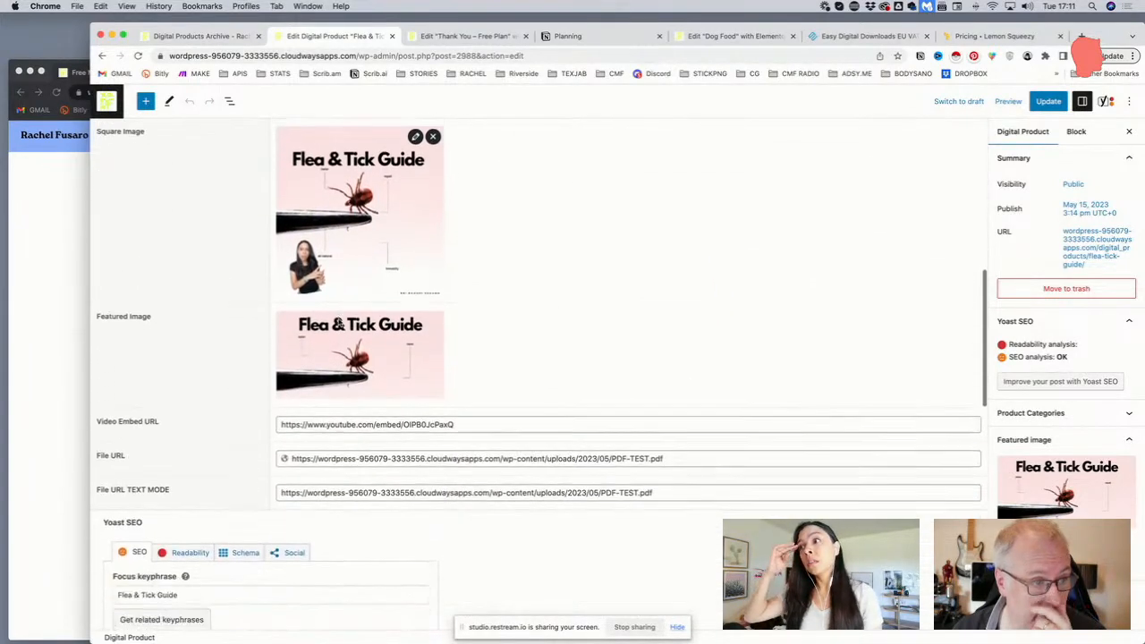
pyautogui.scroll(-1, 337, 323)
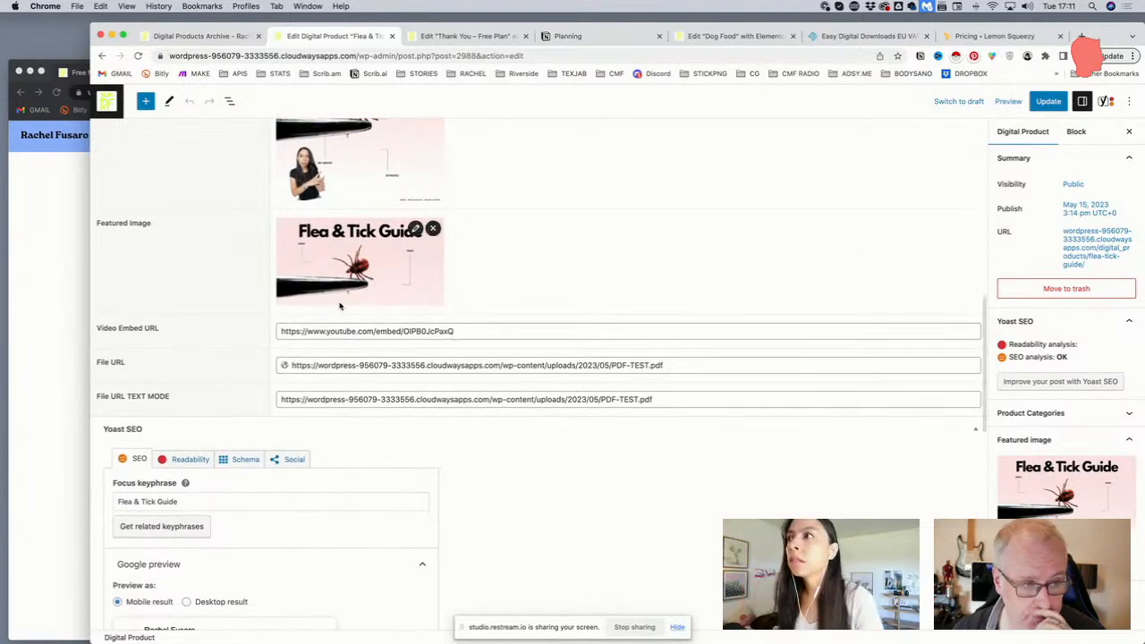
pyautogui.click(476, 331)
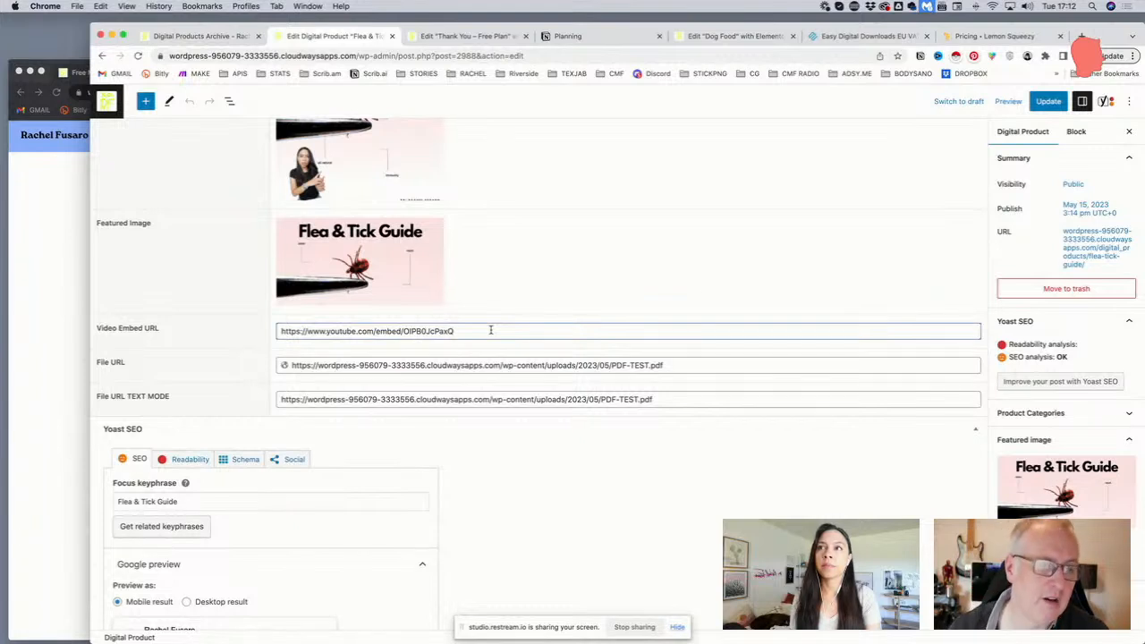
pyautogui.scroll(5, 490, 330)
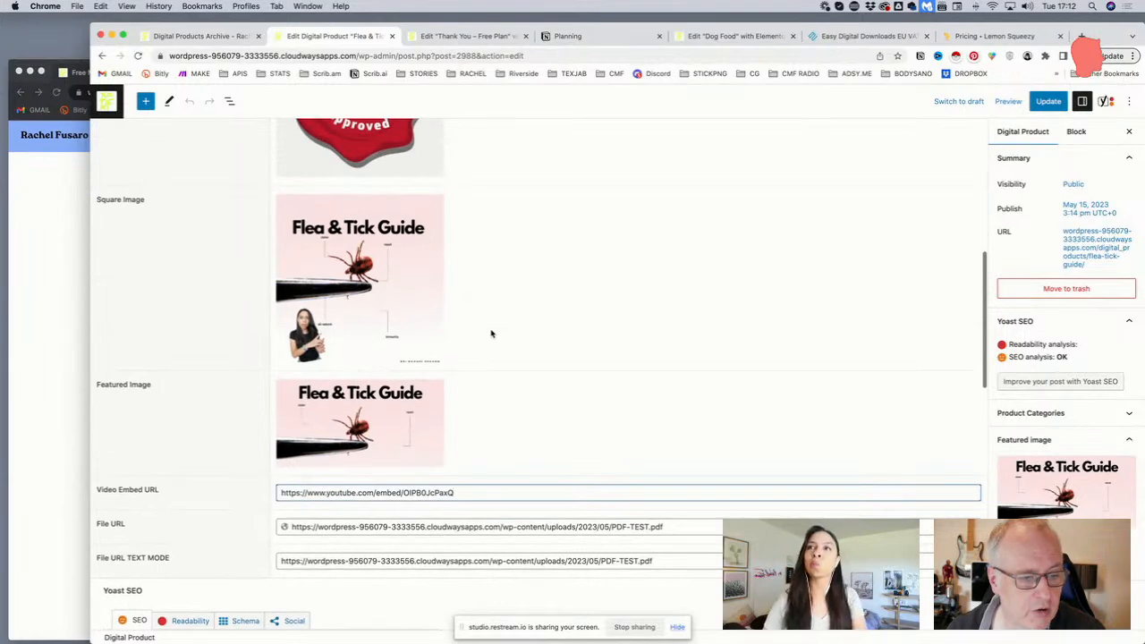
pyautogui.scroll(-3, 490, 334)
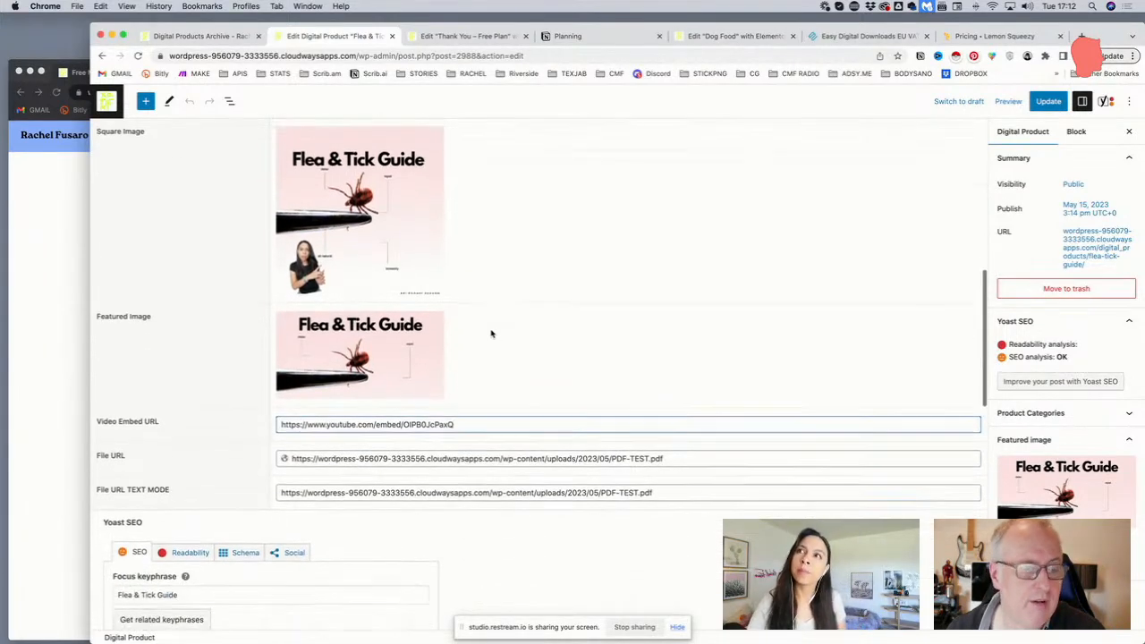
# Select all of the current YouTube embed link in the Video Embed URL field
pyautogui.tripleClick(475, 404)
pyautogui.scroll(-1, 296, 383)
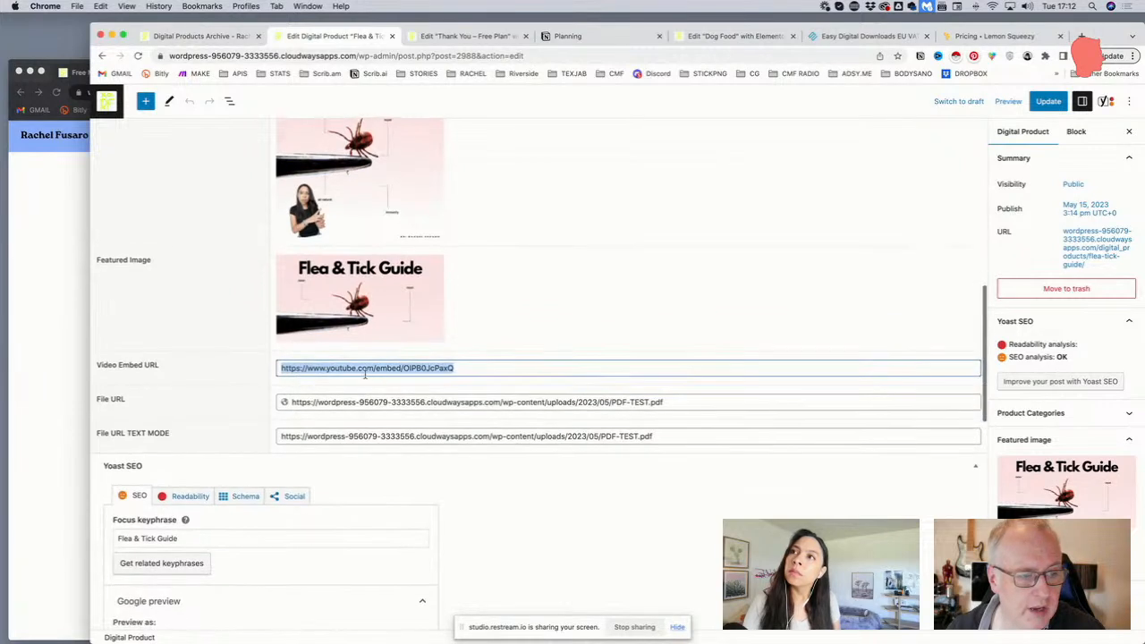
pyautogui.click(482, 367)
pyautogui.press('super+a')
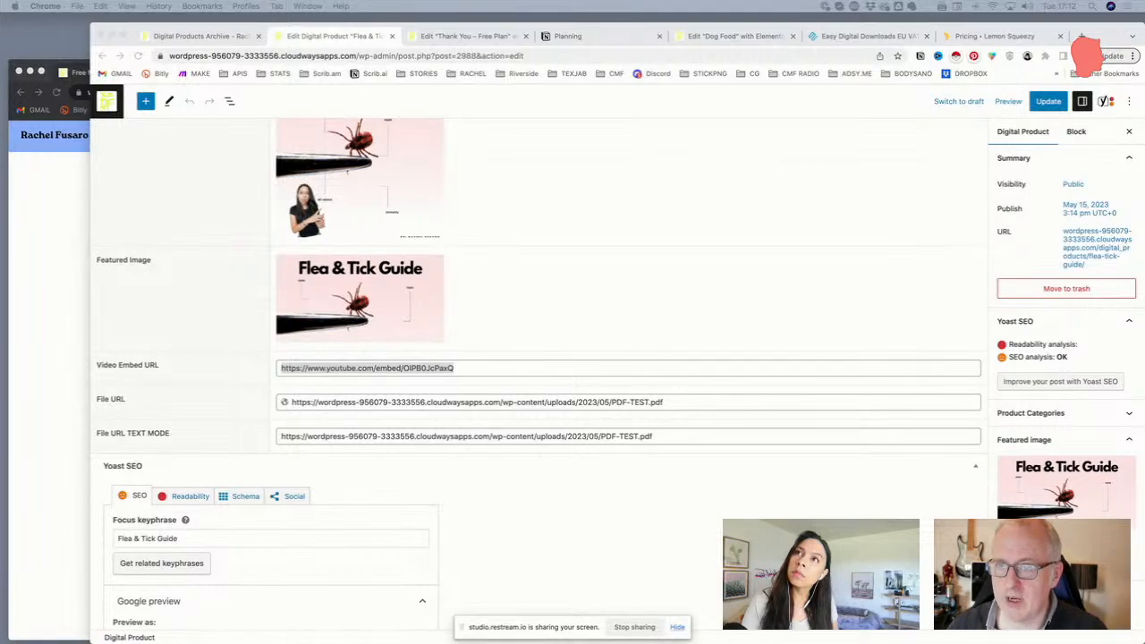
# Go to the channel's live stream recordings and open the *UPDATED* Pet Vaccine Protocol video
pyautogui.moveTo(875, 63); pyautogui.dragTo(179, 38)
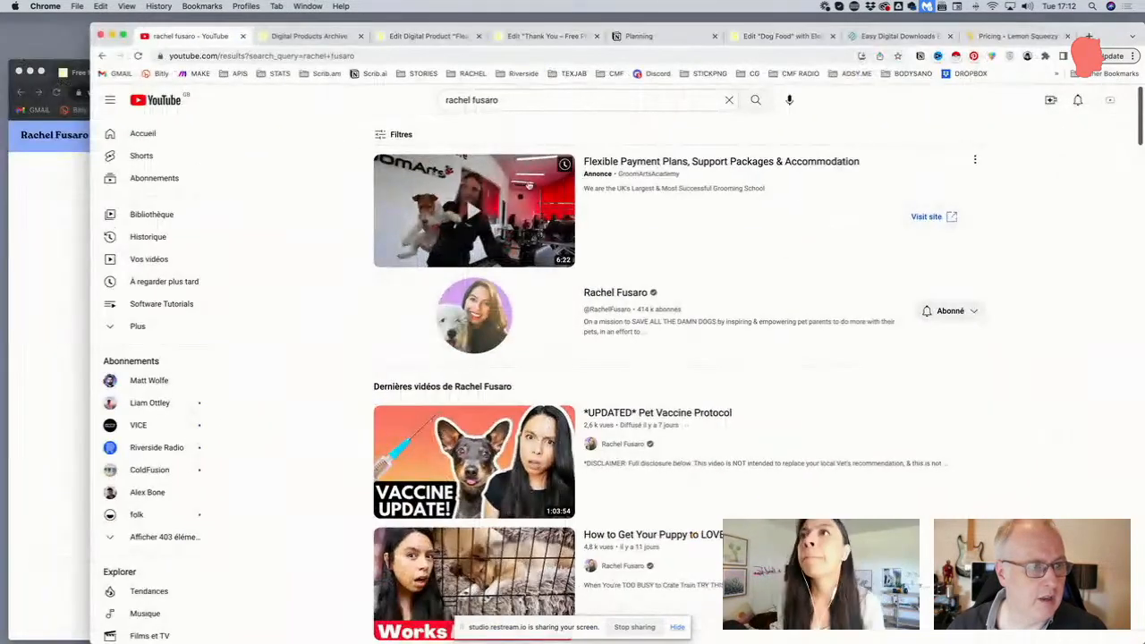
pyautogui.click(611, 295)
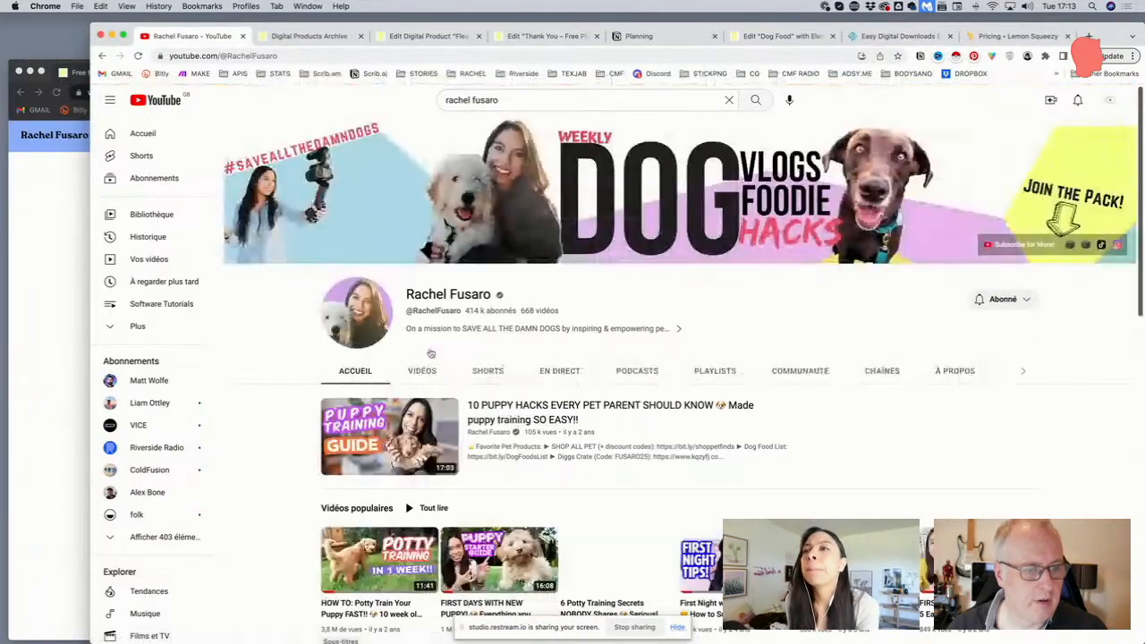
pyautogui.click(420, 371)
pyautogui.scroll(-2, 417, 371)
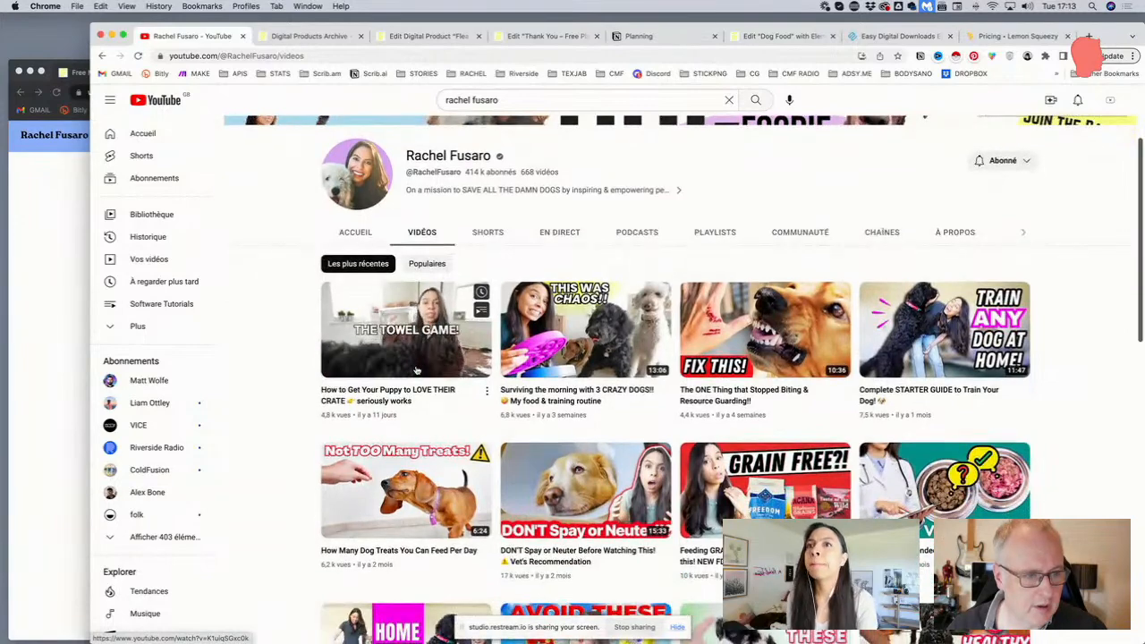
pyautogui.click(556, 233)
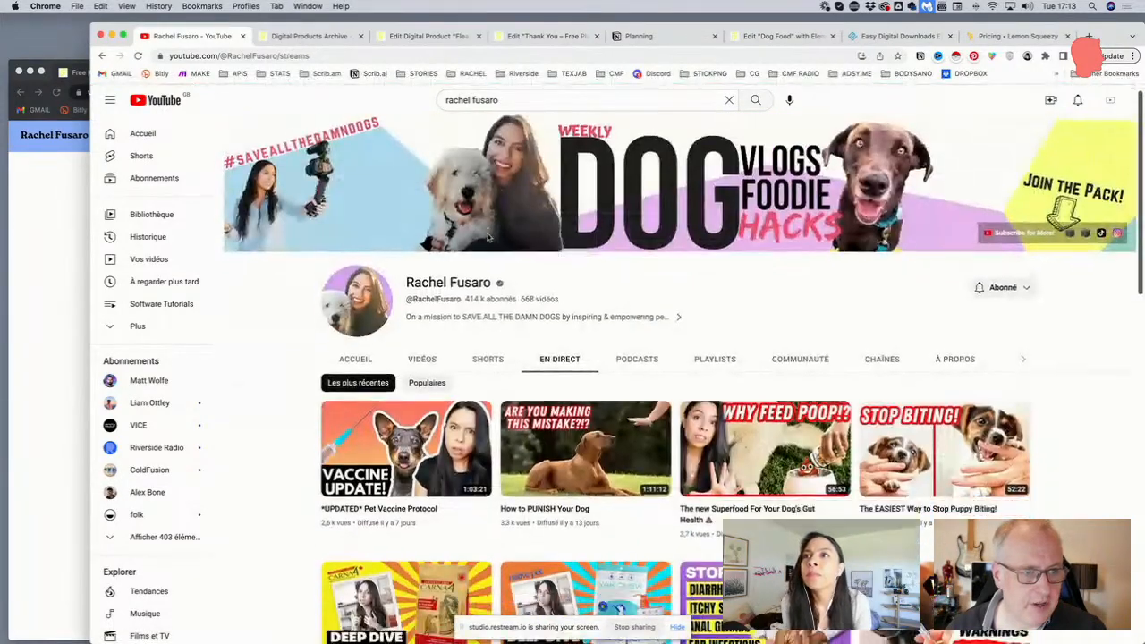
pyautogui.scroll(-3, 447, 283)
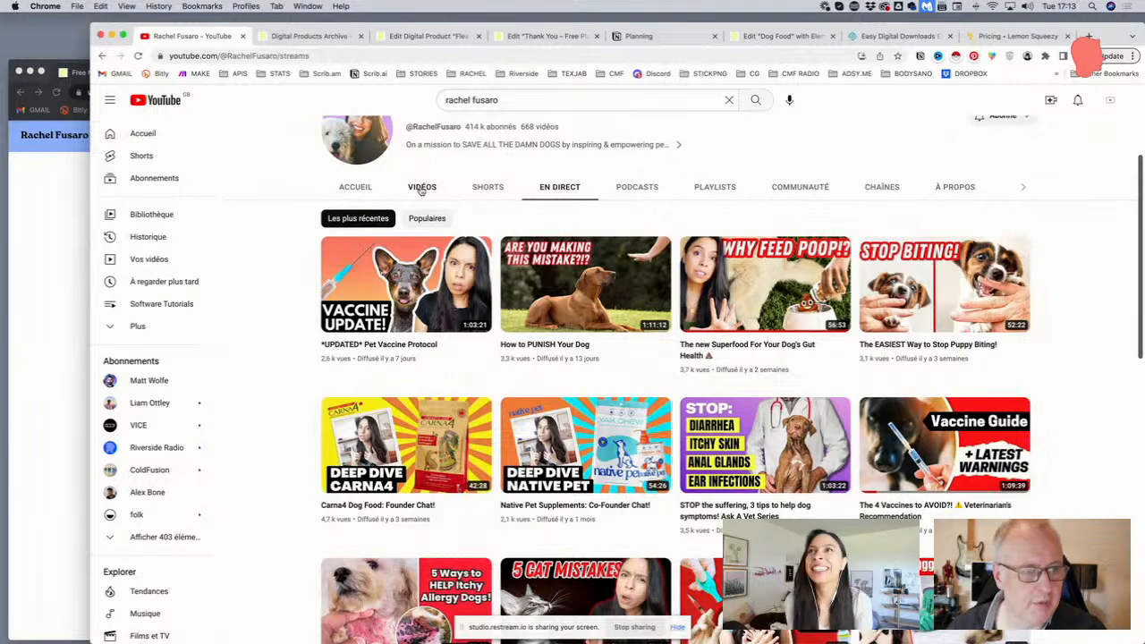
pyautogui.scroll(-1, 420, 190)
pyautogui.click(402, 298)
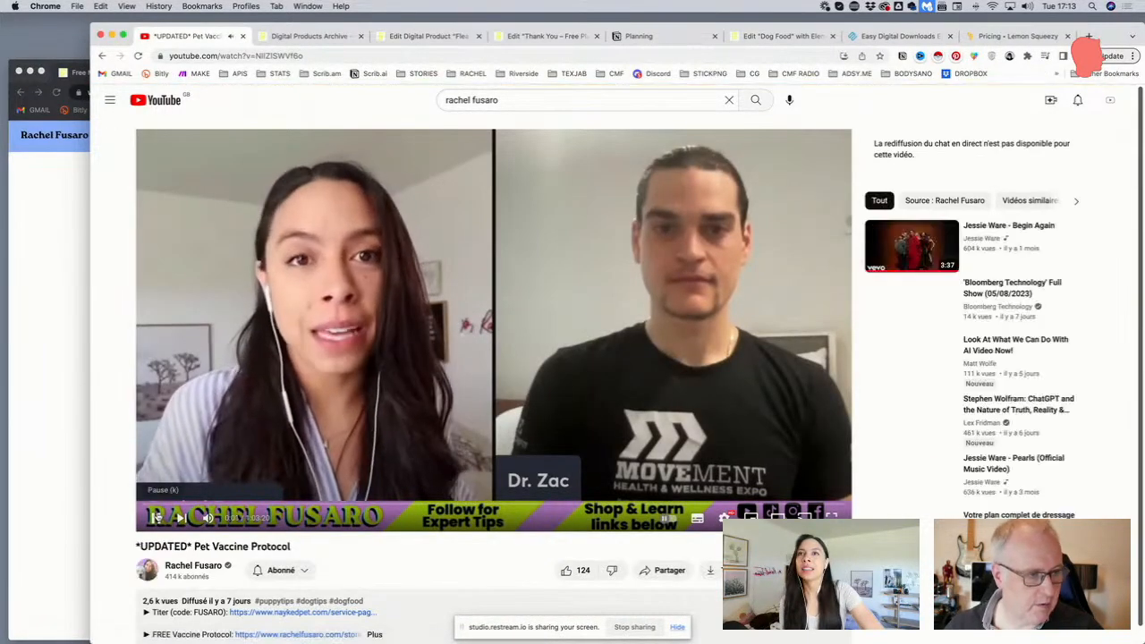
pyautogui.scroll(-3, 444, 396)
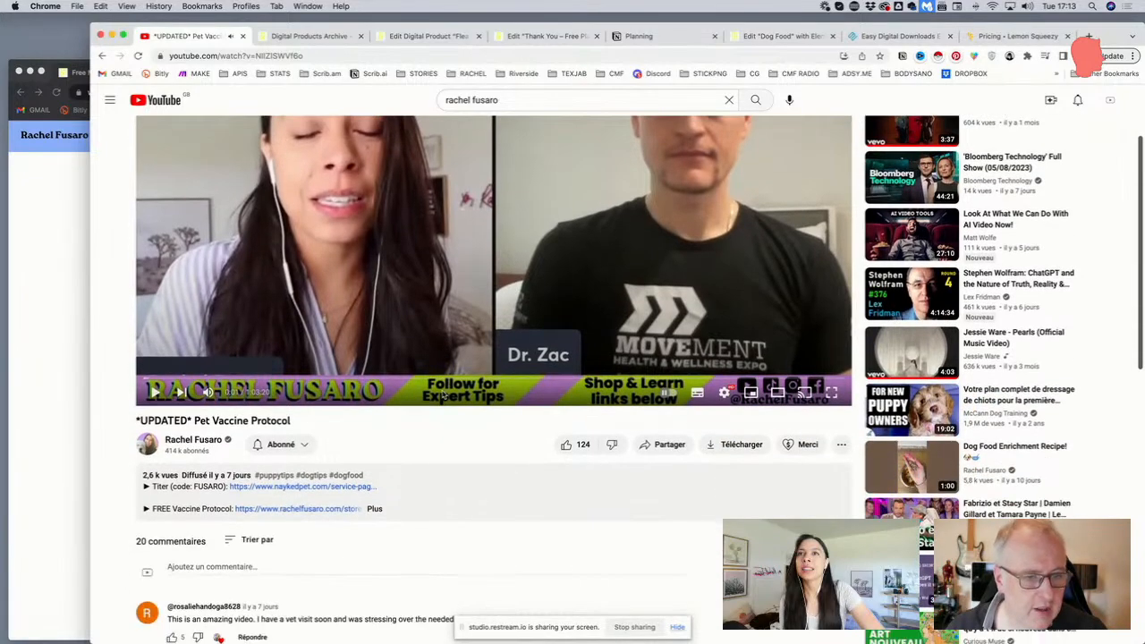
pyautogui.click(645, 445)
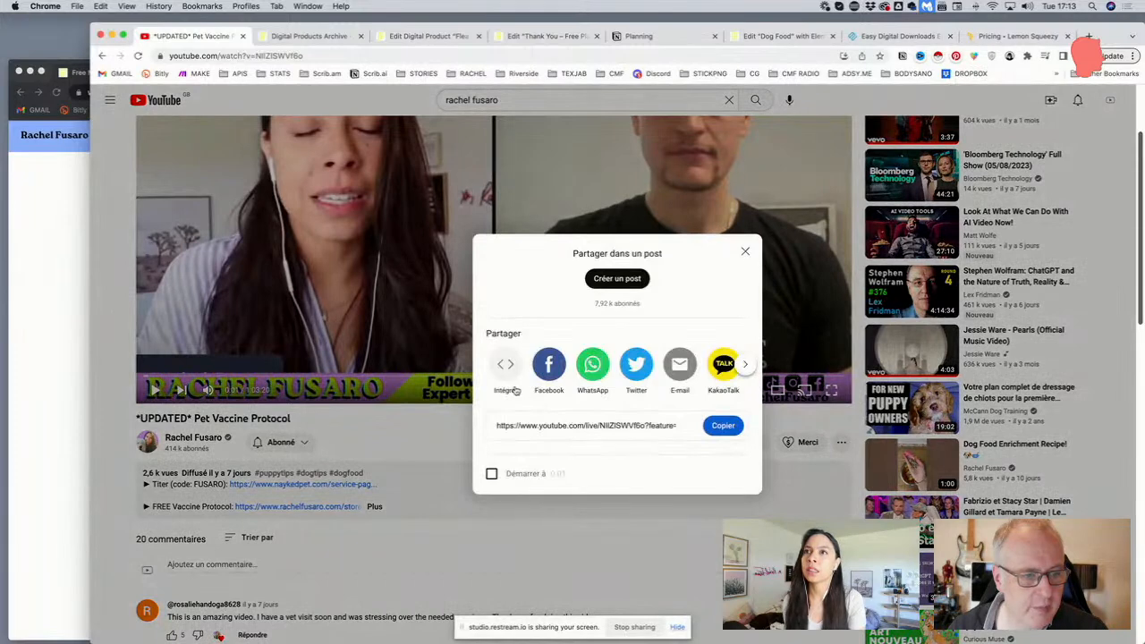
pyautogui.click(507, 372)
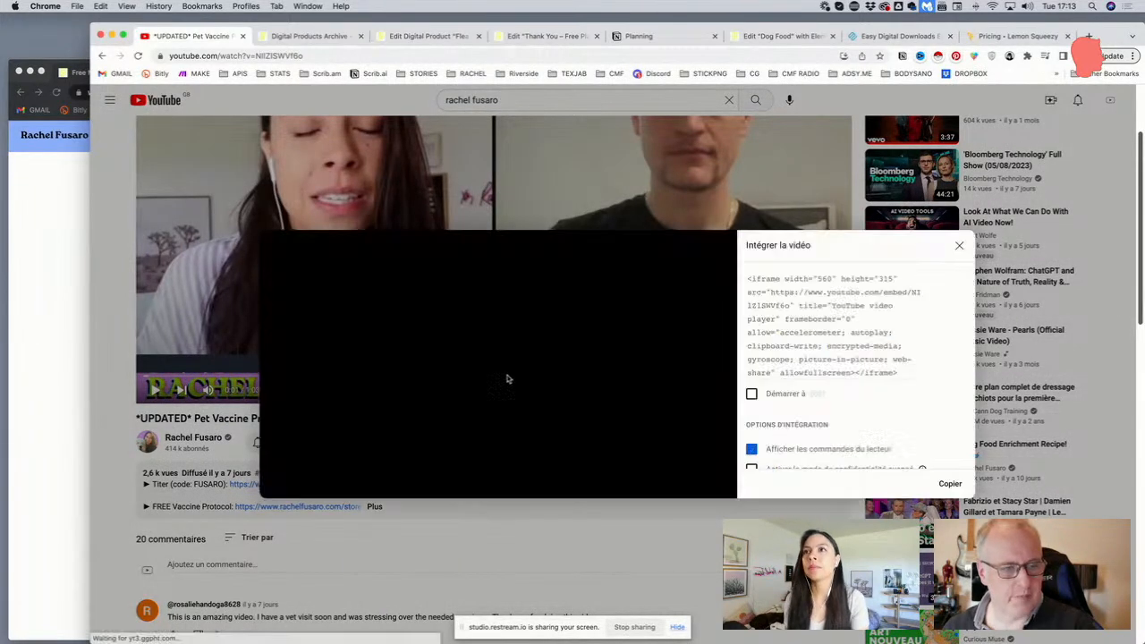
pyautogui.click(821, 308)
pyautogui.moveTo(769, 292); pyautogui.dragTo(791, 305)
pyautogui.click(791, 305)
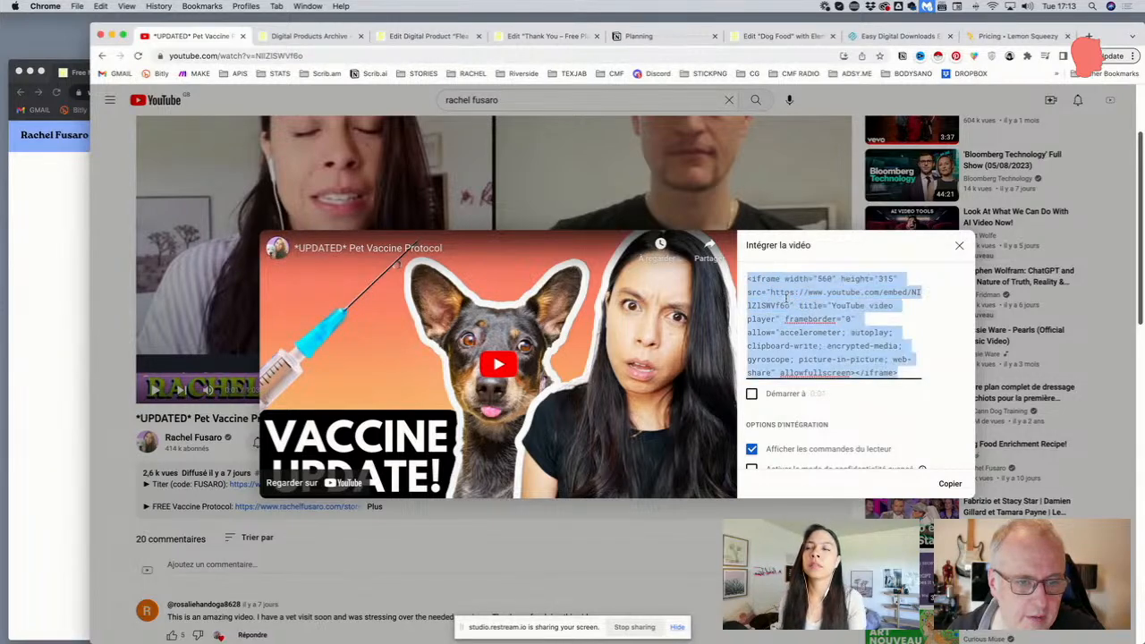
pyautogui.moveTo(771, 292); pyautogui.dragTo(787, 305)
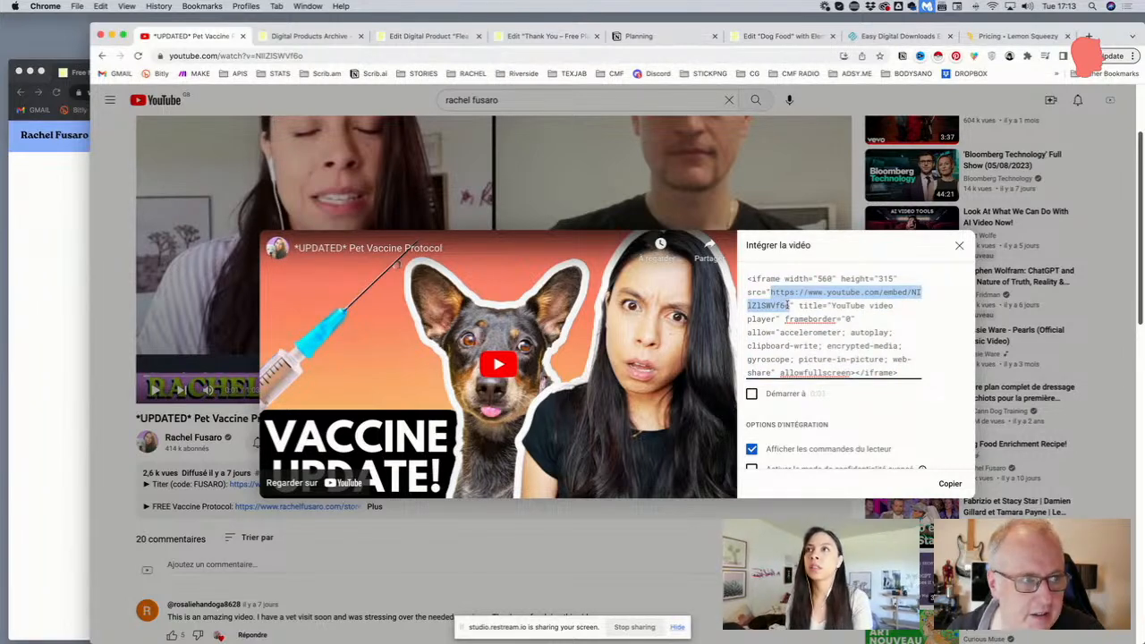
pyautogui.click(891, 293)
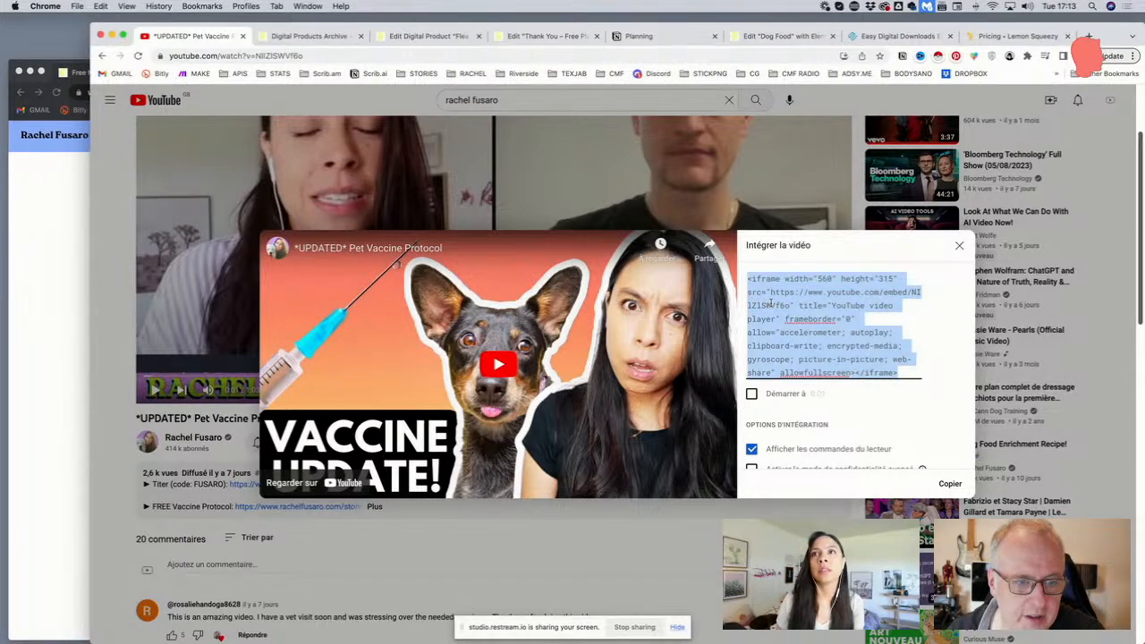
pyautogui.click(297, 55)
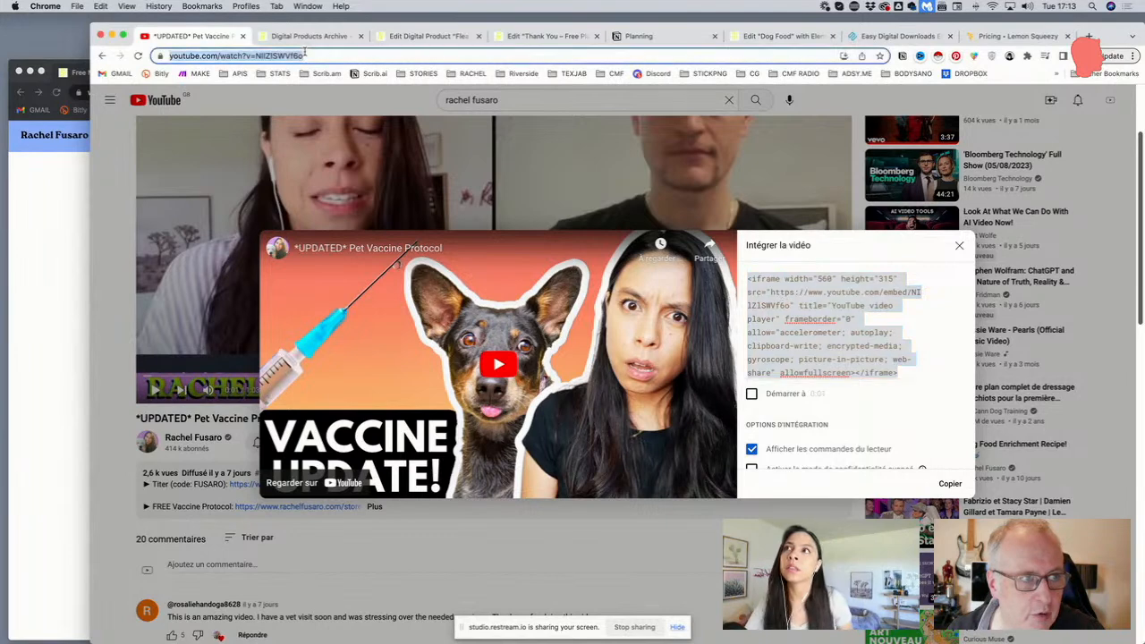
pyautogui.click(297, 54)
pyautogui.moveTo(302, 56); pyautogui.dragTo(367, 57)
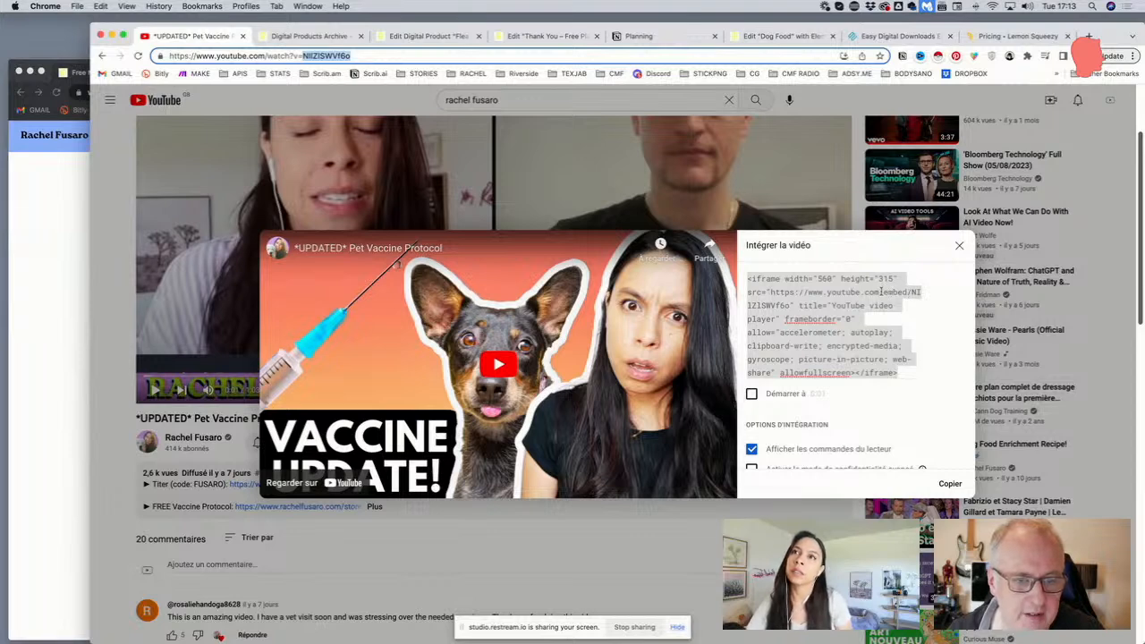
pyautogui.click(767, 292)
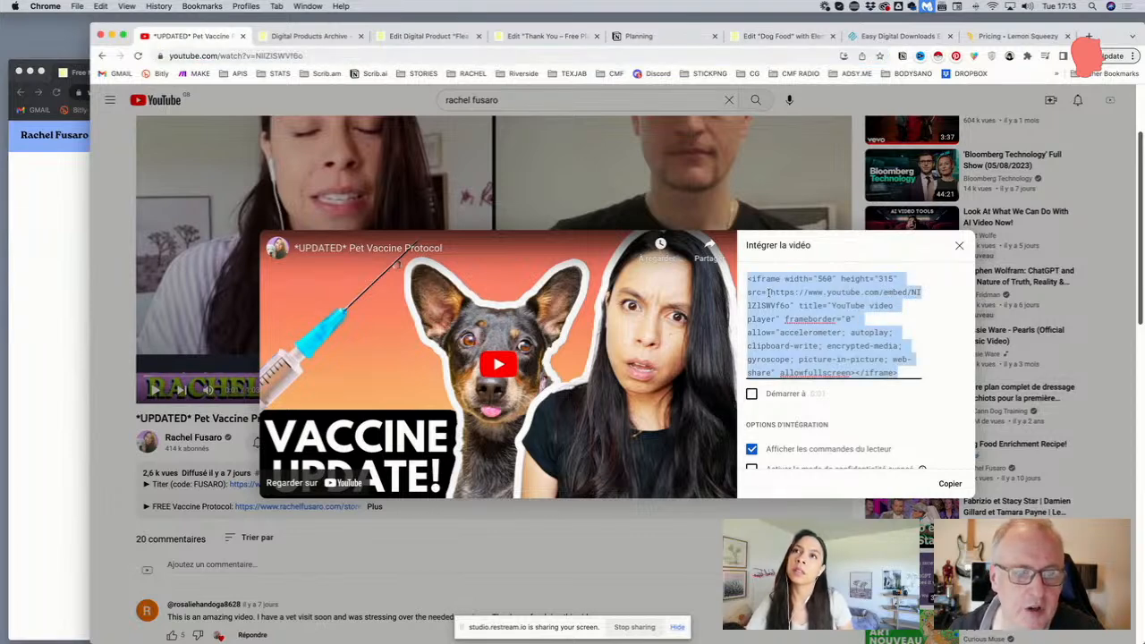
pyautogui.click(348, 57)
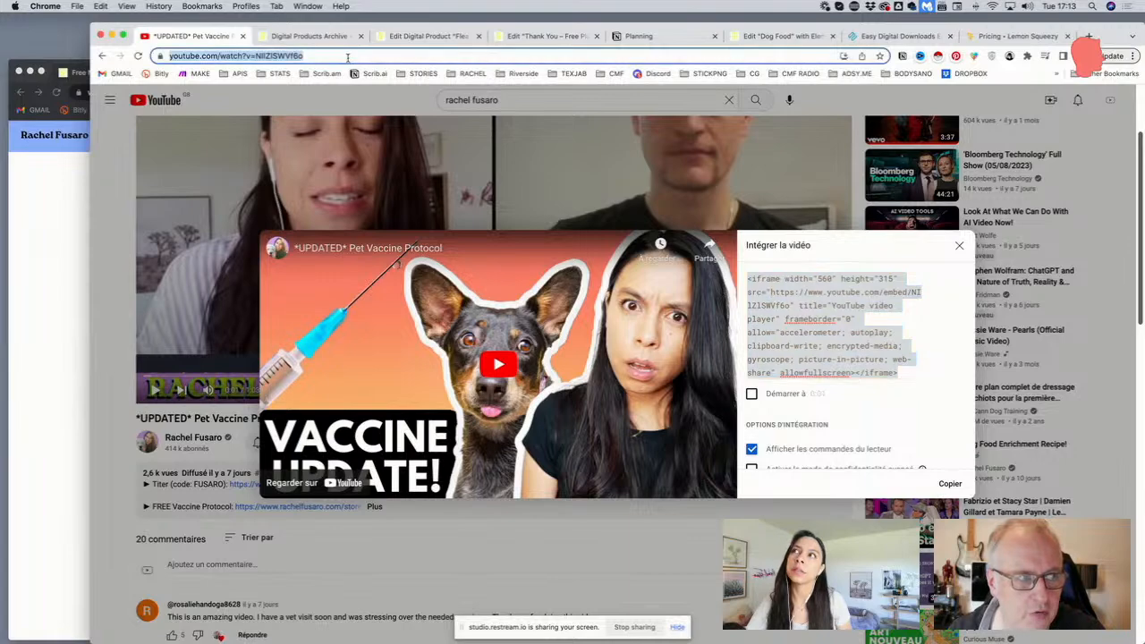
pyautogui.click(850, 305)
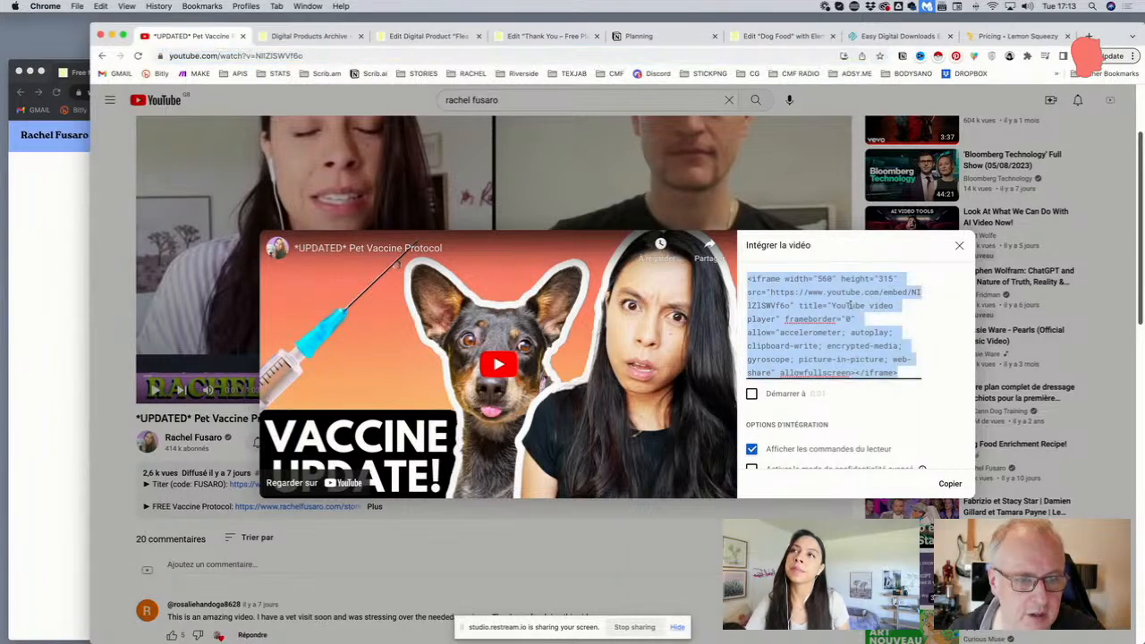
pyautogui.click(959, 245)
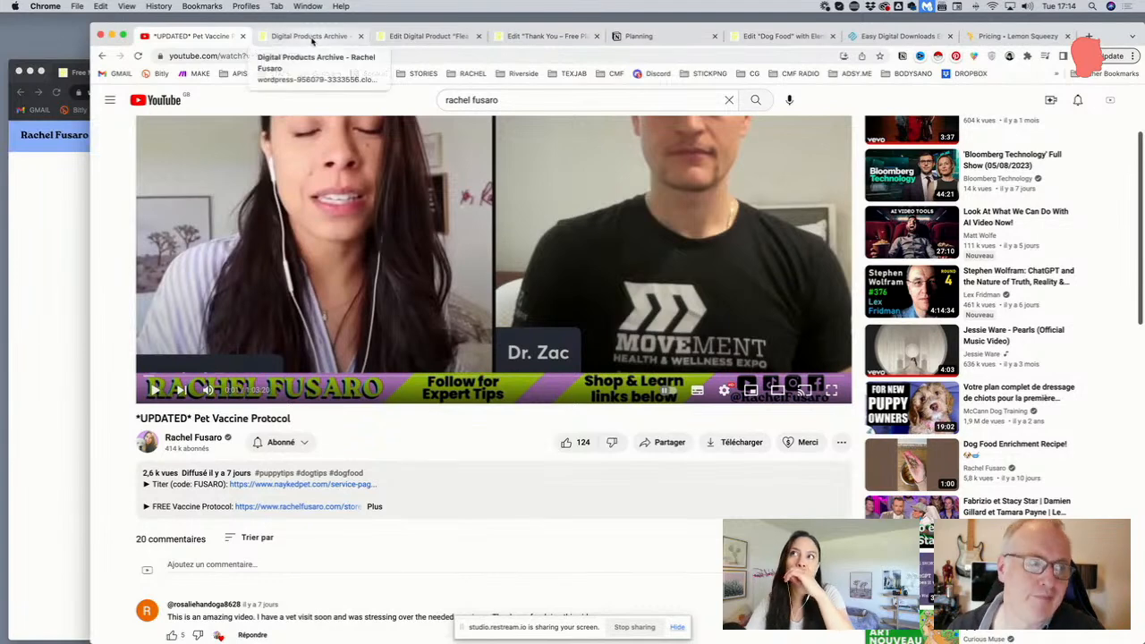
# Back in the Flea & Tick Guide editor, check the Video Embed URL, then scroll up to the title
pyautogui.click(407, 36)
pyautogui.scroll(-1, 377, 291)
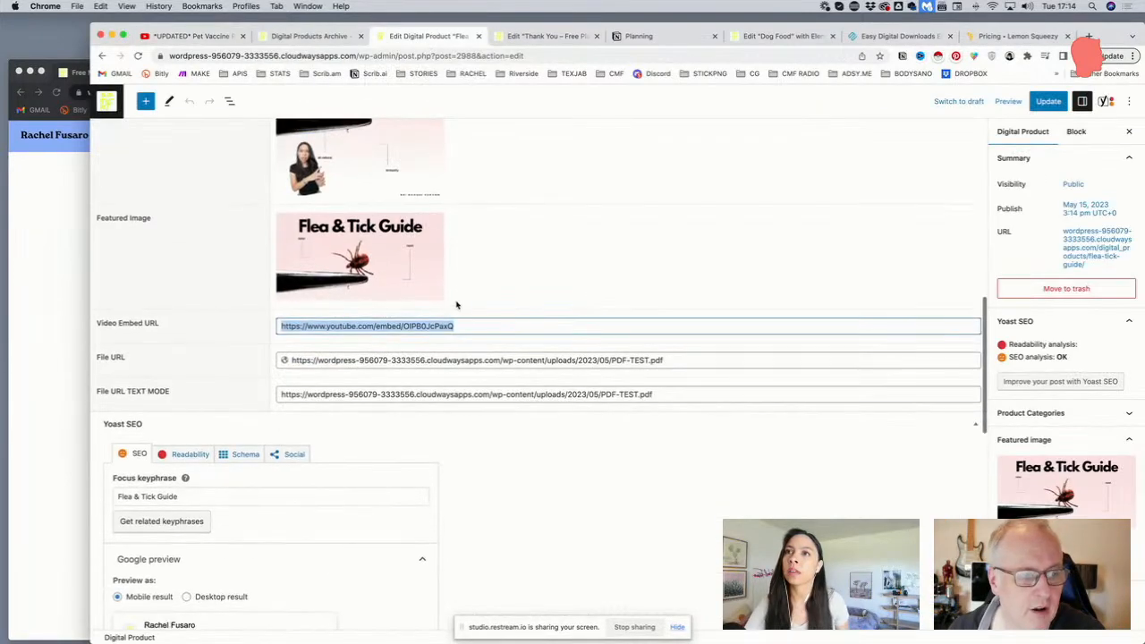
pyautogui.scroll(-1, 460, 325)
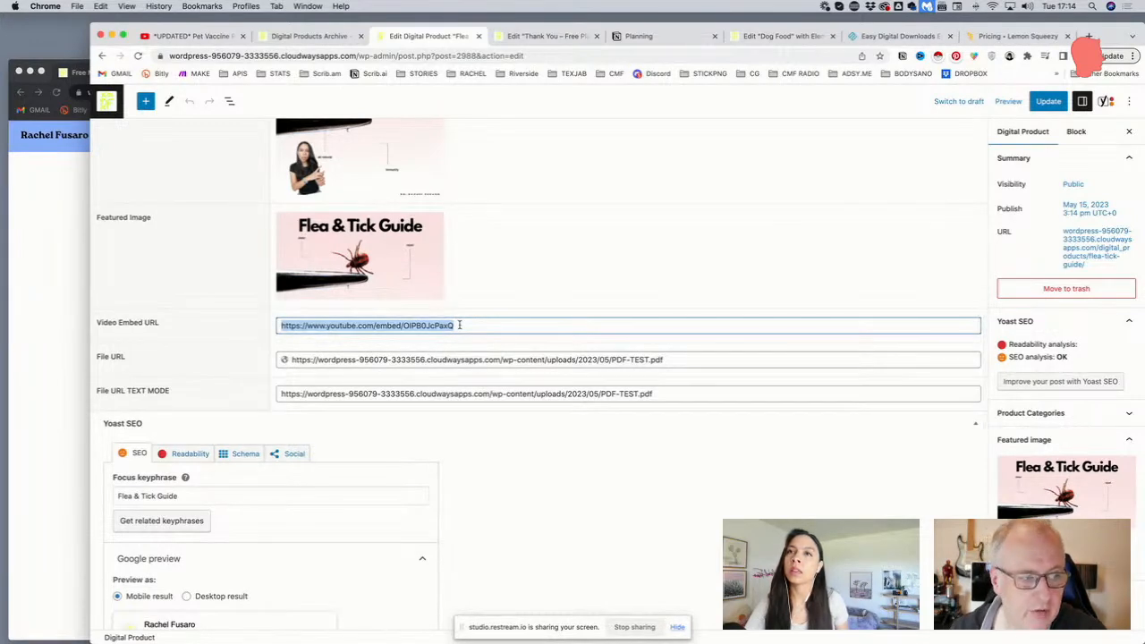
pyautogui.click(460, 325)
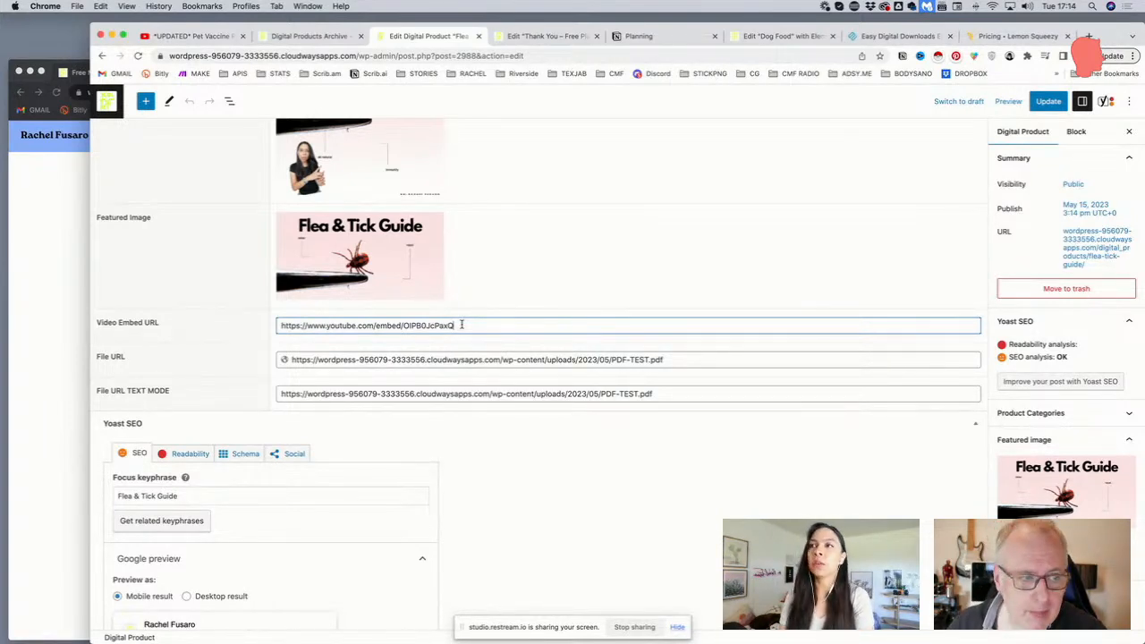
pyautogui.scroll(10, 461, 325)
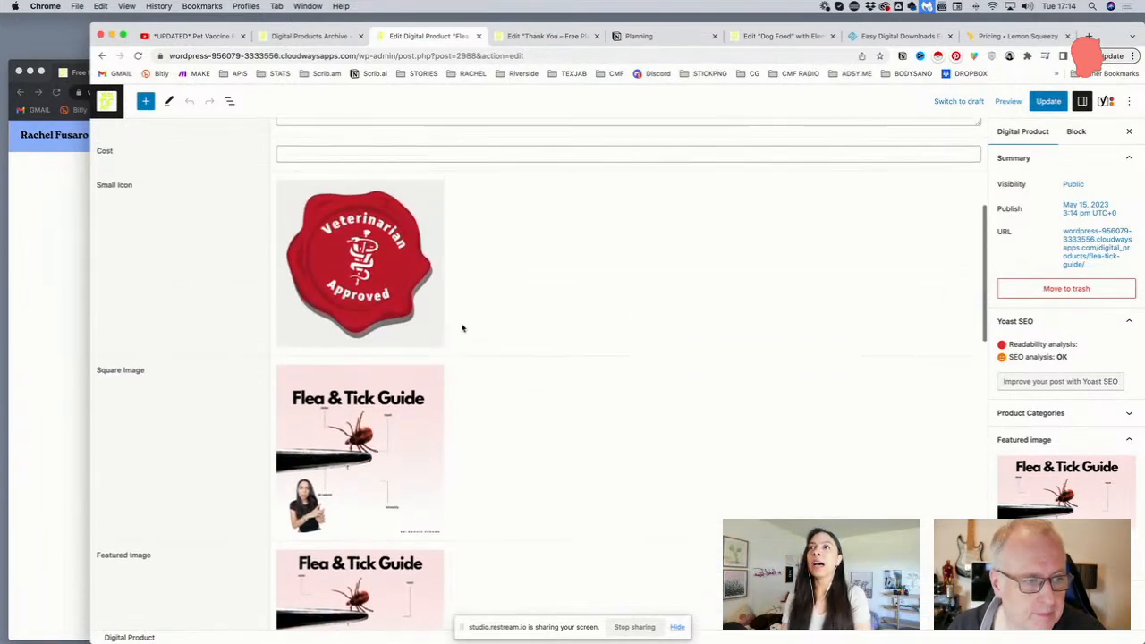
pyautogui.scroll(5, 462, 328)
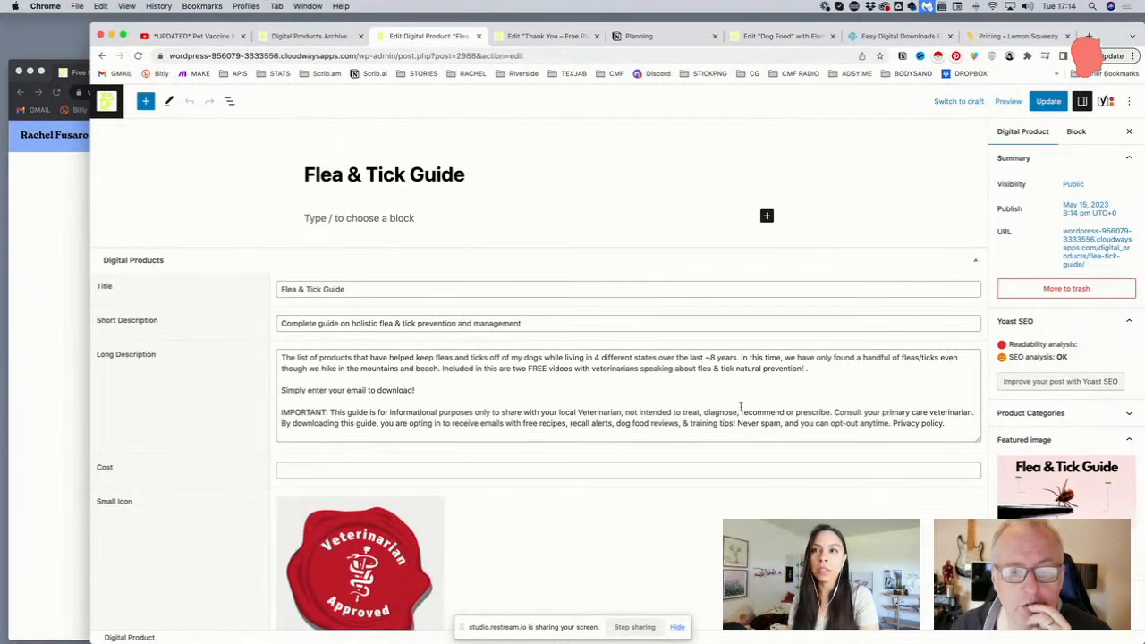
# Expand Product Categories to confirm Preventative Care is assigned, then return to All Digital Products
pyautogui.click(1041, 412)
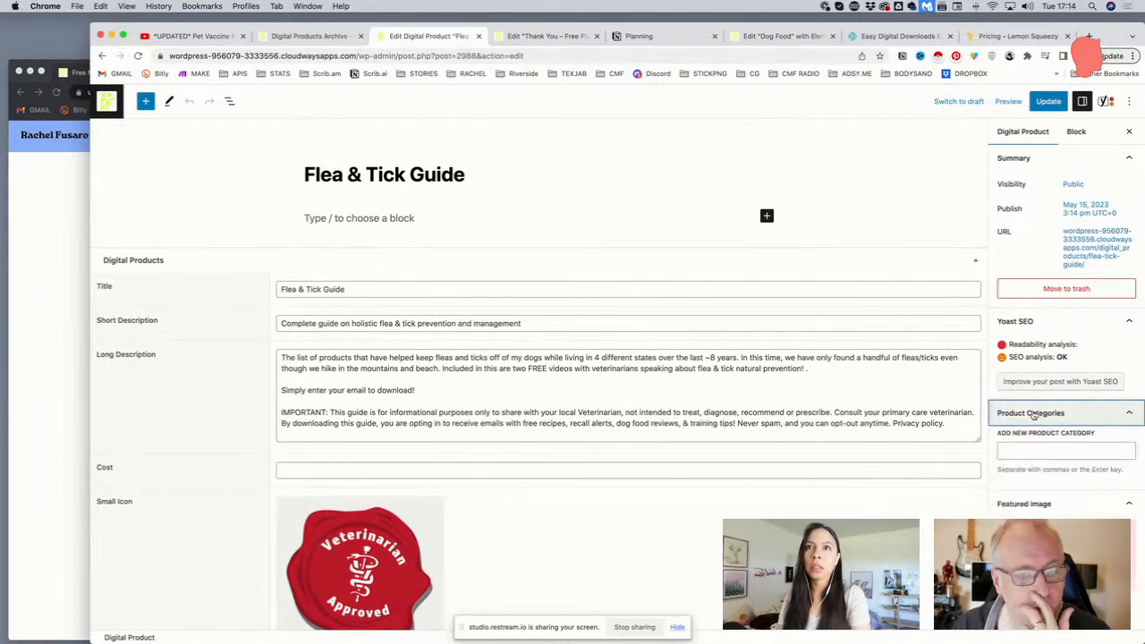
pyautogui.click(1012, 451)
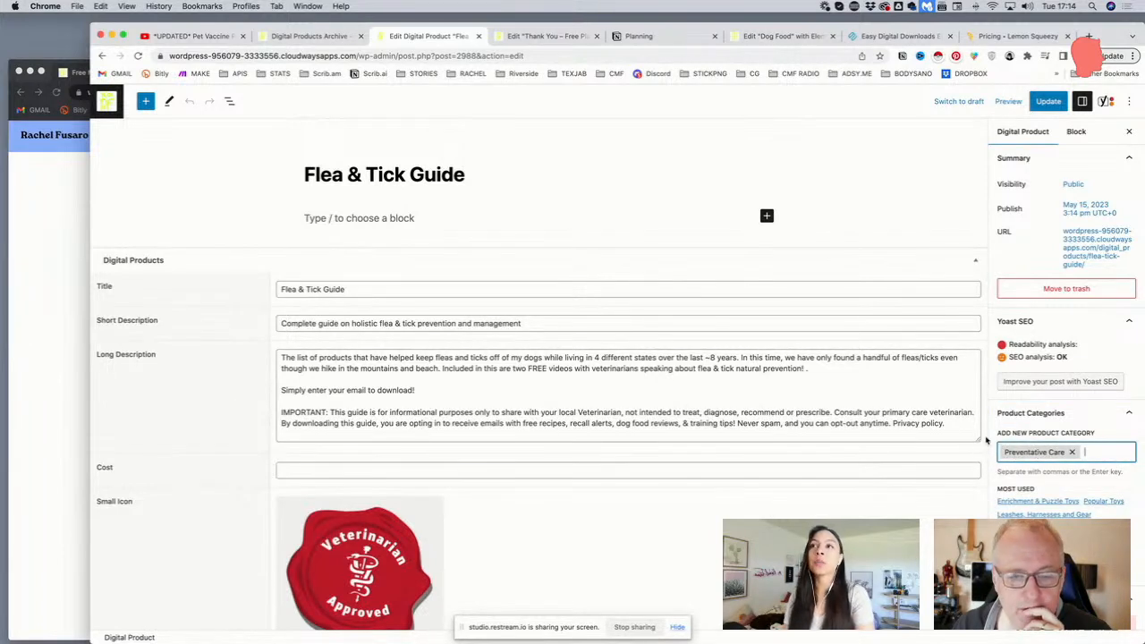
pyautogui.scroll(-1, 984, 445)
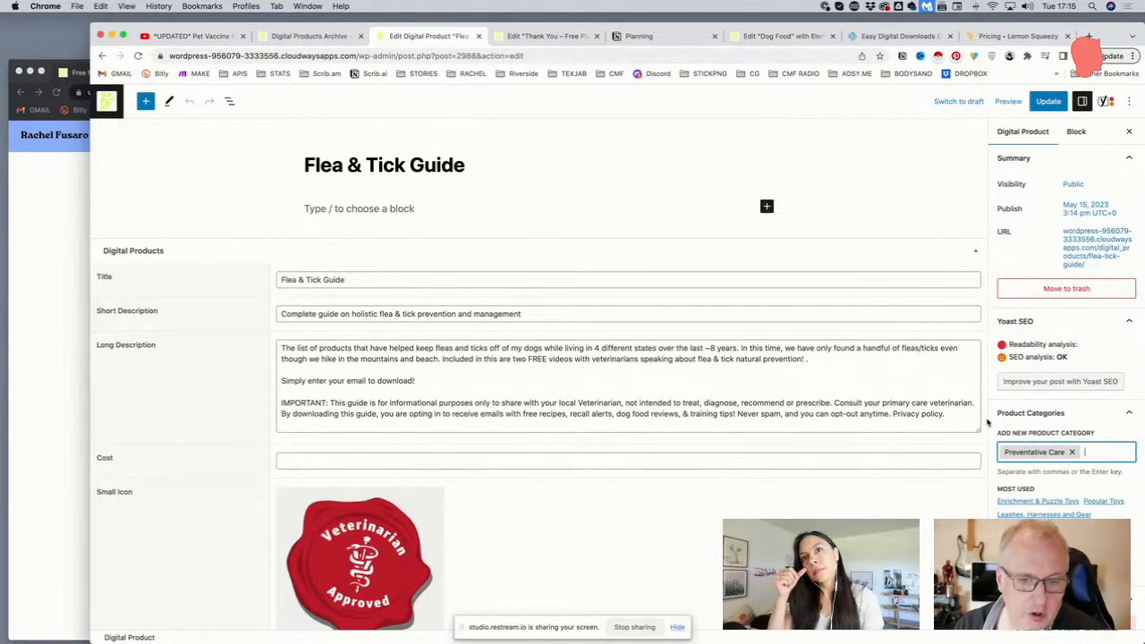
pyautogui.scroll(1, 988, 423)
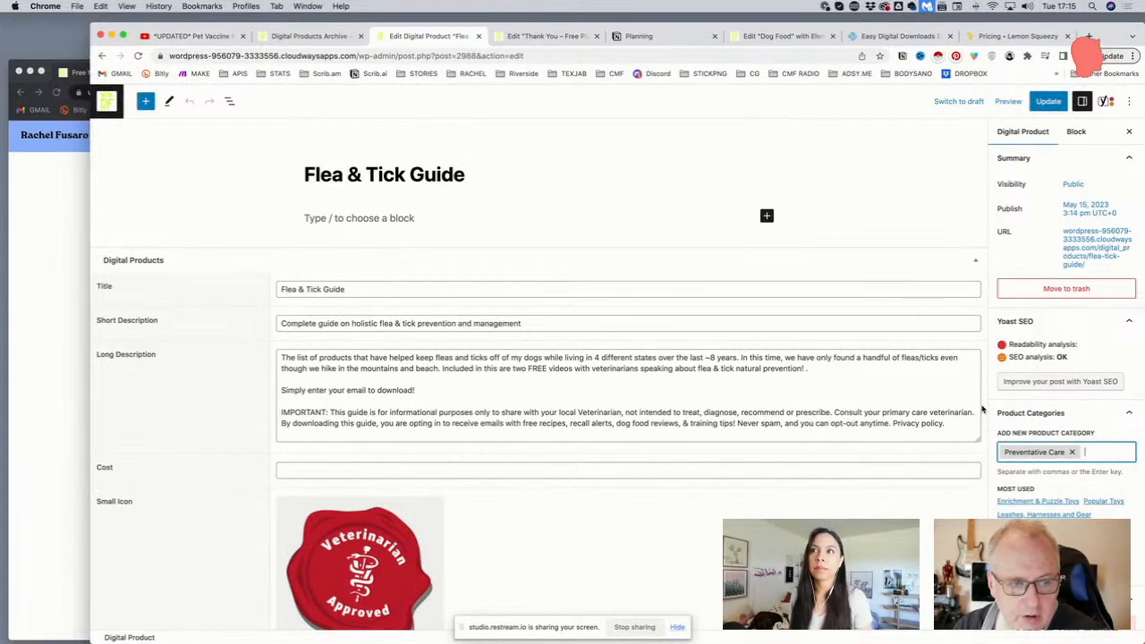
pyautogui.scroll(-6, 982, 409)
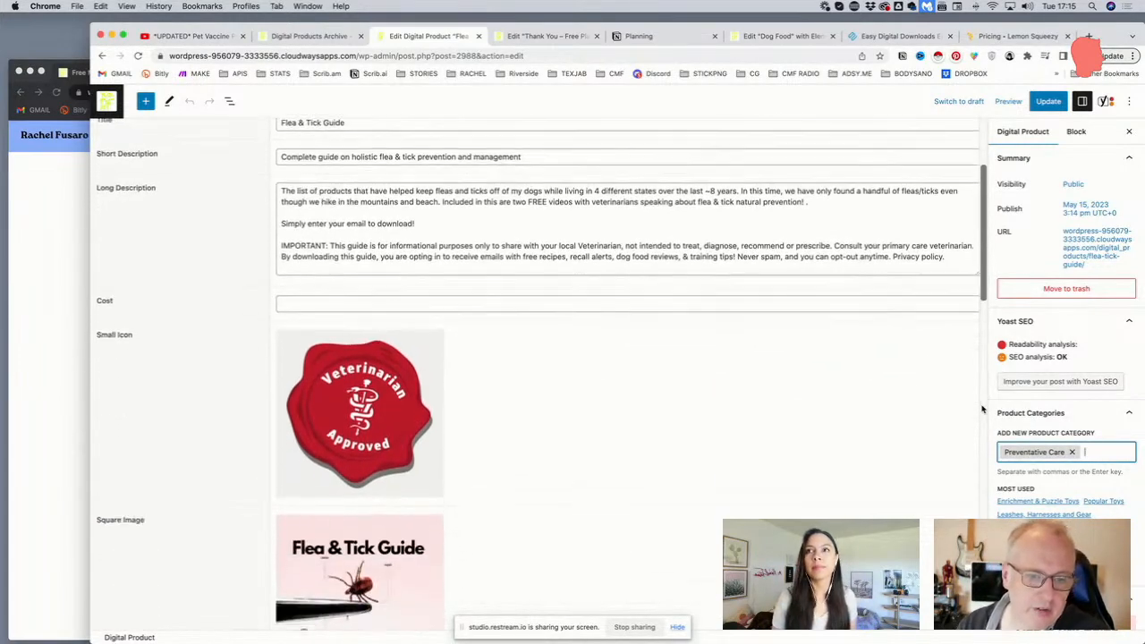
pyautogui.scroll(-3, 983, 409)
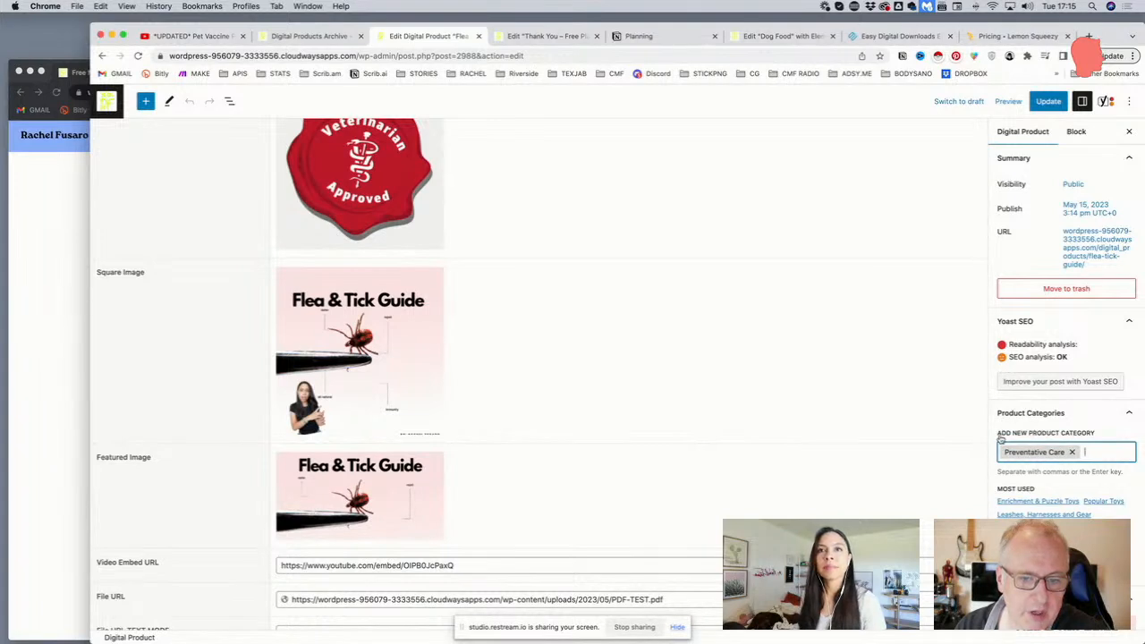
pyautogui.scroll(3, 895, 376)
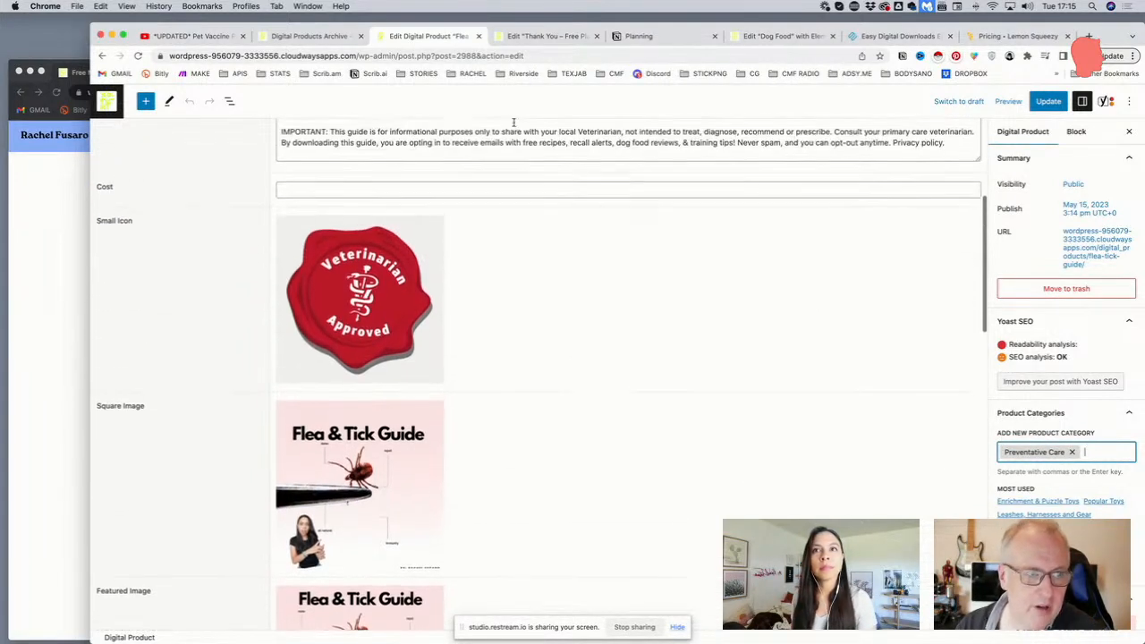
pyautogui.click(107, 100)
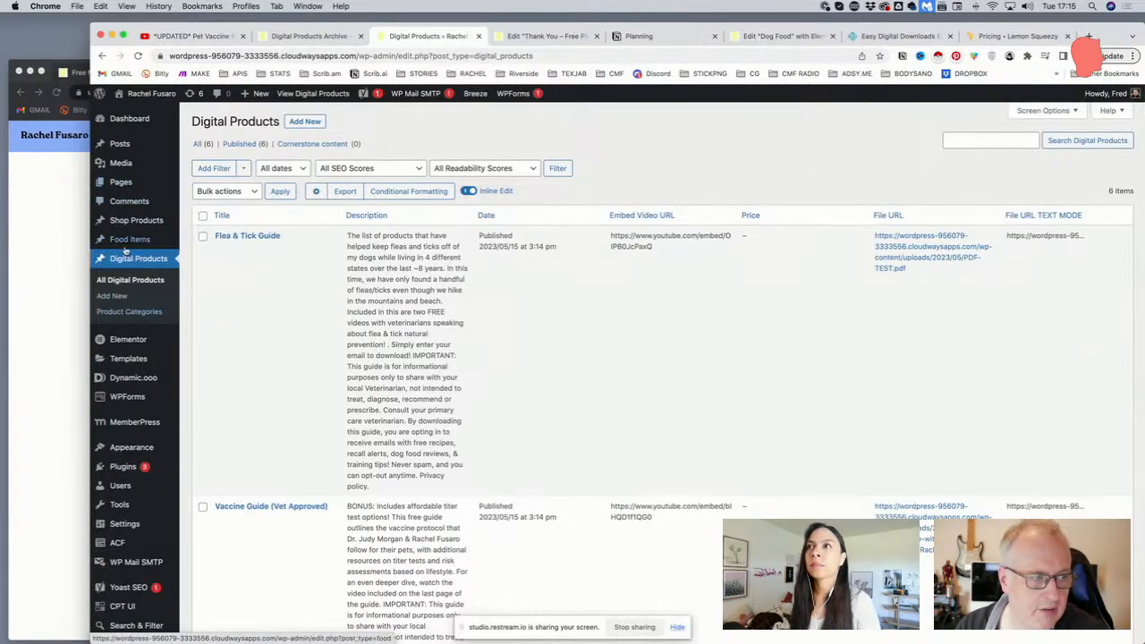
# Open the Digital Products' Product Categories list
pyautogui.moveTo(134, 221)
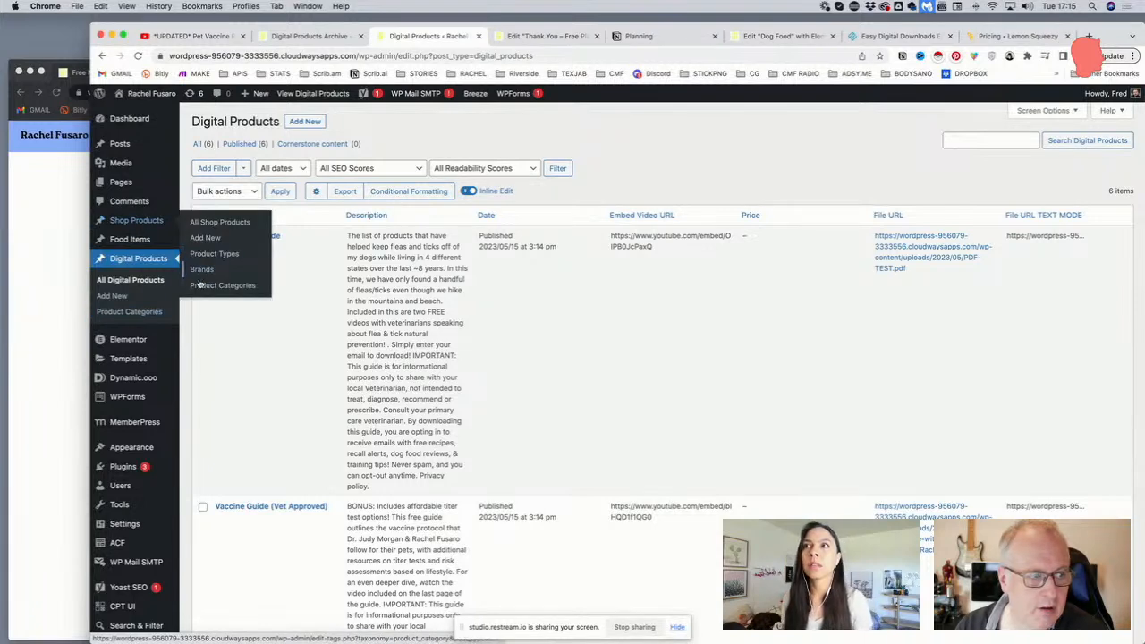
pyautogui.click(126, 313)
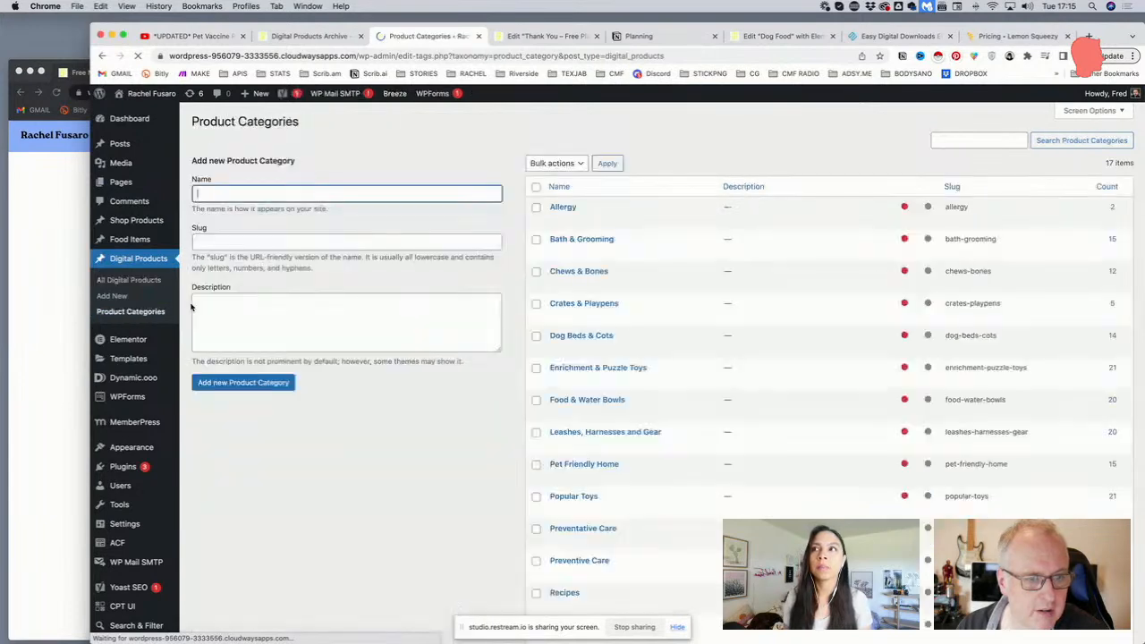
pyautogui.scroll(-2, 626, 313)
pyautogui.scroll(2, 626, 313)
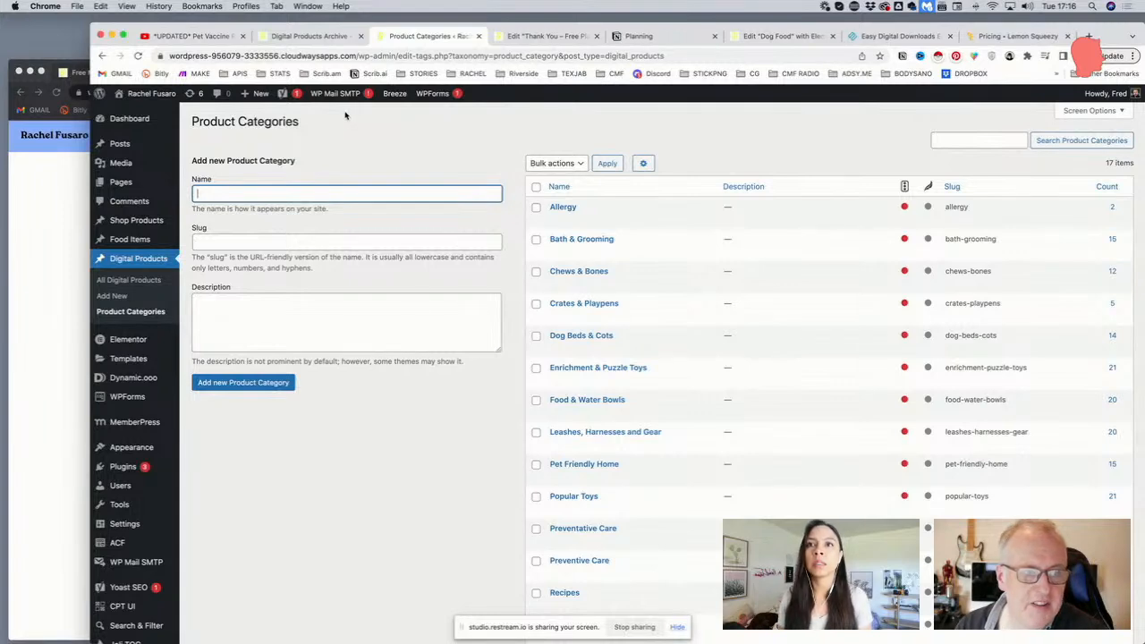
pyautogui.scroll(-2, 123, 322)
# Open Appearance > Menus showing the Top Menu and expand the menu selector
pyautogui.moveTo(122, 379)
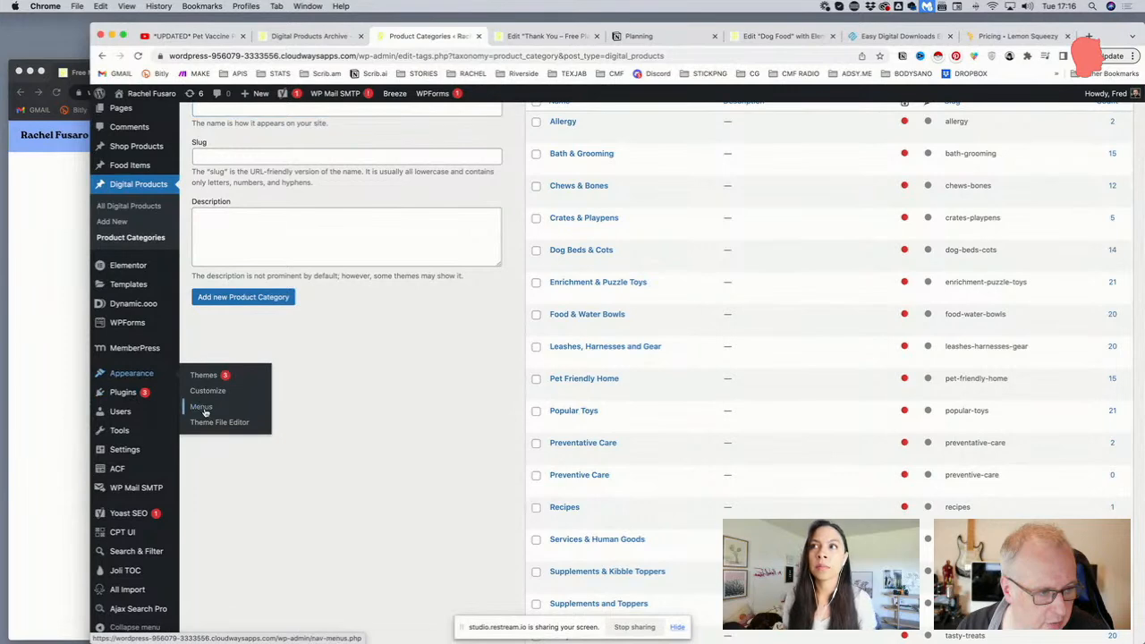
pyautogui.click(205, 410)
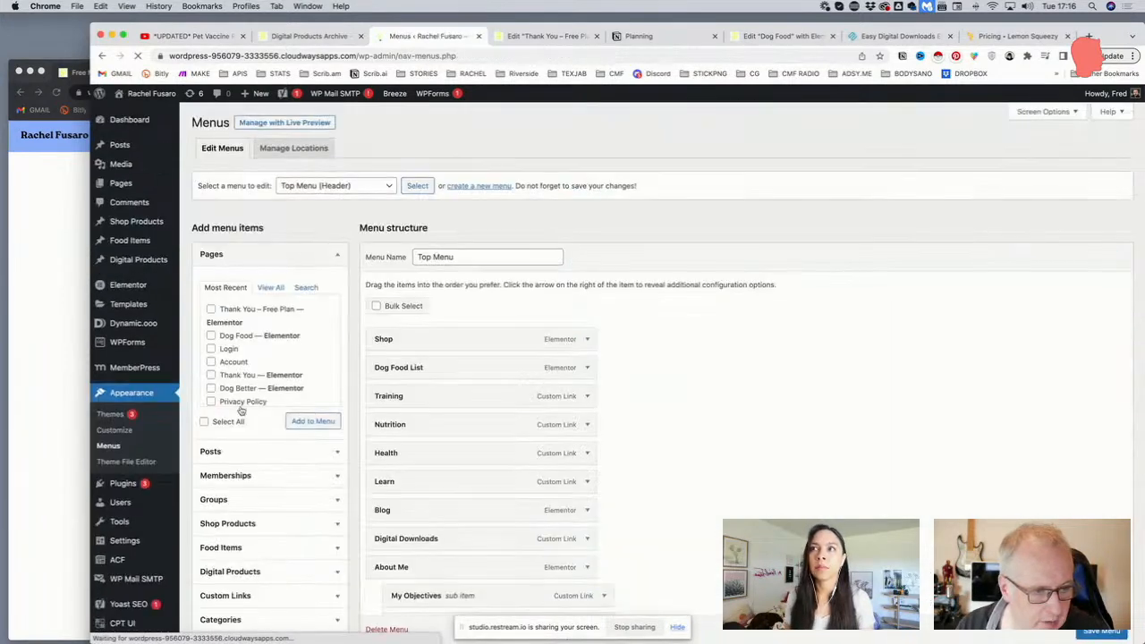
pyautogui.scroll(-3, 447, 398)
pyautogui.scroll(1, 425, 404)
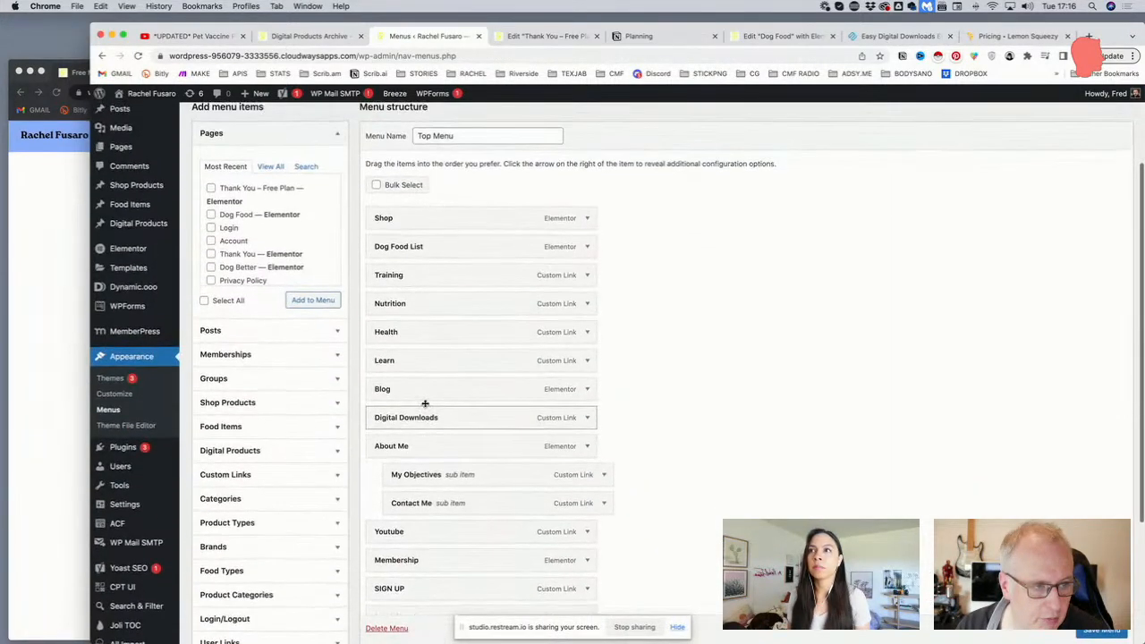
pyautogui.scroll(-3, 425, 404)
pyautogui.scroll(5, 425, 403)
pyautogui.click(340, 159)
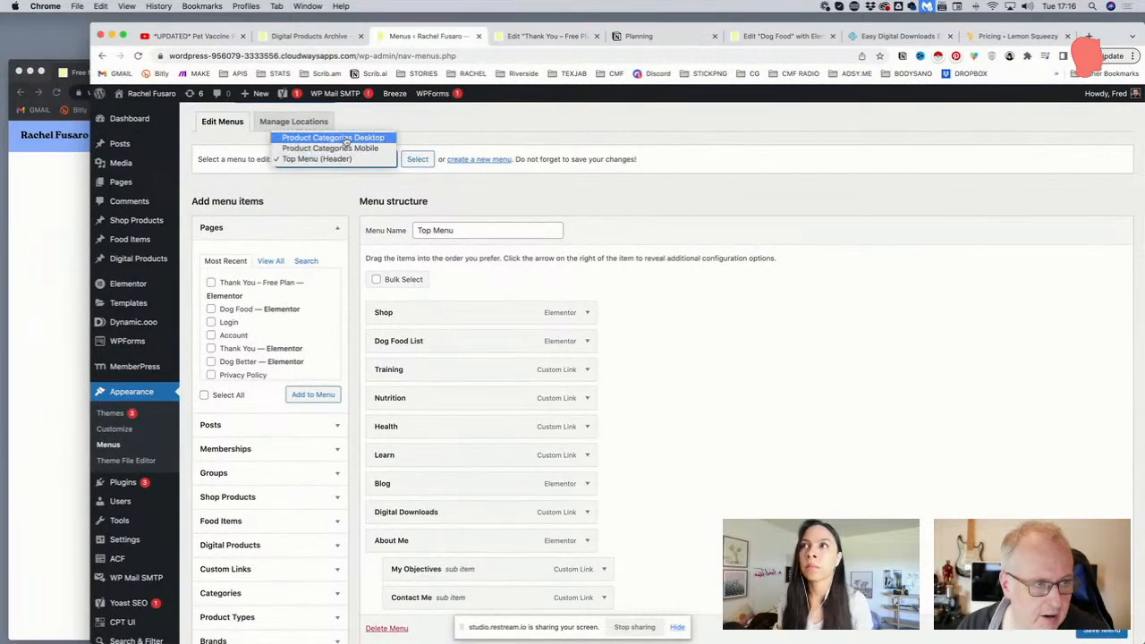
# Load the Product Categories Desktop menu and review its eleven category items
pyautogui.click(315, 139)
pyautogui.click(418, 161)
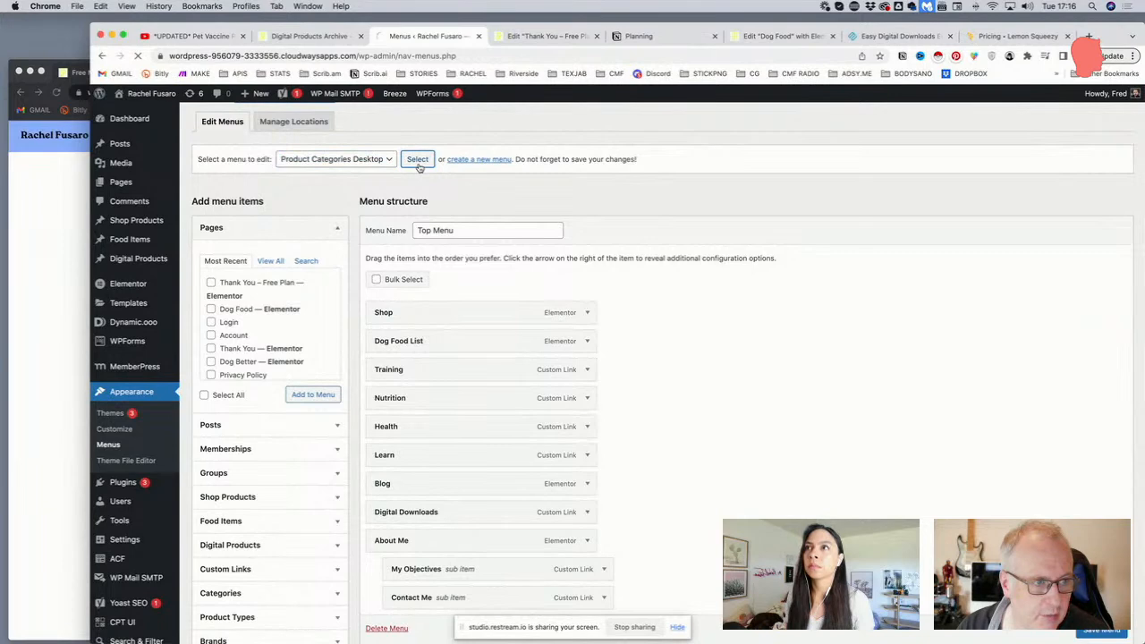
pyautogui.scroll(-3, 417, 206)
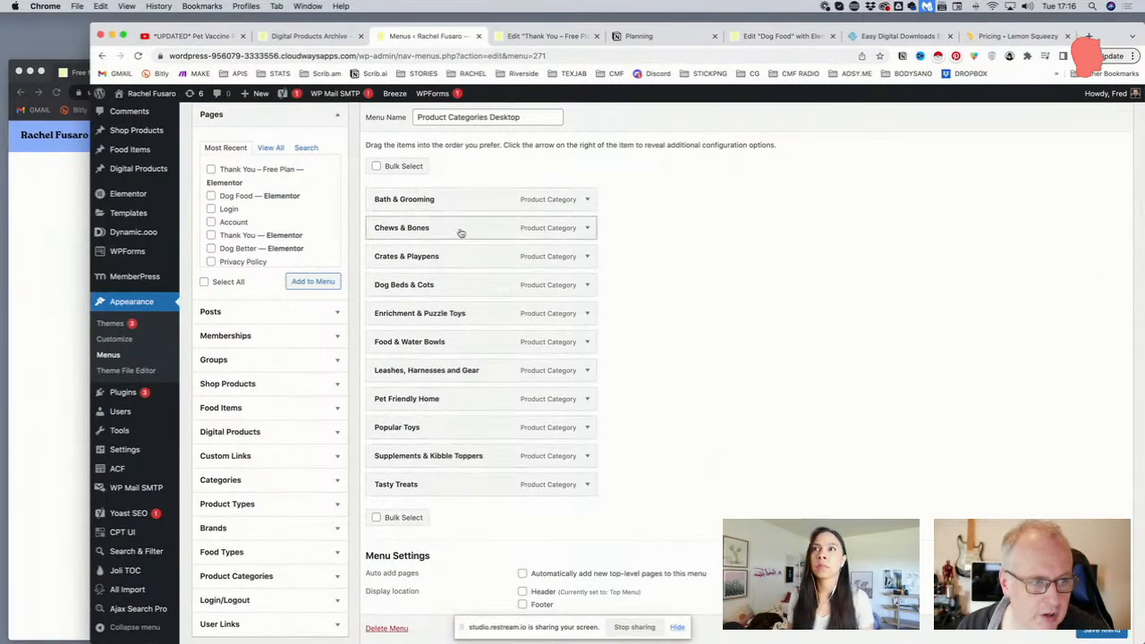
pyautogui.scroll(1, 455, 392)
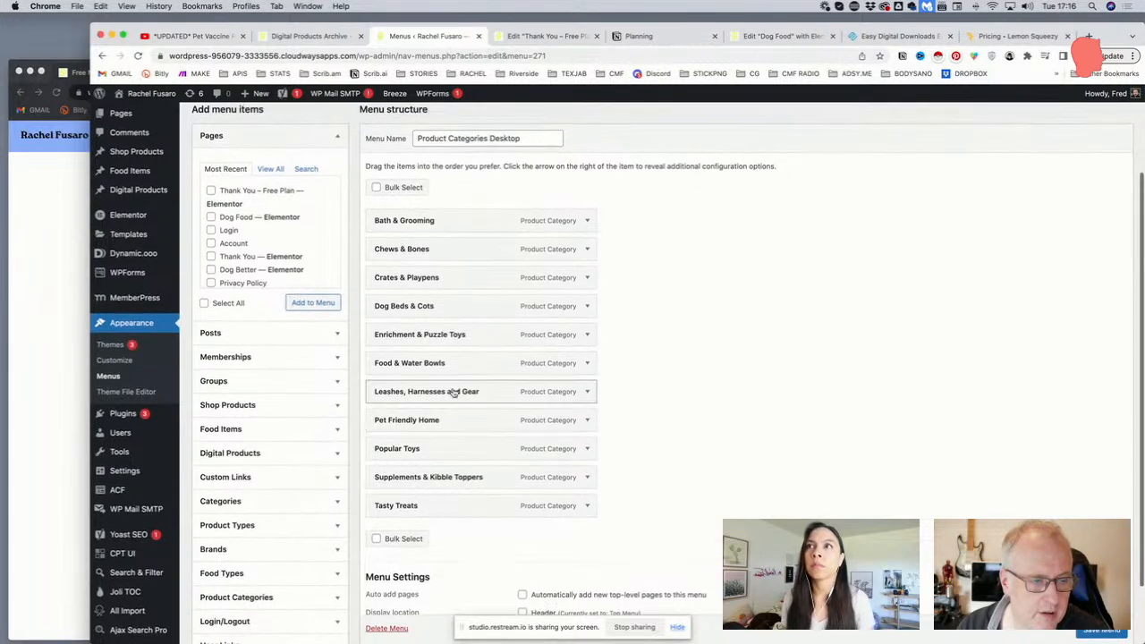
pyautogui.scroll(-1, 431, 431)
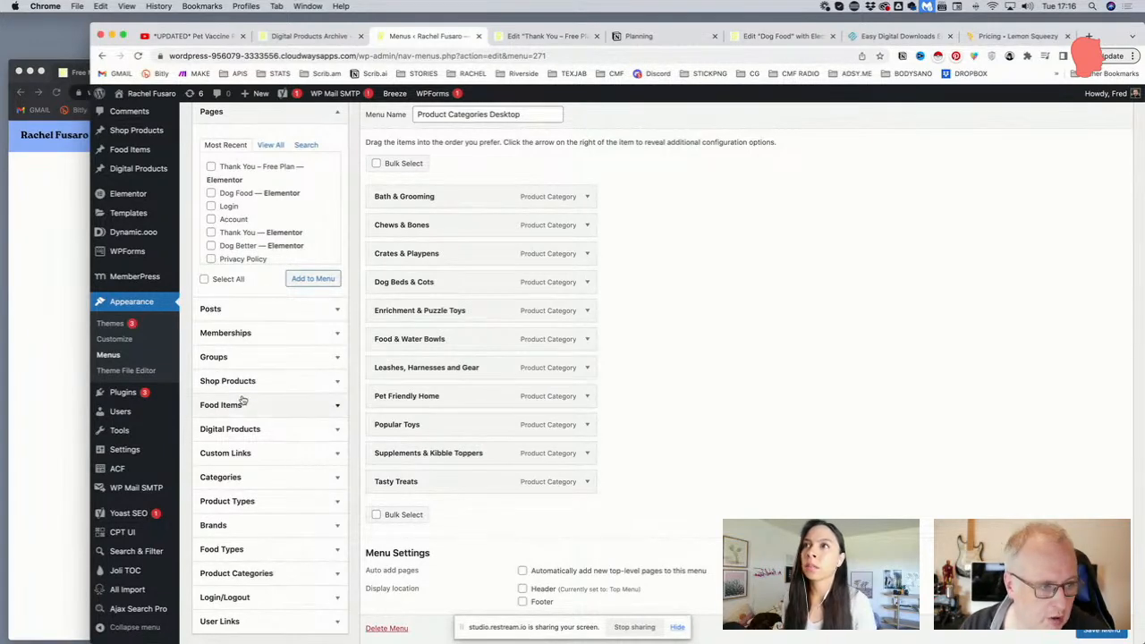
pyautogui.scroll(-2, 243, 460)
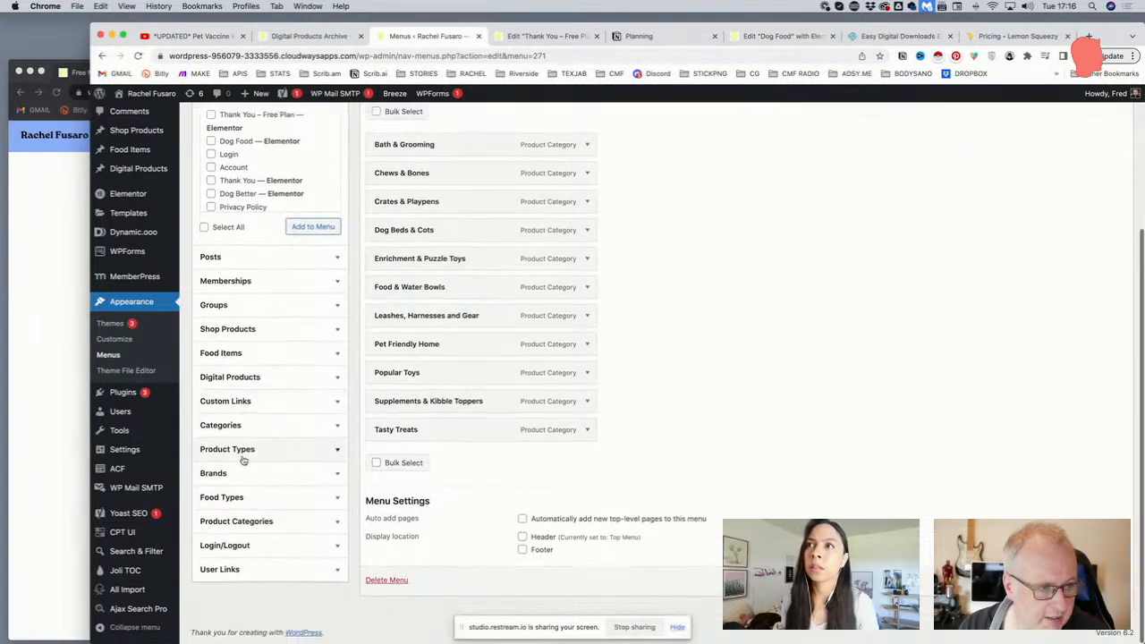
# Browse the addable product categories, tick Chews & Bones, then reopen and close the menu list
pyautogui.click(243, 522)
pyautogui.scroll(-2, 243, 447)
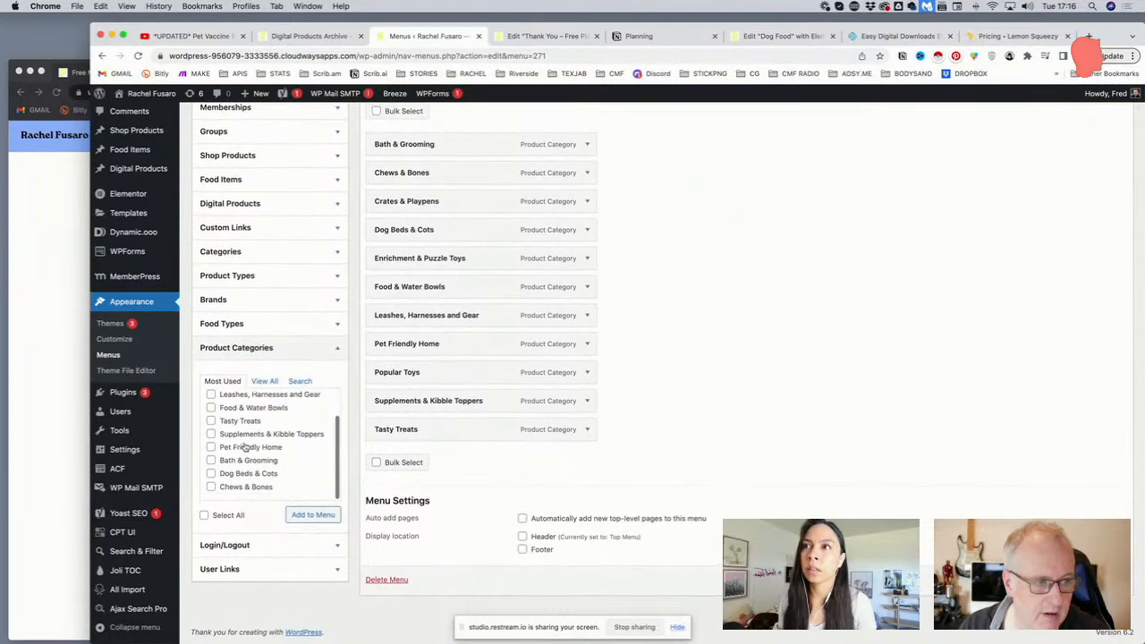
pyautogui.click(212, 487)
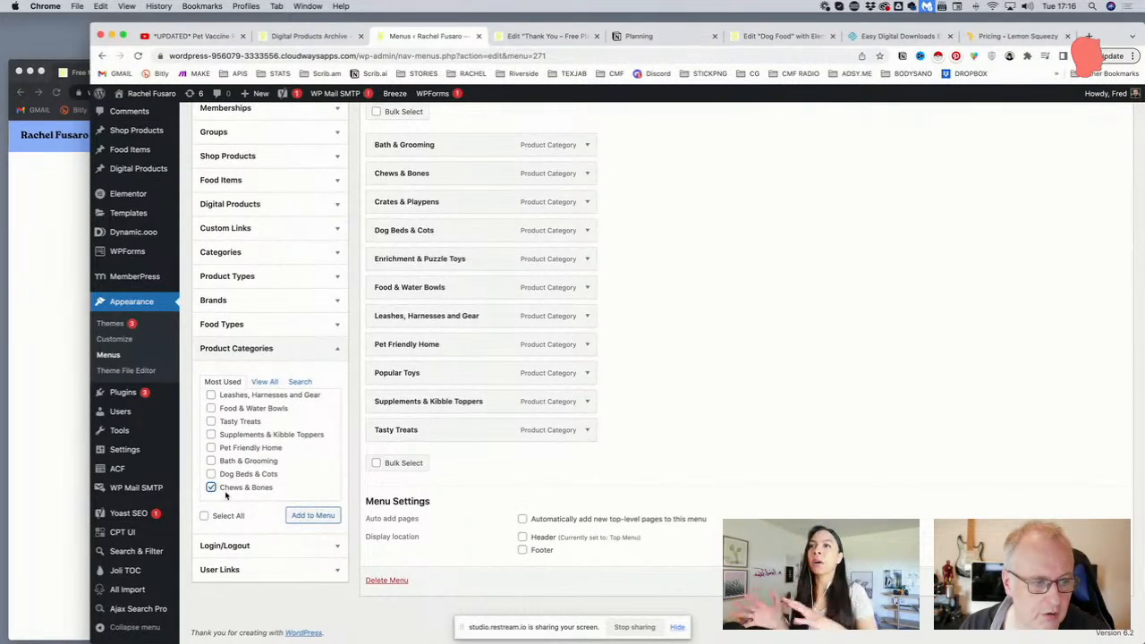
pyautogui.scroll(2, 277, 483)
pyautogui.scroll(3, 277, 483)
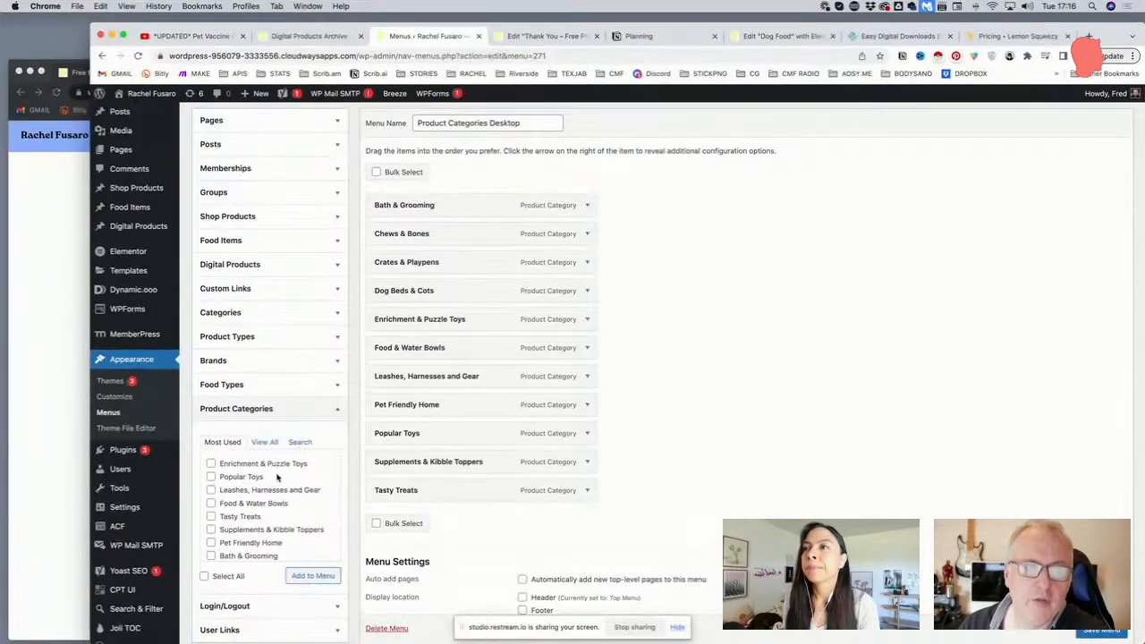
pyautogui.scroll(5, 381, 430)
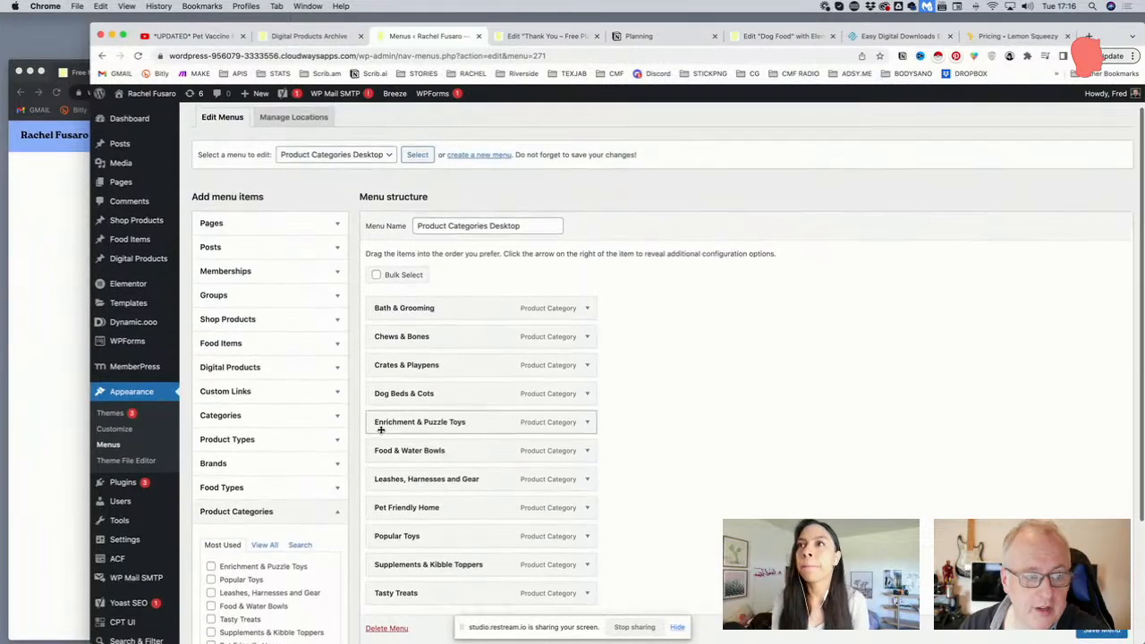
pyautogui.scroll(-5, 381, 429)
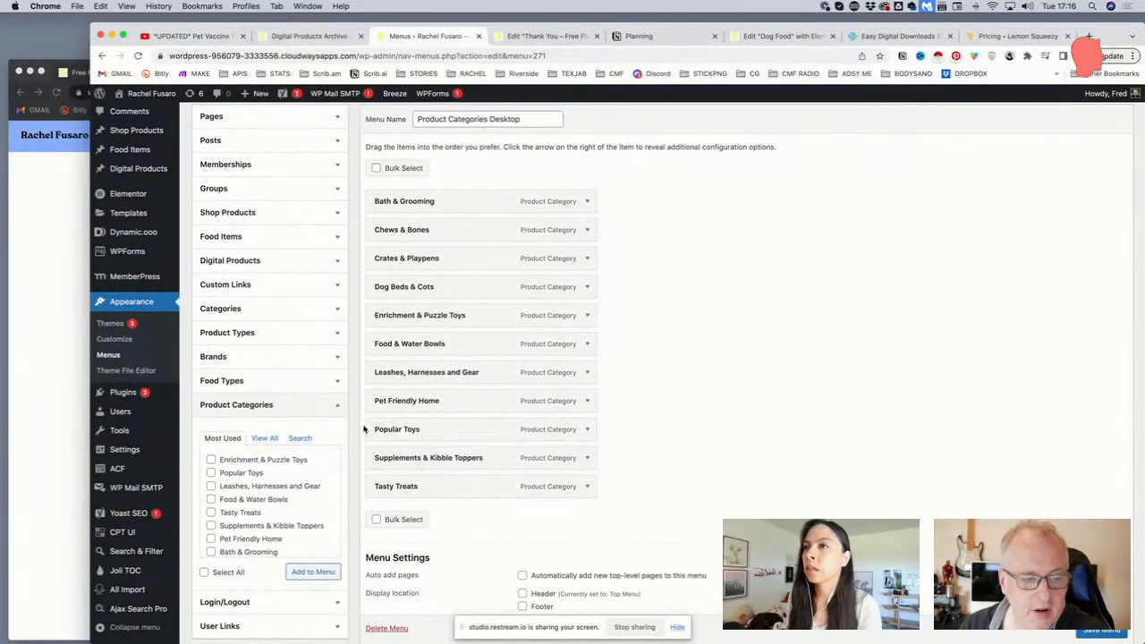
pyautogui.scroll(2, 361, 431)
pyautogui.scroll(1, 362, 430)
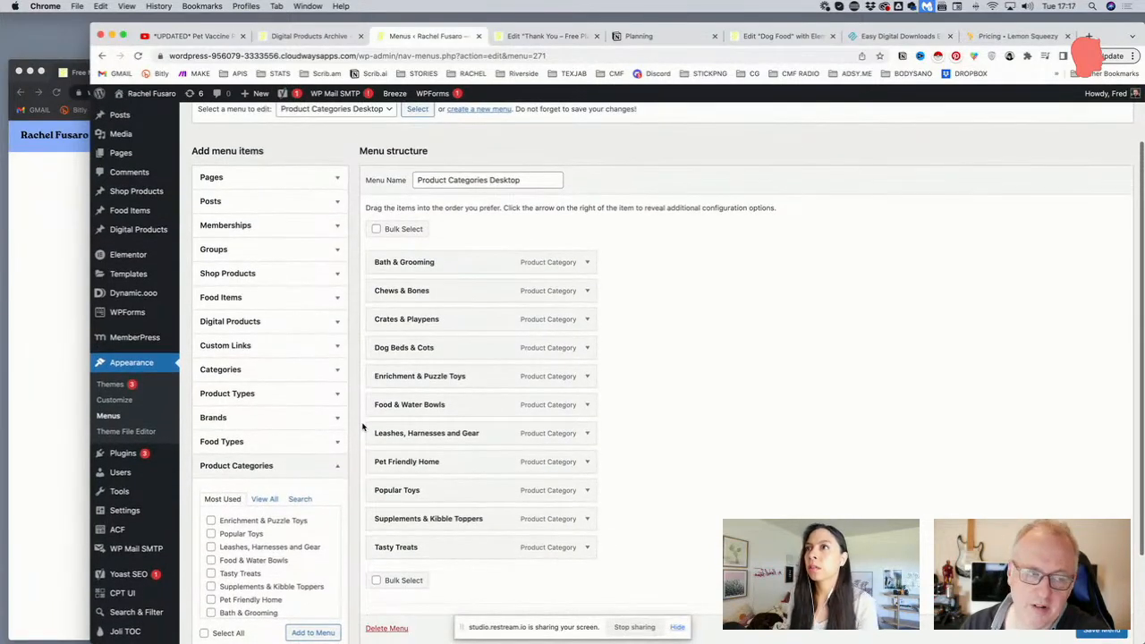
pyautogui.scroll(-3, 363, 428)
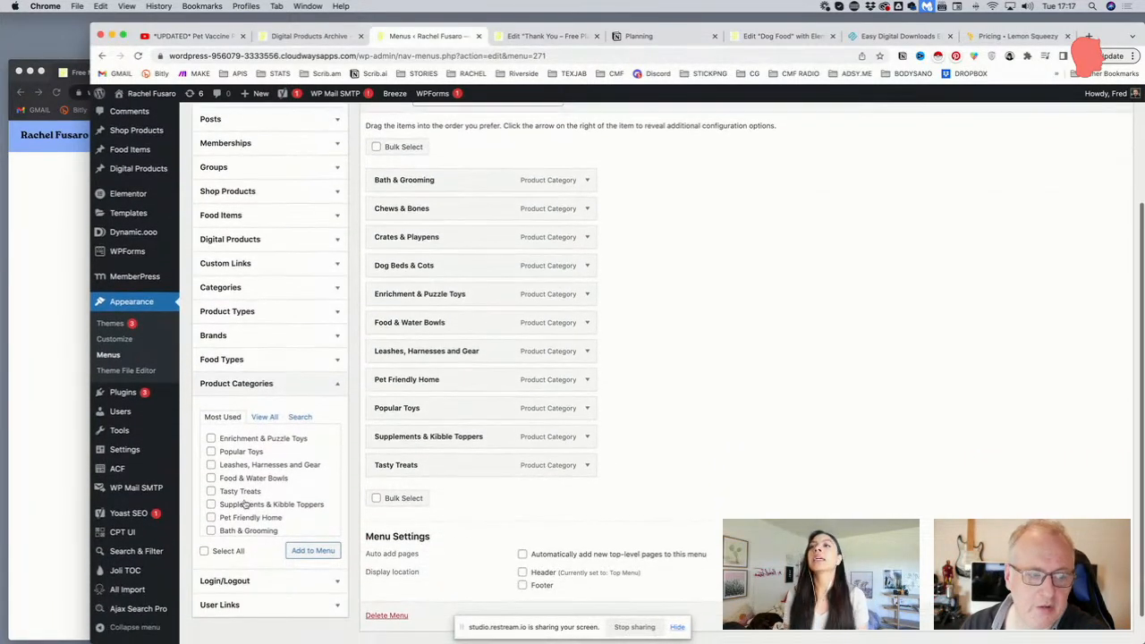
pyautogui.scroll(4, 535, 355)
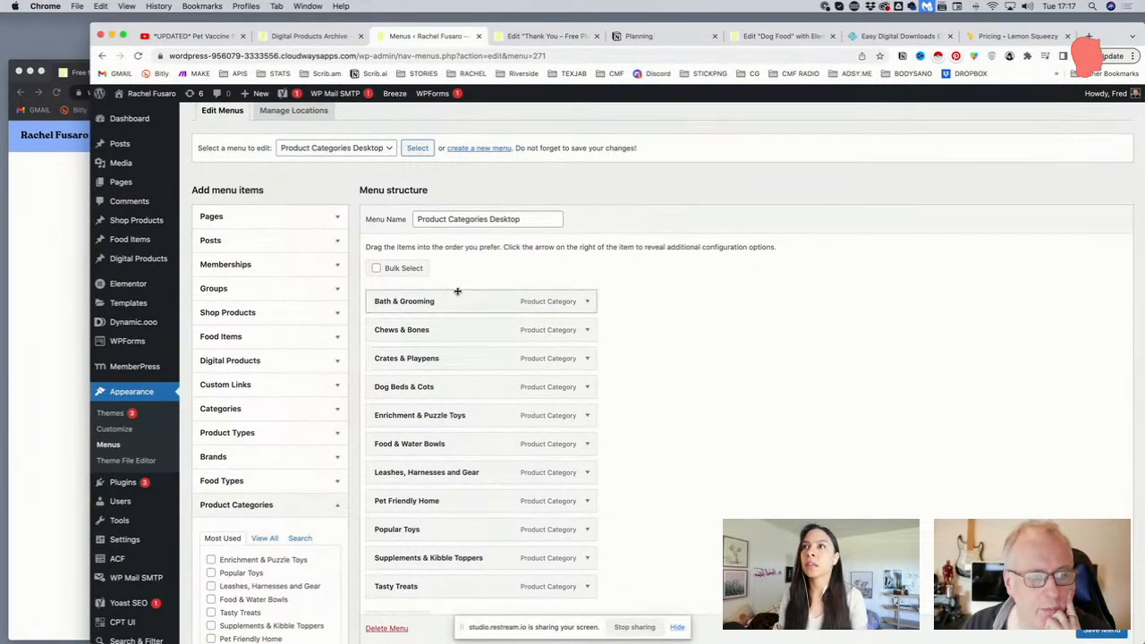
pyautogui.scroll(1, 455, 292)
pyautogui.click(372, 160)
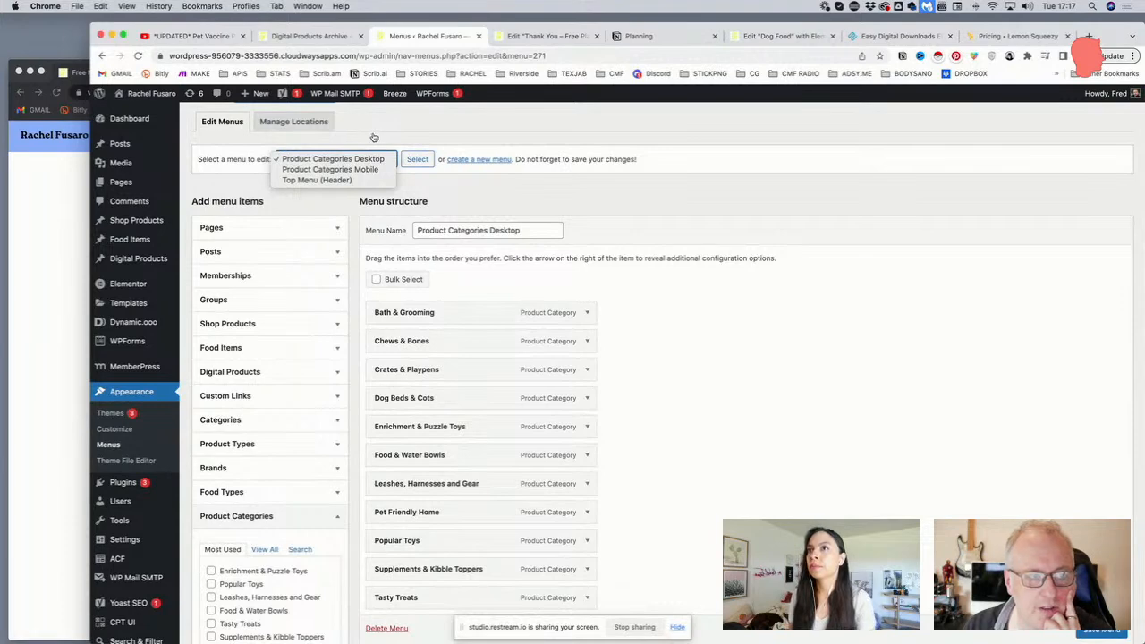
pyautogui.click(474, 161)
# Create a new menu named 'Digital Products Categories'
pyautogui.click(471, 161)
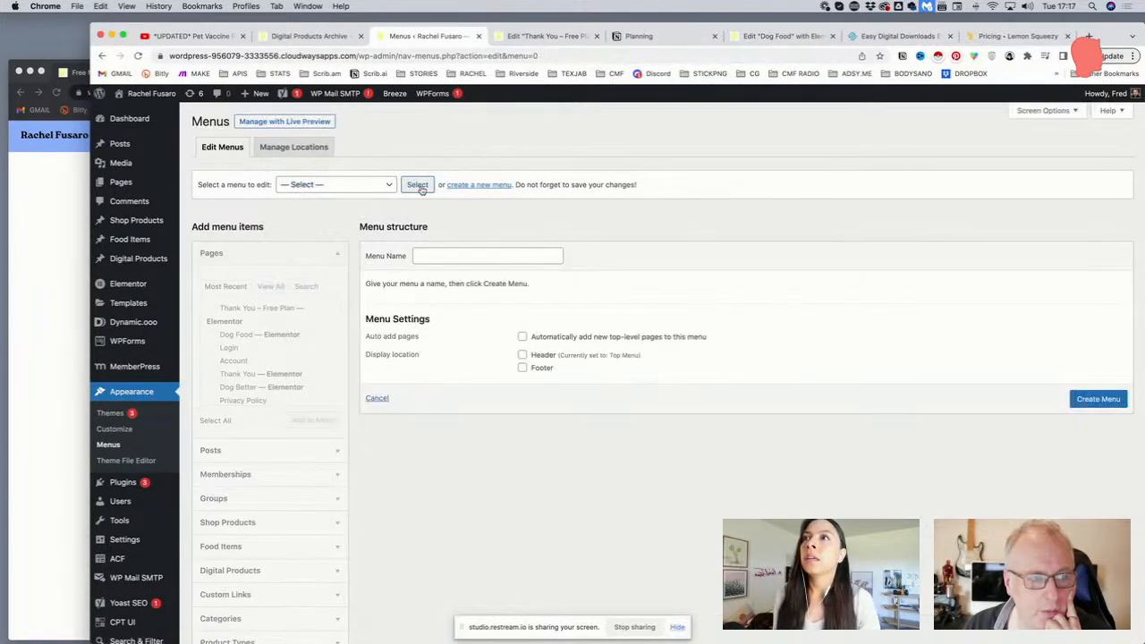
pyautogui.click(469, 256)
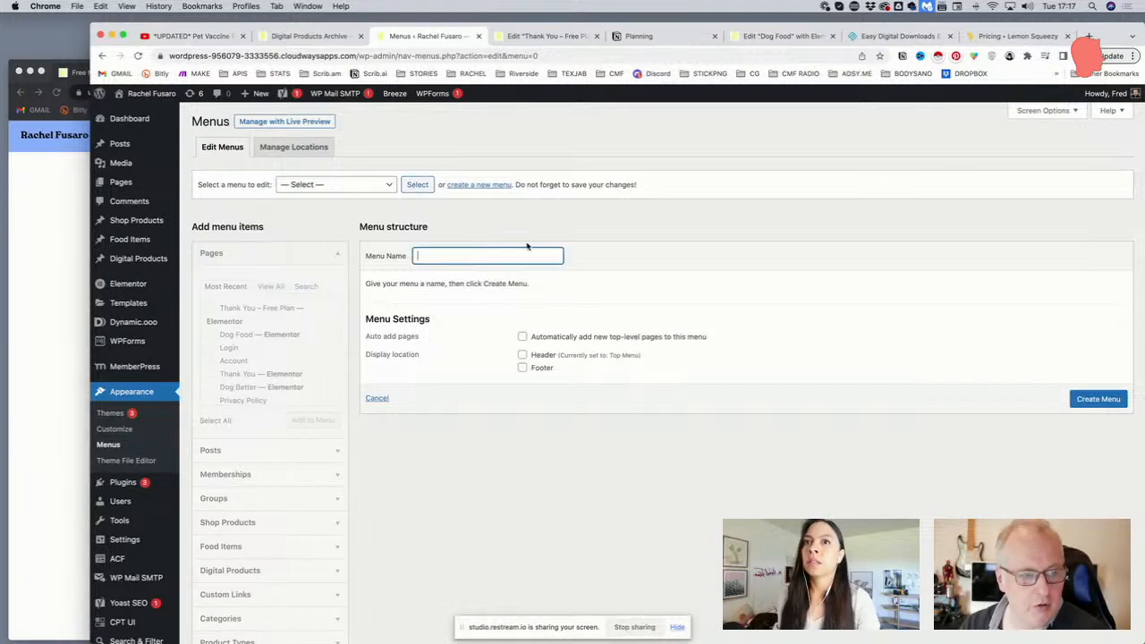
pyautogui.write('Digital Products Categ')
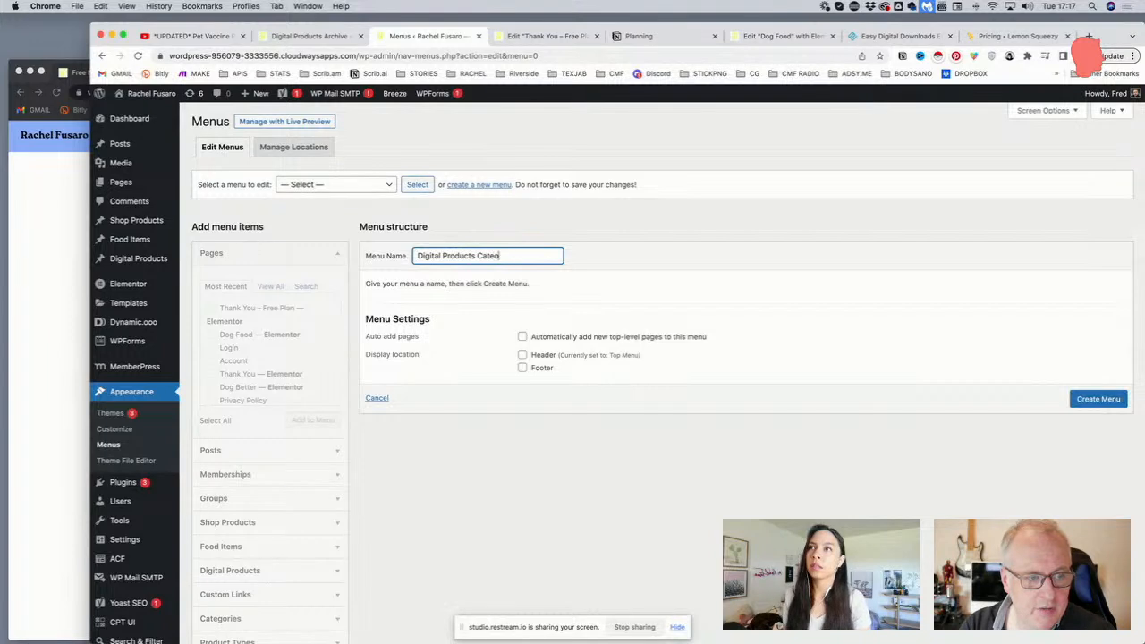
pyautogui.click(1106, 400)
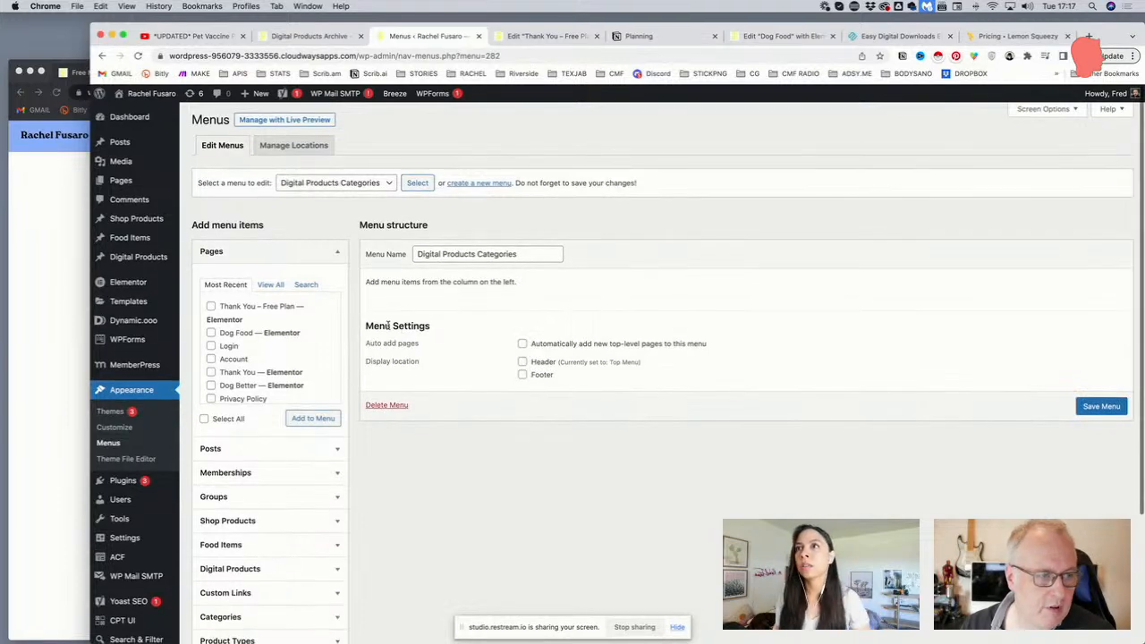
# Show the full list of product categories in the Product Categories panel
pyautogui.scroll(-5, 388, 325)
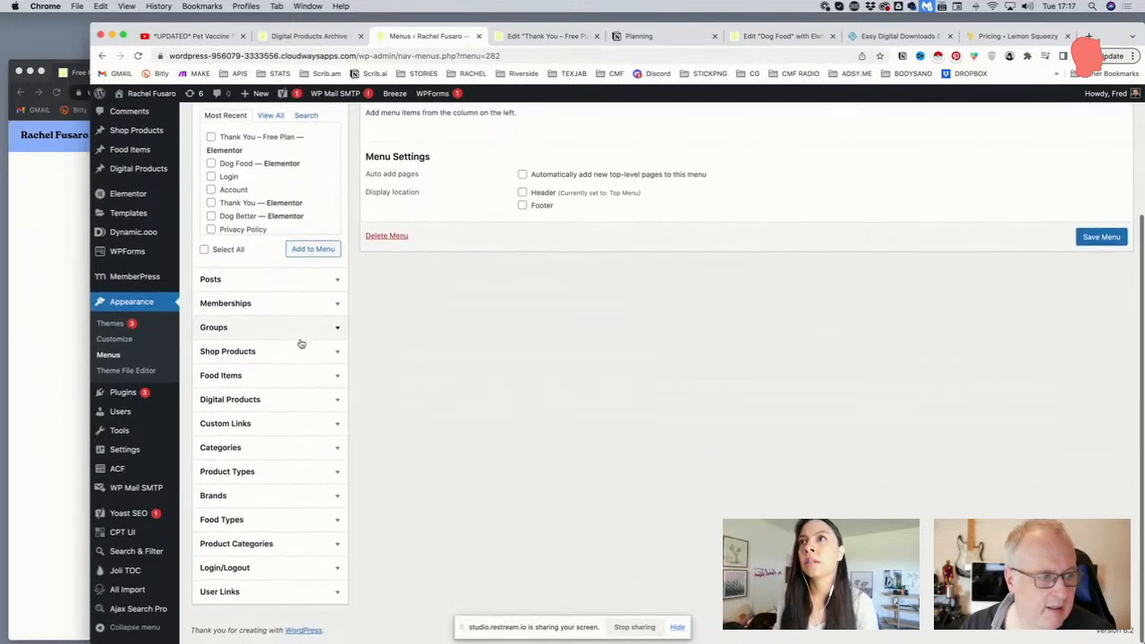
pyautogui.click(279, 547)
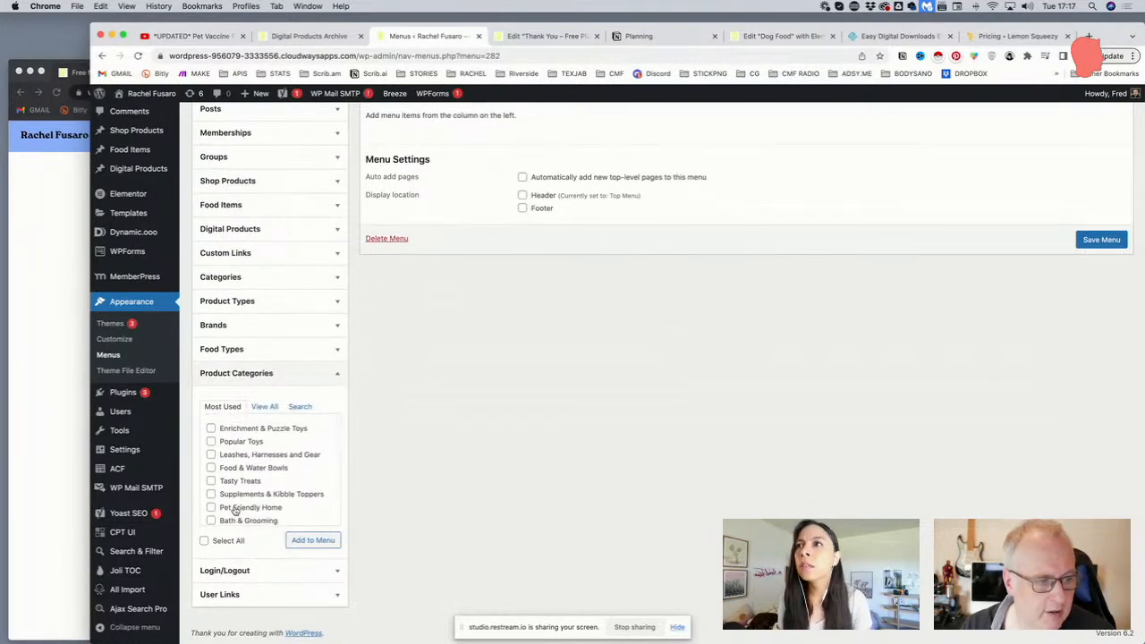
pyautogui.scroll(-3, 232, 507)
pyautogui.scroll(3, 235, 501)
pyautogui.scroll(1, 234, 498)
pyautogui.scroll(-1, 234, 499)
pyautogui.scroll(-2, 233, 496)
pyautogui.click(264, 406)
pyautogui.scroll(-5, 265, 430)
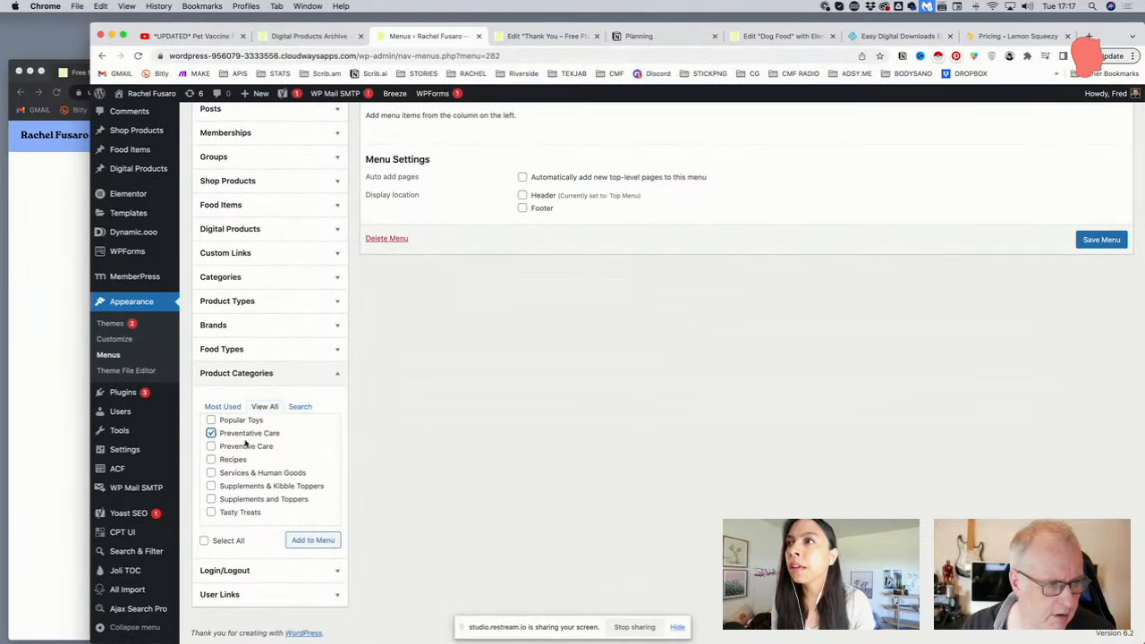
pyautogui.scroll(1, 254, 447)
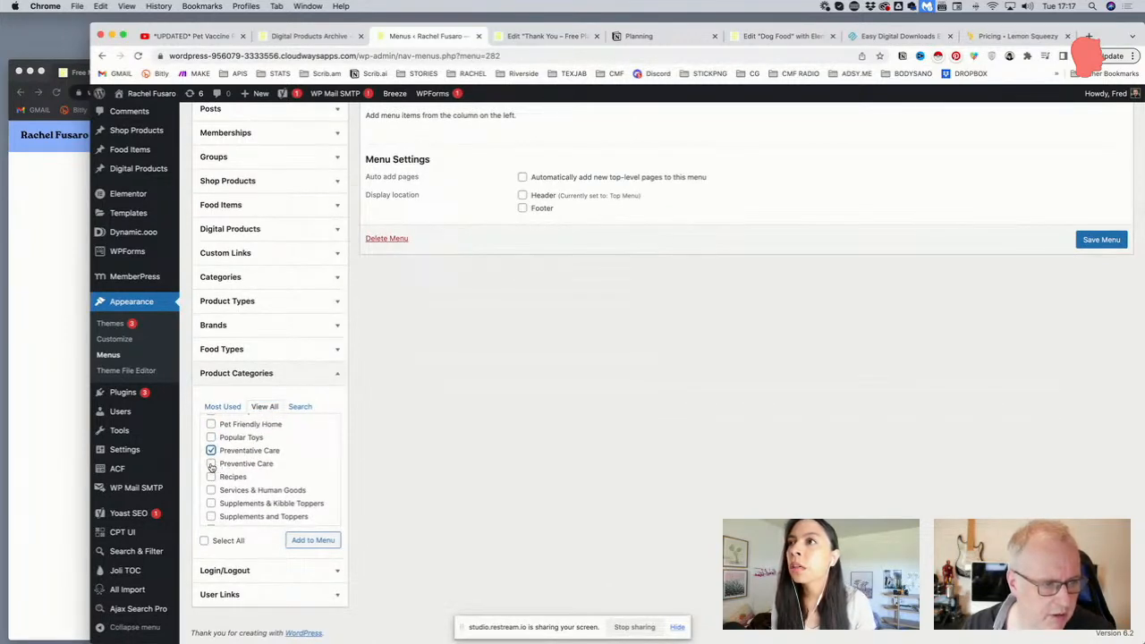
pyautogui.scroll(-2, 215, 468)
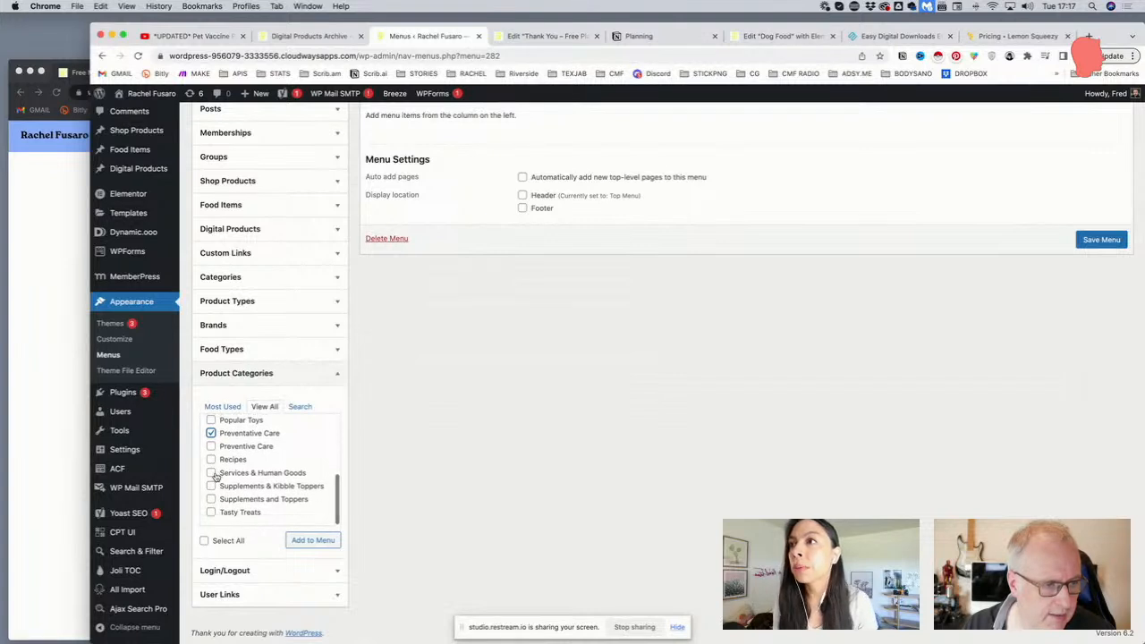
pyautogui.scroll(2, 215, 477)
pyautogui.scroll(-1, 213, 477)
# Tick Recipes and Allergy, add them to the menu, and save the menu
pyautogui.click(211, 474)
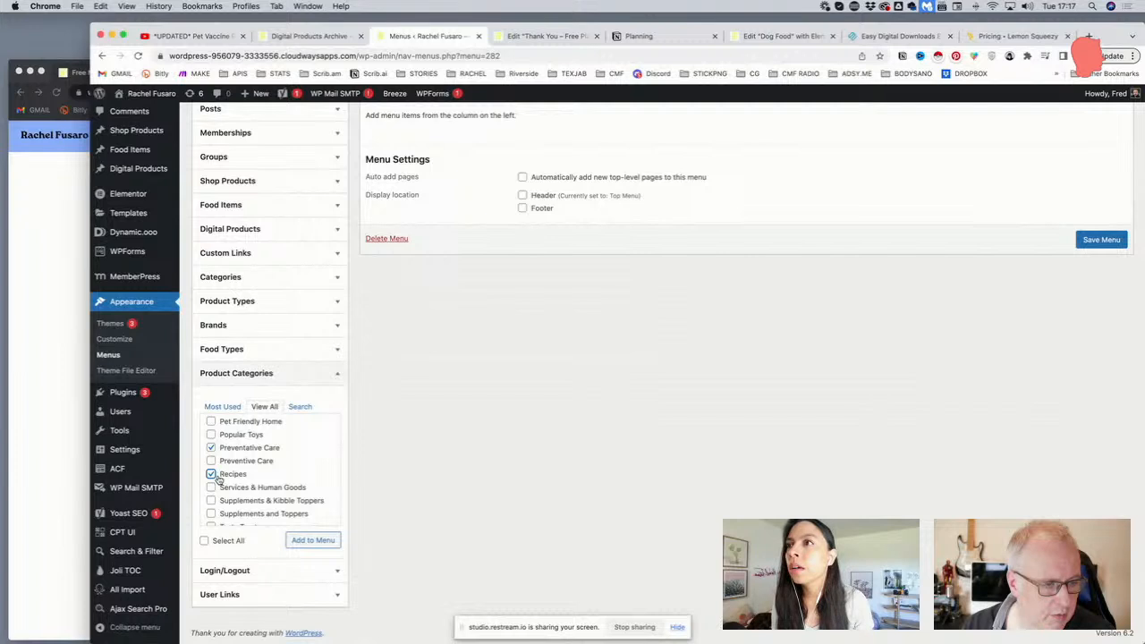
pyautogui.scroll(-2, 215, 480)
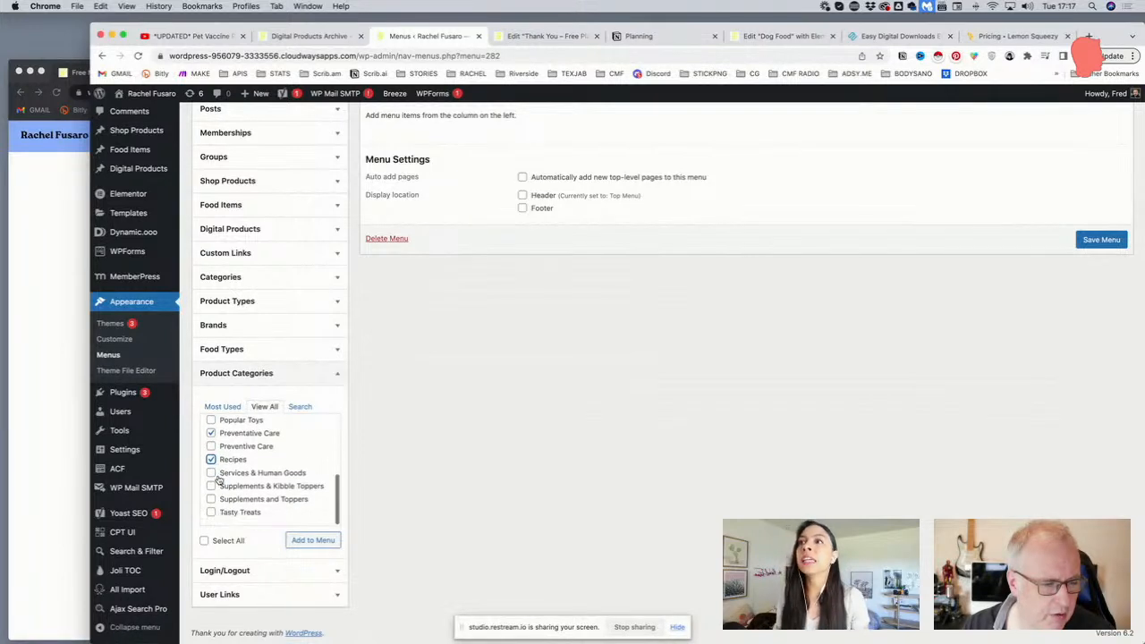
pyautogui.scroll(3, 217, 481)
pyautogui.scroll(5, 217, 480)
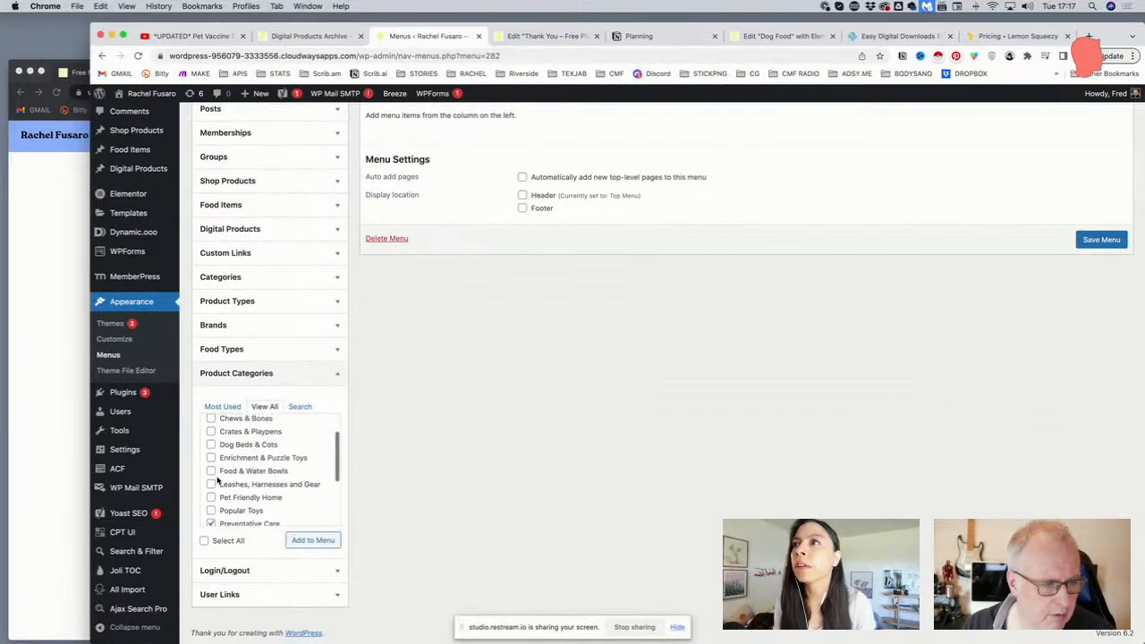
pyautogui.scroll(-2, 218, 481)
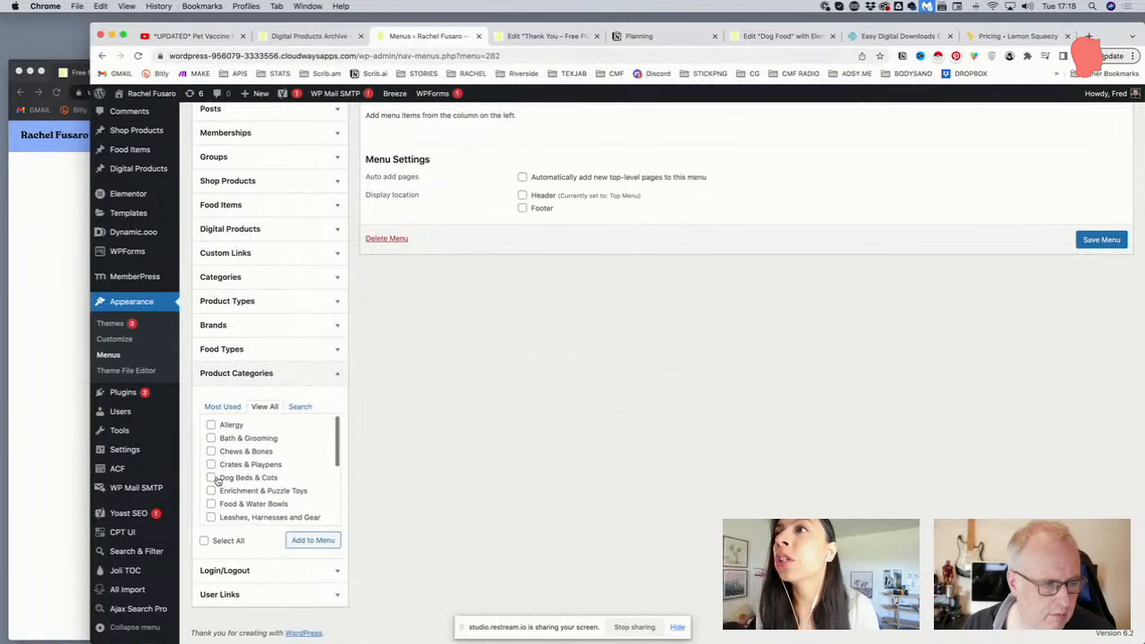
pyautogui.scroll(2, 218, 482)
pyautogui.click(211, 428)
pyautogui.click(311, 540)
pyautogui.scroll(1, 486, 306)
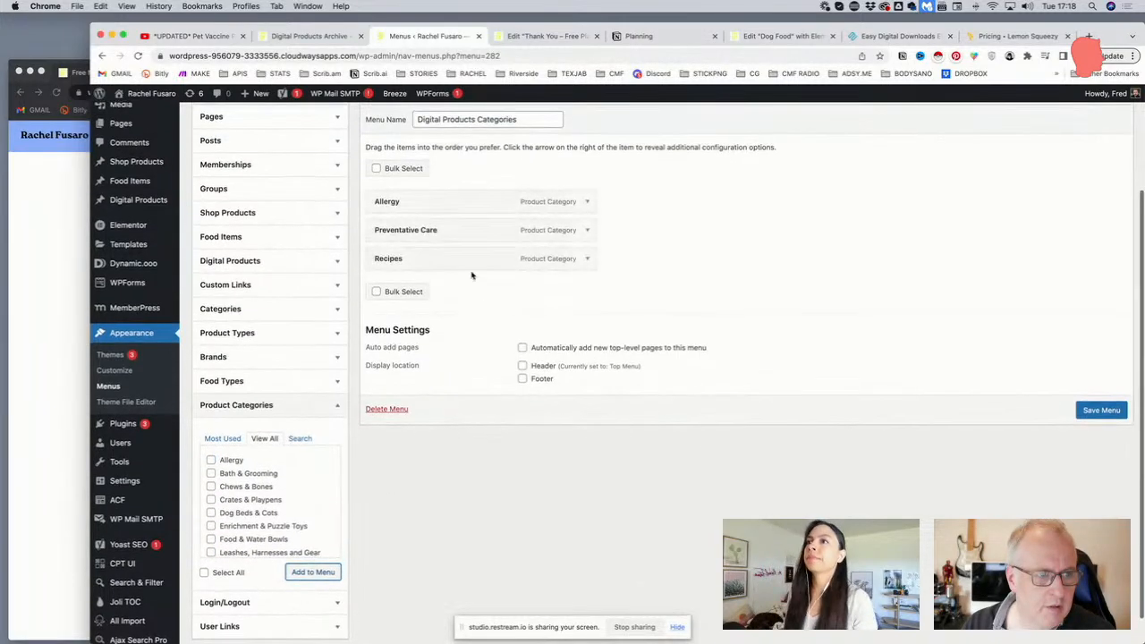
pyautogui.scroll(1, 409, 235)
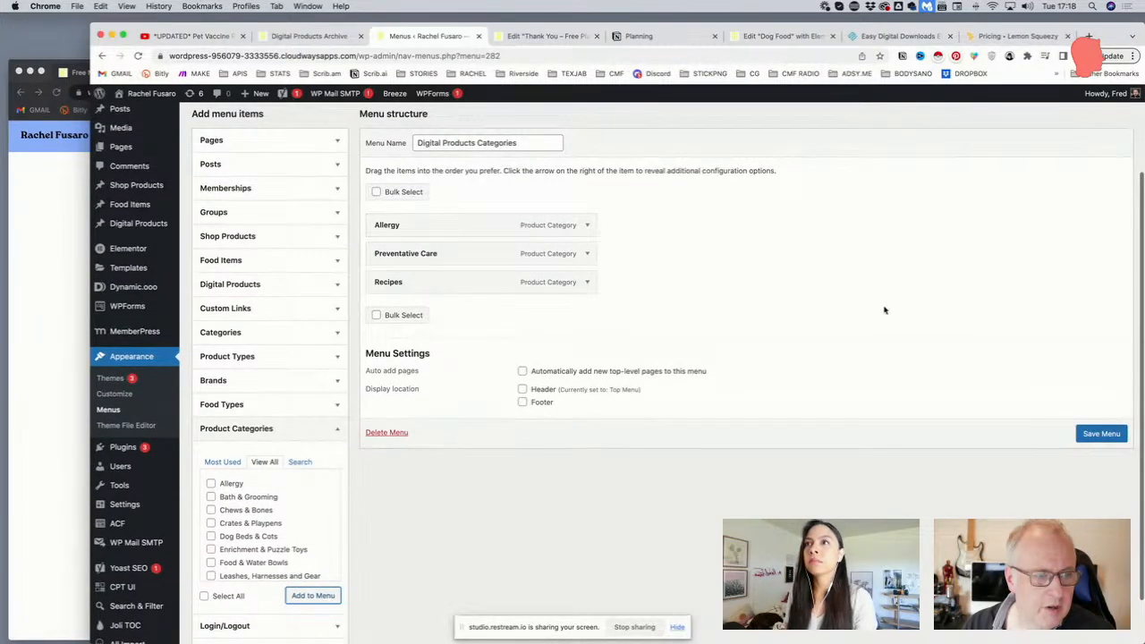
pyautogui.click(1099, 434)
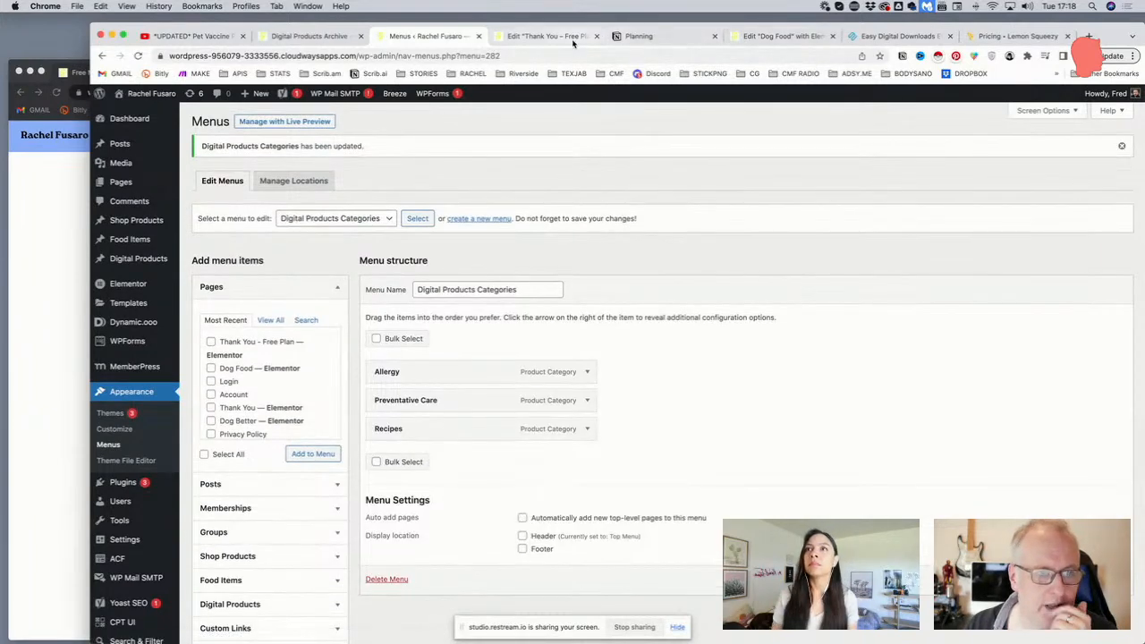
# Visit the live site and open the Digital Downloads page
pyautogui.moveTo(158, 96)
pyautogui.click(150, 117)
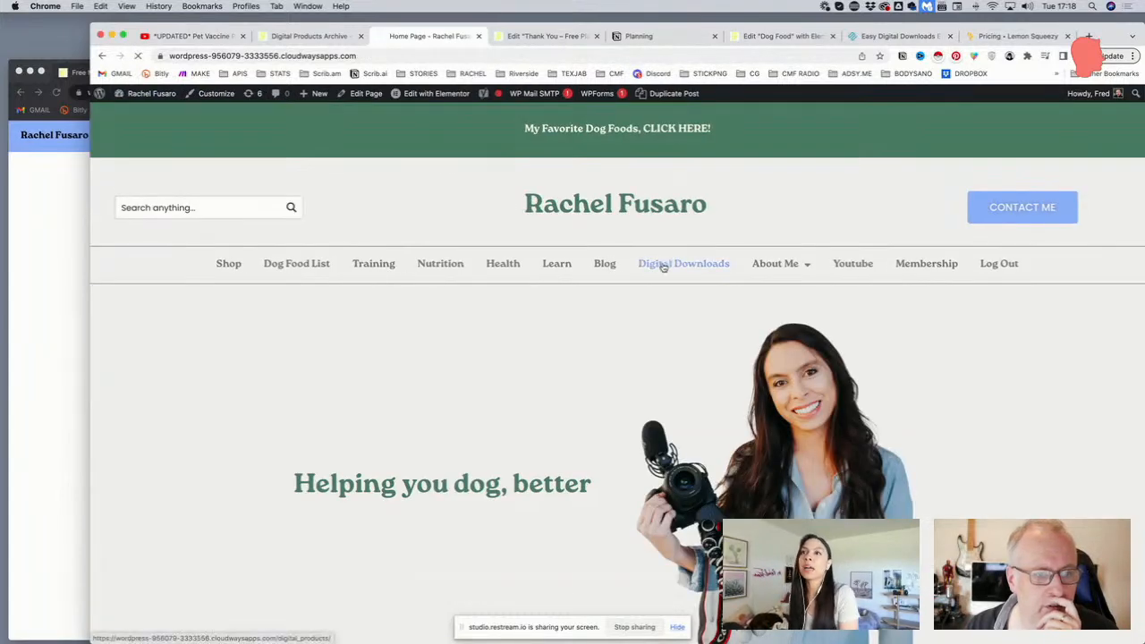
pyautogui.click(664, 267)
pyautogui.scroll(-2, 612, 262)
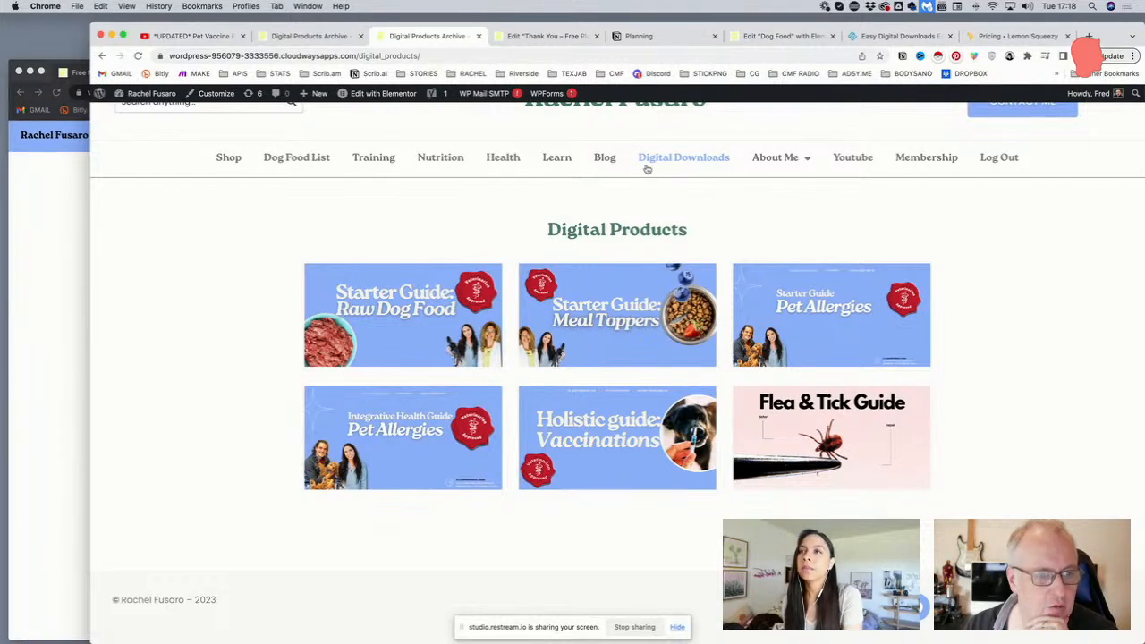
# Edit the Digital Products Archive template in Elementor and search the widgets for 'word'
pyautogui.moveTo(361, 93)
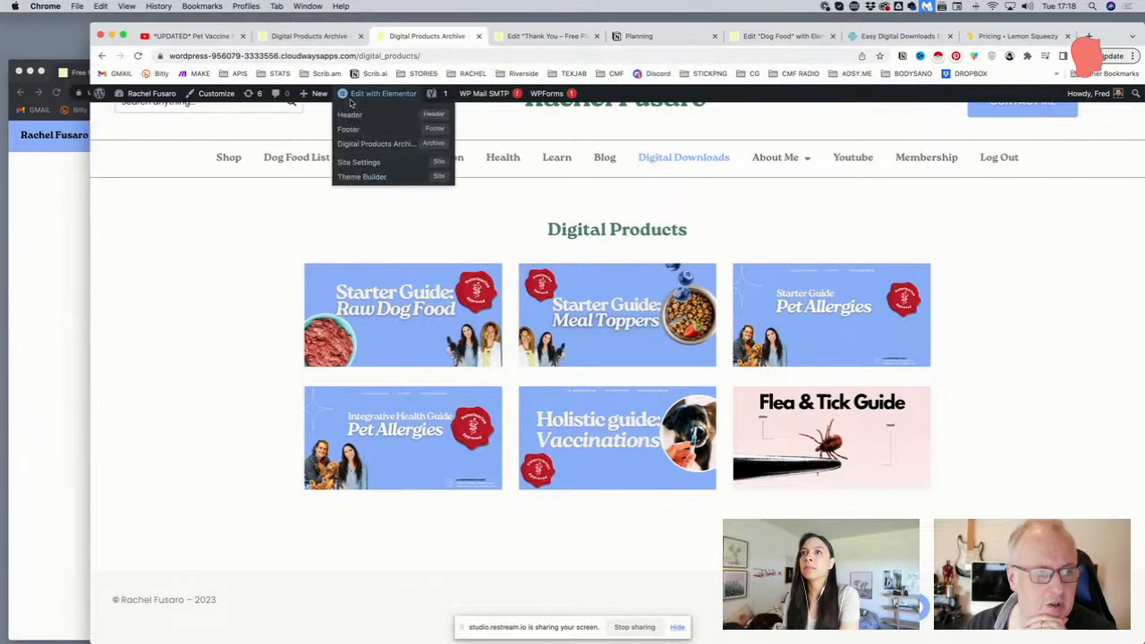
pyautogui.click(367, 145)
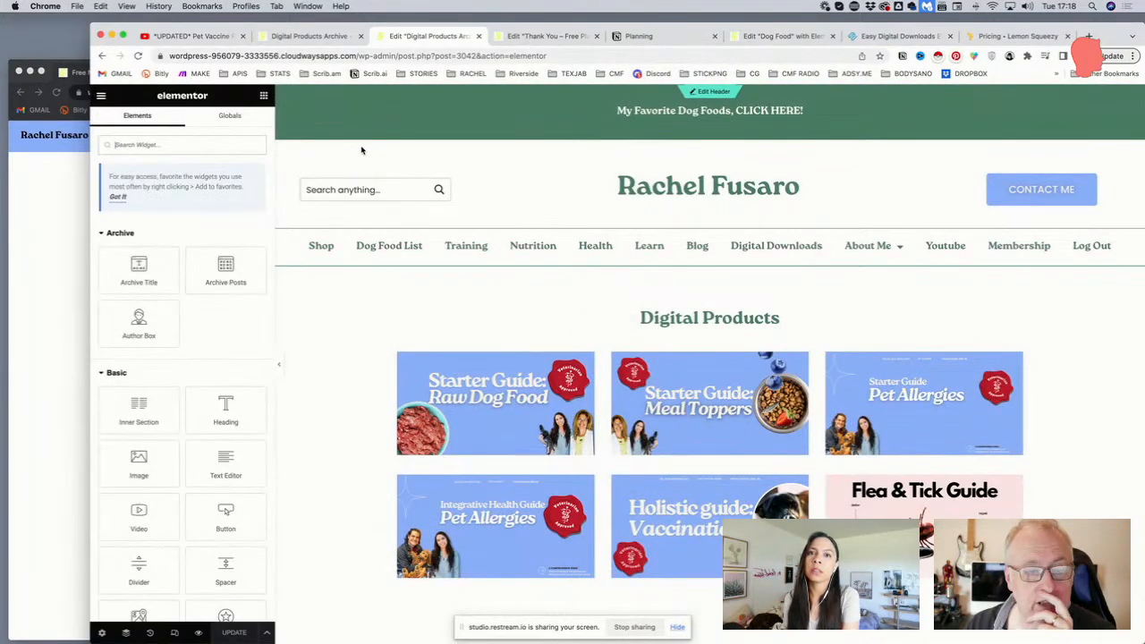
pyautogui.scroll(-2, 555, 260)
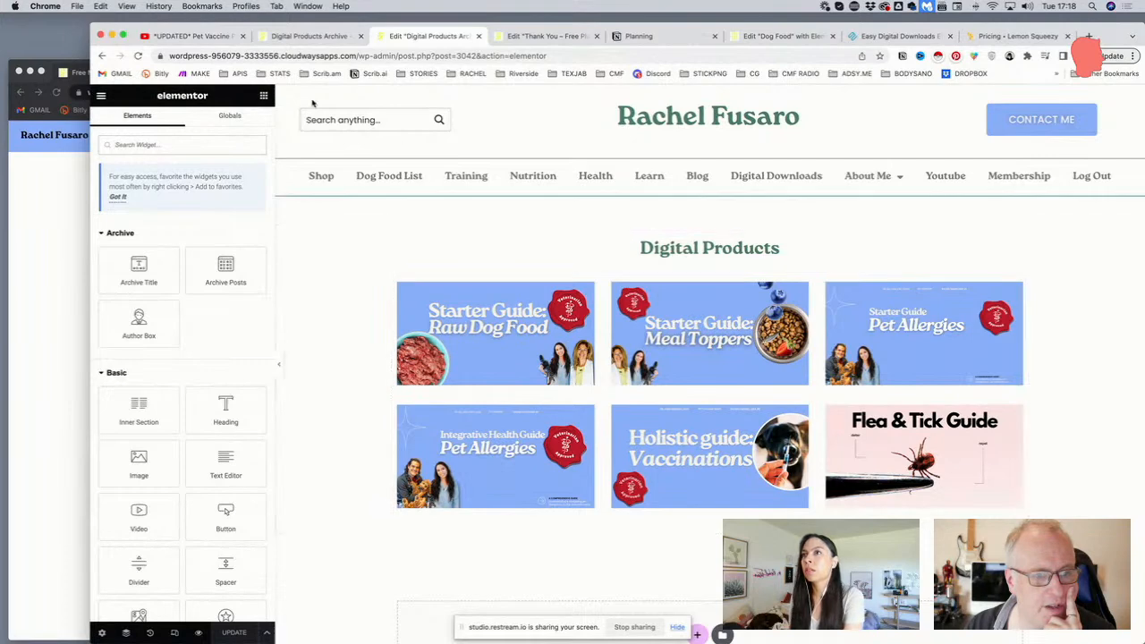
pyautogui.click(176, 143)
# Place a WordPress Menu widget above the product grid showing Digital Products Categories, centered
pyautogui.write('word')
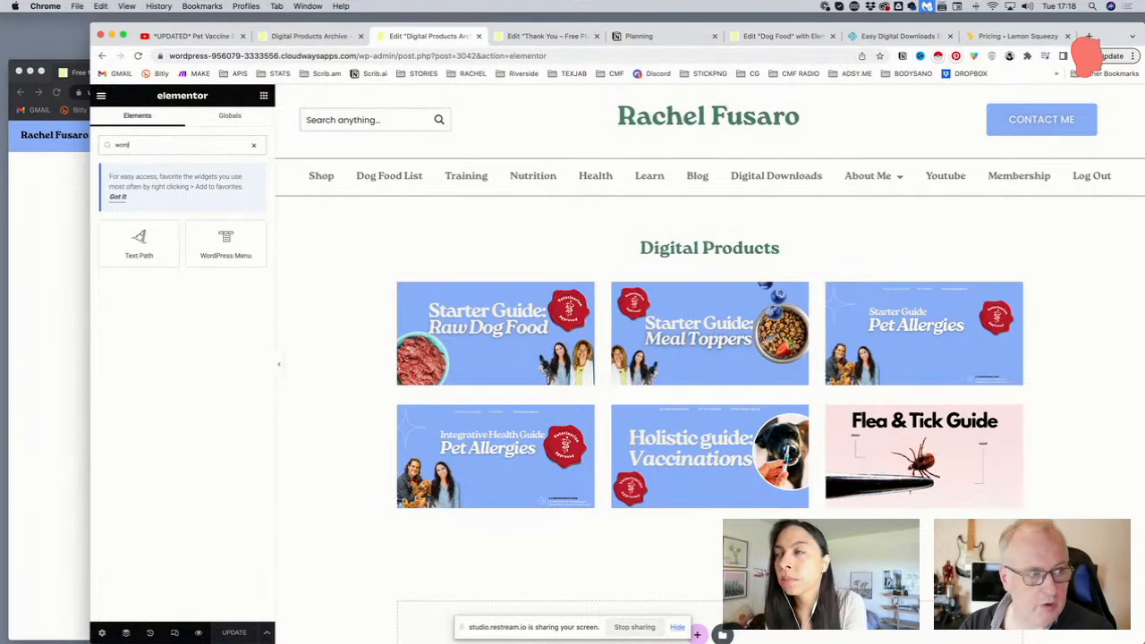
pyautogui.moveTo(240, 259); pyautogui.dragTo(692, 254)
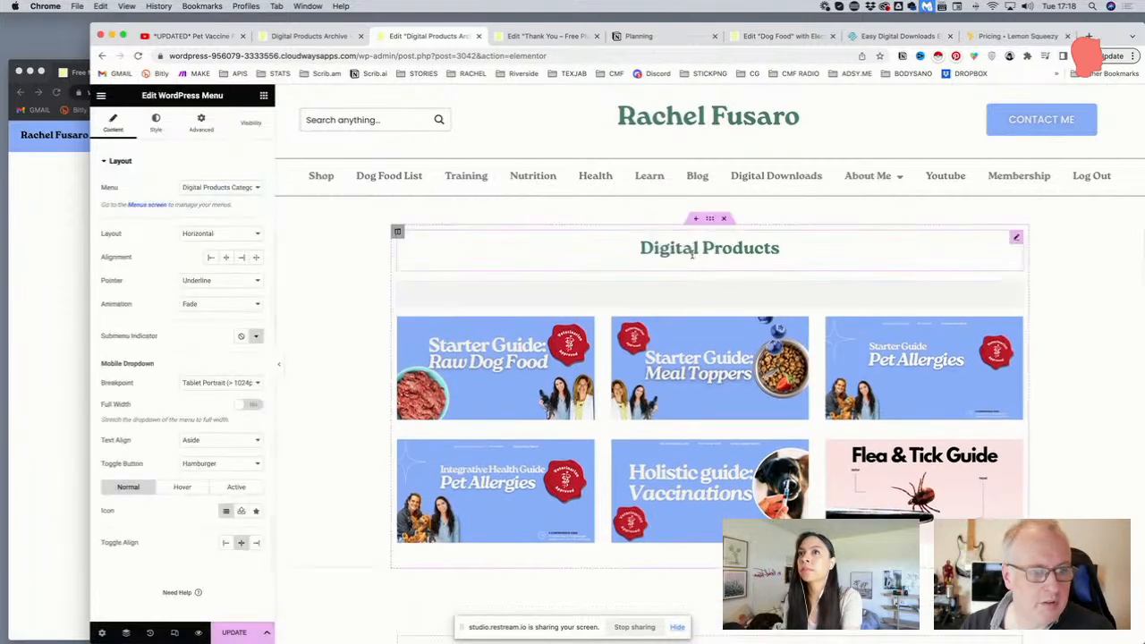
pyautogui.click(199, 190)
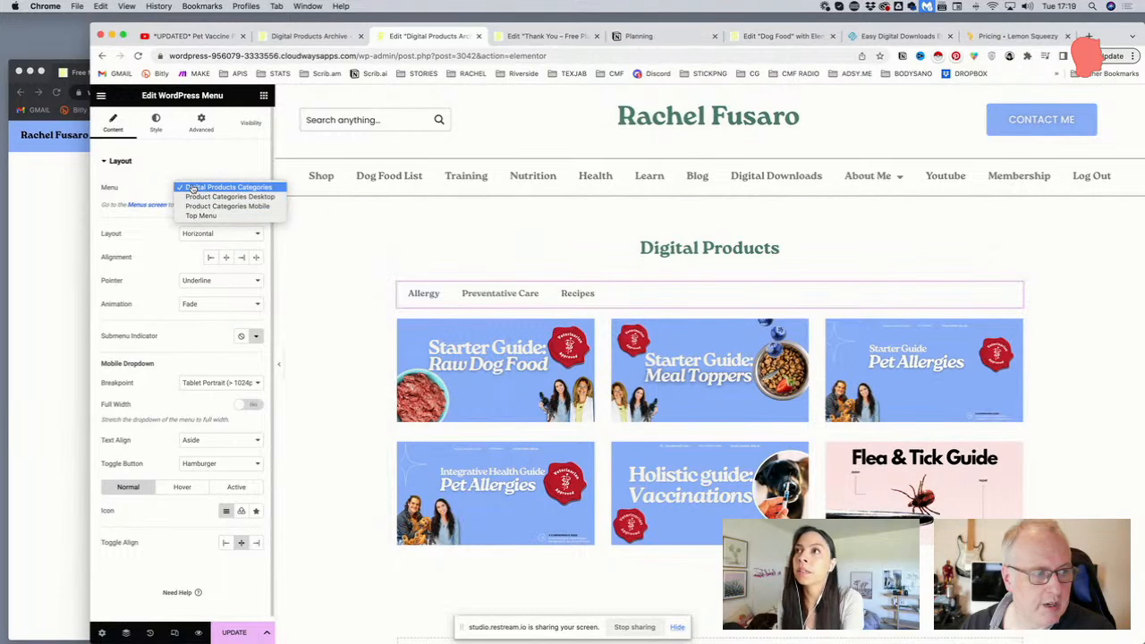
pyautogui.click(192, 188)
pyautogui.click(225, 257)
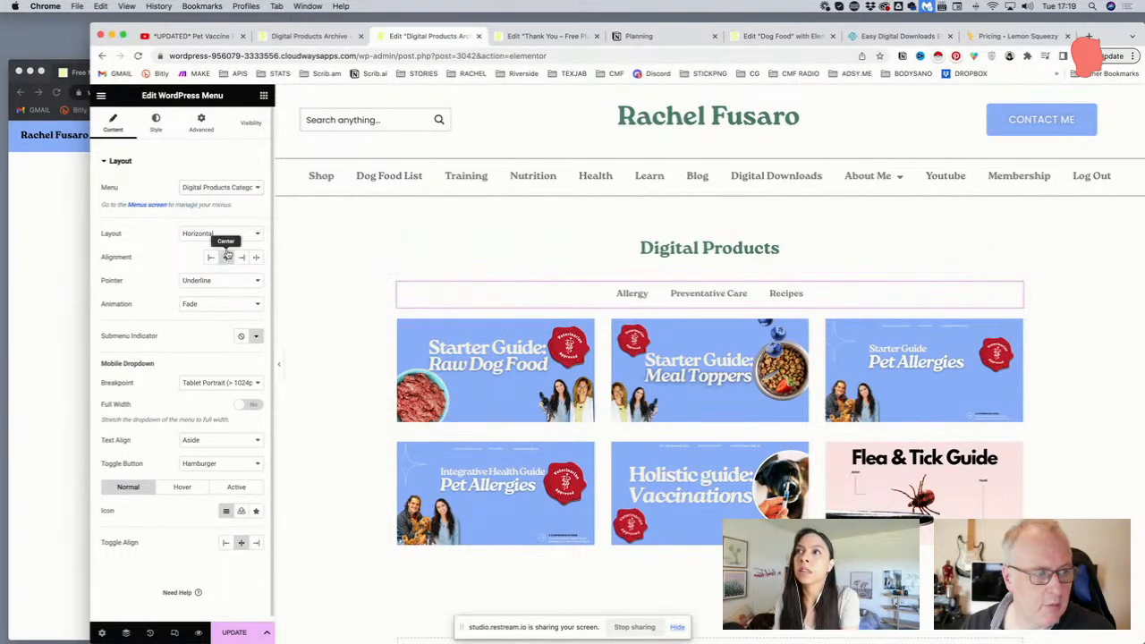
pyautogui.scroll(-1, 196, 297)
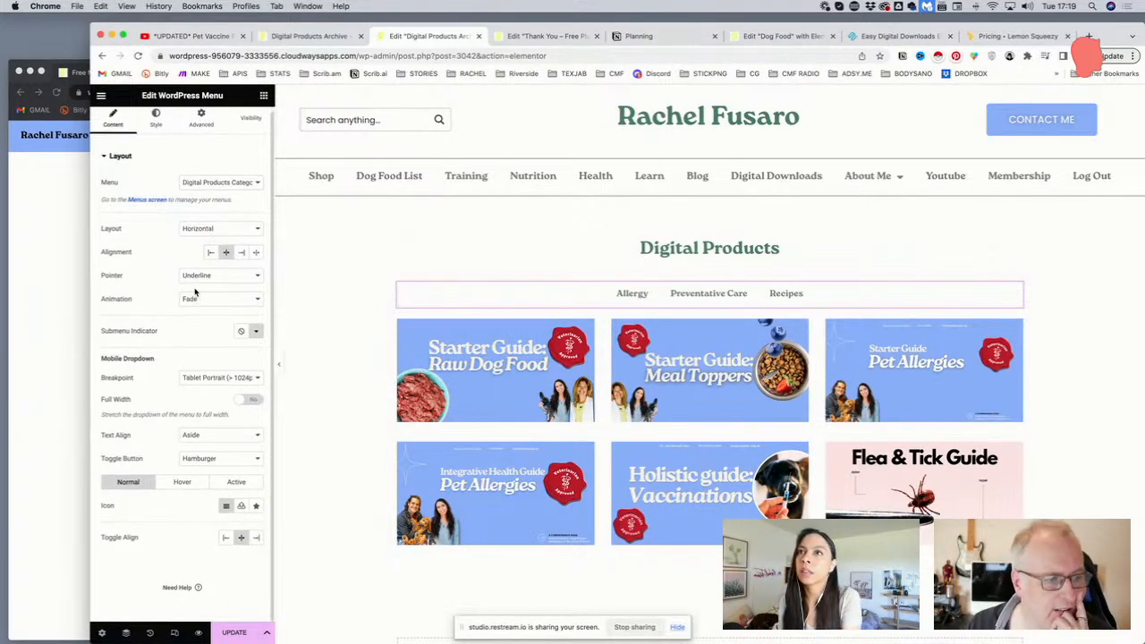
# Set the menu's breakpoint to Mobile Portrait, leaving dropdown text alignment unchanged
pyautogui.click(200, 435)
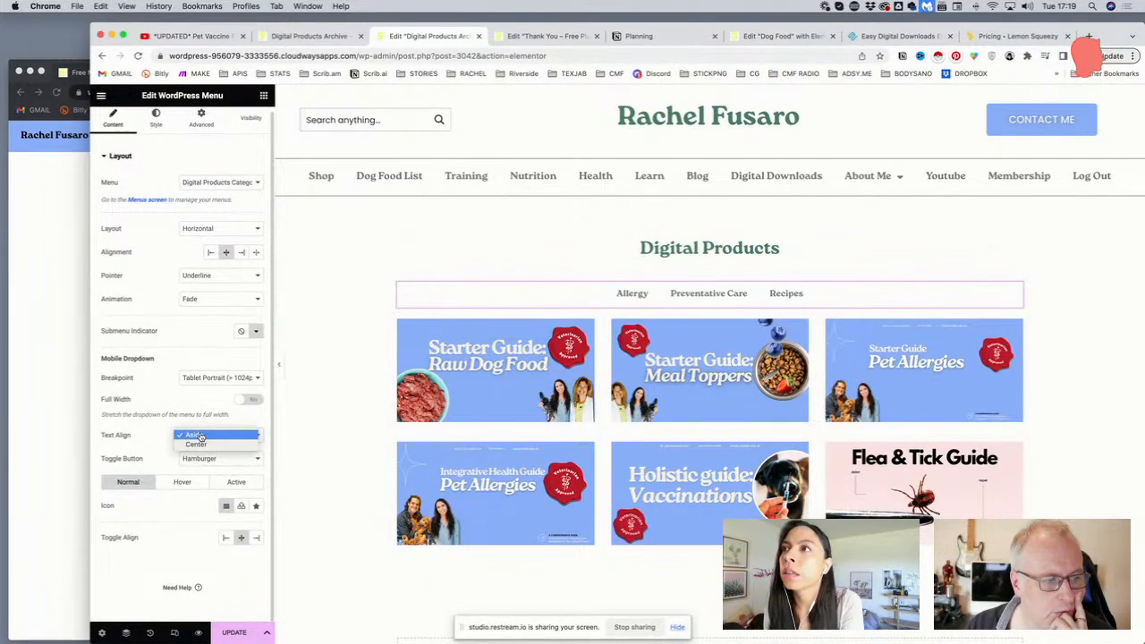
pyautogui.click(199, 436)
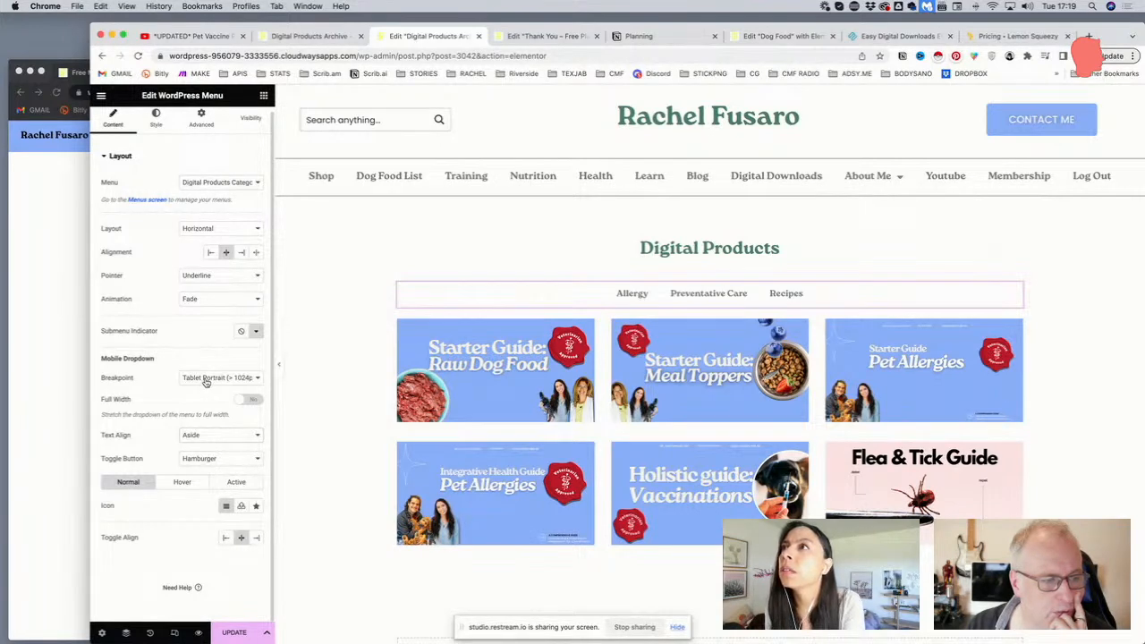
pyautogui.click(195, 382)
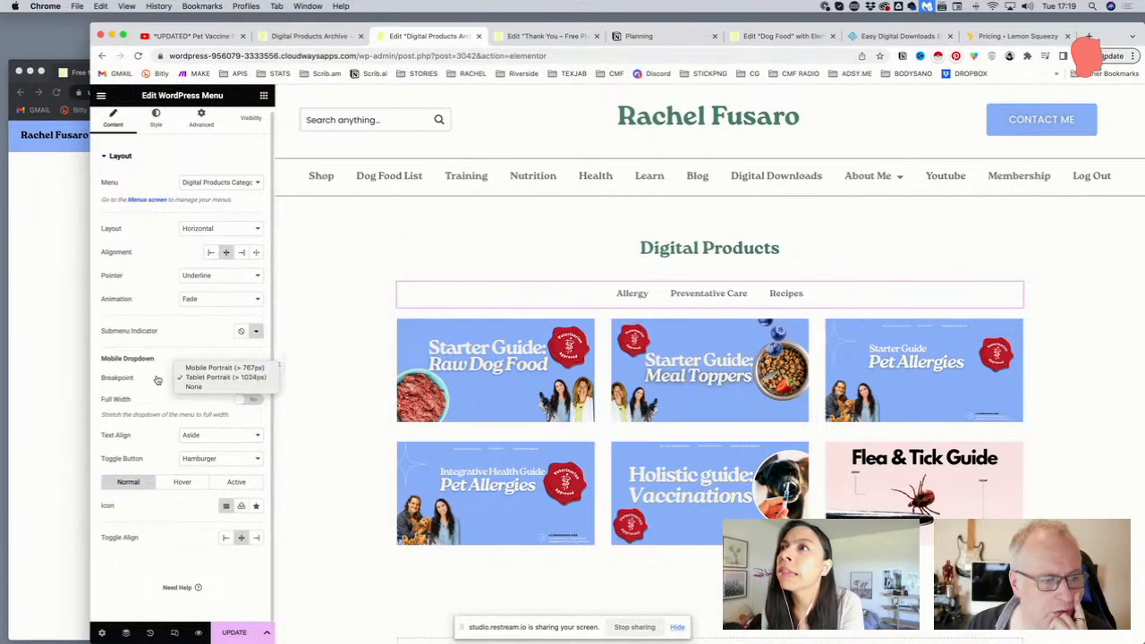
pyautogui.click(156, 381)
pyautogui.click(184, 379)
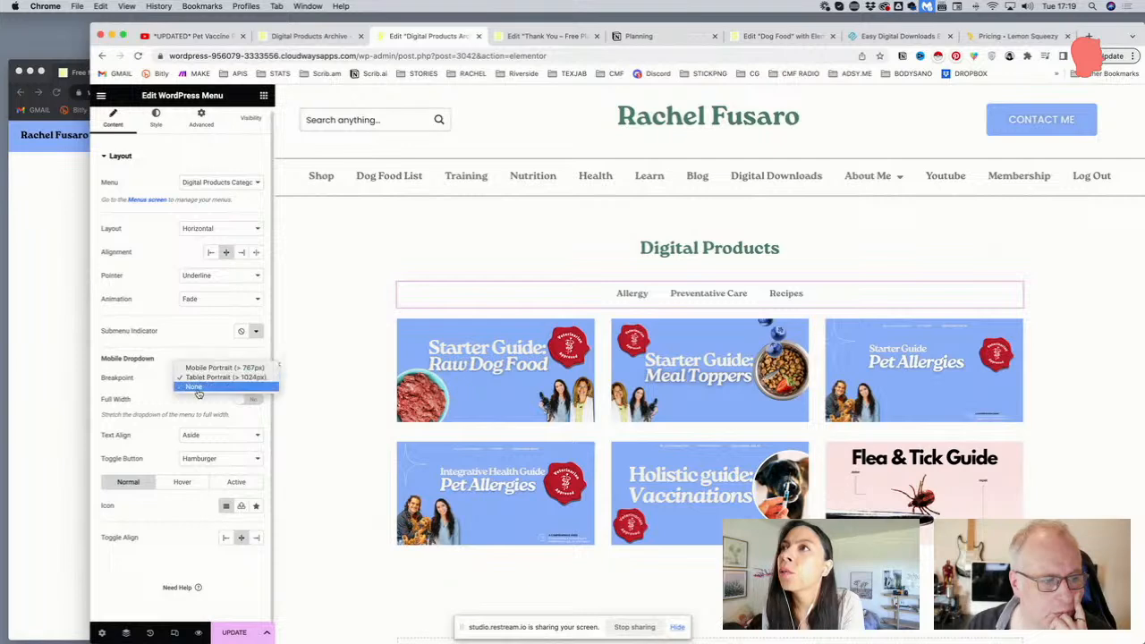
pyautogui.click(199, 393)
pyautogui.click(193, 383)
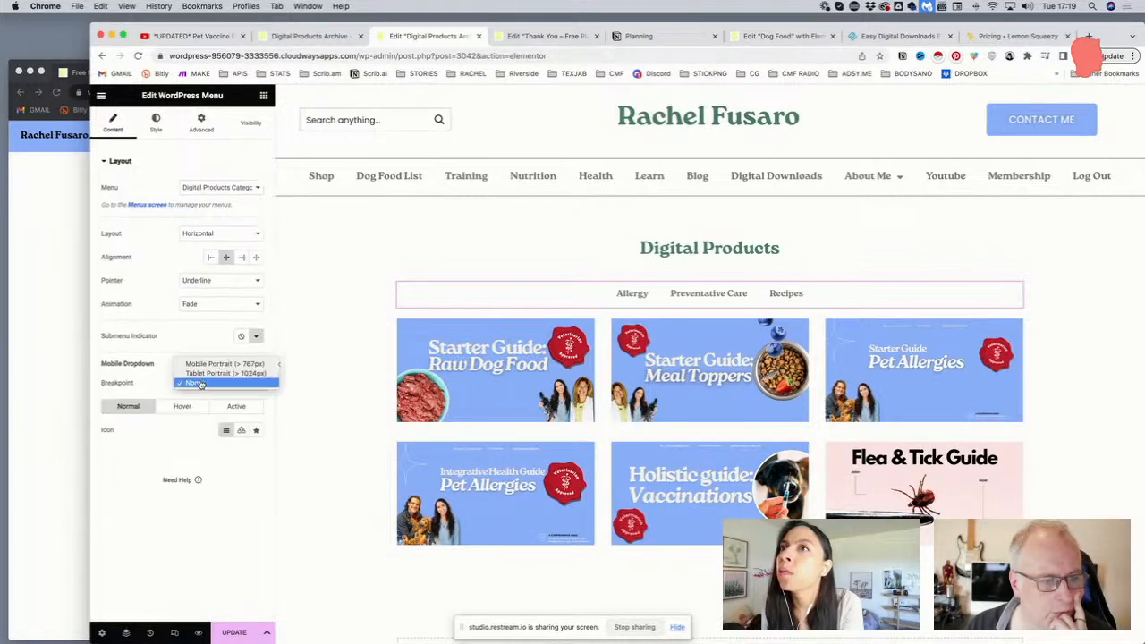
pyautogui.click(193, 365)
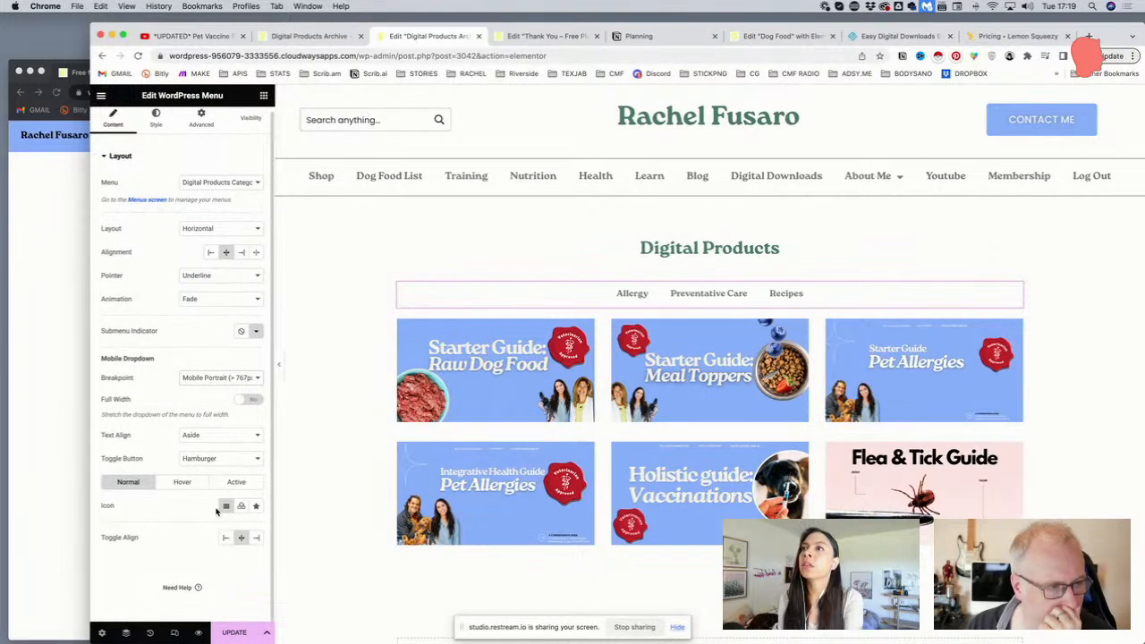
# Change the menu layout to Dropdown with the toggle button set to None
pyautogui.scroll(1, 216, 511)
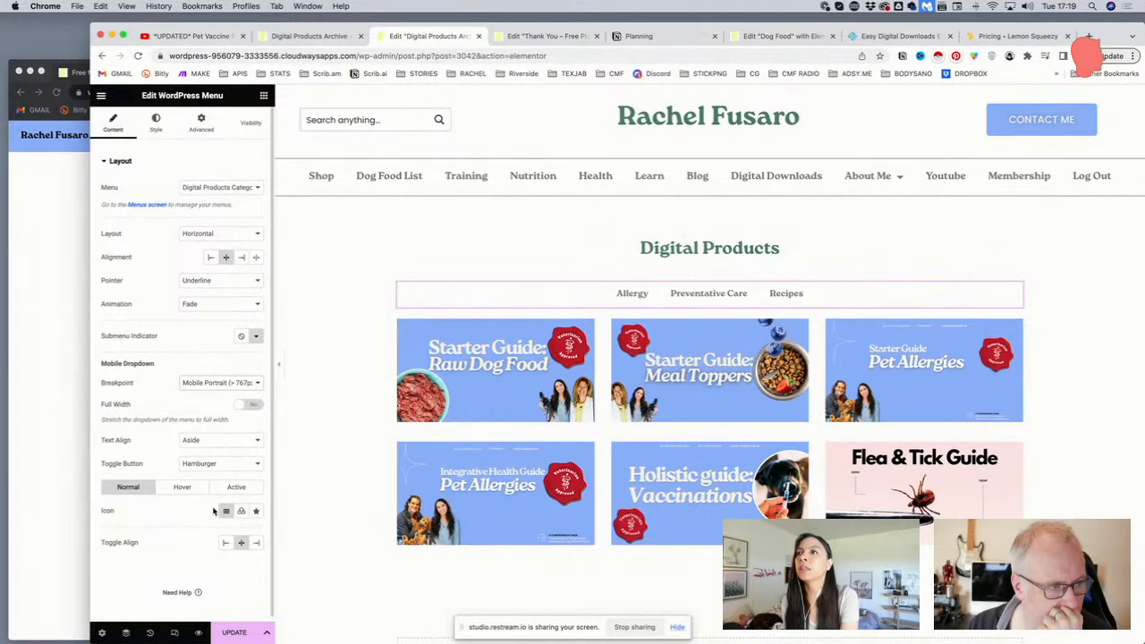
pyautogui.click(190, 234)
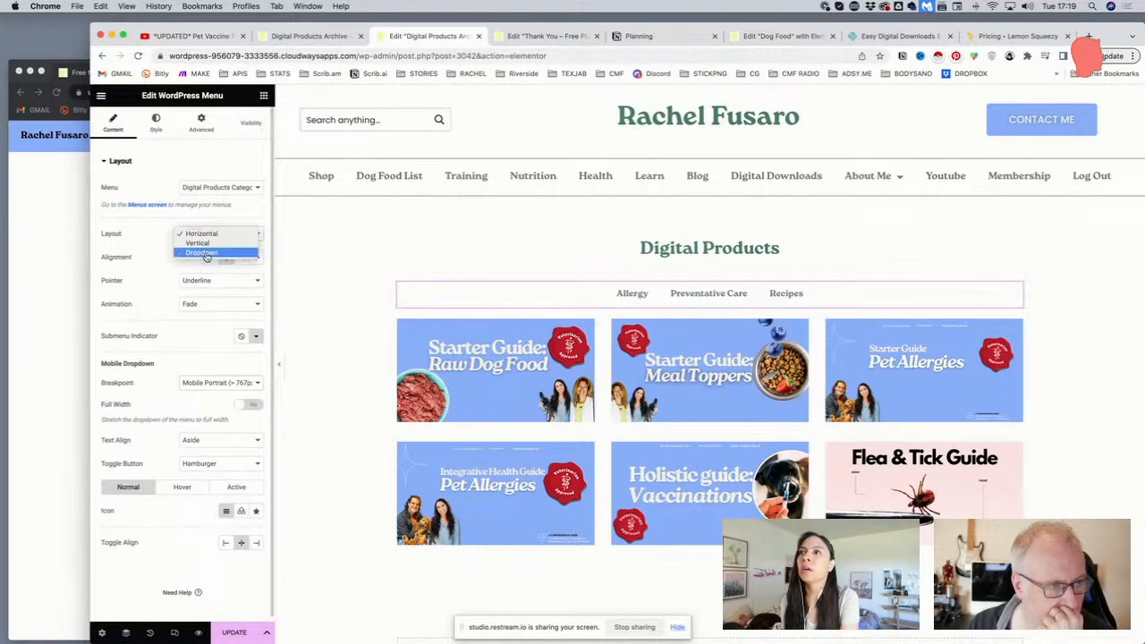
pyautogui.click(205, 252)
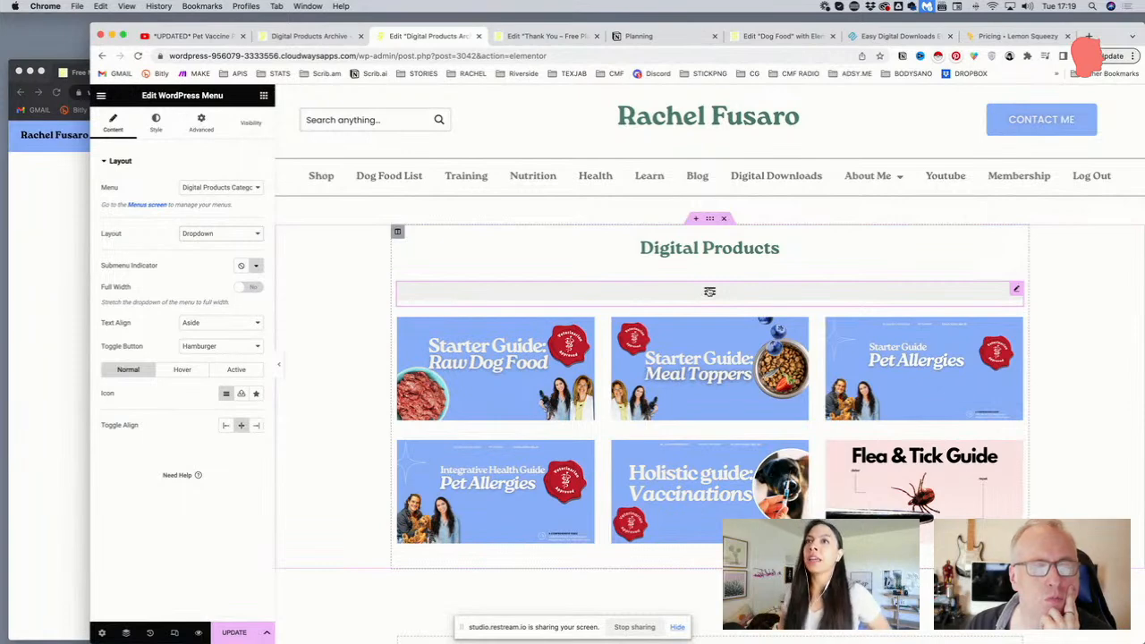
pyautogui.click(199, 346)
pyautogui.click(204, 336)
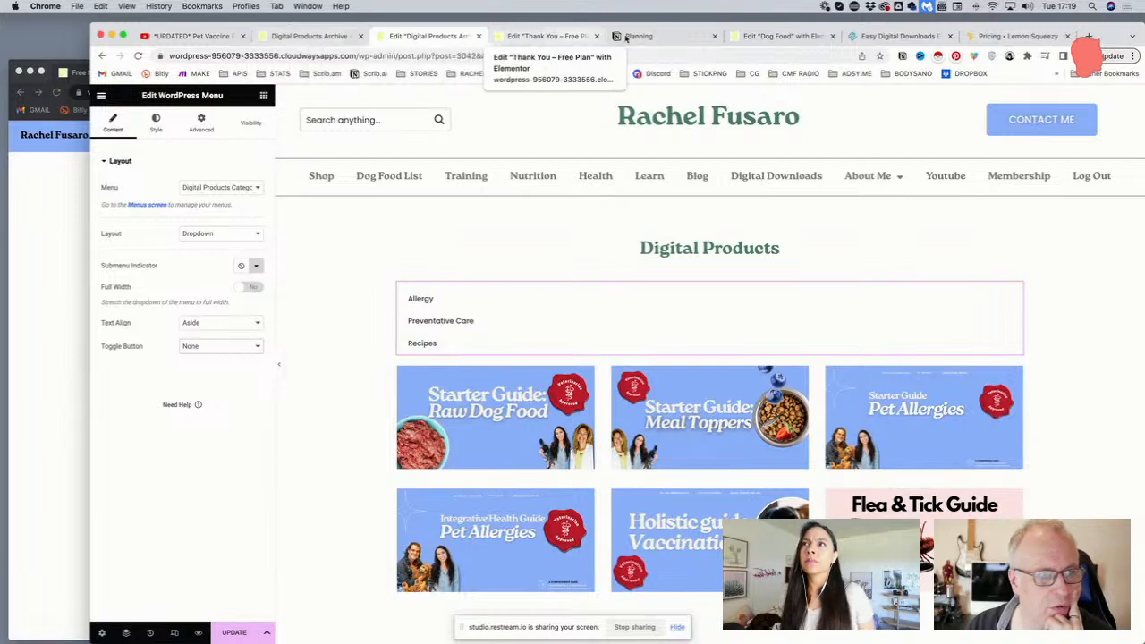
# In the Dog Food editor tab, trim the address to /wp-admin to load the dashboard
pyautogui.click(741, 37)
pyautogui.click(413, 55)
pyautogui.click(414, 55)
pyautogui.moveTo(422, 55); pyautogui.dragTo(739, 87)
pyautogui.press('BackSpace')
pyautogui.press('Return')
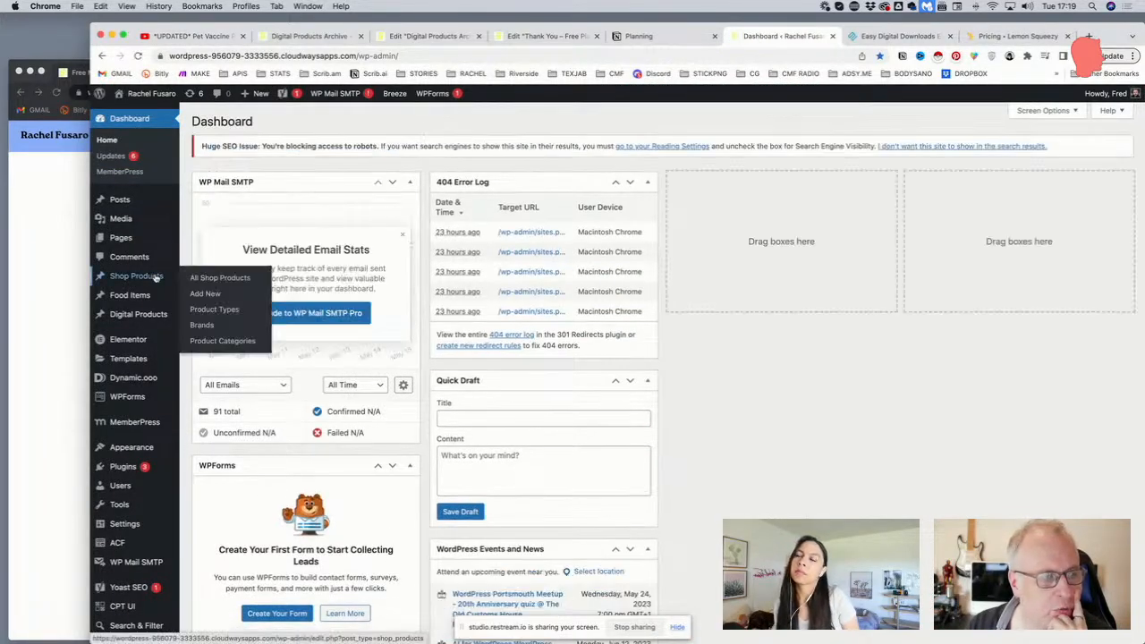
# In Appearance > Menus, load Product Categories Mobile and then Product Categories Desktop
pyautogui.moveTo(147, 447)
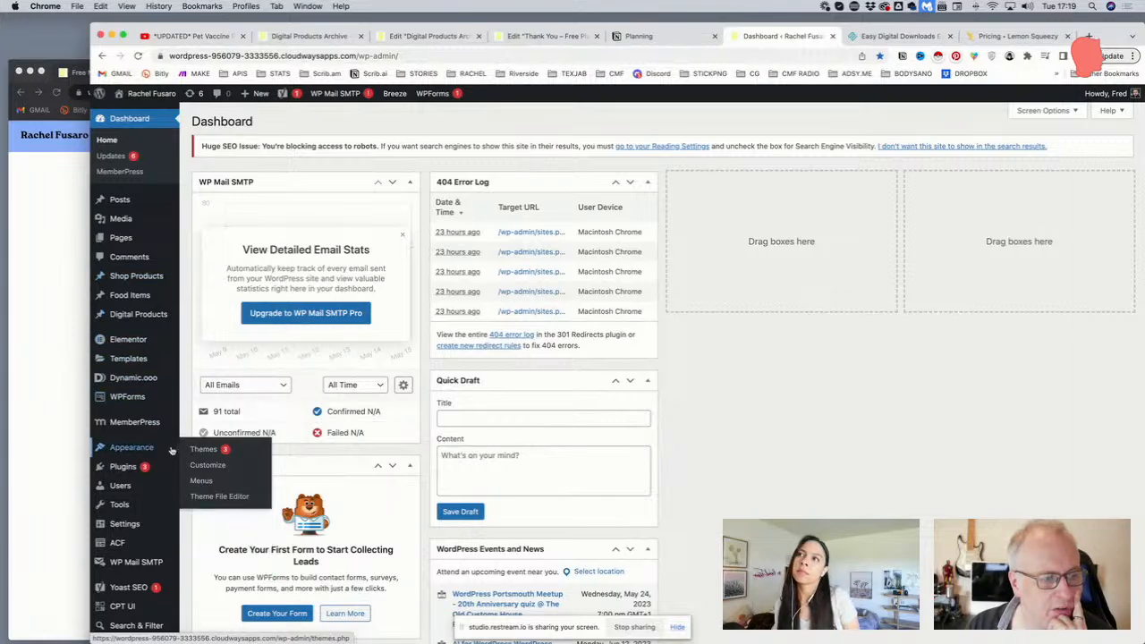
pyautogui.click(202, 481)
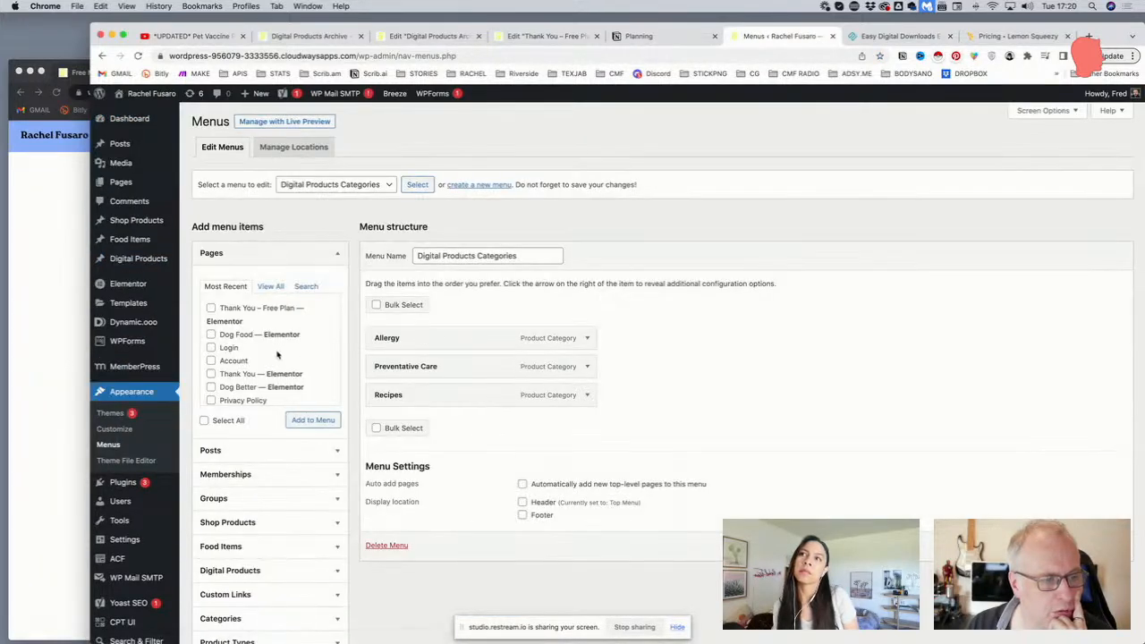
pyautogui.click(324, 185)
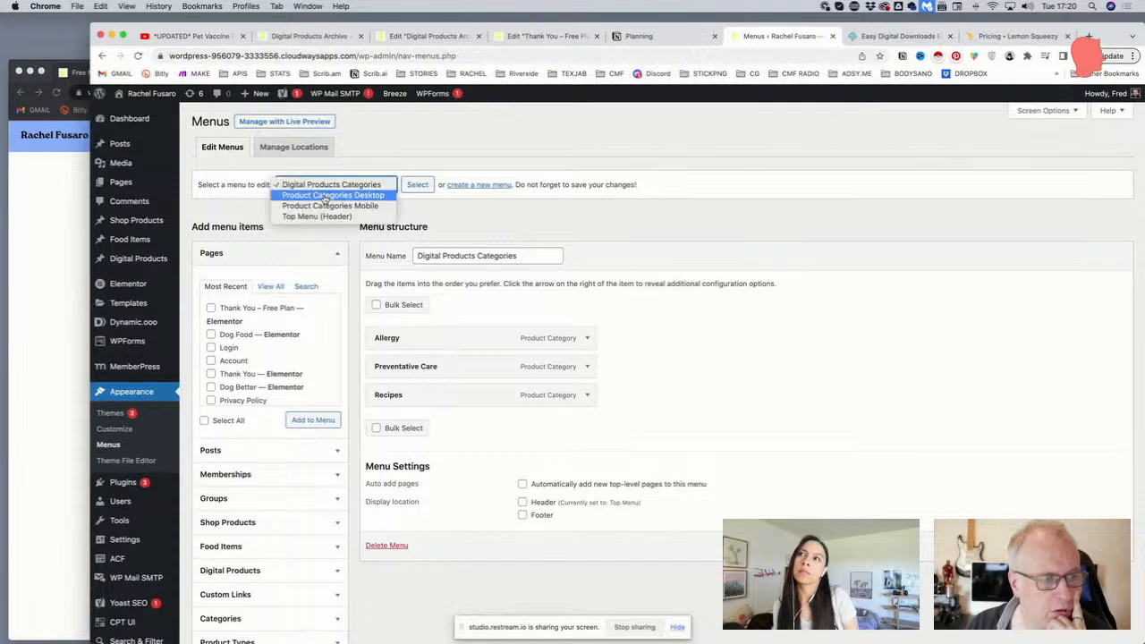
pyautogui.click(329, 206)
pyautogui.click(417, 188)
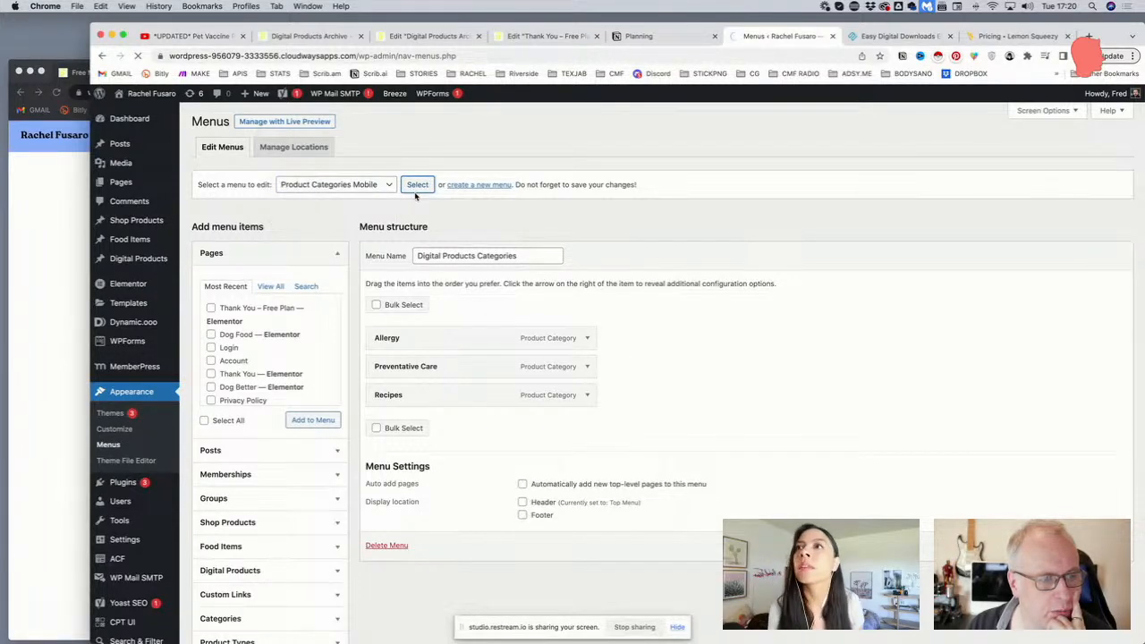
pyautogui.click(348, 188)
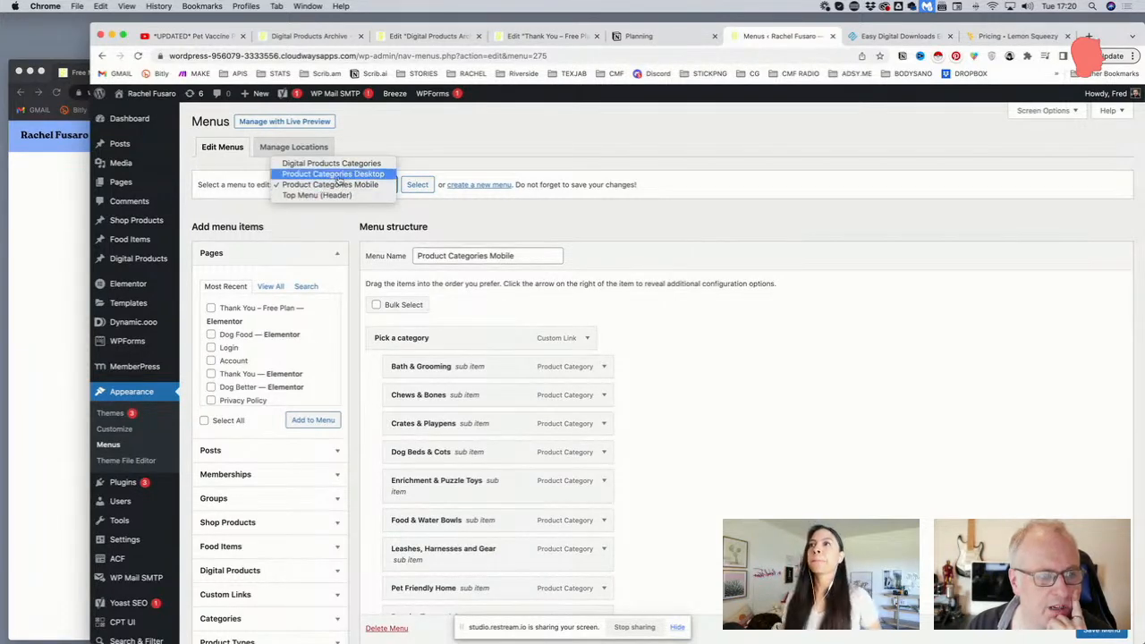
pyautogui.click(333, 173)
pyautogui.click(417, 184)
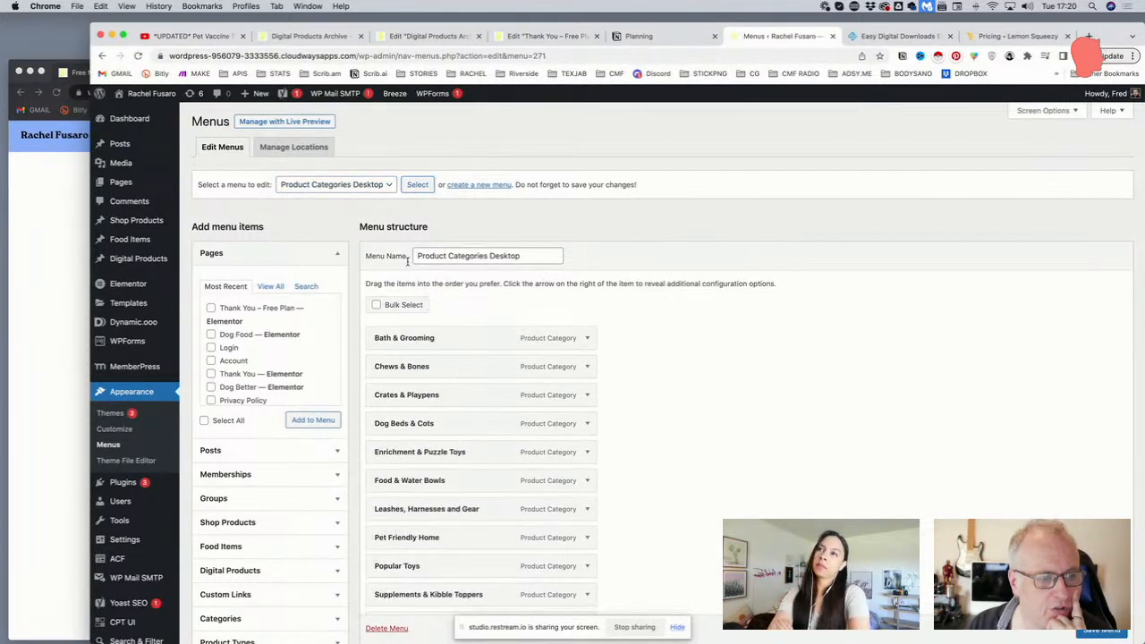
# Reload the Product Categories Mobile menu and scroll through its structure
pyautogui.click(347, 184)
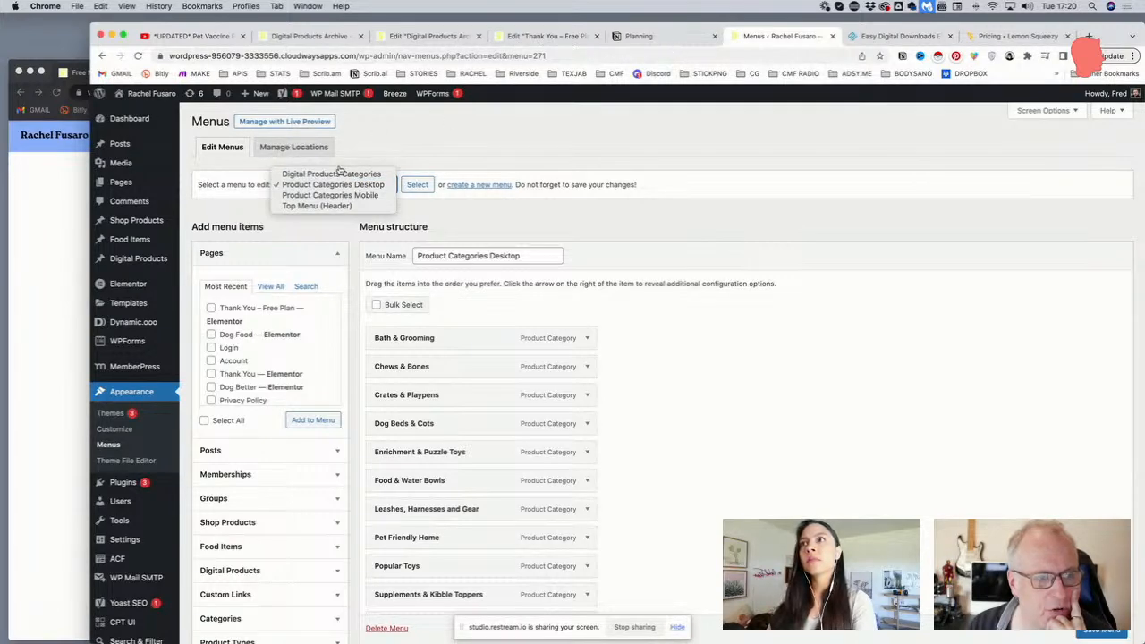
pyautogui.click(333, 195)
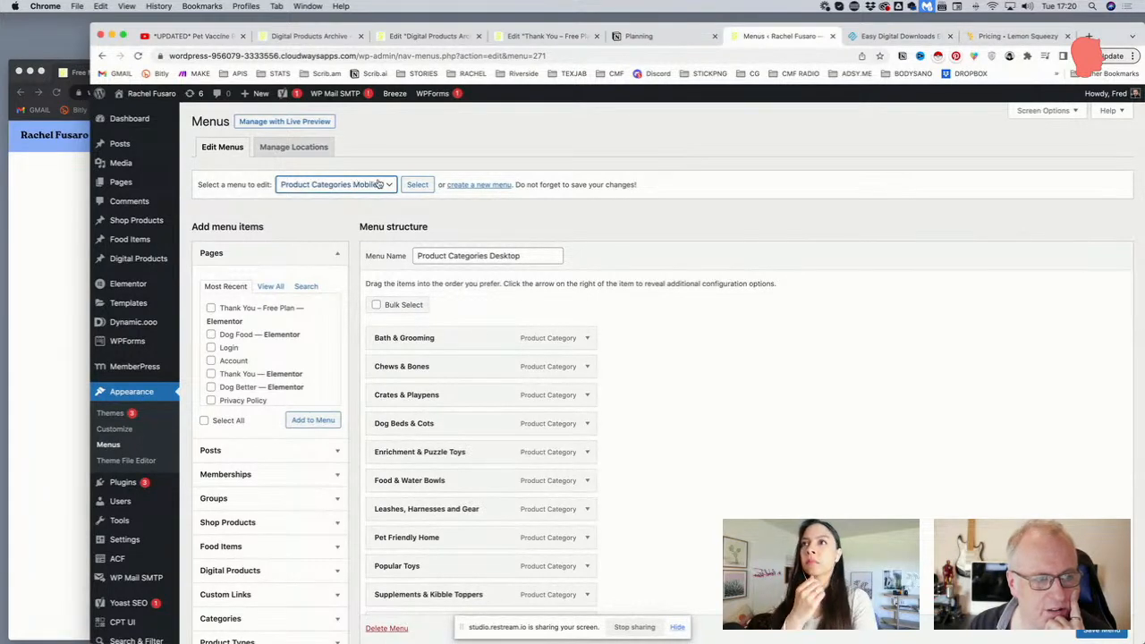
pyautogui.click(416, 184)
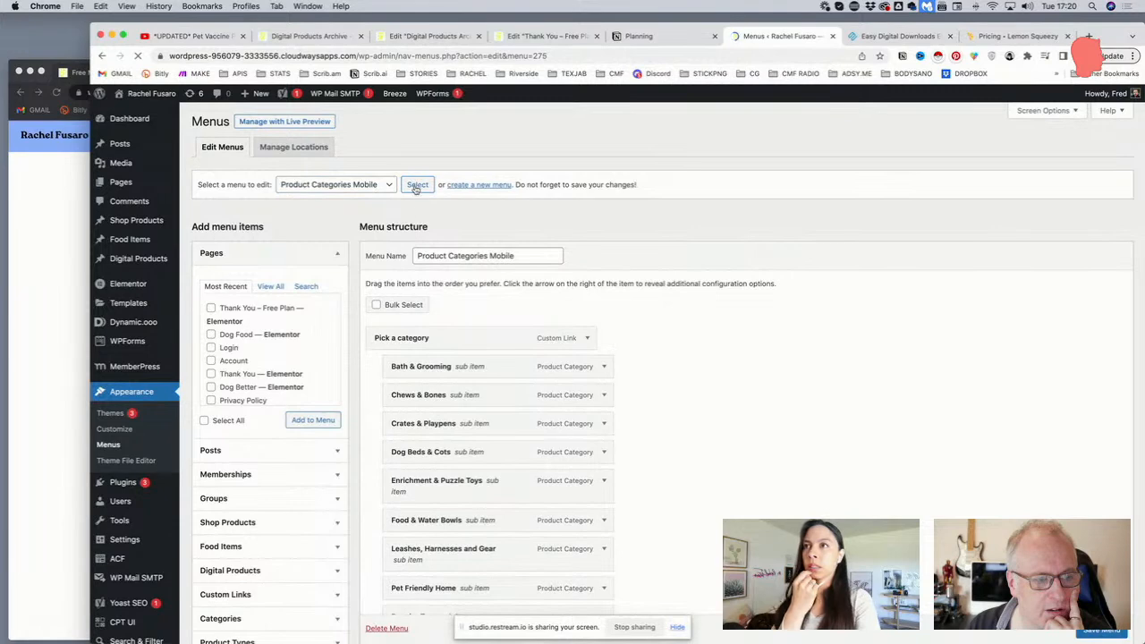
pyautogui.scroll(-2, 402, 345)
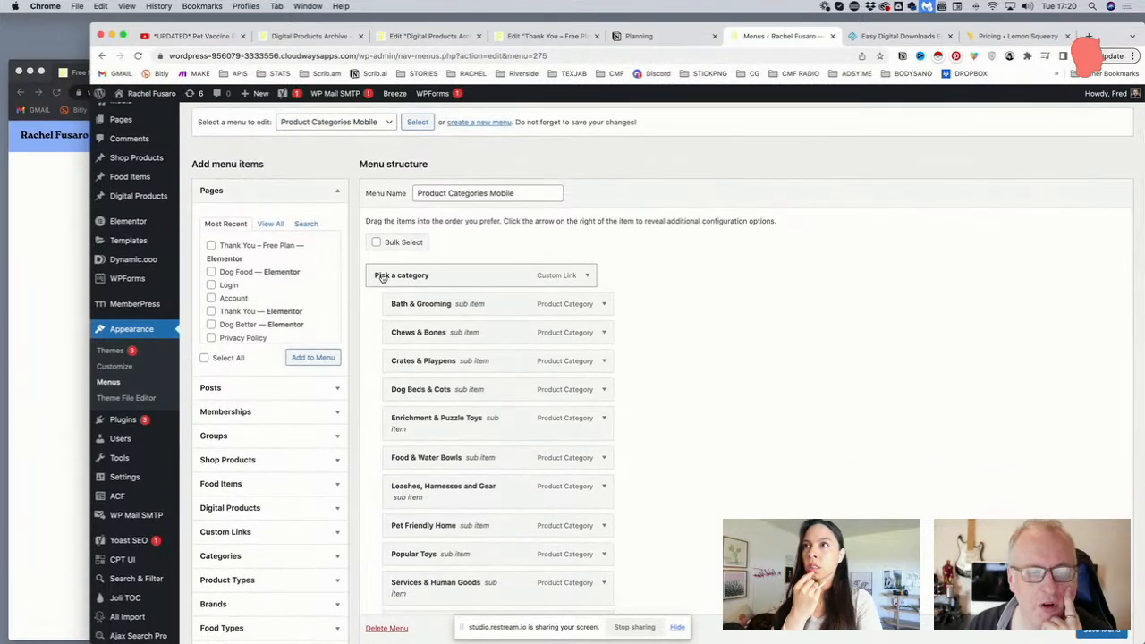
pyautogui.scroll(-1, 502, 274)
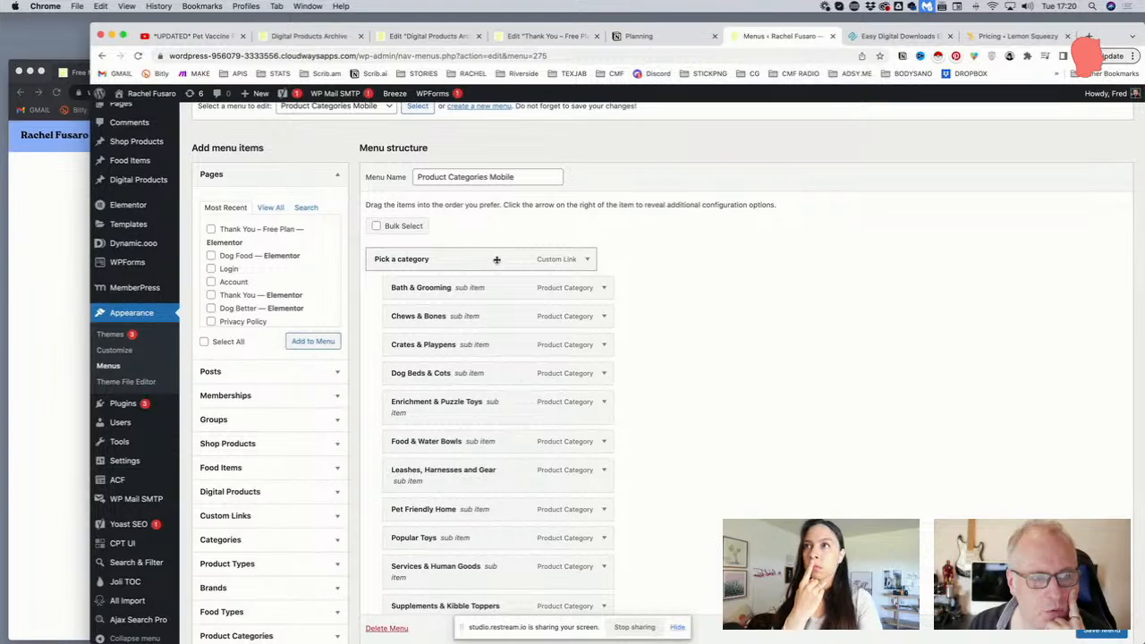
pyautogui.scroll(-1, 496, 260)
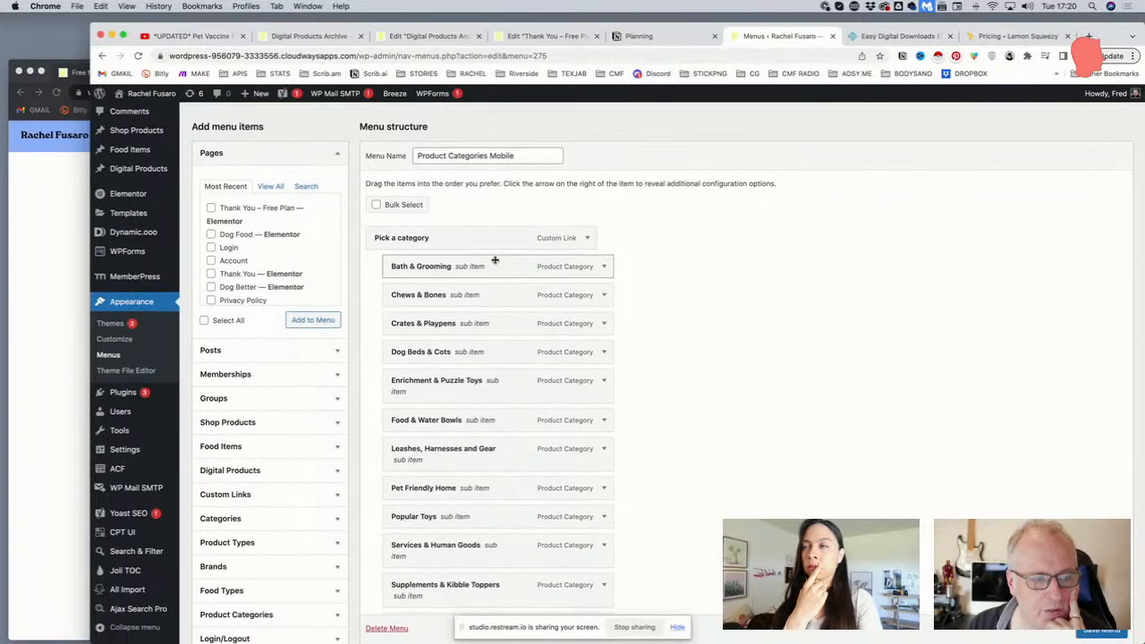
pyautogui.scroll(-2, 503, 586)
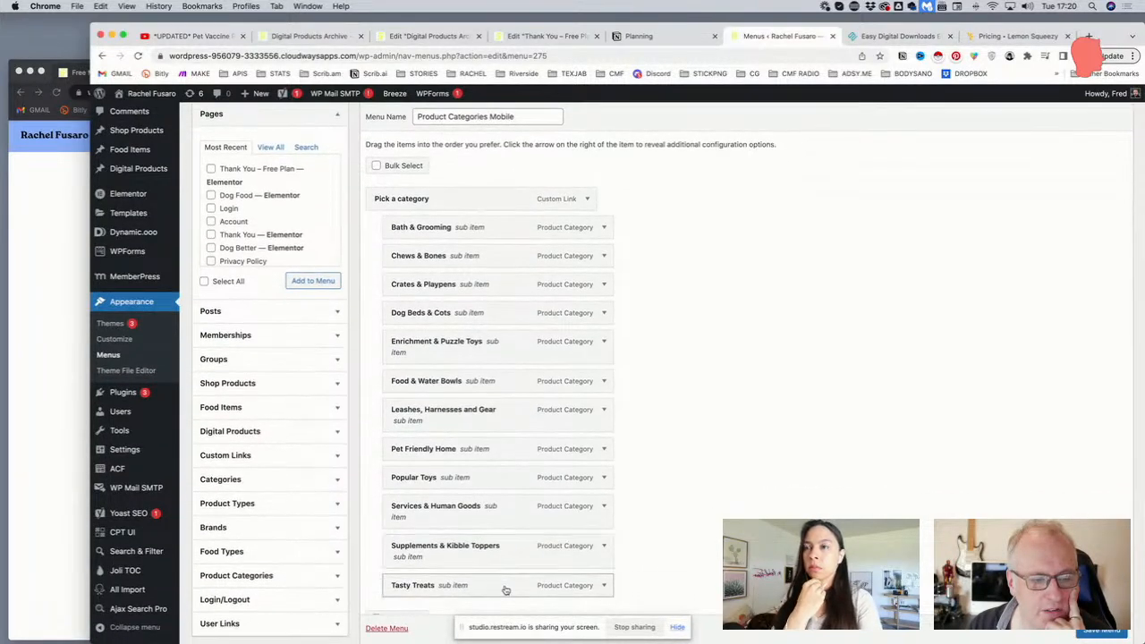
pyautogui.scroll(2, 394, 206)
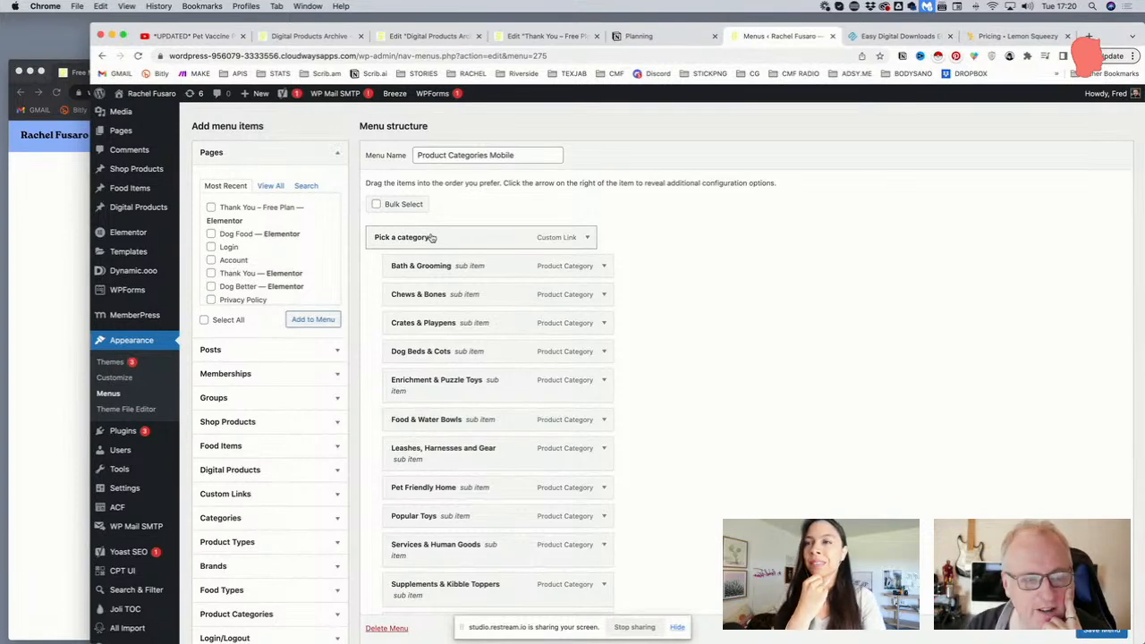
pyautogui.scroll(2, 426, 237)
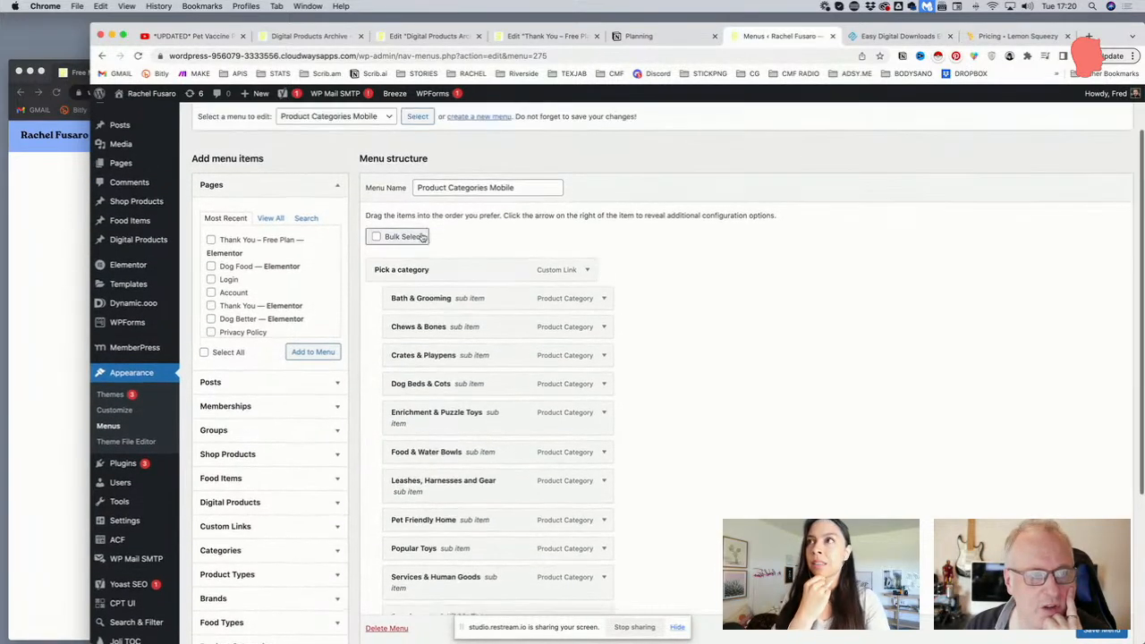
# Select and load the Digital Products Categories menu for editing
pyautogui.click(333, 117)
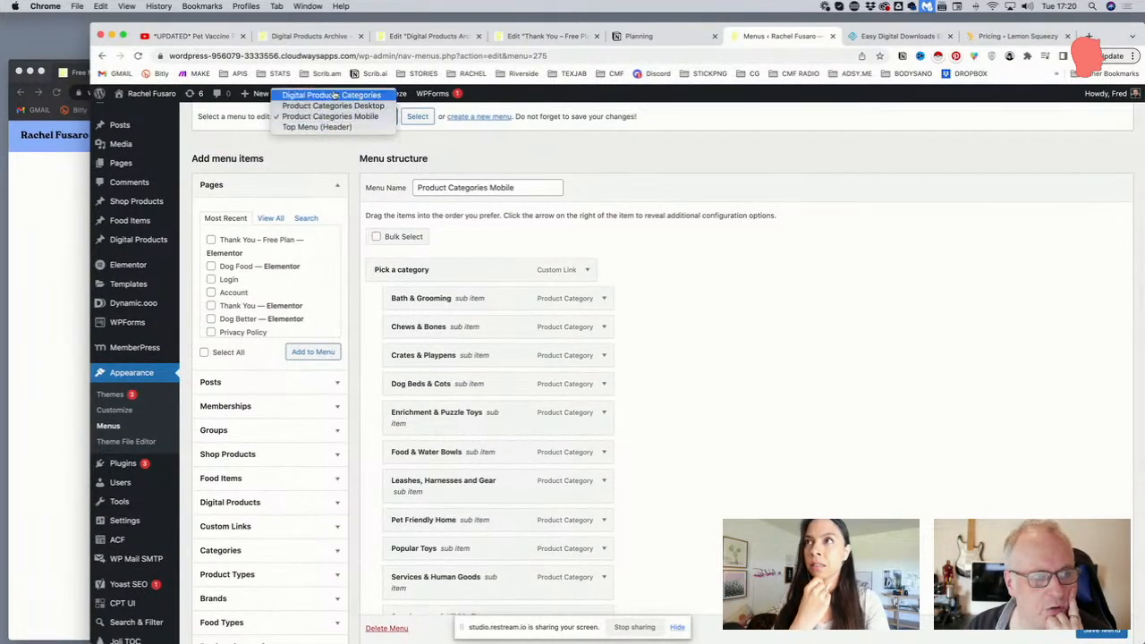
pyautogui.click(333, 95)
pyautogui.click(419, 117)
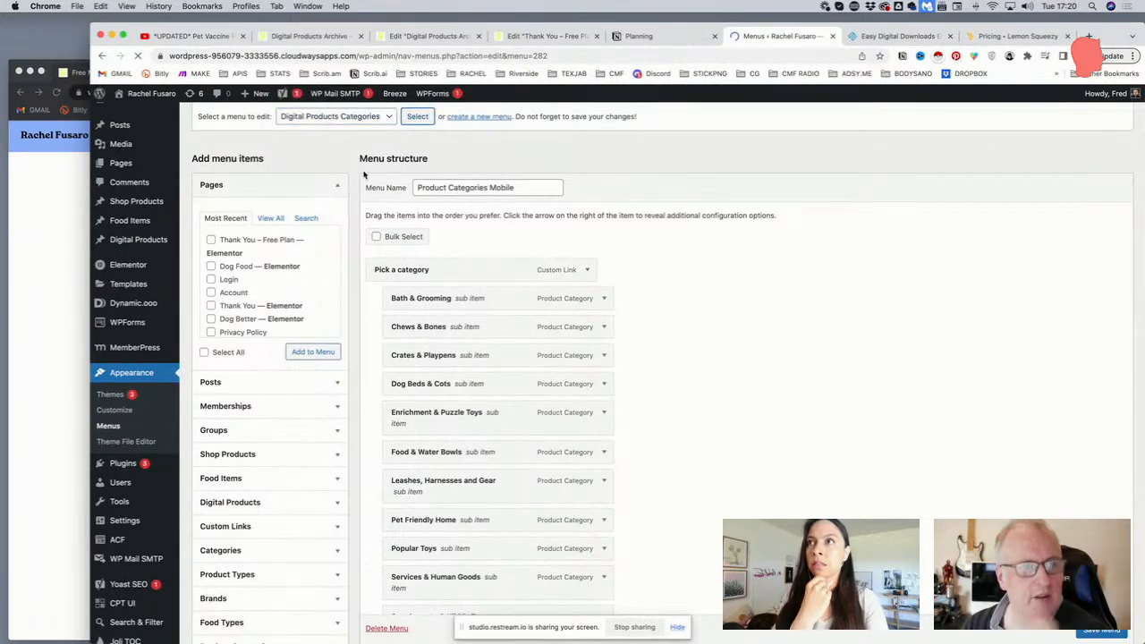
pyautogui.scroll(-2, 269, 357)
pyautogui.scroll(-2, 257, 439)
# Add a custom link with URL '#' and text 'Pick A Category' to the menu
pyautogui.scroll(-2, 256, 438)
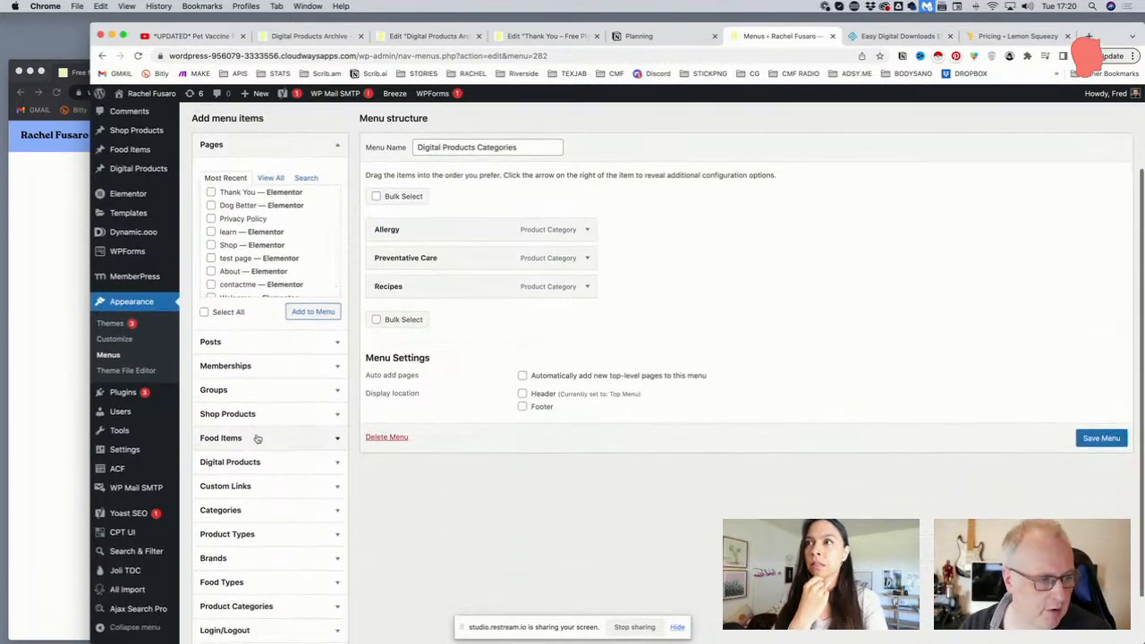
pyautogui.click(249, 458)
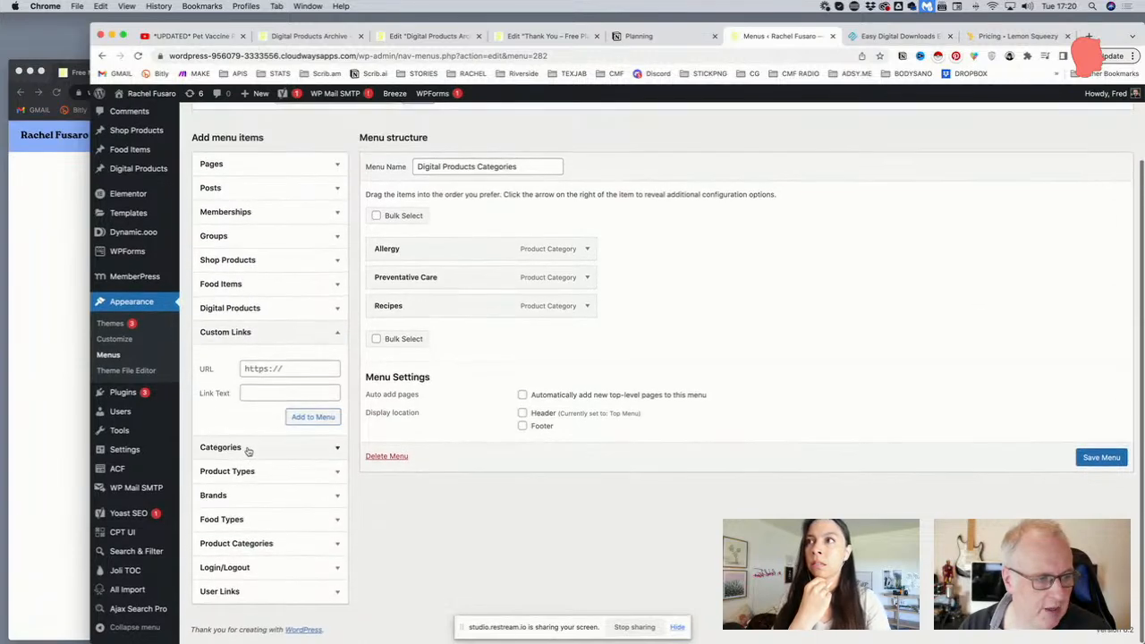
pyautogui.click(268, 371)
pyautogui.write('#')
pyautogui.click(289, 396)
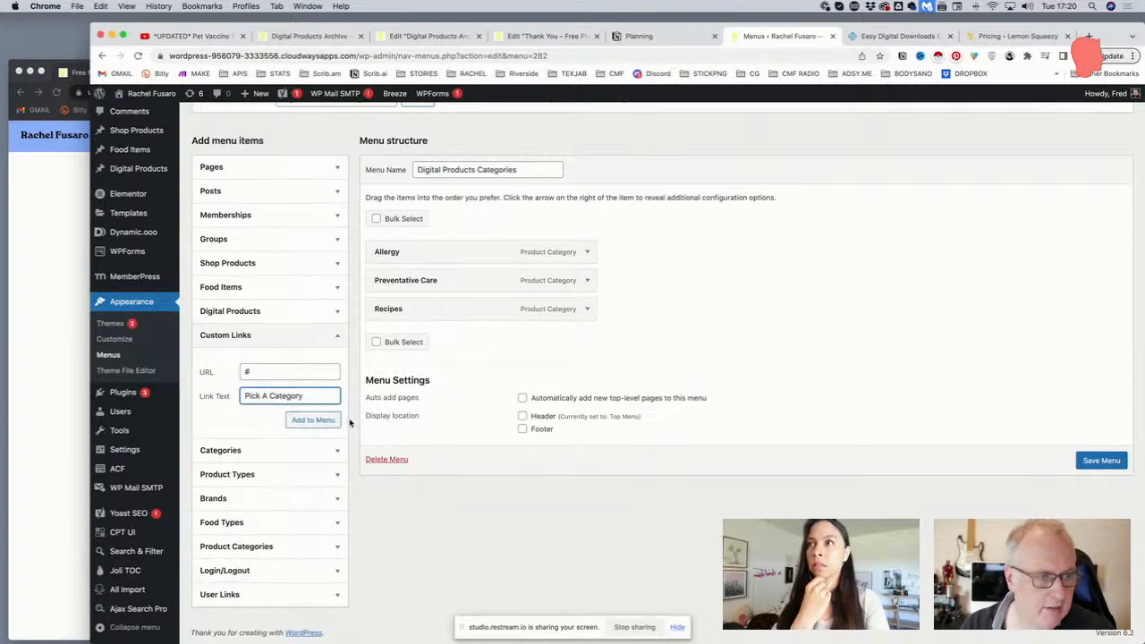
pyautogui.write('Pick A Category')
pyautogui.click(310, 420)
# Nest the three categories under Pick A Category and save the menu
pyautogui.moveTo(405, 347); pyautogui.dragTo(452, 332)
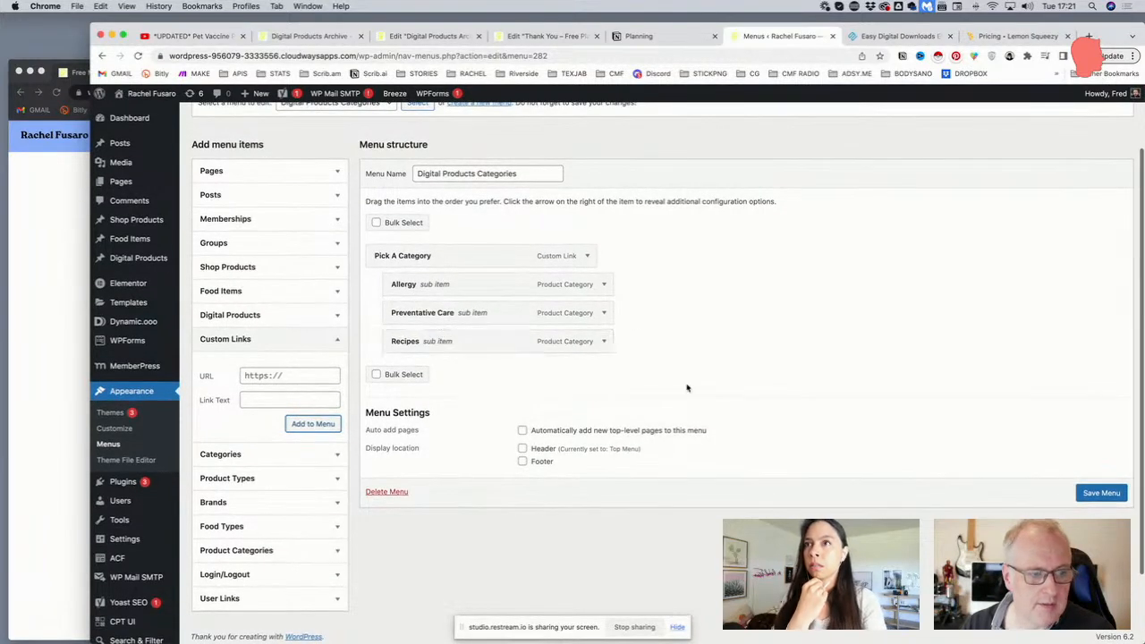
pyautogui.click(1101, 493)
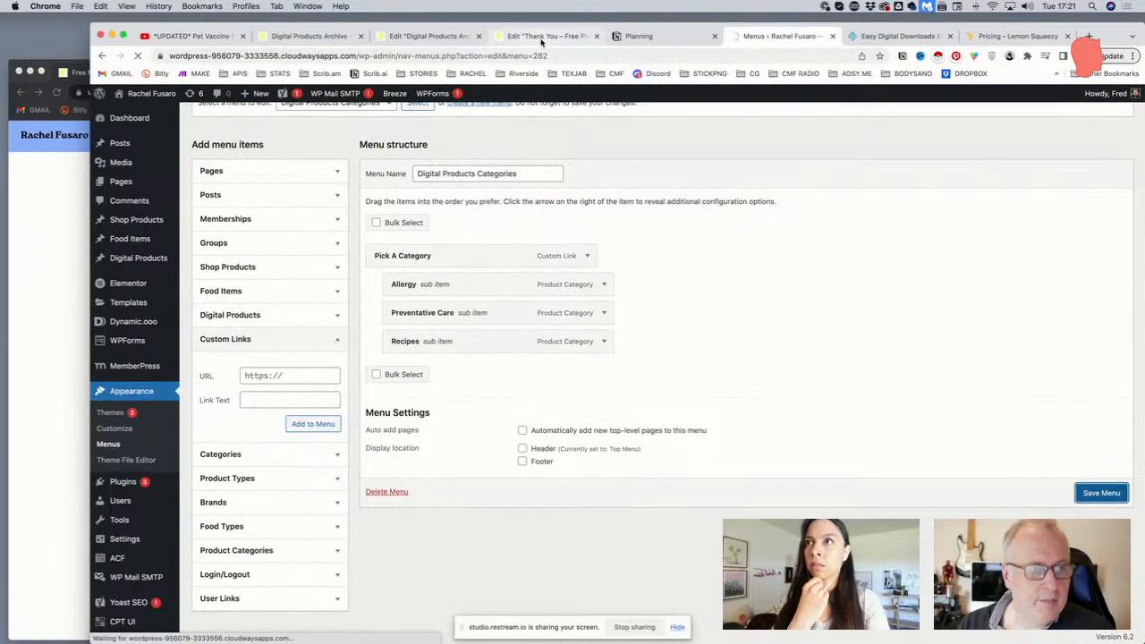
pyautogui.click(428, 37)
pyautogui.click(428, 54)
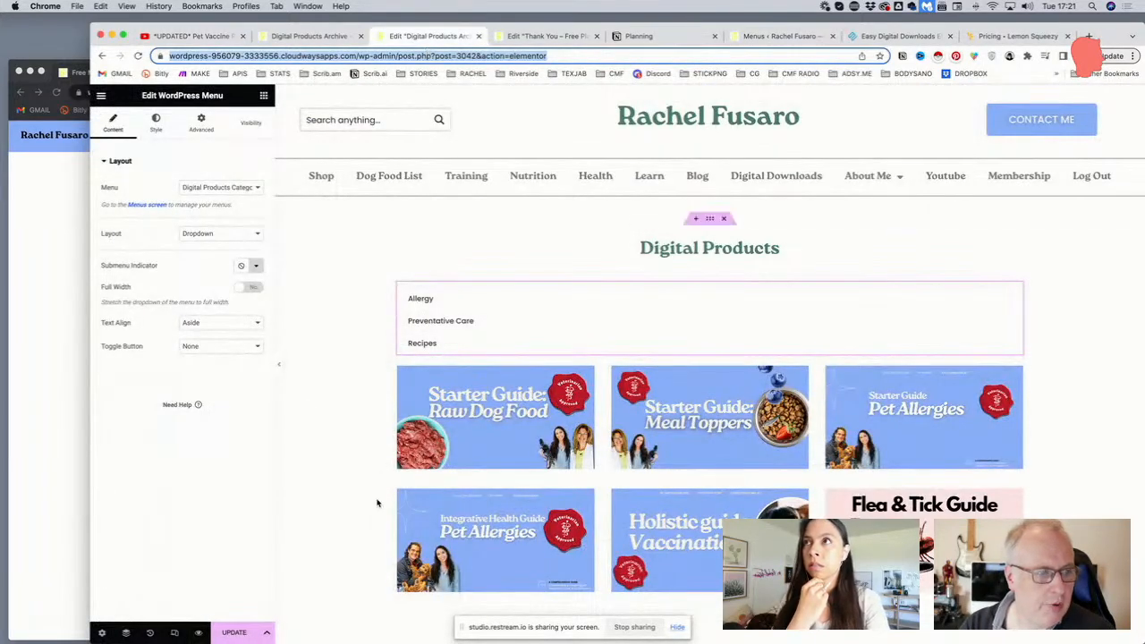
# Save the archive template, reload the editor, and select the Pick A Category menu widget
pyautogui.click(234, 632)
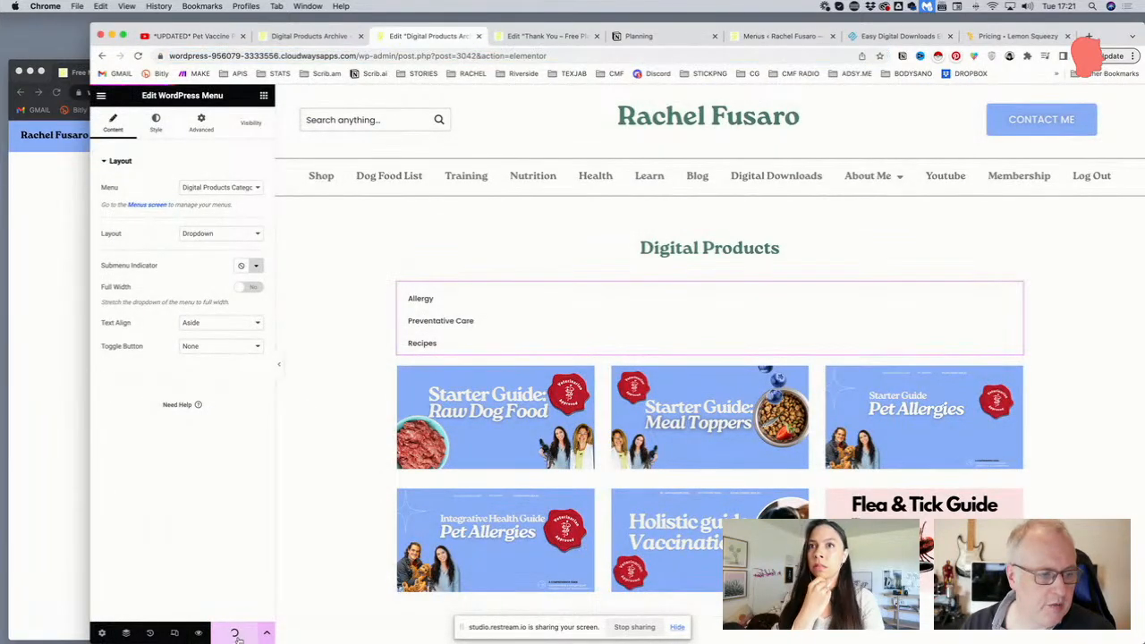
pyautogui.click(461, 55)
pyautogui.press('Return')
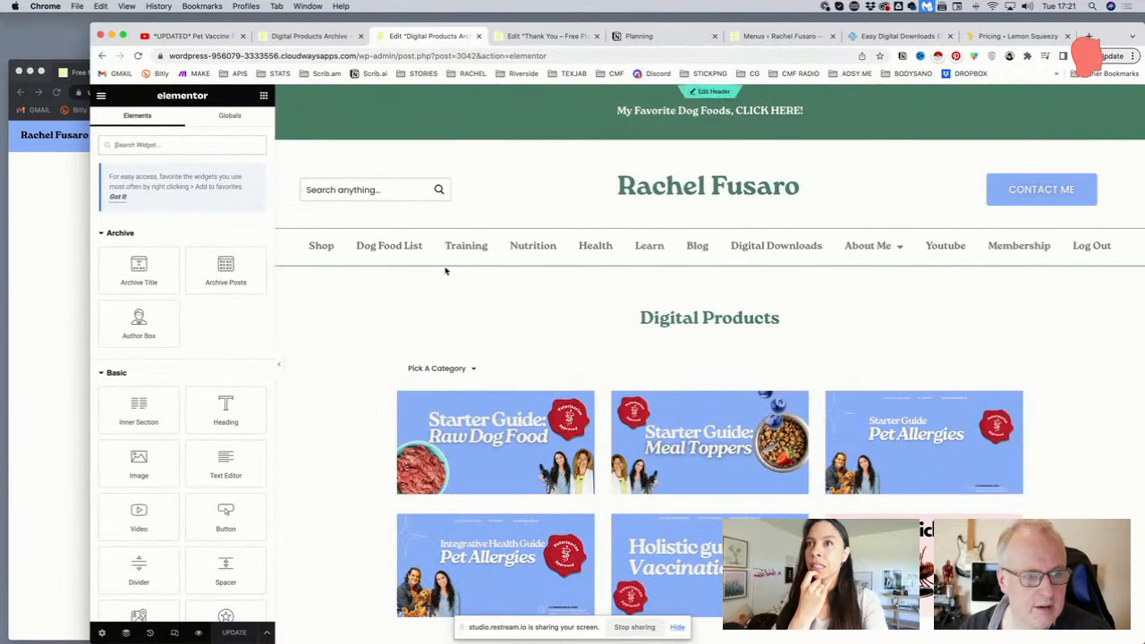
pyautogui.click(454, 374)
pyautogui.click(455, 376)
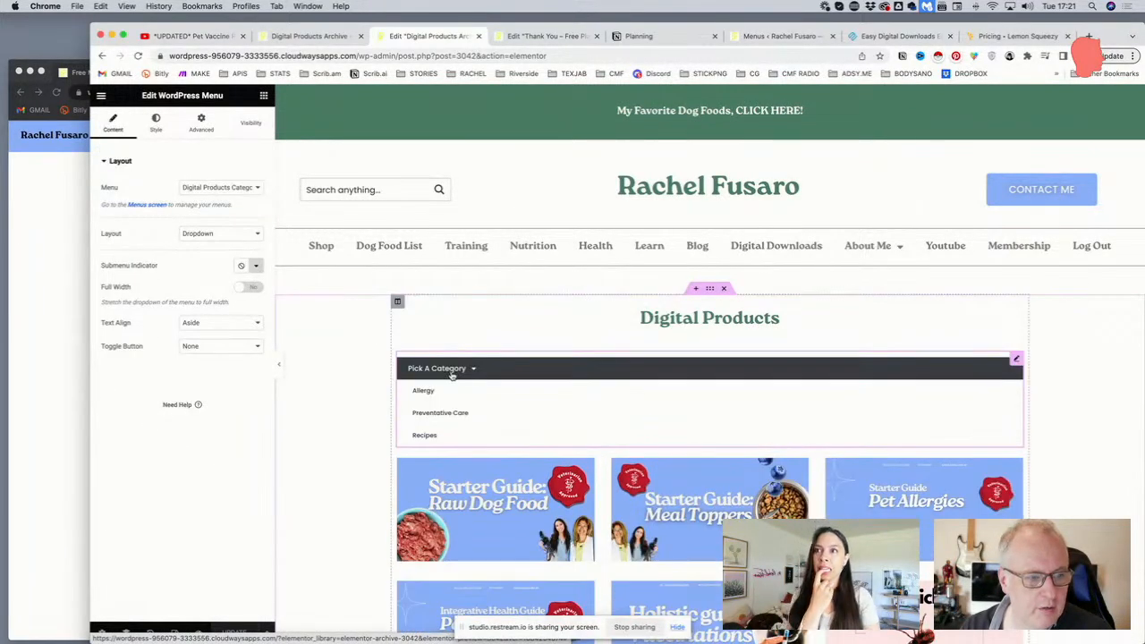
pyautogui.click(452, 374)
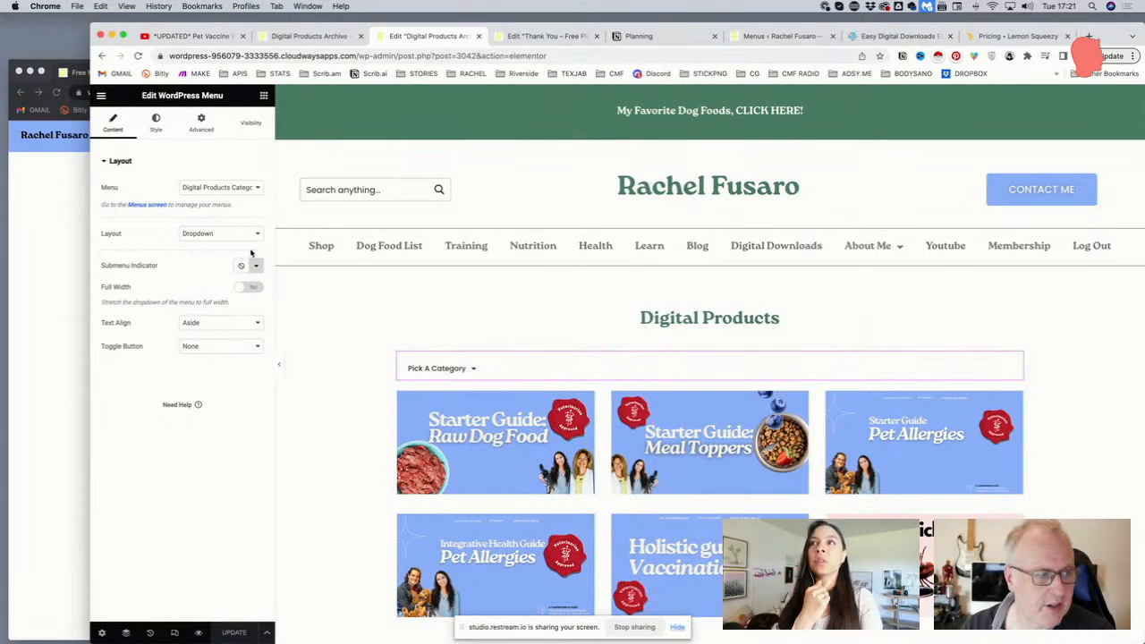
# Set the category menu's text alignment to Center and check the dropdown
pyautogui.click(211, 326)
pyautogui.click(209, 332)
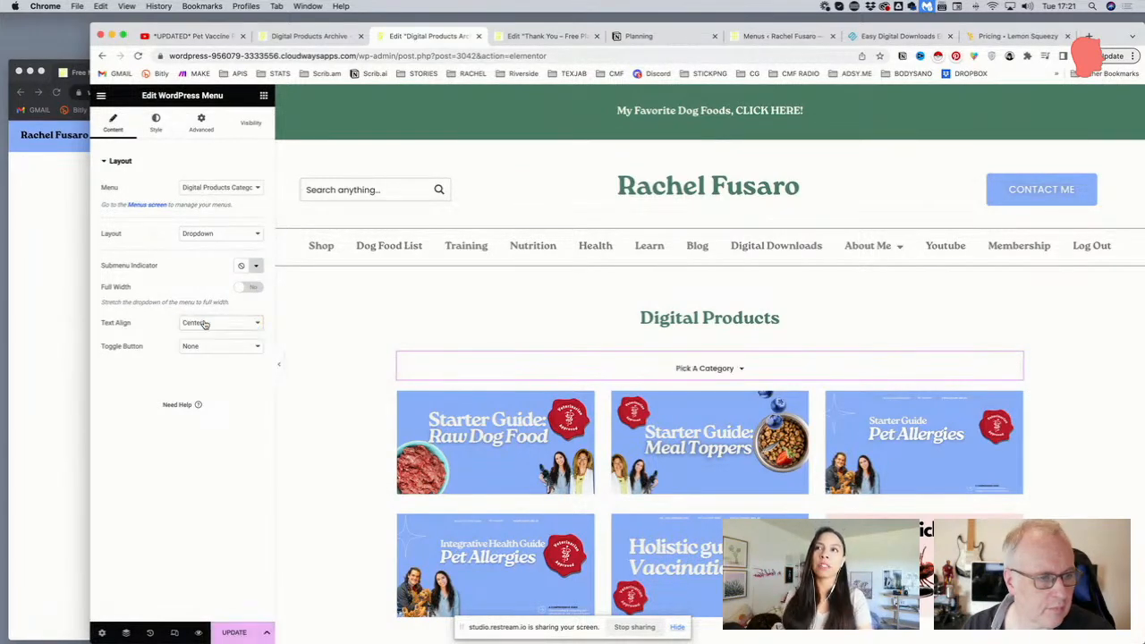
pyautogui.click(612, 377)
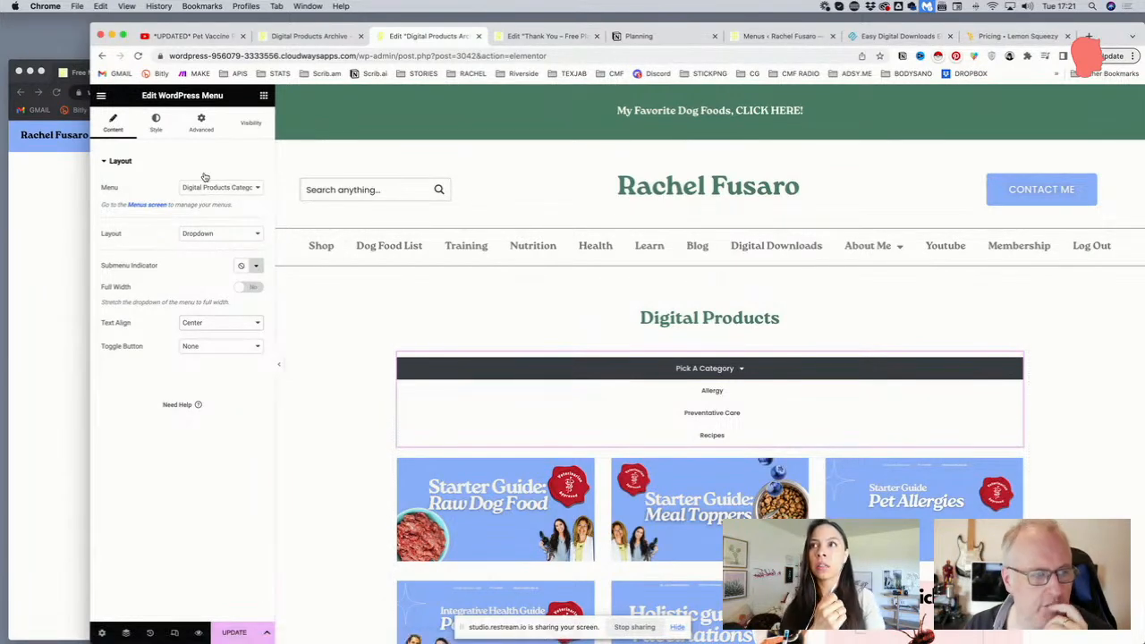
pyautogui.click(157, 125)
pyautogui.click(201, 122)
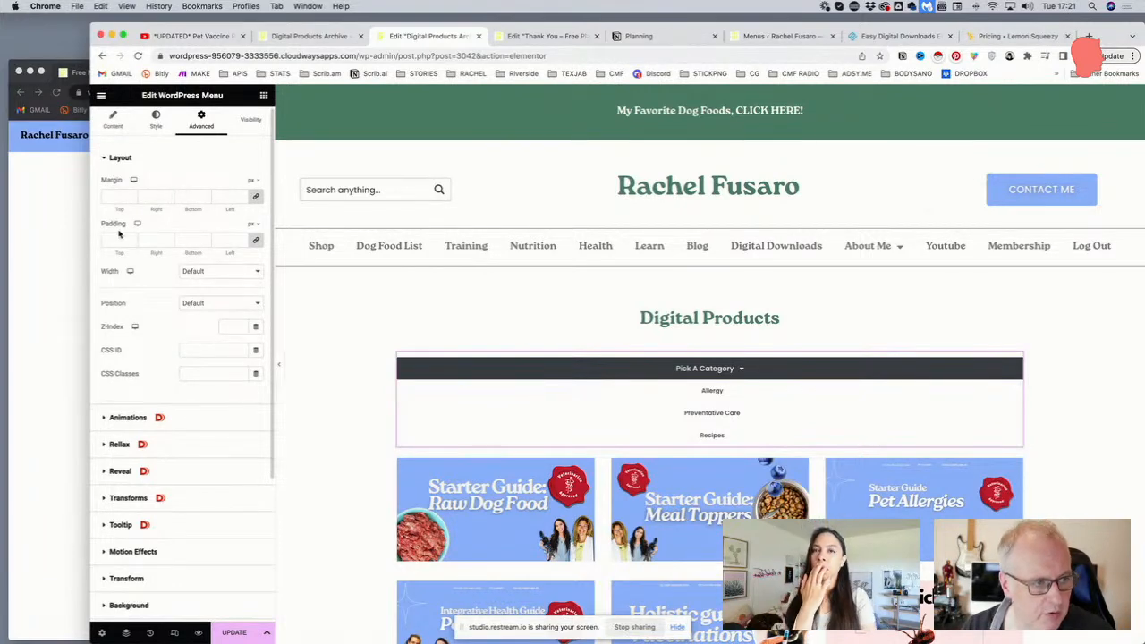
# Give the menu padding of 0 top/bottom and 100 px left and right
pyautogui.click(190, 239)
pyautogui.write('100')
pyautogui.press('Tab')
pyautogui.press('Tab')
pyautogui.write('100')
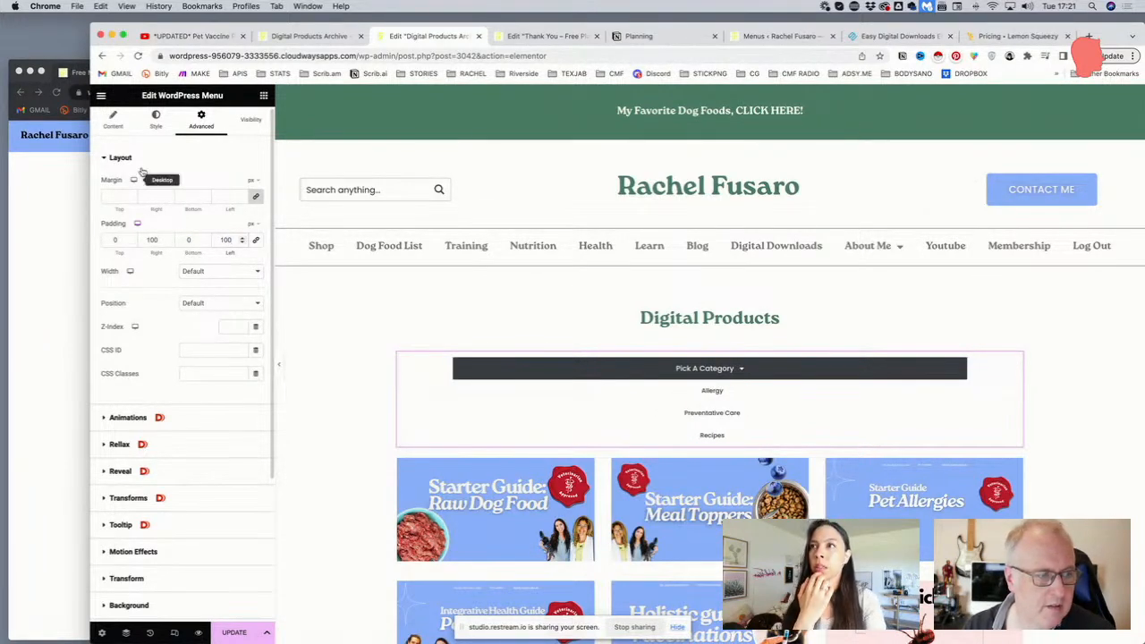
pyautogui.scroll(1, 142, 179)
pyautogui.click(154, 130)
pyautogui.scroll(-1, 172, 248)
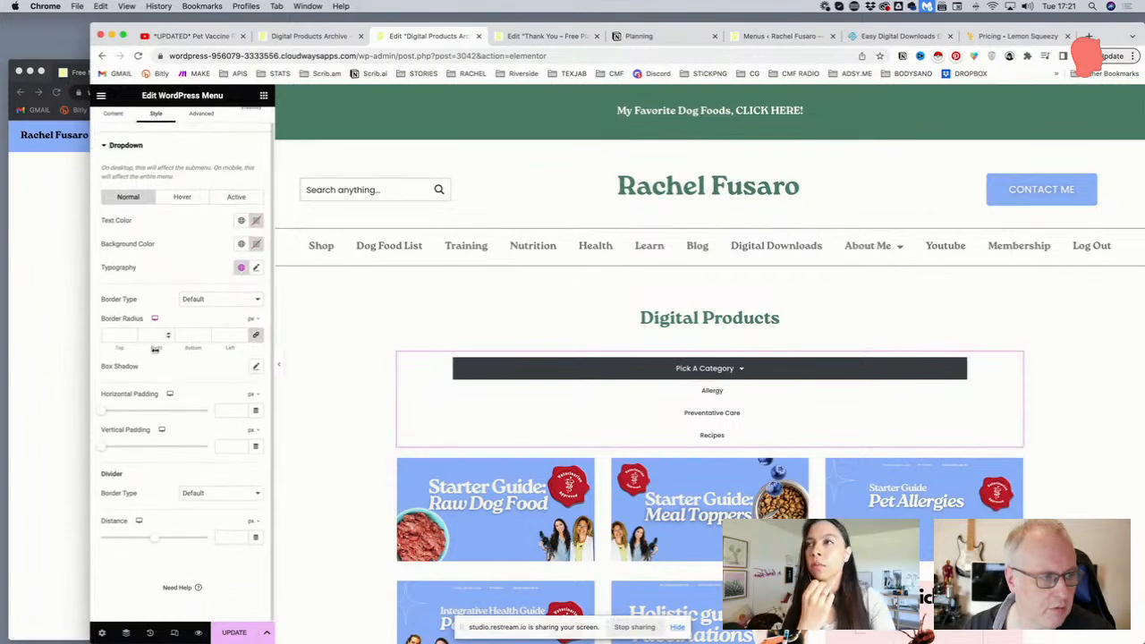
# Give the dropdown a solid 1 px border with a 5 px corner radius
pyautogui.click(204, 299)
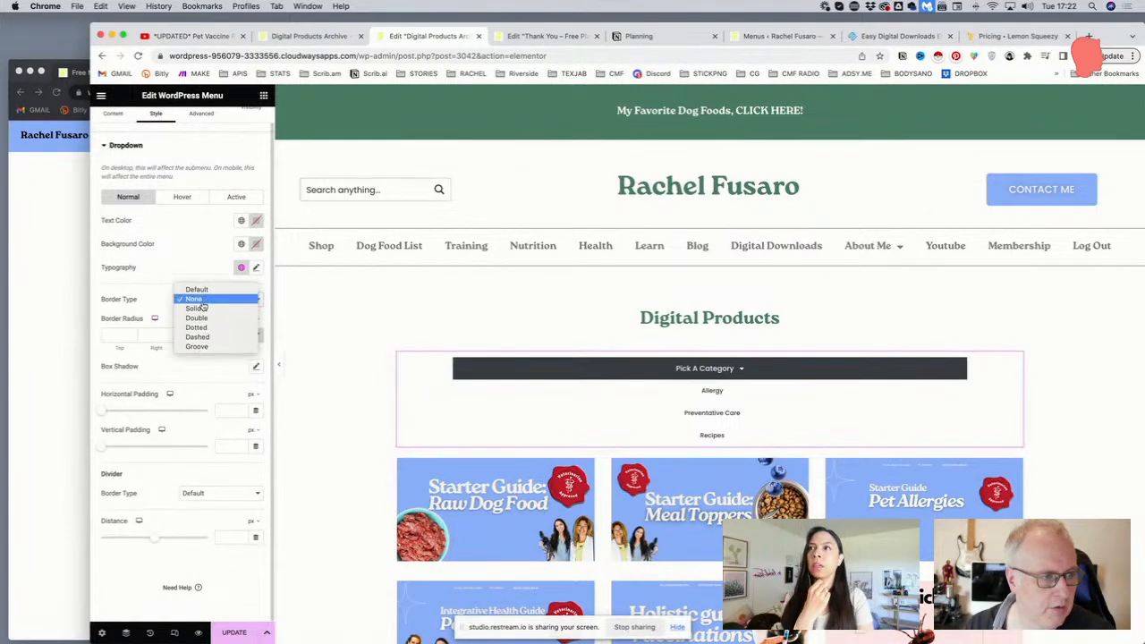
pyautogui.click(203, 309)
pyautogui.write('11')
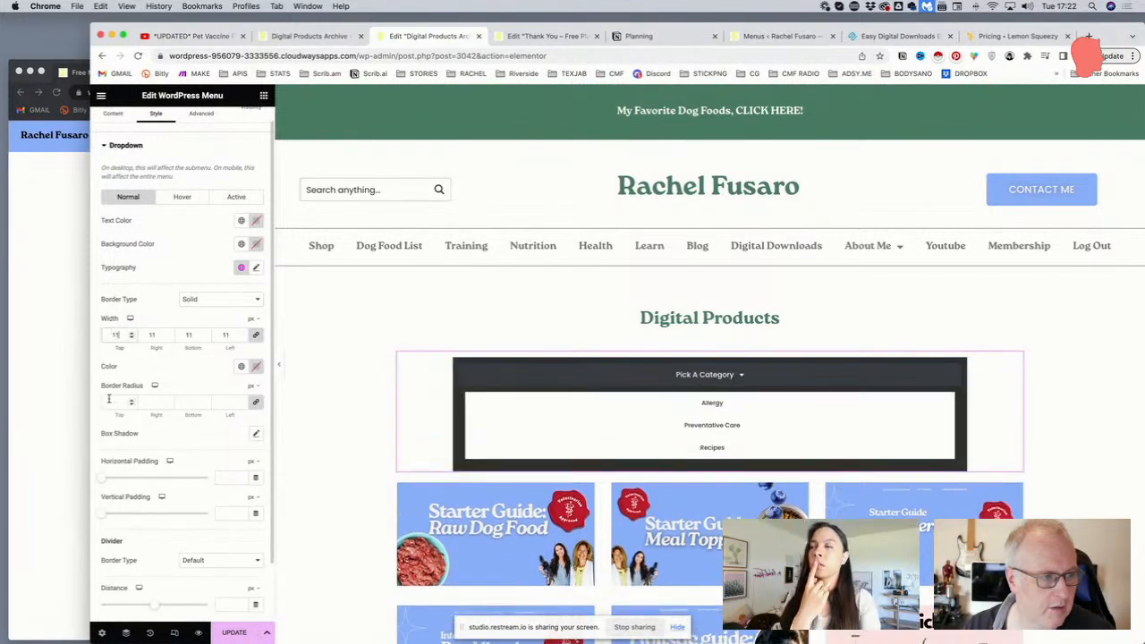
pyautogui.press('BackSpace')
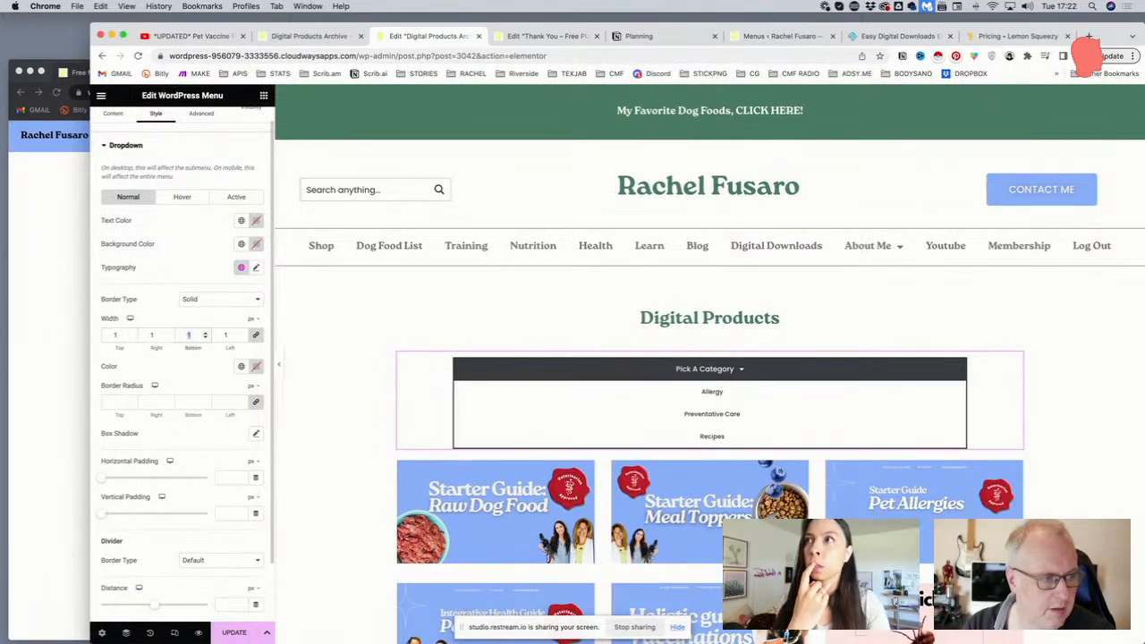
pyautogui.scroll(-1, 143, 376)
pyautogui.click(112, 391)
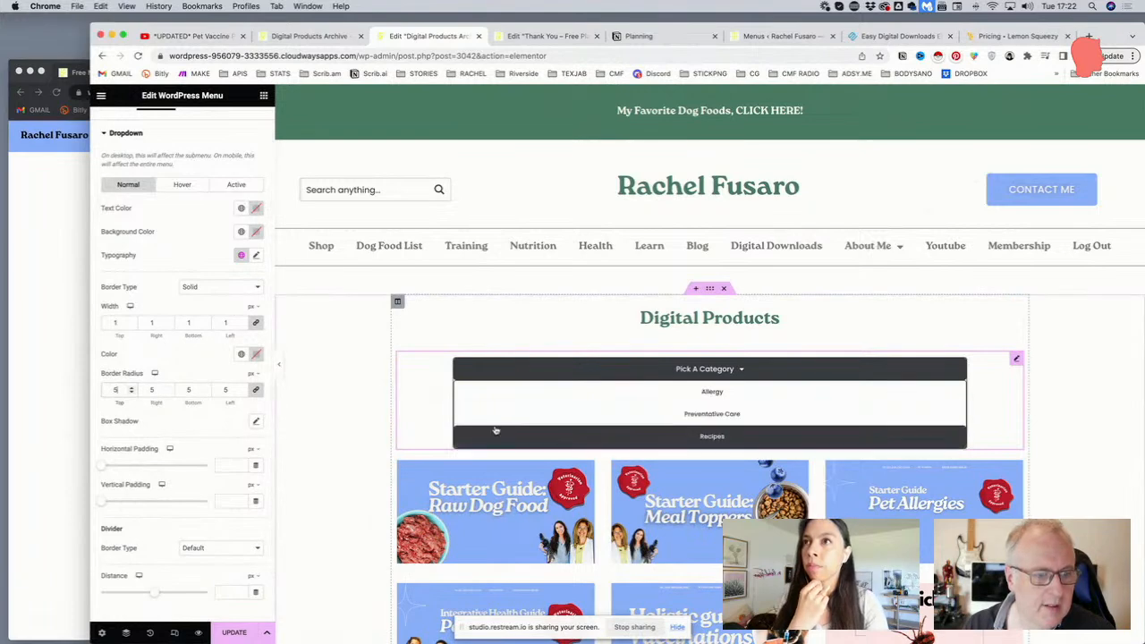
# Set the dropdown's hover background to the Accent blue global colour
pyautogui.click(181, 185)
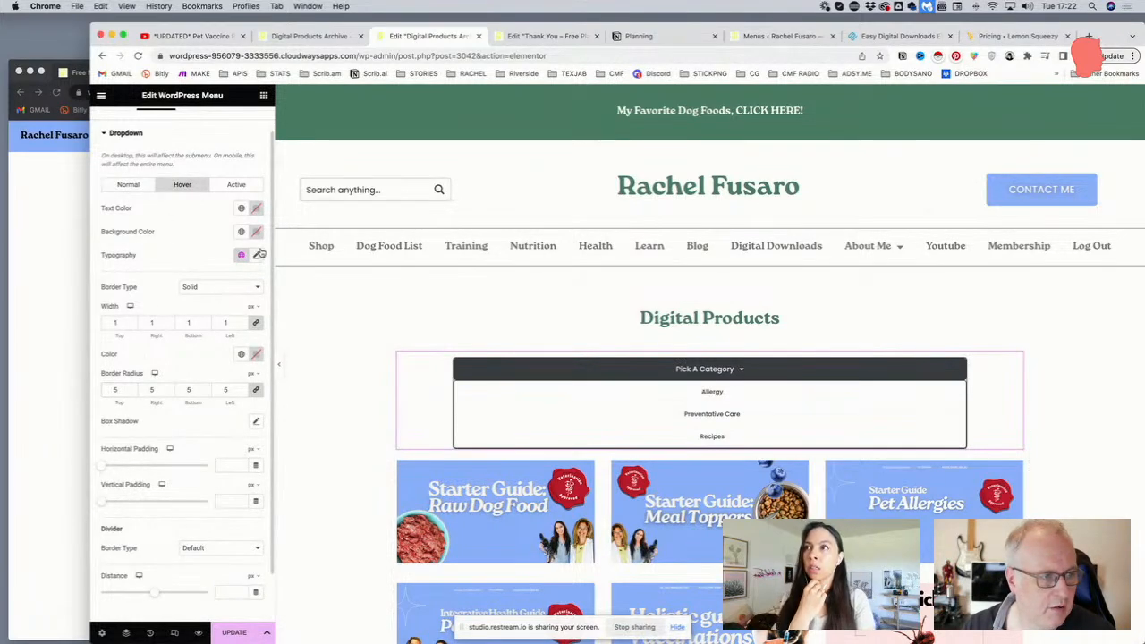
pyautogui.click(240, 231)
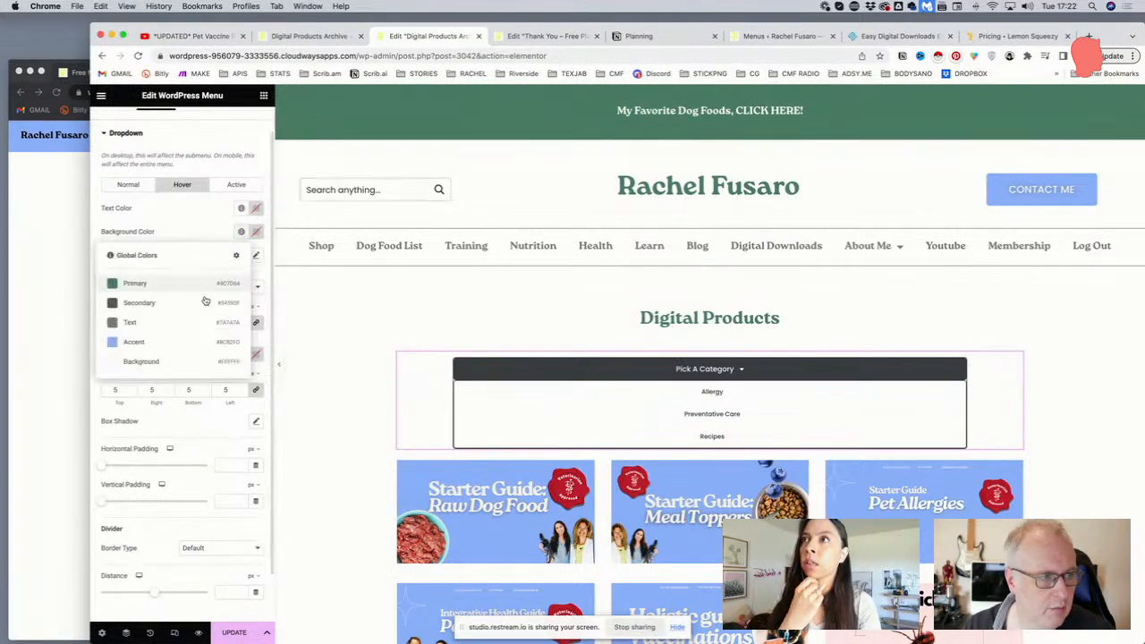
pyautogui.click(164, 338)
pyautogui.click(256, 208)
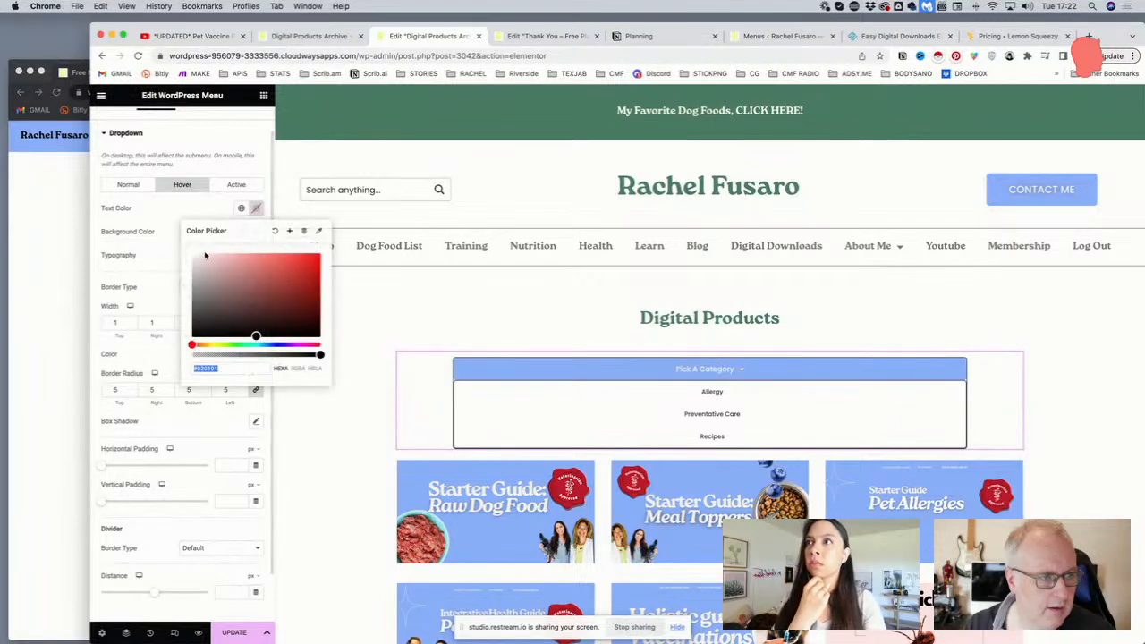
pyautogui.click(128, 207)
# Make normal item text white on the dark Secondary background, then save the page
pyautogui.click(121, 185)
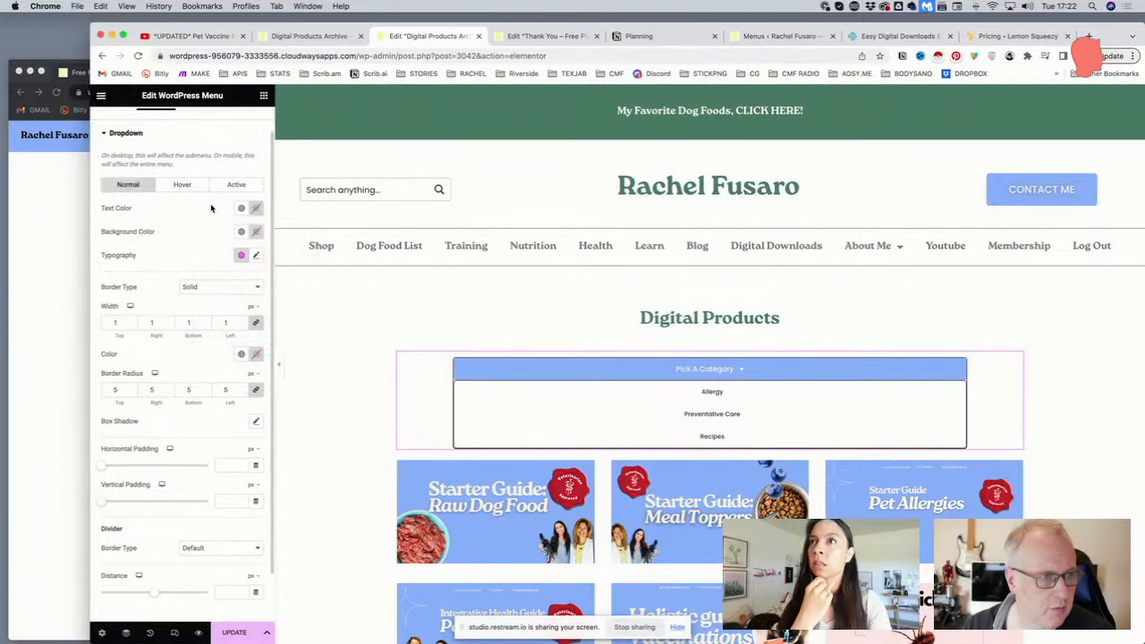
pyautogui.click(256, 209)
pyautogui.moveTo(206, 267); pyautogui.dragTo(130, 184)
pyautogui.click(147, 206)
pyautogui.click(237, 233)
pyautogui.click(169, 302)
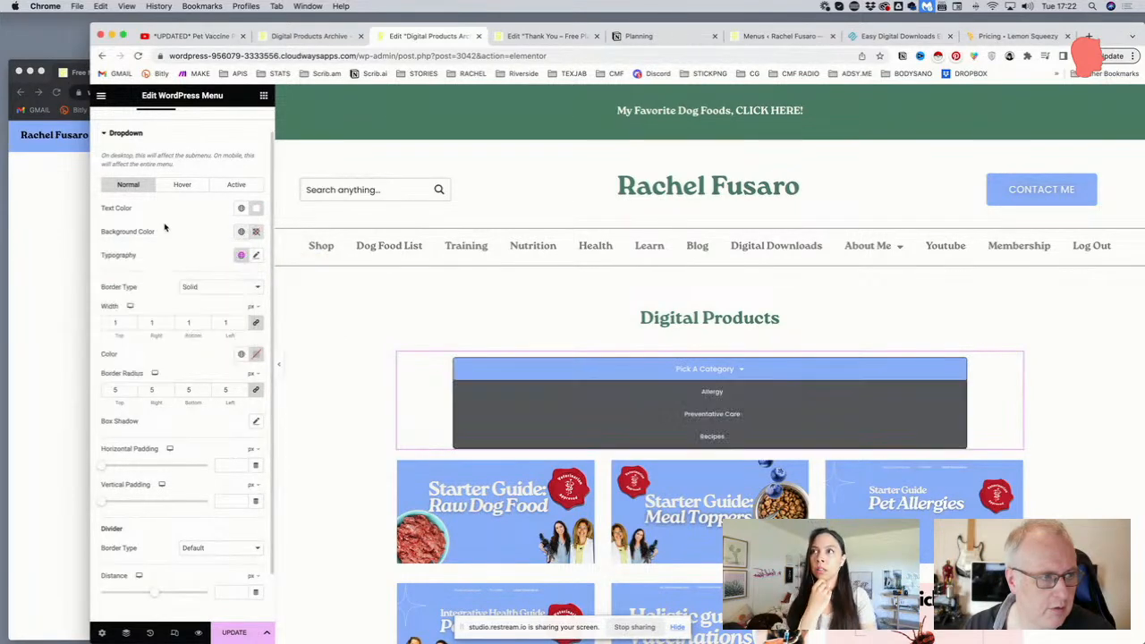
pyautogui.click(234, 632)
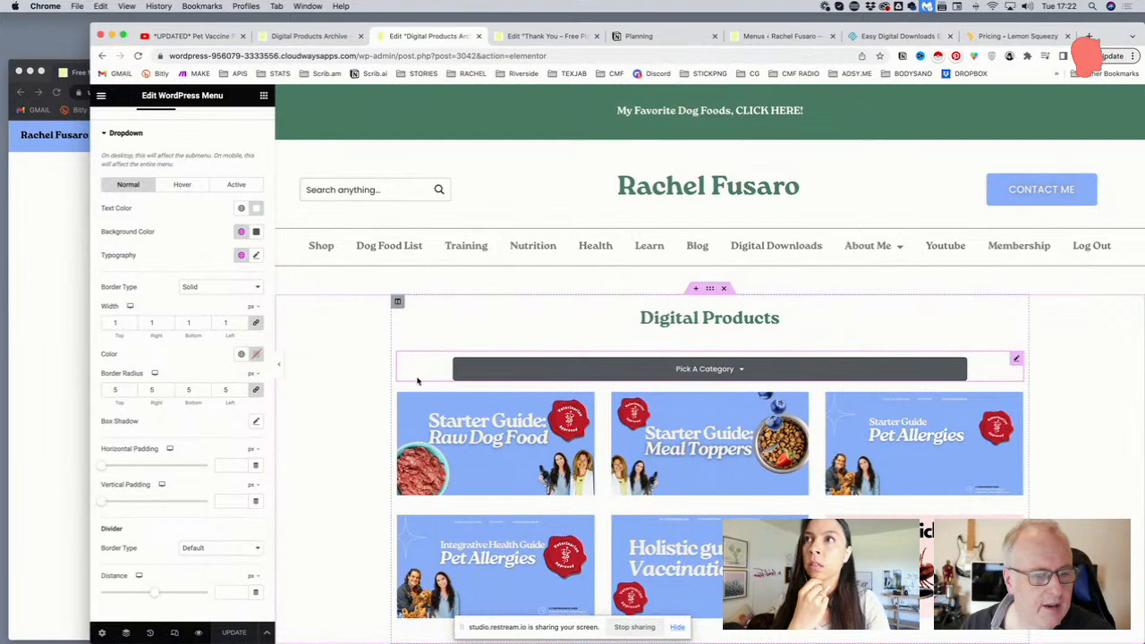
pyautogui.click(175, 633)
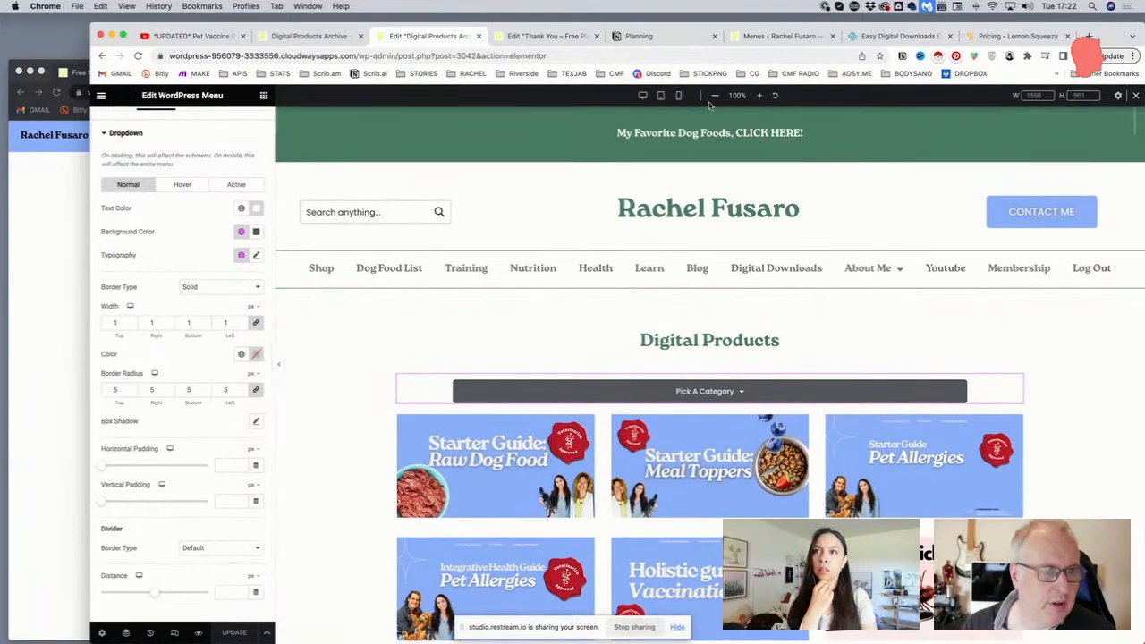
# In mobile view, reset the Pick A Category menu's padding to 0 on all sides
pyautogui.click(679, 95)
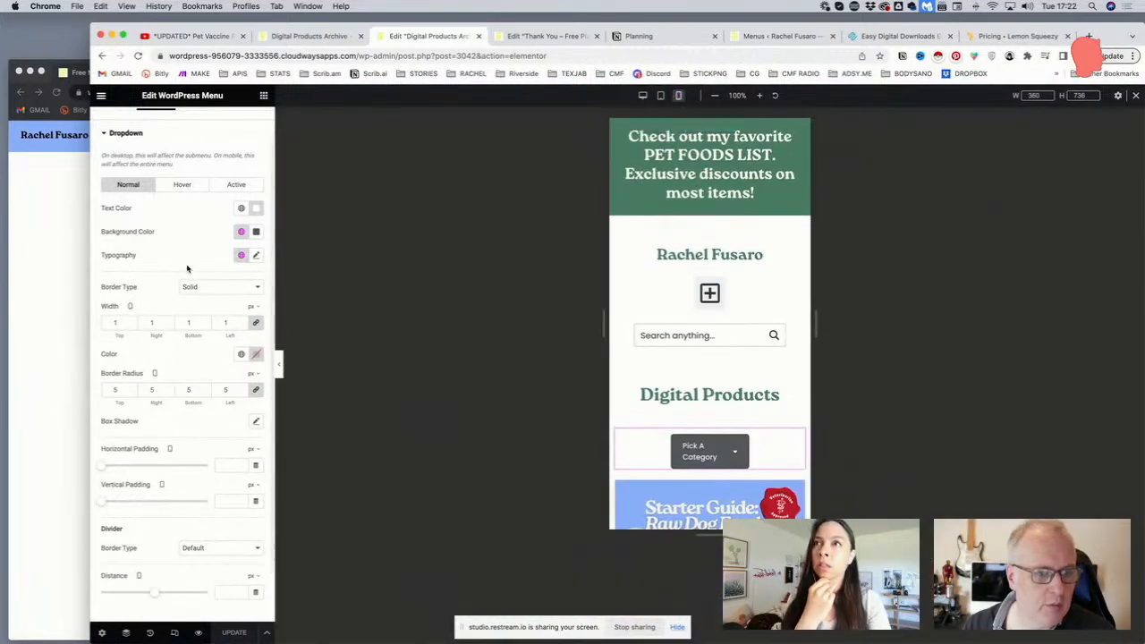
pyautogui.scroll(2, 184, 166)
pyautogui.click(200, 123)
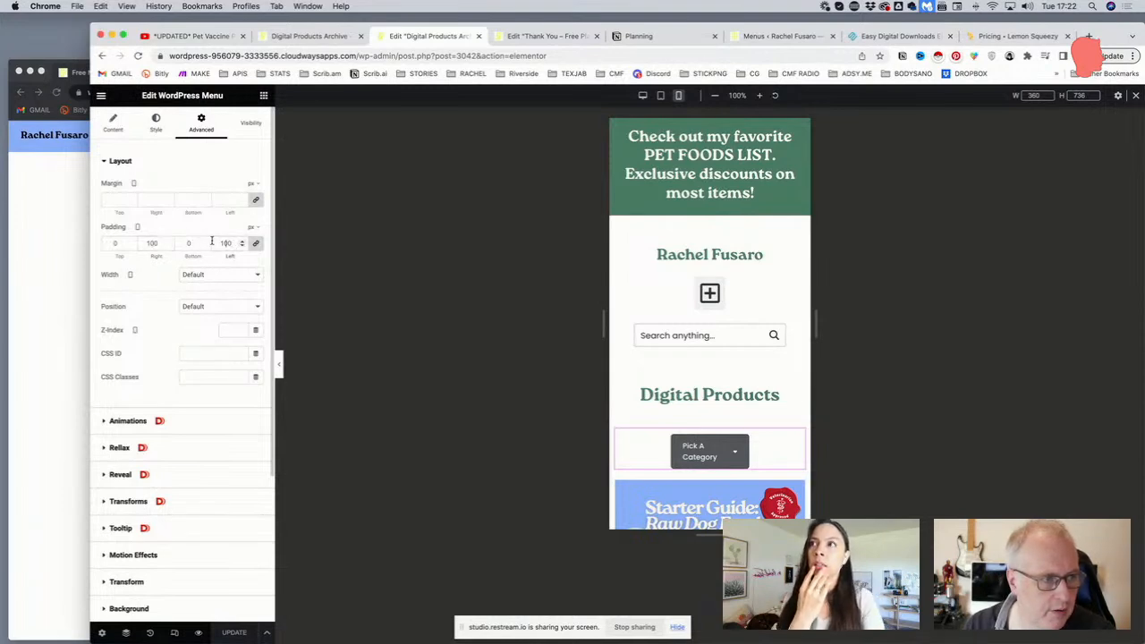
pyautogui.click(255, 243)
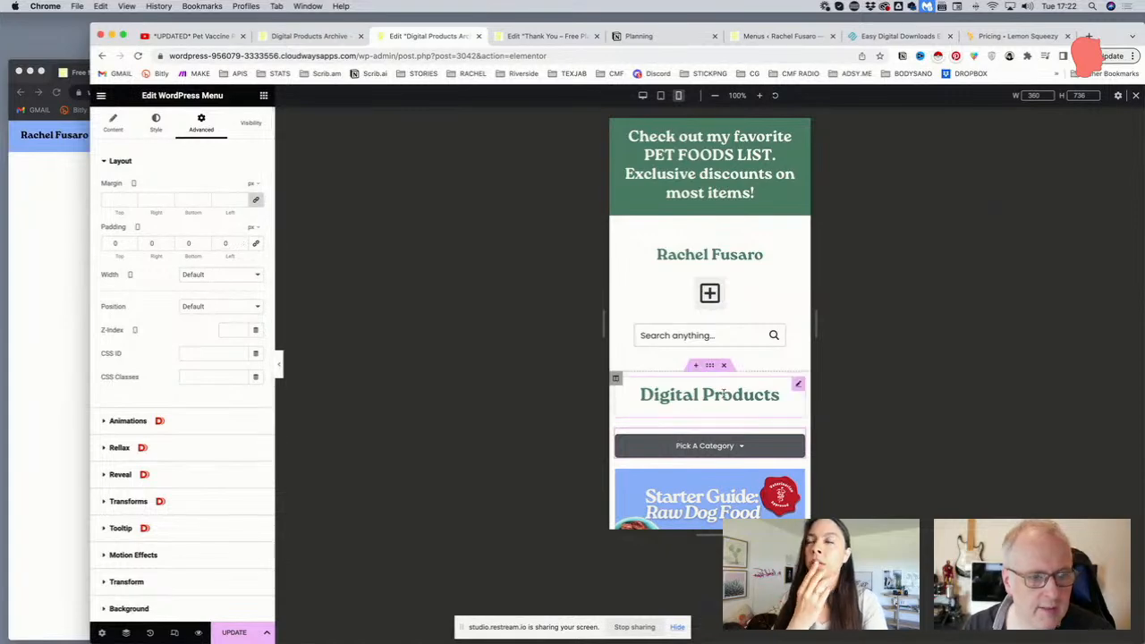
pyautogui.scroll(-2, 769, 376)
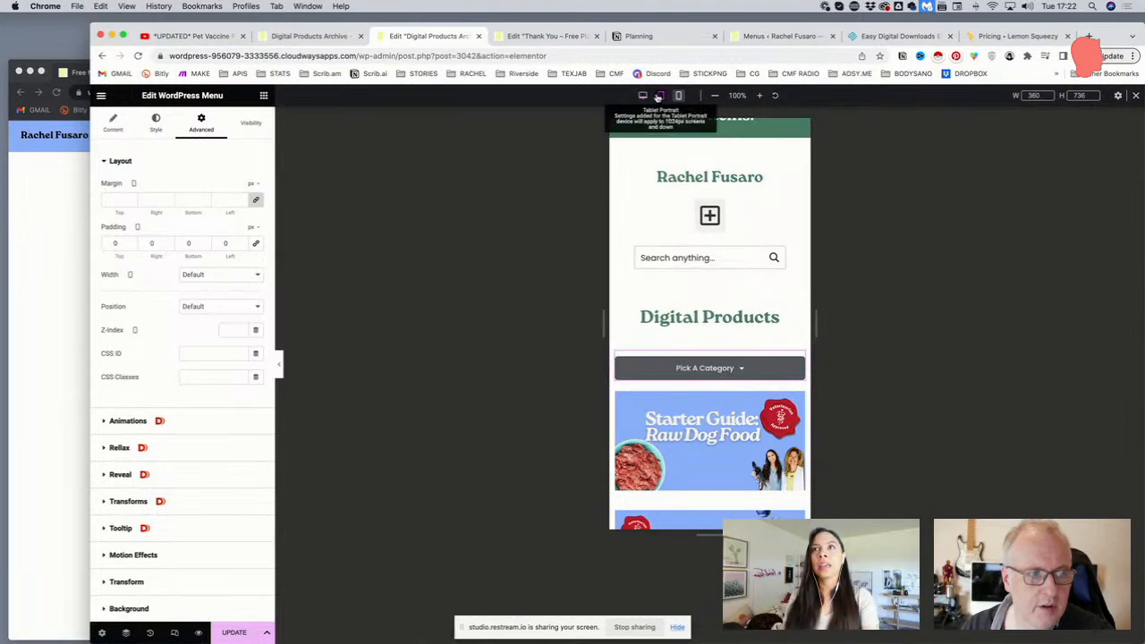
pyautogui.click(659, 95)
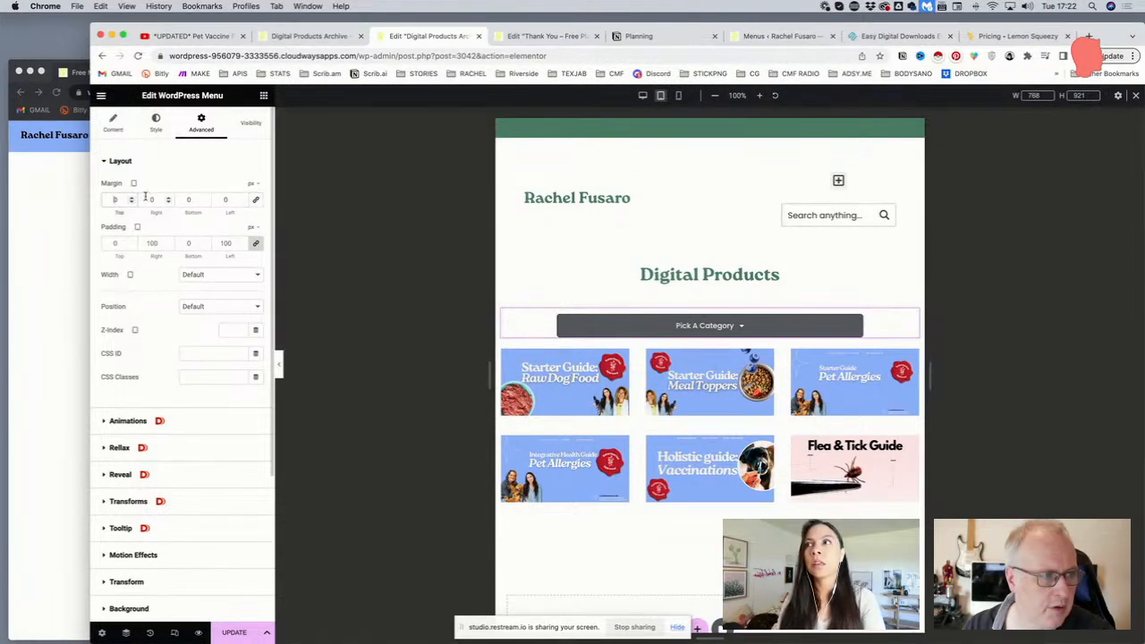
# In tablet view, set the menu's top and bottom margin to 20 px
pyautogui.write('2')
pyautogui.click(185, 200)
pyautogui.write('2')
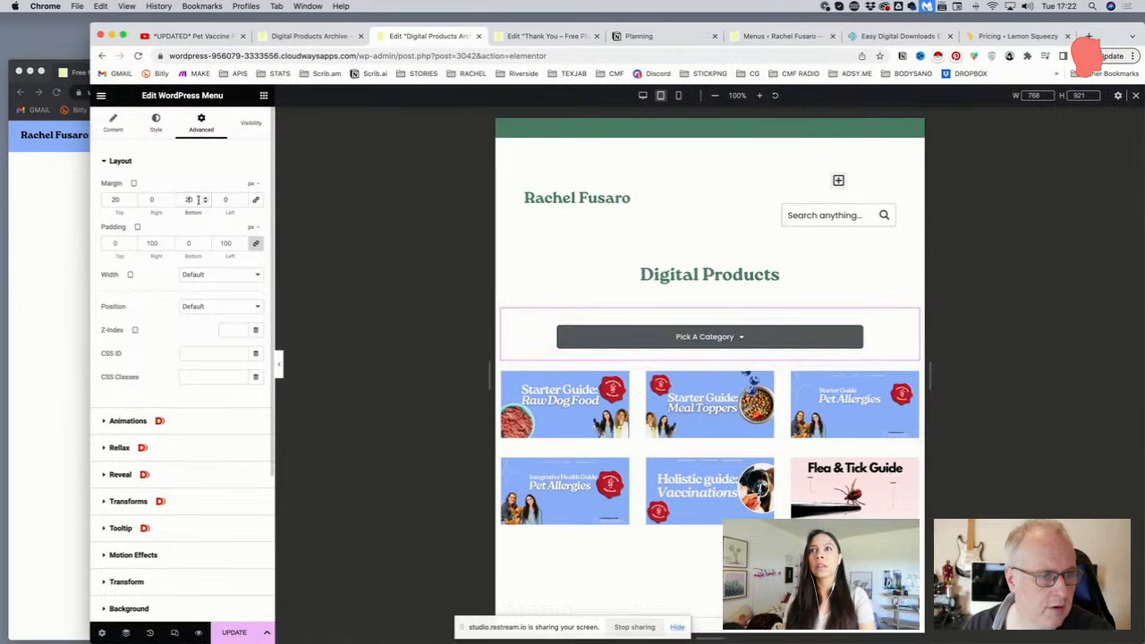
pyautogui.click(678, 94)
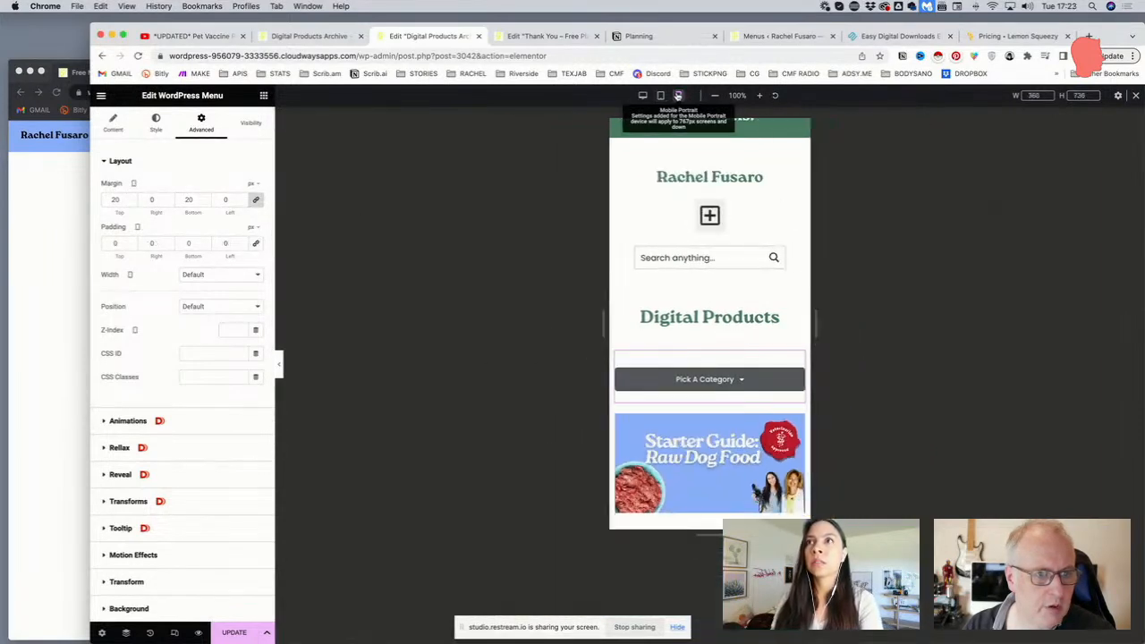
# In desktop view, set top and bottom margin to 20 px, keeping right margin 0
pyautogui.click(642, 95)
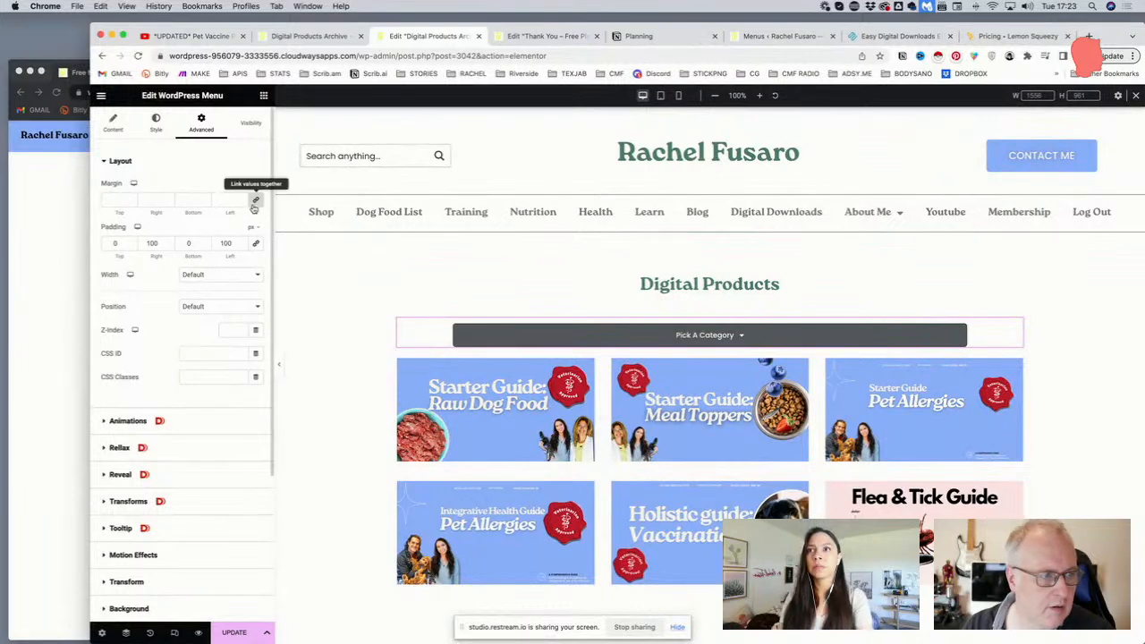
pyautogui.click(146, 200)
pyautogui.write('20')
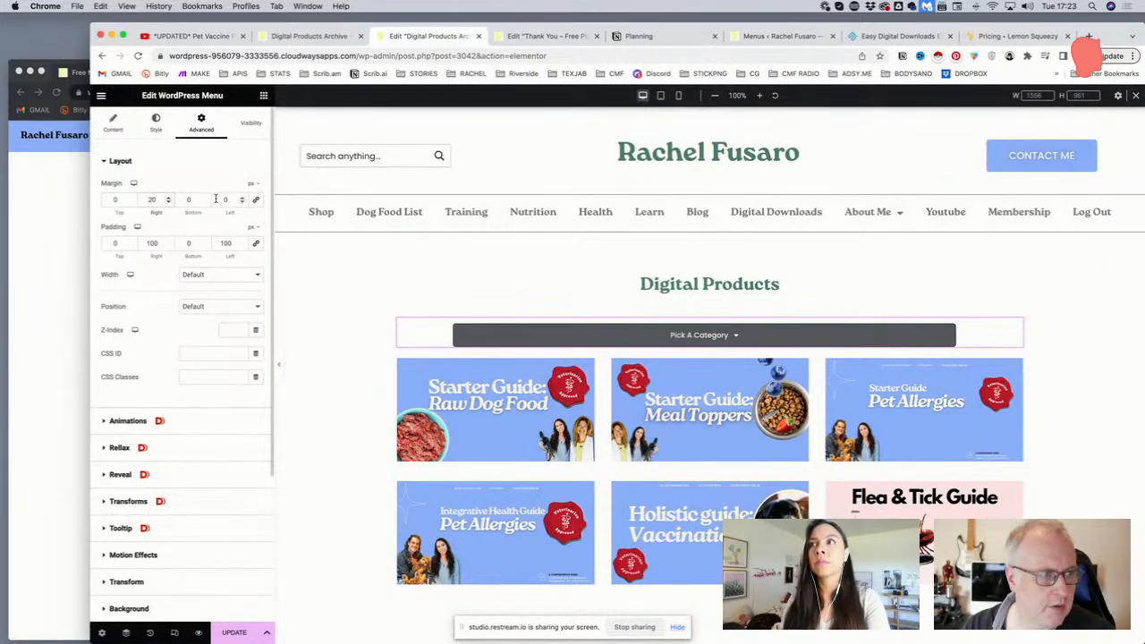
pyautogui.press('BackSpace')
pyautogui.press('BackSpace')
pyautogui.click(116, 201)
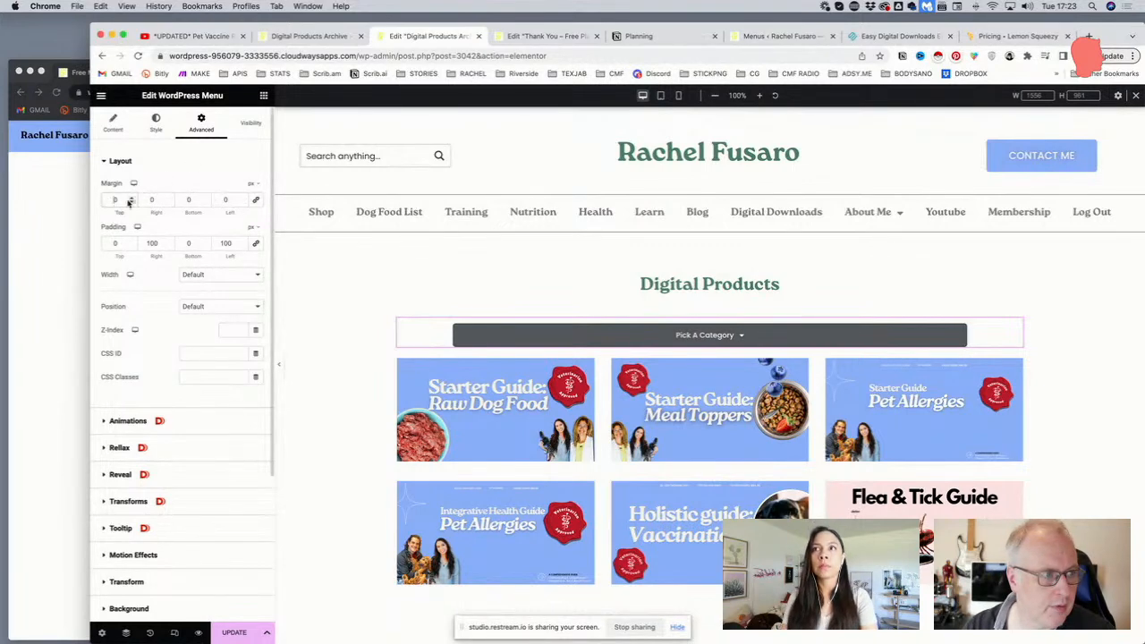
pyautogui.write('20')
pyautogui.click(188, 201)
pyautogui.write('20')
# Save the page changes and view the live Digital Products archive page
pyautogui.click(238, 634)
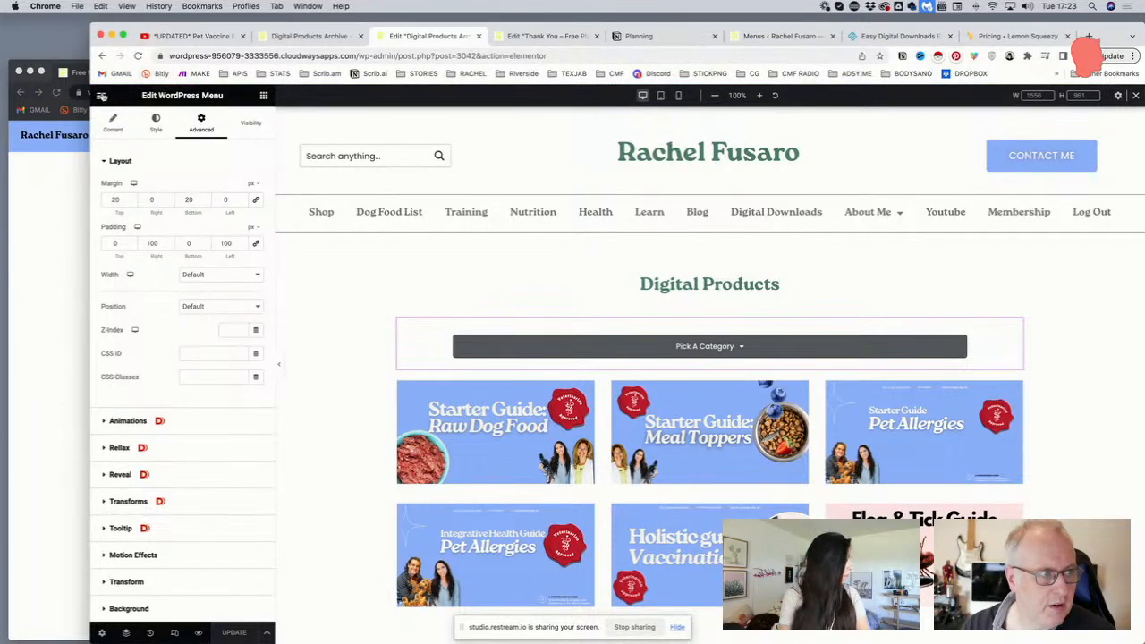
pyautogui.click(102, 95)
pyautogui.click(156, 292)
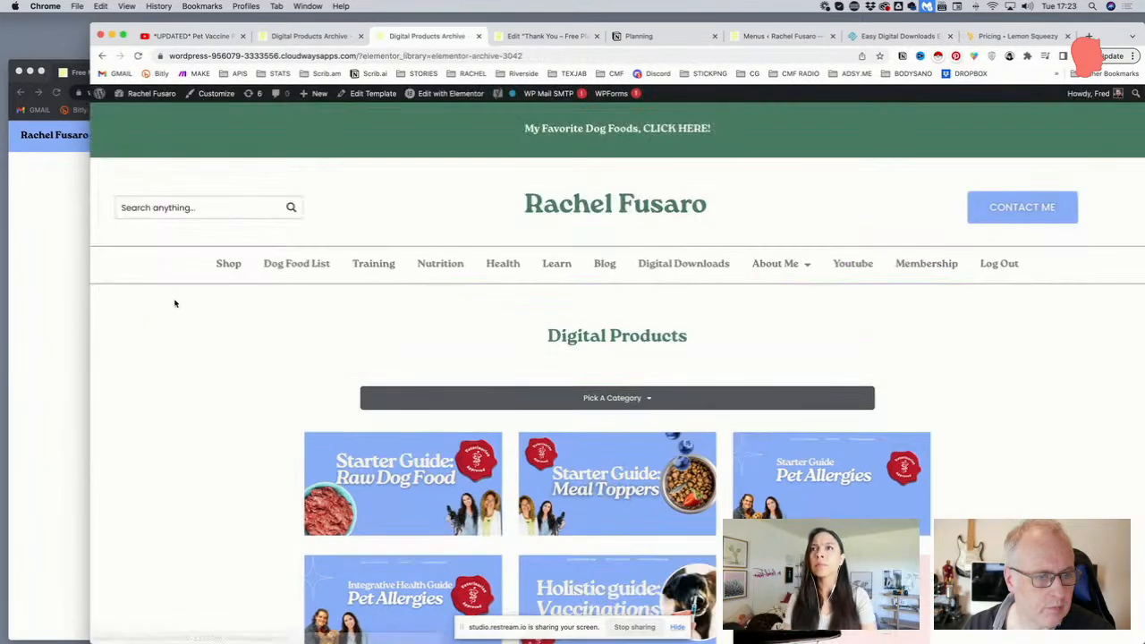
# Filter the live archive to Preventative Care and open the Flea & Tick Guide product
pyautogui.click(640, 399)
pyautogui.scroll(-2, 616, 402)
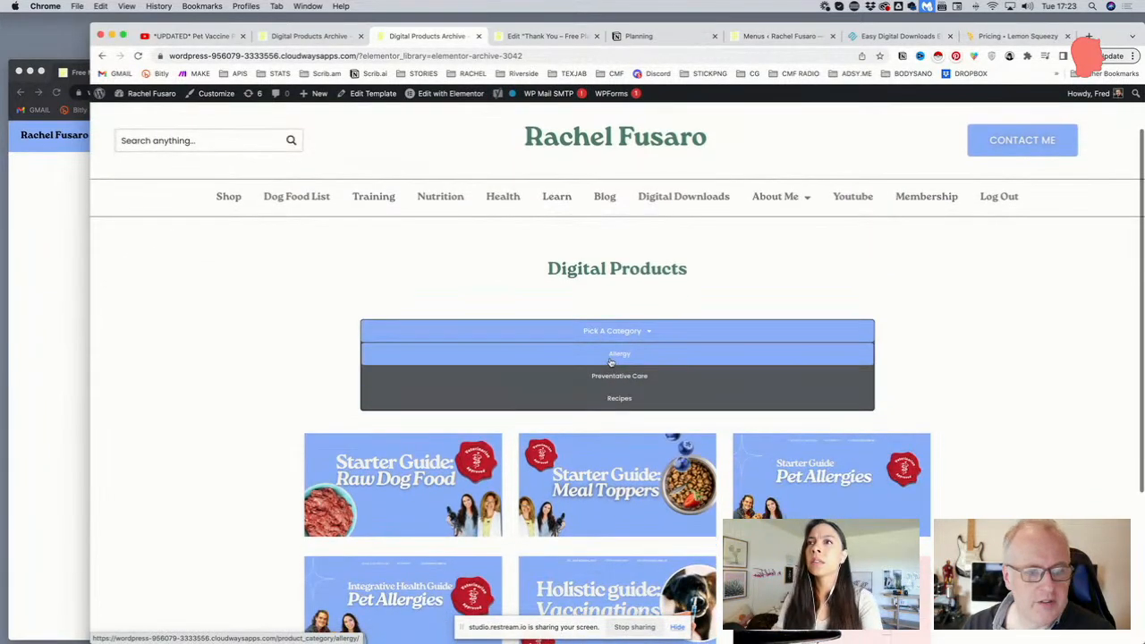
pyautogui.click(632, 331)
pyautogui.click(618, 398)
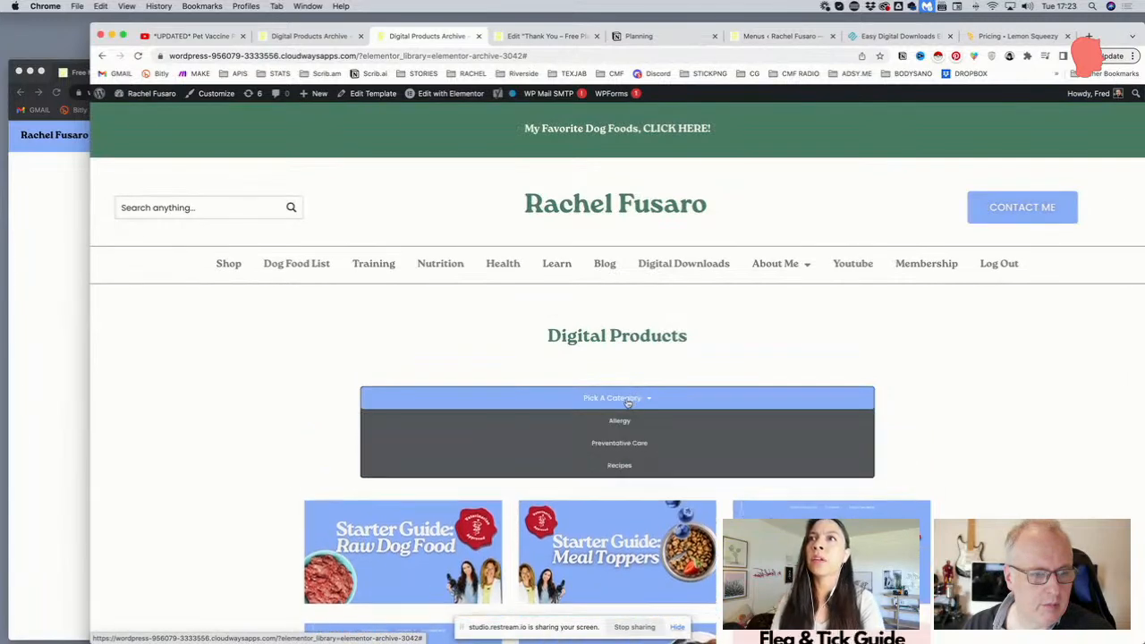
pyautogui.click(613, 442)
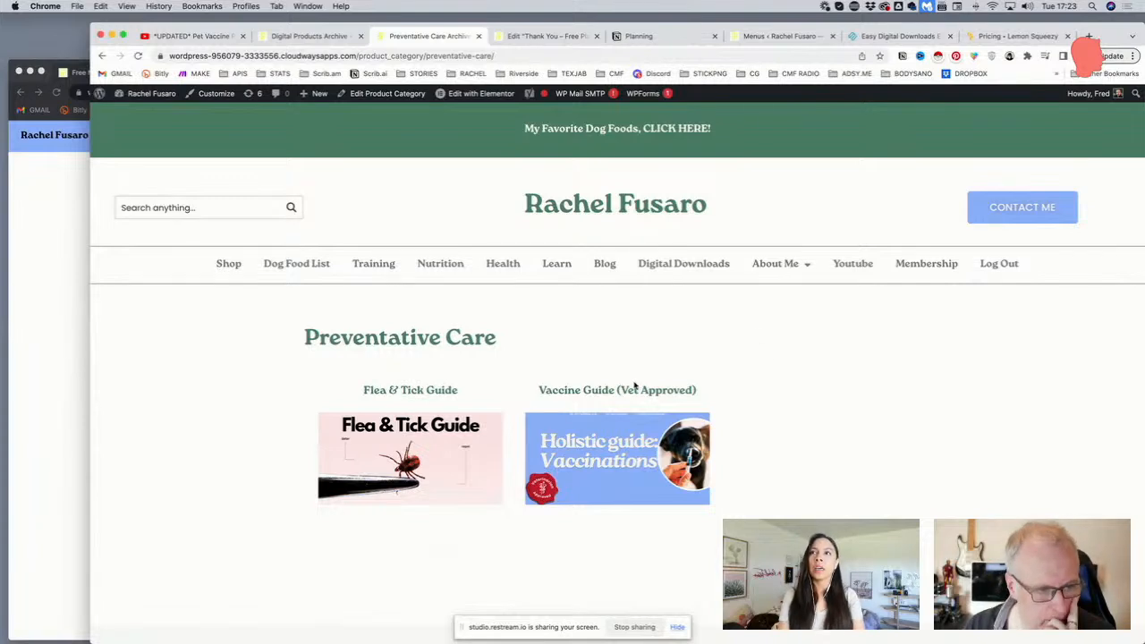
pyautogui.click(419, 426)
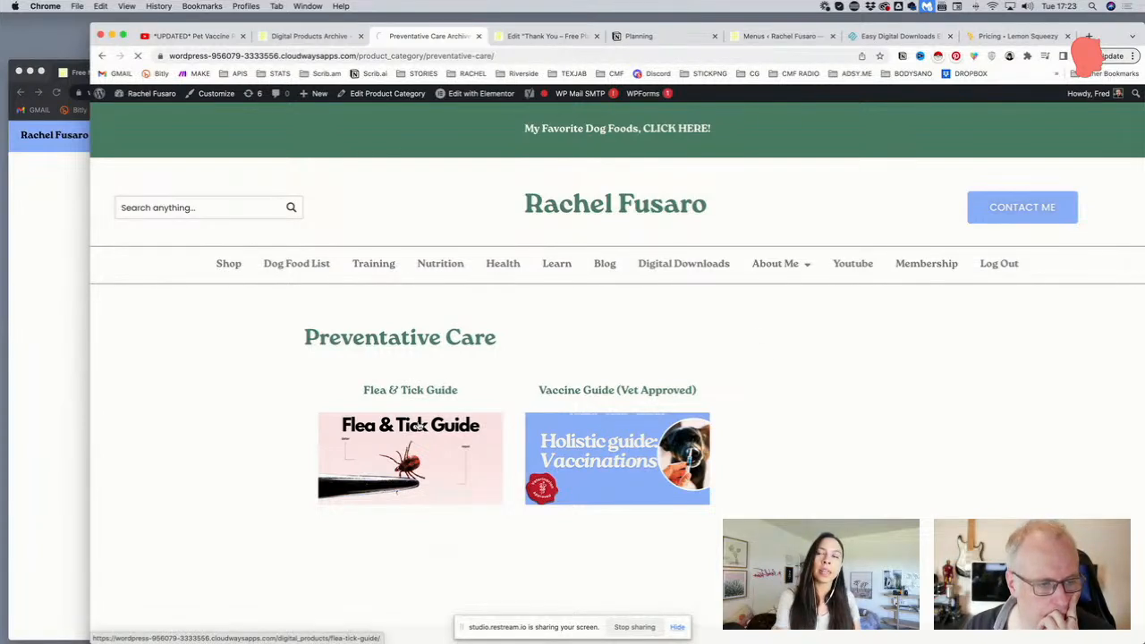
# Search the site for 'flee', then go to the admin Dashboard from the site menu
pyautogui.scroll(-5, 427, 417)
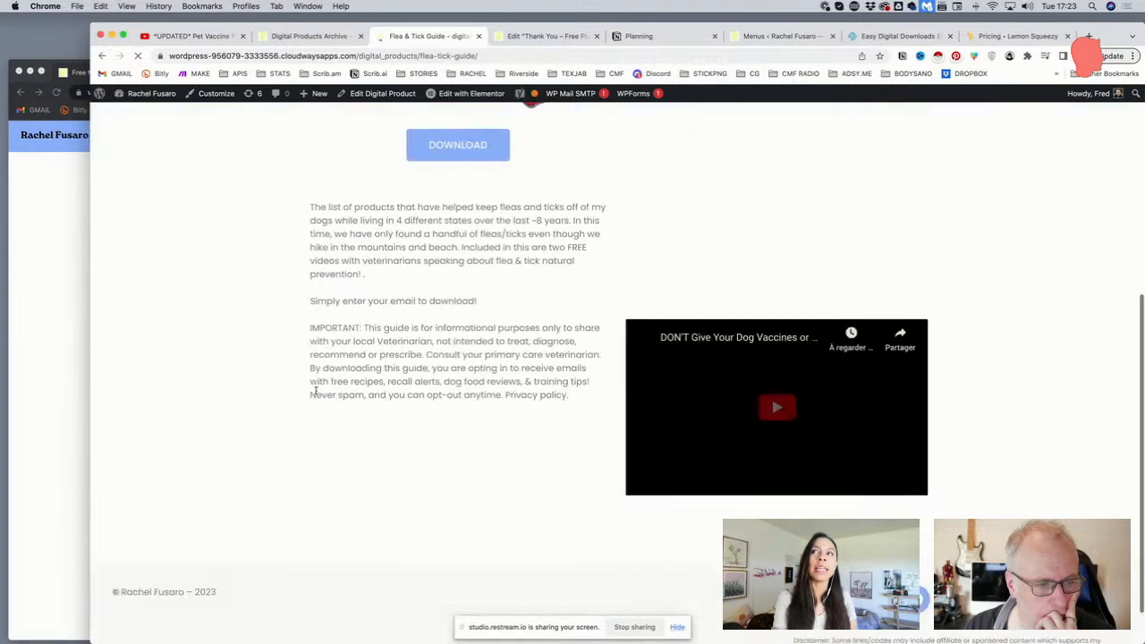
pyautogui.scroll(5, 311, 388)
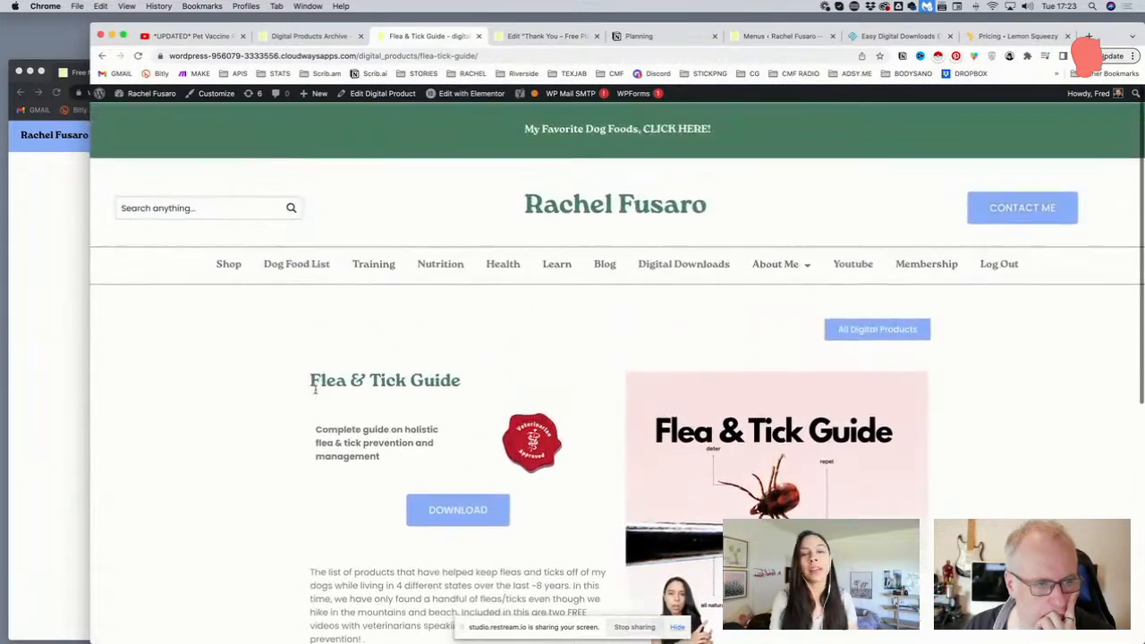
pyautogui.click(218, 207)
pyautogui.write('flee')
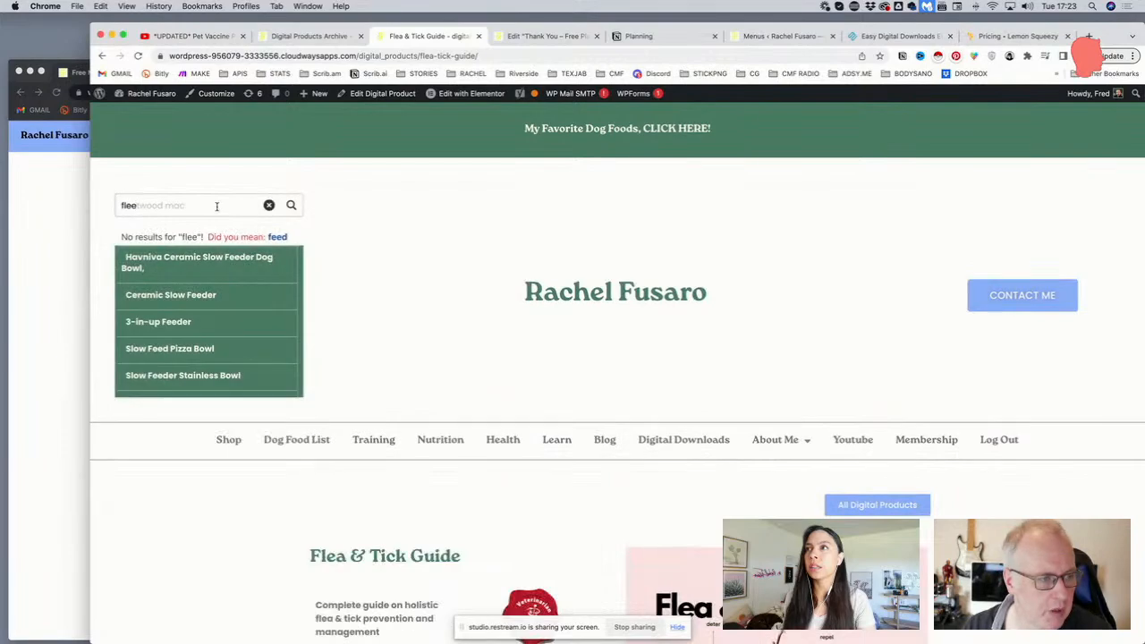
pyautogui.click(386, 236)
pyautogui.moveTo(143, 93)
pyautogui.click(154, 115)
# Open the All Search form's settings in Ajax Search Pro
pyautogui.scroll(-10, 307, 146)
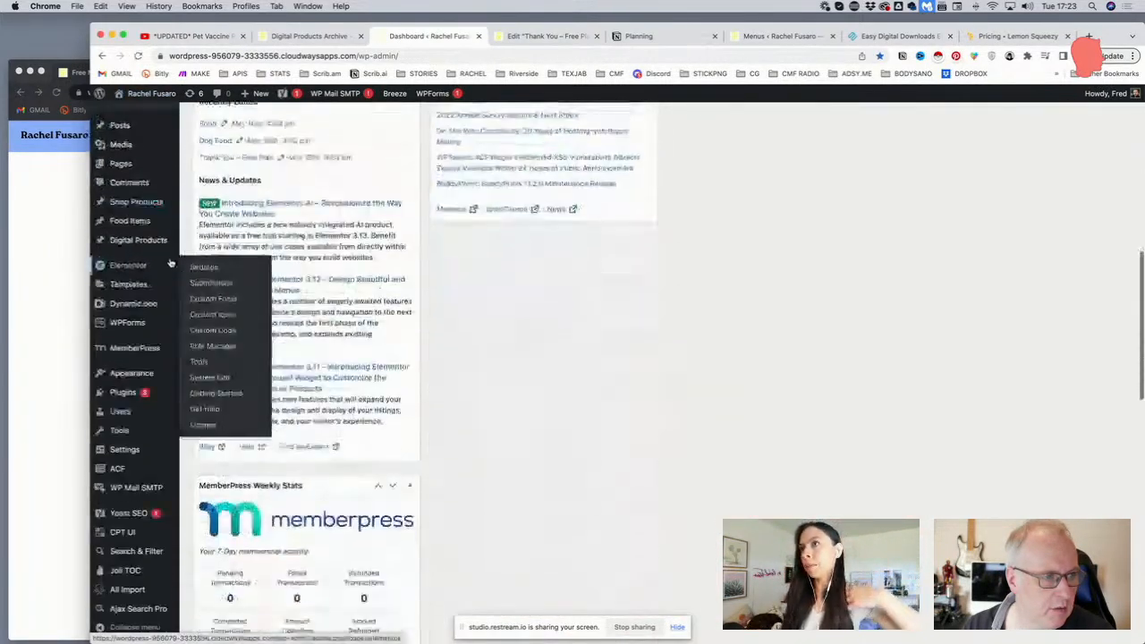
pyautogui.moveTo(145, 380)
pyautogui.scroll(-3, 145, 385)
pyautogui.moveTo(130, 552)
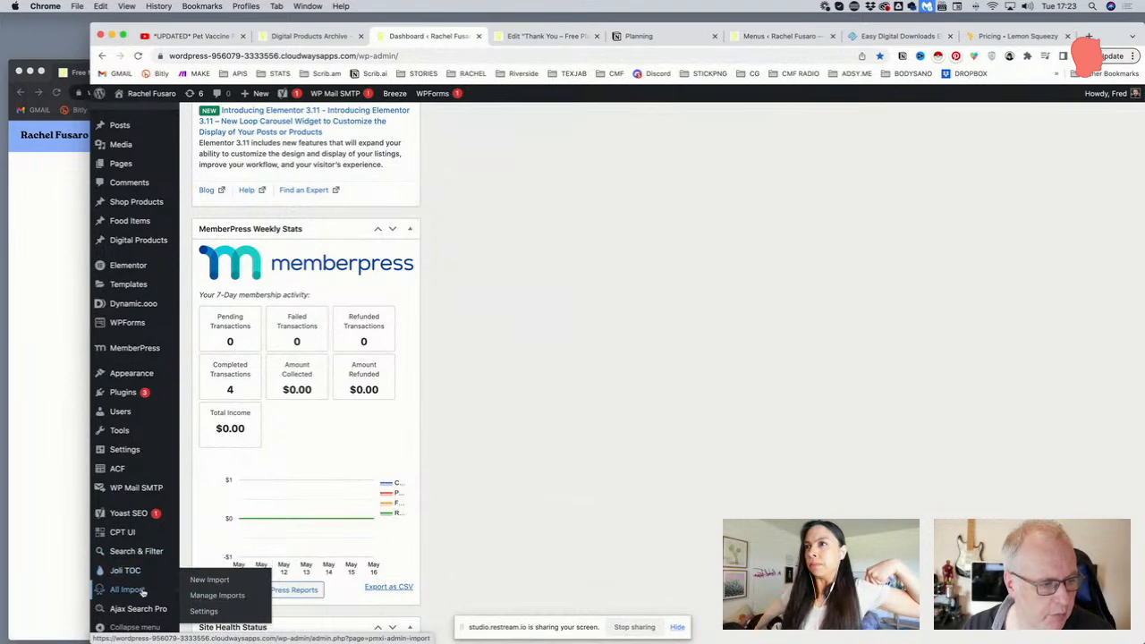
pyautogui.moveTo(155, 610)
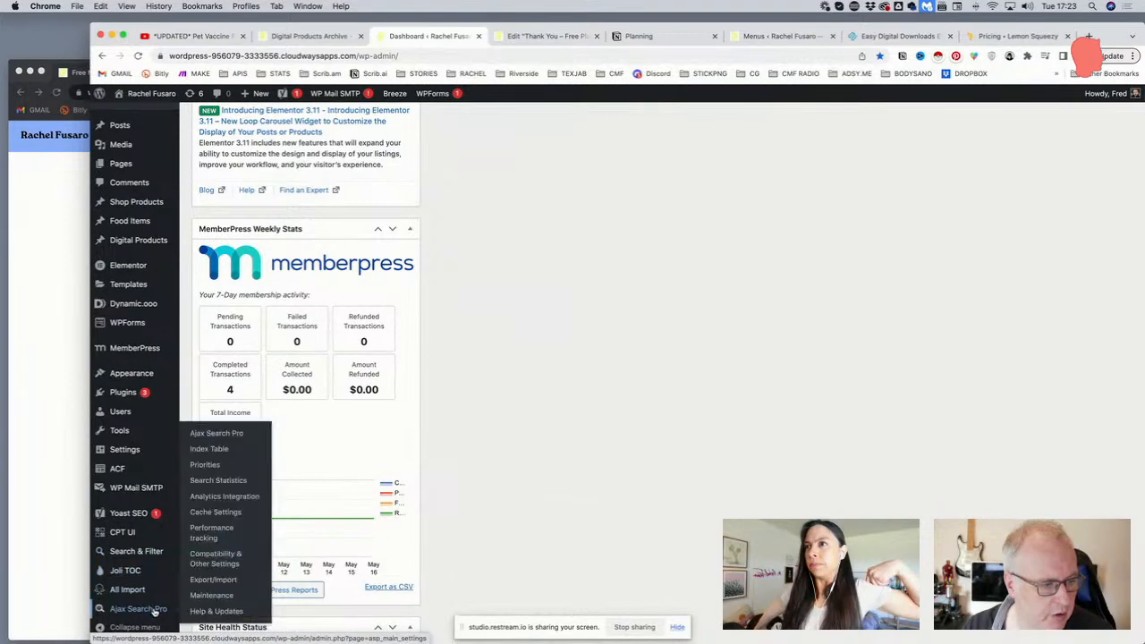
pyautogui.click(222, 438)
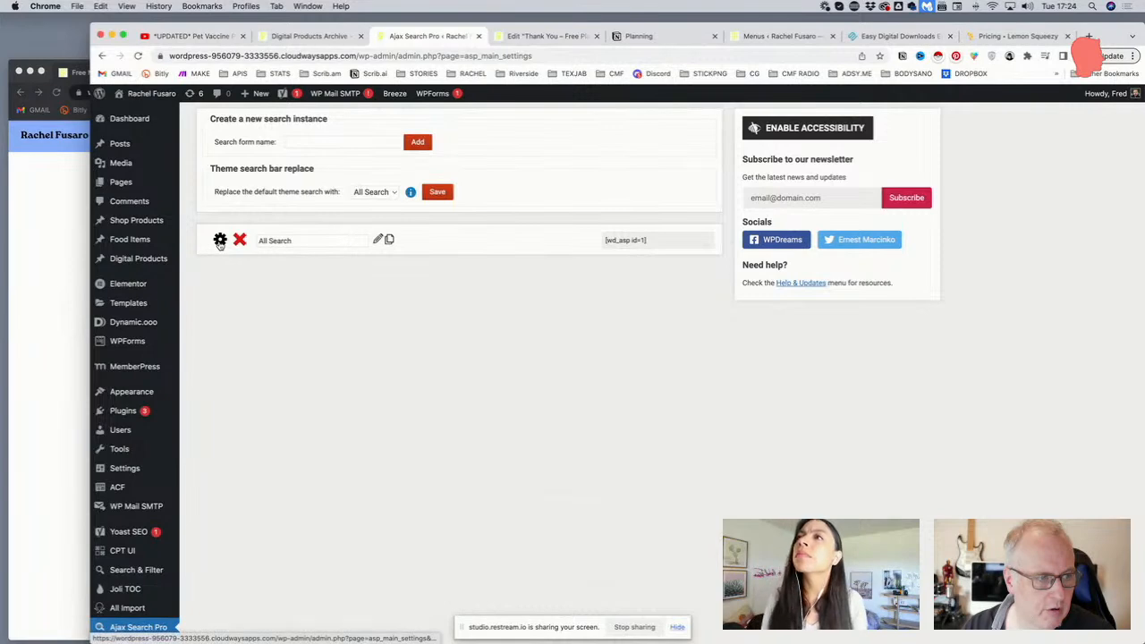
pyautogui.click(219, 241)
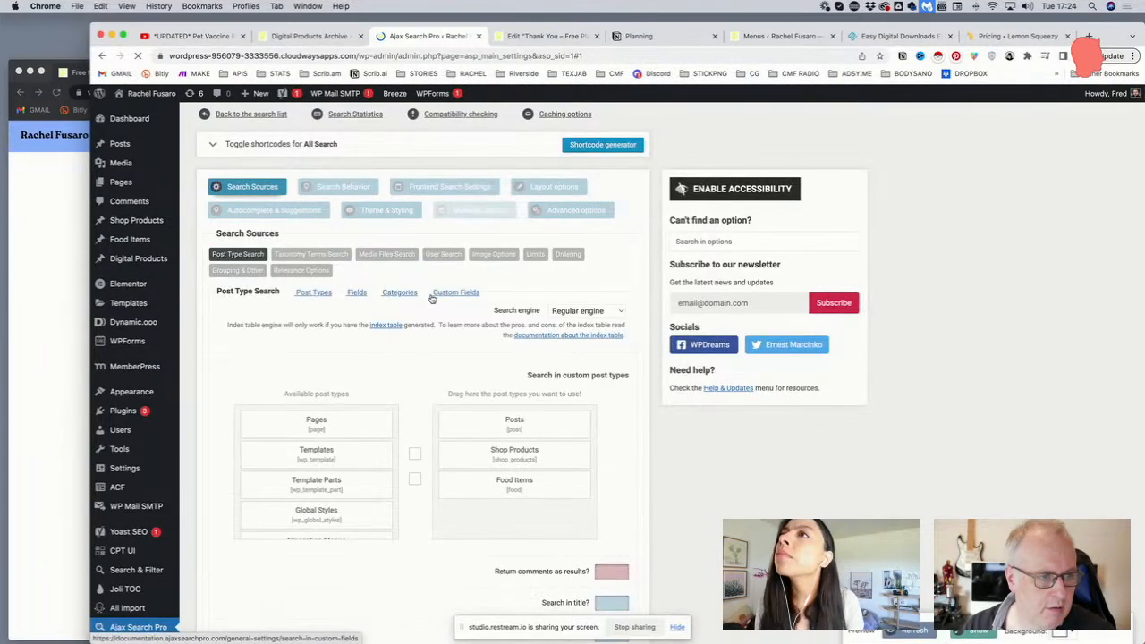
# Add Digital Products to the searched custom post types and save all tabs
pyautogui.scroll(-5, 344, 362)
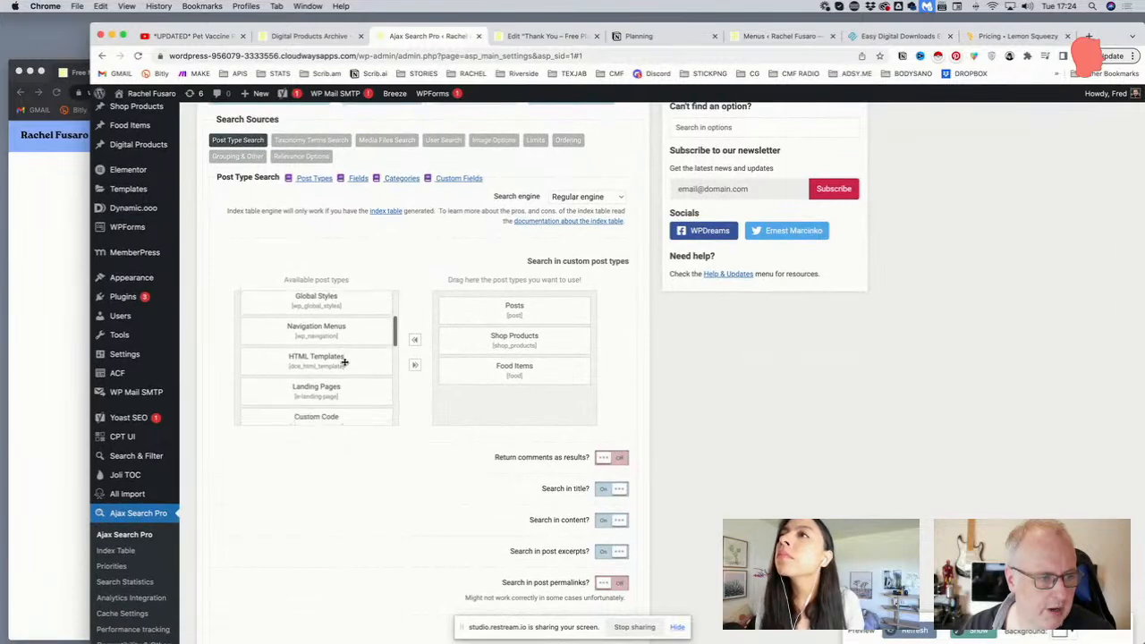
pyautogui.scroll(-5, 345, 363)
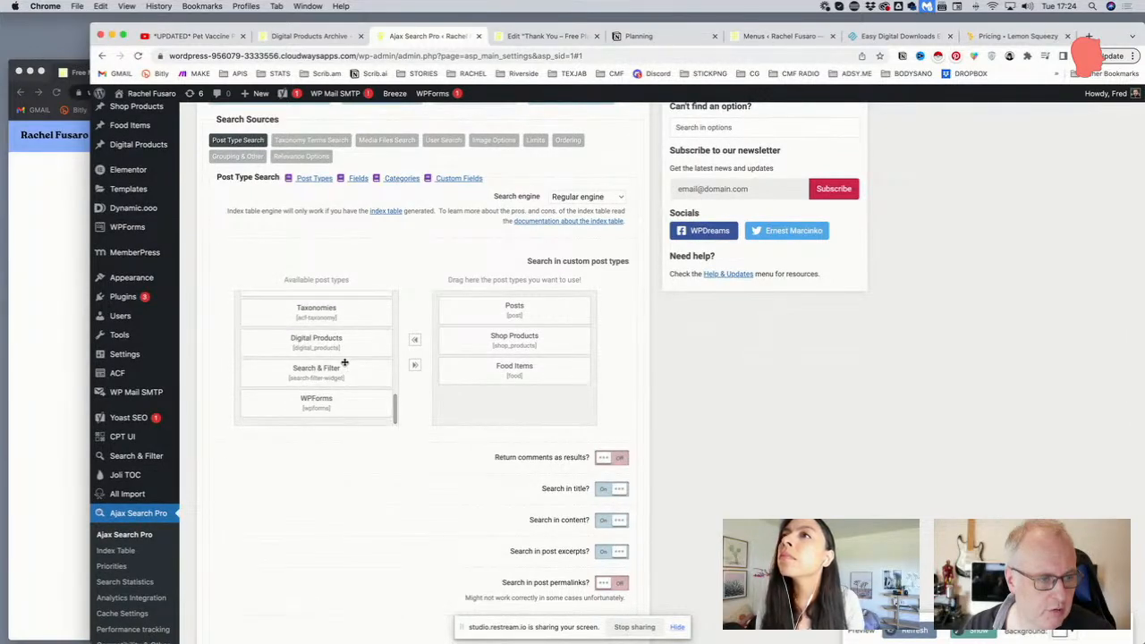
pyautogui.moveTo(332, 343); pyautogui.dragTo(548, 394)
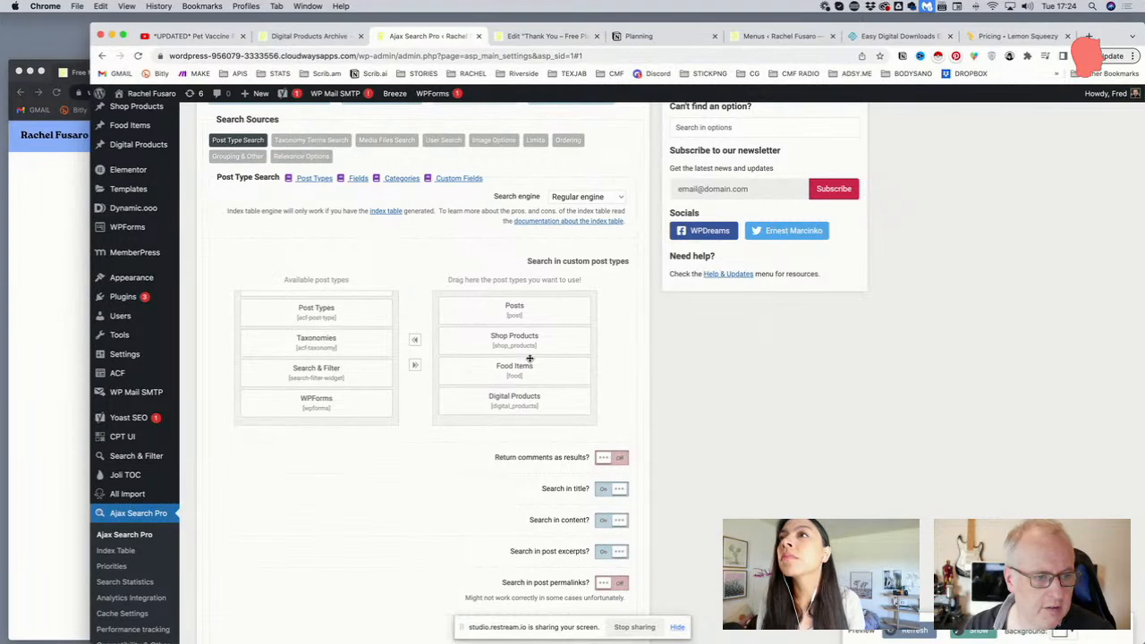
pyautogui.scroll(-10, 726, 369)
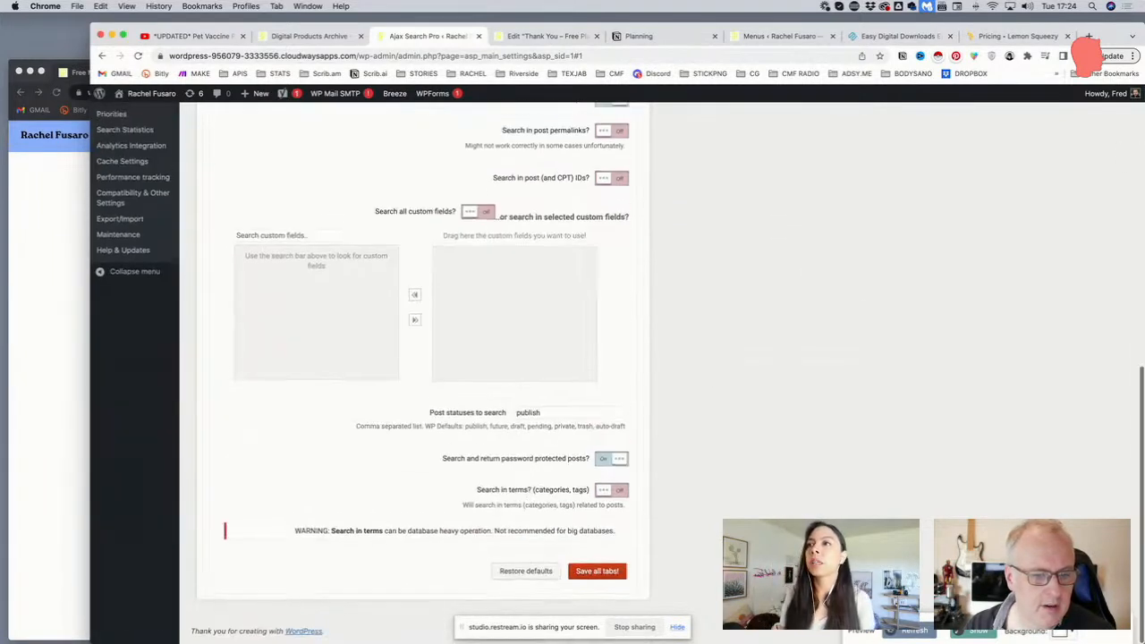
pyautogui.click(595, 573)
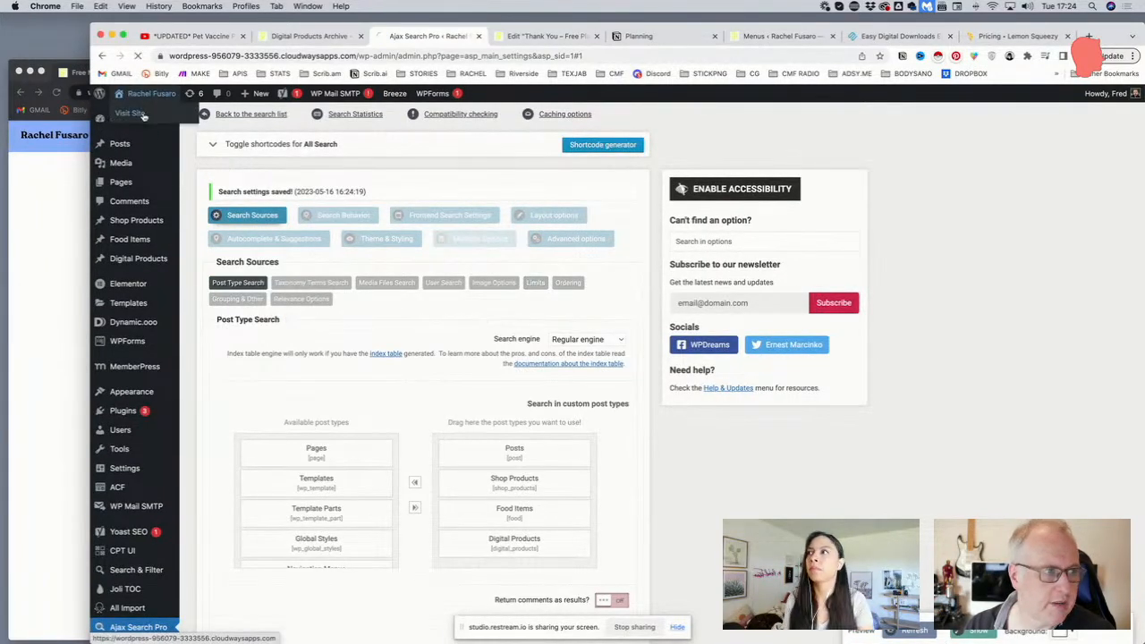
# On the live site, search 'flea' and open the Flea & Tick Guide suggestion
pyautogui.click(143, 115)
pyautogui.click(182, 200)
pyautogui.write('flea')
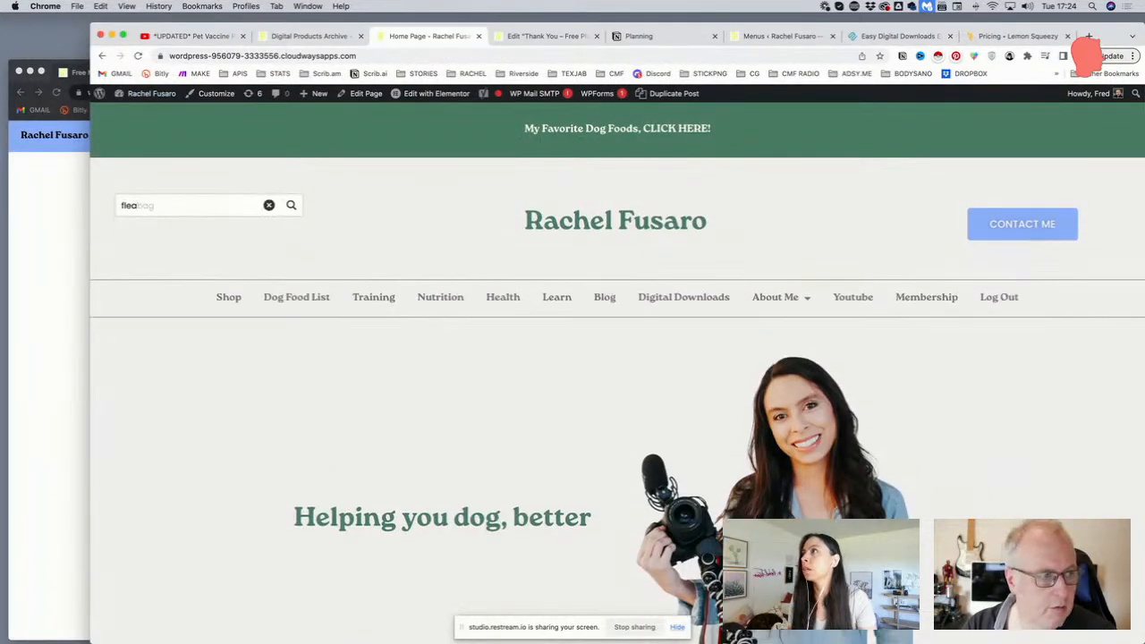
pyautogui.click(217, 239)
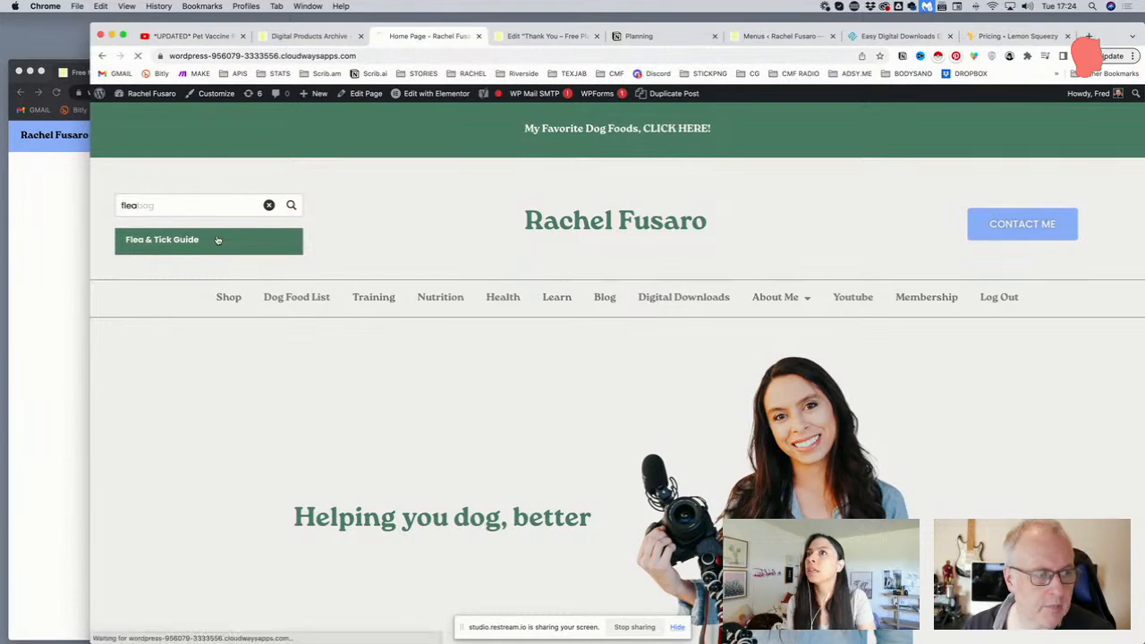
# Review the Flea & Tick Guide page's description, download button and embedded video
pyautogui.scroll(-3, 255, 259)
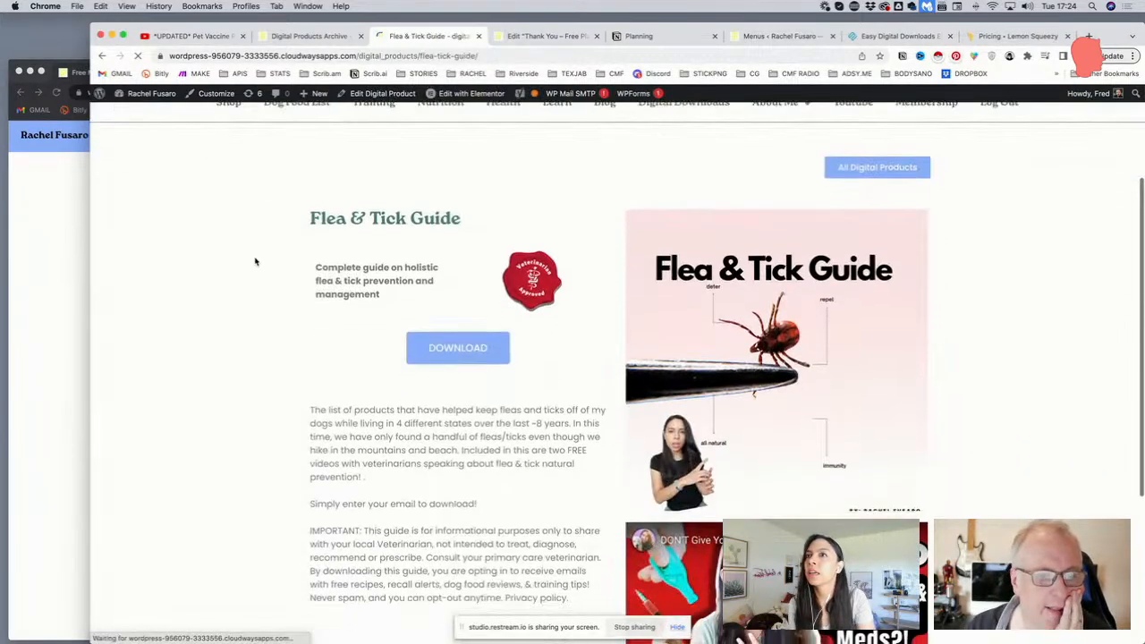
pyautogui.scroll(3, 255, 261)
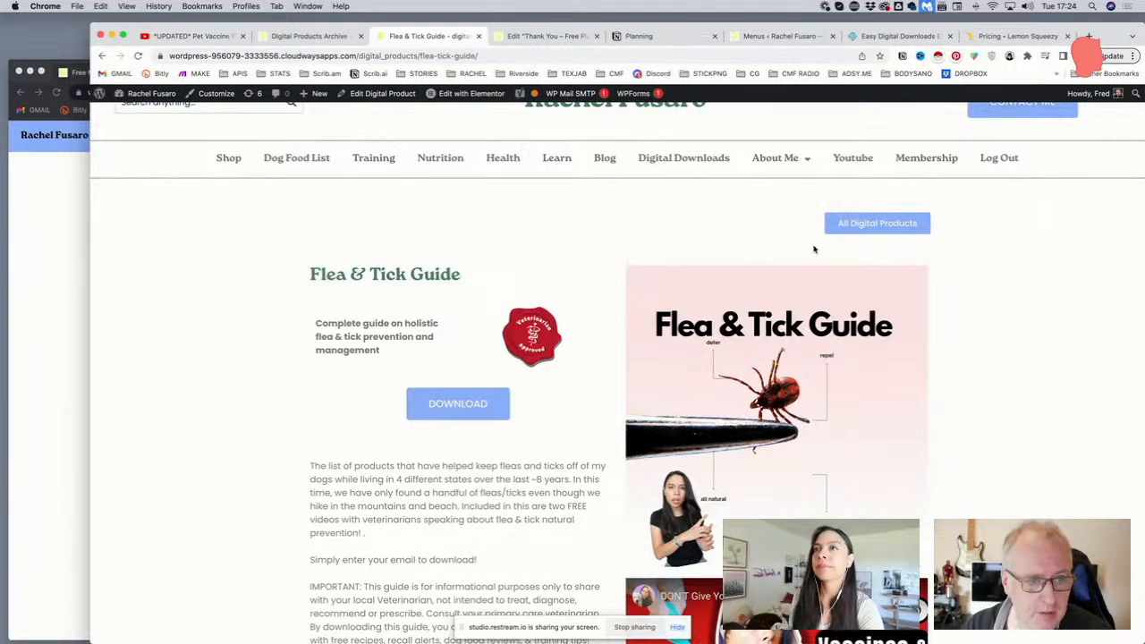
pyautogui.scroll(-2, 611, 247)
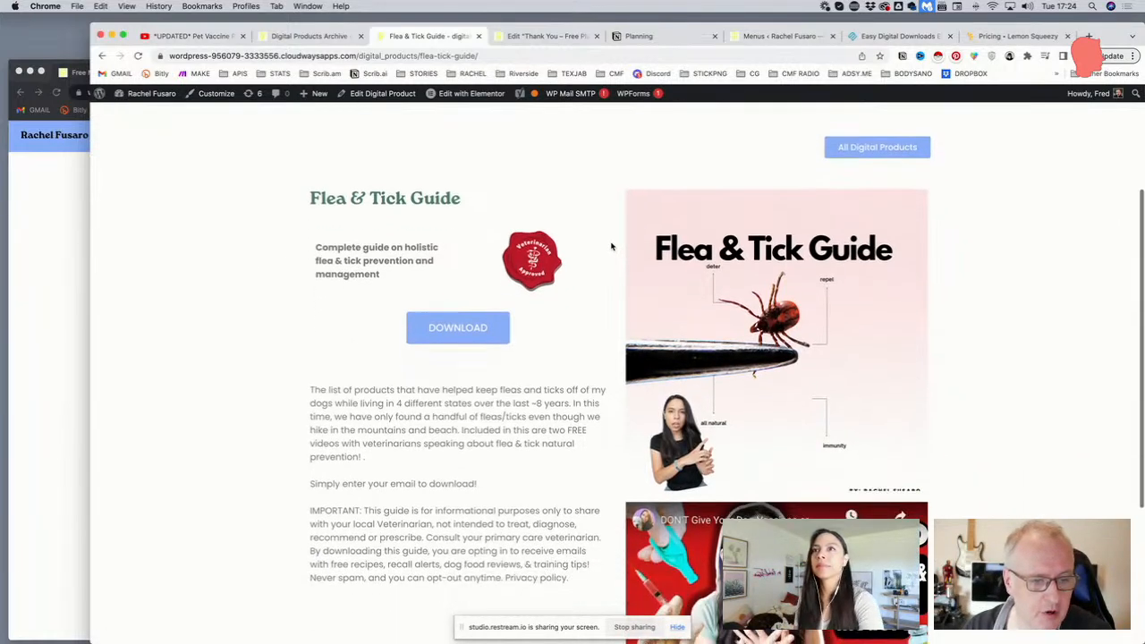
pyautogui.scroll(-4, 612, 247)
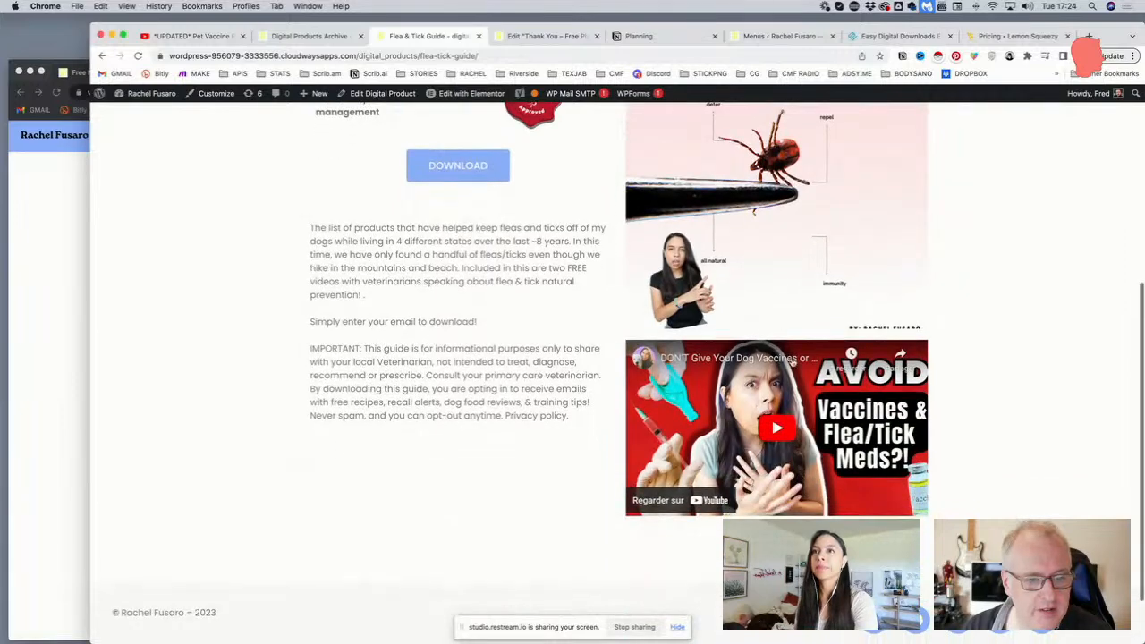
pyautogui.scroll(-1, 695, 371)
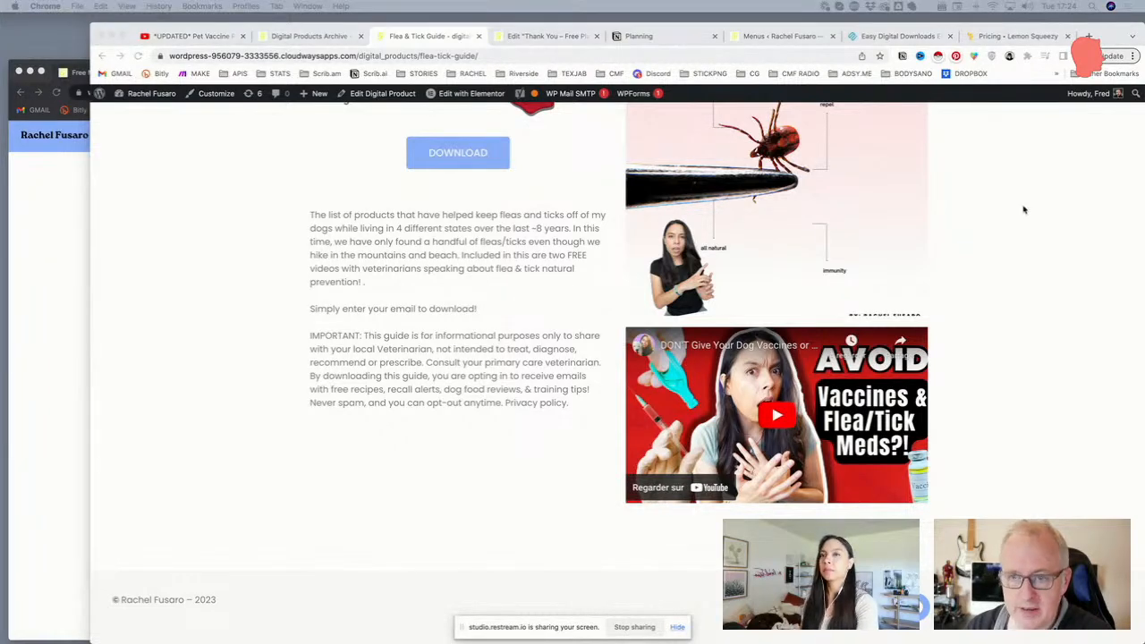
pyautogui.scroll(5, 604, 330)
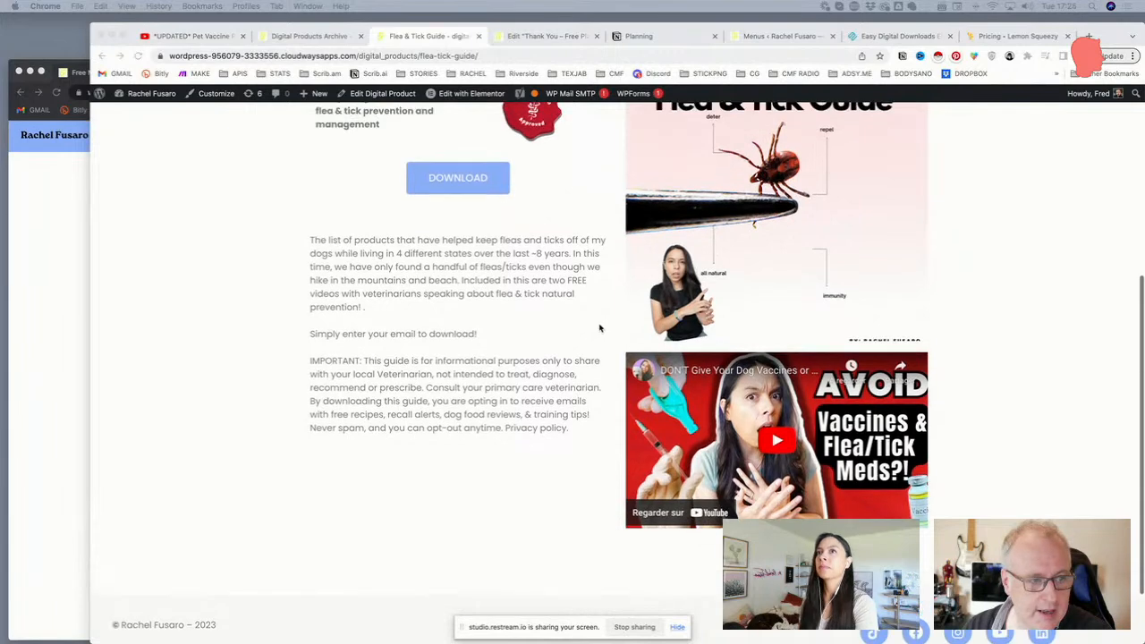
pyautogui.scroll(3, 665, 314)
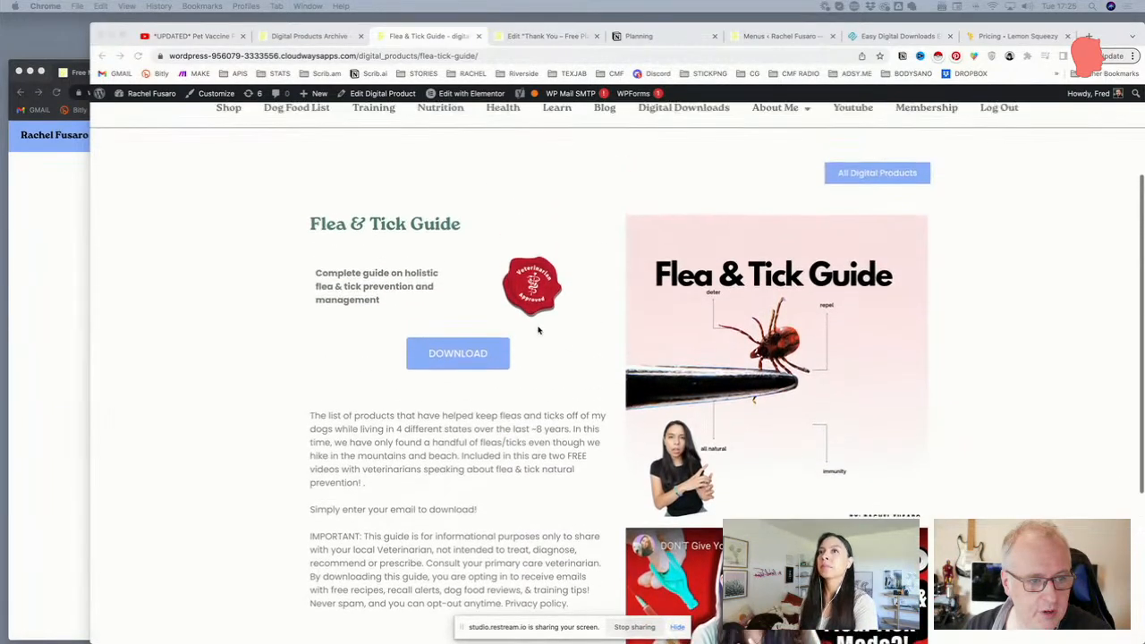
pyautogui.click(543, 428)
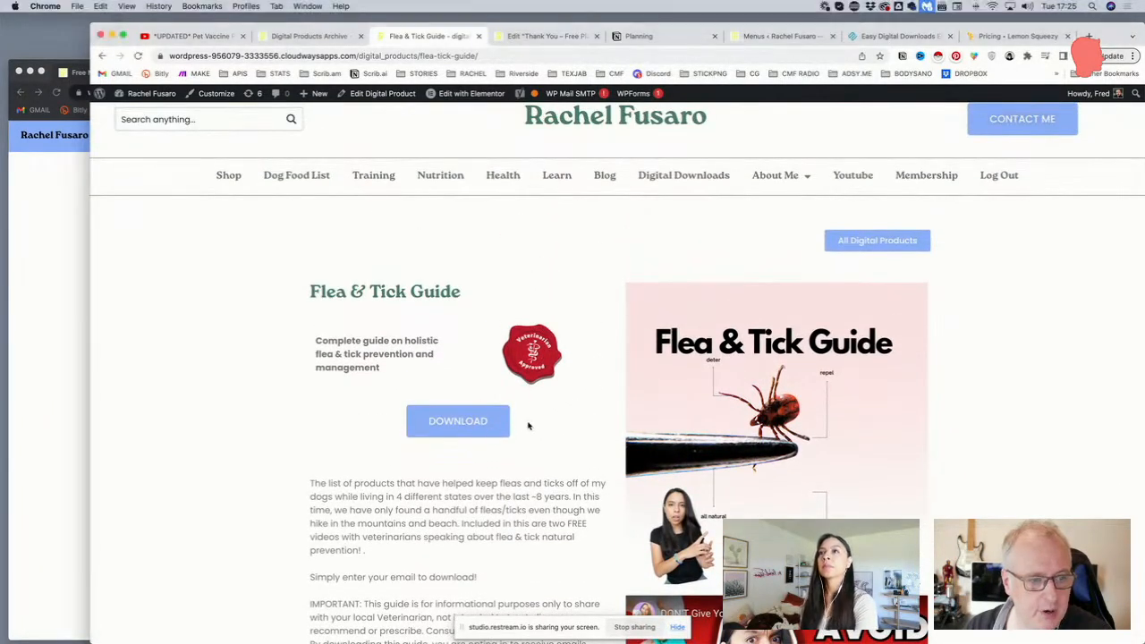
pyautogui.scroll(1, 519, 322)
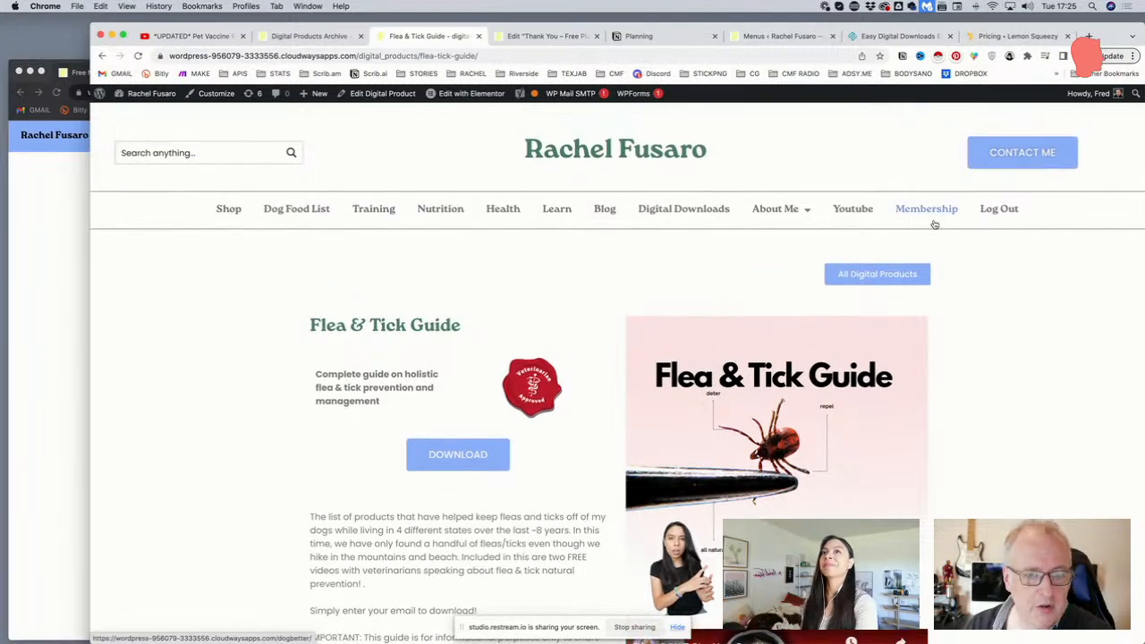
pyautogui.scroll(1, 970, 296)
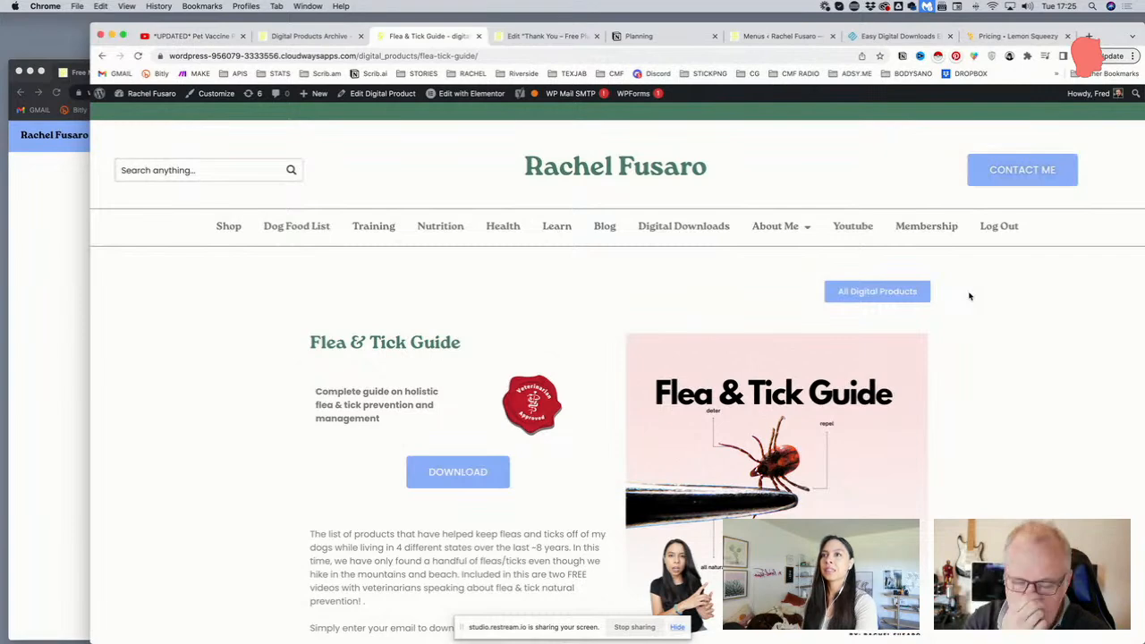
pyautogui.scroll(-3, 606, 300)
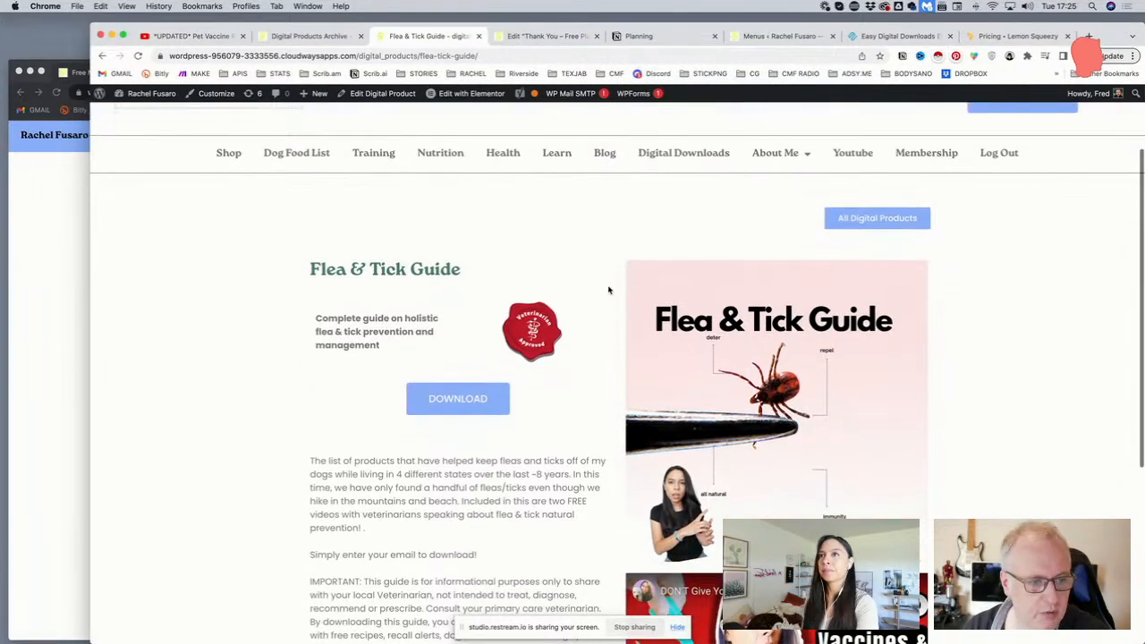
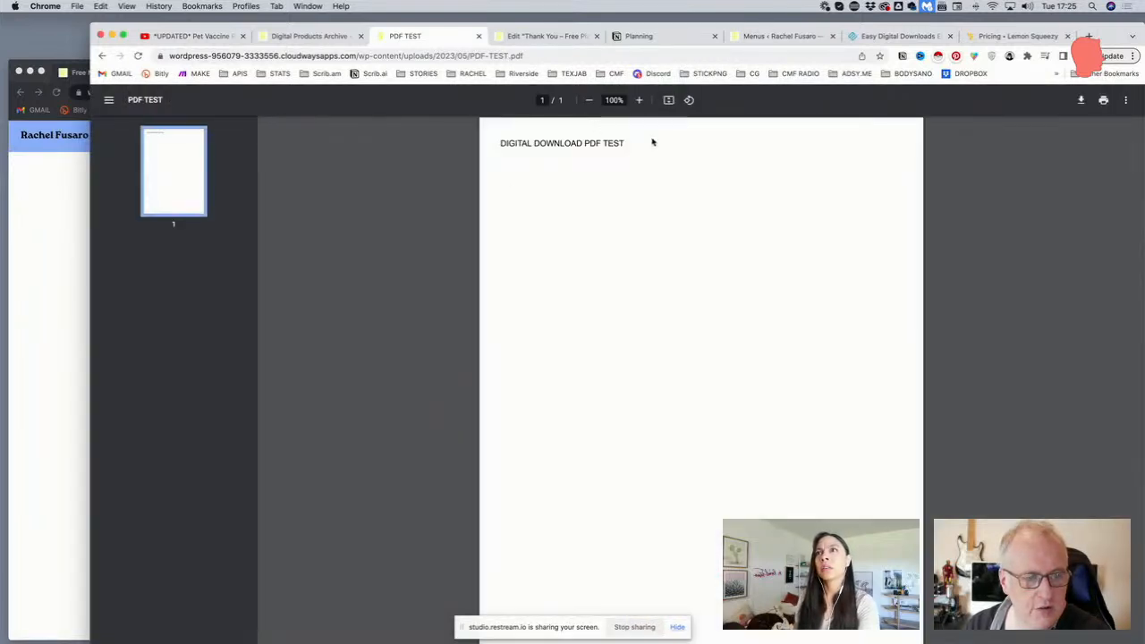
# Leave the test PDF and return to the Flea & Tick Guide page
pyautogui.moveTo(499, 143); pyautogui.dragTo(639, 141)
pyautogui.click(607, 138)
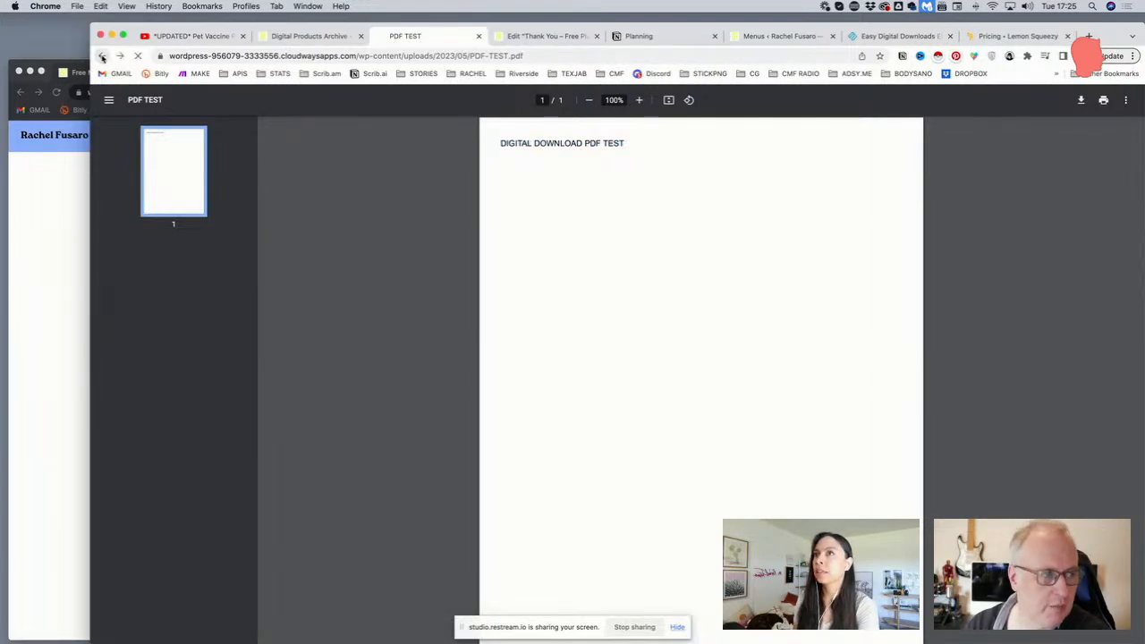
pyautogui.click(102, 55)
pyautogui.scroll(-2, 541, 282)
pyautogui.scroll(3, 541, 278)
pyautogui.scroll(2, 472, 299)
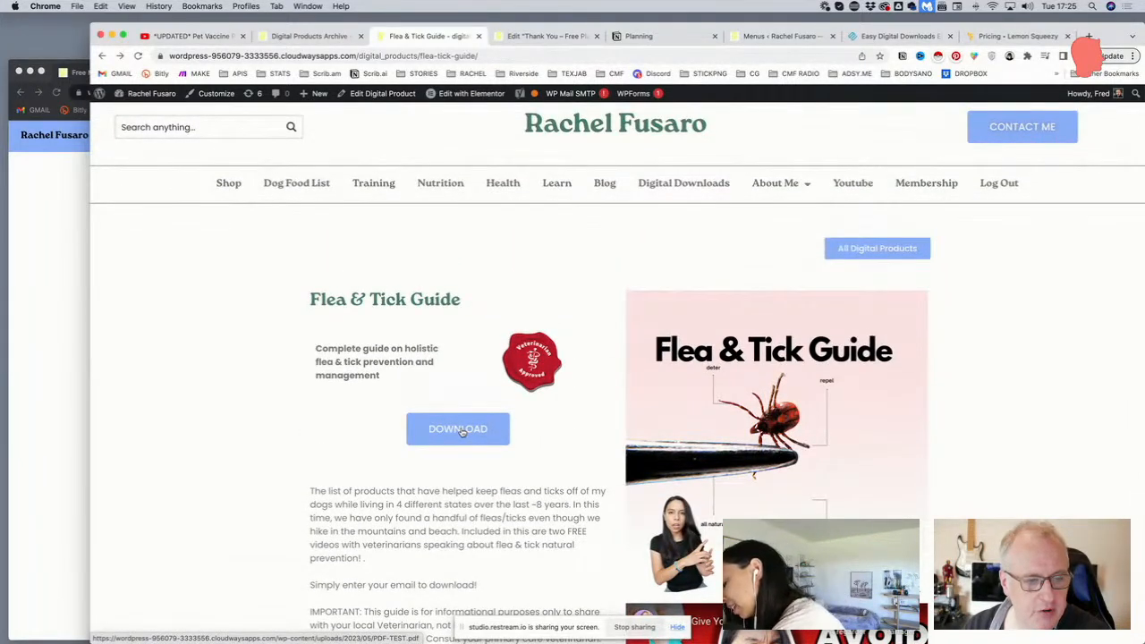
pyautogui.scroll(1, 458, 429)
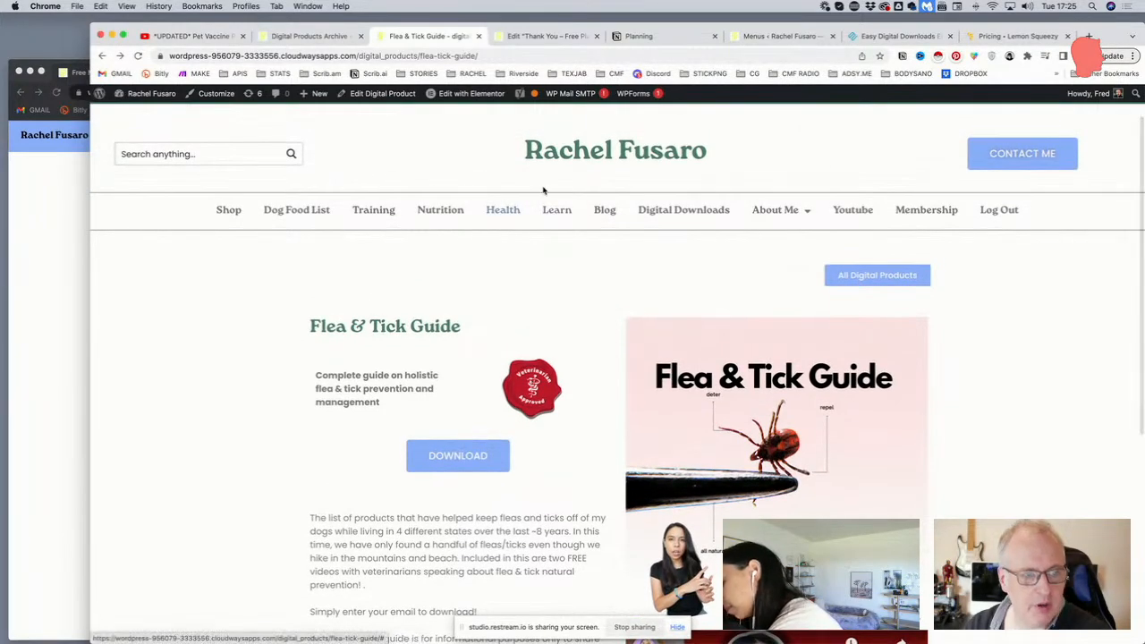
# Bring the incognito window with the Free Membership sign-up page to the front
pyautogui.tripleClick(547, 150)
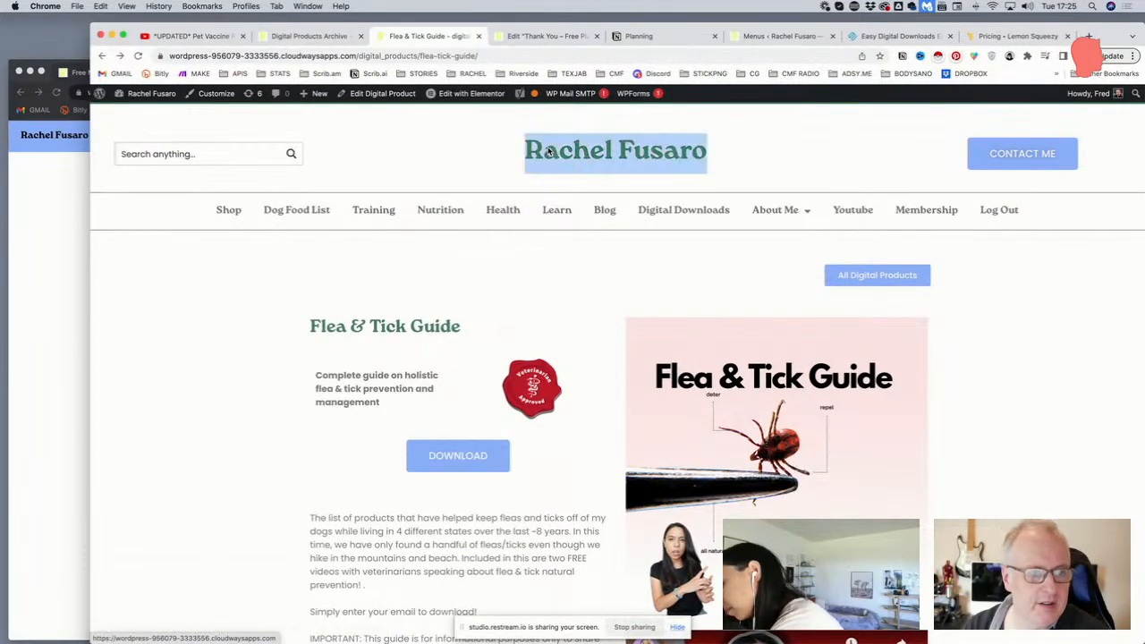
pyautogui.rightClick(547, 148)
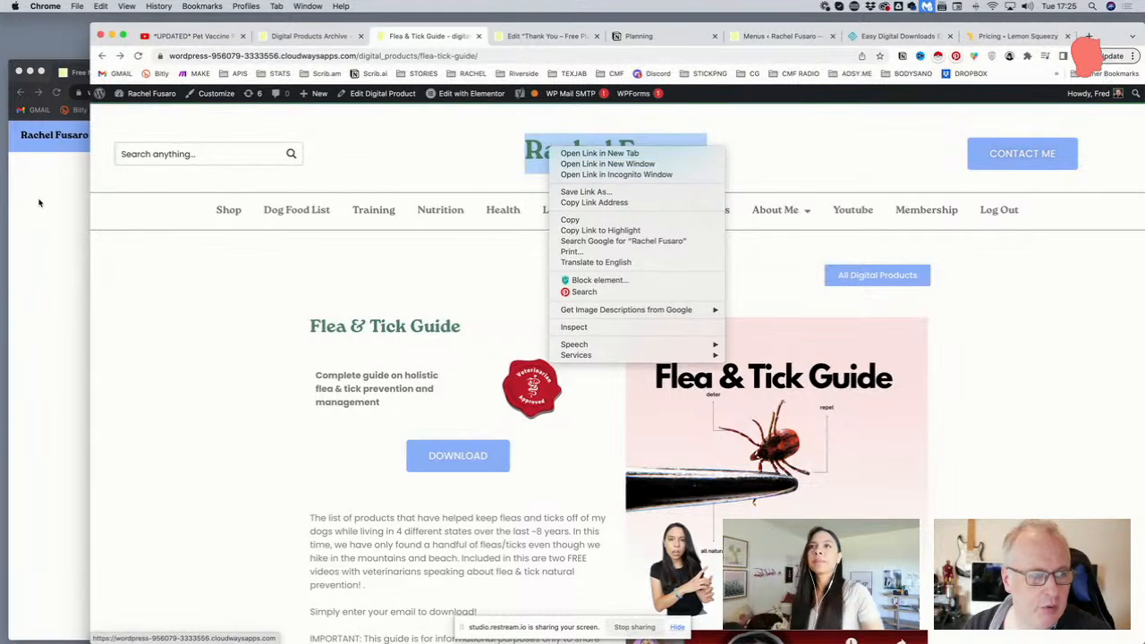
pyautogui.click(55, 166)
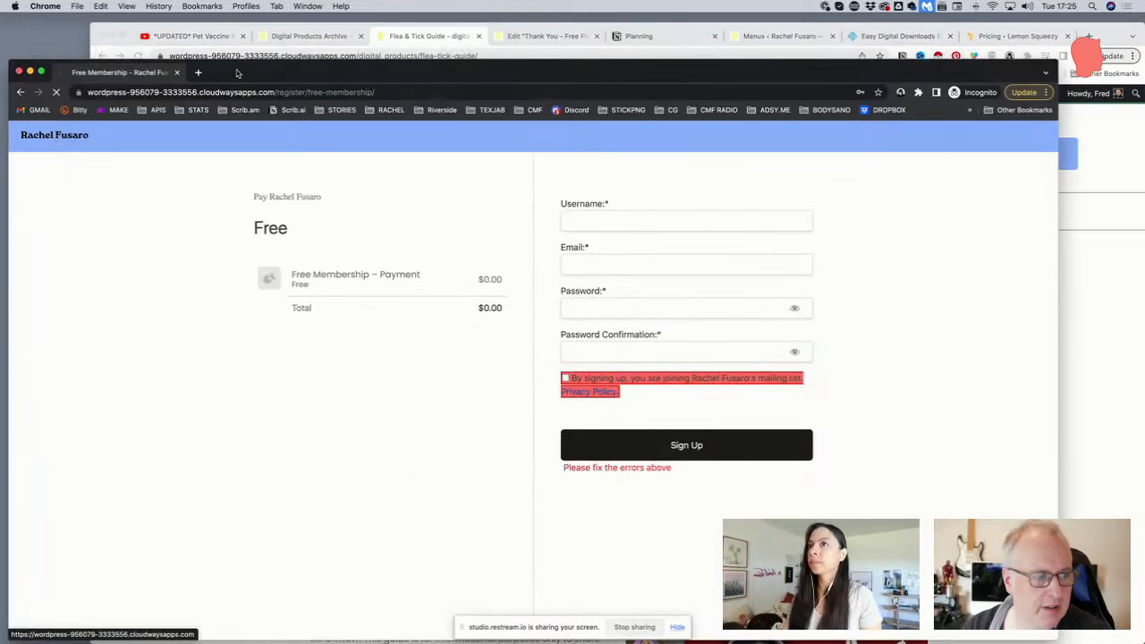
# In the incognito window, open Digital Downloads and then the Flea & Tick Guide product page
pyautogui.moveTo(240, 72); pyautogui.dragTo(243, 51)
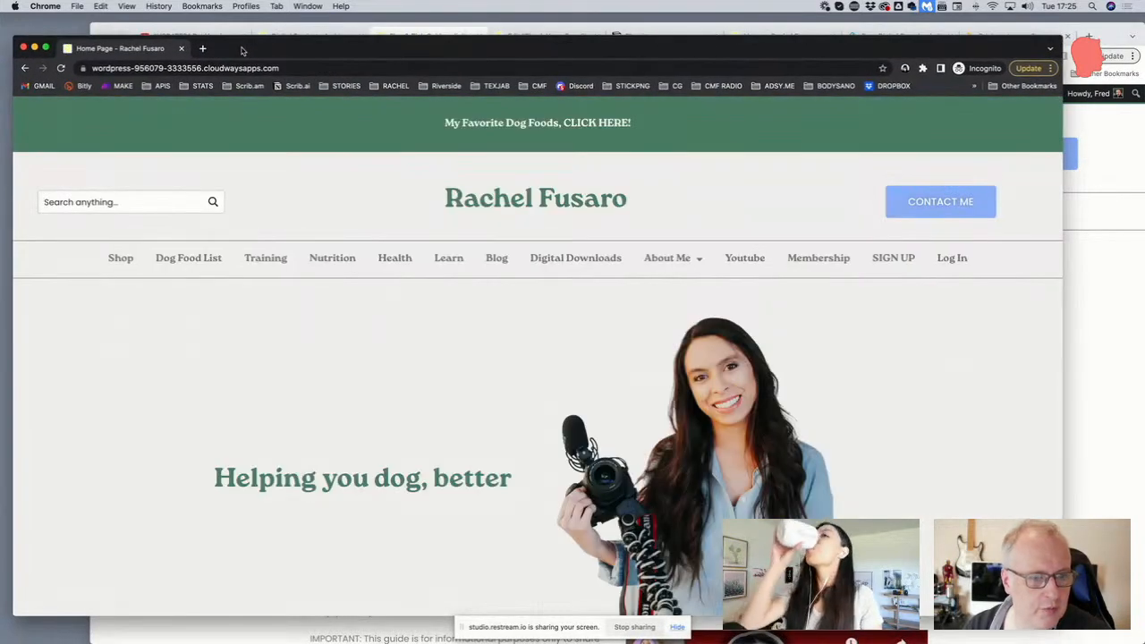
pyautogui.scroll(-1, 774, 258)
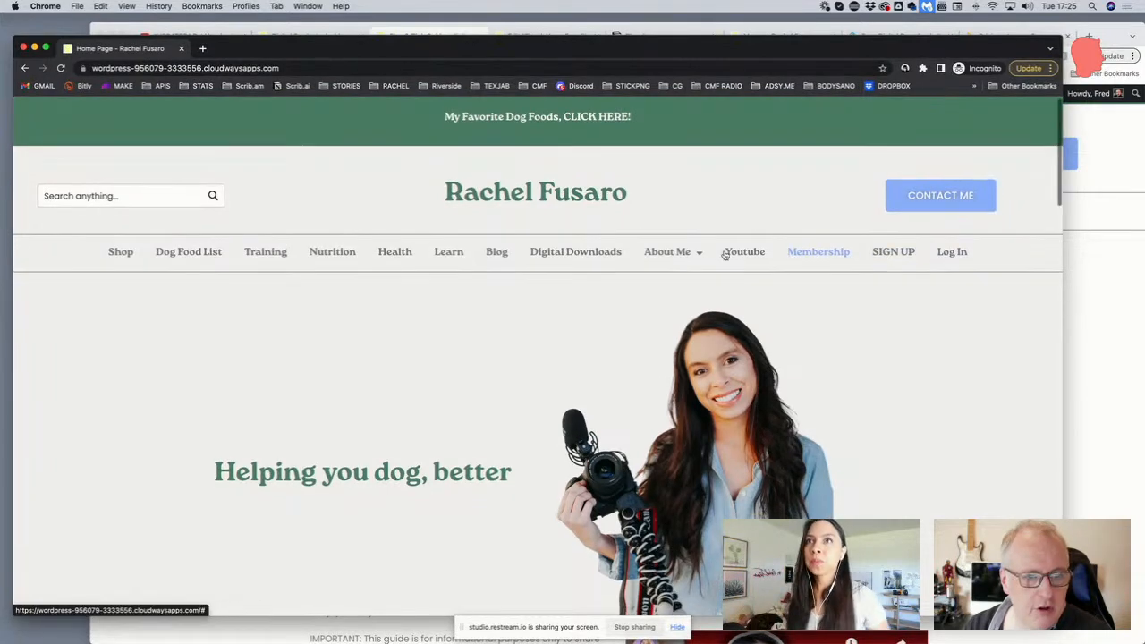
pyautogui.click(577, 252)
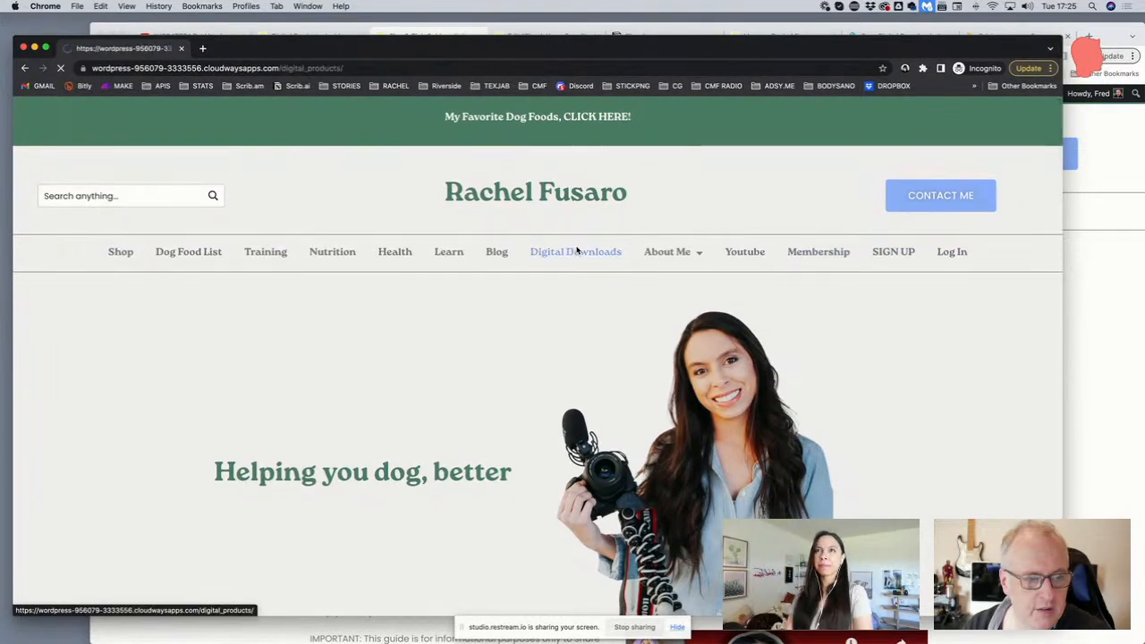
pyautogui.scroll(-3, 576, 320)
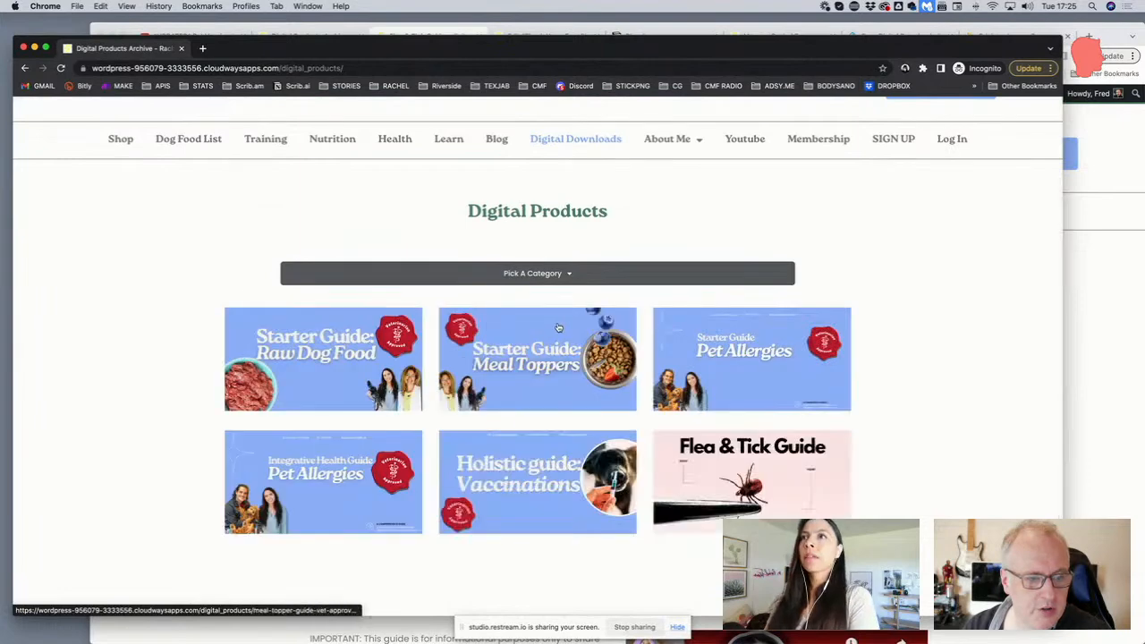
pyautogui.click(734, 447)
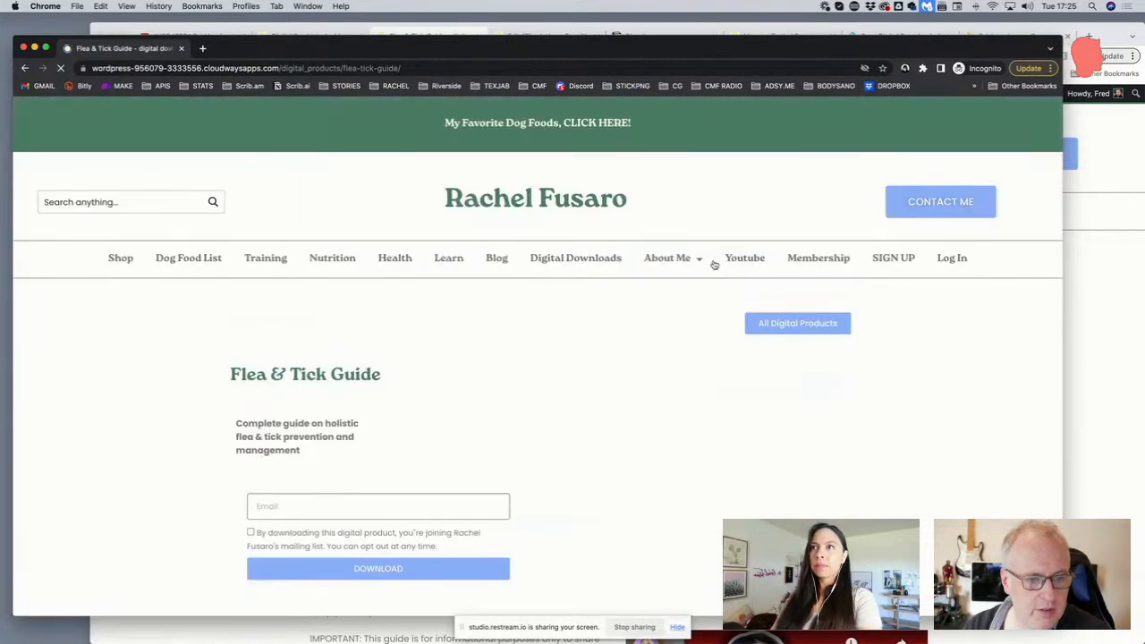
# Enlarge the incognito window to review the logged-out email download form, then return to the logged-in window
pyautogui.moveTo(606, 49); pyautogui.dragTo(623, 39)
pyautogui.scroll(-3, 527, 330)
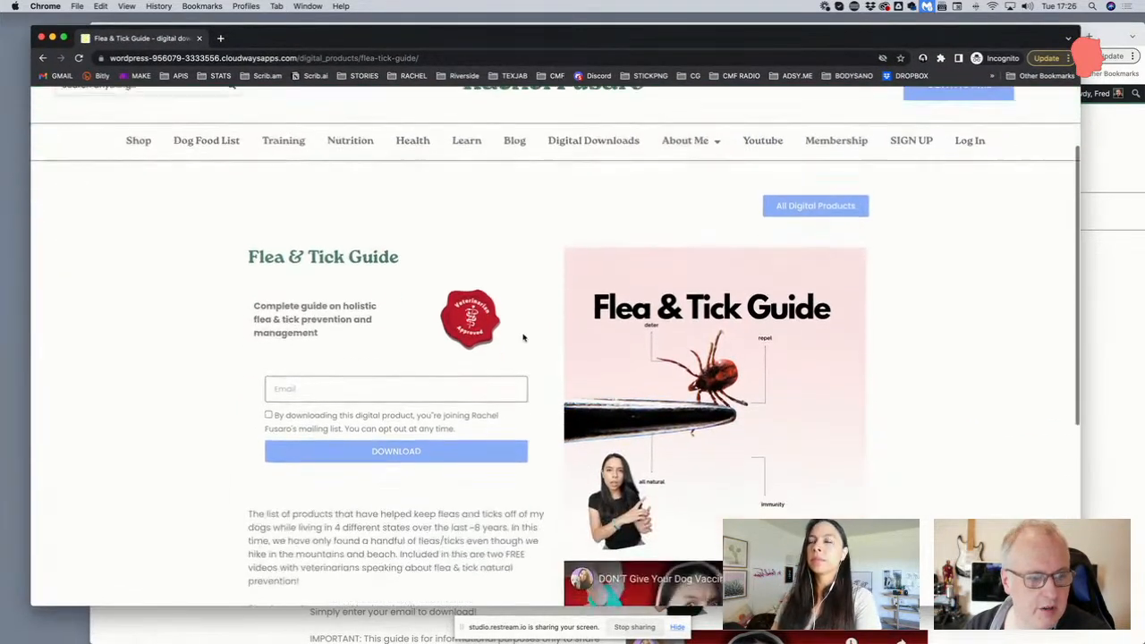
pyautogui.moveTo(1080, 605); pyautogui.dragTo(1121, 643)
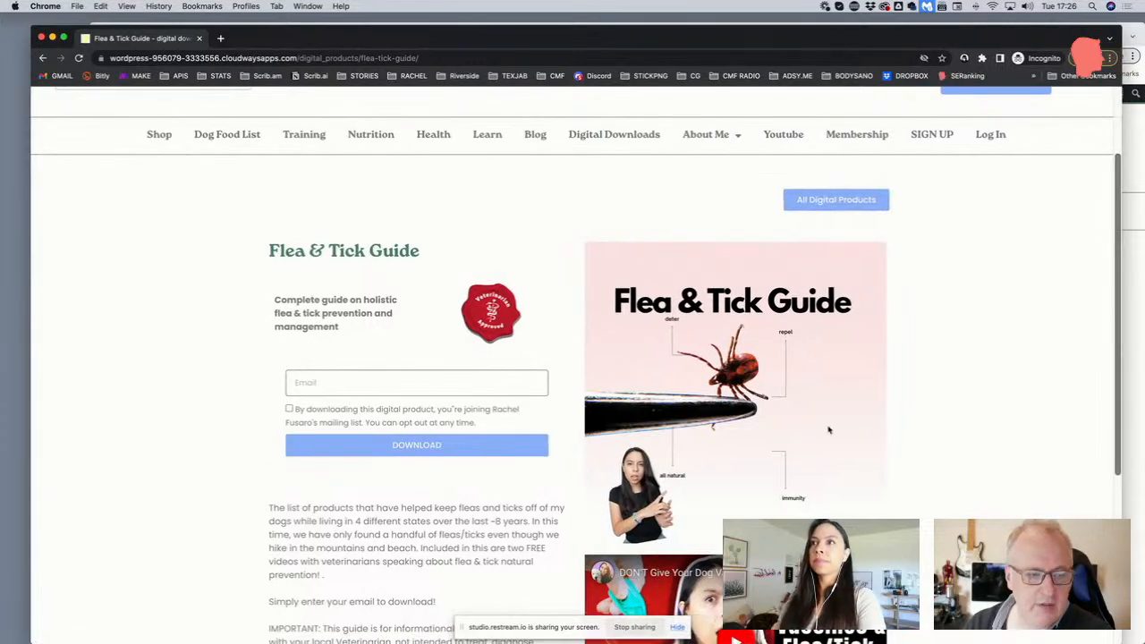
pyautogui.scroll(1, 573, 346)
pyautogui.scroll(-1, 573, 346)
pyautogui.scroll(1, 572, 346)
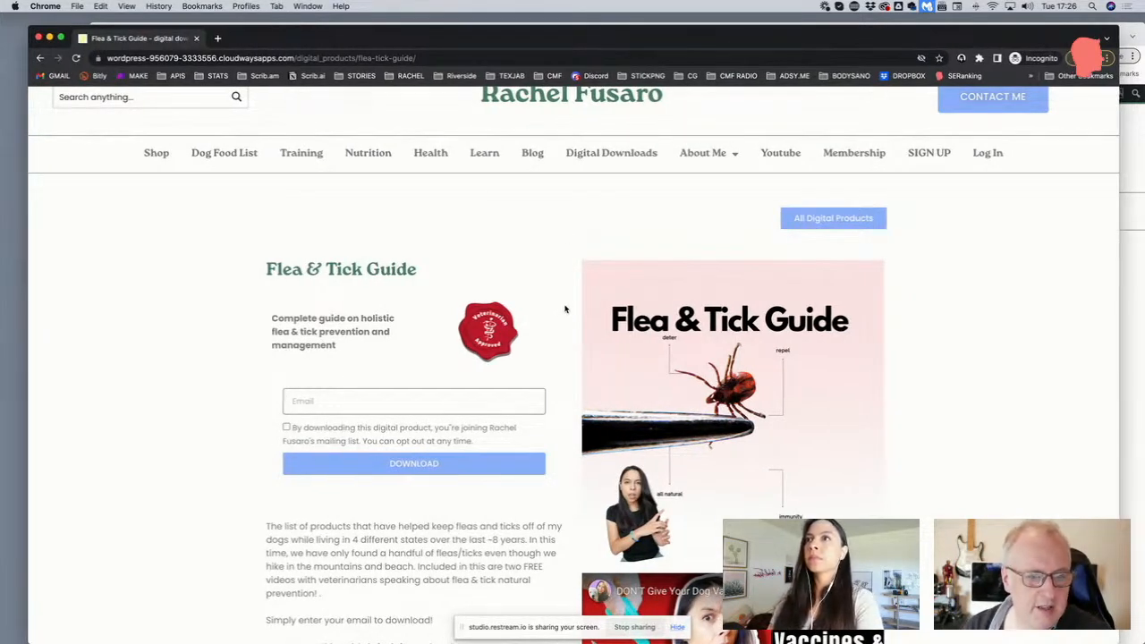
pyautogui.scroll(-1, 501, 340)
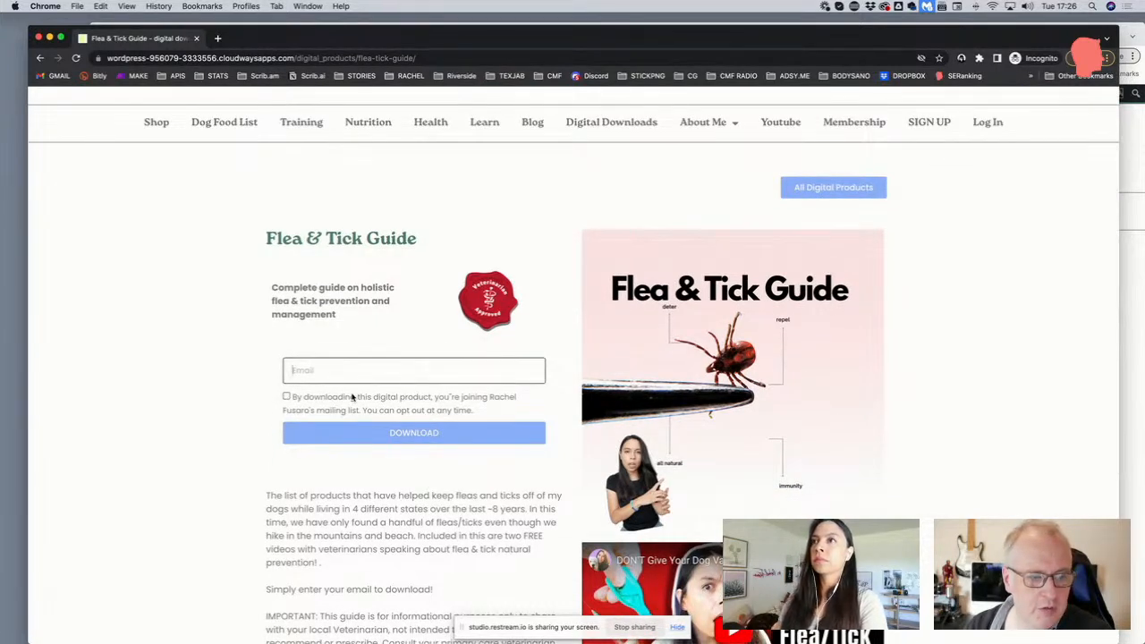
pyautogui.scroll(1, 353, 397)
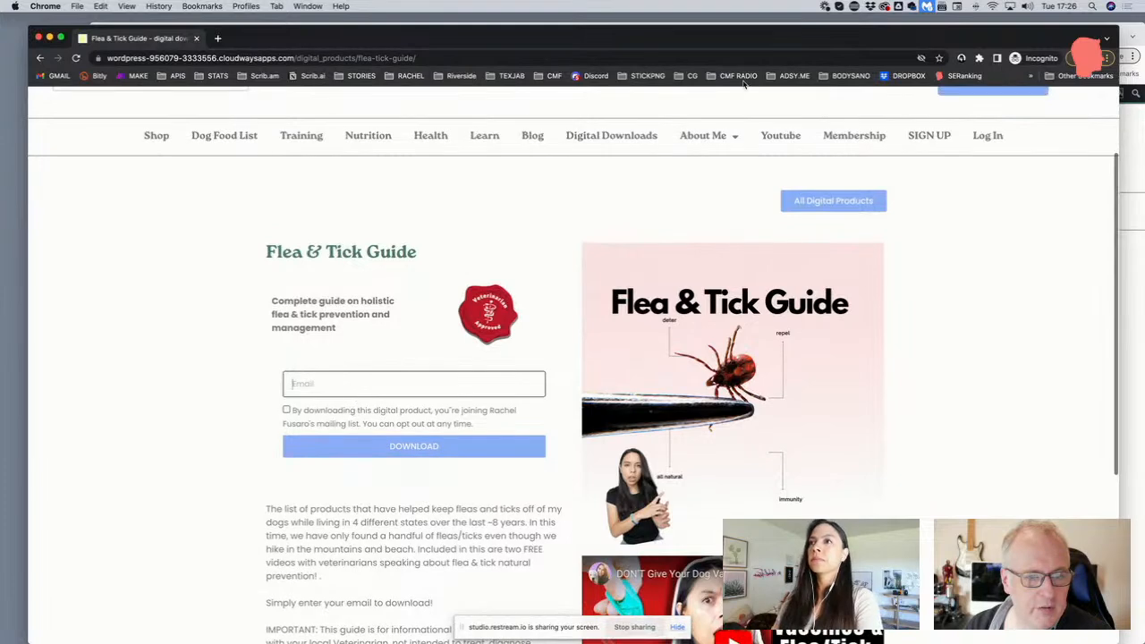
pyautogui.moveTo(757, 34); pyautogui.dragTo(754, 58)
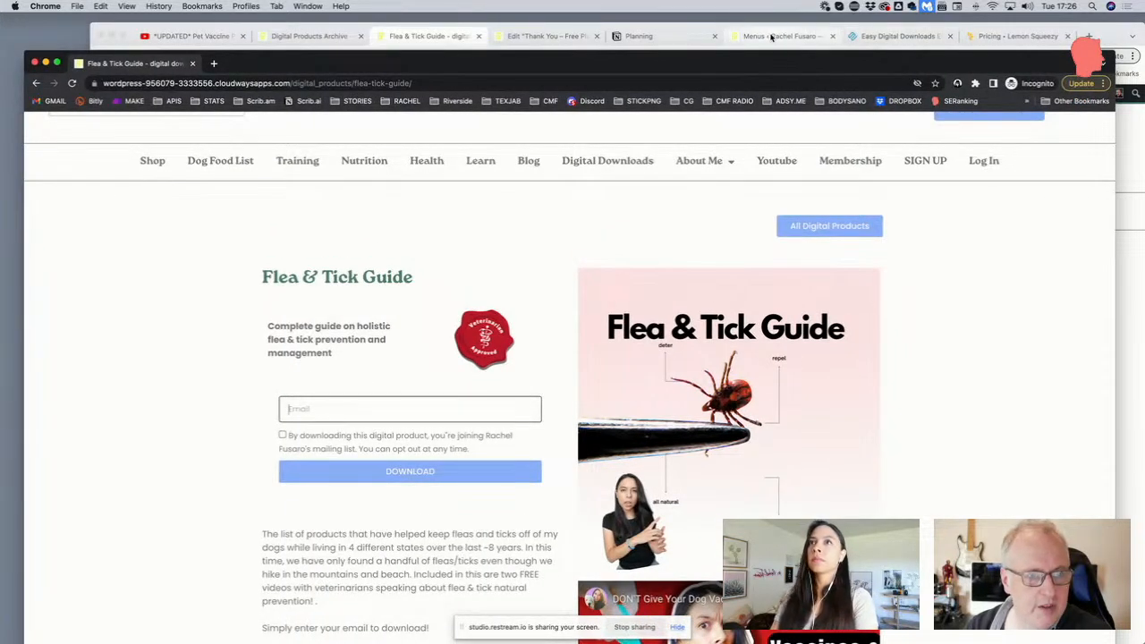
pyautogui.click(429, 36)
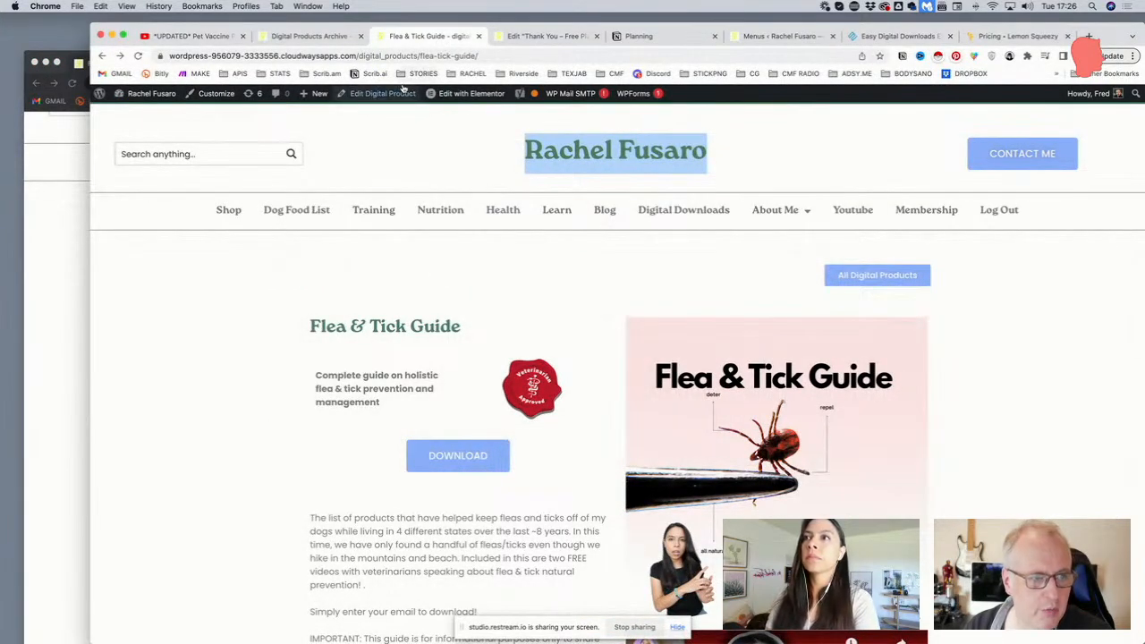
# Open the Elementor Single Post template and review its button-only, email and email-plus-card download widgets
pyautogui.moveTo(461, 93)
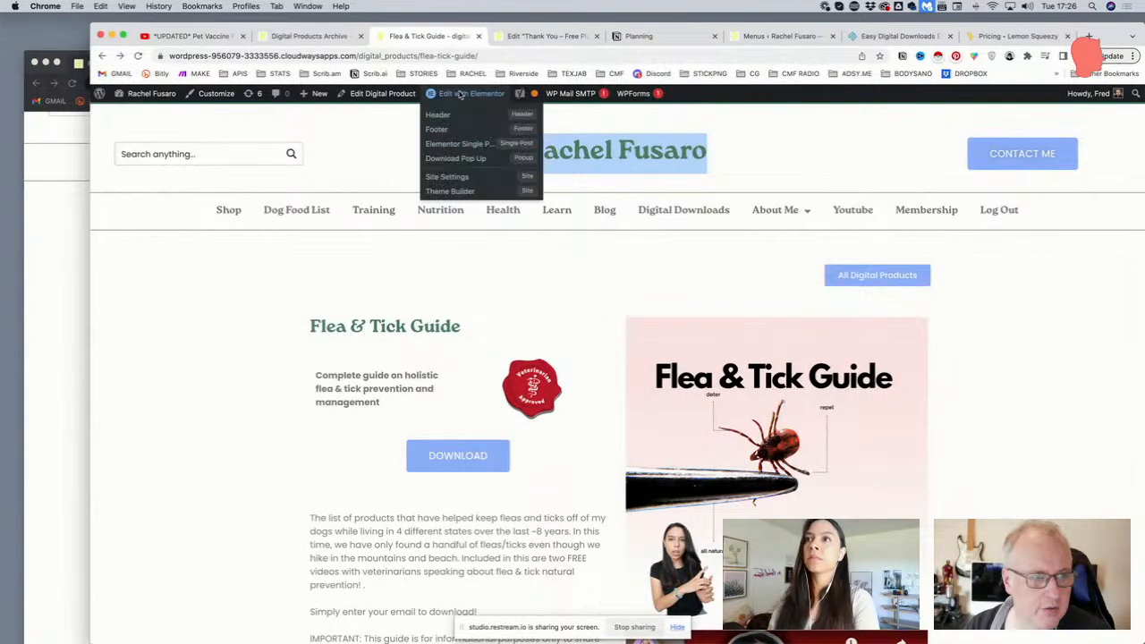
pyautogui.click(481, 145)
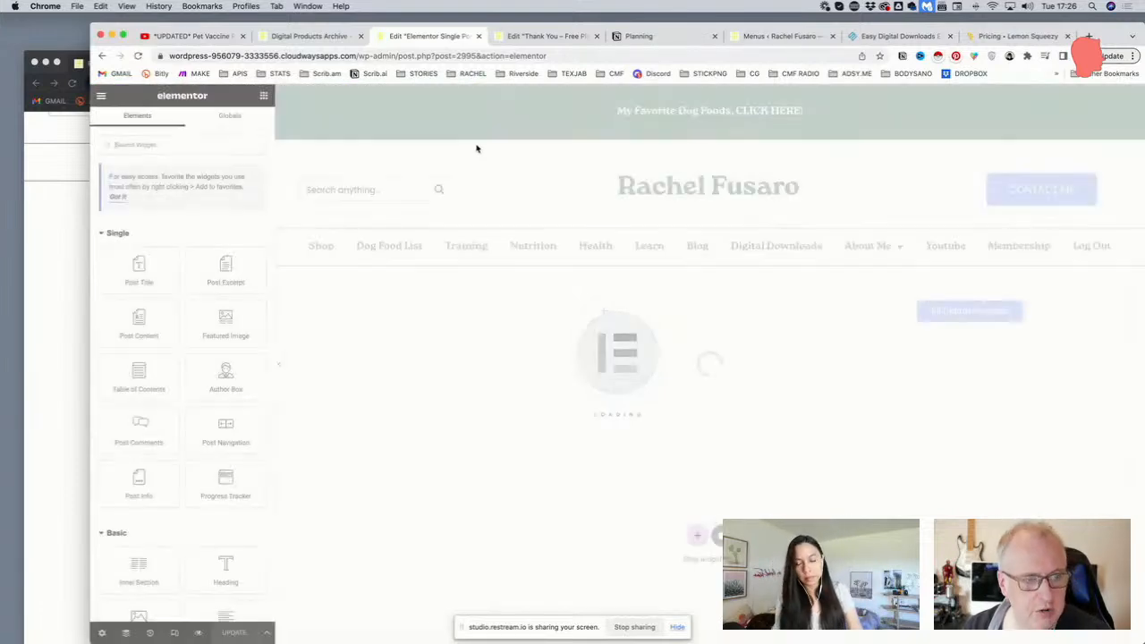
pyautogui.scroll(-2, 475, 182)
pyautogui.scroll(-5, 474, 183)
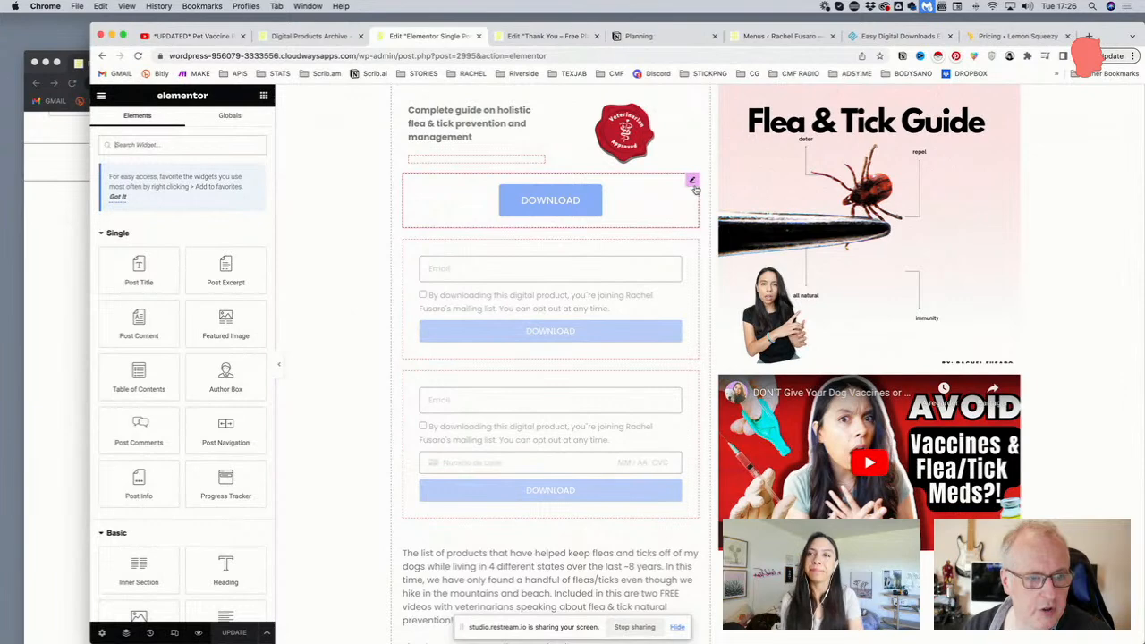
pyautogui.scroll(-1, 693, 186)
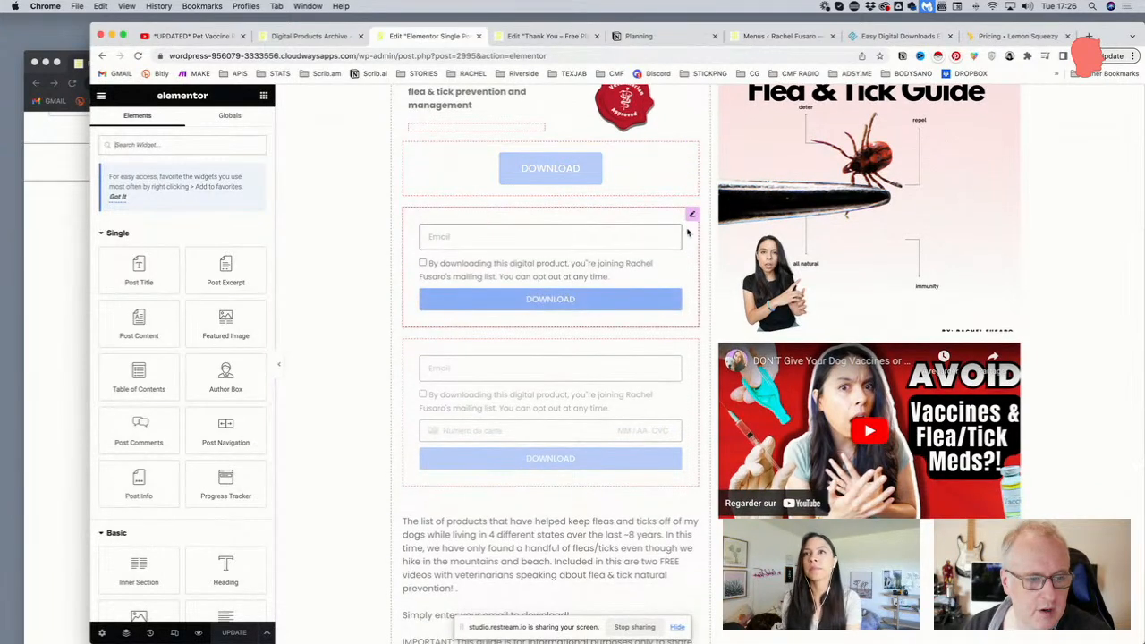
pyautogui.scroll(-2, 690, 250)
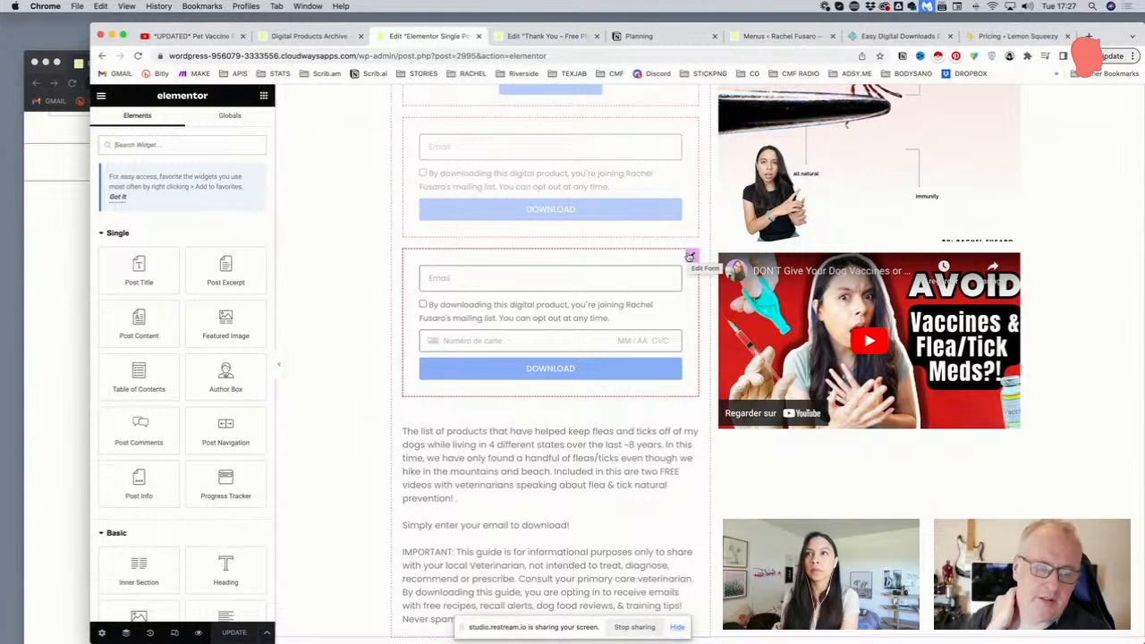
pyautogui.scroll(3, 690, 258)
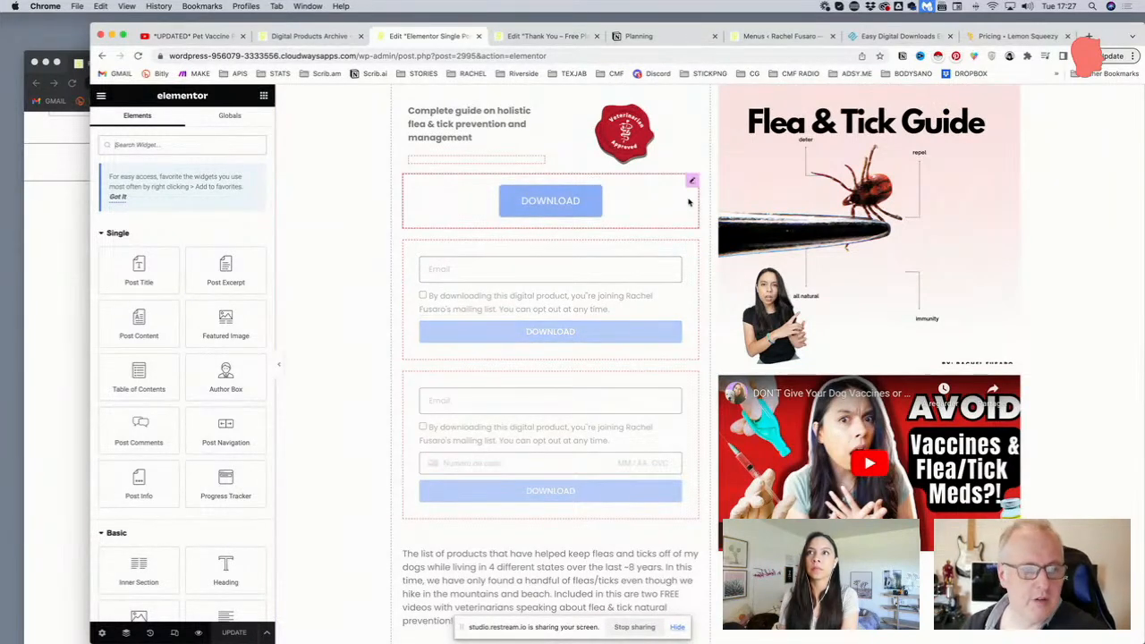
pyautogui.scroll(1, 687, 207)
pyautogui.scroll(1, 690, 231)
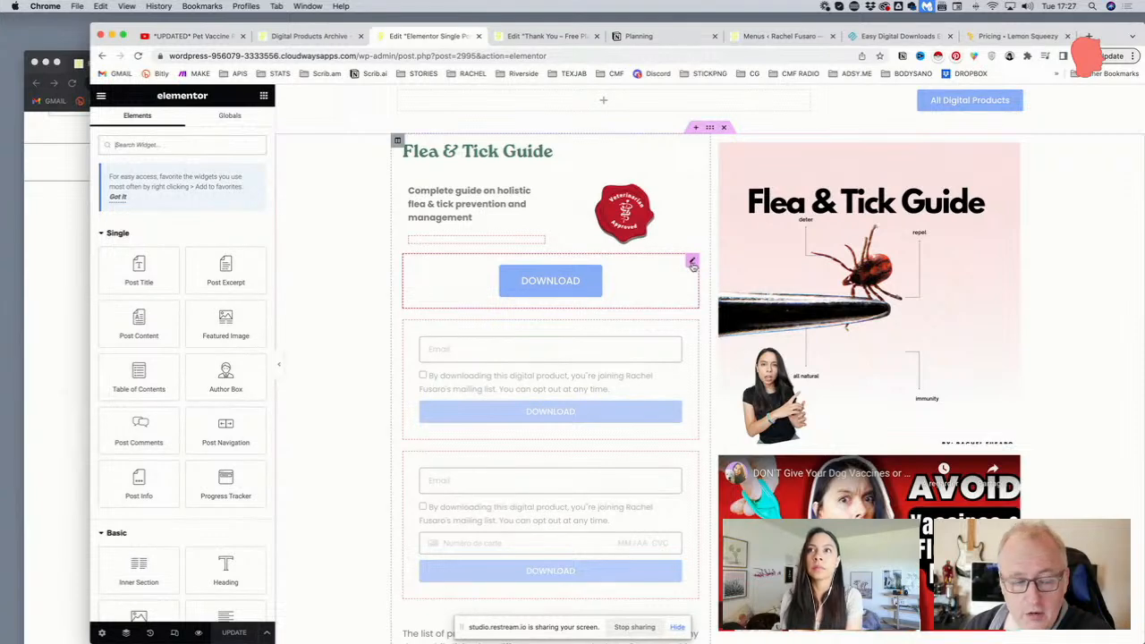
pyautogui.scroll(-2, 692, 265)
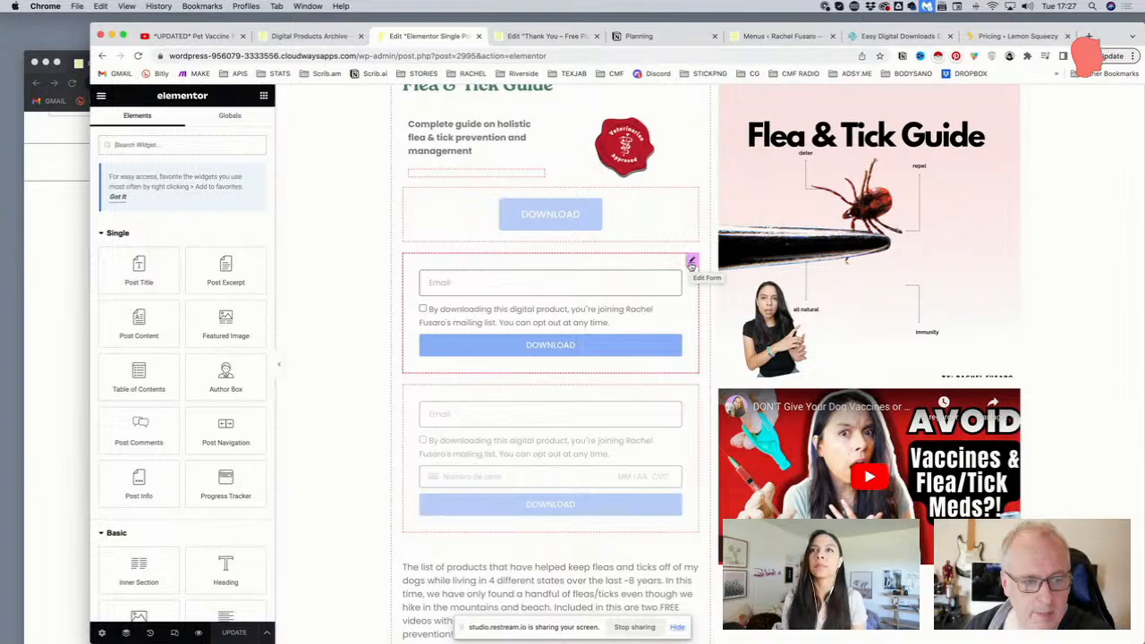
pyautogui.scroll(-2, 692, 265)
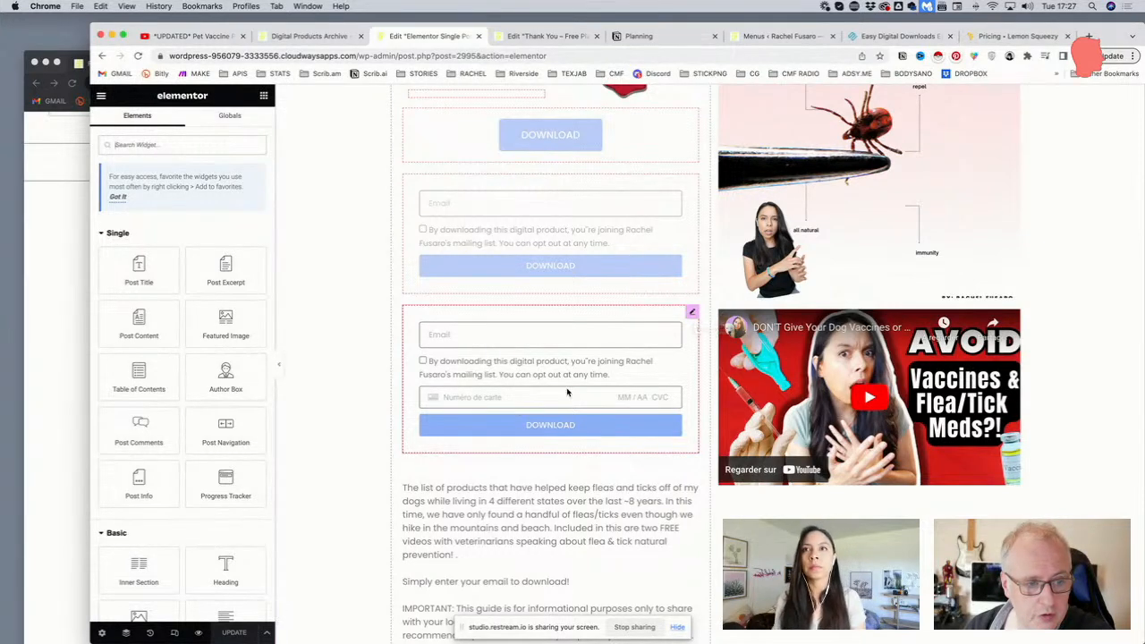
pyautogui.scroll(2, 608, 391)
pyautogui.scroll(1, 609, 391)
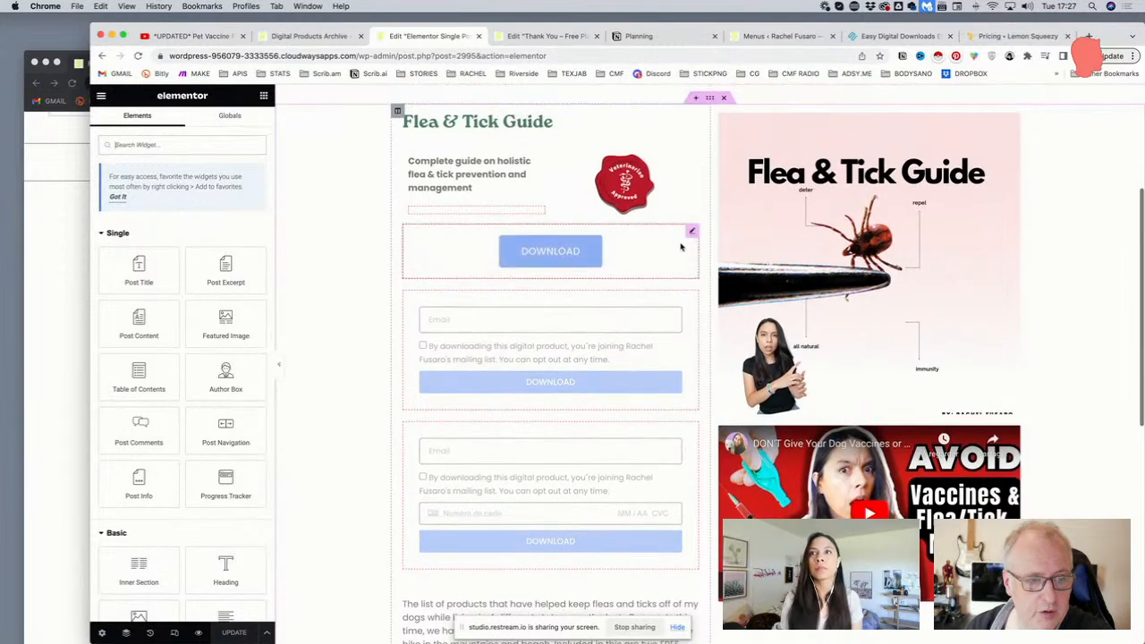
# Set the Download button's visibility to Hide, conditioned on the Visitor role and the ACF Cost field
pyautogui.click(692, 233)
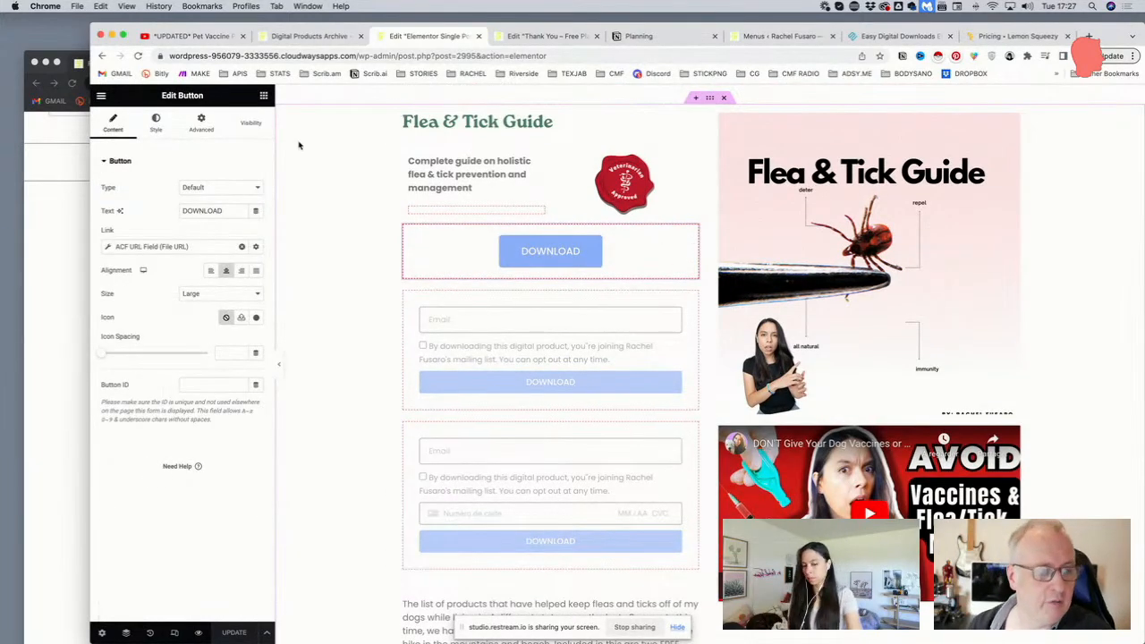
pyautogui.click(248, 128)
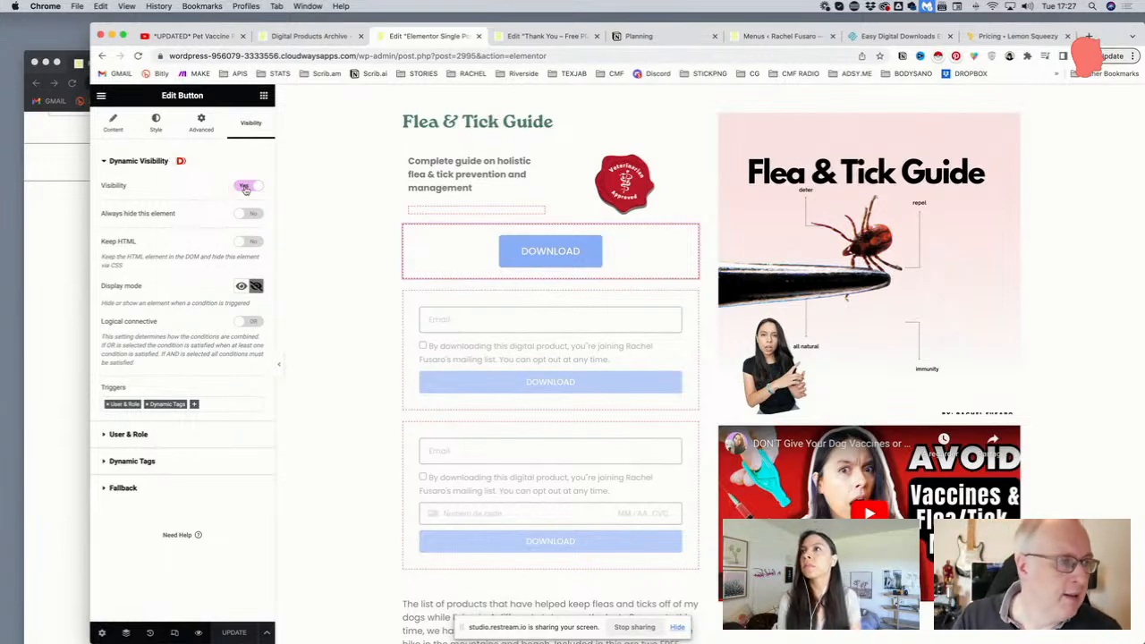
pyautogui.click(258, 286)
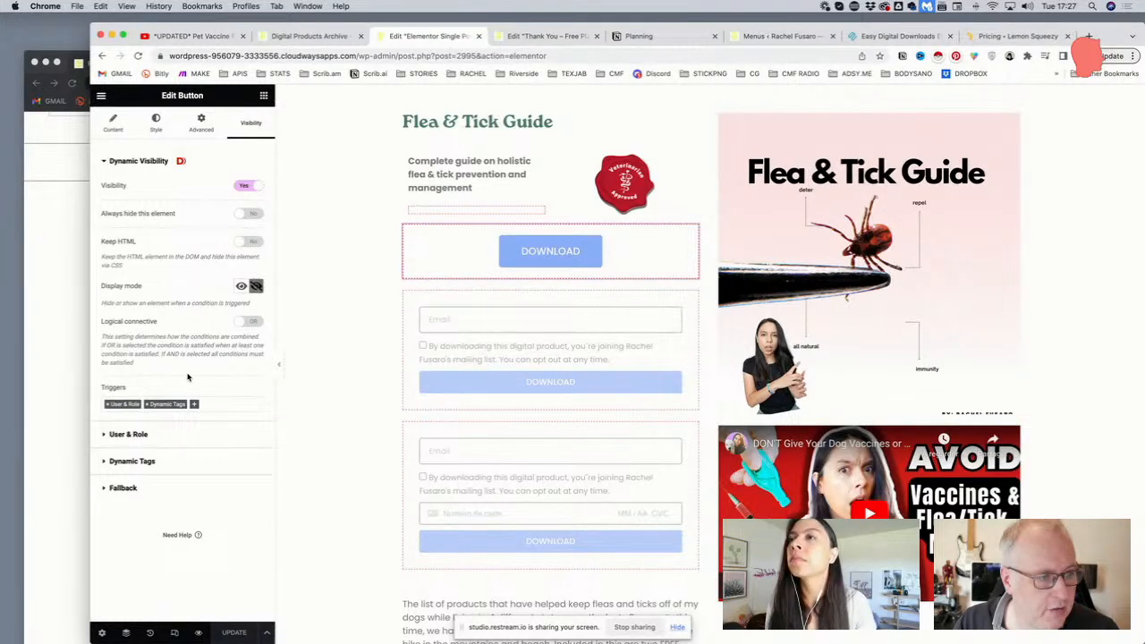
pyautogui.click(116, 435)
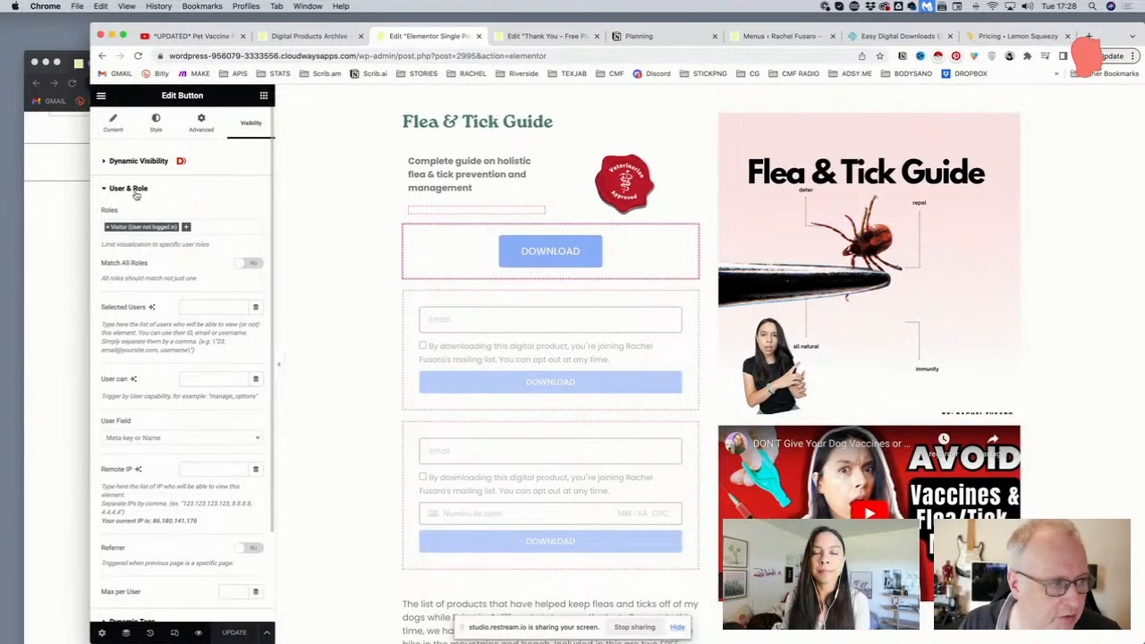
pyautogui.click(137, 193)
pyautogui.click(139, 220)
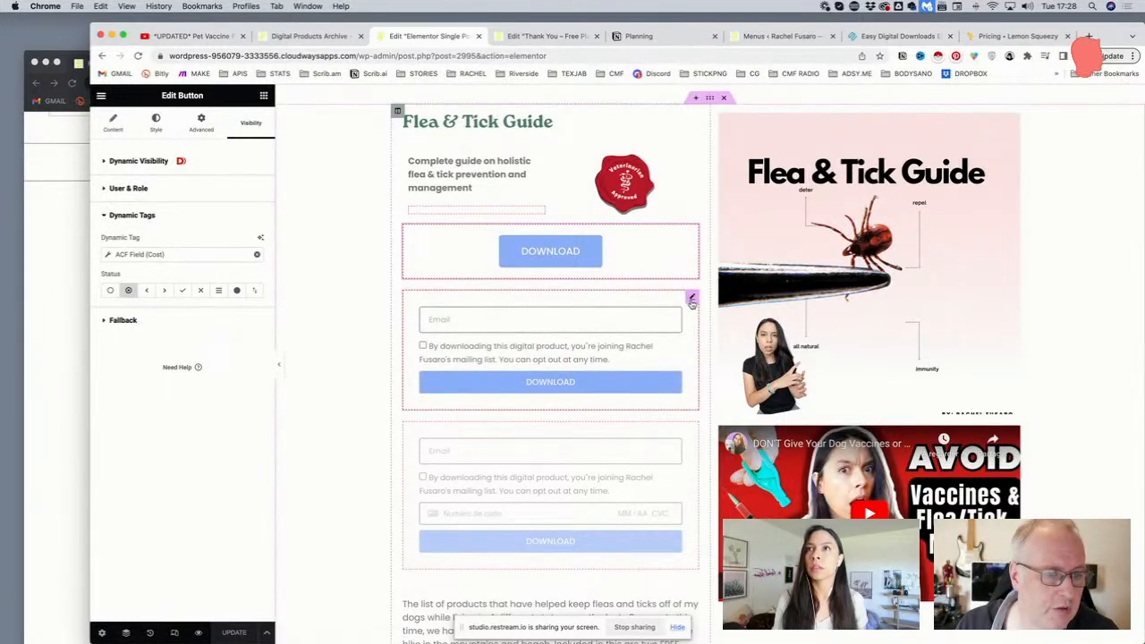
pyautogui.click(692, 300)
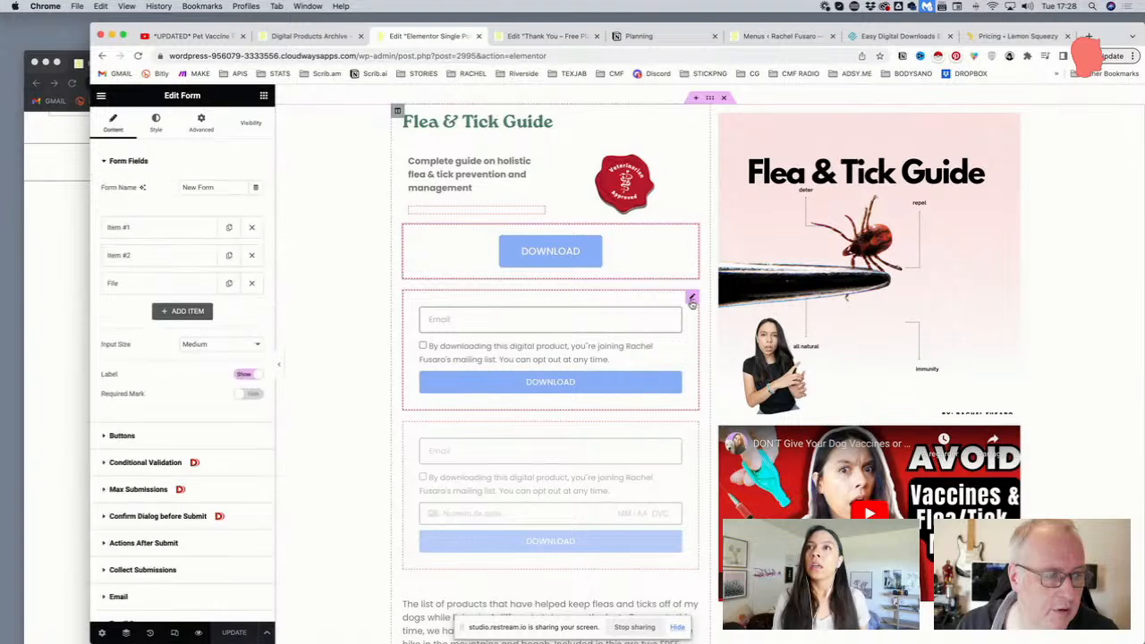
# Make the email form's visibility require the ACF Cost field to be 'Valorized with any value'
pyautogui.click(250, 130)
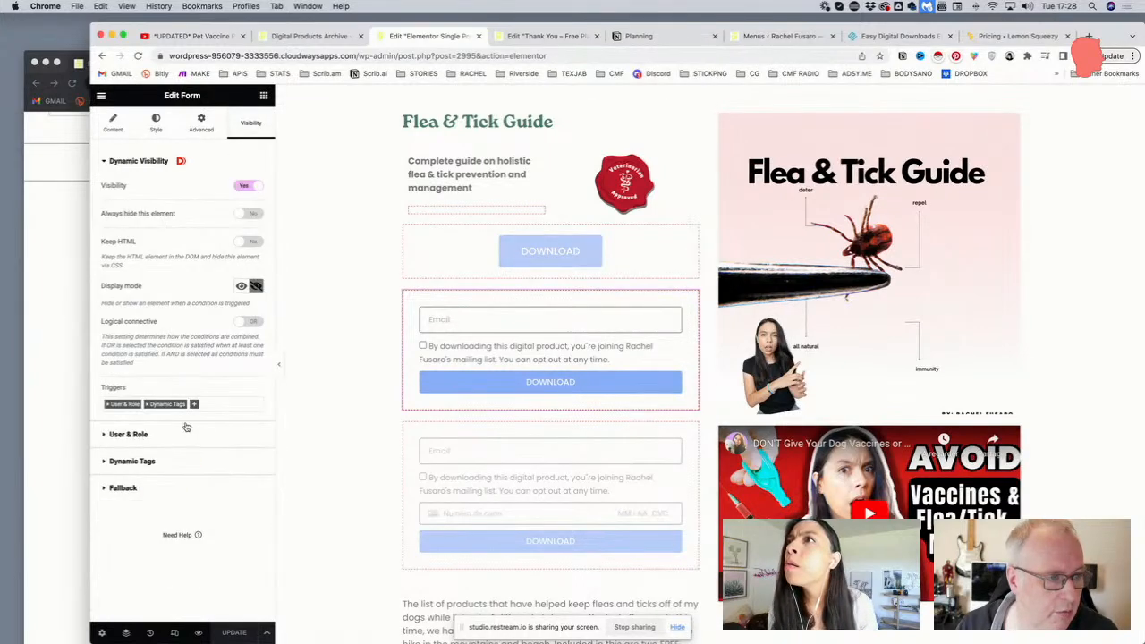
pyautogui.click(128, 435)
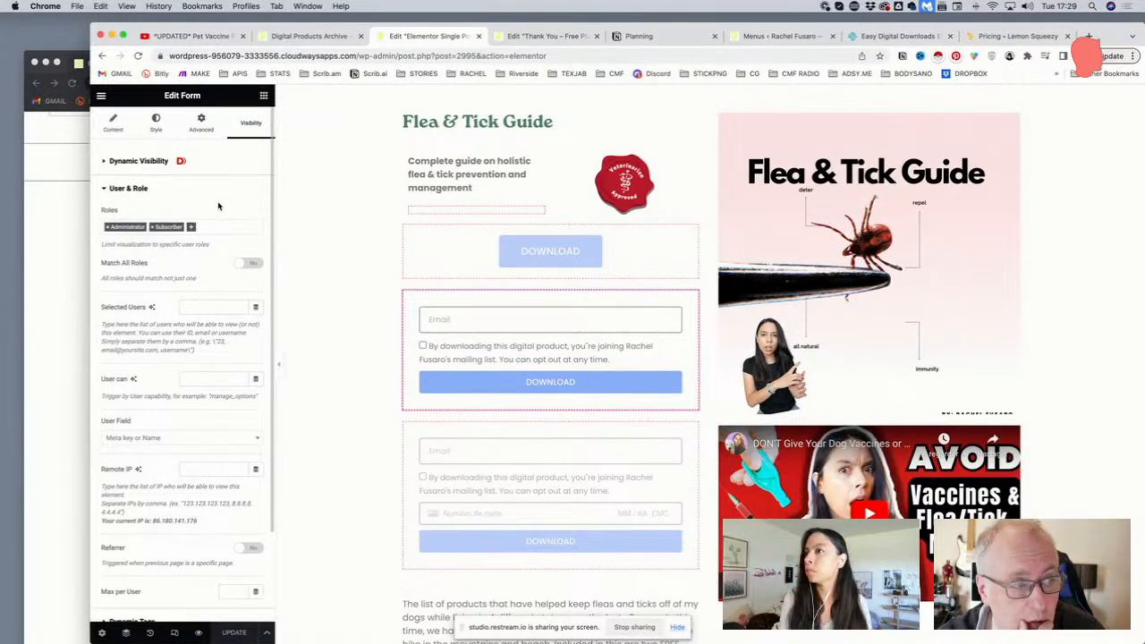
pyautogui.click(139, 161)
pyautogui.click(141, 164)
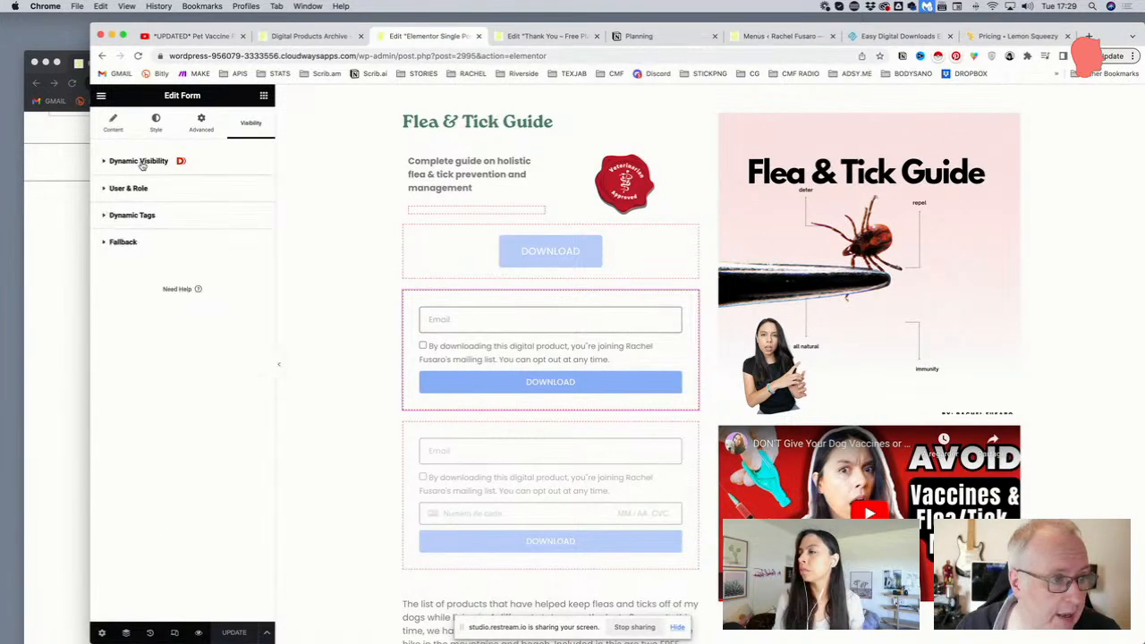
pyautogui.click(156, 190)
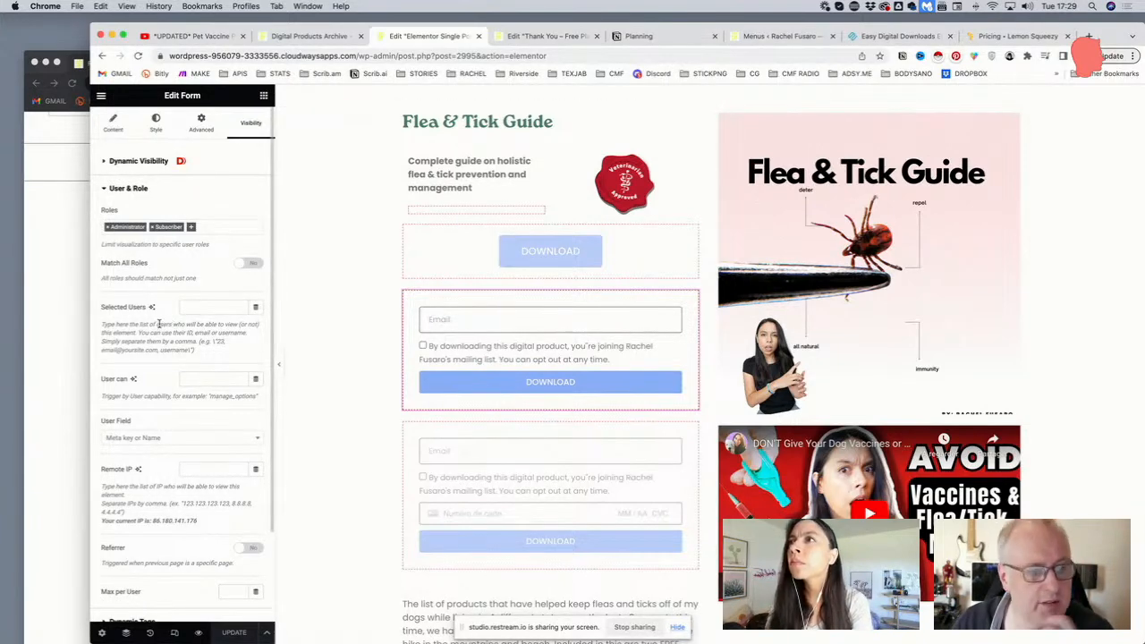
pyautogui.scroll(-1, 159, 327)
pyautogui.scroll(-1, 159, 327)
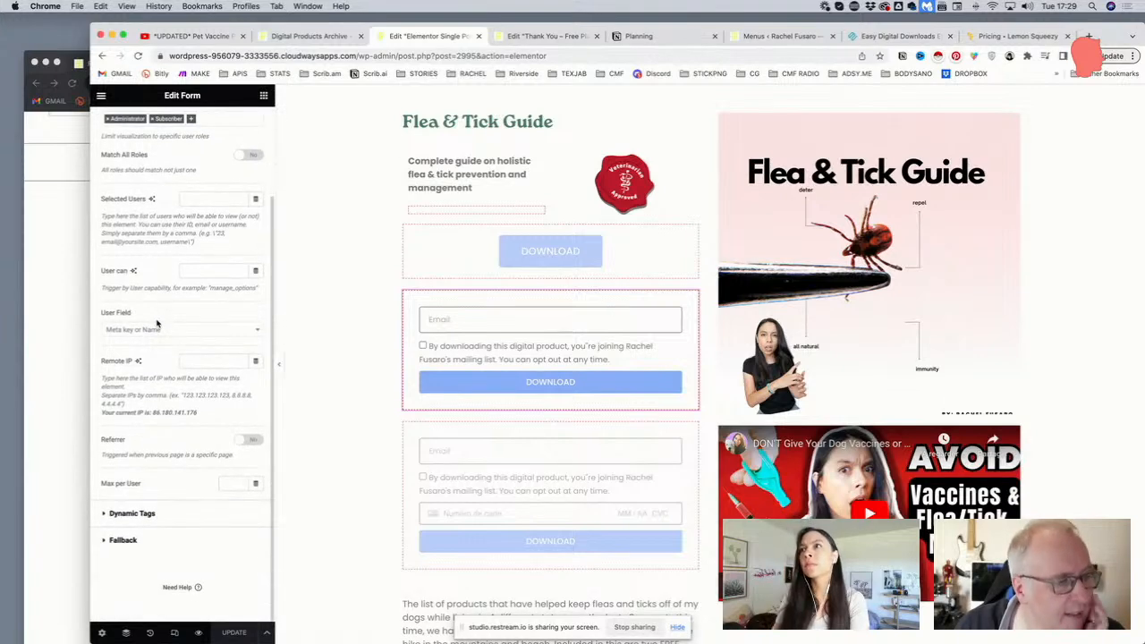
pyautogui.click(153, 524)
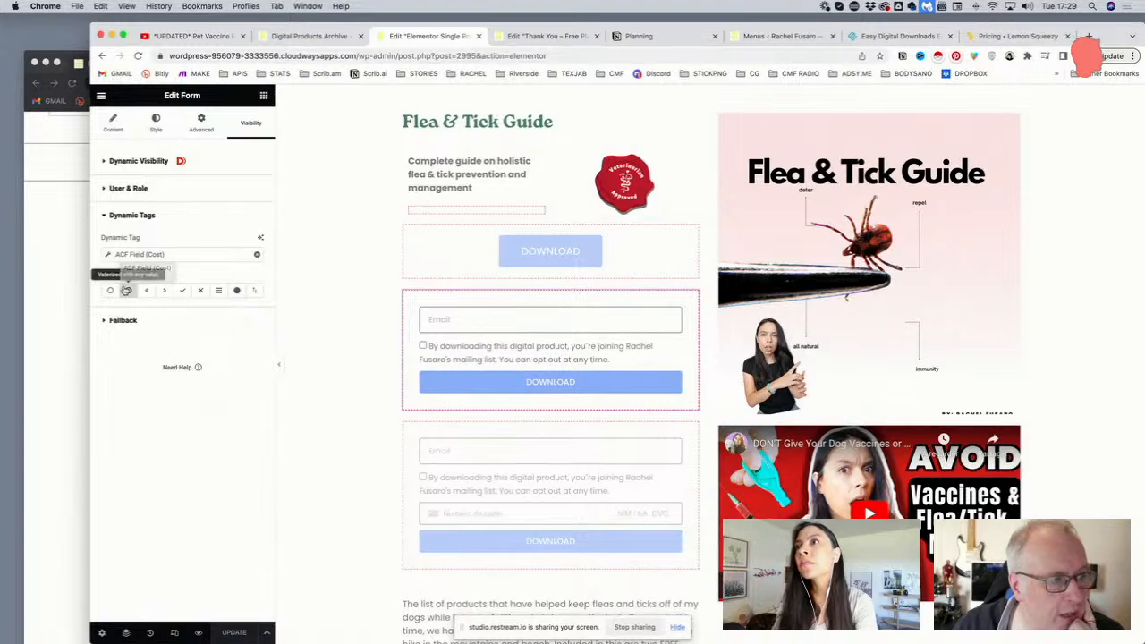
pyautogui.click(126, 290)
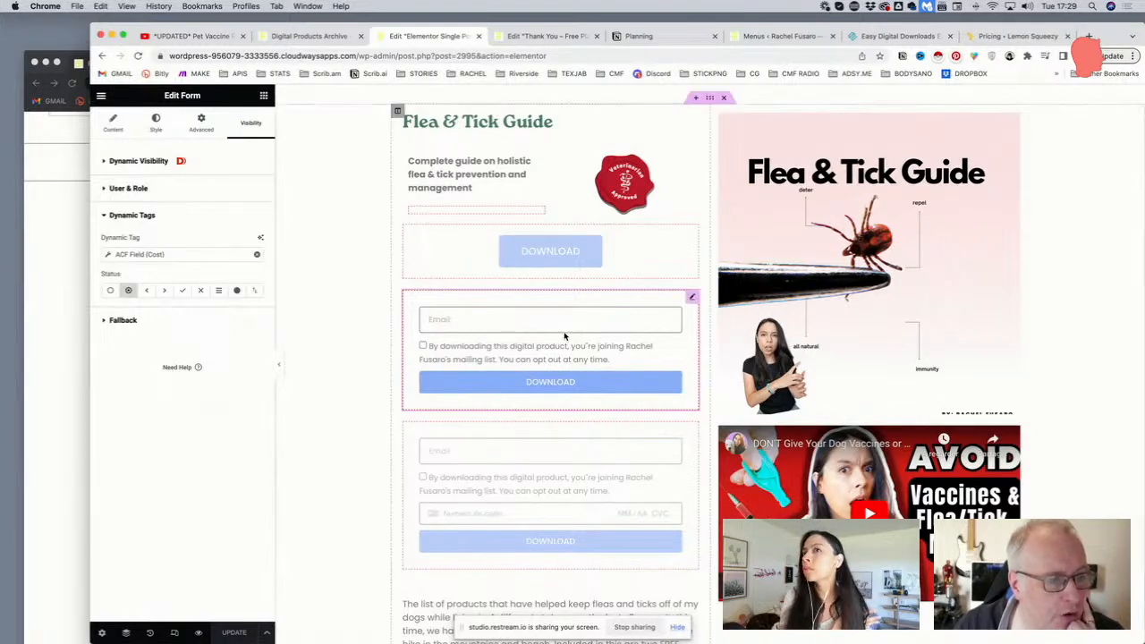
pyautogui.scroll(-1, 564, 335)
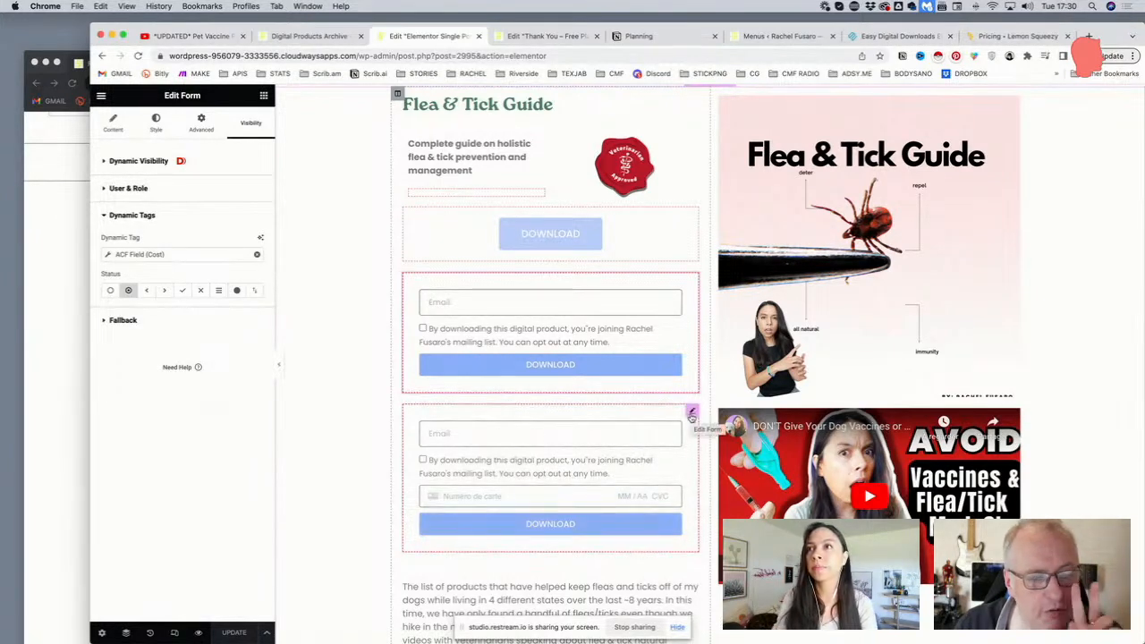
pyautogui.click(692, 413)
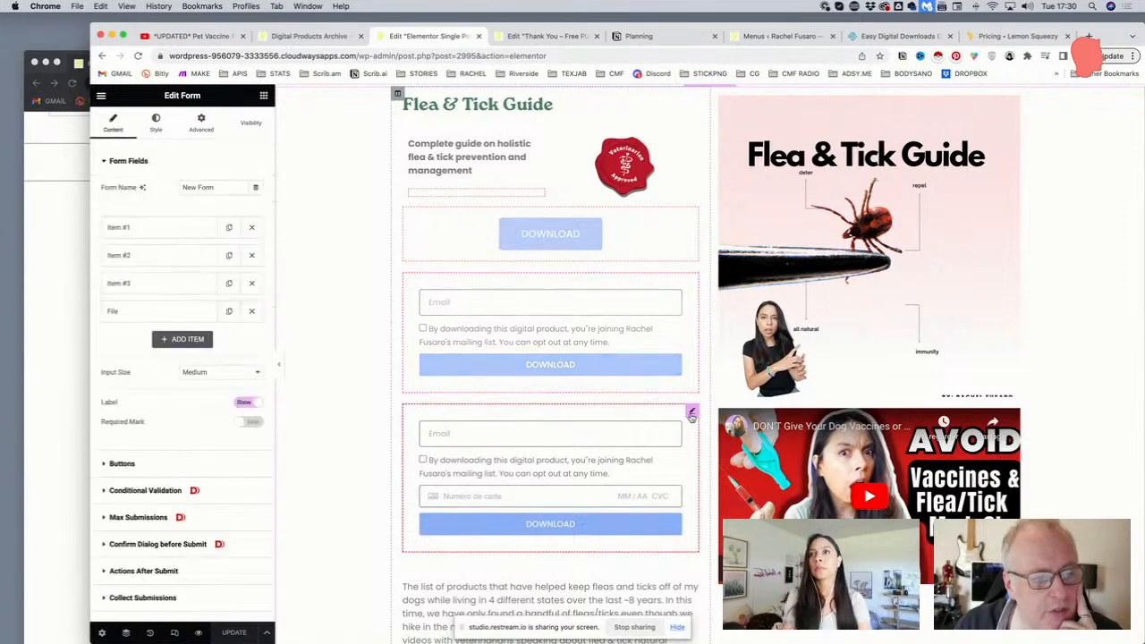
# Check the email-plus-card form's Dynamic Tags visibility condition on the ACF Cost field
pyautogui.click(249, 127)
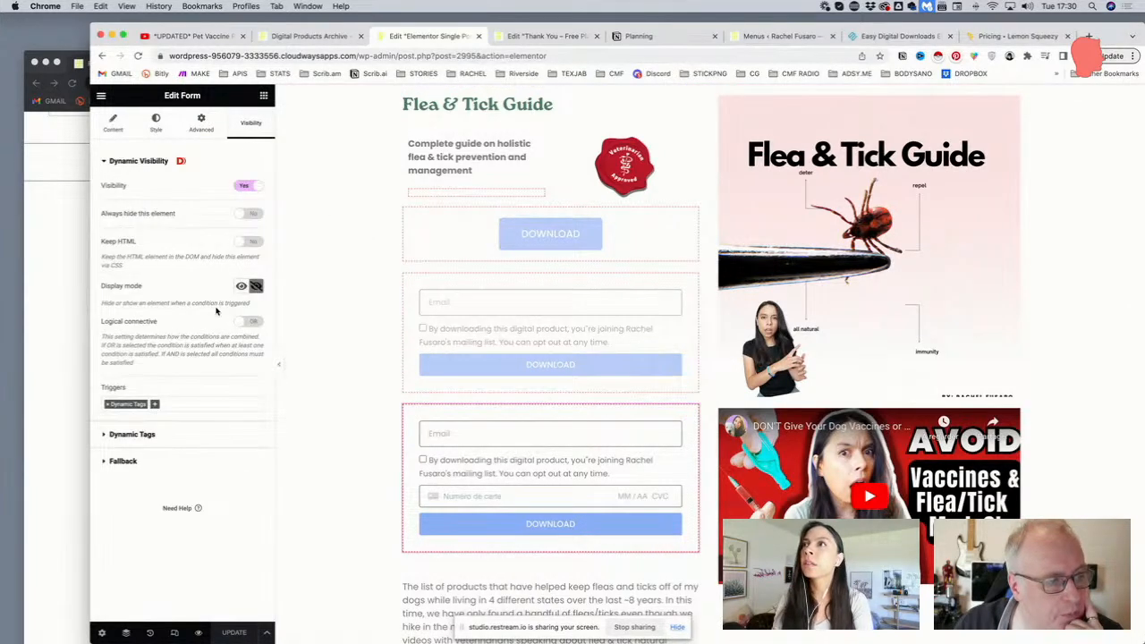
pyautogui.click(150, 438)
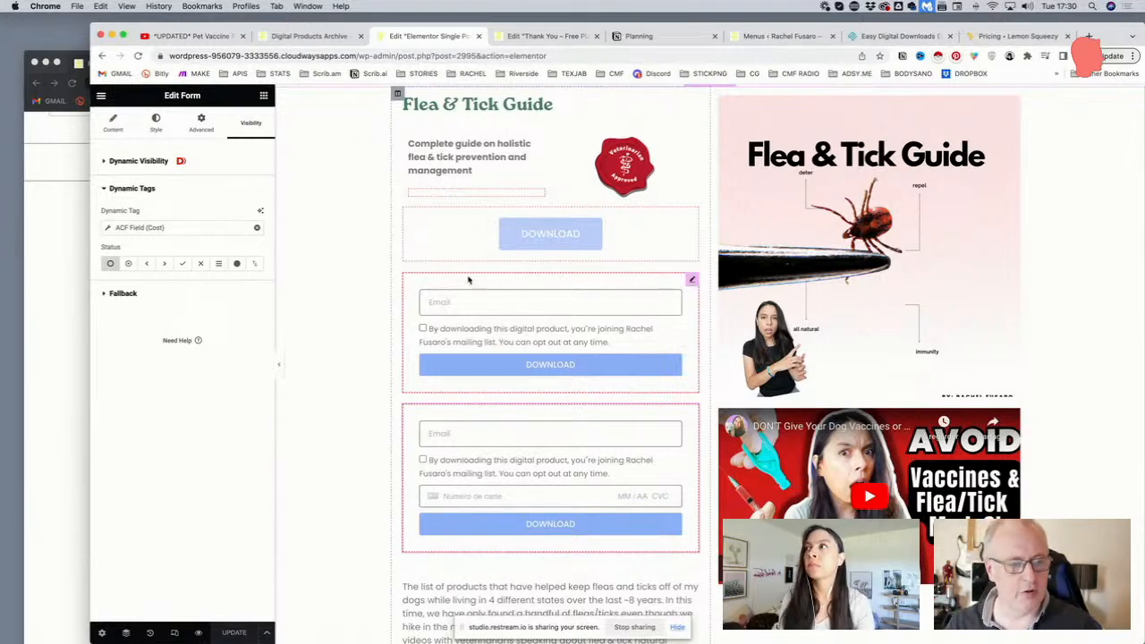
pyautogui.scroll(1, 471, 279)
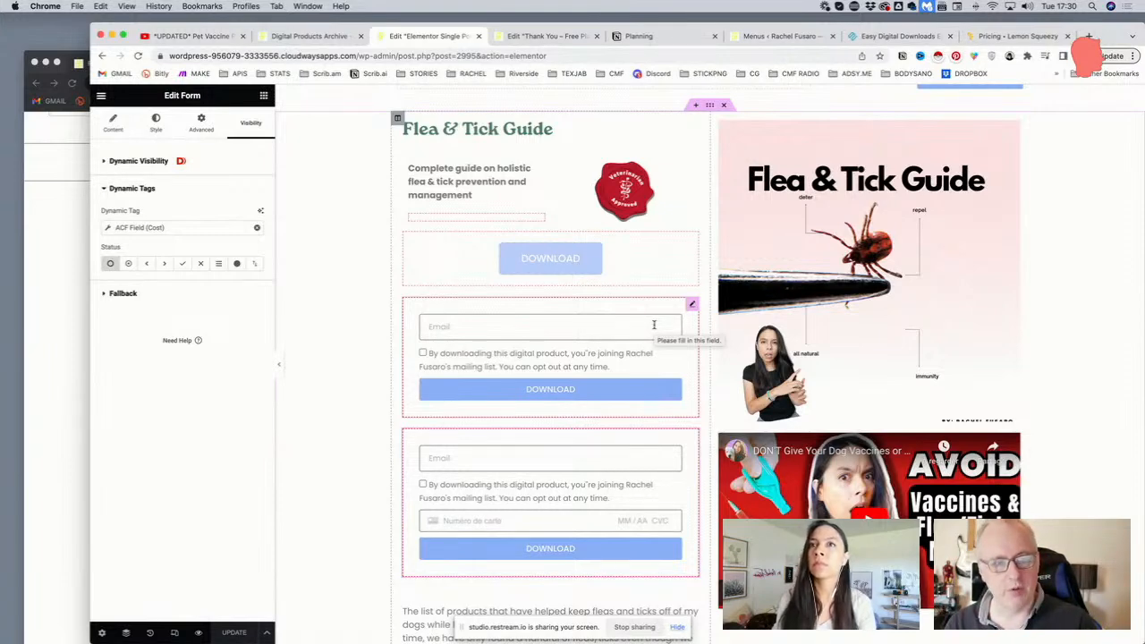
pyautogui.scroll(1, 654, 322)
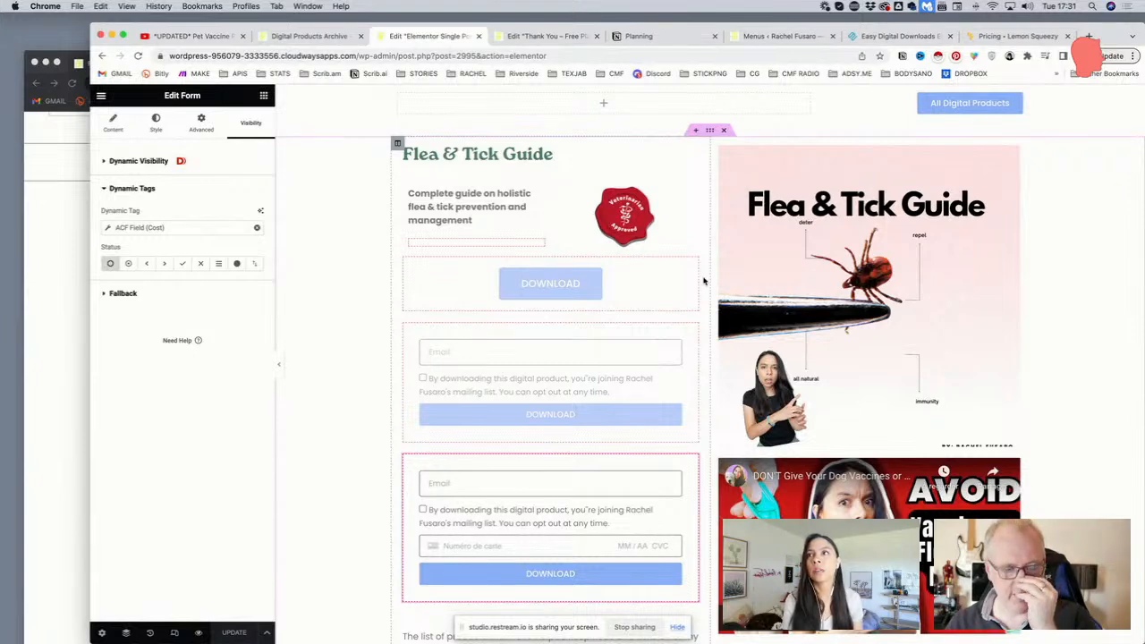
pyautogui.scroll(3, 705, 277)
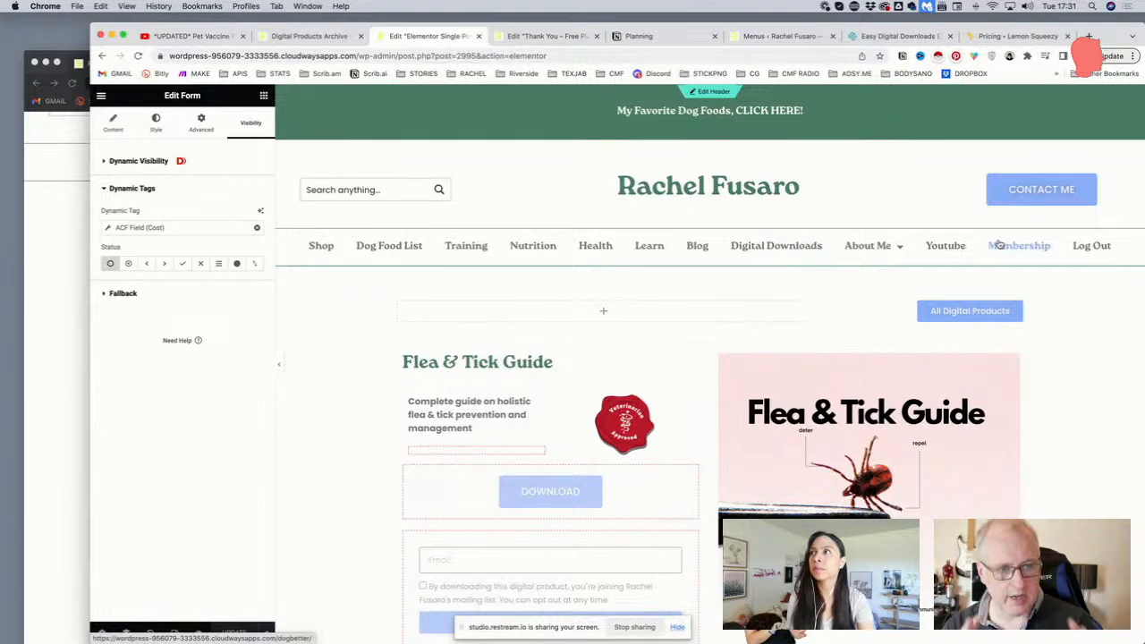
pyautogui.scroll(-5, 688, 324)
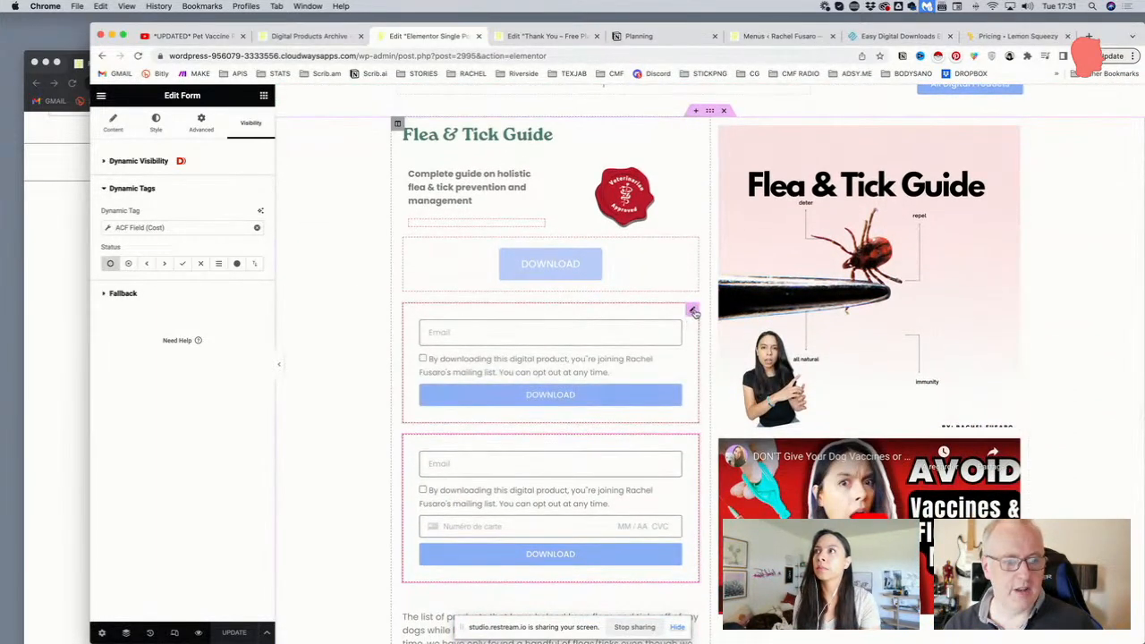
pyautogui.scroll(-1, 707, 301)
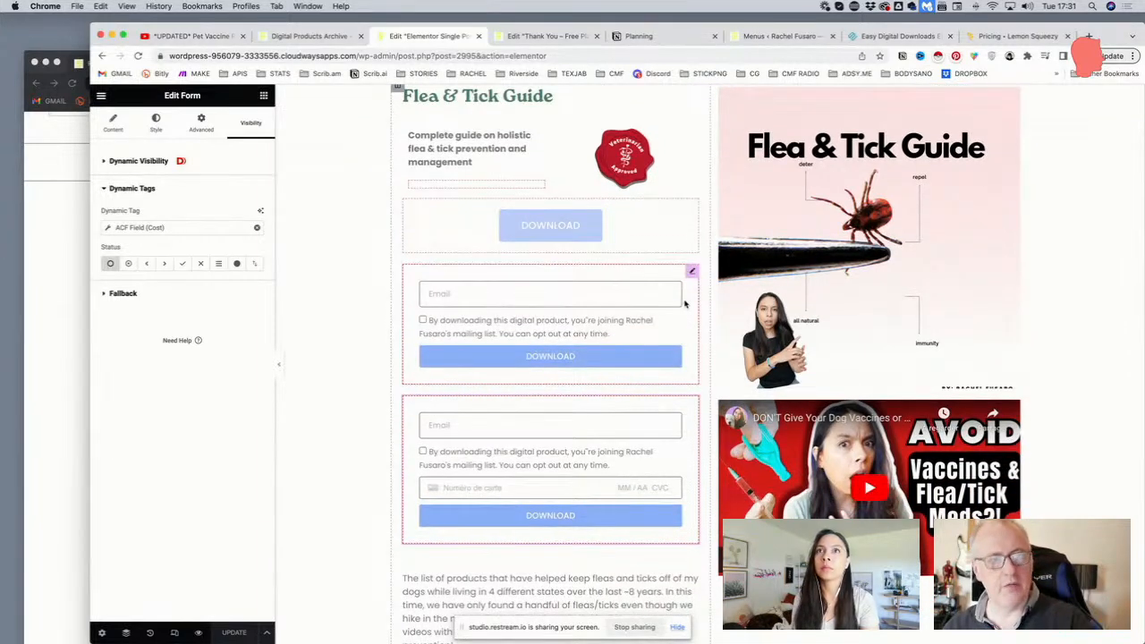
pyautogui.scroll(-2, 686, 304)
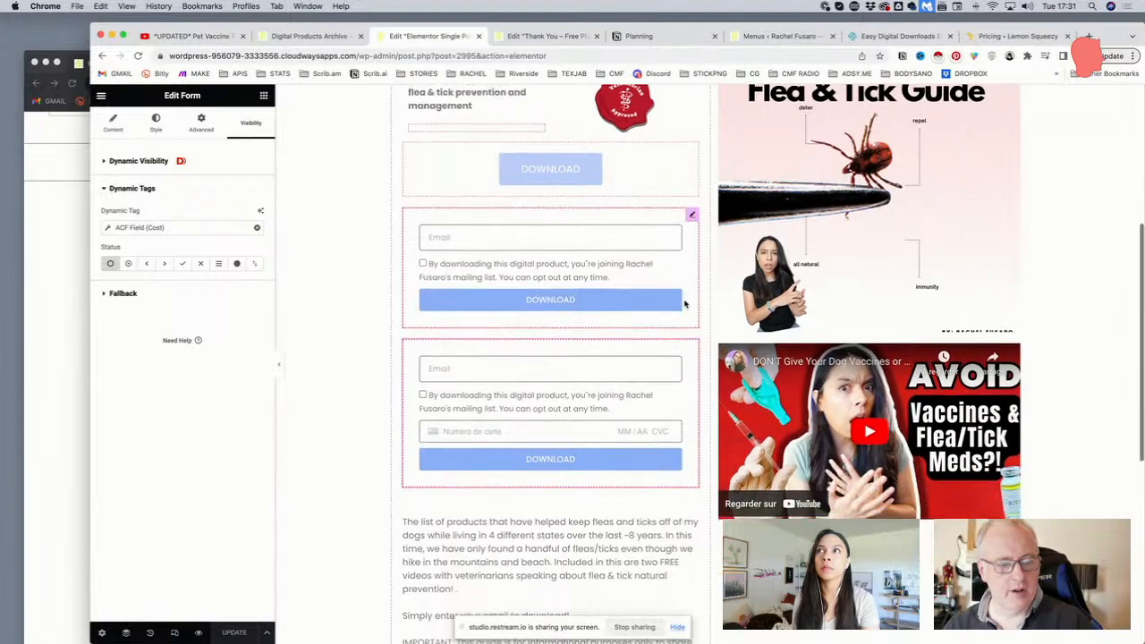
pyautogui.scroll(1, 685, 304)
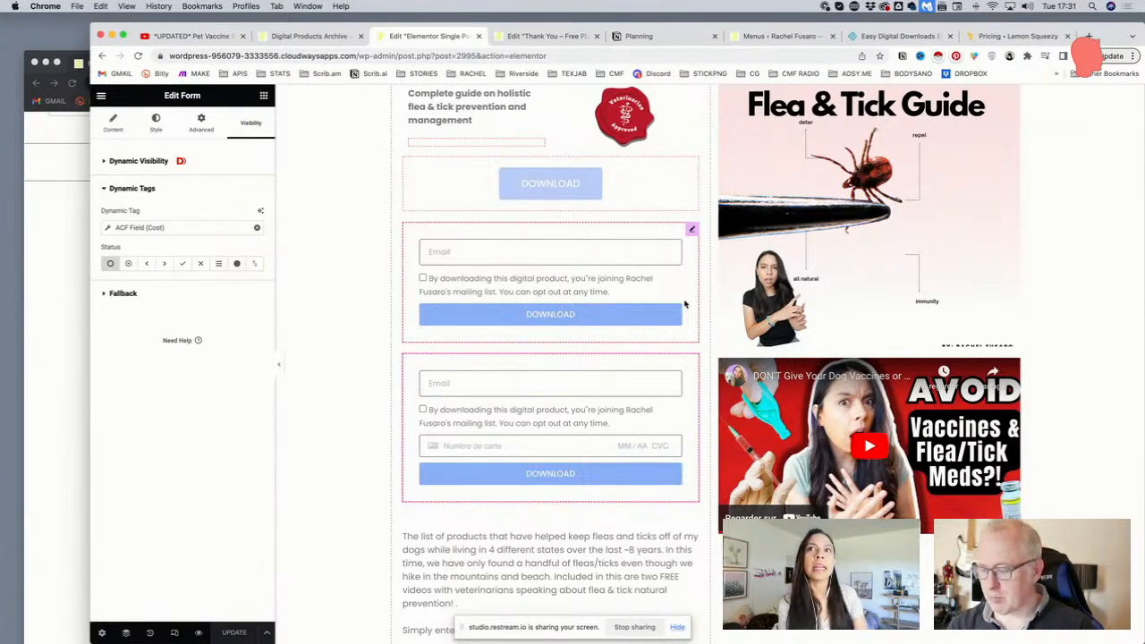
pyautogui.scroll(2, 695, 303)
pyautogui.scroll(4, 695, 303)
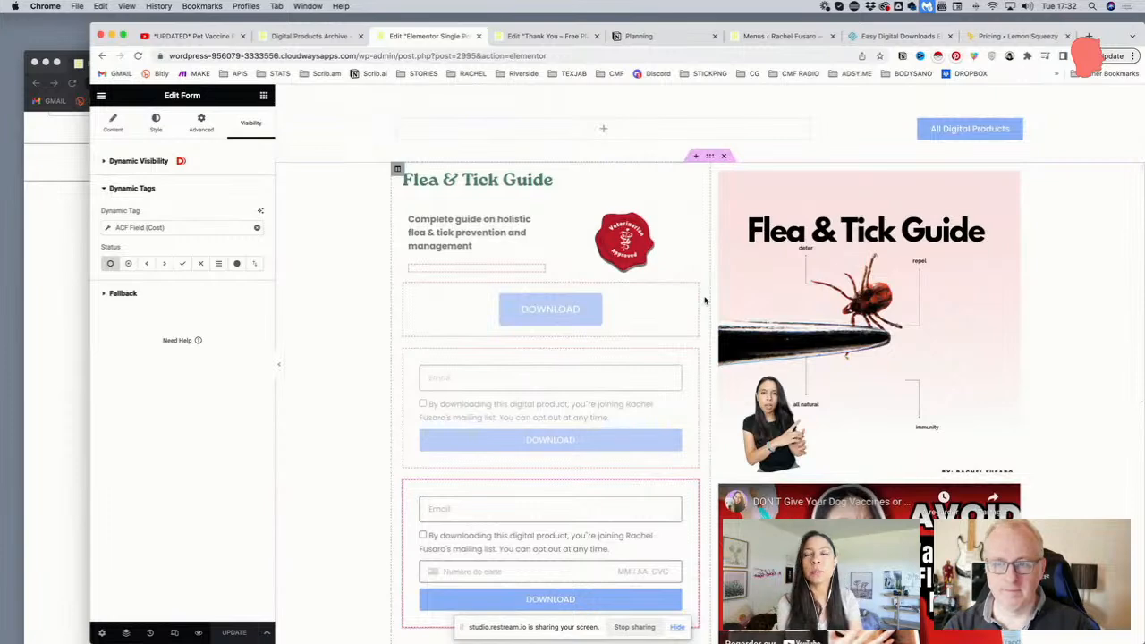
pyautogui.scroll(-5, 705, 301)
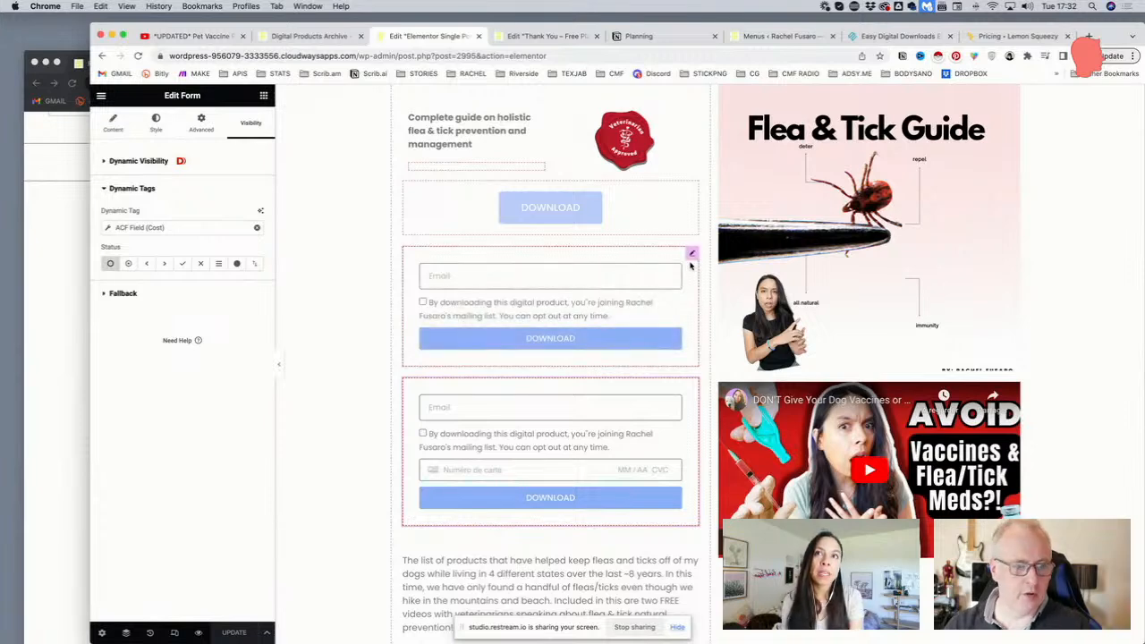
# In the email form's Form Fields, leave Item #1 unlabelled and expand the Acceptance field, Item #2
pyautogui.click(691, 256)
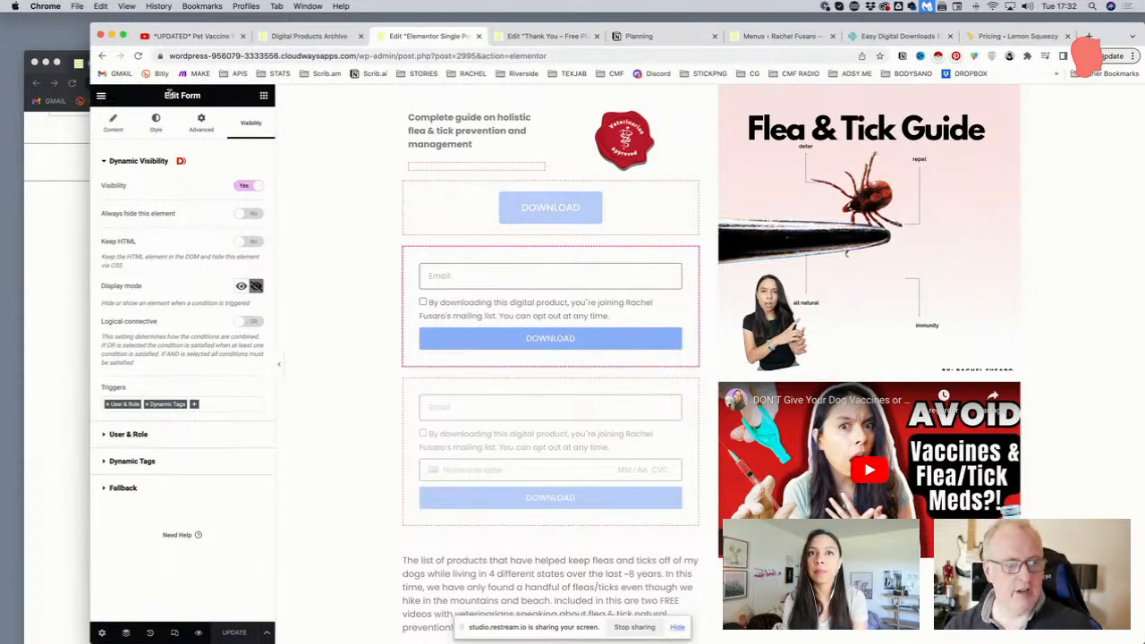
pyautogui.click(108, 131)
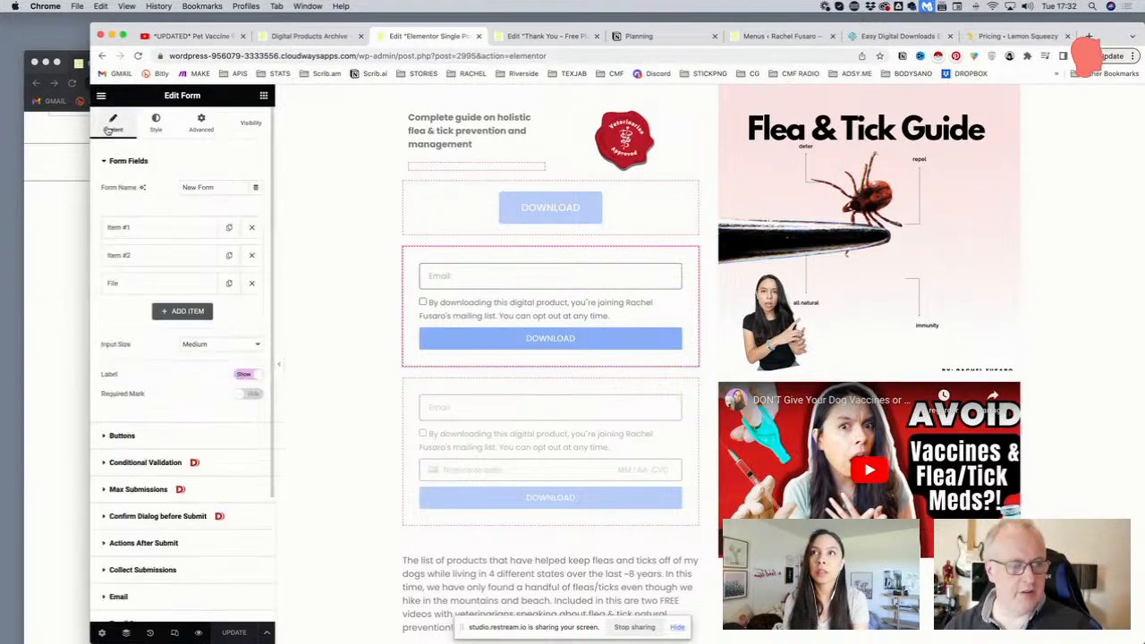
pyautogui.click(165, 235)
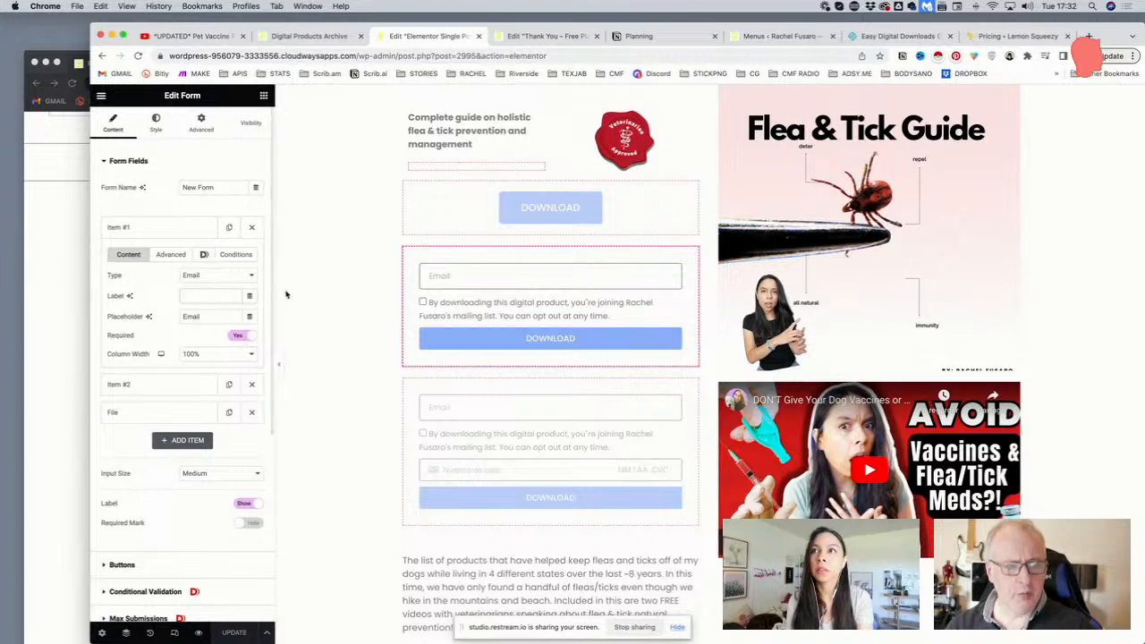
pyautogui.click(211, 295)
pyautogui.write('Email')
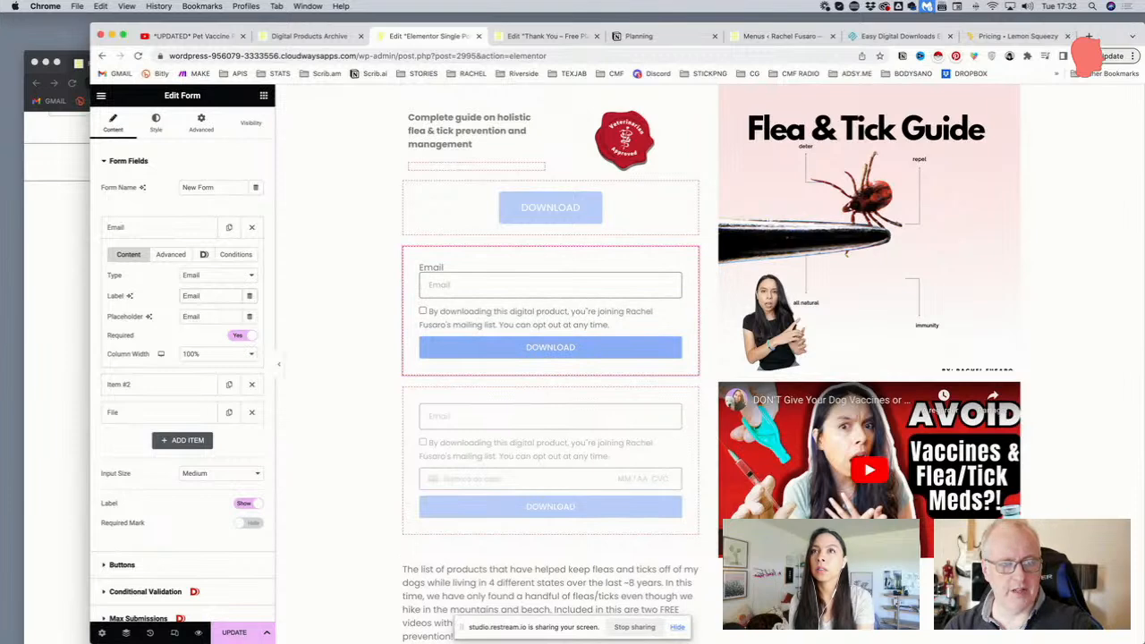
pyautogui.press('BackSpace')
pyautogui.press('BackSpace')
pyautogui.press('BackSpace')
pyautogui.press('BackSpace')
pyautogui.press('BackSpace')
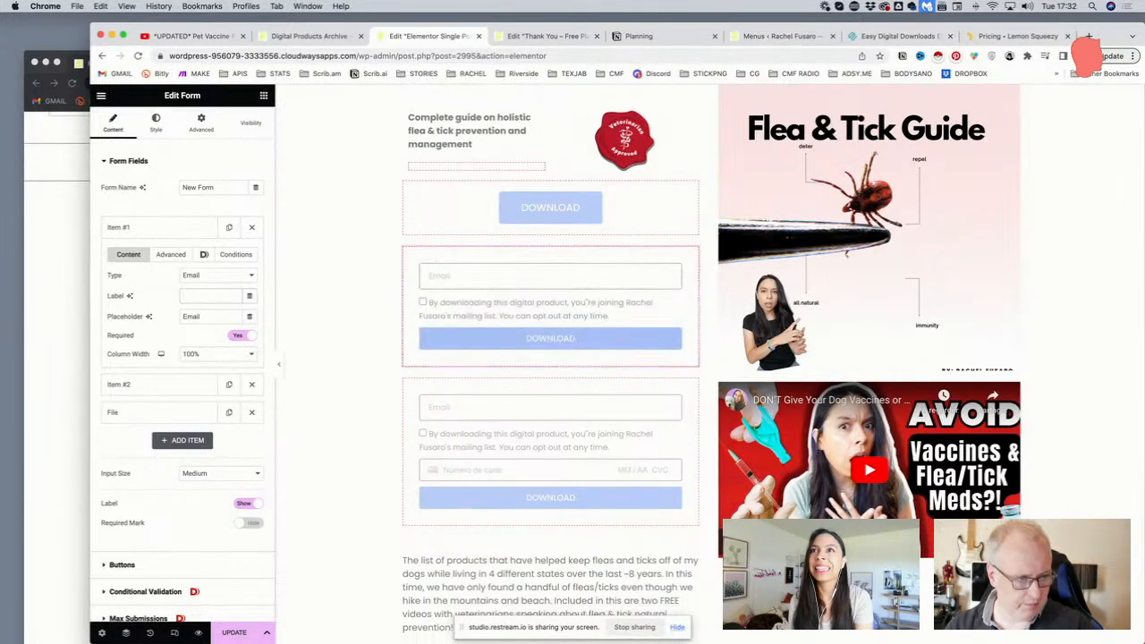
pyautogui.click(154, 228)
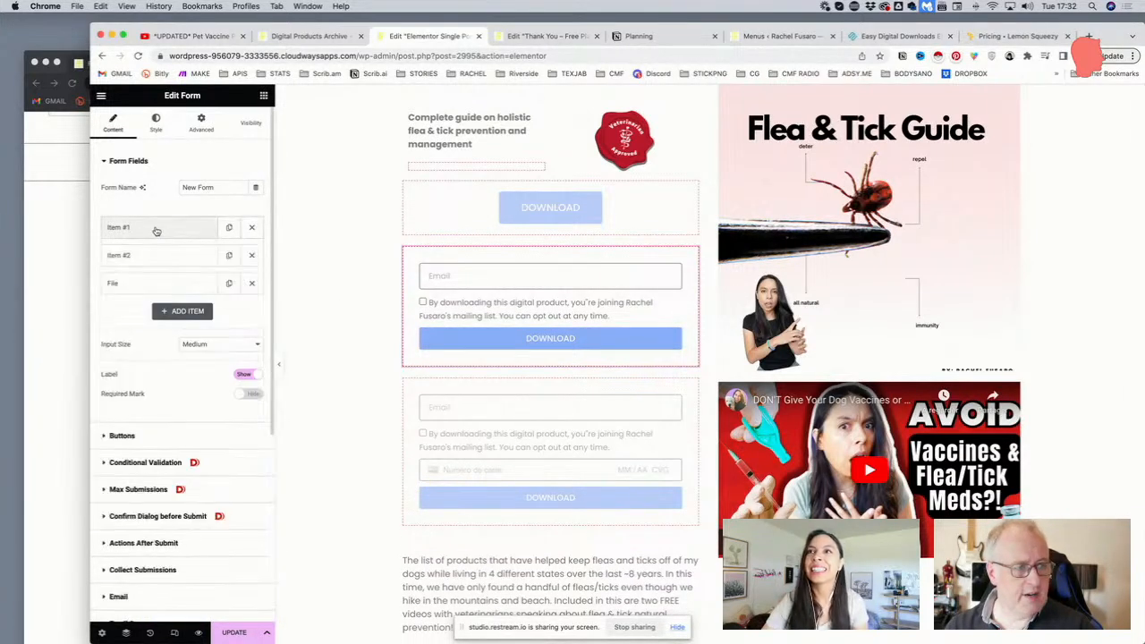
pyautogui.click(153, 255)
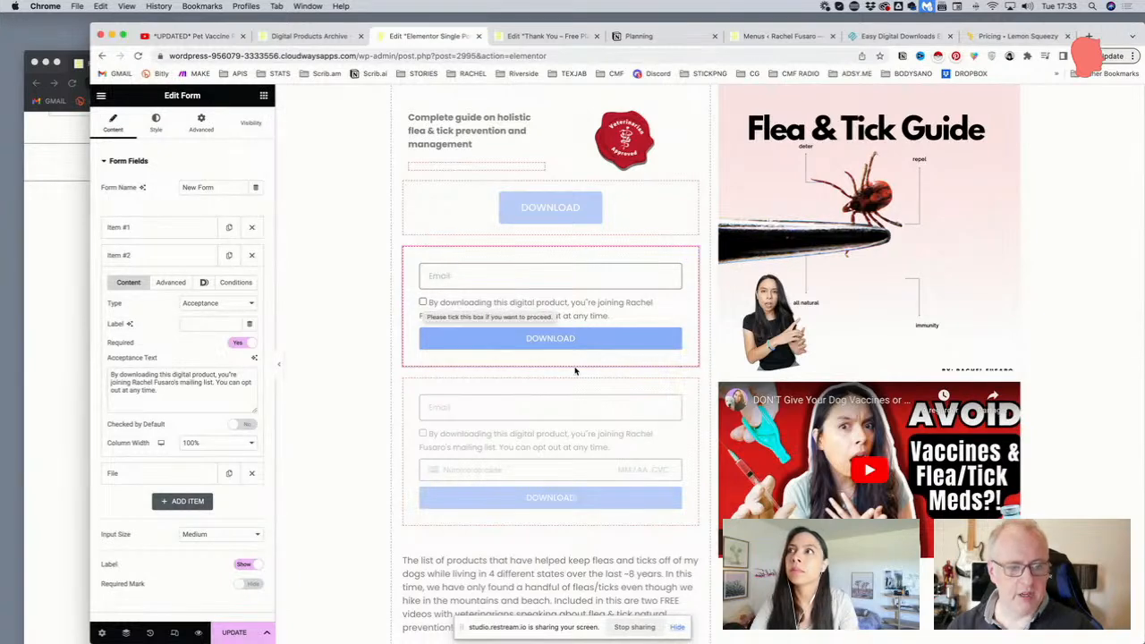
pyautogui.click(191, 309)
pyautogui.click(191, 306)
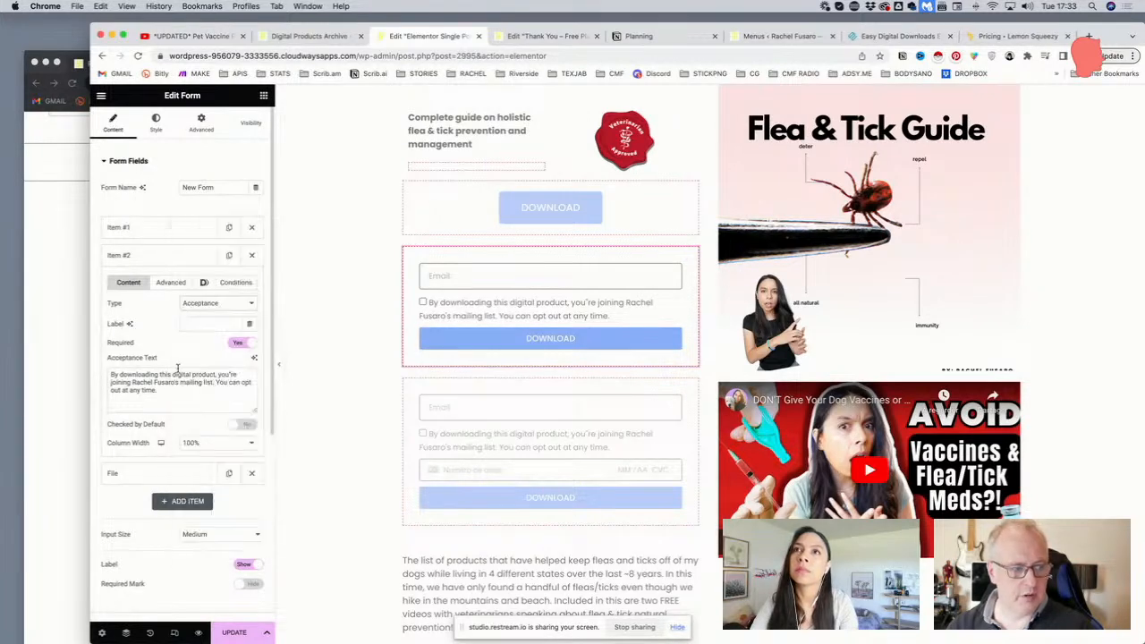
pyautogui.moveTo(172, 394); pyautogui.dragTo(93, 367)
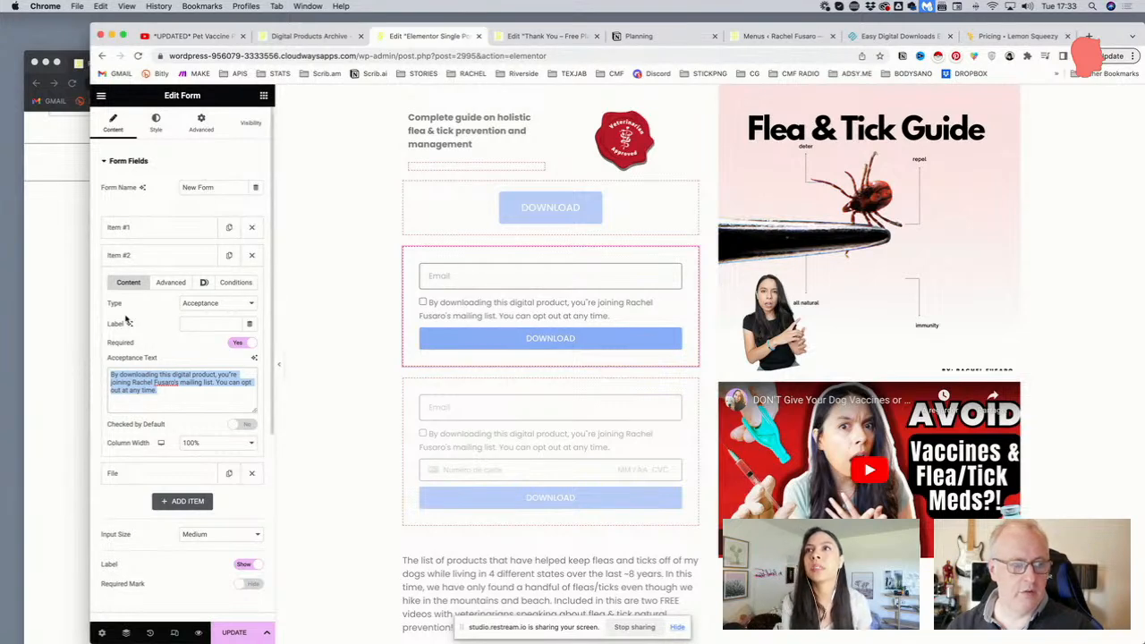
pyautogui.scroll(-2, 126, 320)
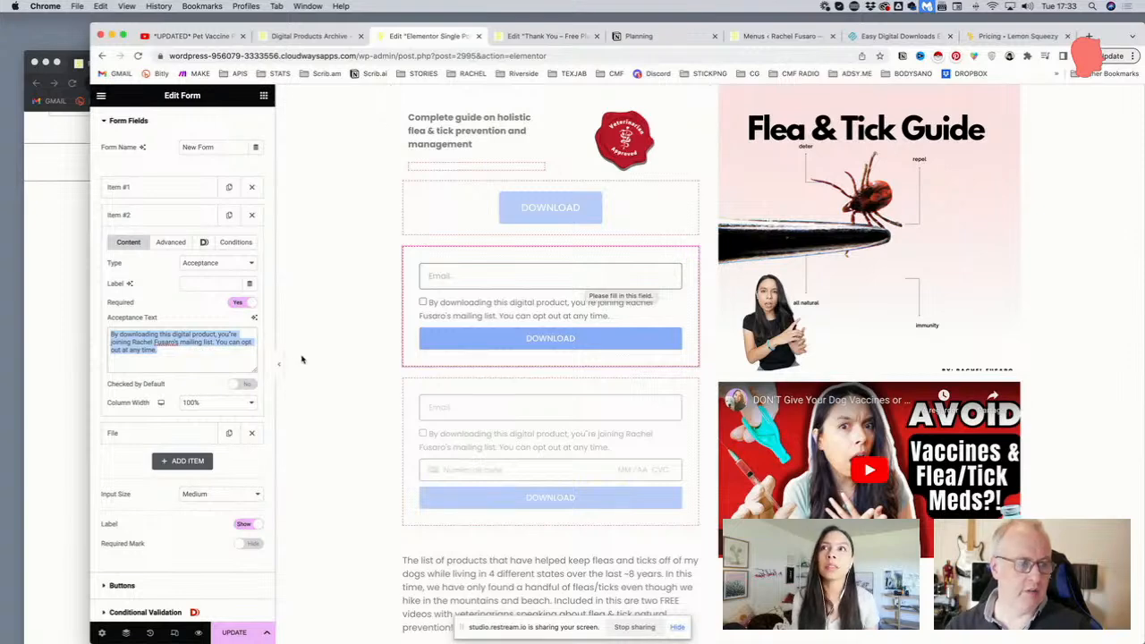
pyautogui.click(205, 350)
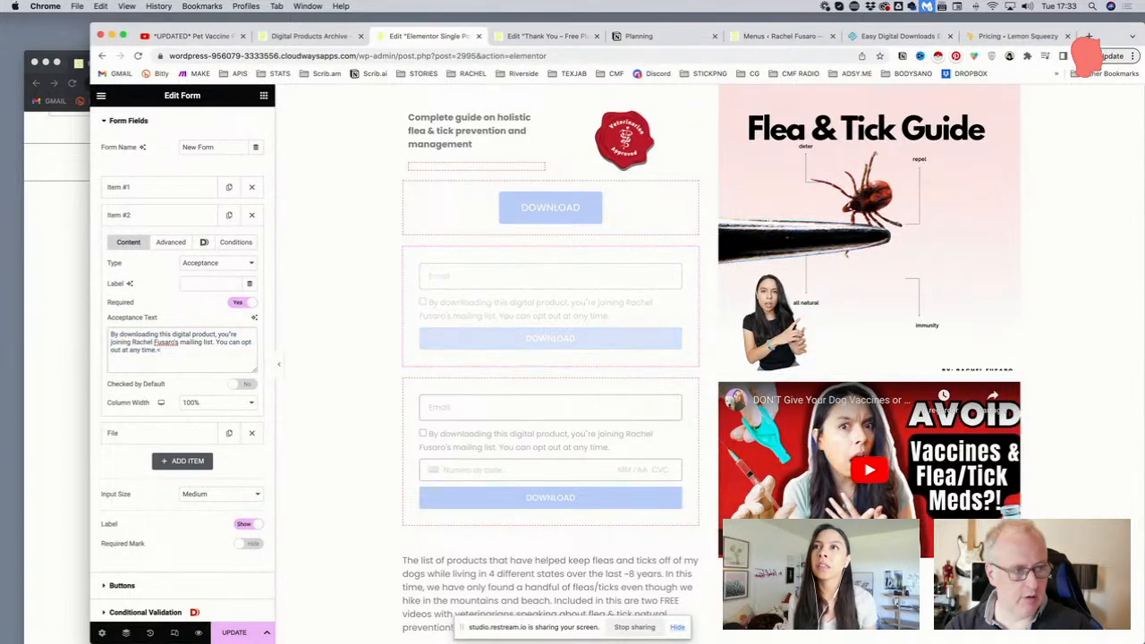
pyautogui.write('<a hre')
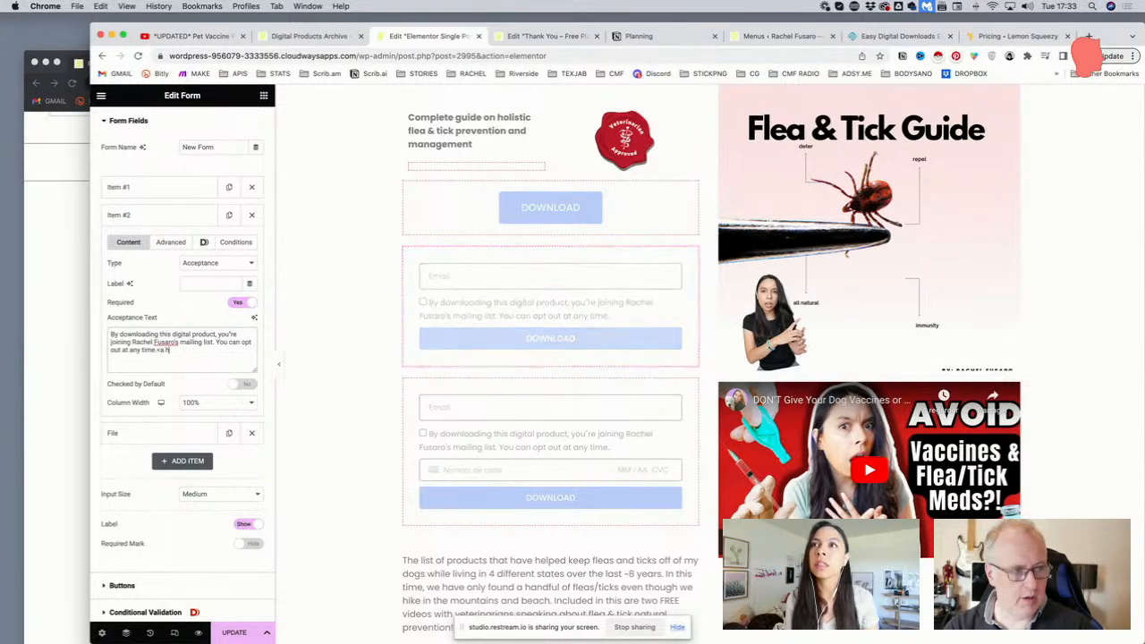
pyautogui.write('f="')
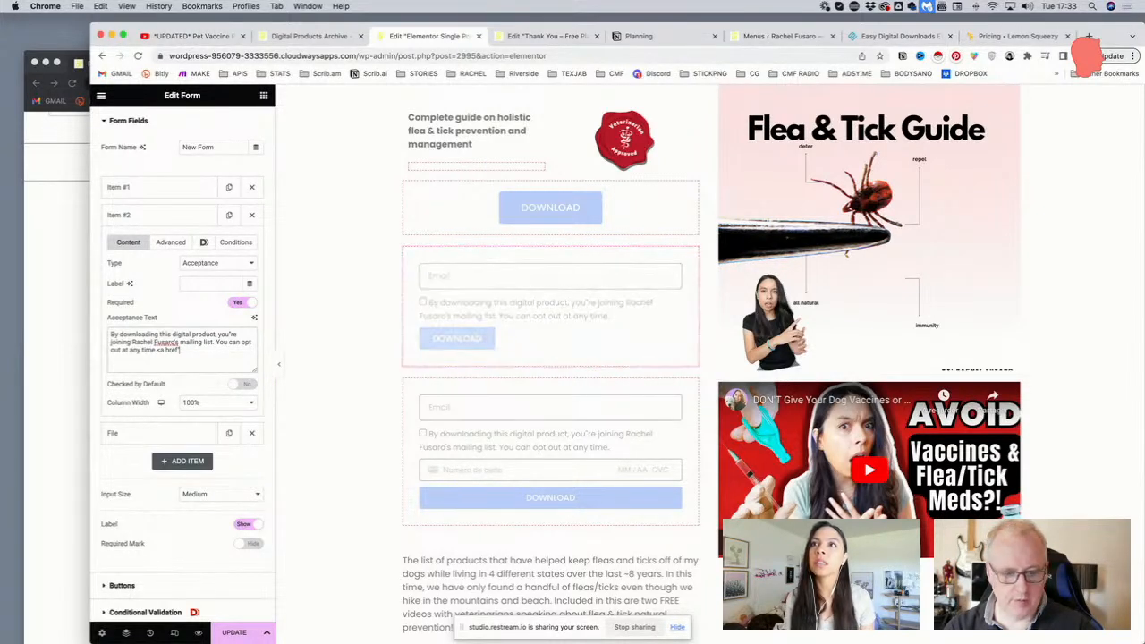
pyautogui.write('">test<')
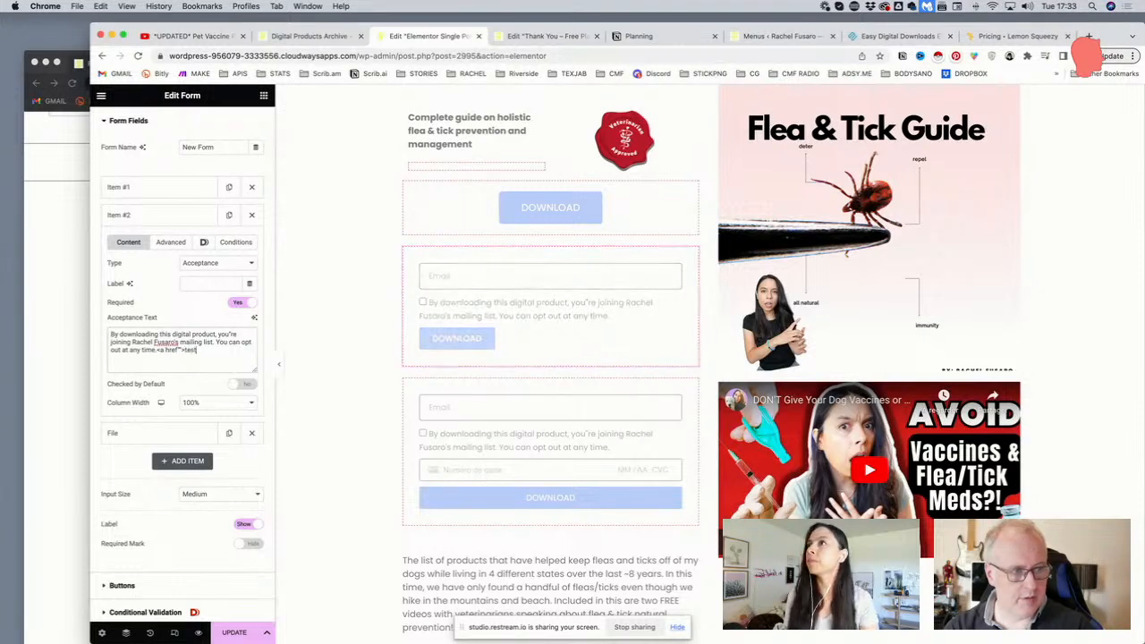
pyautogui.write('/a>')
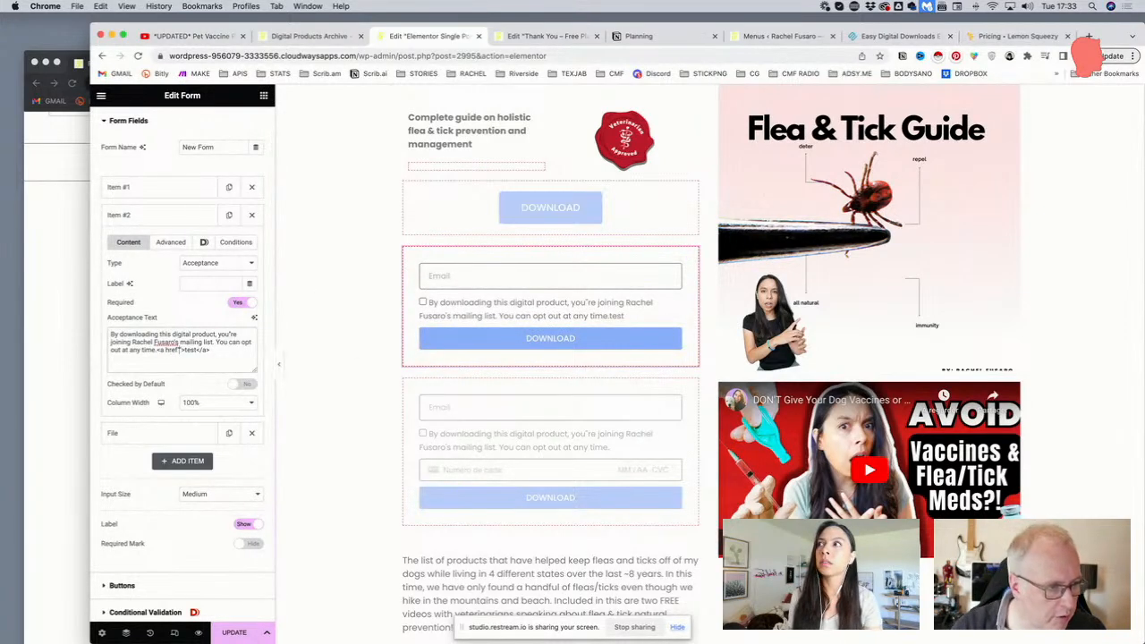
pyautogui.write('https://yesy')
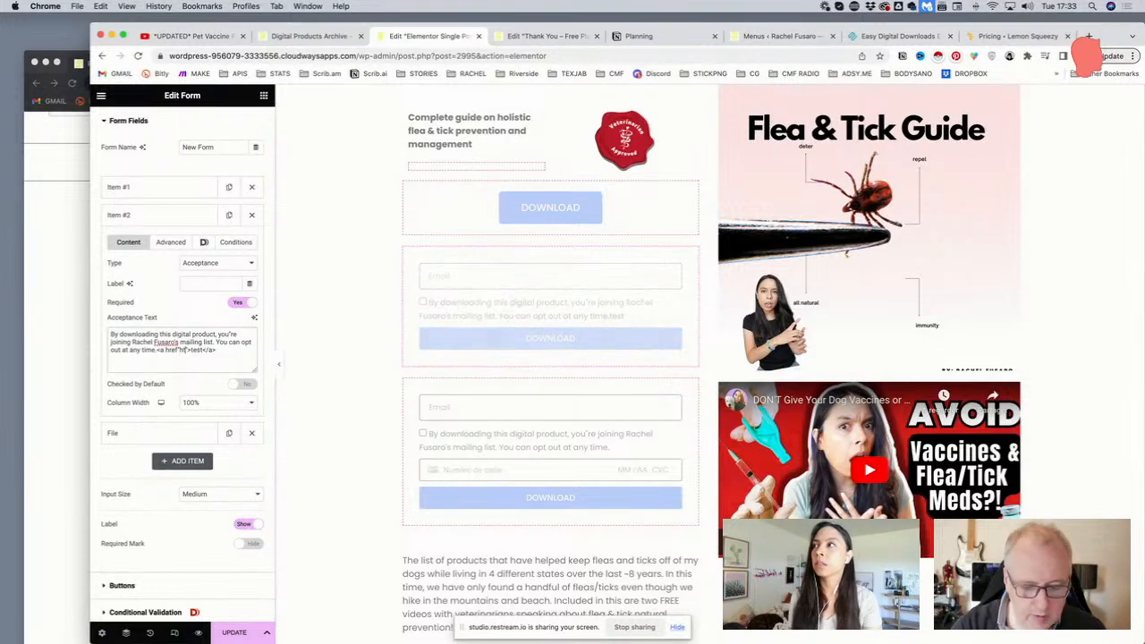
pyautogui.press('BackSpace')
pyautogui.press('BackSpace')
pyautogui.press('BackSpace')
pyautogui.press('BackSpace')
pyautogui.write('test.com')
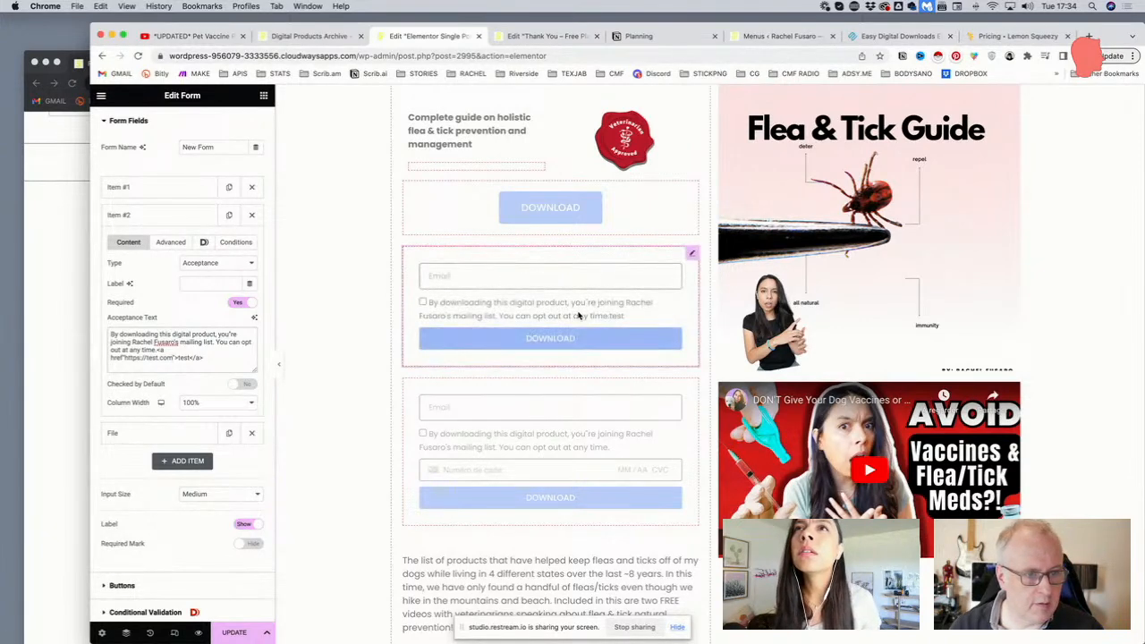
pyautogui.click(233, 632)
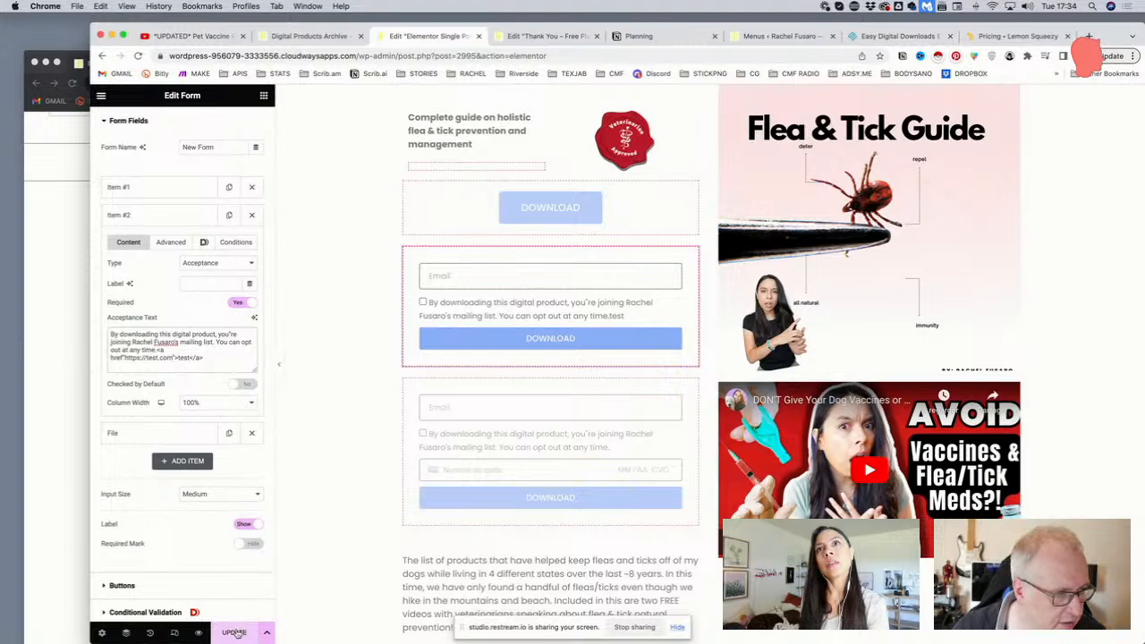
pyautogui.click(235, 632)
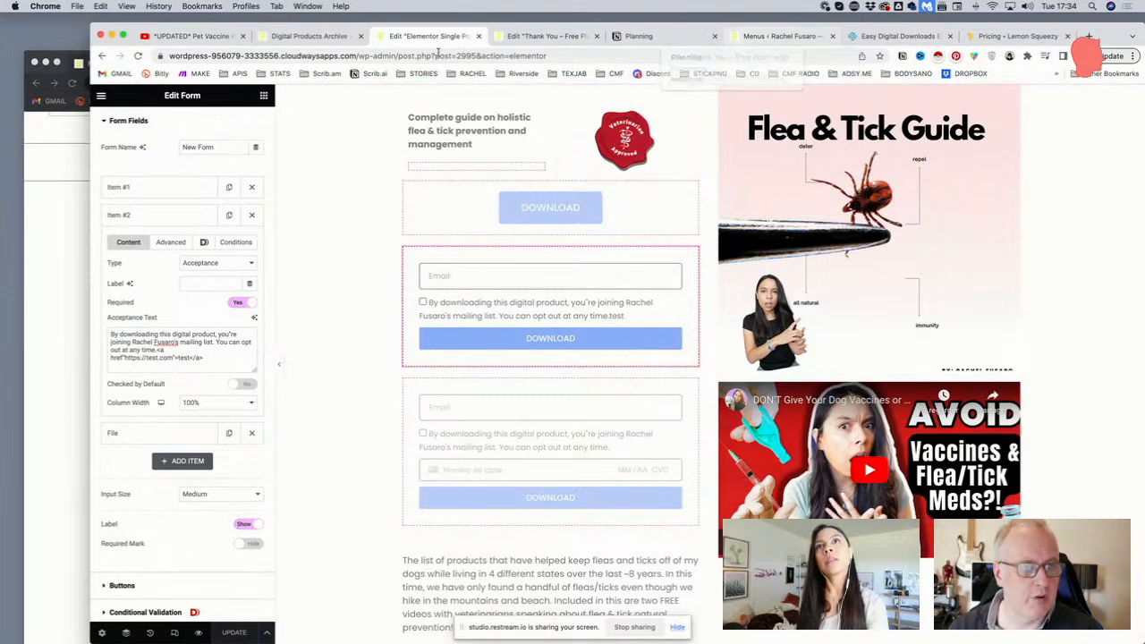
# Reload the live Flea & Tick Guide page in the incognito window
pyautogui.click(75, 186)
pyautogui.click(405, 82)
pyautogui.press('Return')
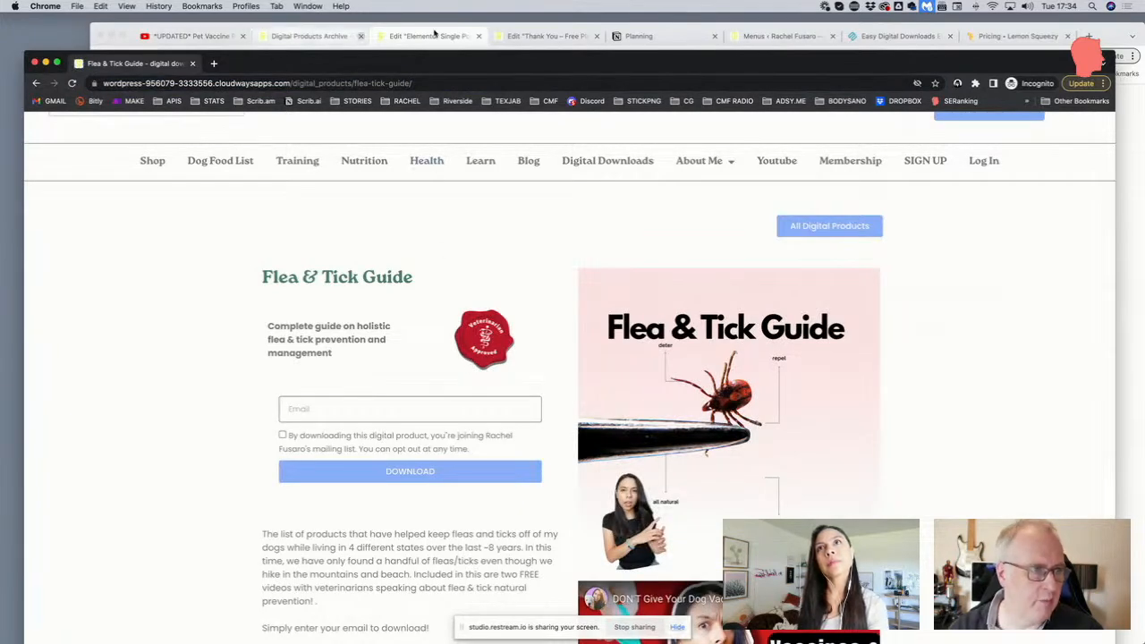
# Purge all cache with Breeze, reload the live page to check the consent text, then return to Elementor
pyautogui.click(750, 38)
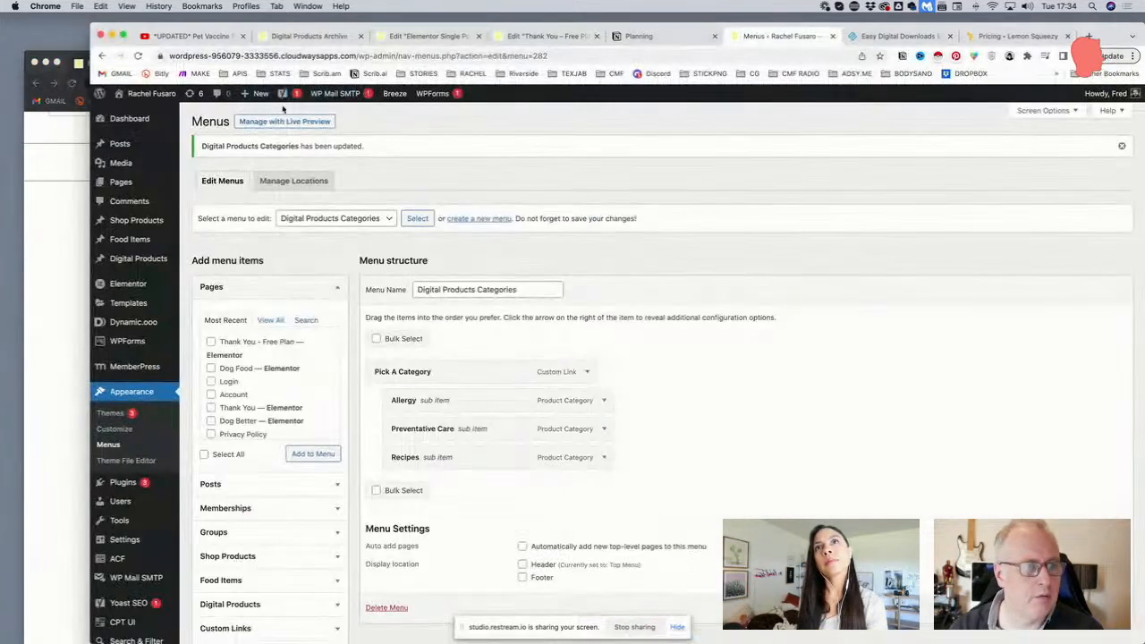
pyautogui.click(399, 112)
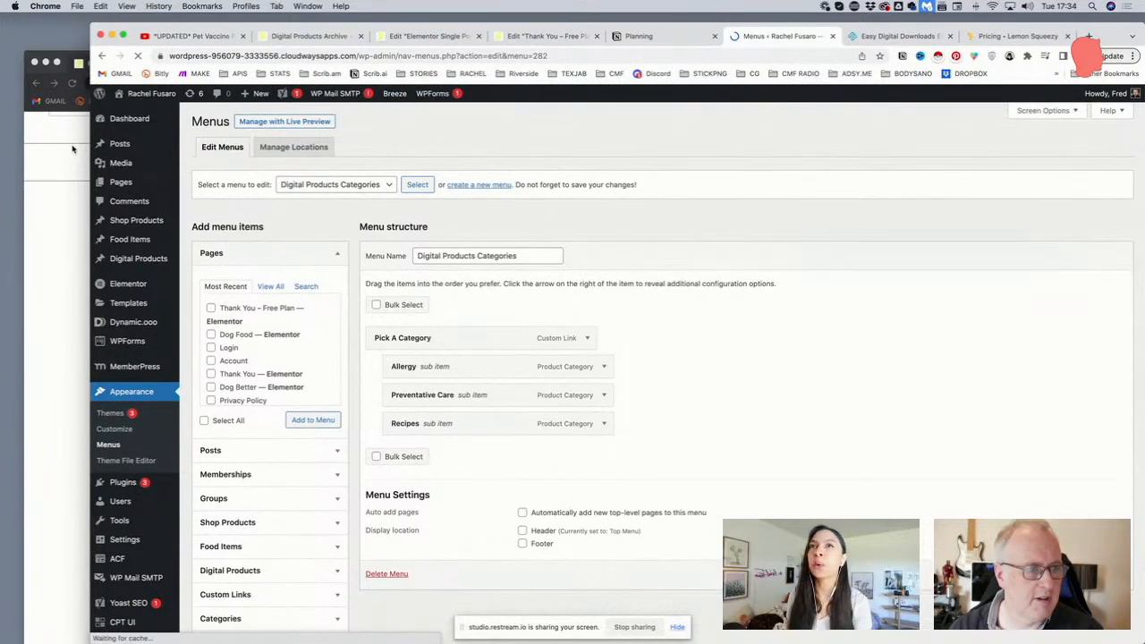
pyautogui.click(73, 149)
pyautogui.click(266, 85)
pyautogui.press('Return')
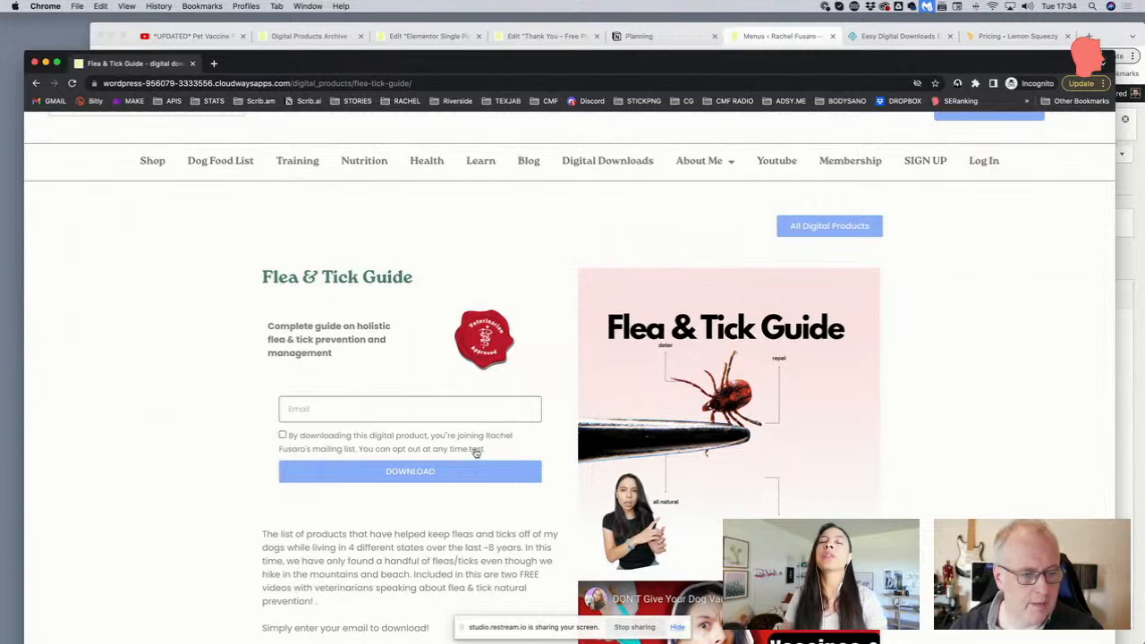
pyautogui.click(519, 36)
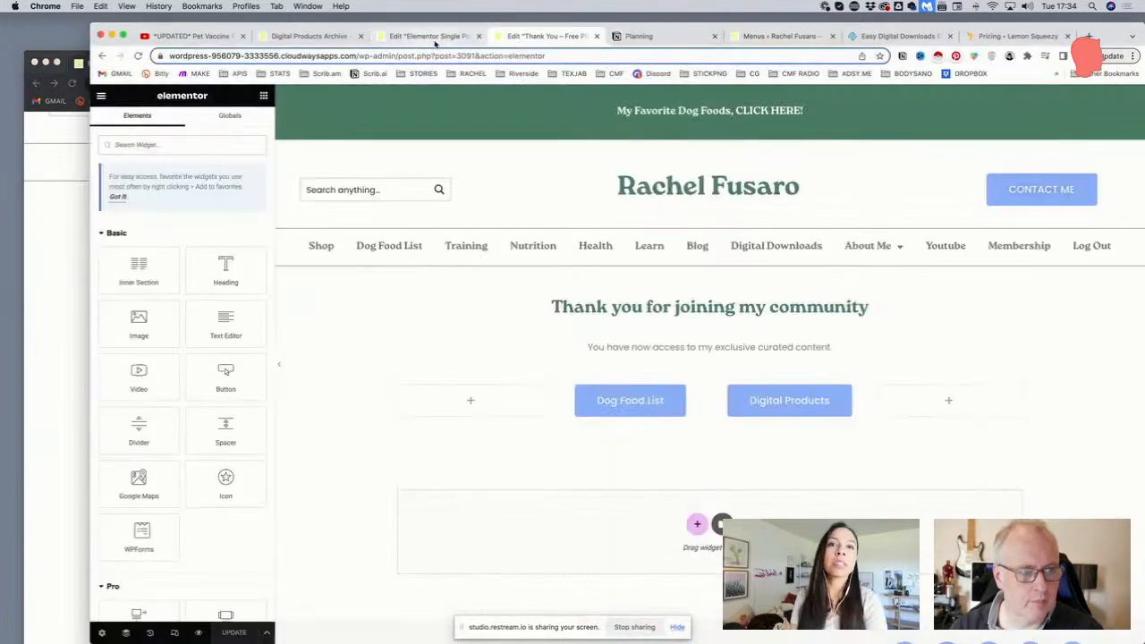
pyautogui.click(431, 37)
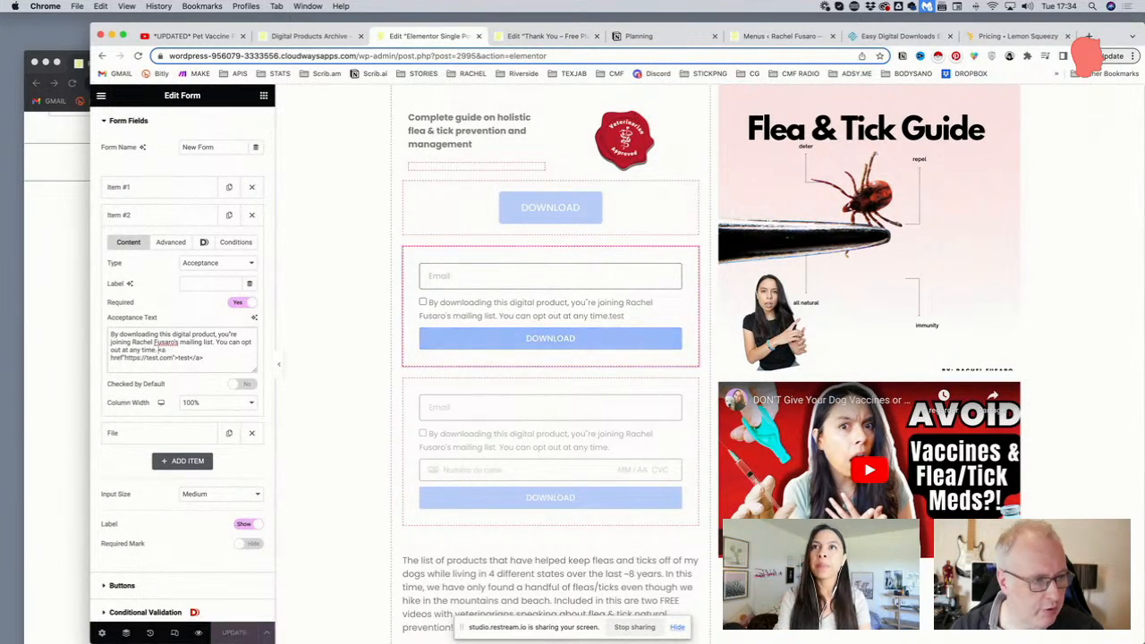
# Add the missing '=' after href and change the link text from 'test' to 'privacy policy'
pyautogui.hotkey('shift', 'Down')
pyautogui.hotkey('shift', 'Down')
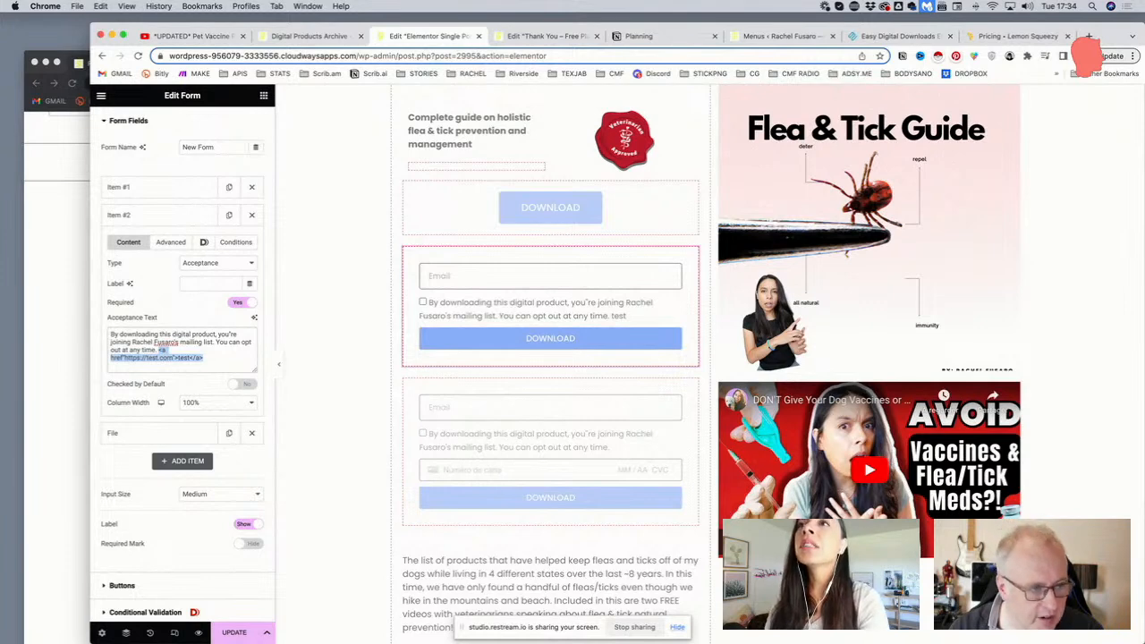
pyautogui.press('Right')
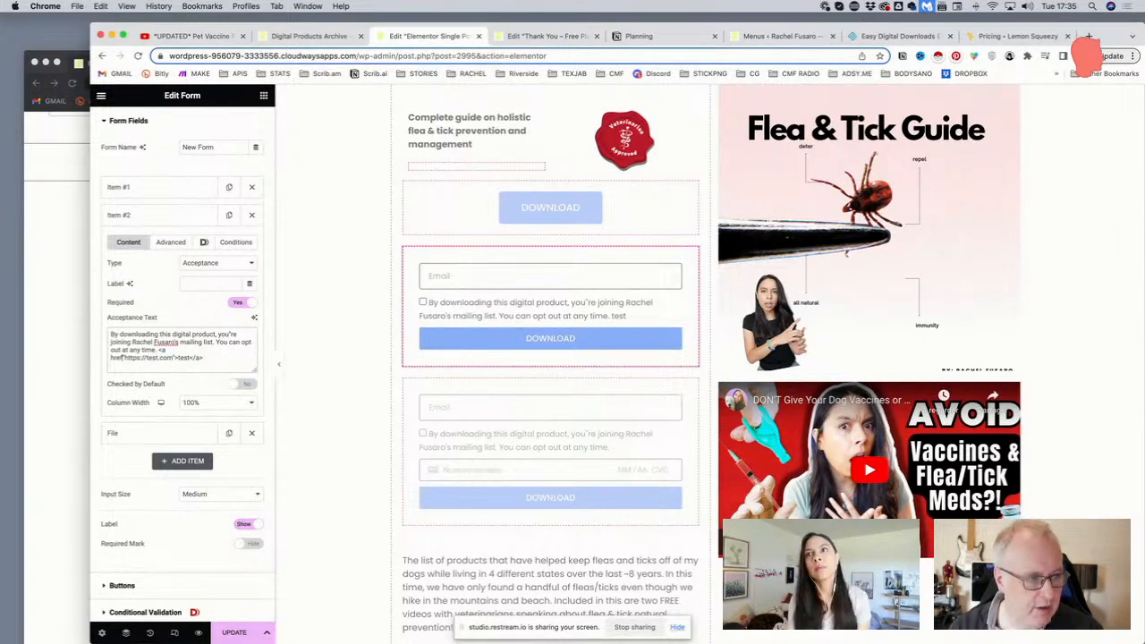
pyautogui.write('=')
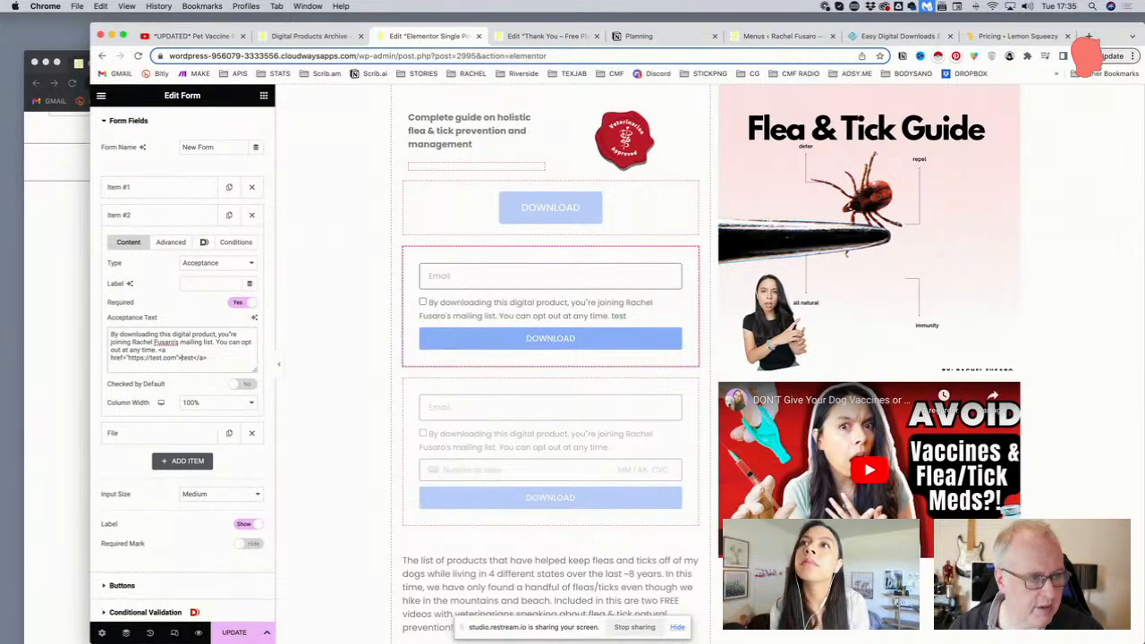
pyautogui.write('privacy')
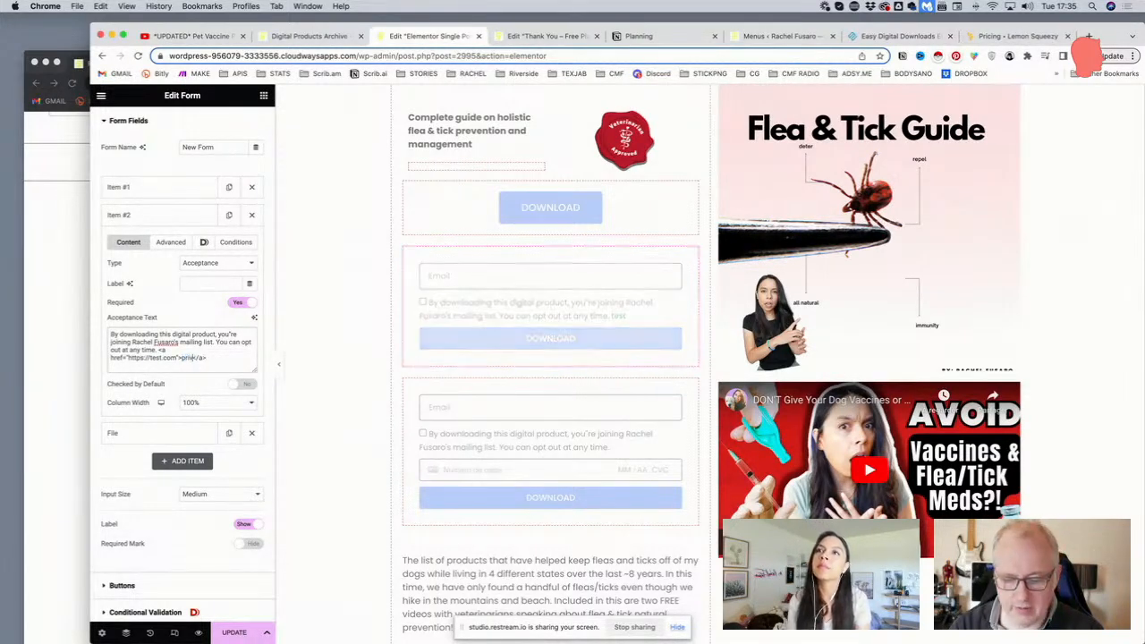
pyautogui.write(' p')
pyautogui.write('olic')
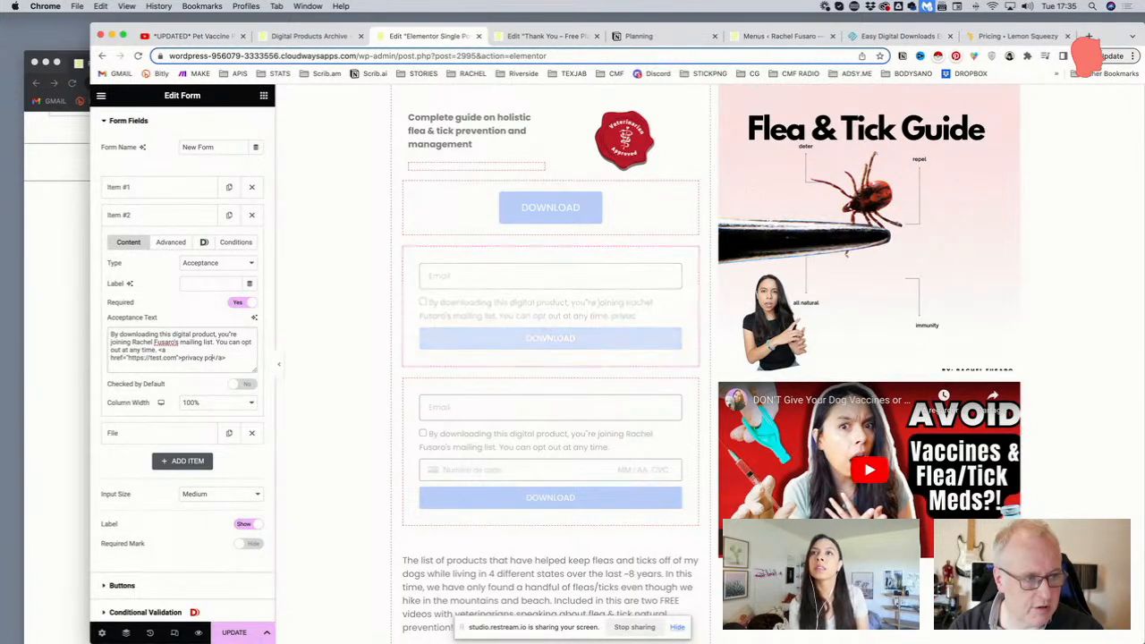
pyautogui.press('BackSpace')
pyautogui.press('BackSpace')
pyautogui.press('BackSpace')
pyautogui.write('licy')
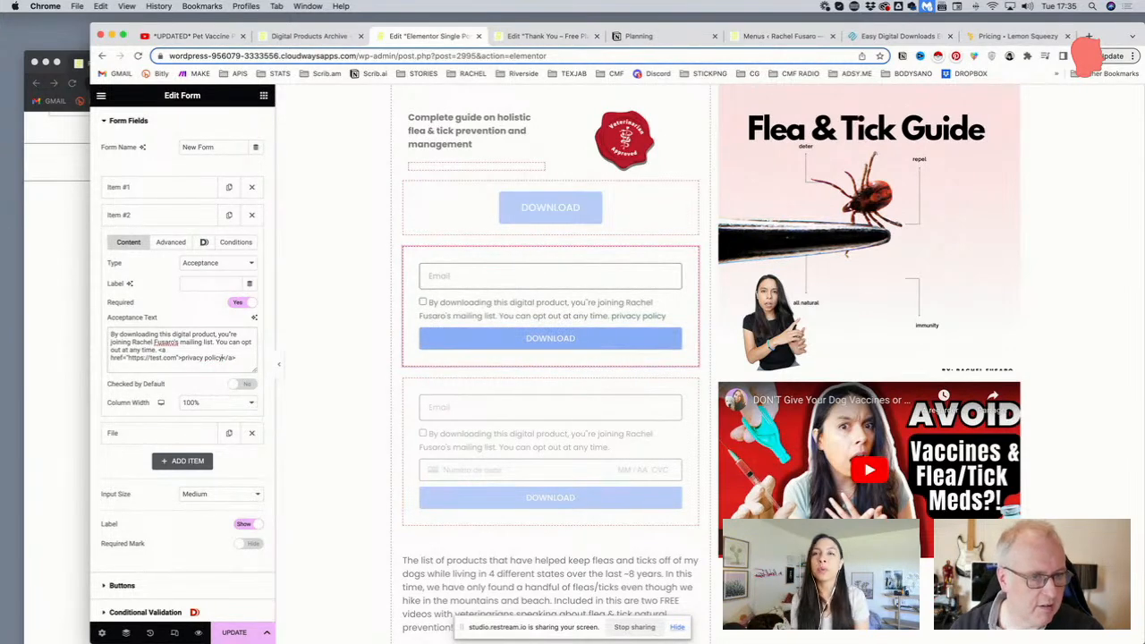
# On the live site, go from Membership to the Free Membership sign-up form and copy its Privacy Policy link address
pyautogui.click(63, 253)
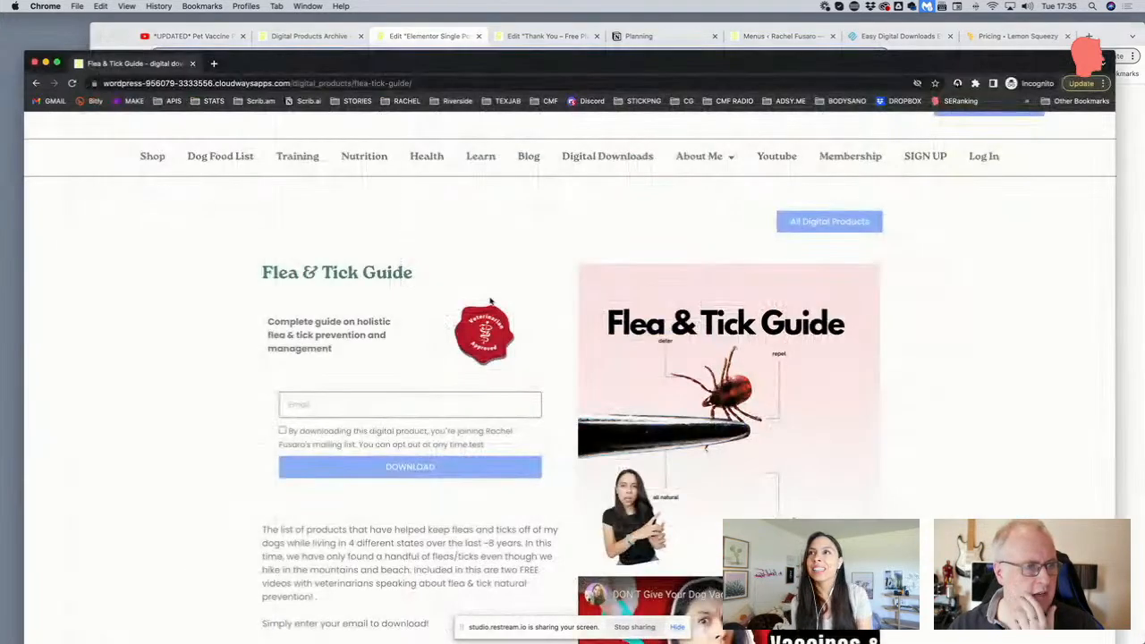
pyautogui.click(850, 156)
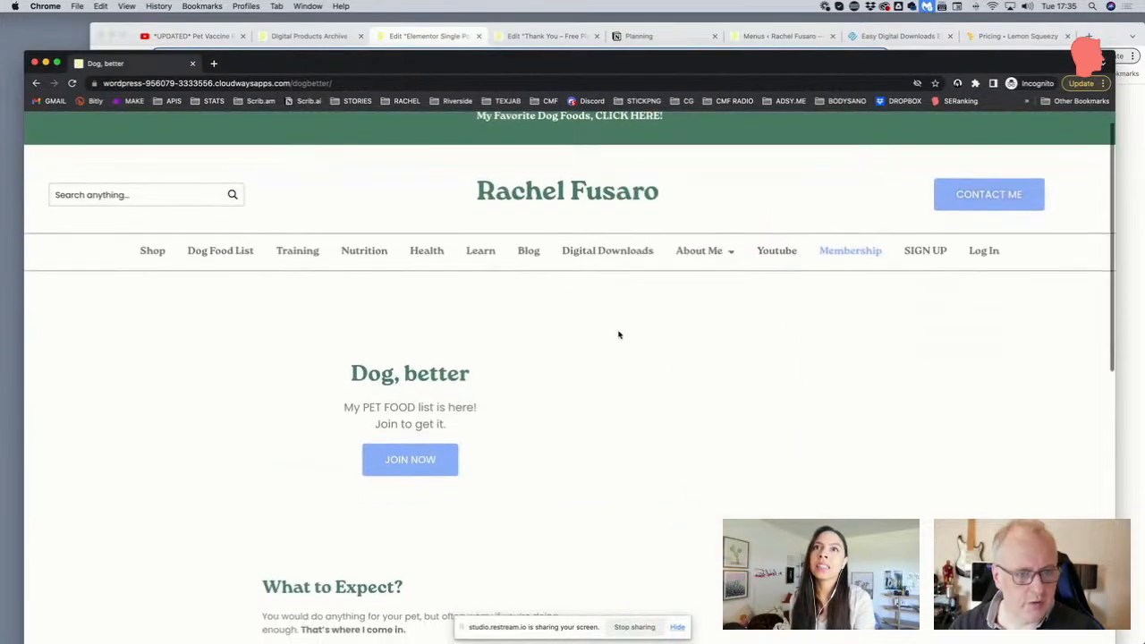
pyautogui.click(412, 455)
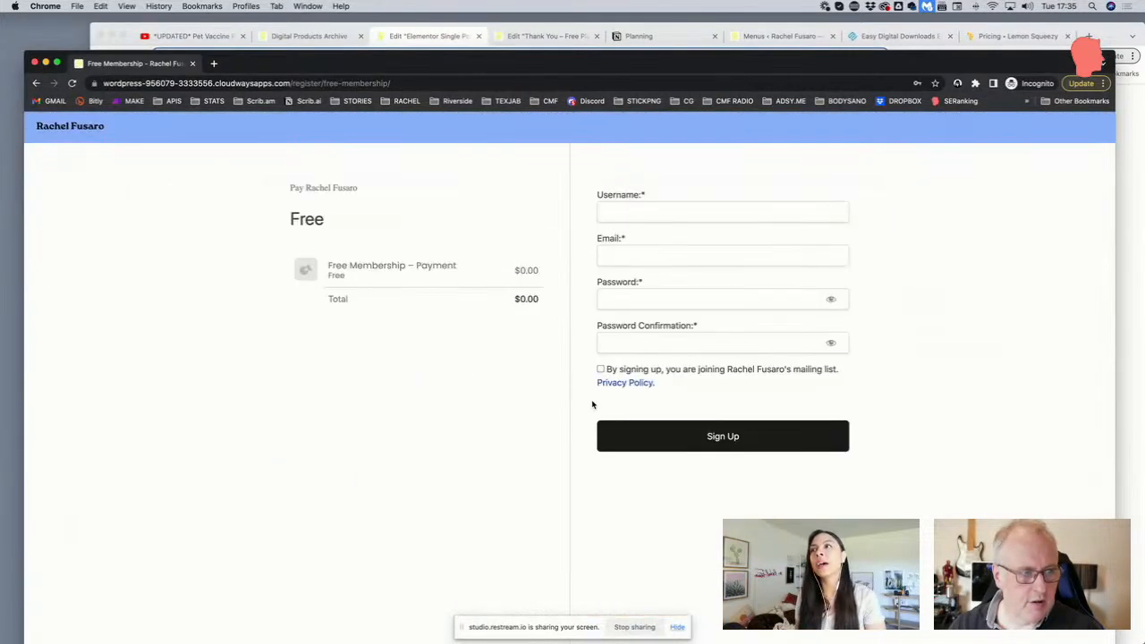
pyautogui.rightClick(633, 383)
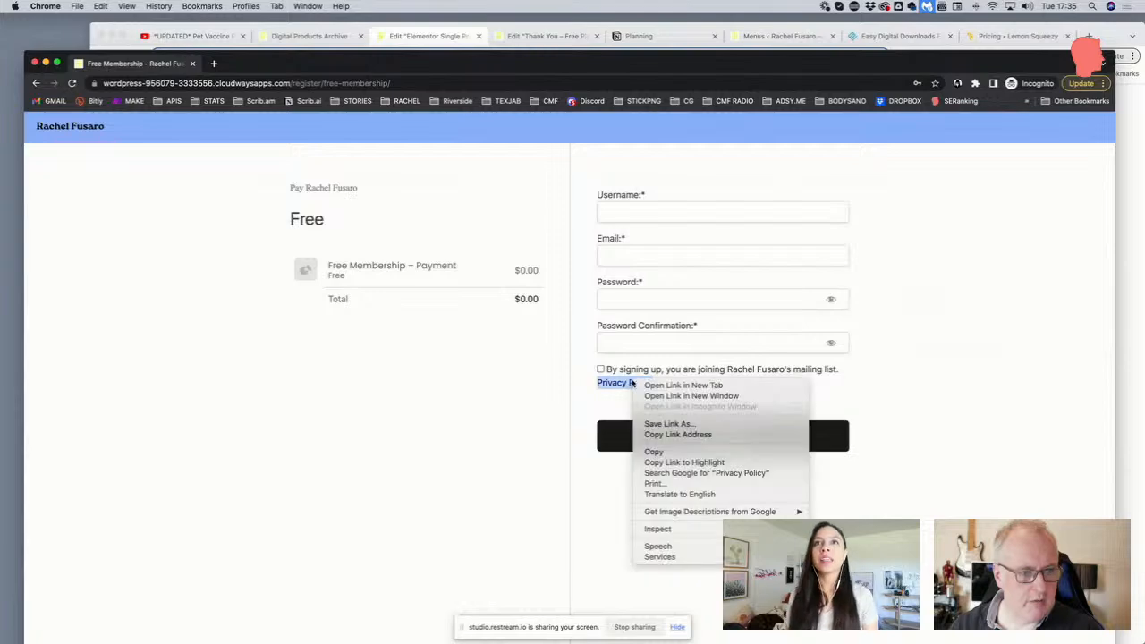
pyautogui.click(665, 435)
pyautogui.click(429, 43)
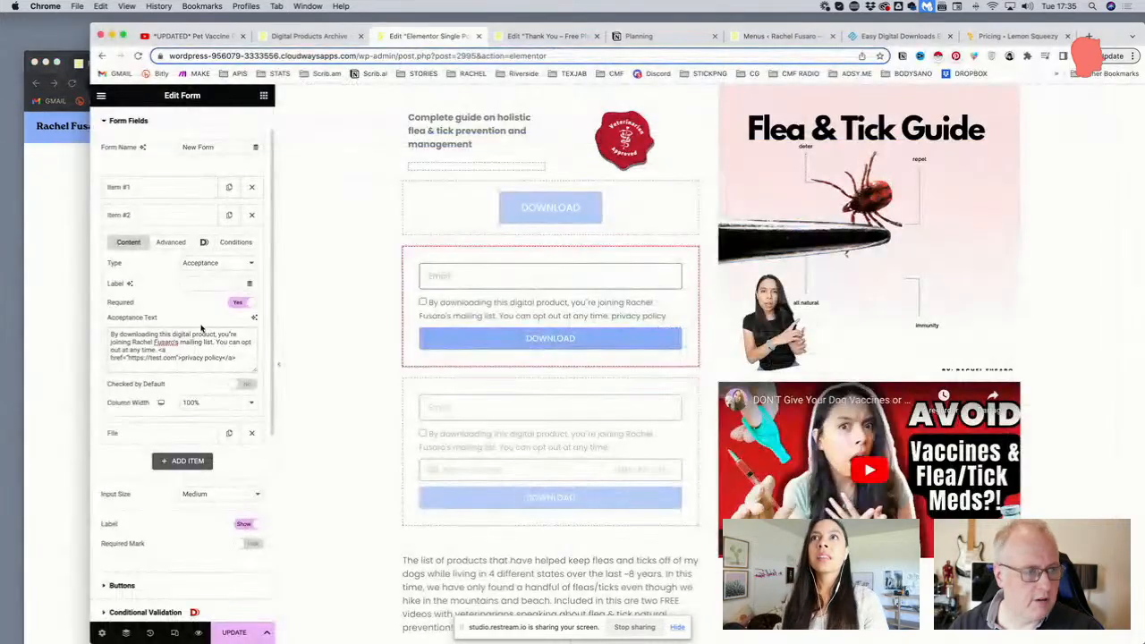
# Replace the test.com link in the Acceptance Text with the privacy-policy URL and capitalise 'Privacy Policy'
pyautogui.moveTo(178, 357); pyautogui.dragTo(127, 357)
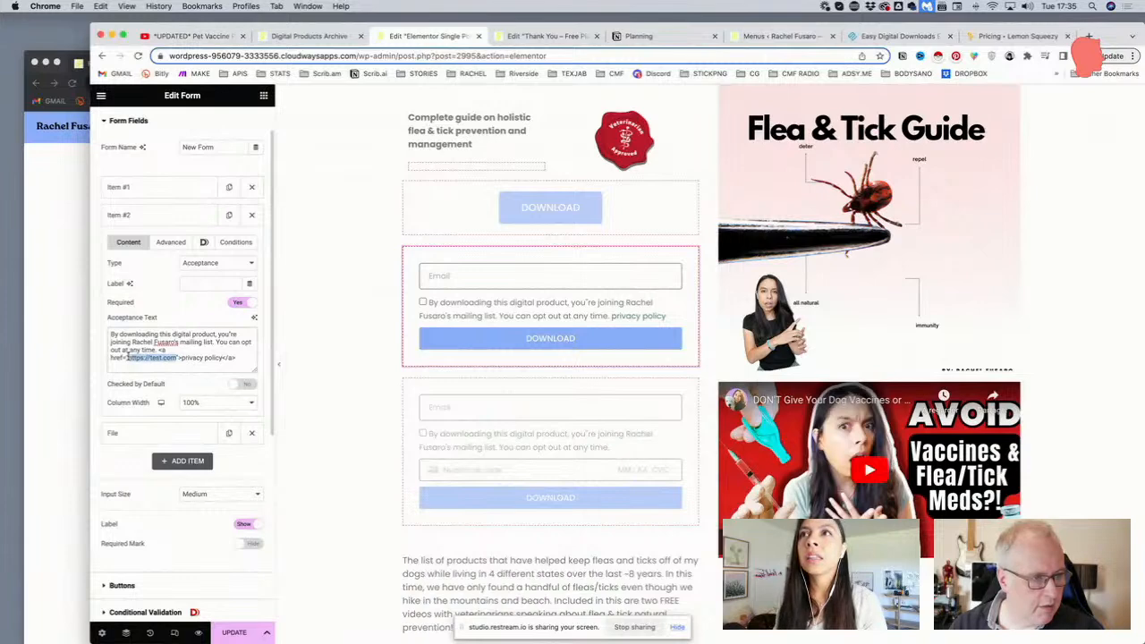
pyautogui.press('super+v')
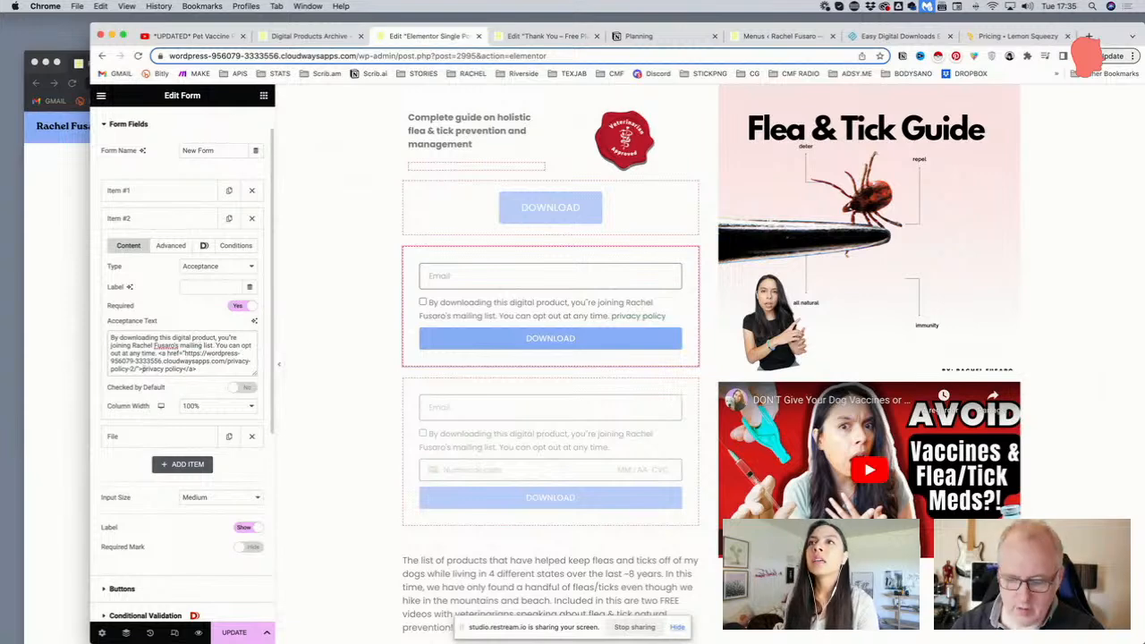
pyautogui.write('P')
pyautogui.press('BackSpace')
pyautogui.write('P')
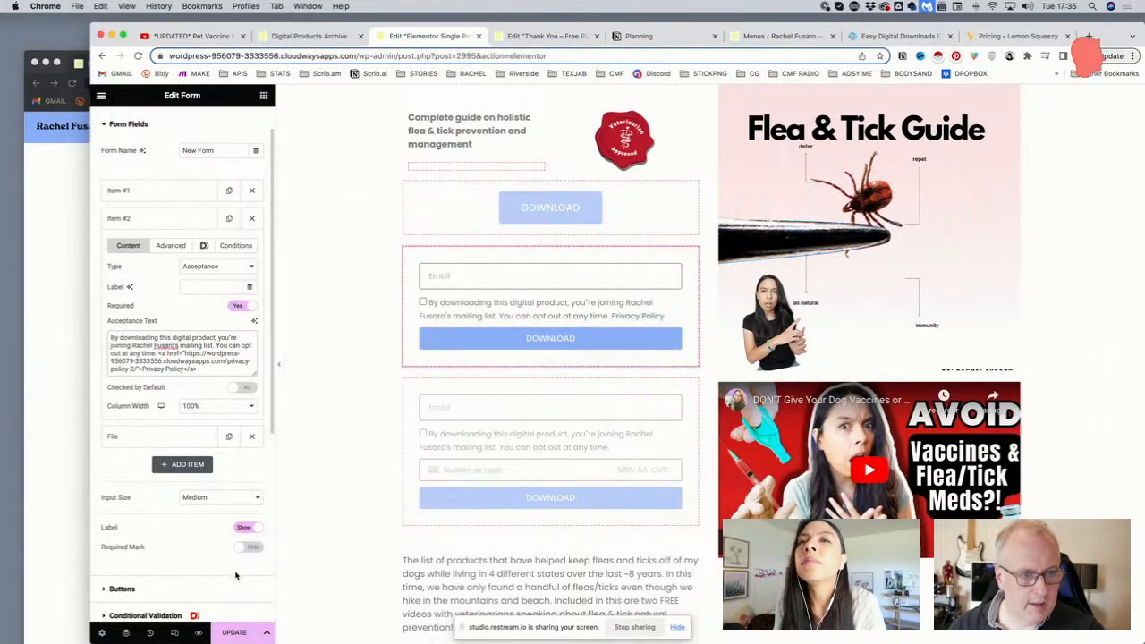
# Save the form with UPDATE, glance at Item #2's Advanced tab, then go to the Menus admin page
pyautogui.click(236, 633)
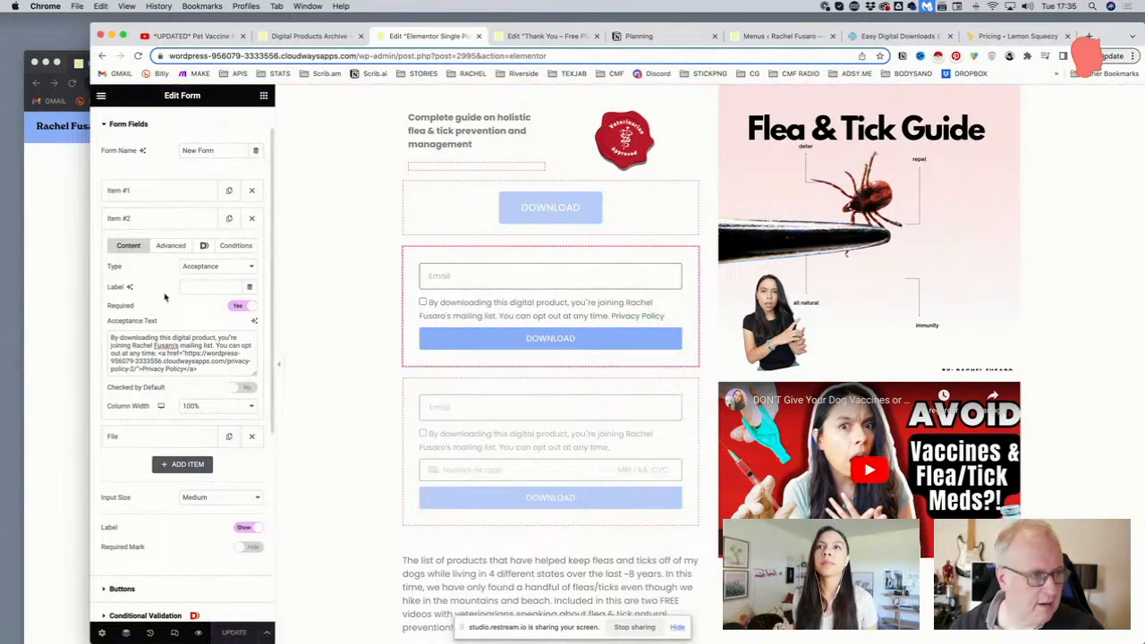
pyautogui.click(169, 247)
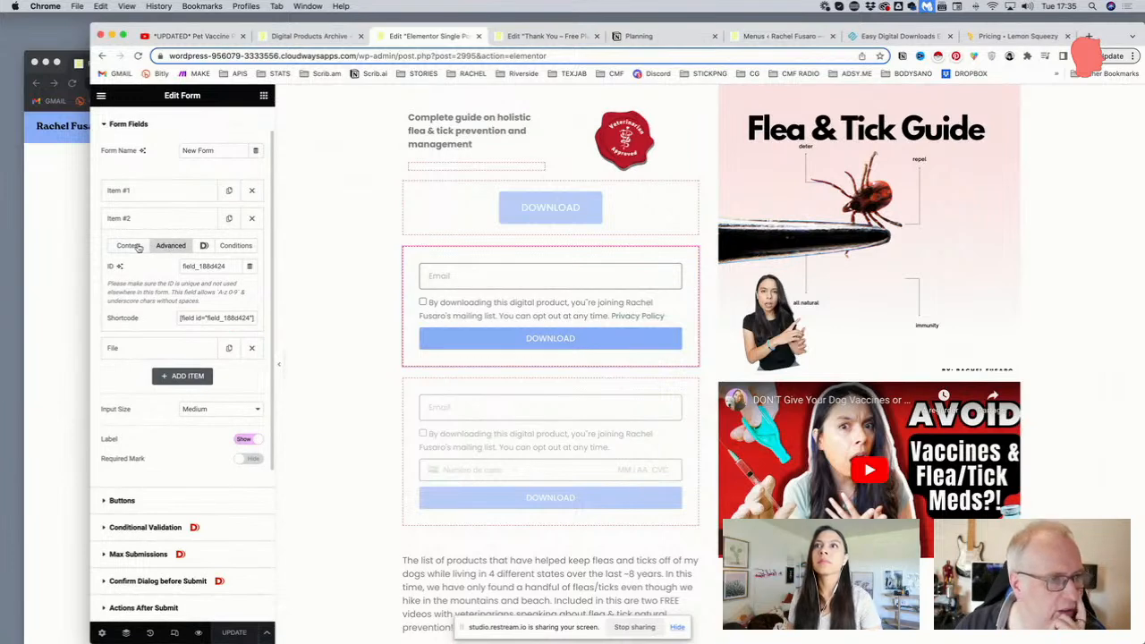
pyautogui.click(130, 246)
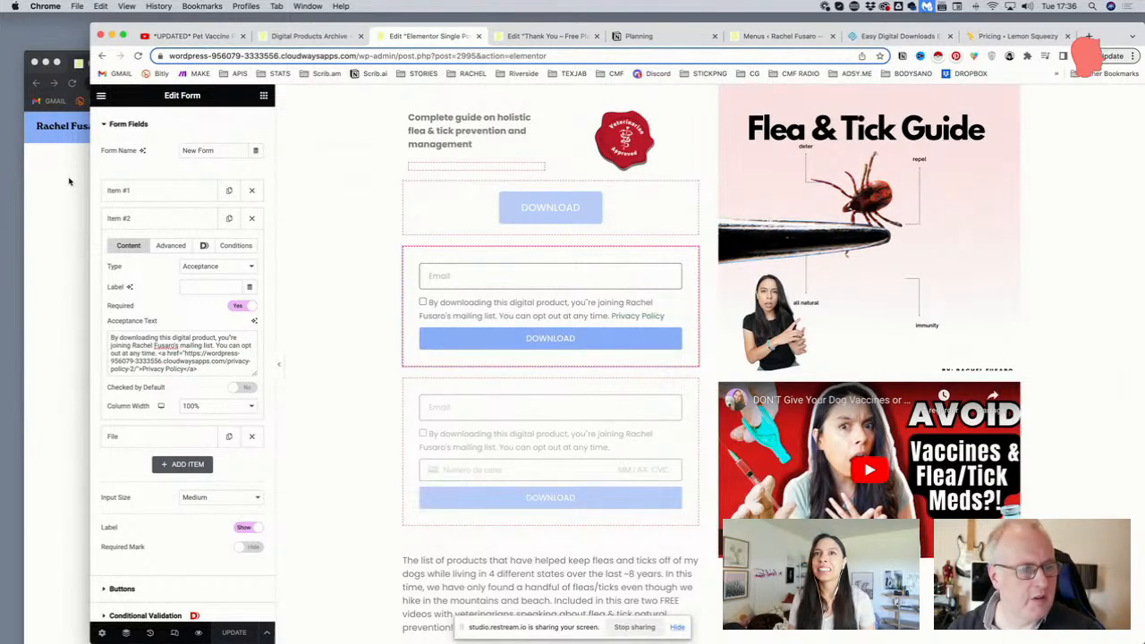
pyautogui.click(791, 36)
# Purge all Breeze cache and return to the live site's home page
pyautogui.moveTo(393, 93)
pyautogui.click(391, 113)
pyautogui.click(71, 157)
pyautogui.click(77, 128)
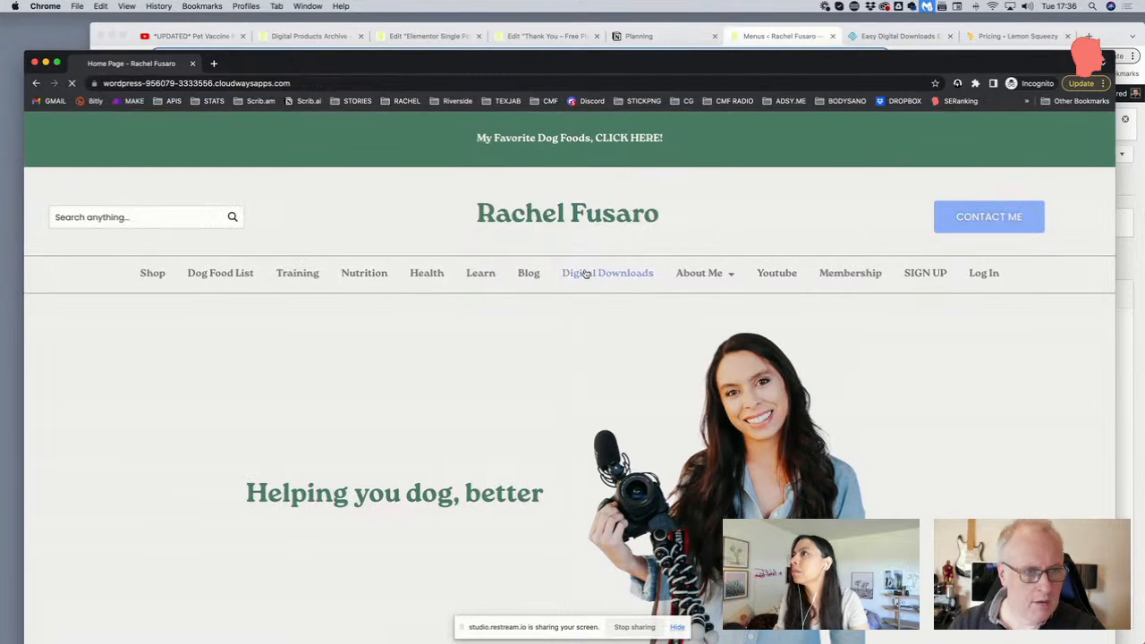
# Open the Flea & Tick Guide product page and confirm its Privacy Policy link opens the policy
pyautogui.click(580, 274)
pyautogui.scroll(-3, 580, 275)
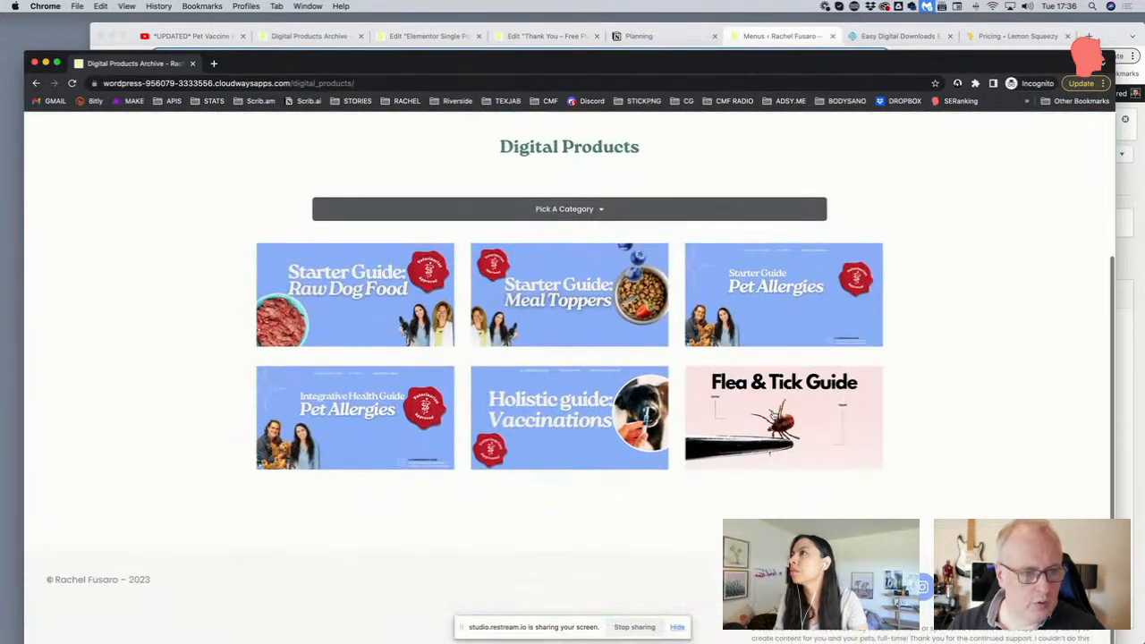
pyautogui.click(772, 414)
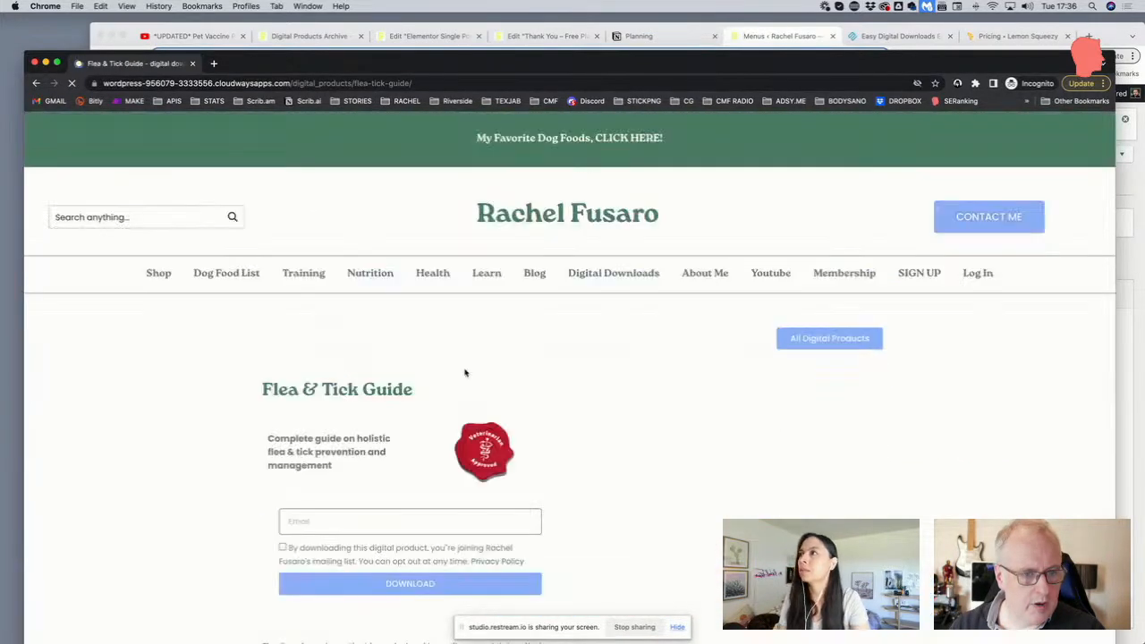
pyautogui.scroll(-3, 450, 369)
pyautogui.scroll(-2, 450, 369)
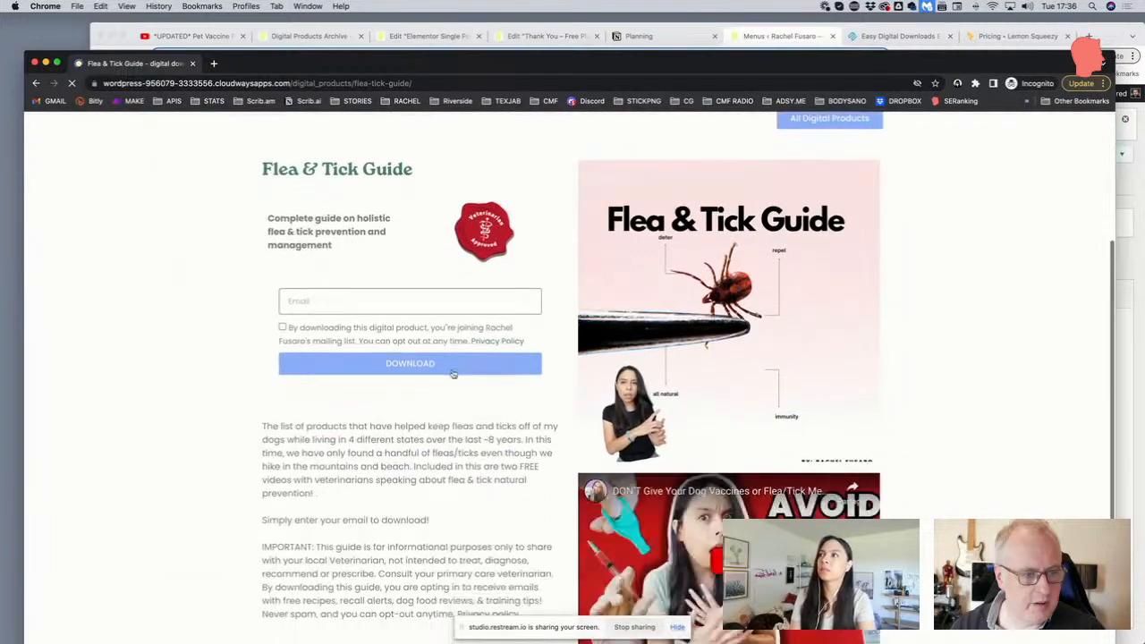
pyautogui.click(492, 345)
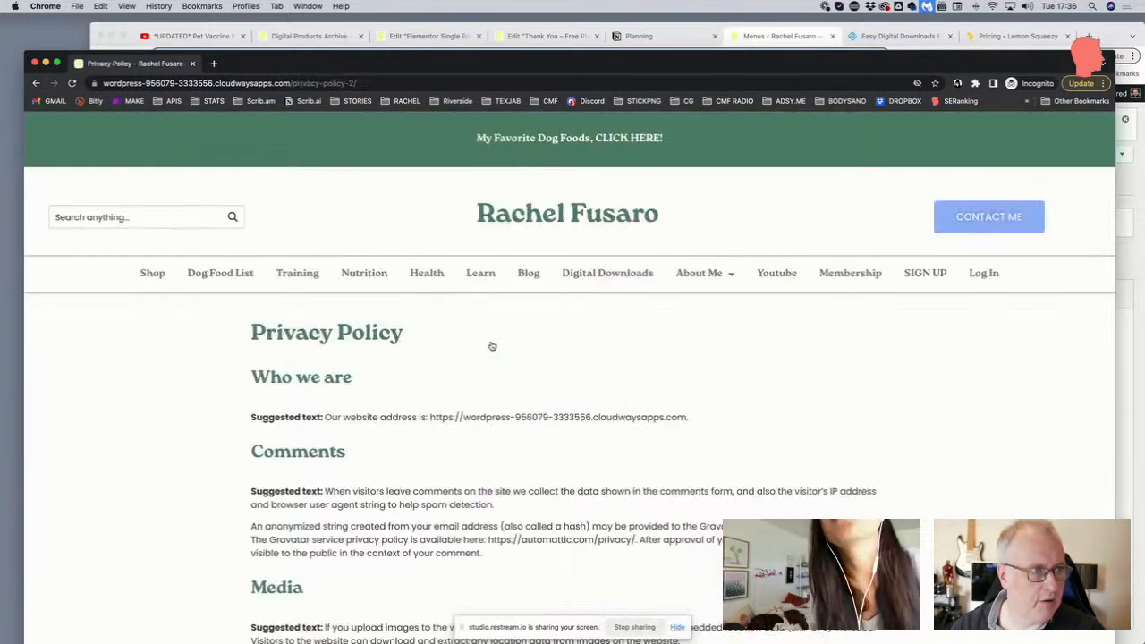
pyautogui.click(36, 83)
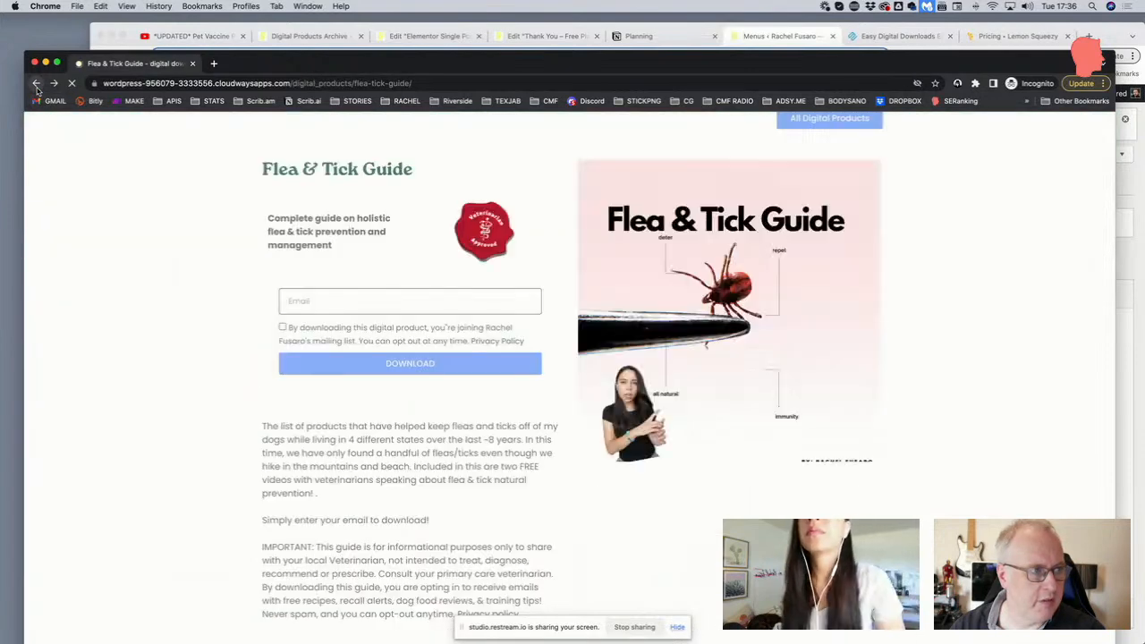
pyautogui.scroll(3, 248, 153)
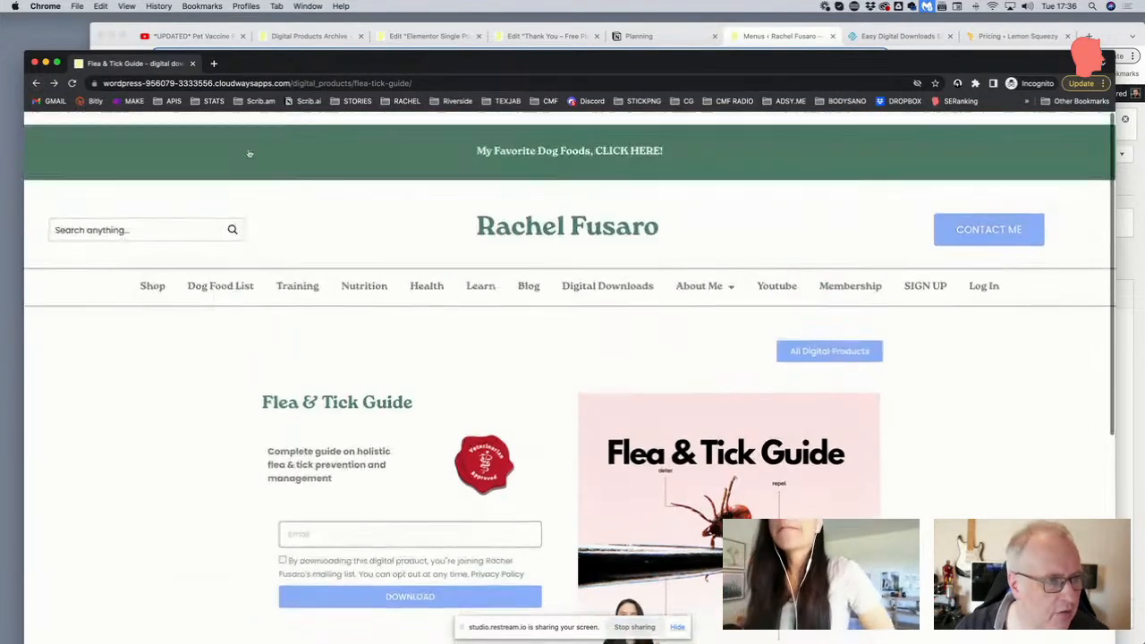
pyautogui.scroll(-2, 261, 146)
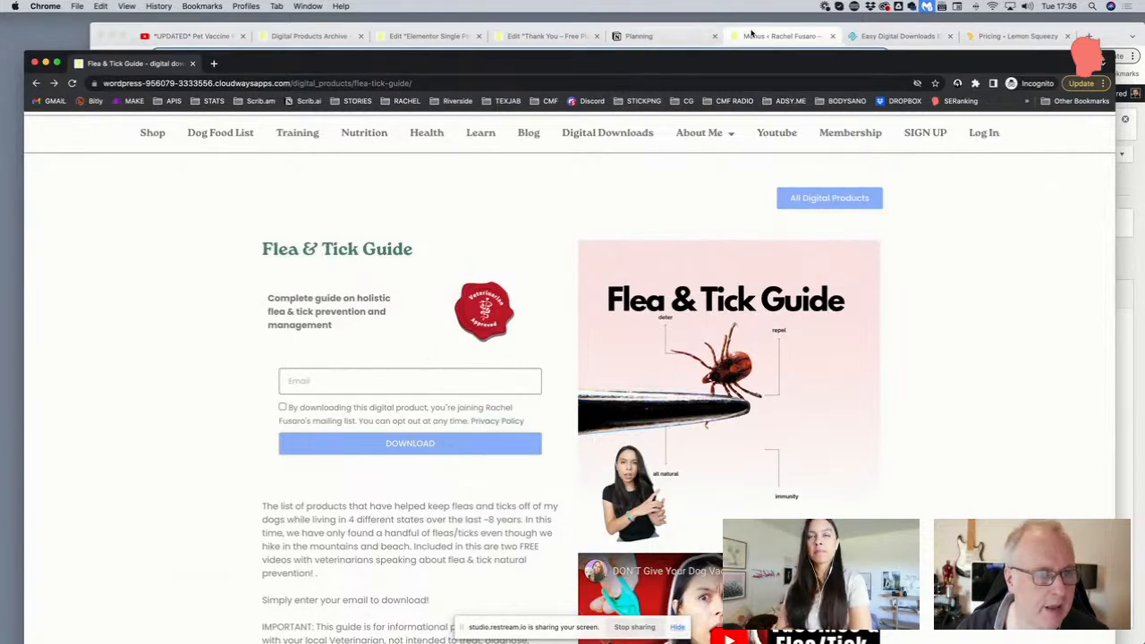
# Return to the Flea & Tick product editor and review Item #2's Advanced and Conditions tabs
pyautogui.click(750, 37)
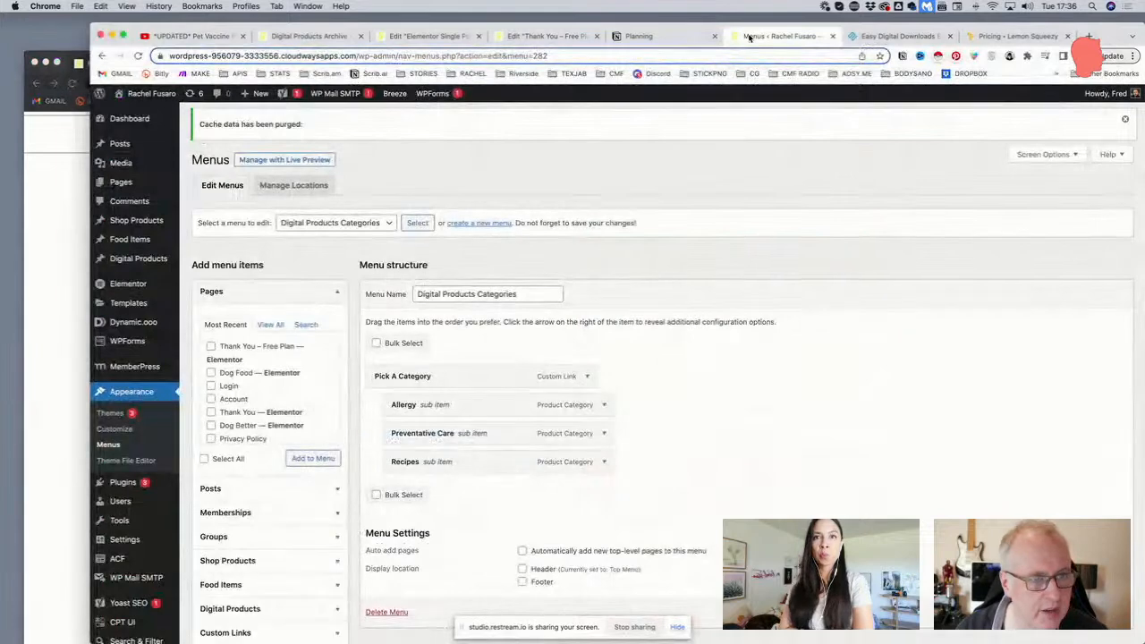
pyautogui.click(523, 38)
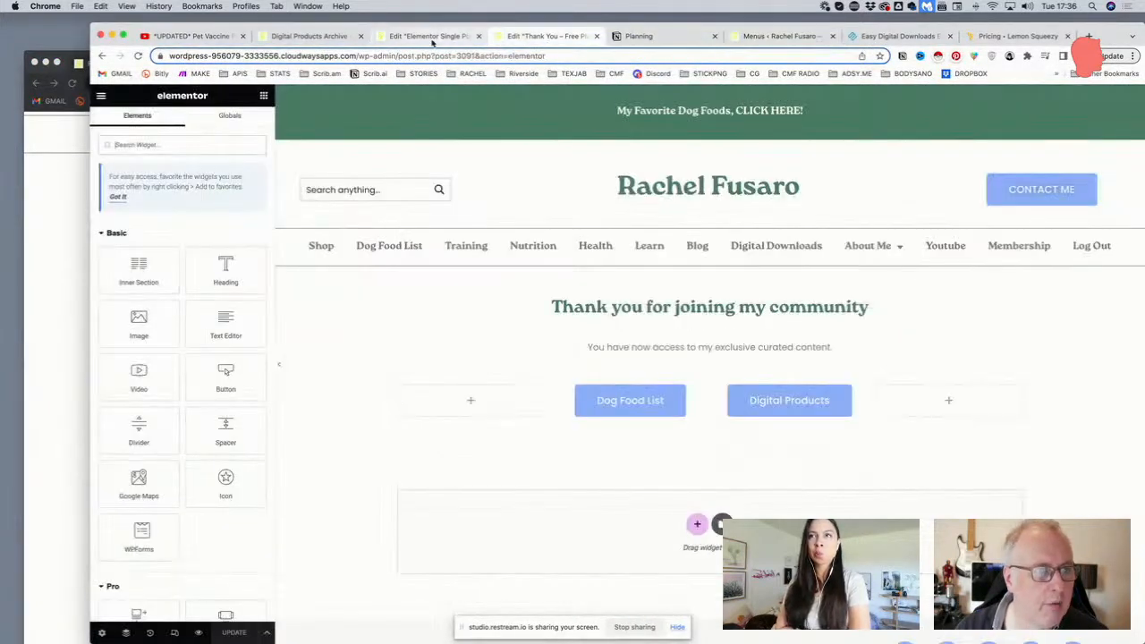
pyautogui.click(433, 38)
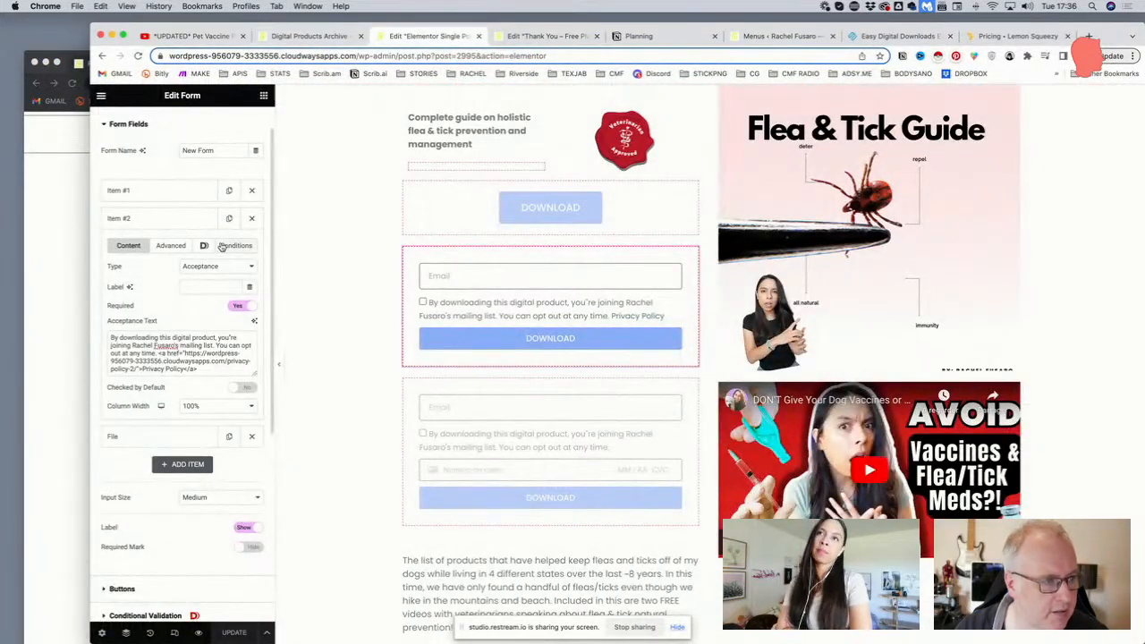
pyautogui.click(172, 246)
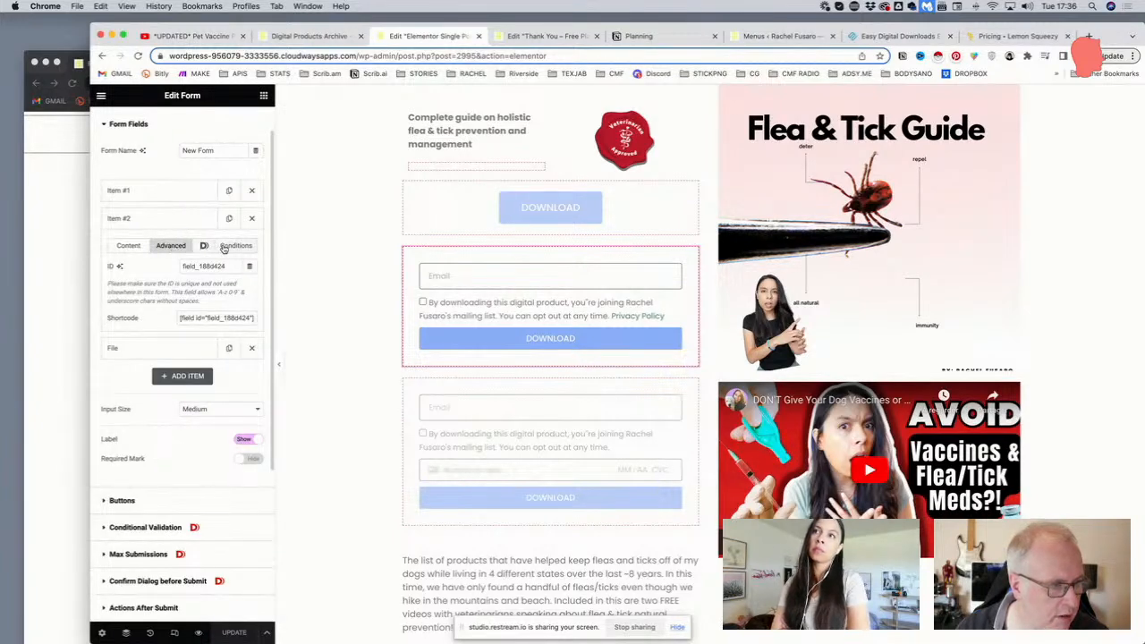
pyautogui.click(204, 247)
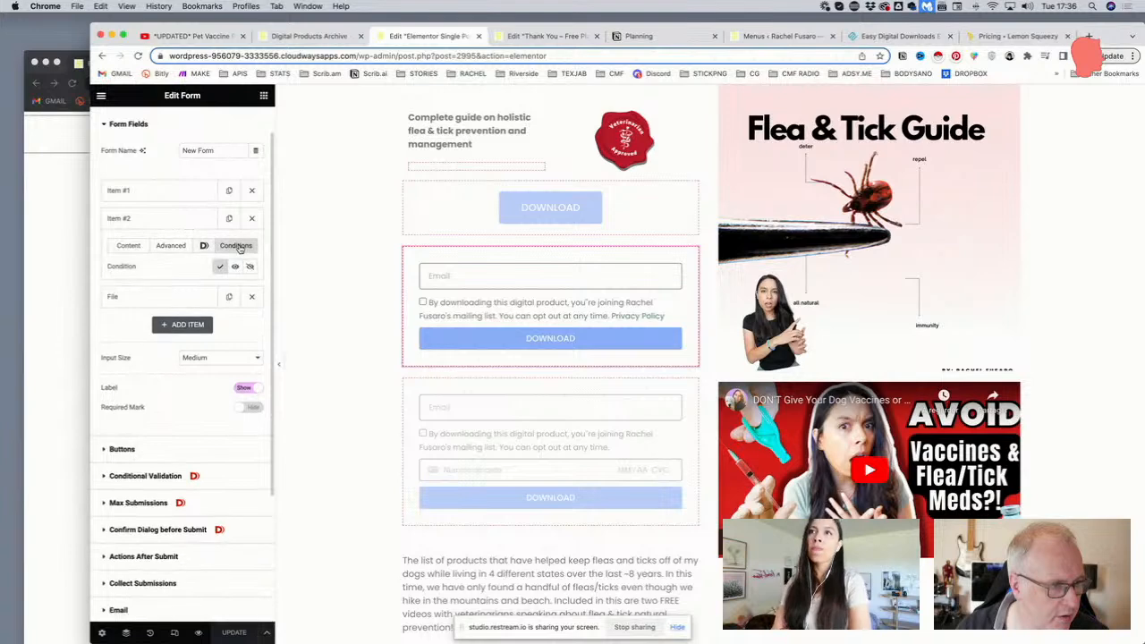
pyautogui.click(158, 247)
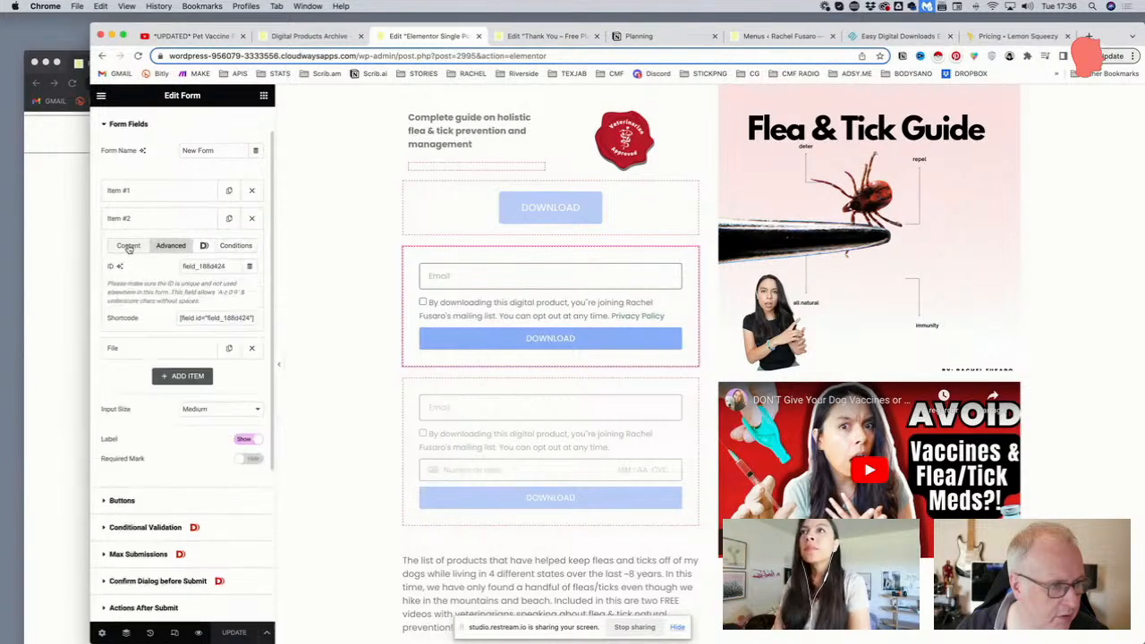
pyautogui.click(129, 247)
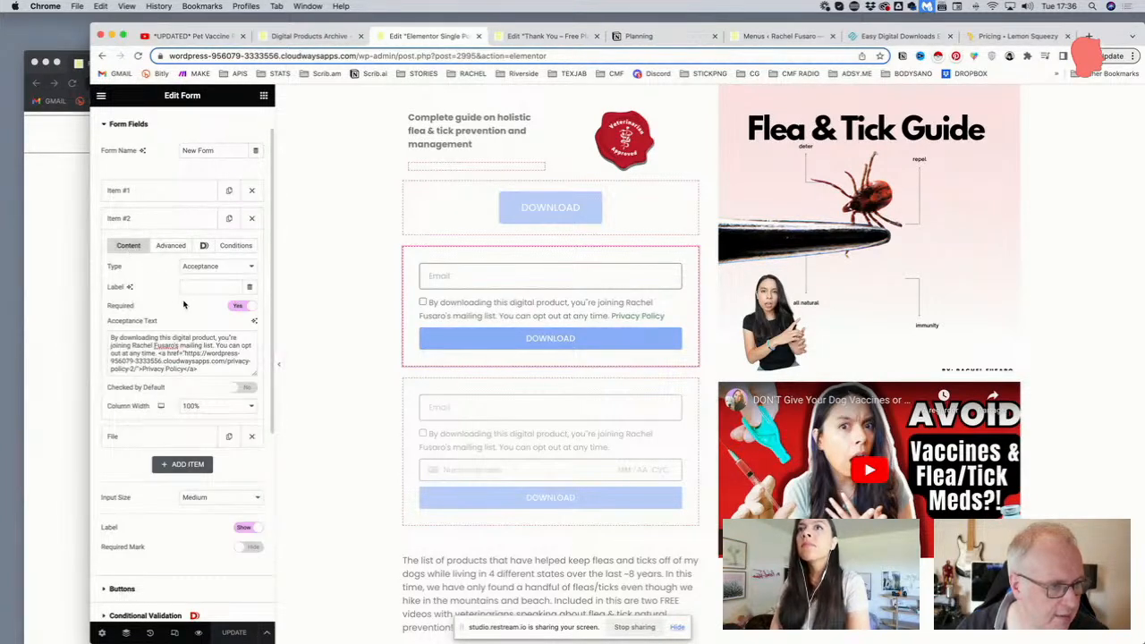
# Select the Privacy Policy <a href> markup in the Acceptance Text
pyautogui.scroll(-1, 184, 306)
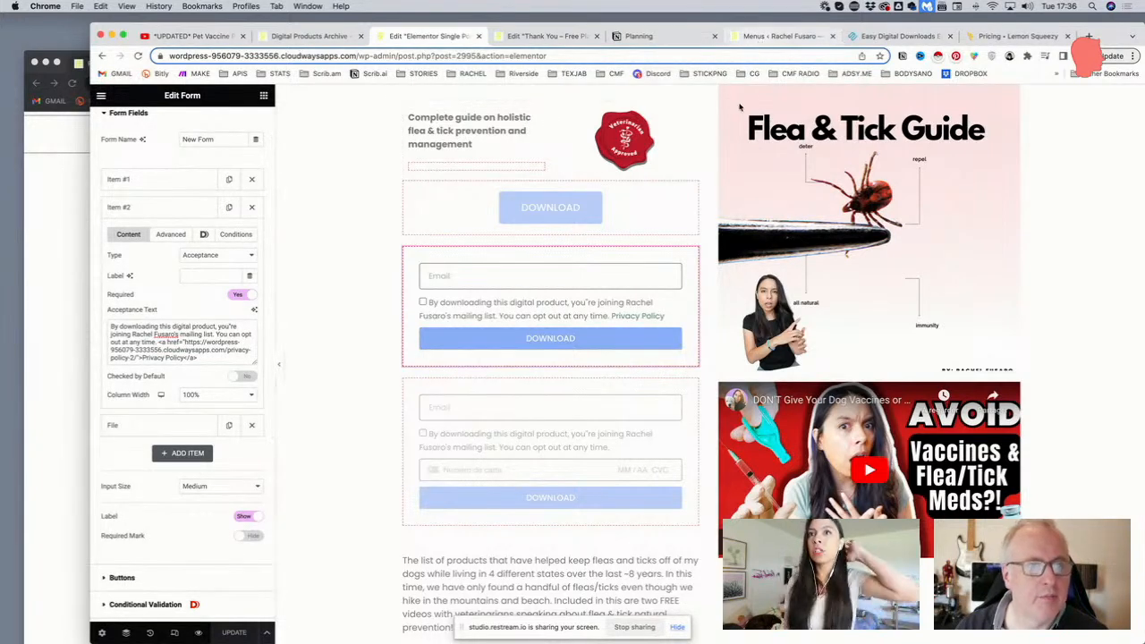
pyautogui.scroll(-1, 702, 220)
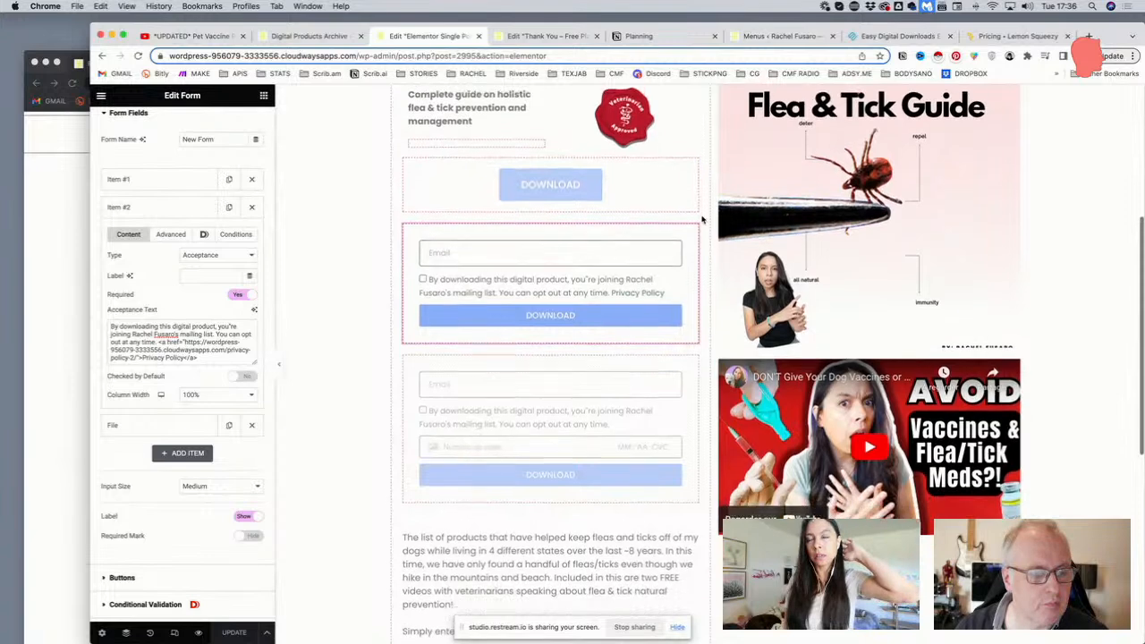
pyautogui.scroll(-1, 702, 219)
pyautogui.moveTo(198, 359); pyautogui.dragTo(158, 341)
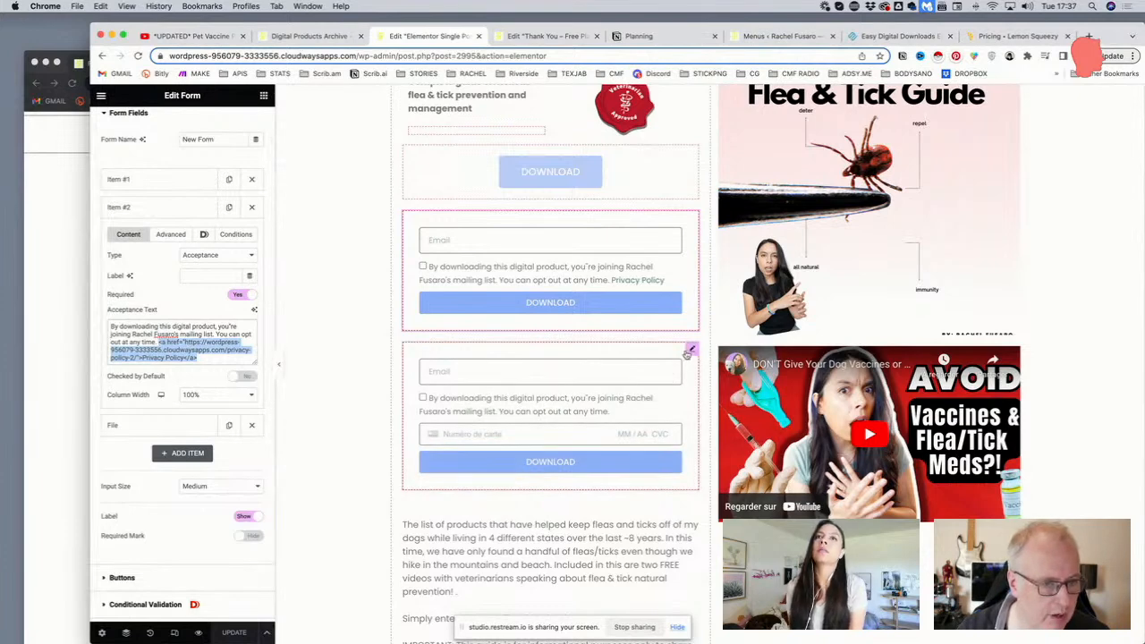
# End the second form's consent text with a period and the pasted Privacy Policy link, save, and collapse Item #2
pyautogui.click(691, 350)
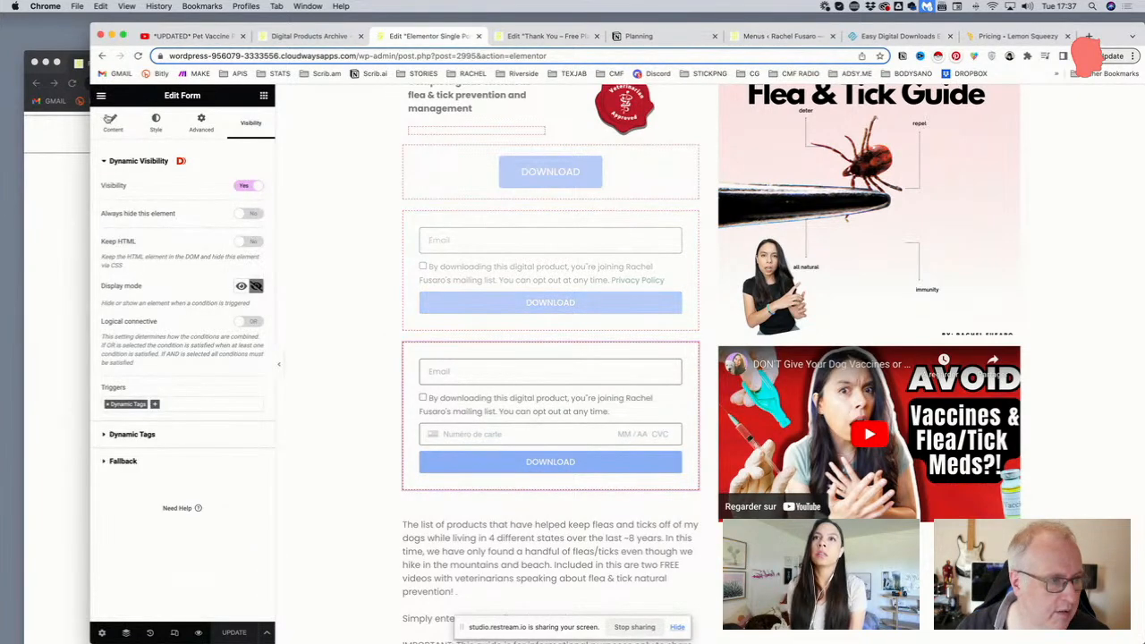
pyautogui.click(111, 123)
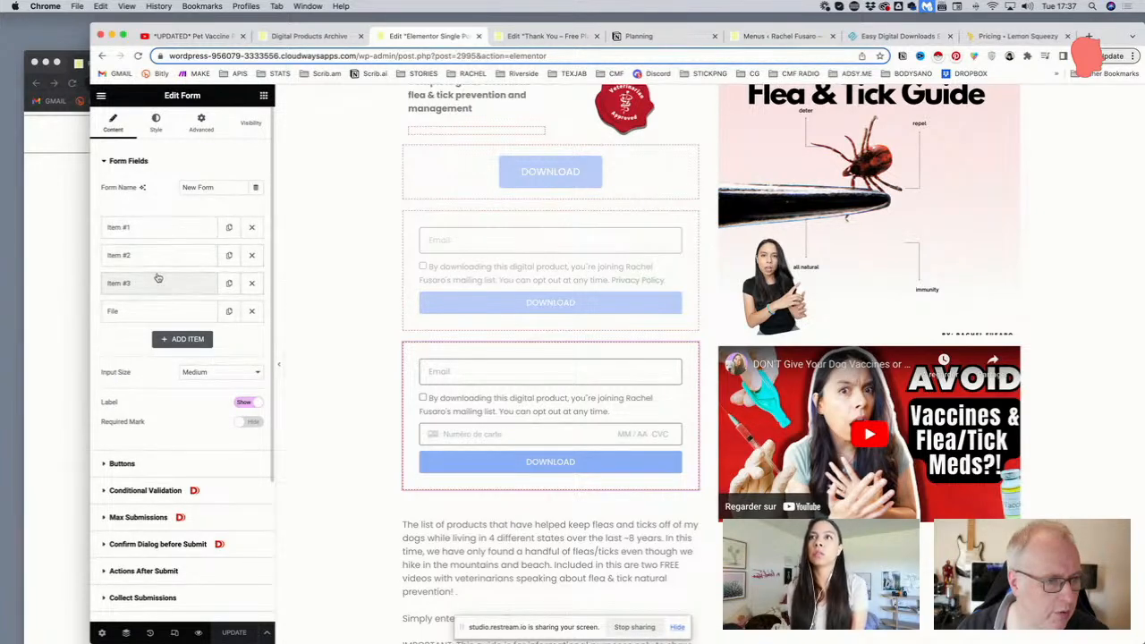
pyautogui.click(159, 258)
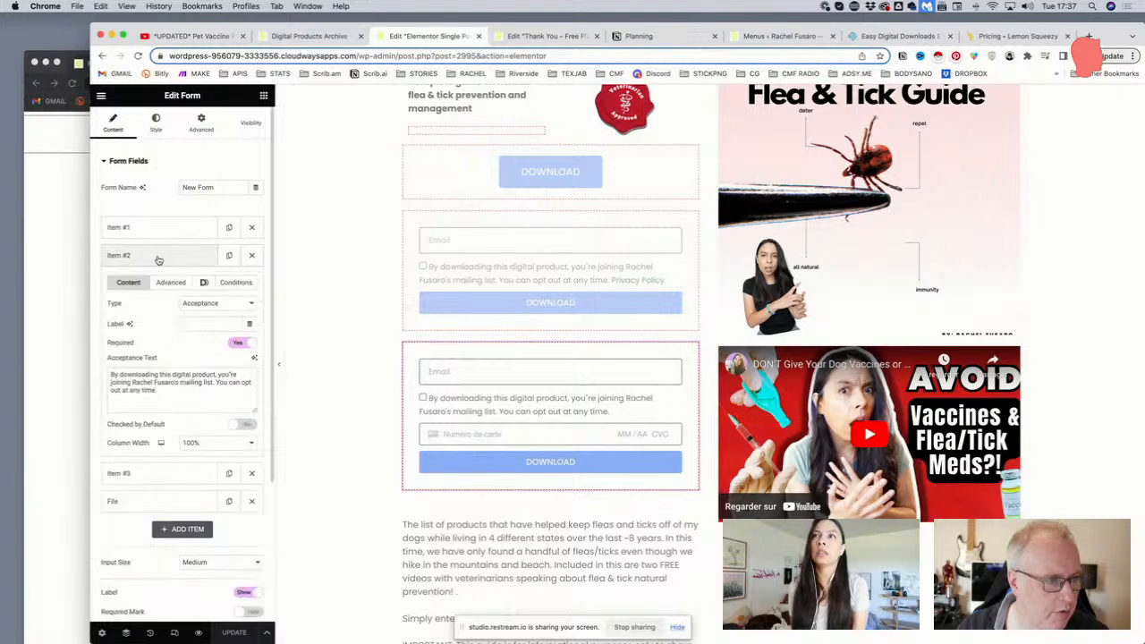
pyautogui.click(167, 390)
pyautogui.write('.')
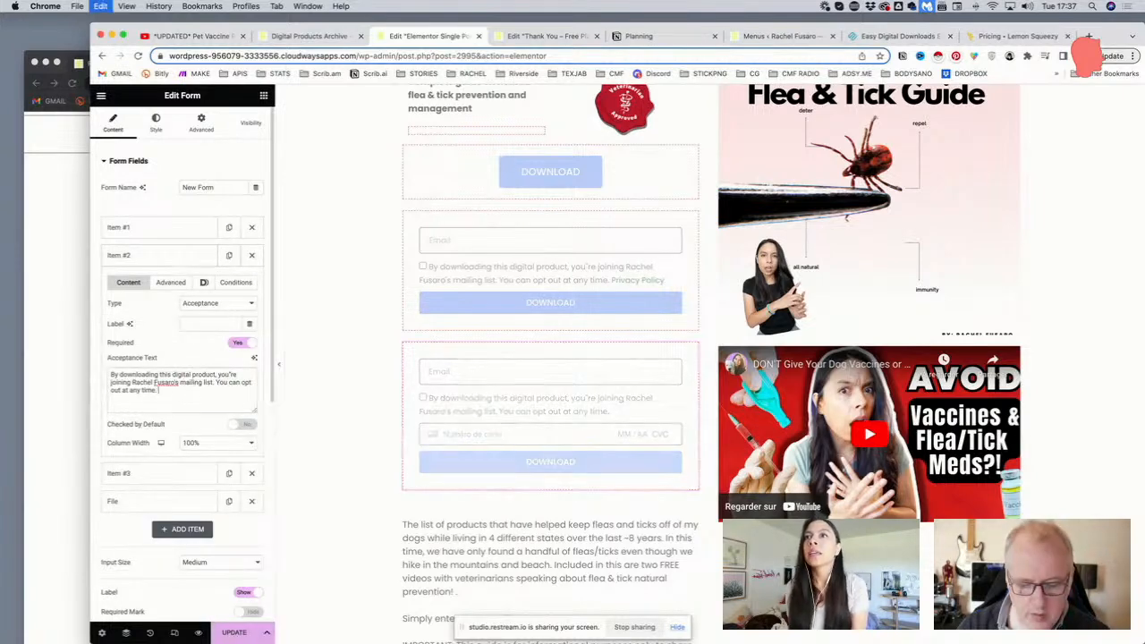
pyautogui.write('<a href="https://wordpress-956079-3333556.cloudwaysapps.com/privacy-policy-2/">Privacy Policy</a>')
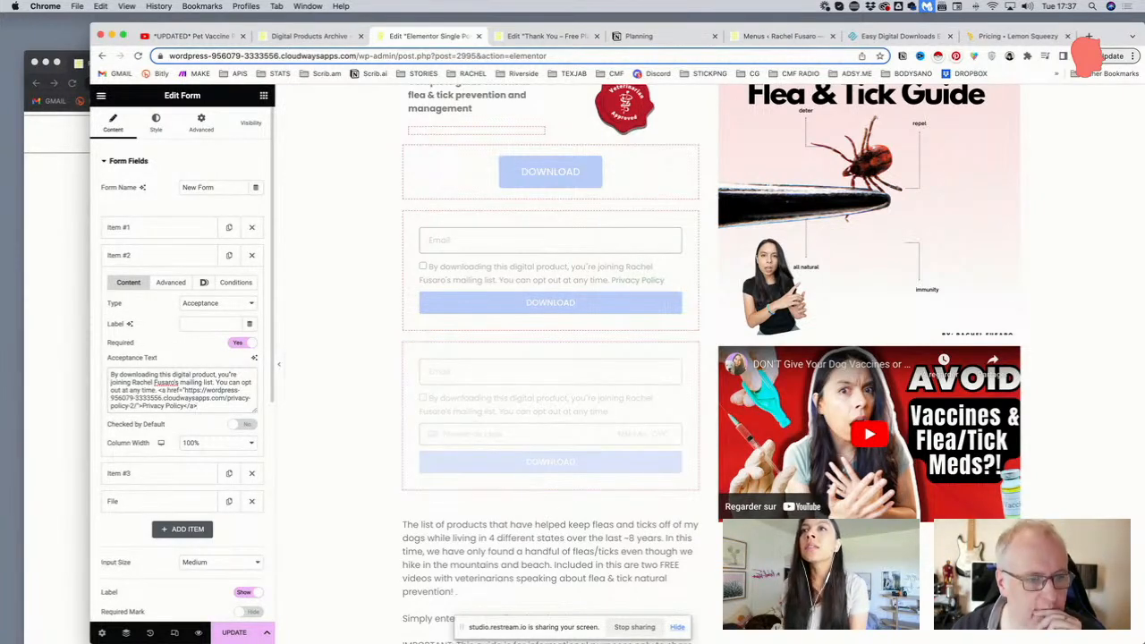
pyautogui.click(234, 633)
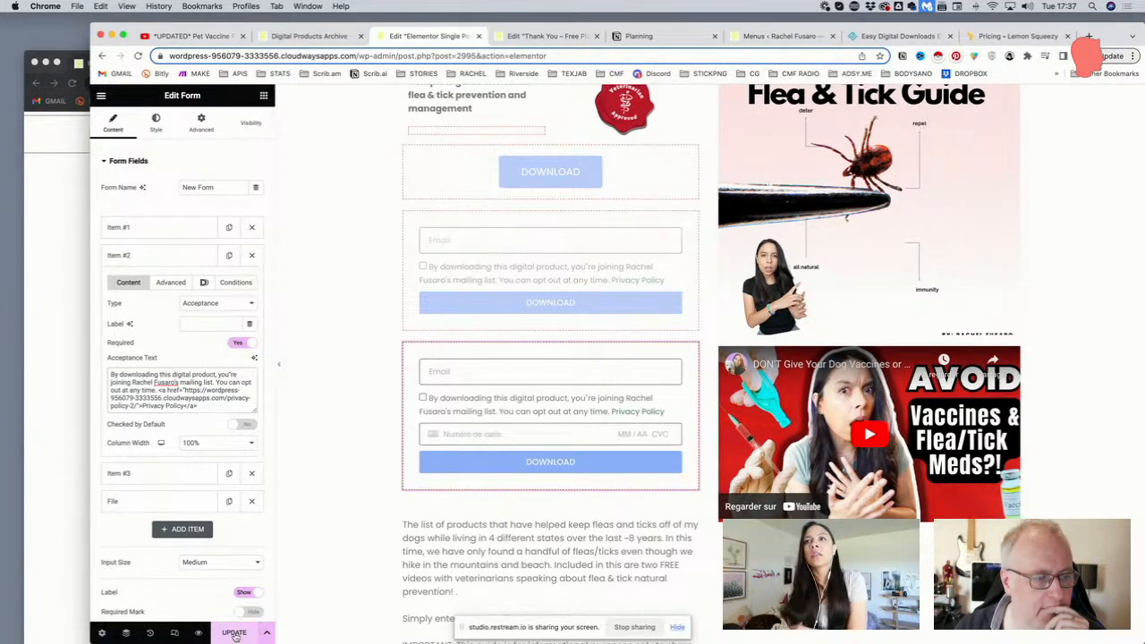
pyautogui.click(157, 265)
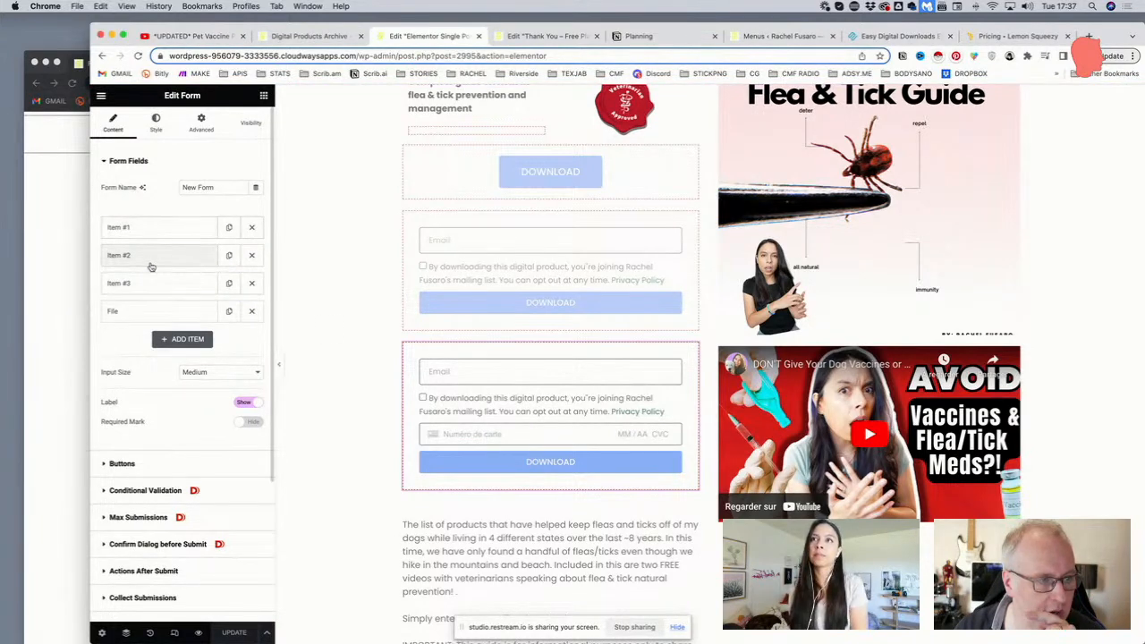
pyautogui.click(150, 284)
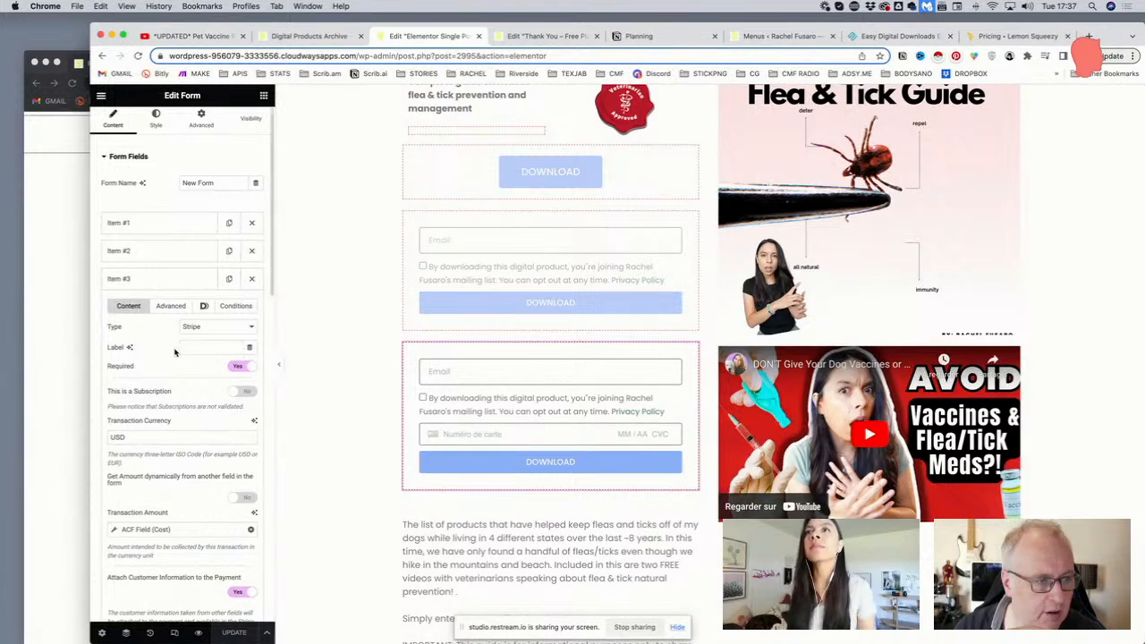
pyautogui.scroll(-3, 177, 353)
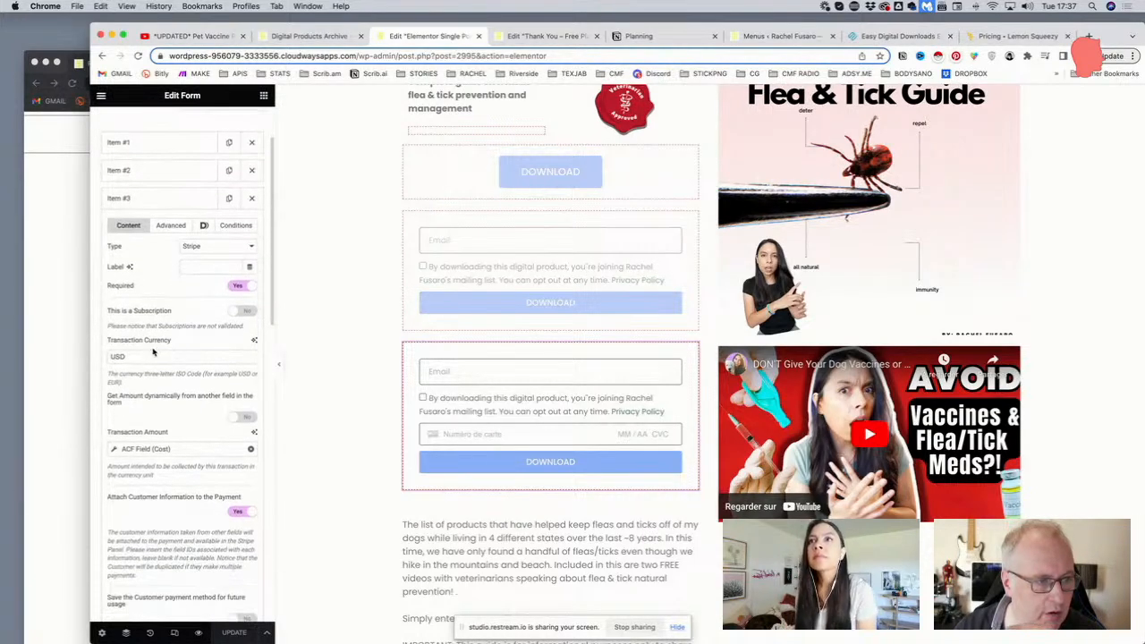
pyautogui.scroll(-1, 154, 350)
pyautogui.click(141, 340)
pyautogui.moveTo(142, 340); pyautogui.dragTo(102, 342)
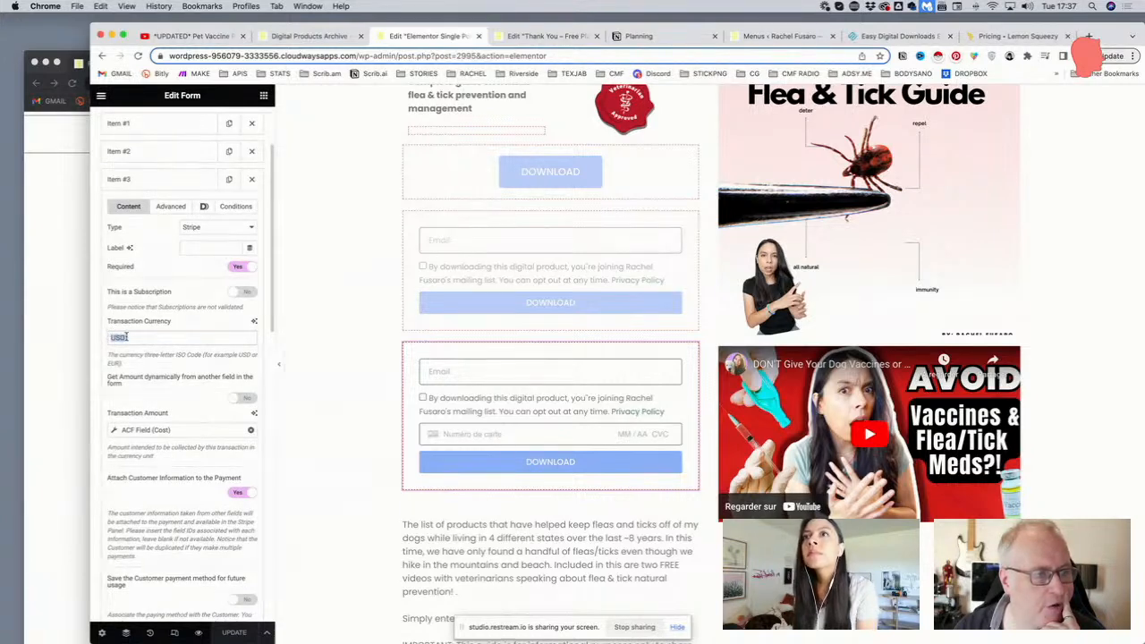
pyautogui.scroll(-4, 143, 333)
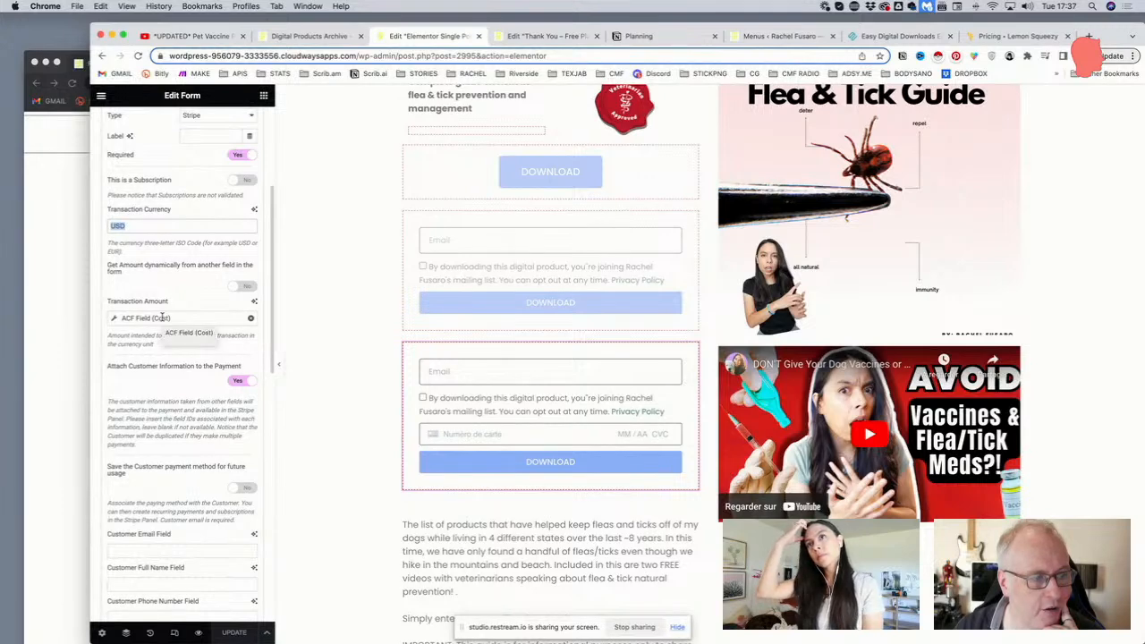
pyautogui.scroll(-1, 162, 319)
pyautogui.scroll(2, 163, 320)
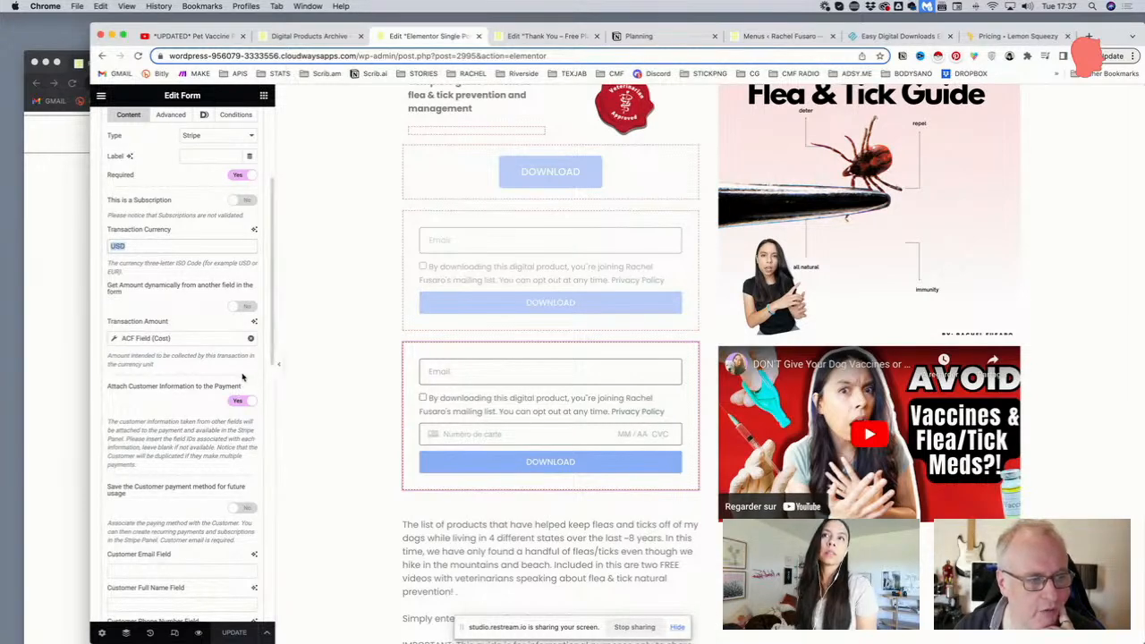
pyautogui.scroll(-10, 245, 378)
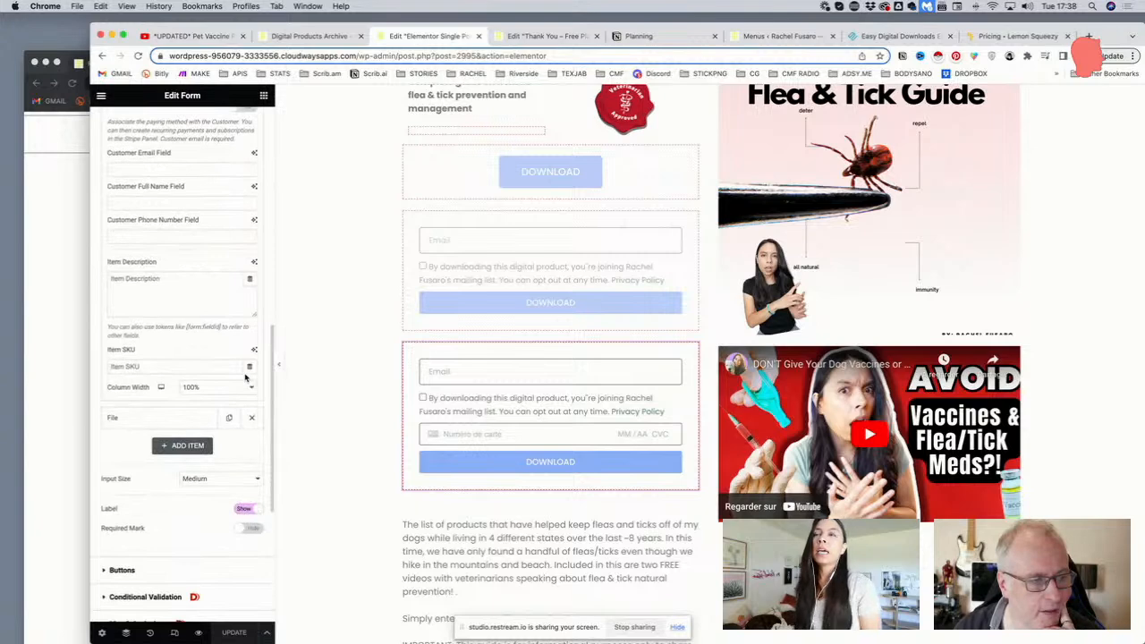
pyautogui.scroll(10, 246, 378)
pyautogui.click(205, 287)
pyautogui.click(178, 311)
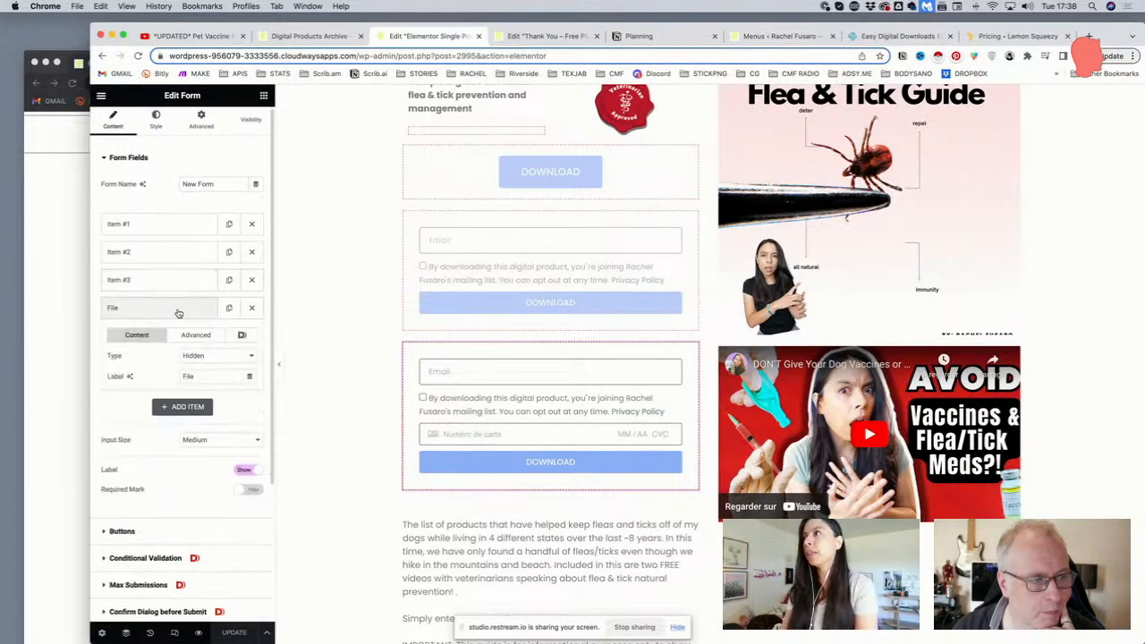
pyautogui.click(177, 310)
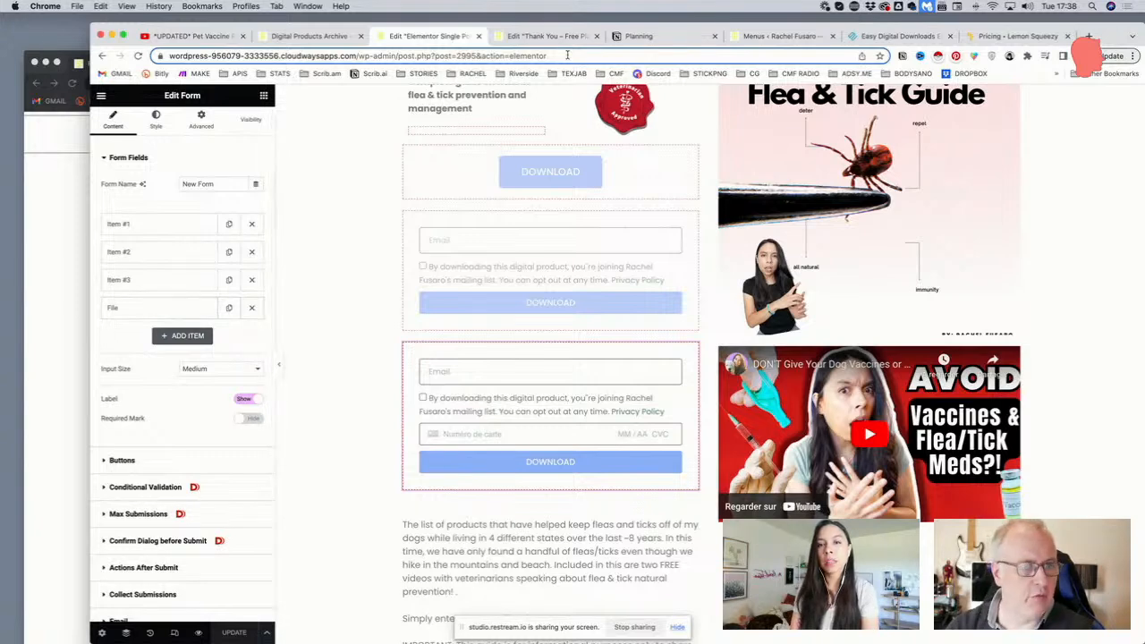
# Open All Digital Products, try the Add New product form, then leave it empty
pyautogui.click(763, 38)
pyautogui.moveTo(141, 258)
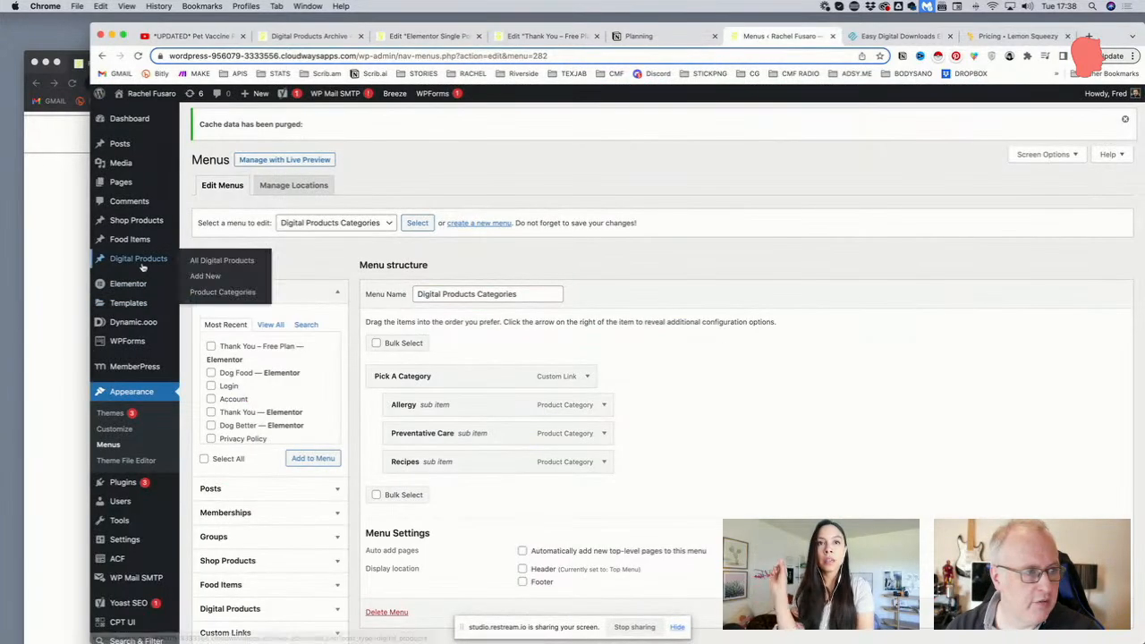
pyautogui.click(211, 265)
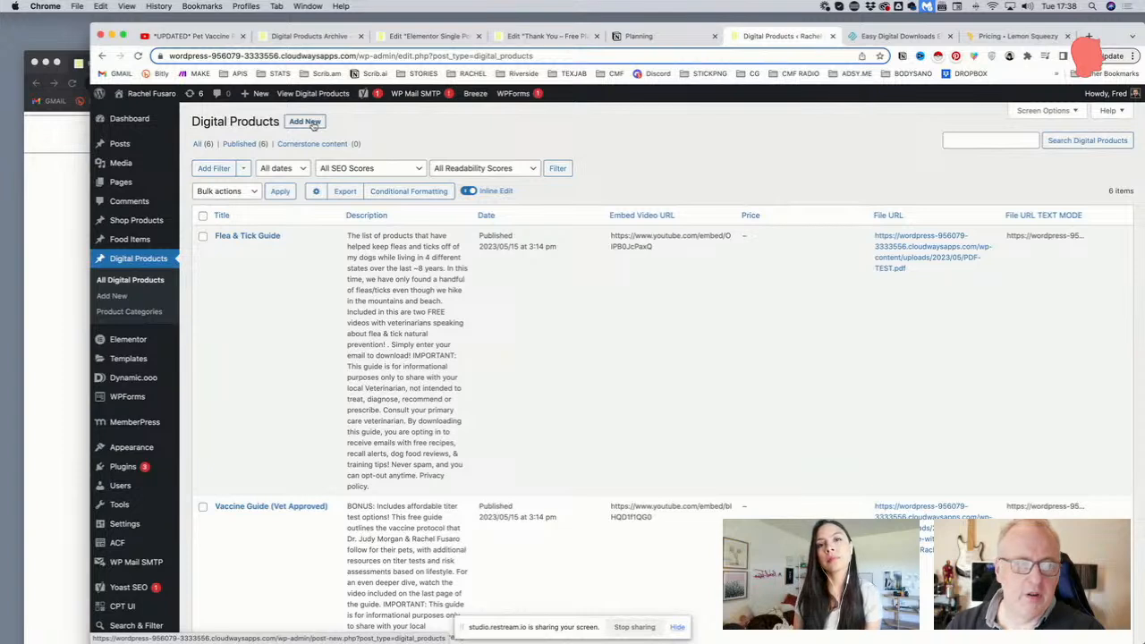
pyautogui.click(311, 124)
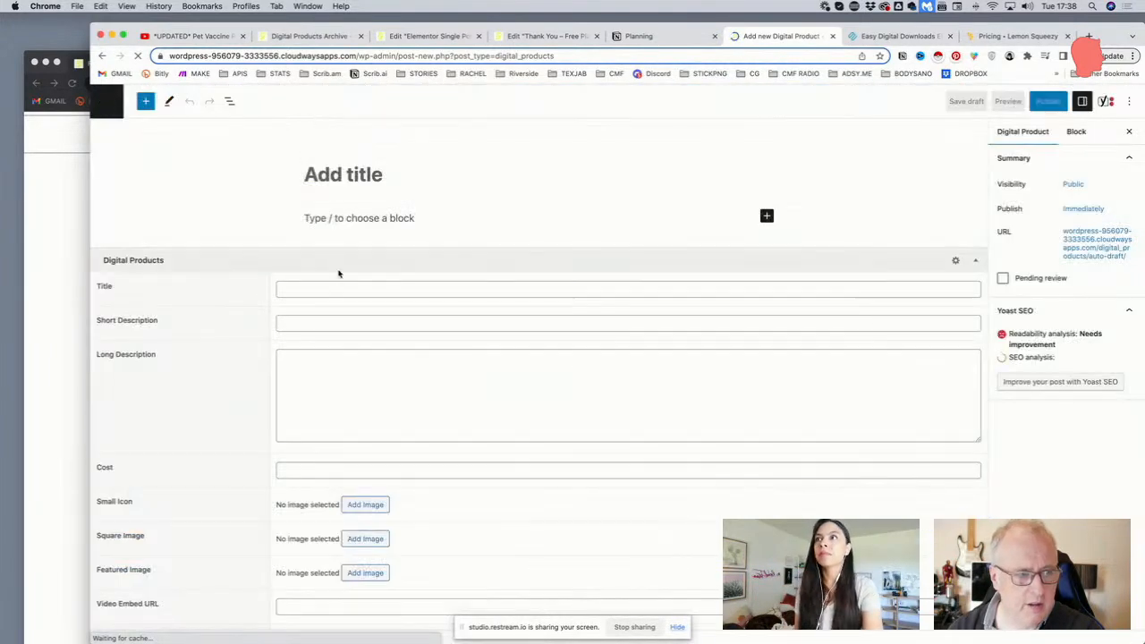
pyautogui.click(337, 286)
pyautogui.scroll(-3, 353, 274)
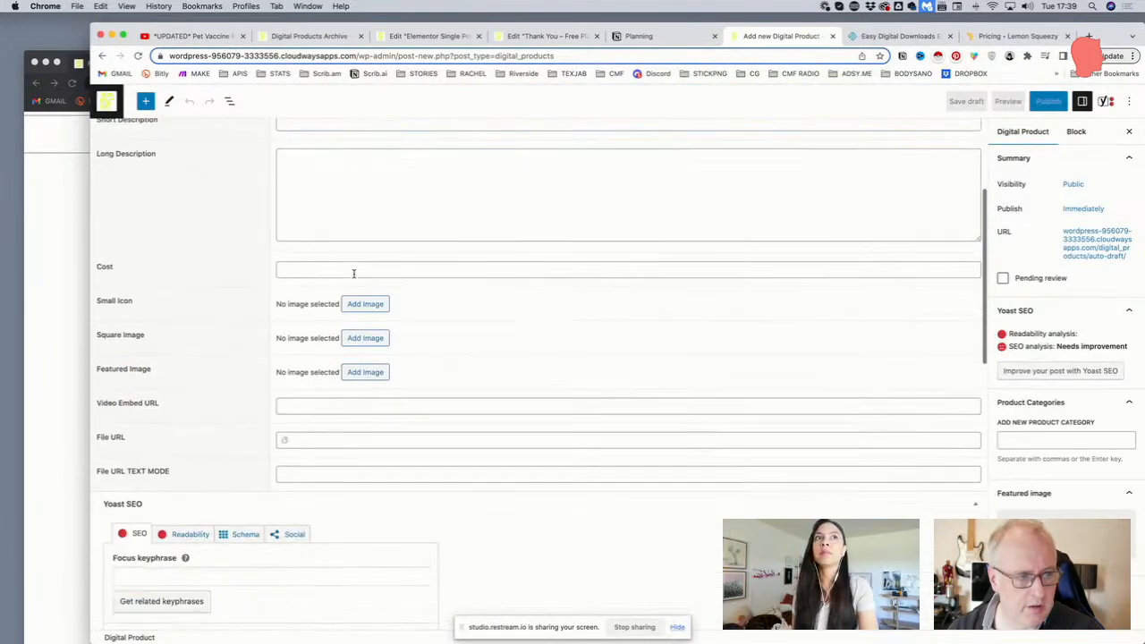
pyautogui.scroll(-4, 353, 274)
pyautogui.scroll(-5, 355, 278)
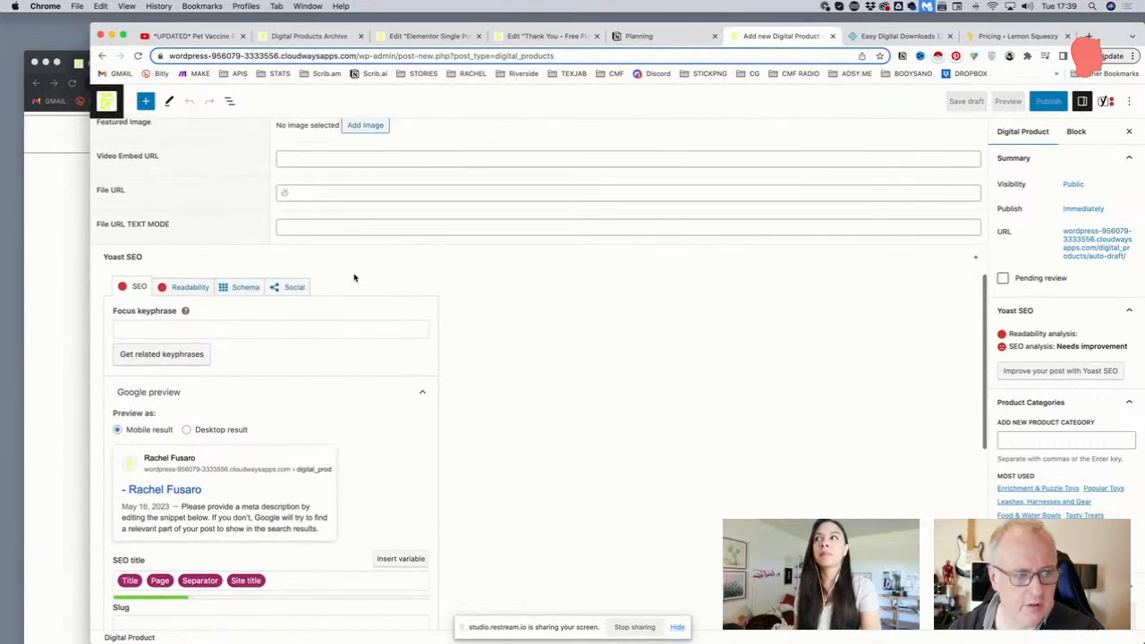
pyautogui.scroll(5, 403, 279)
pyautogui.scroll(6, 465, 277)
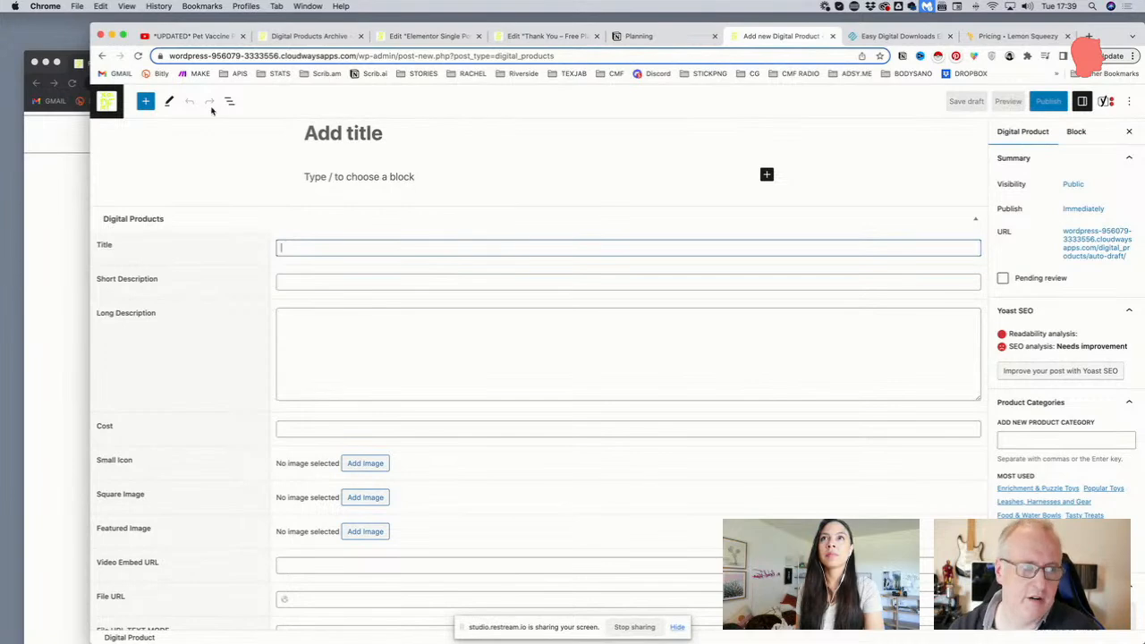
pyautogui.click(107, 103)
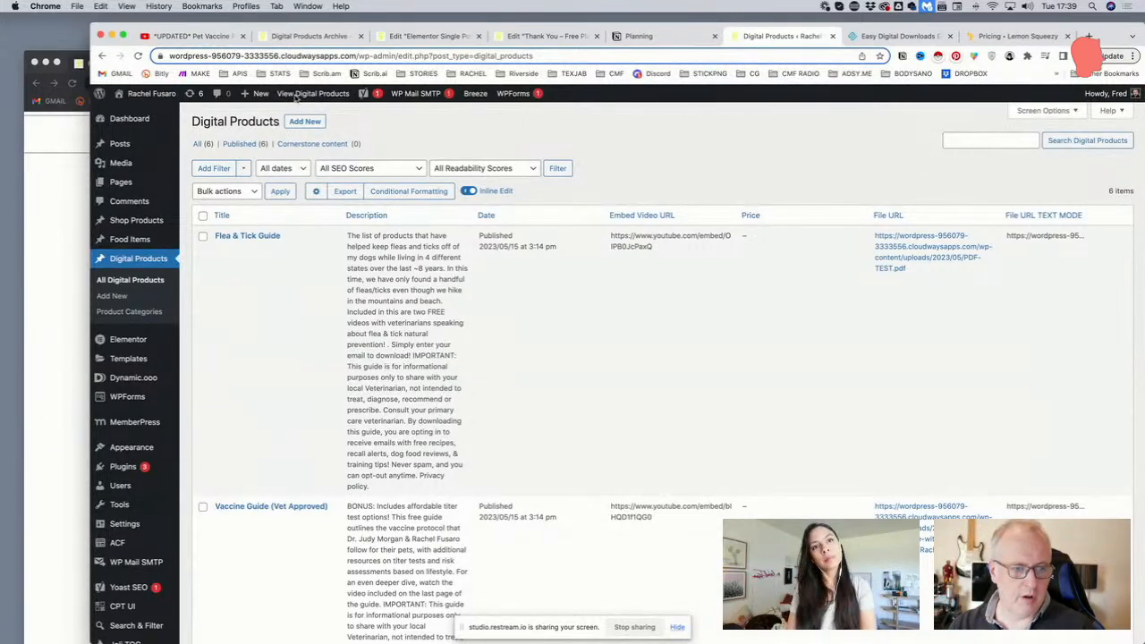
# Scroll the Digital Products list to the Comprehensive Allergy Guide priced 9.99, then return to the template editor
pyautogui.scroll(-2, 769, 243)
pyautogui.scroll(-10, 765, 246)
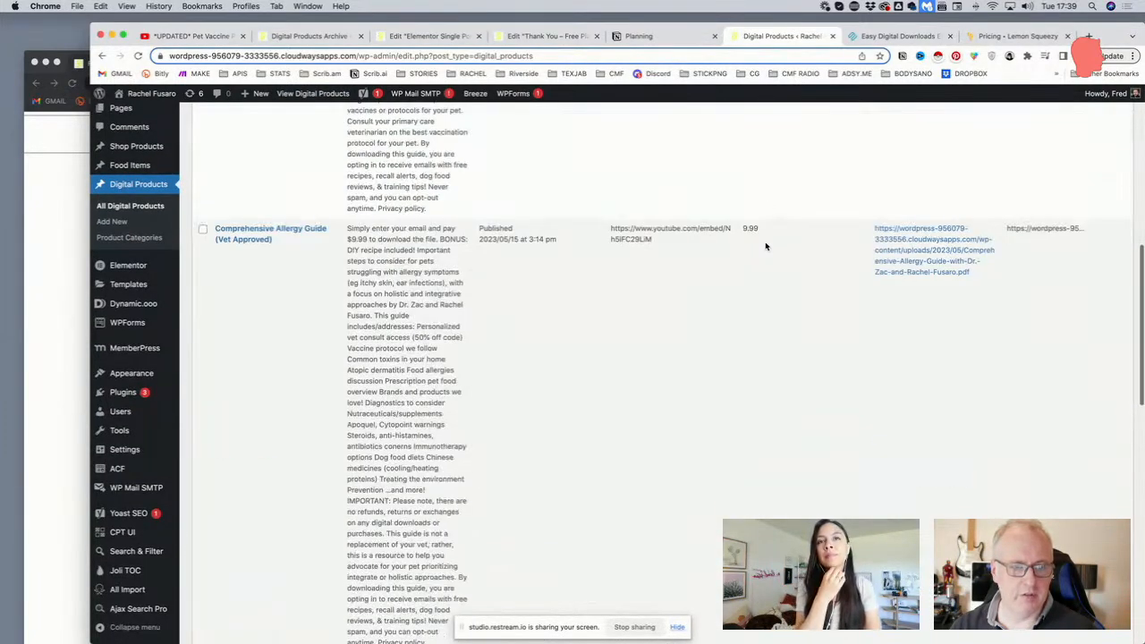
pyautogui.scroll(-2, 765, 246)
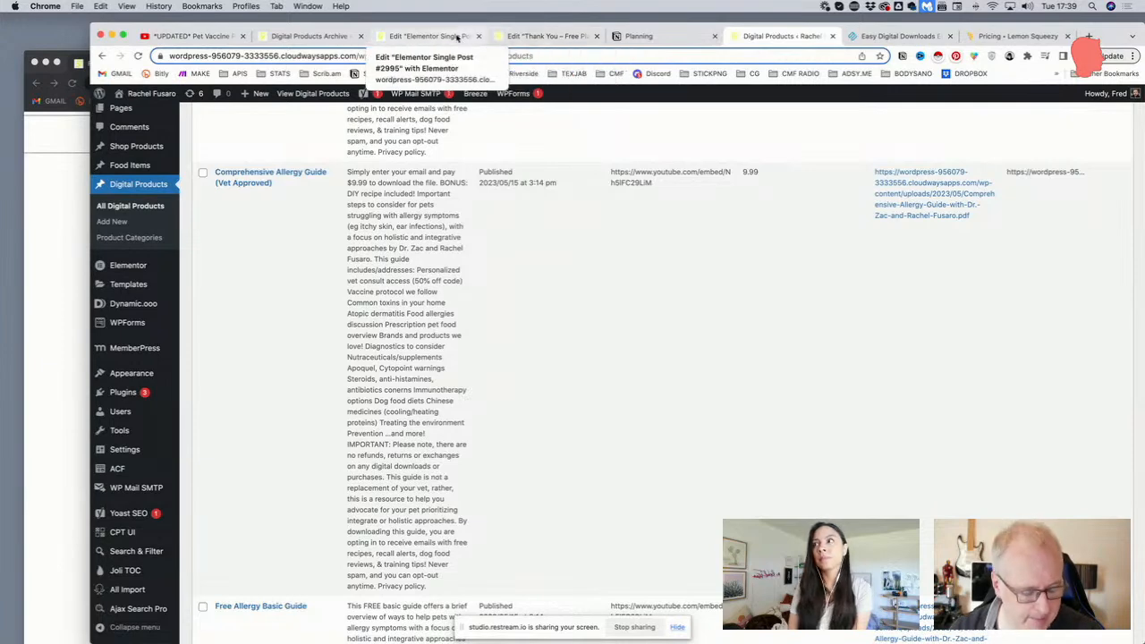
pyautogui.click(326, 37)
# Check the first form's File field Advanced ID 'file', then switch to the Digital Products archive page
pyautogui.click(392, 37)
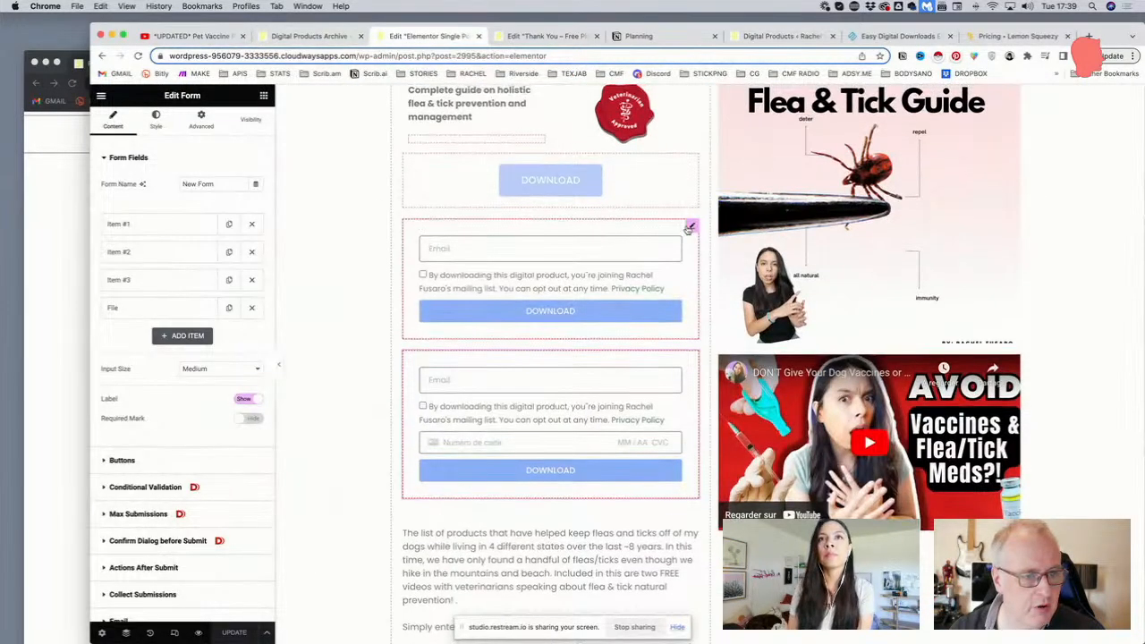
pyautogui.click(689, 229)
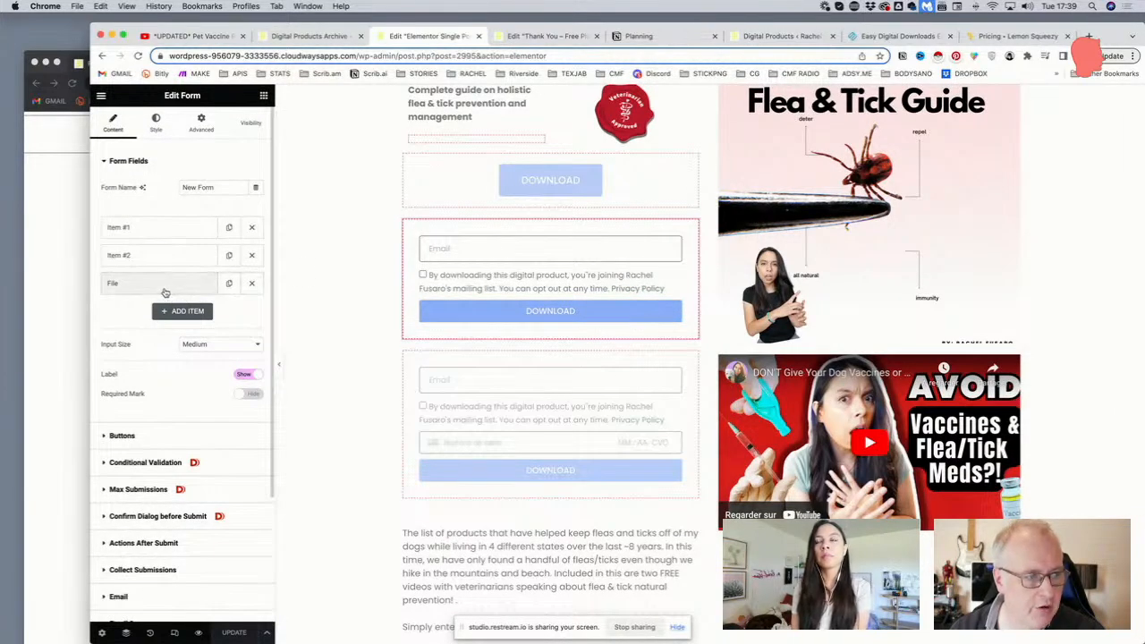
pyautogui.click(165, 285)
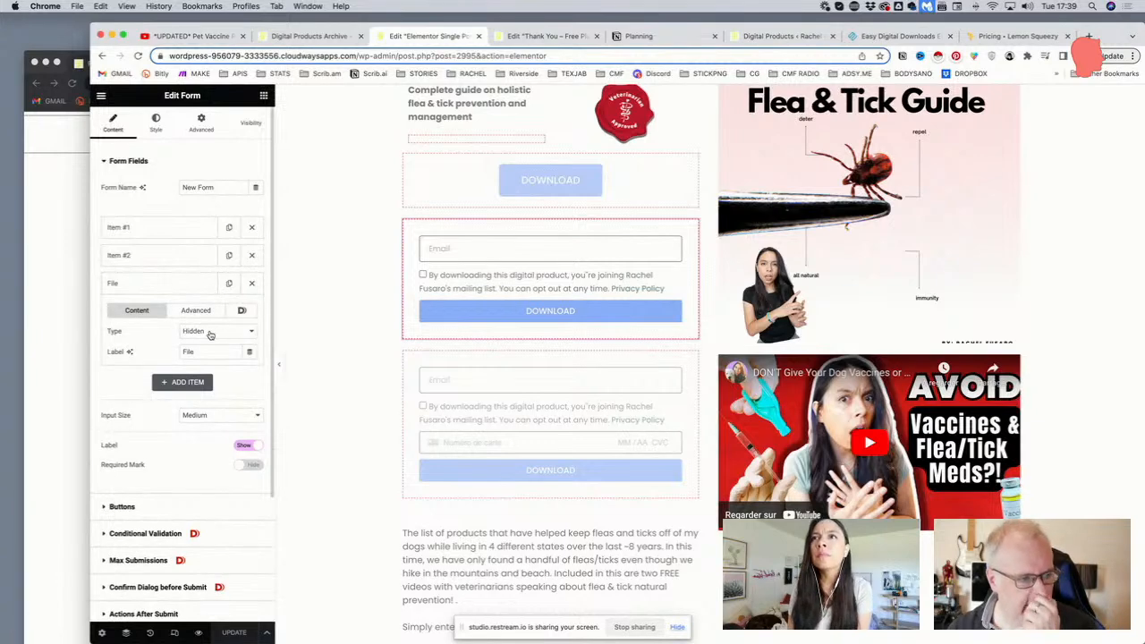
pyautogui.scroll(-1, 203, 329)
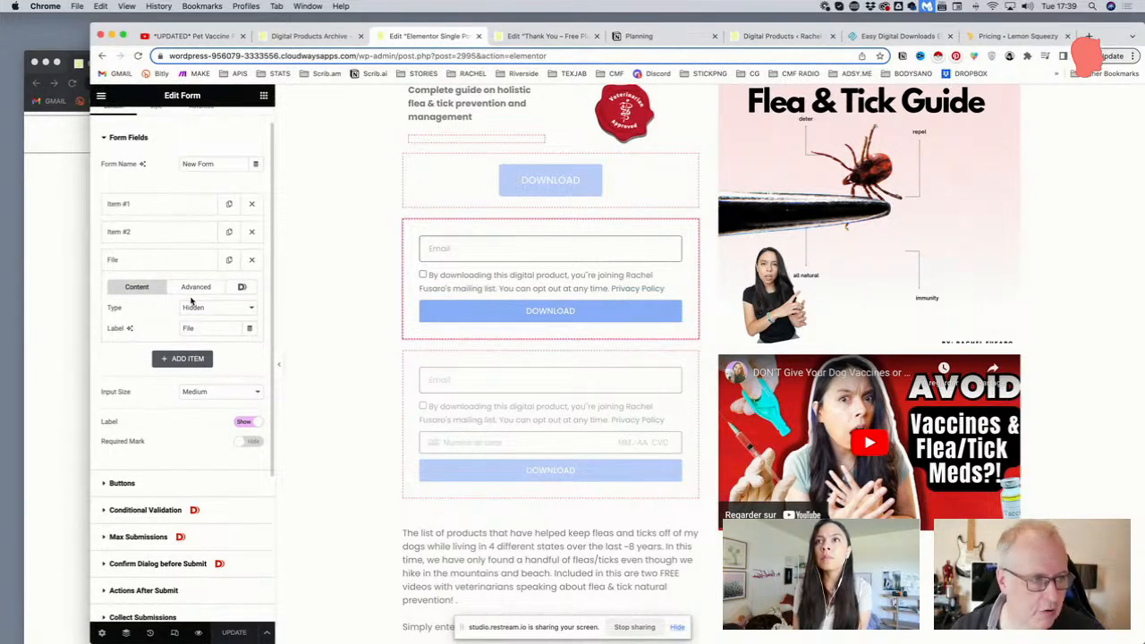
pyautogui.click(196, 286)
pyautogui.moveTo(199, 331); pyautogui.dragTo(118, 330)
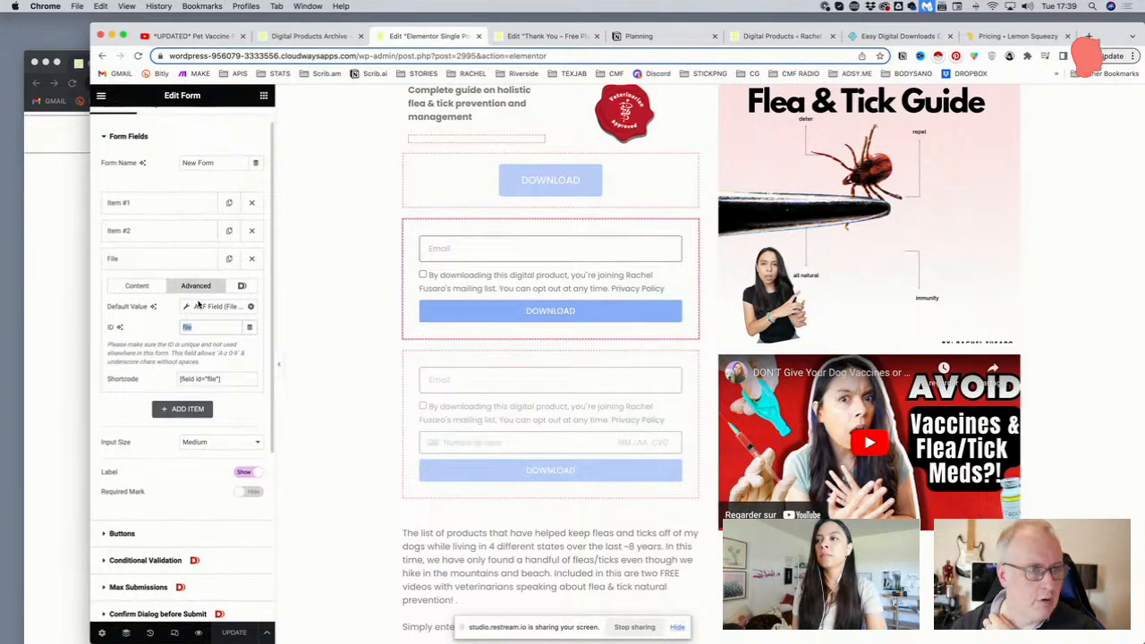
pyautogui.click(306, 38)
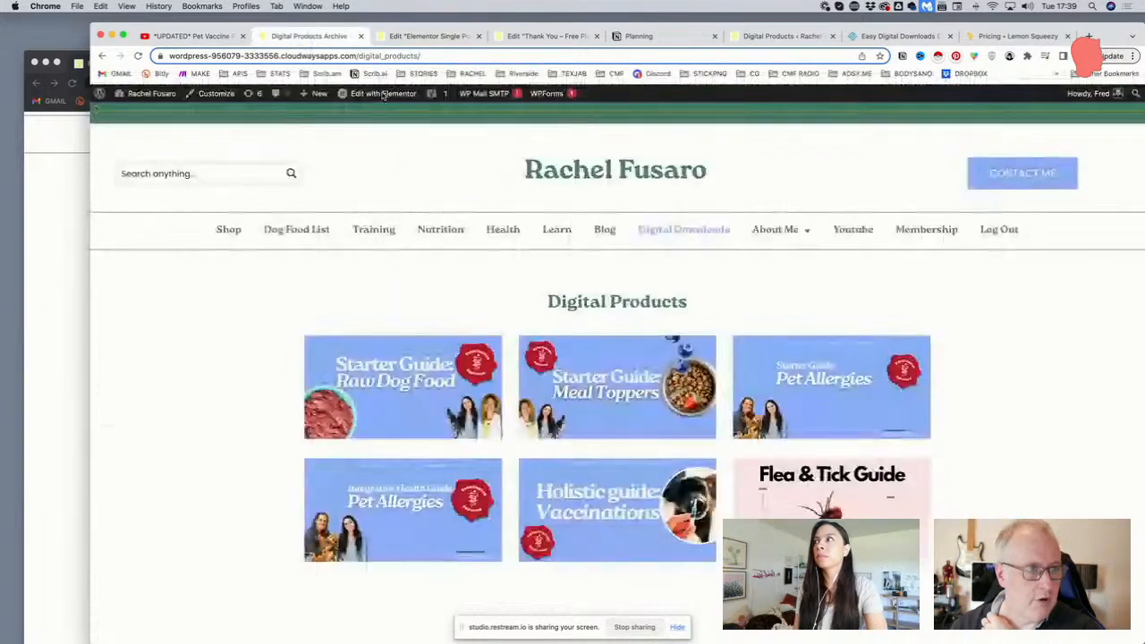
# Visit the admin Dashboard from the admin bar, then return to the Elementor Single Post template editor
pyautogui.moveTo(148, 93)
pyautogui.click(141, 113)
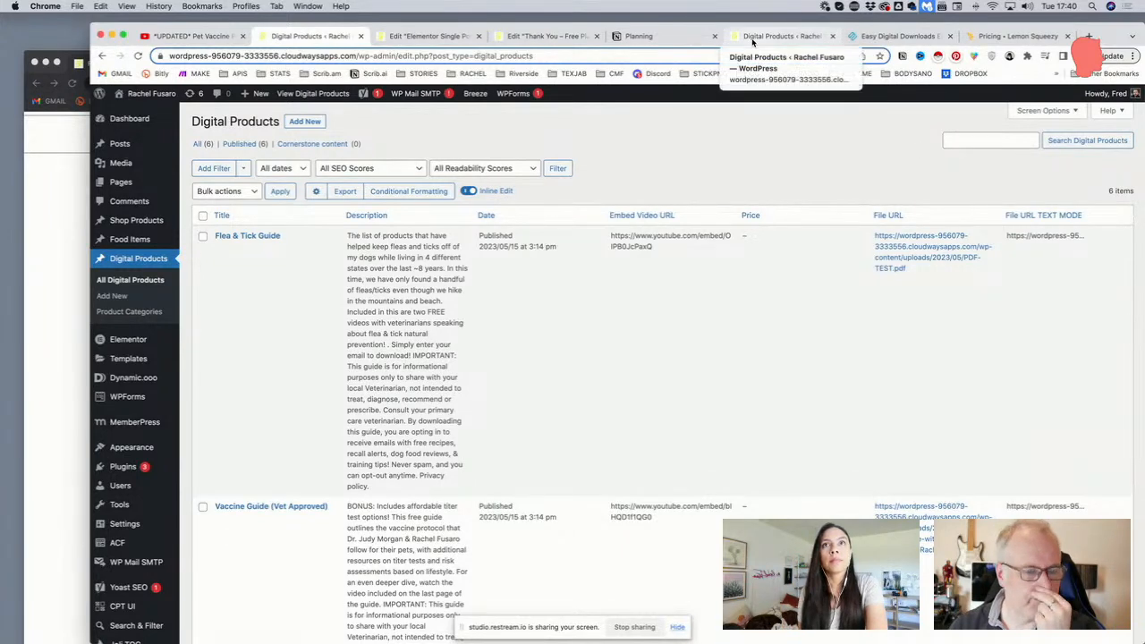
pyautogui.click(420, 36)
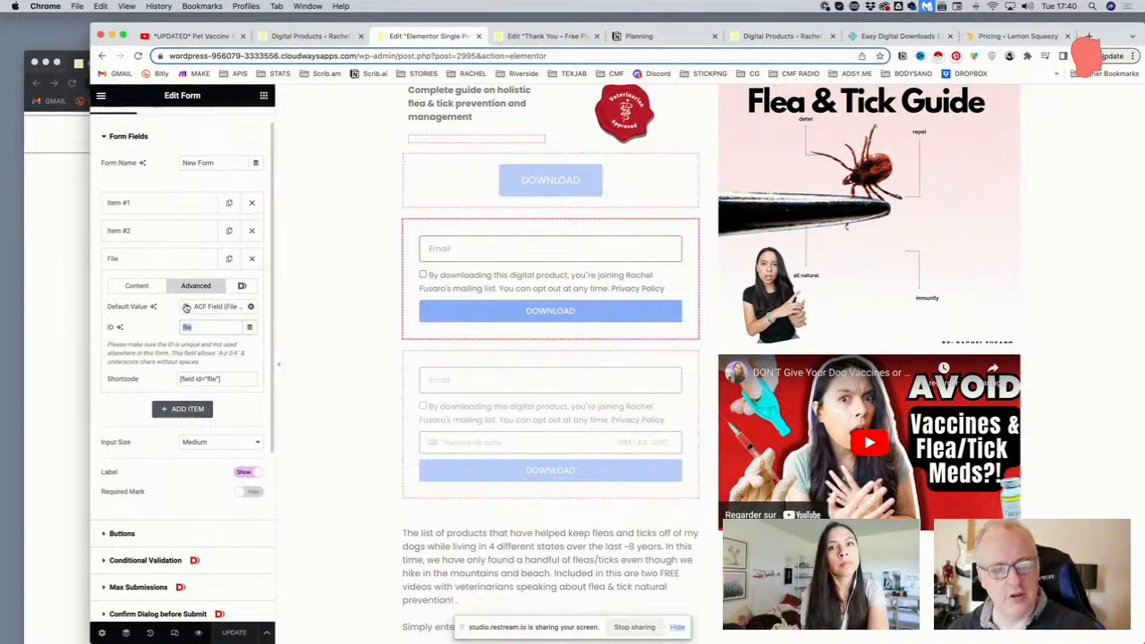
# Review the first and second email actions' recipient and message settings, collapsing Email
pyautogui.scroll(-5, 188, 310)
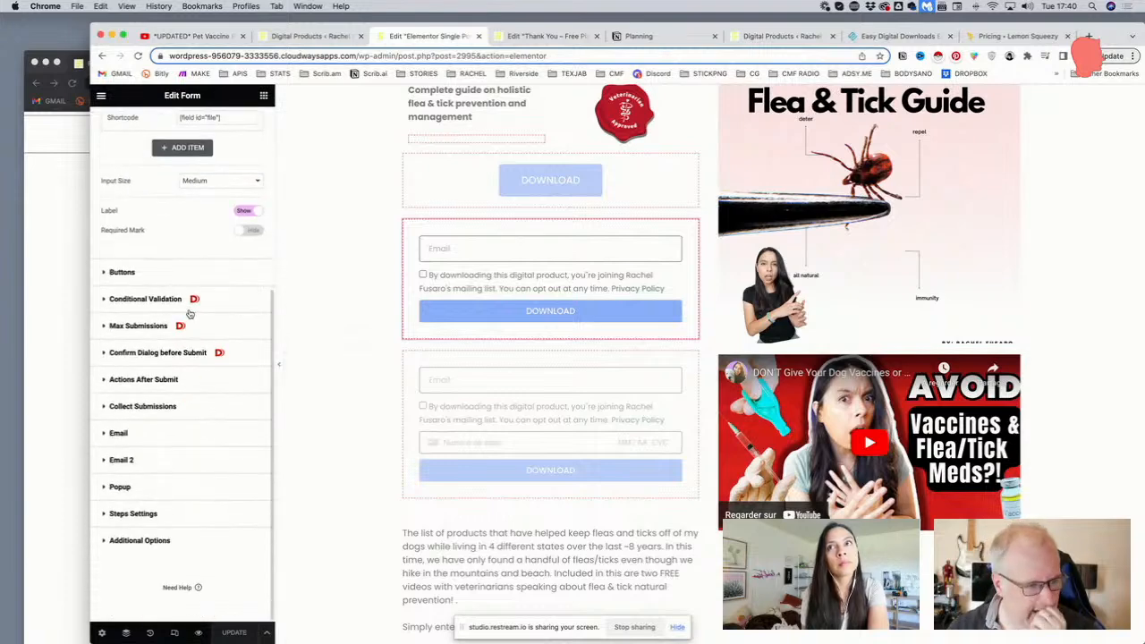
pyautogui.click(168, 460)
pyautogui.scroll(-1, 169, 403)
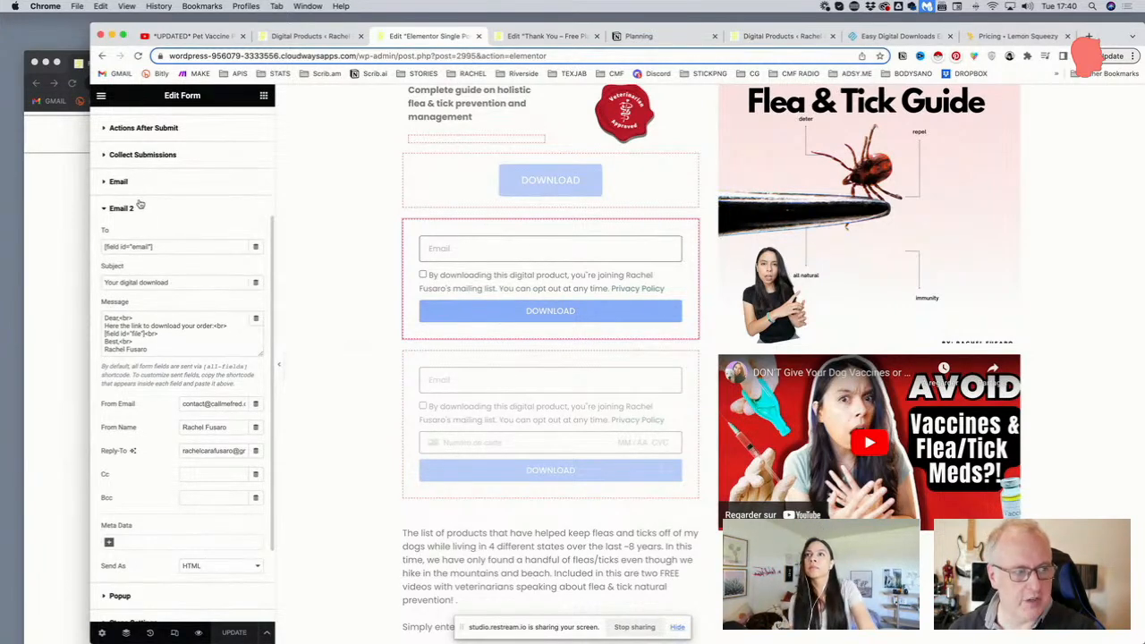
pyautogui.click(142, 185)
pyautogui.click(172, 351)
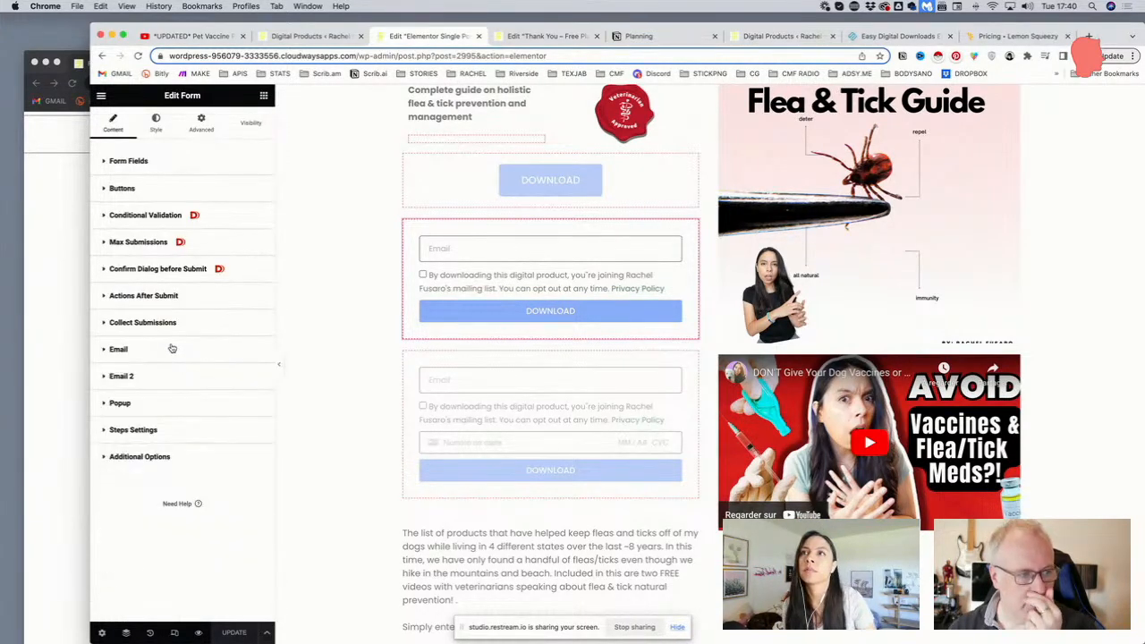
pyautogui.click(173, 349)
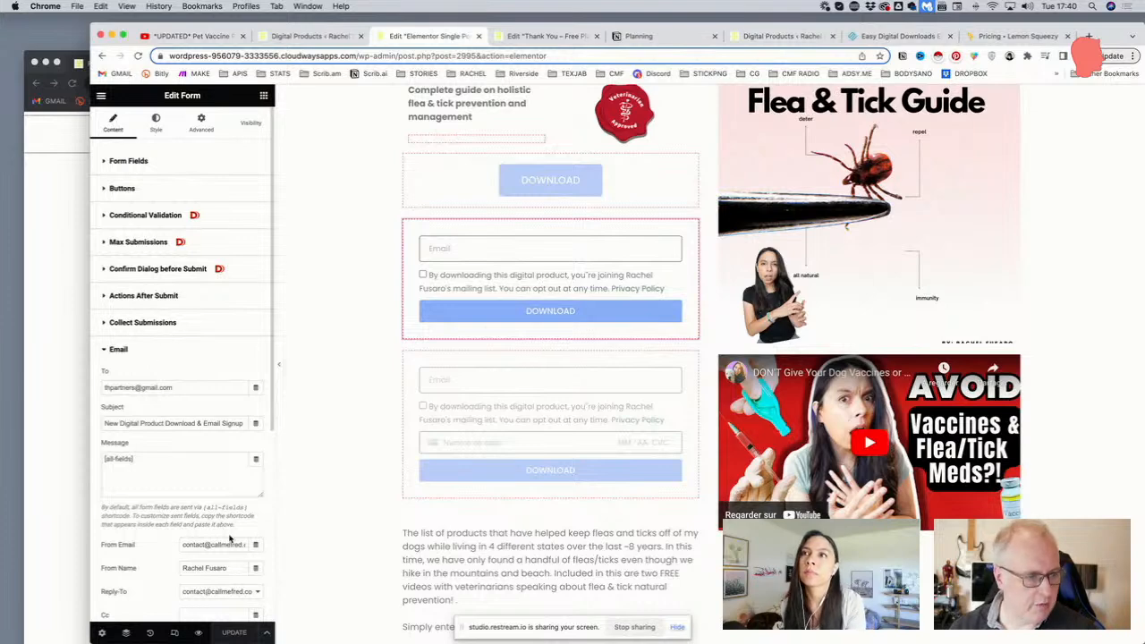
pyautogui.click(136, 351)
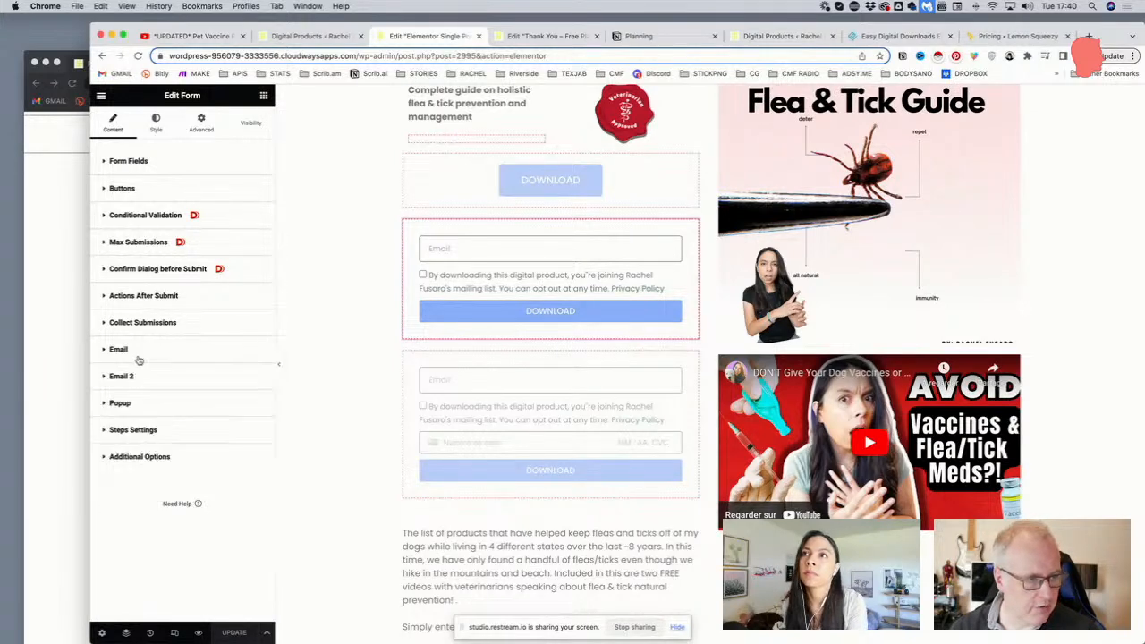
# In Email 2's message, select the [field id="file"] download link shortcode
pyautogui.click(142, 377)
pyautogui.scroll(-3, 170, 367)
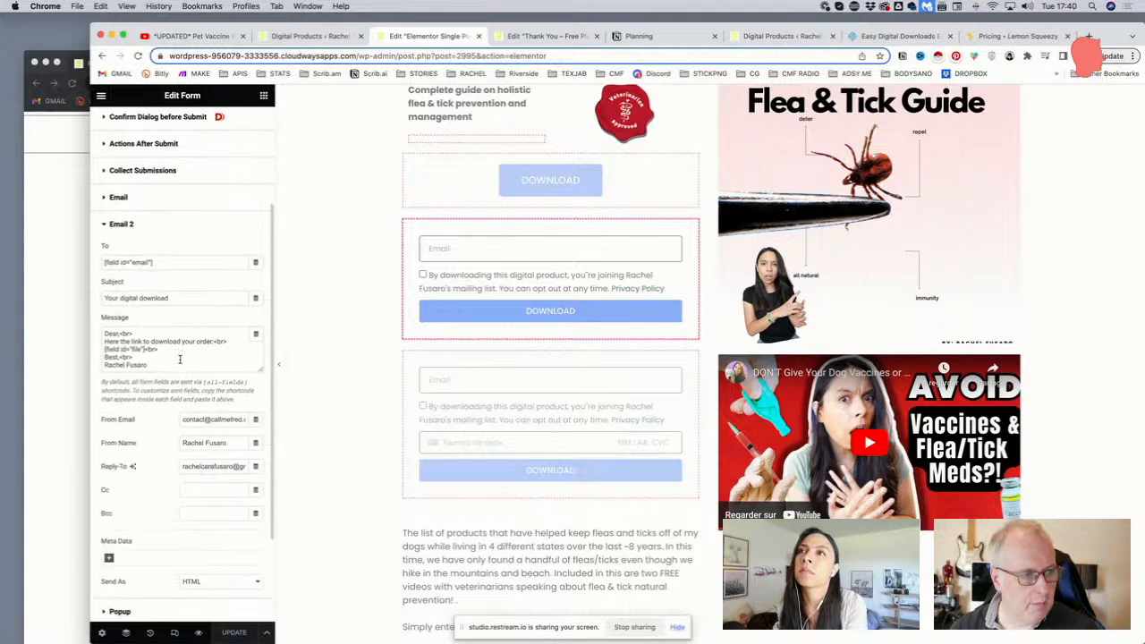
pyautogui.moveTo(179, 363); pyautogui.dragTo(100, 335)
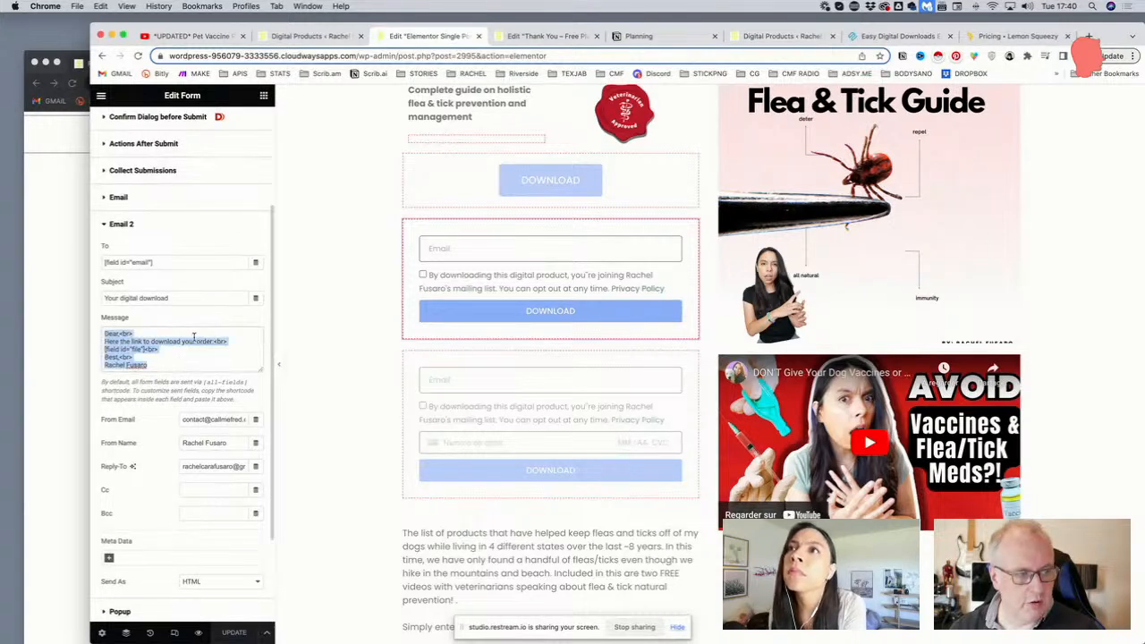
pyautogui.click(164, 352)
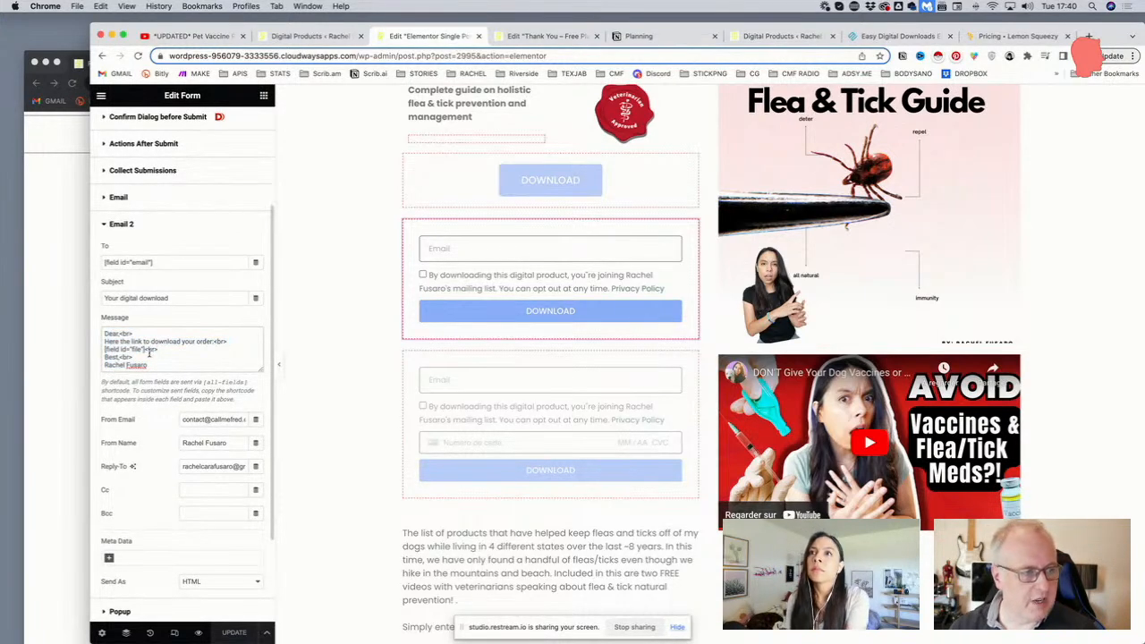
pyautogui.moveTo(146, 349); pyautogui.dragTo(105, 350)
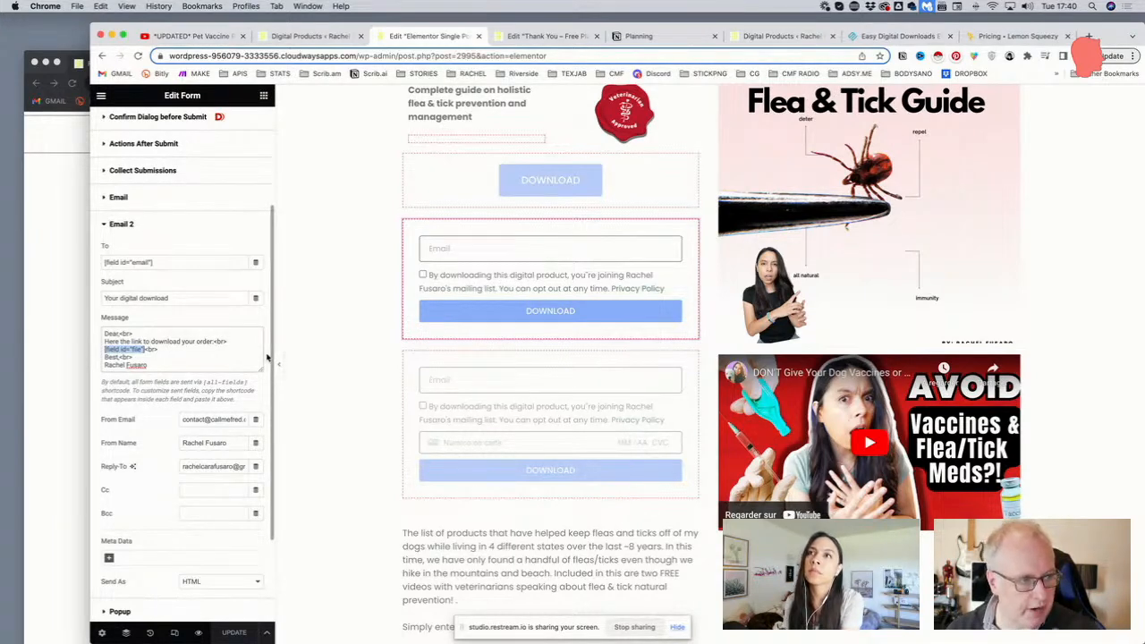
pyautogui.scroll(4, 209, 344)
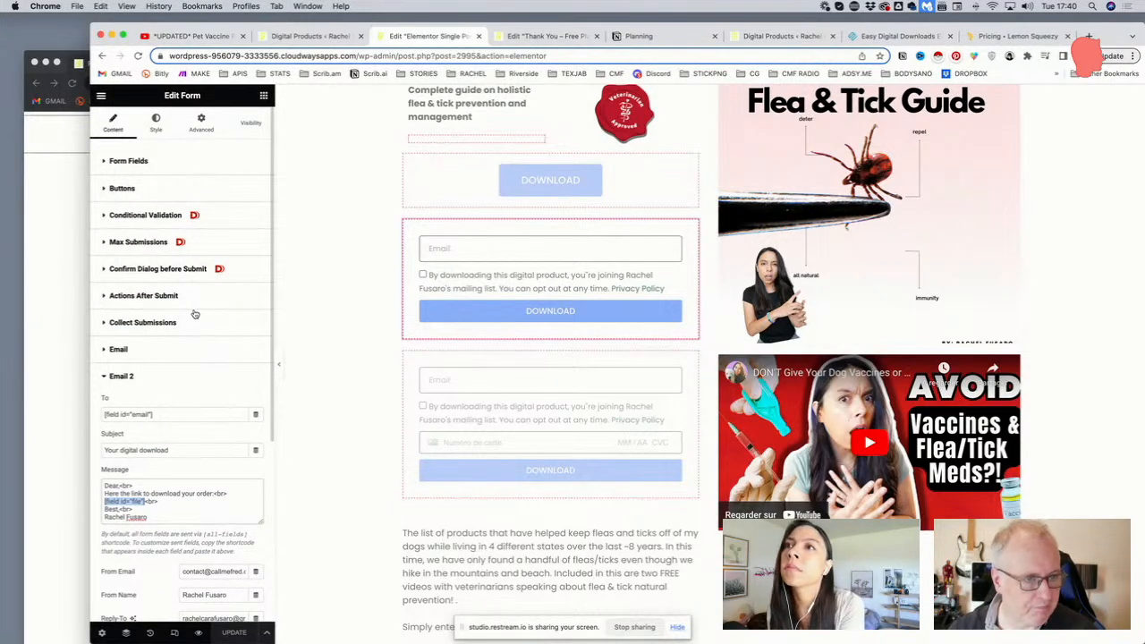
# Expand Form Fields, then briefly reopen and collapse Email 2's settings
pyautogui.click(159, 168)
pyautogui.click(157, 166)
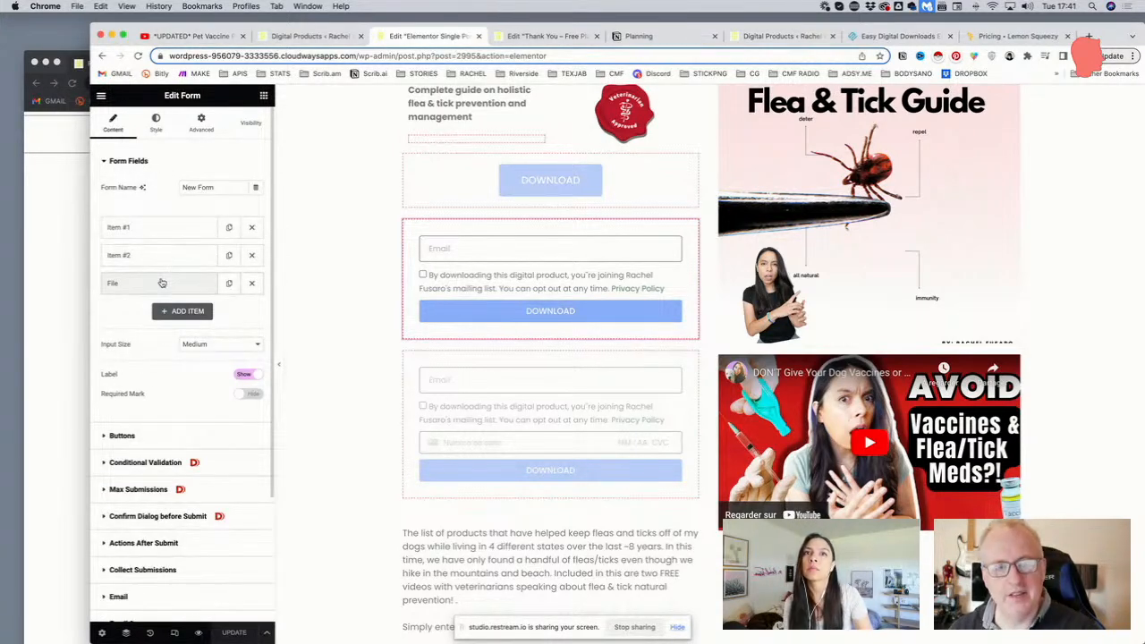
pyautogui.scroll(-4, 162, 282)
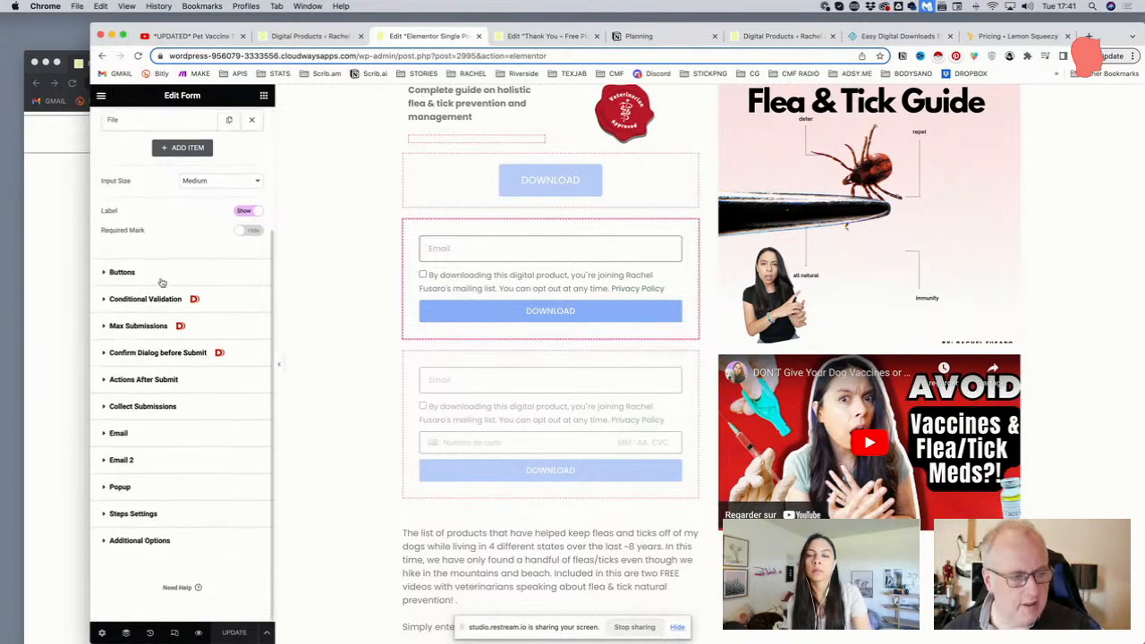
pyautogui.click(169, 462)
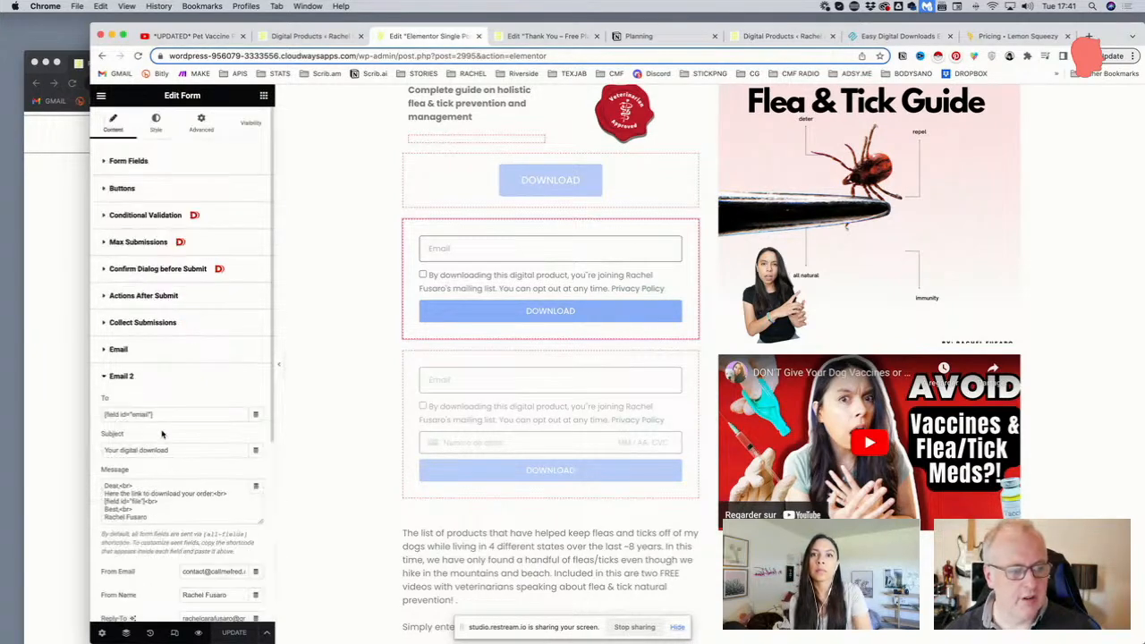
pyautogui.click(154, 168)
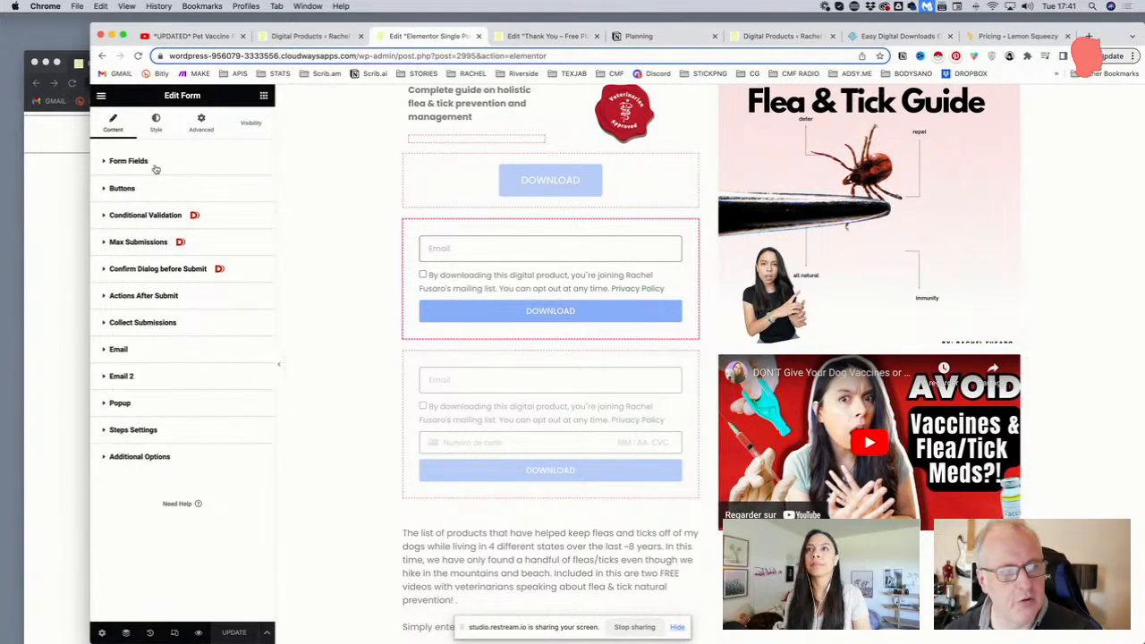
# Confirm the File field is Hidden, then show the after-submit actions: Collect Submissions, Email, Email 2, Popup
pyautogui.click(134, 163)
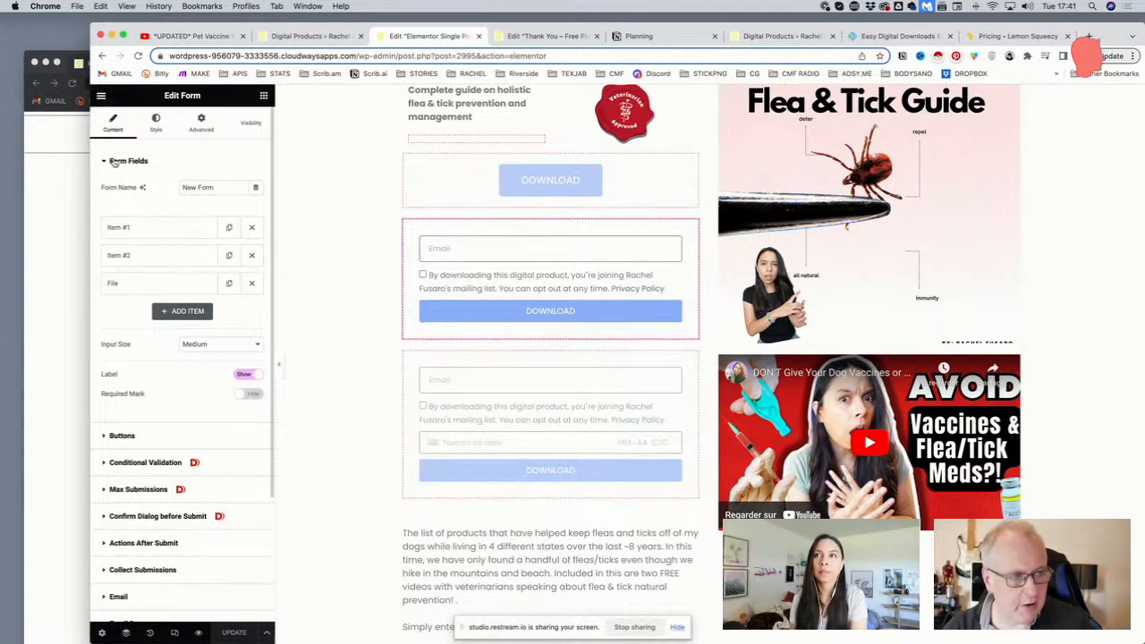
pyautogui.click(149, 283)
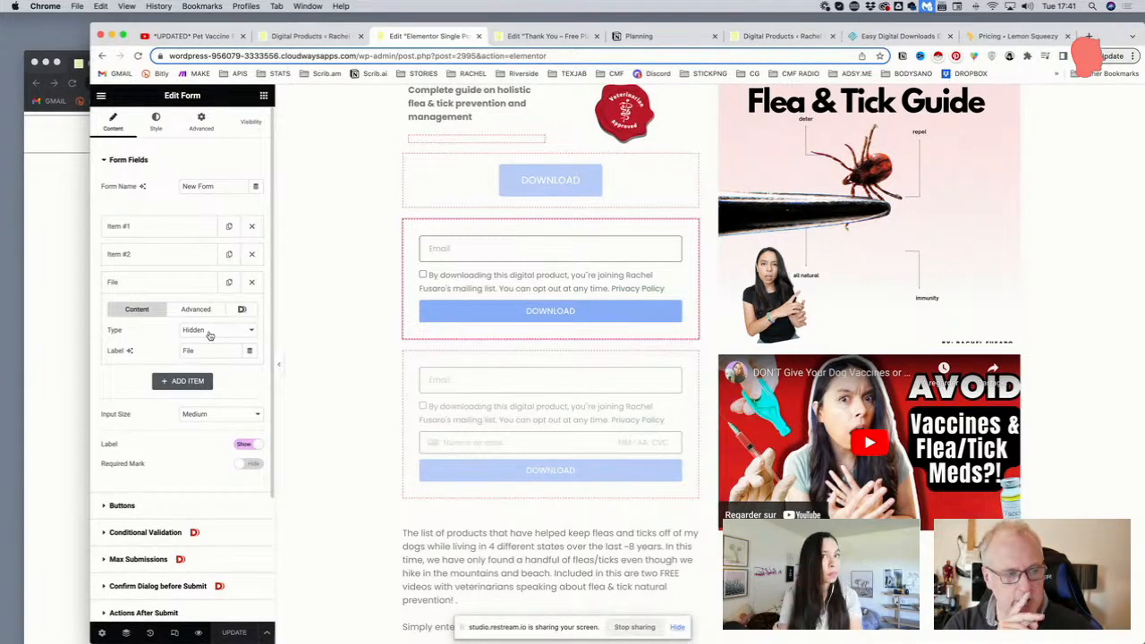
pyautogui.click(182, 284)
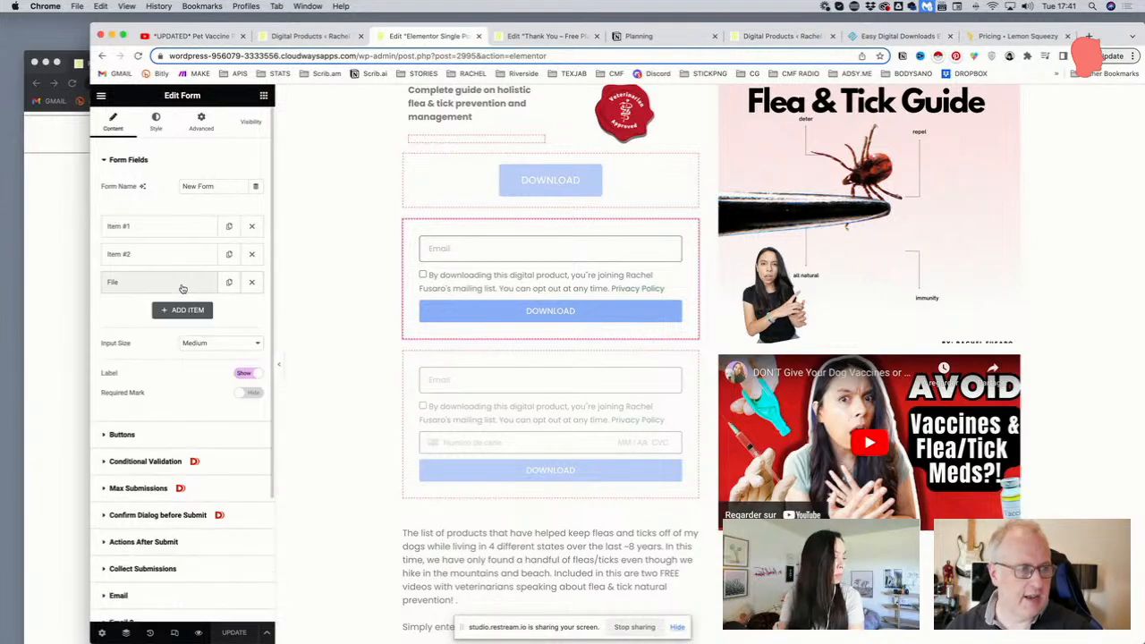
pyautogui.scroll(-5, 182, 287)
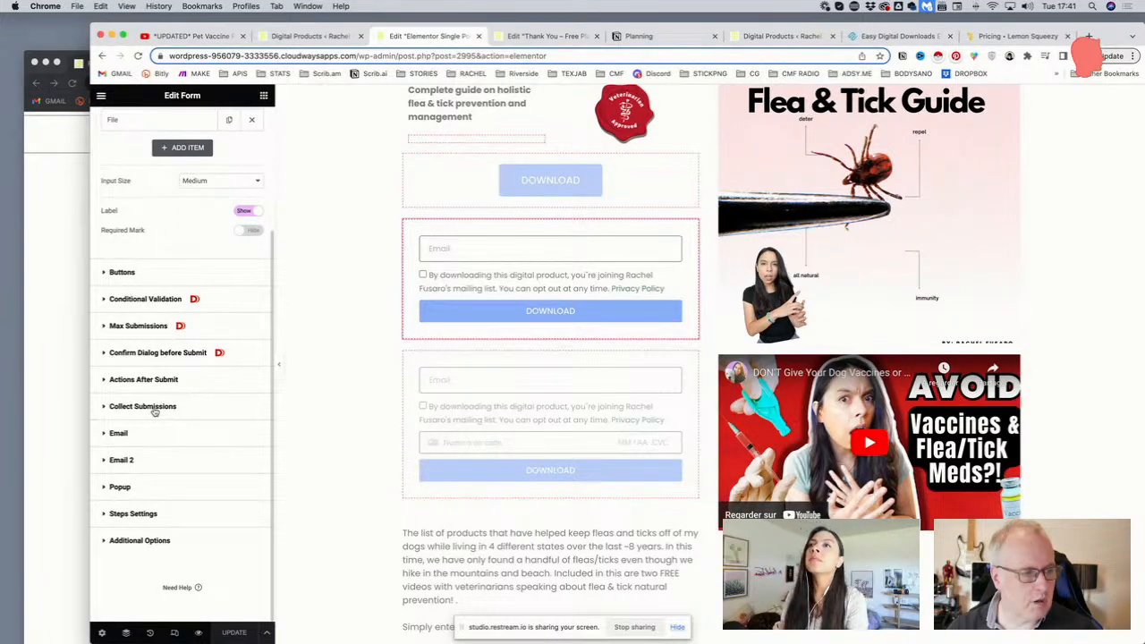
pyautogui.click(146, 379)
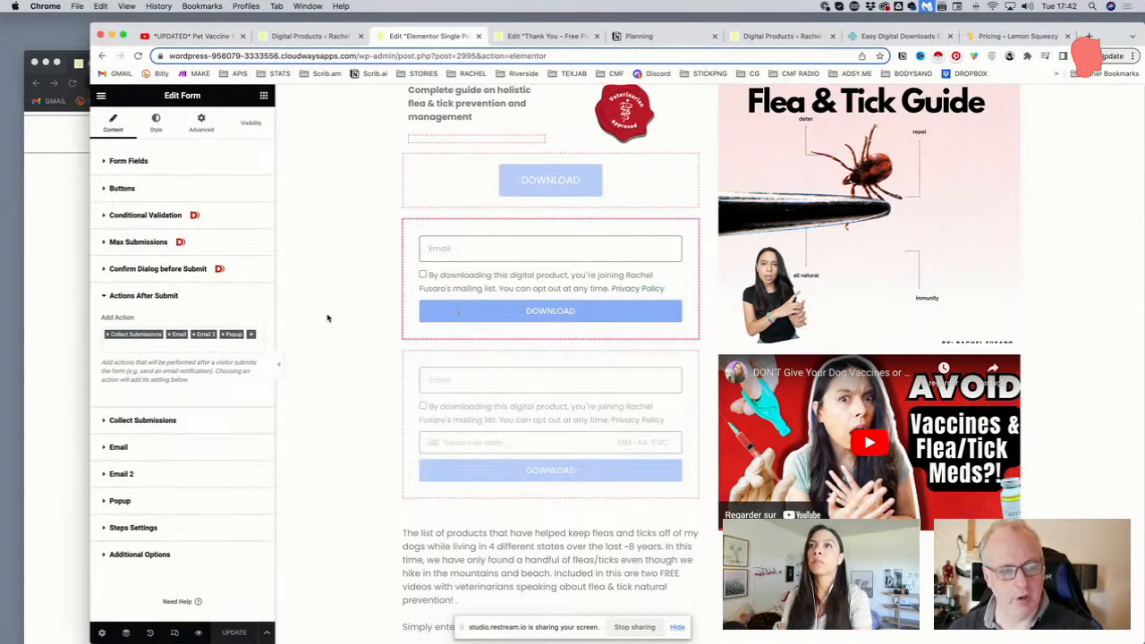
# Add a Redirect action after submit and remove the Popup action from the download form
pyautogui.scroll(-1, 271, 319)
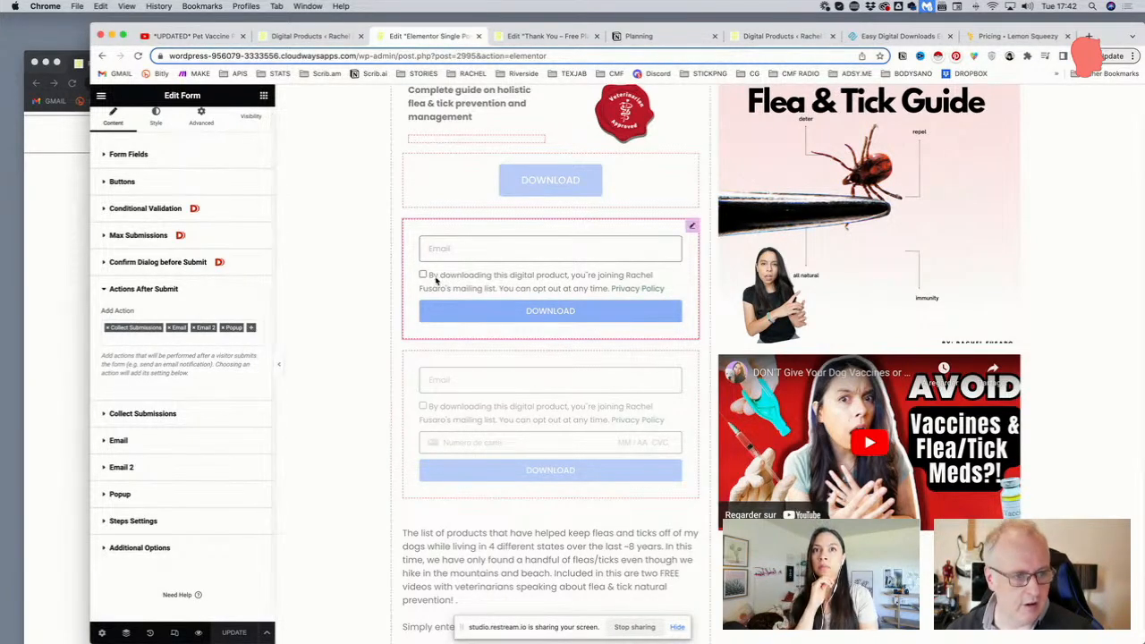
pyautogui.click(252, 329)
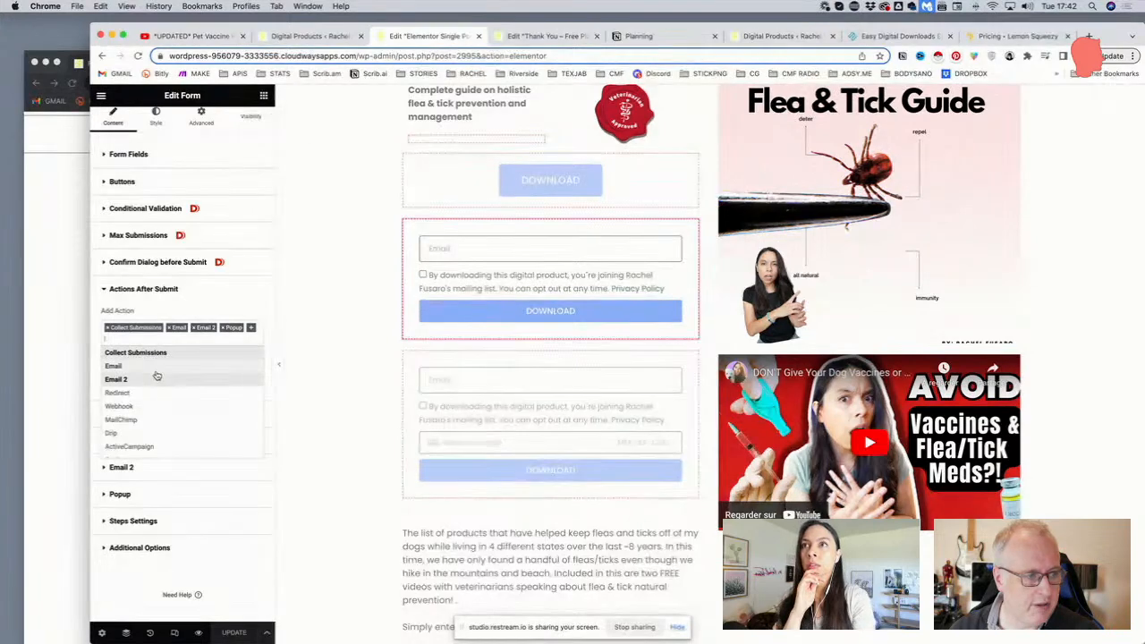
pyautogui.scroll(-5, 148, 380)
pyautogui.scroll(-10, 147, 382)
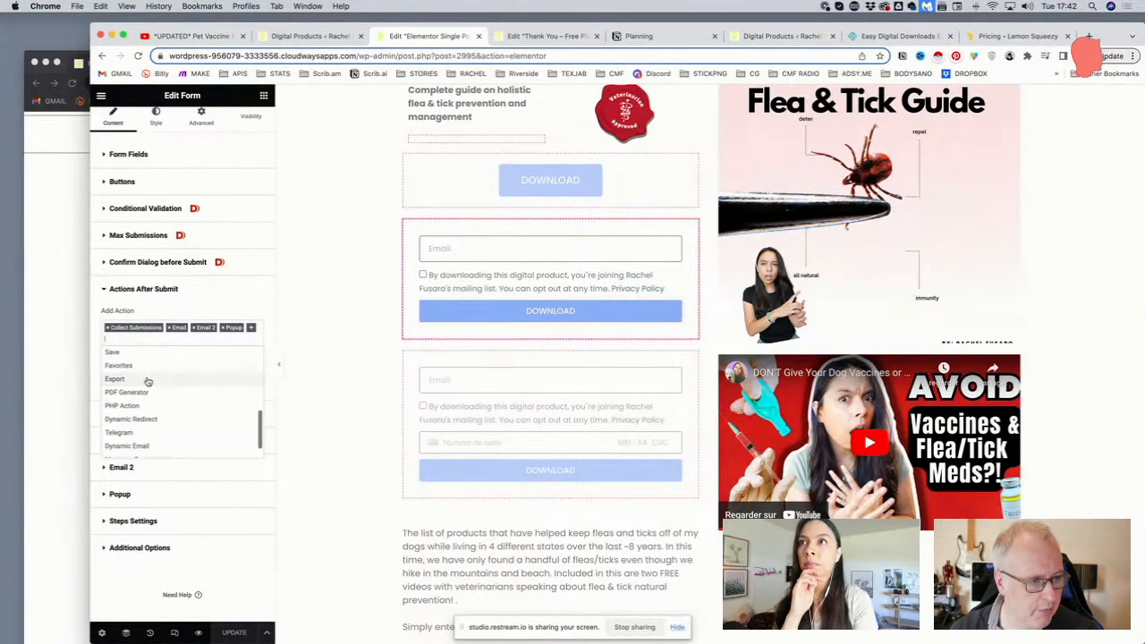
pyautogui.scroll(15, 146, 385)
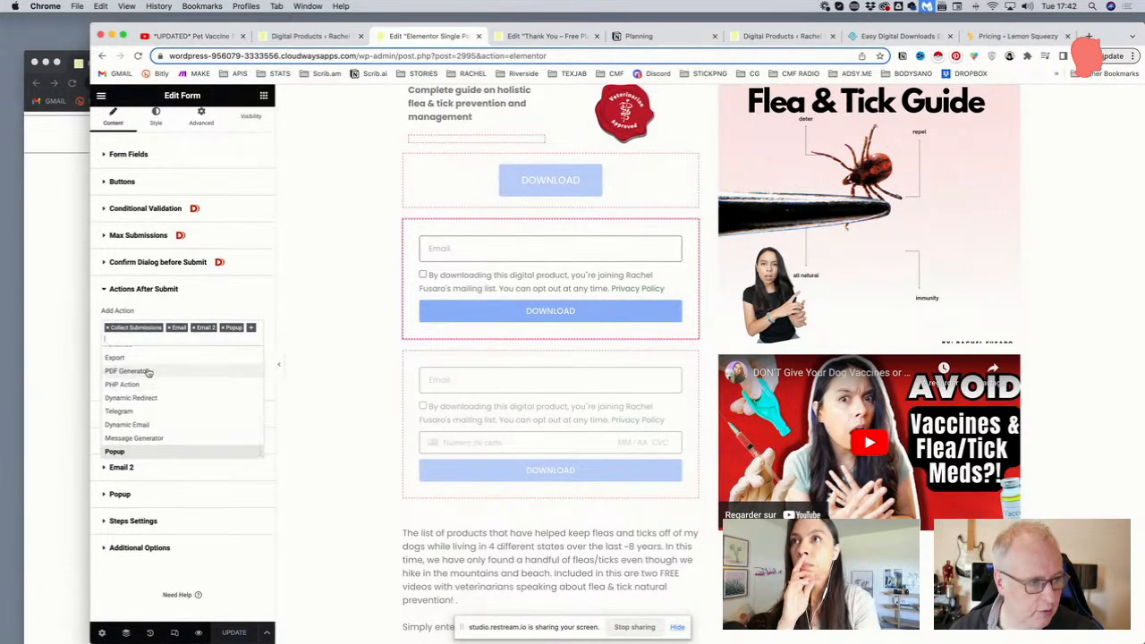
pyautogui.click(117, 393)
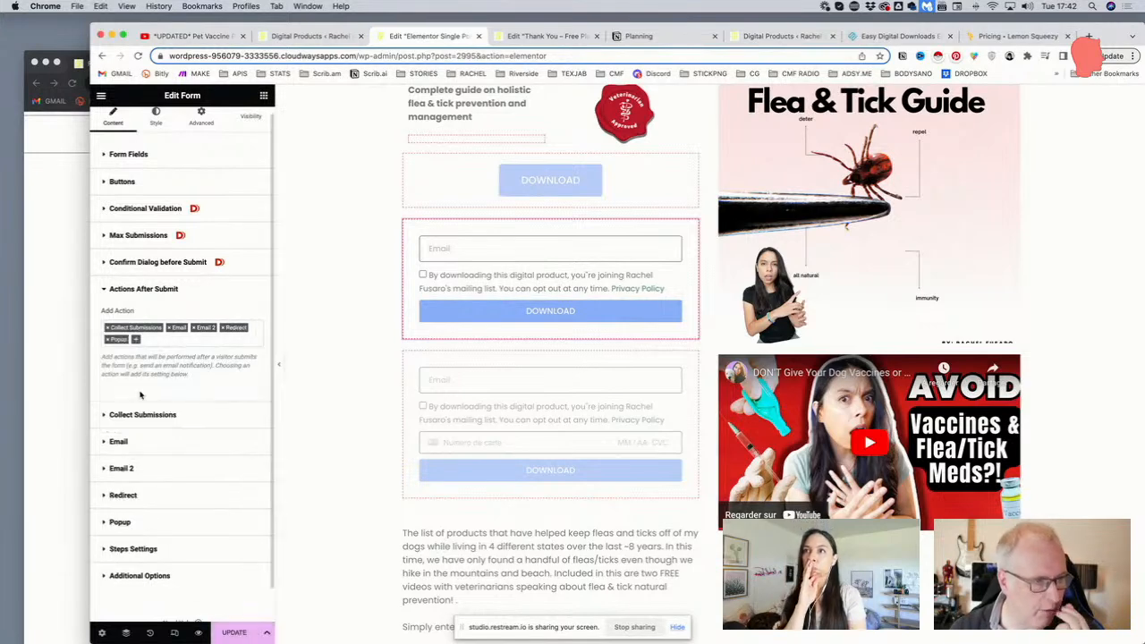
pyautogui.click(108, 339)
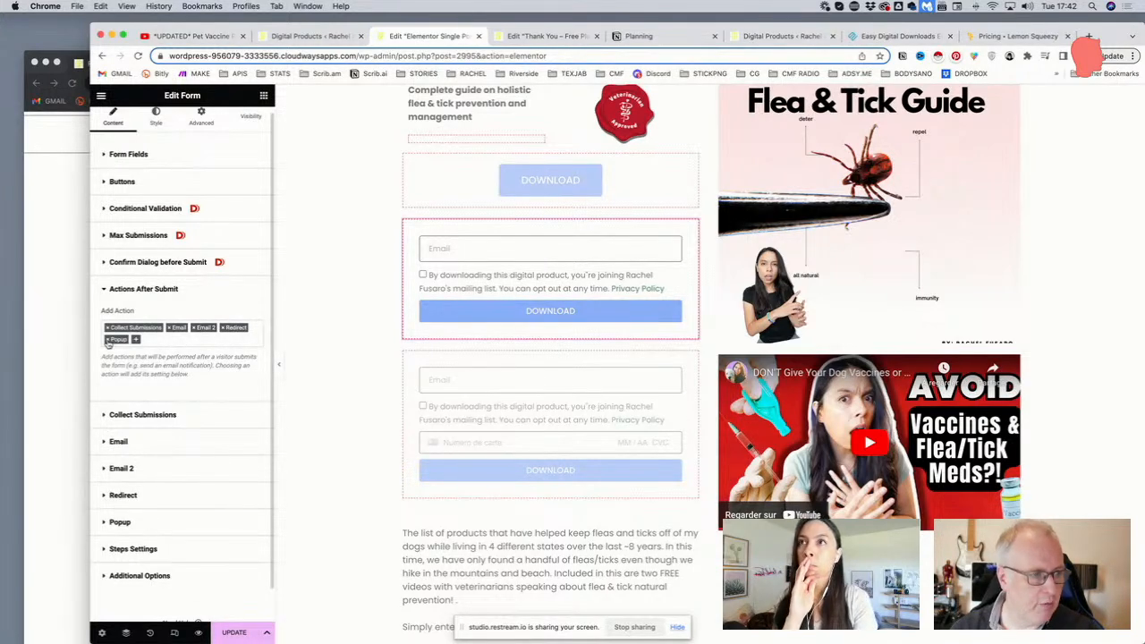
# Save the form change and expand its Redirect To settings
pyautogui.click(111, 339)
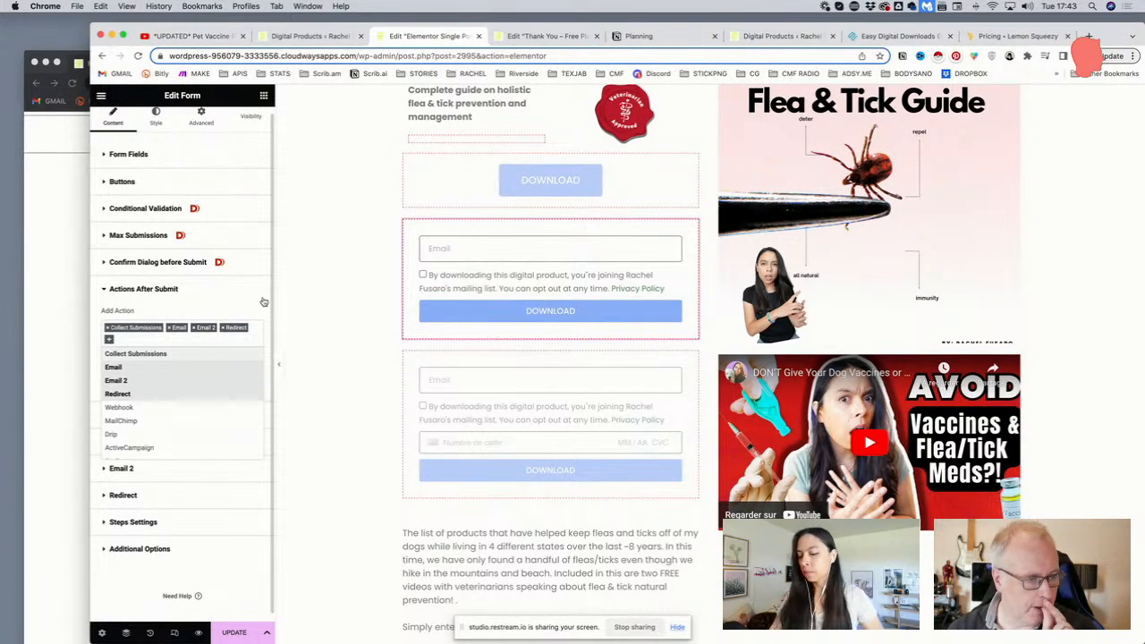
pyautogui.click(227, 635)
pyautogui.click(229, 634)
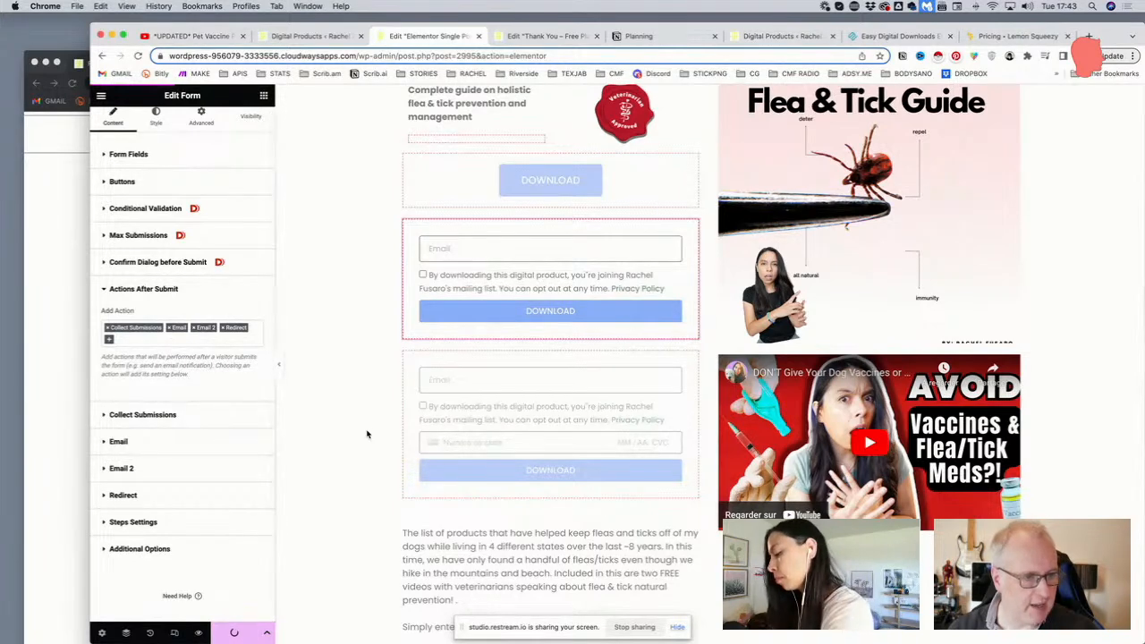
pyautogui.click(177, 492)
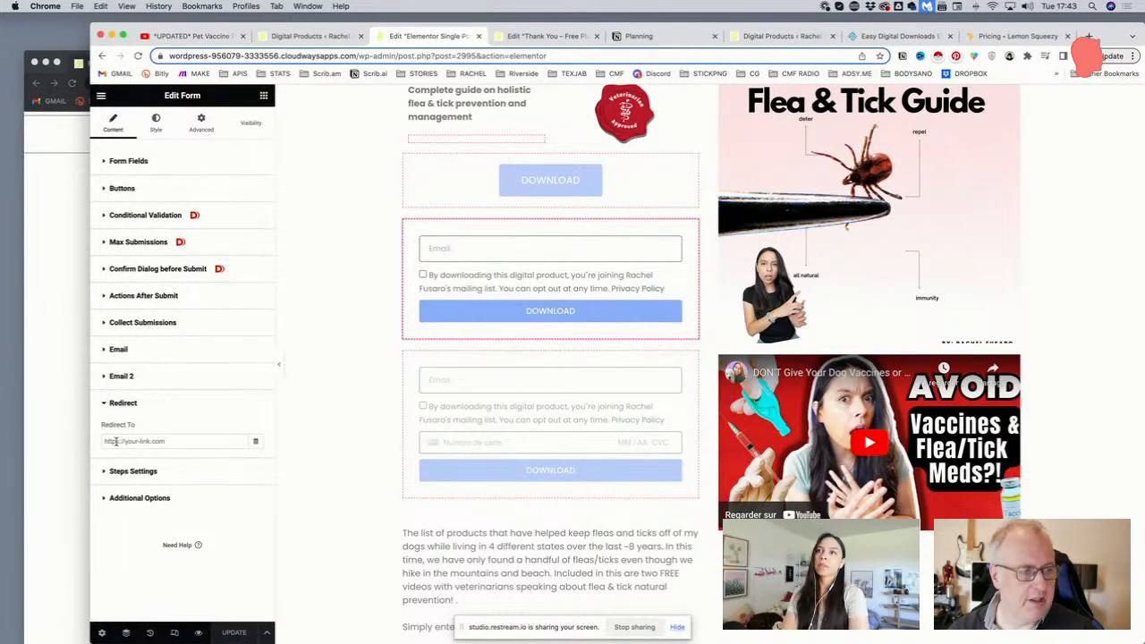
pyautogui.click(516, 39)
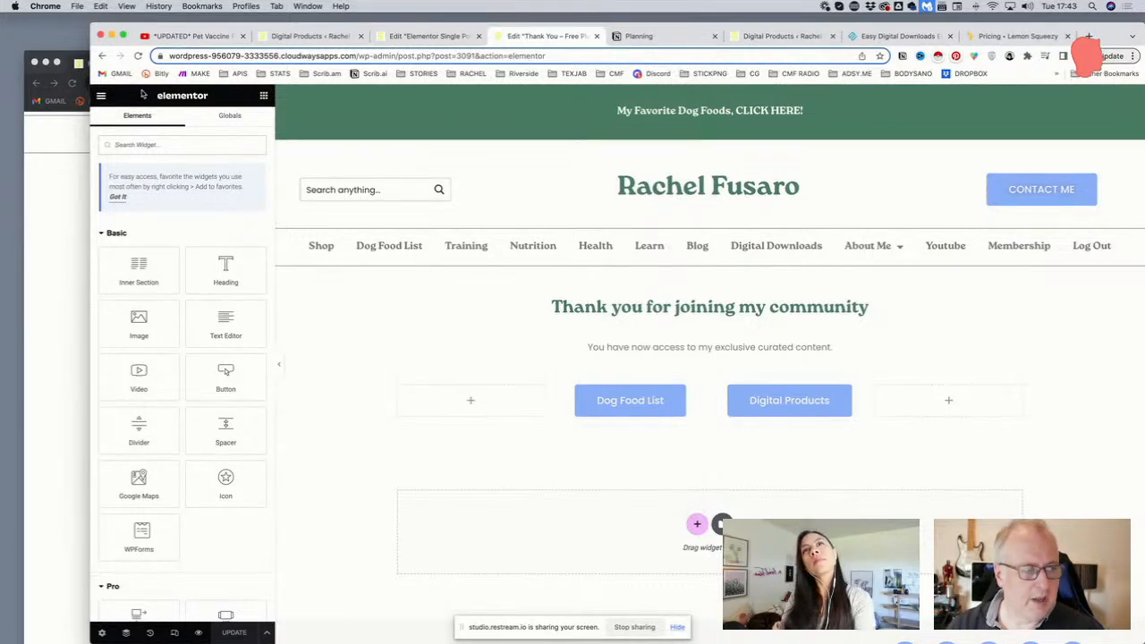
# Go back to the WordPress dashboard and open the Pages list
pyautogui.click(324, 55)
pyautogui.click(403, 56)
pyautogui.moveTo(422, 55); pyautogui.dragTo(618, 81)
pyautogui.press('BackSpace')
pyautogui.press('Return')
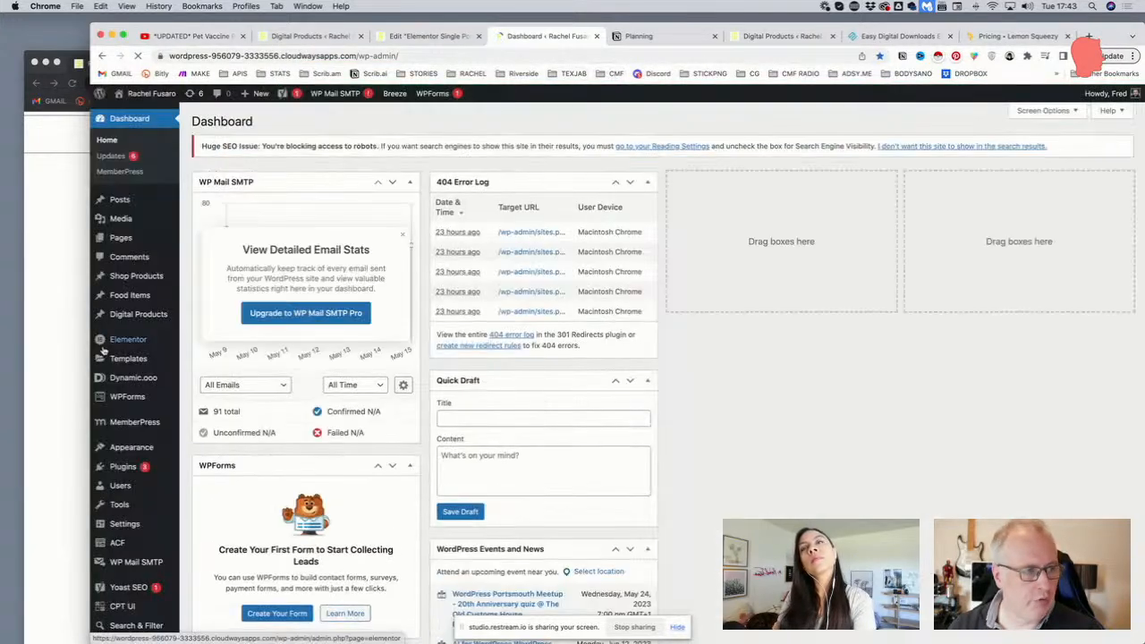
pyautogui.moveTo(137, 240)
pyautogui.click(214, 238)
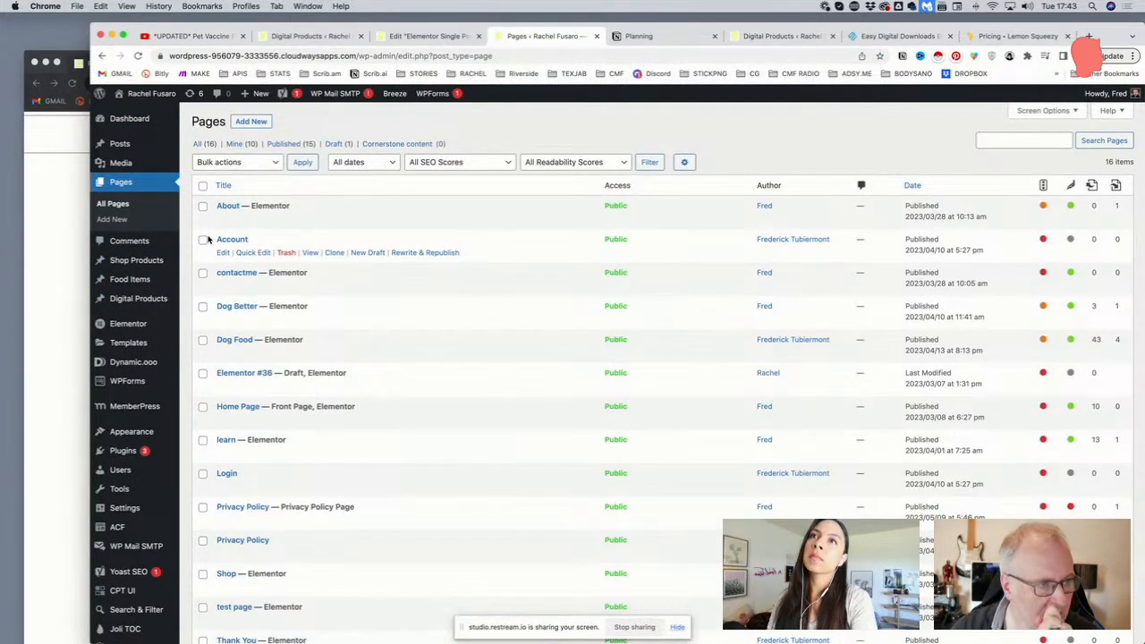
# Duplicate the Thank You – Free Plan page and edit the draft copy with Elementor
pyautogui.scroll(-5, 263, 266)
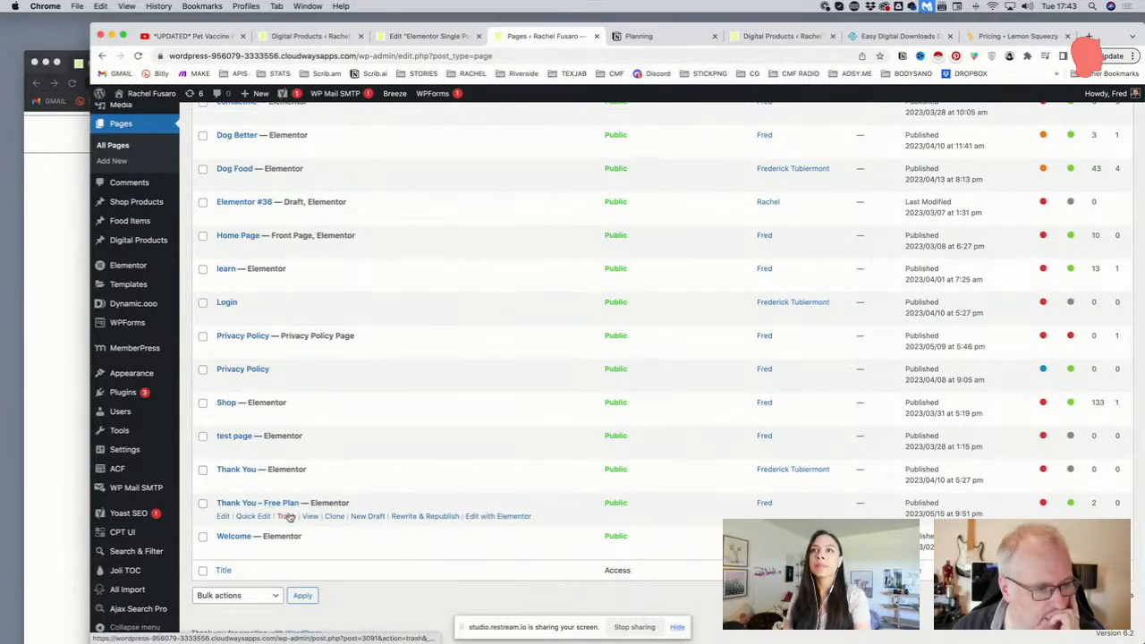
pyautogui.click(334, 517)
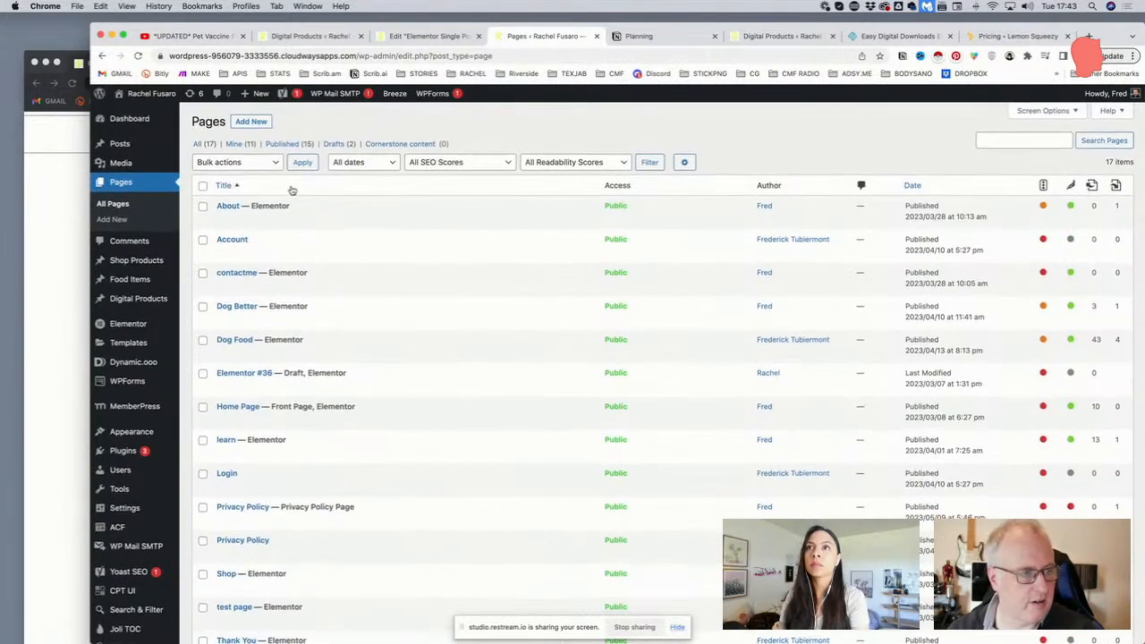
pyautogui.scroll(-3, 292, 191)
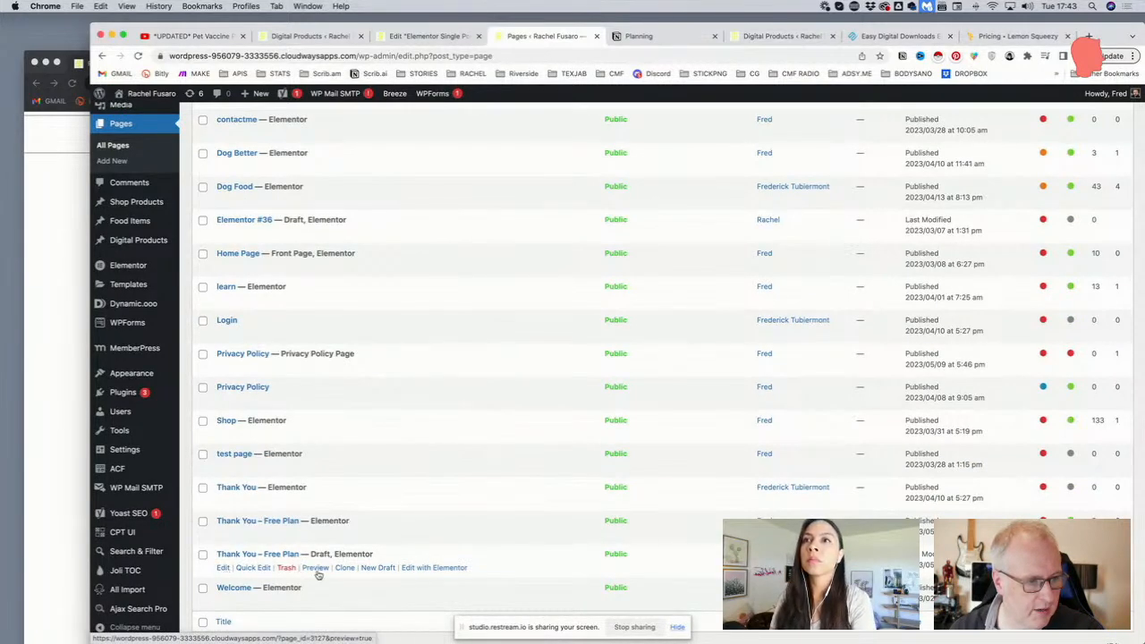
pyautogui.click(426, 569)
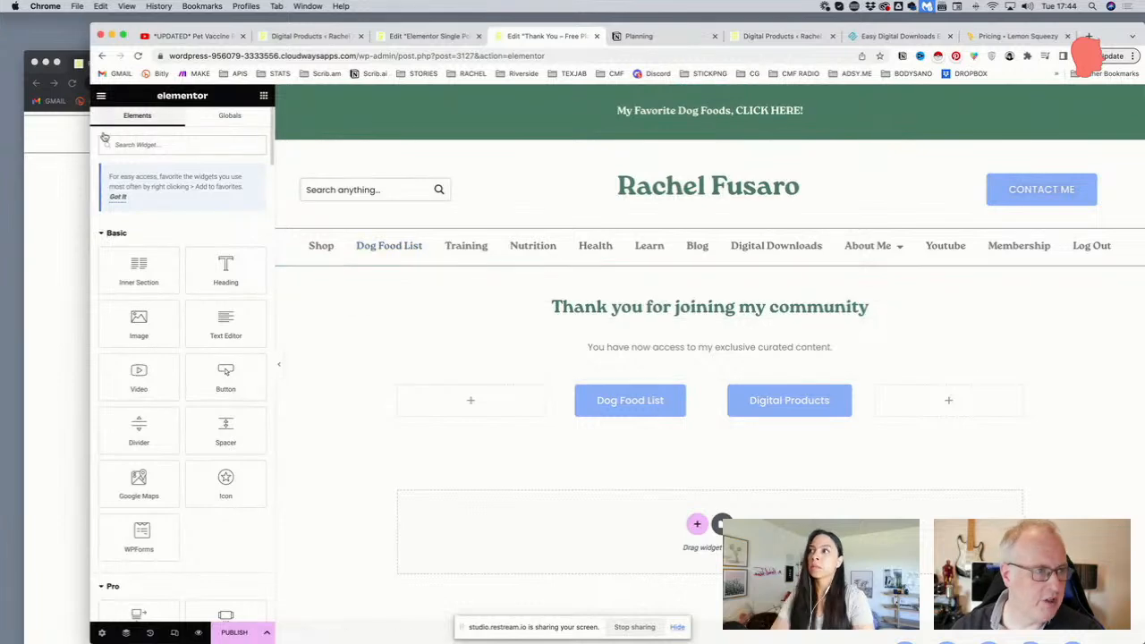
# In Page Settings, replace 'Free Plan' in the title so it reads 'Thank You - Digital Products'
pyautogui.click(101, 632)
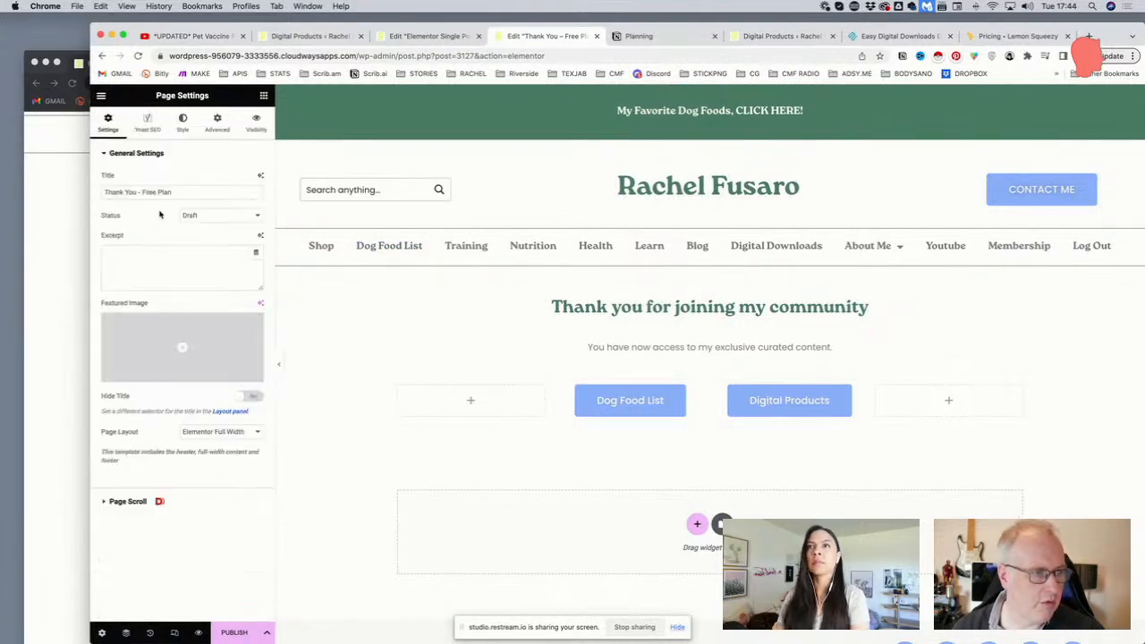
pyautogui.moveTo(141, 191); pyautogui.dragTo(160, 191)
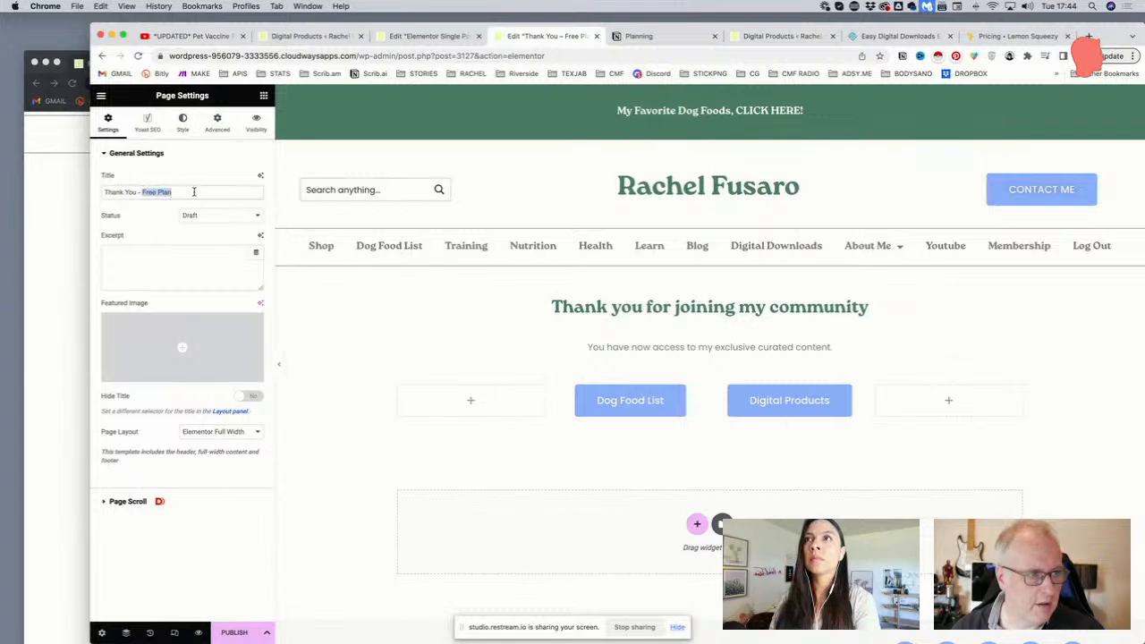
pyautogui.write('F')
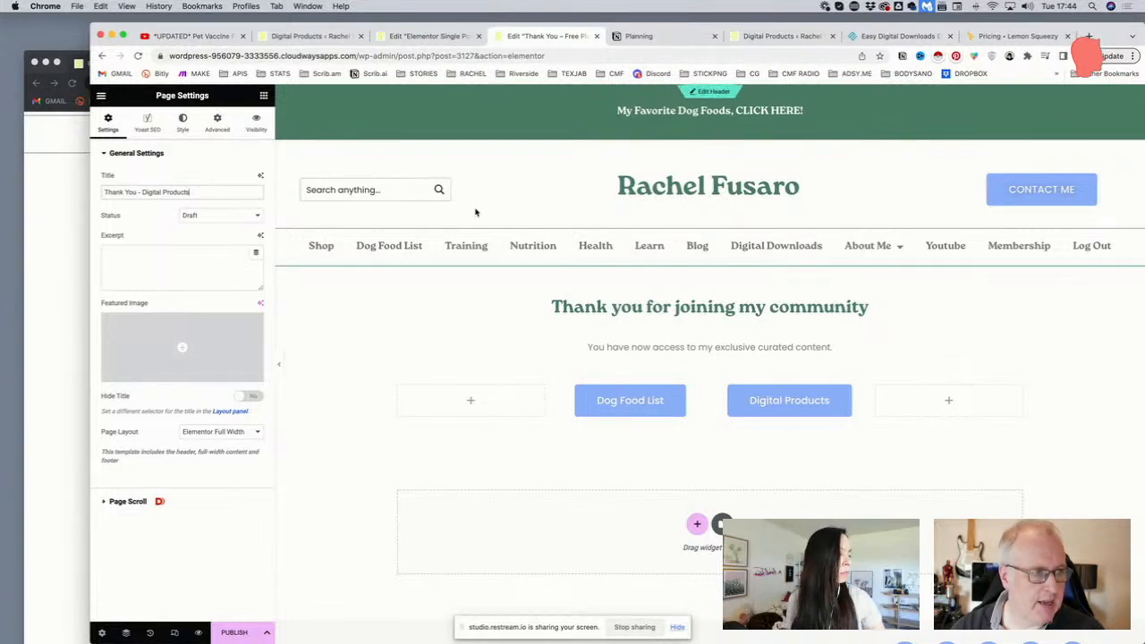
pyautogui.click(650, 309)
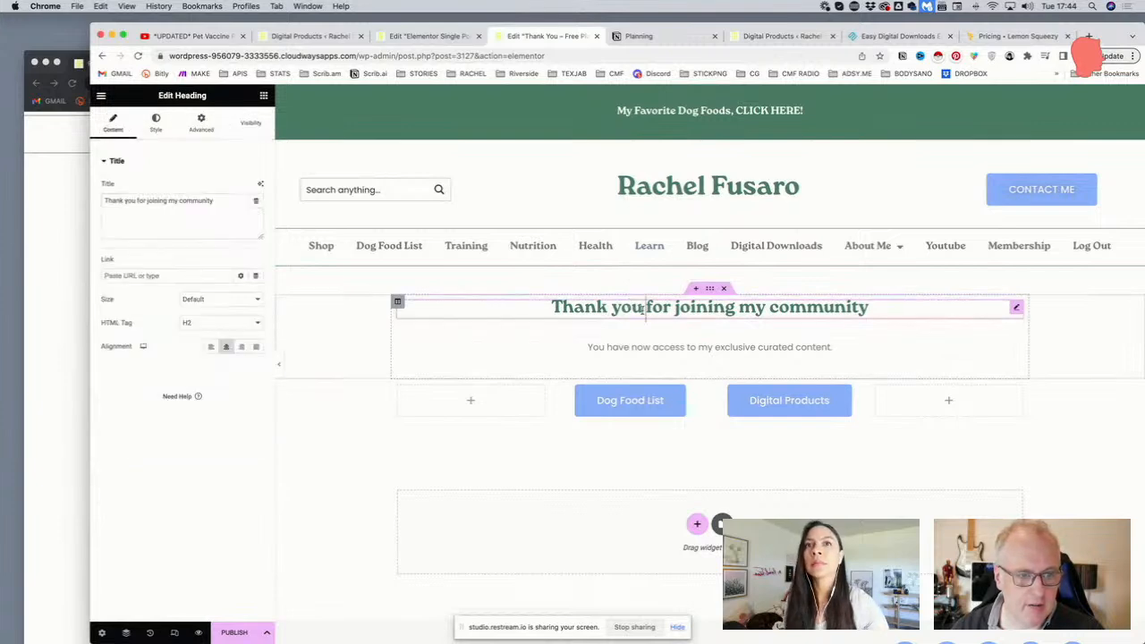
# Change the heading to 'Thank you for downloading this item'
pyautogui.moveTo(643, 307); pyautogui.dragTo(865, 308)
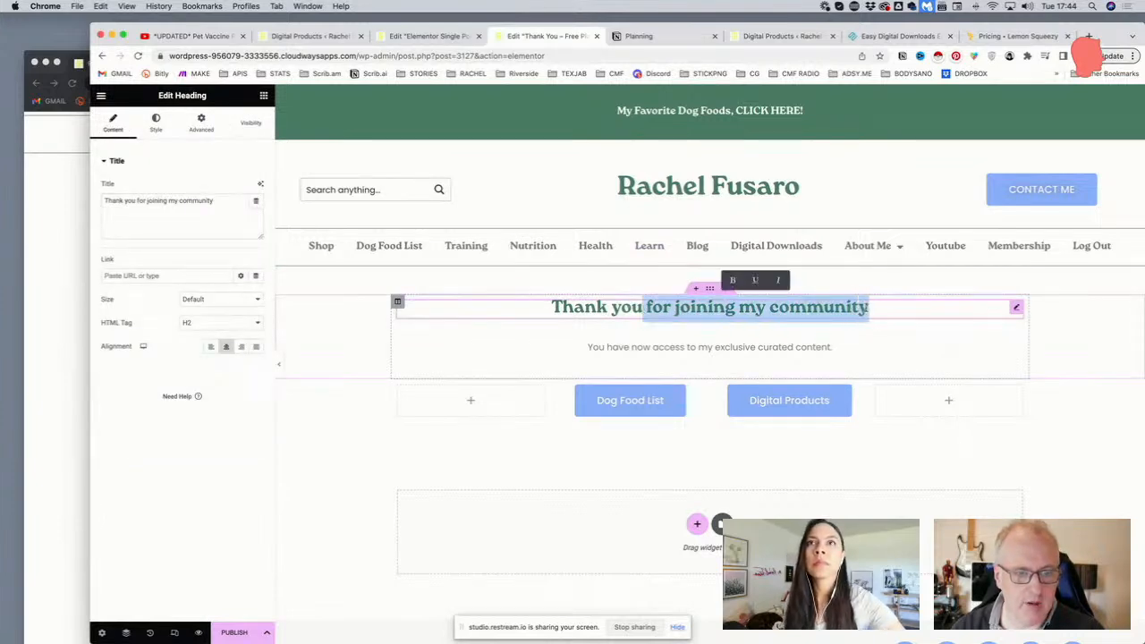
pyautogui.press('BackSpace')
pyautogui.write('for downloadi')
pyautogui.write('ng r')
pyautogui.press('BackSpace')
pyautogui.write('this item')
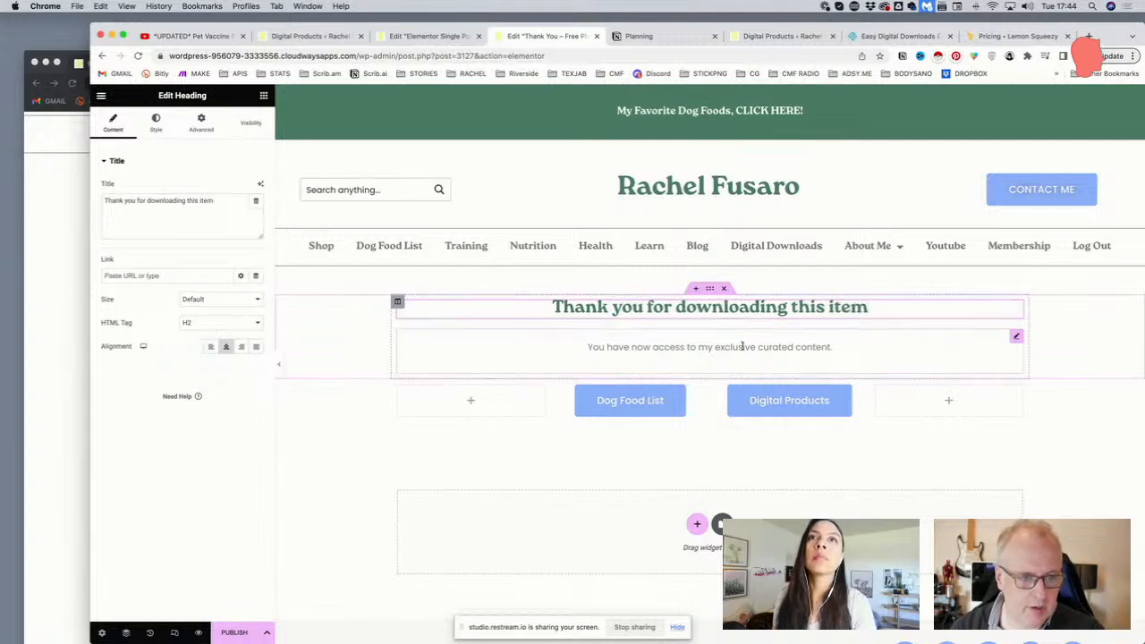
# Rewrite the subtext as UNLIMITED ACCESS to all digital products and dog food list, join my FREE community
pyautogui.click(742, 347)
pyautogui.moveTo(832, 347); pyautogui.dragTo(580, 348)
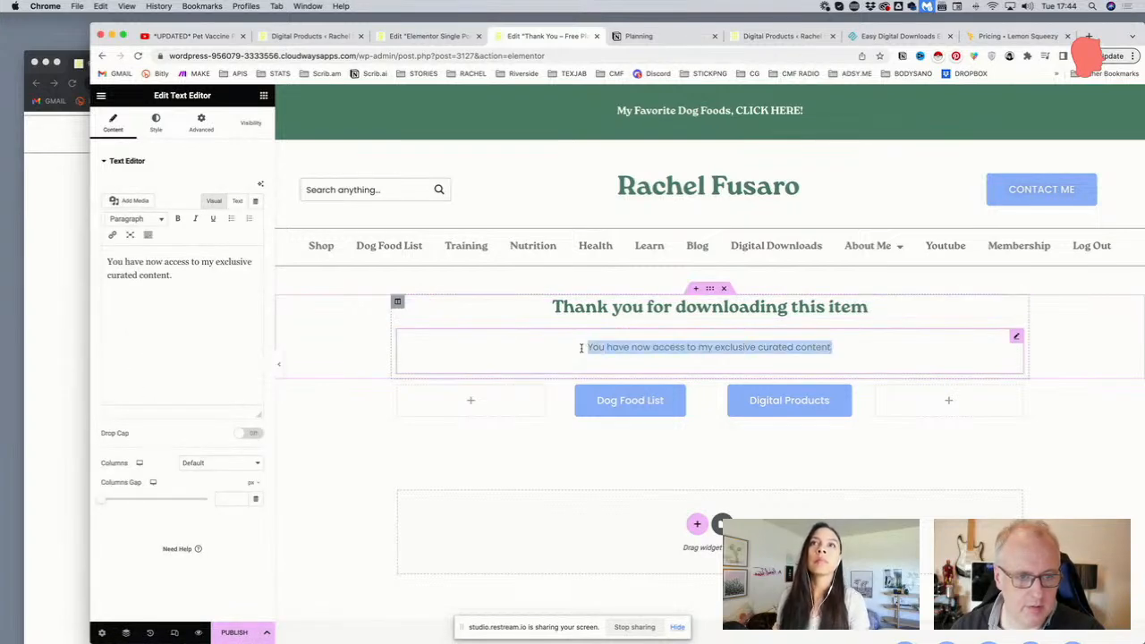
pyautogui.write('Join ')
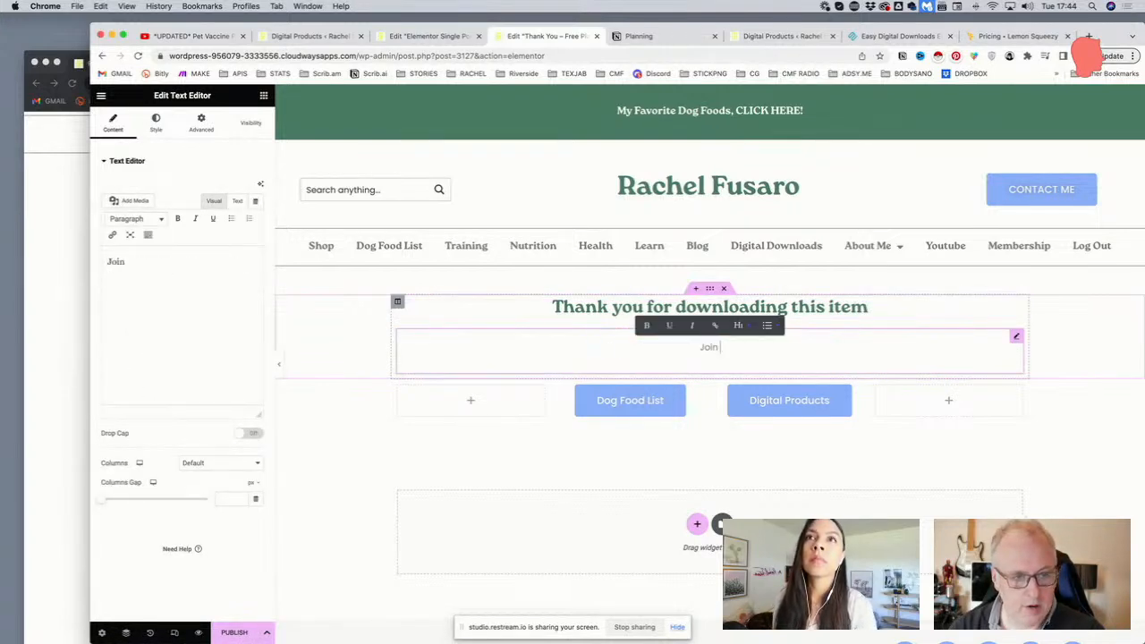
pyautogui.write('m')
pyautogui.press('BackSpace')
pyautogui.press('BackSpace')
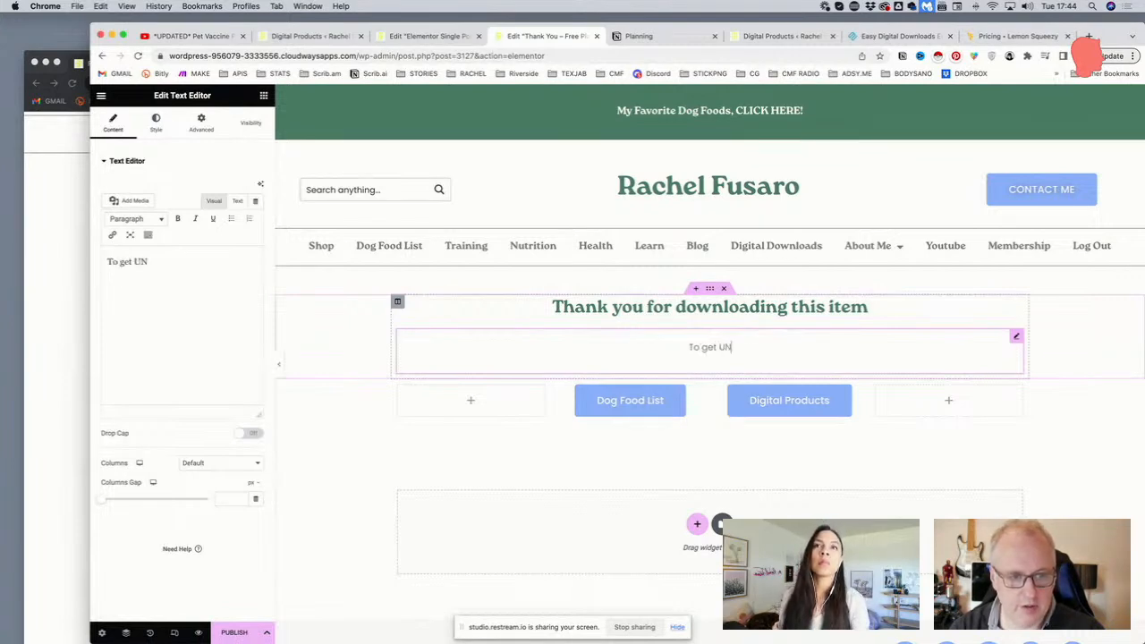
pyautogui.write('ITED AC')
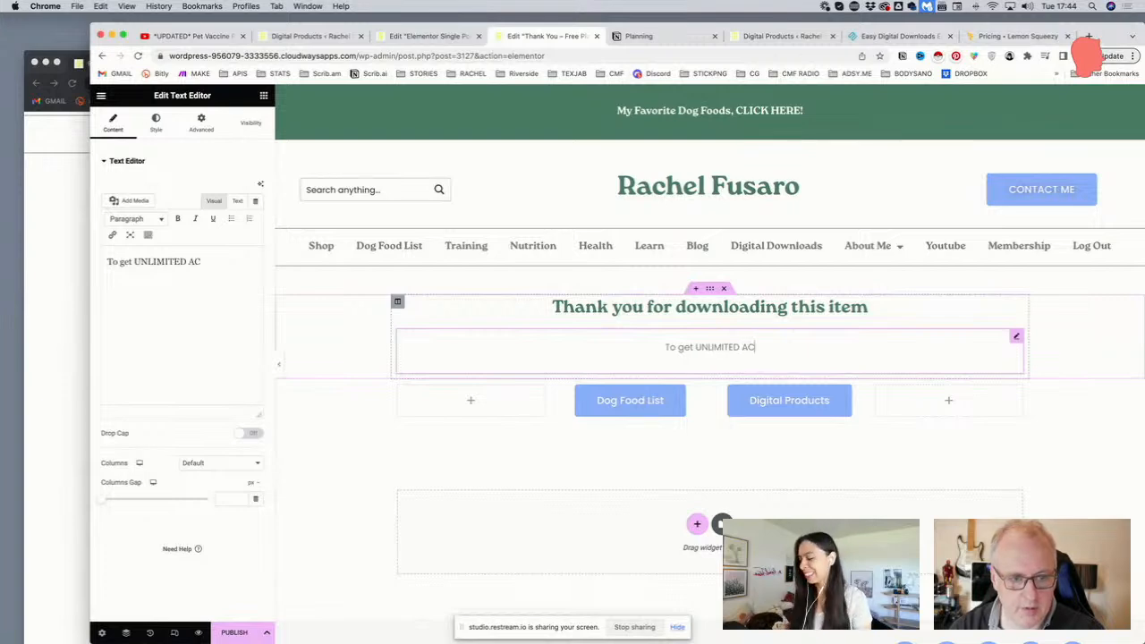
pyautogui.write('CESS to')
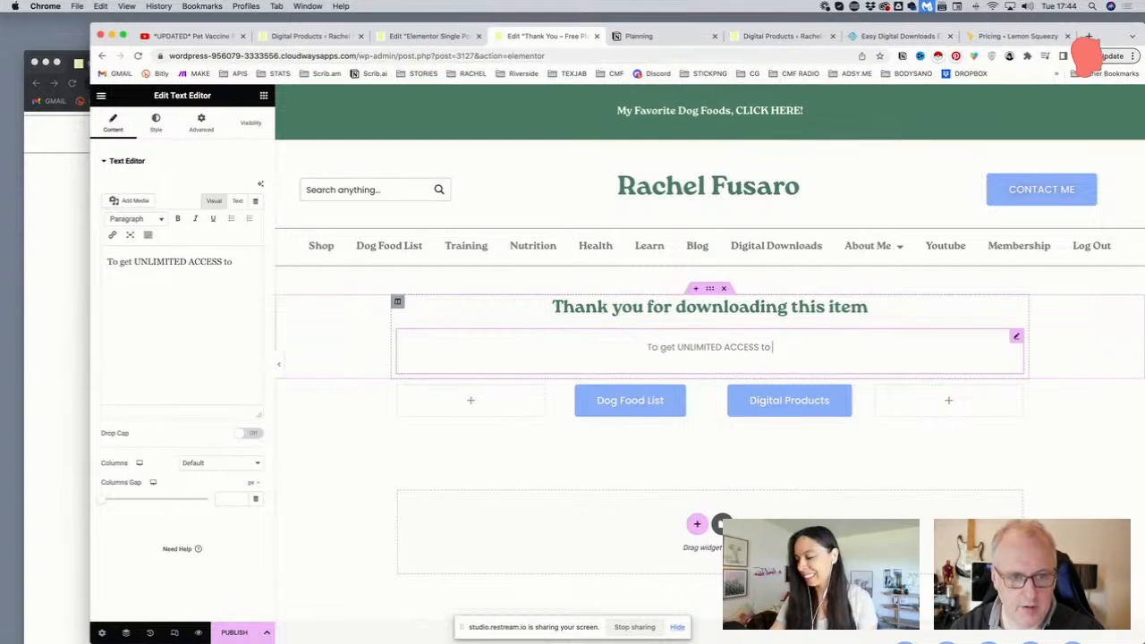
pyautogui.write(' all my digital pridu')
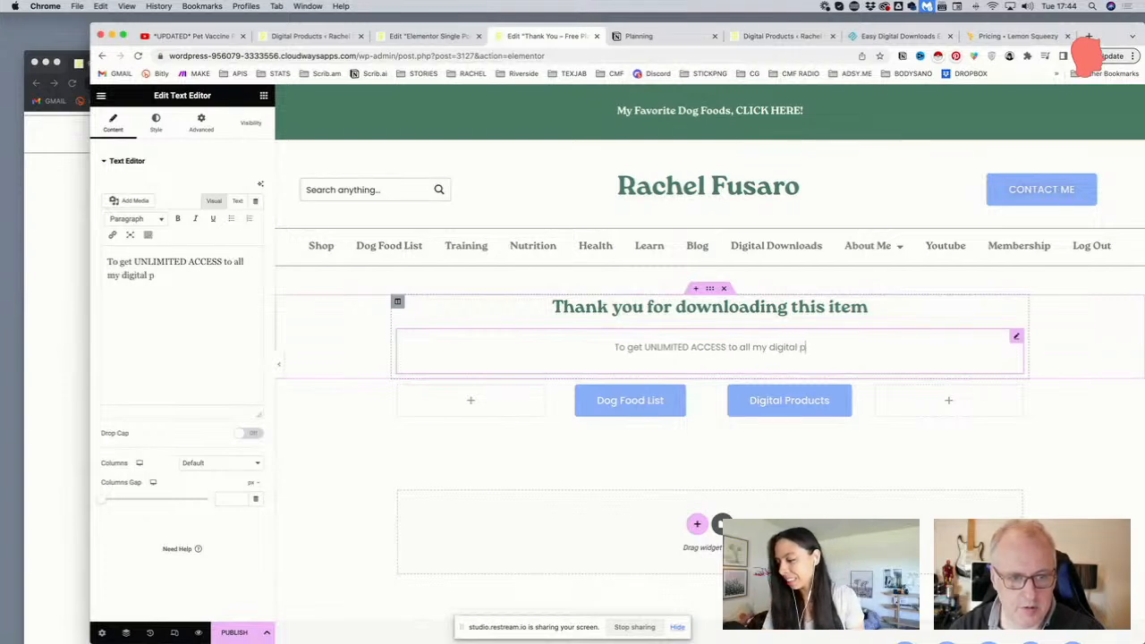
pyautogui.press('BackSpace')
pyautogui.press('BackSpace')
pyautogui.press('BackSpace')
pyautogui.write('oducts')
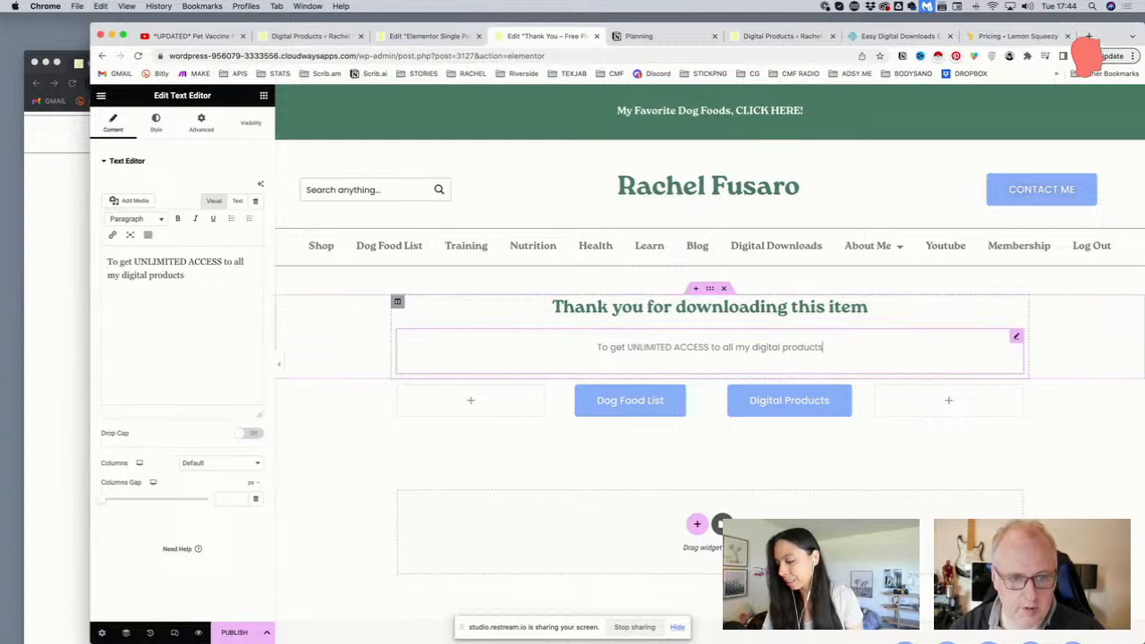
pyautogui.write(' and the curated do')
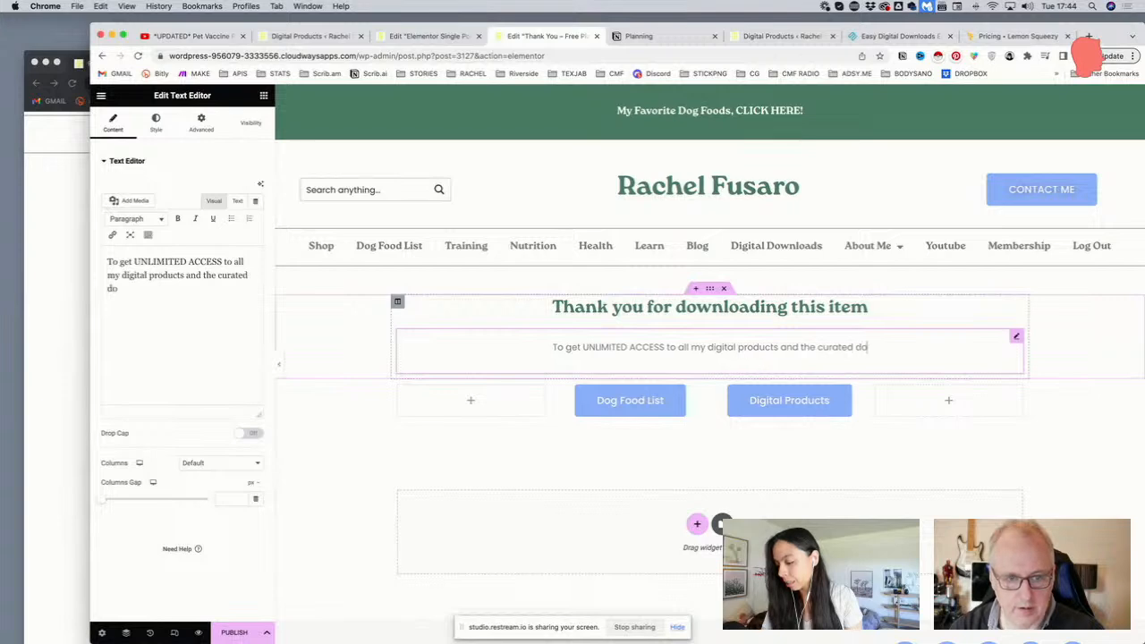
pyautogui.write('g food list')
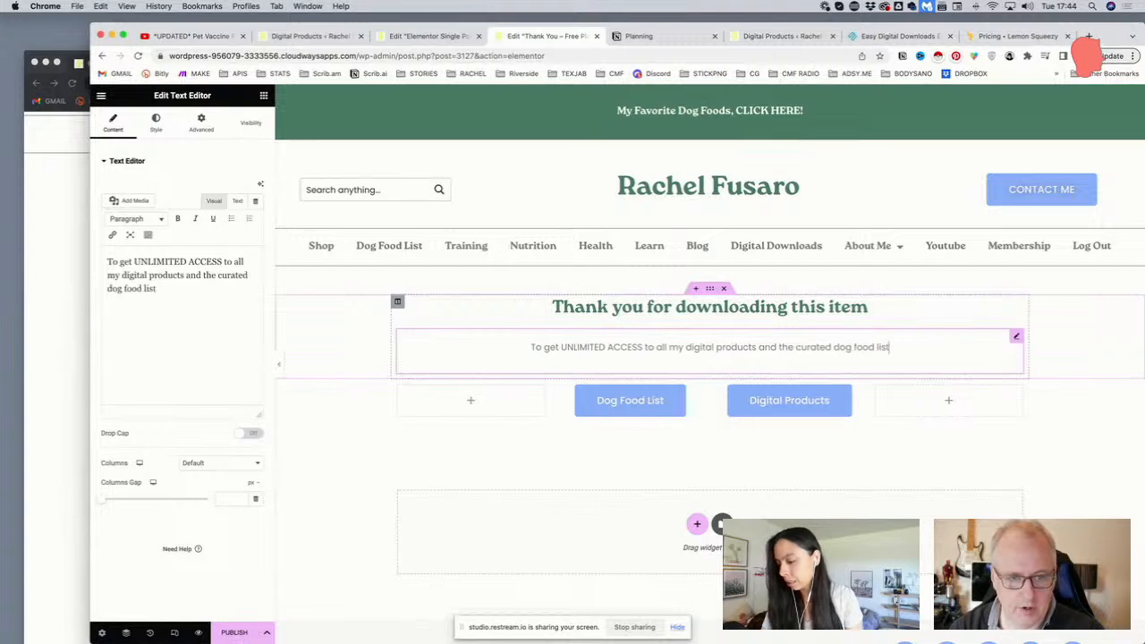
pyautogui.write(', join')
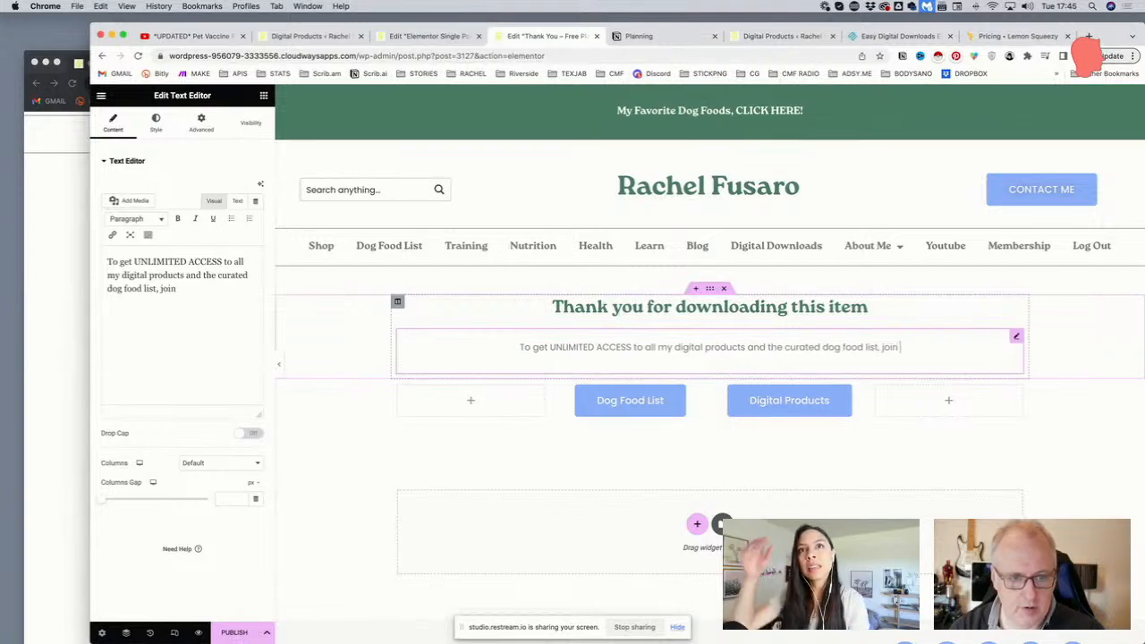
pyautogui.write(' m')
pyautogui.write('y communi')
pyautogui.press('BackSpace')
pyautogui.press('BackSpace')
pyautogui.press('BackSpace')
pyautogui.press('BackSpace')
pyautogui.press('BackSpace')
pyautogui.press('BackSpace')
pyautogui.press('BackSpace')
pyautogui.press('BackSpace')
pyautogui.press('BackSpace')
pyautogui.write('y FREE community.')
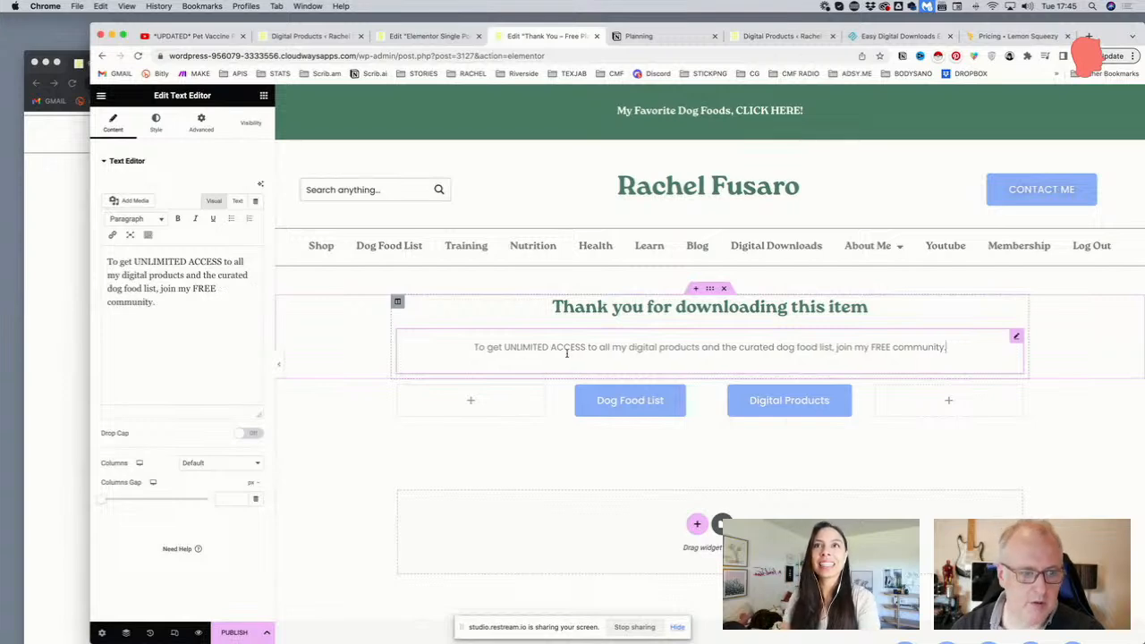
# Bold 'UNLIMITED ACCESS' and 'FREE' in the subtext, undoing an accidental move via History
pyautogui.moveTo(586, 348); pyautogui.dragTo(501, 347)
pyautogui.hotkey('ctrl', 'b')
pyautogui.moveTo(573, 349); pyautogui.dragTo(629, 376)
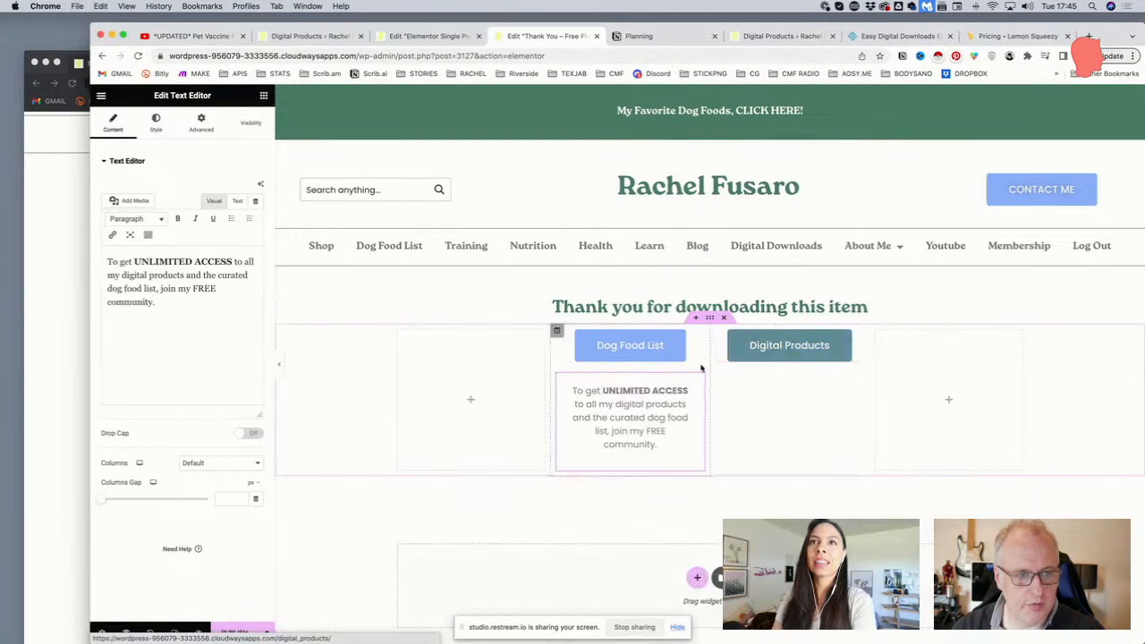
pyautogui.click(149, 633)
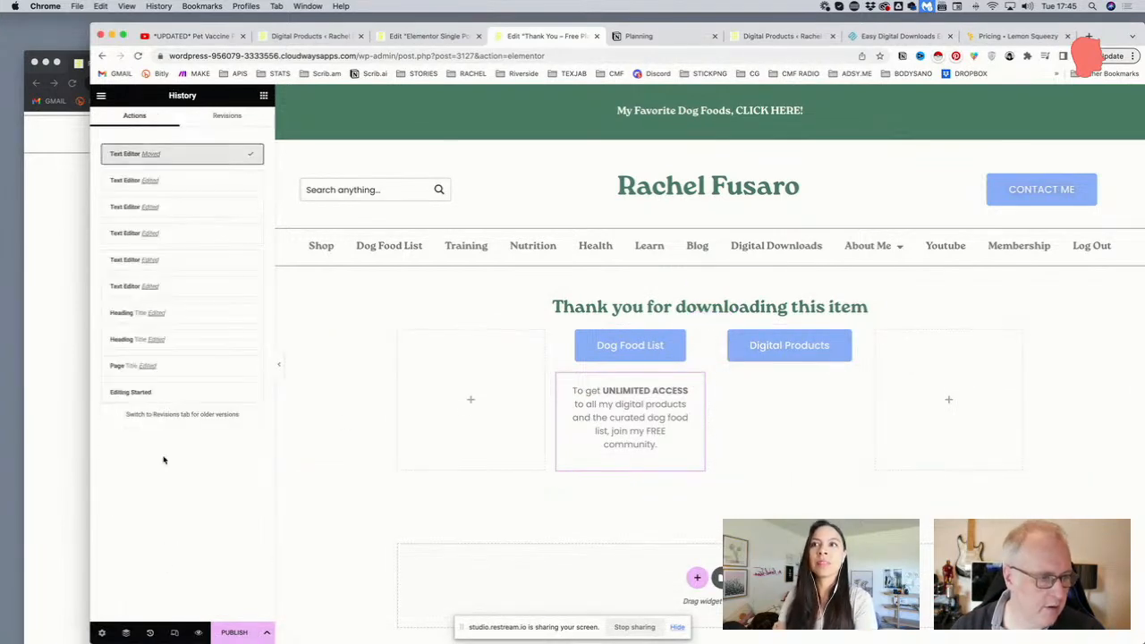
pyautogui.click(172, 182)
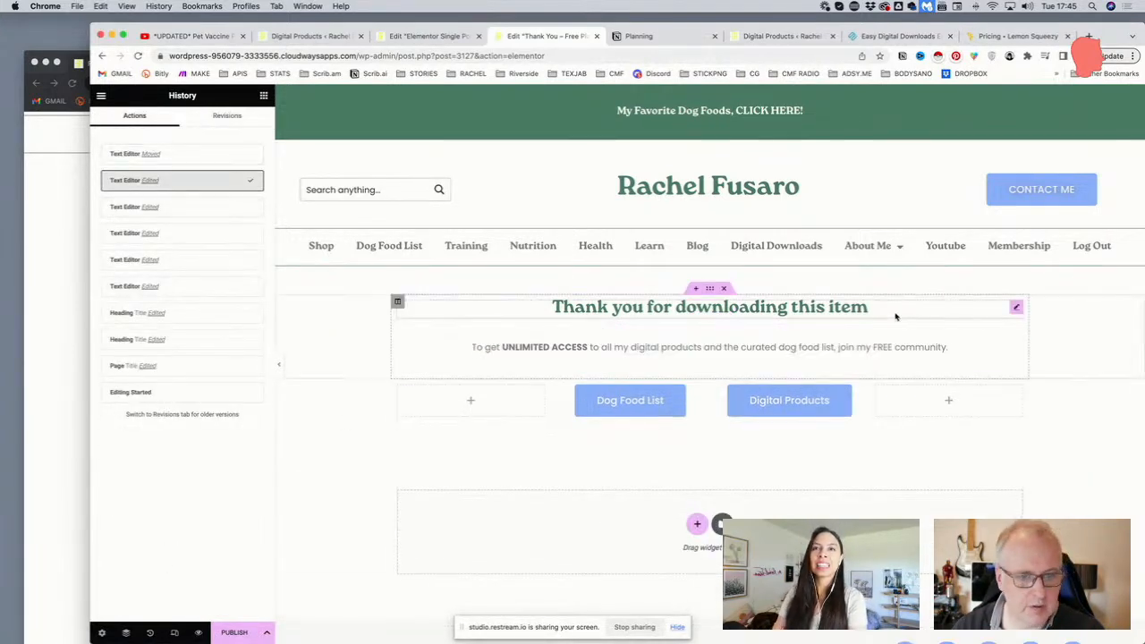
pyautogui.click(869, 346)
pyautogui.moveTo(894, 347); pyautogui.dragTo(874, 348)
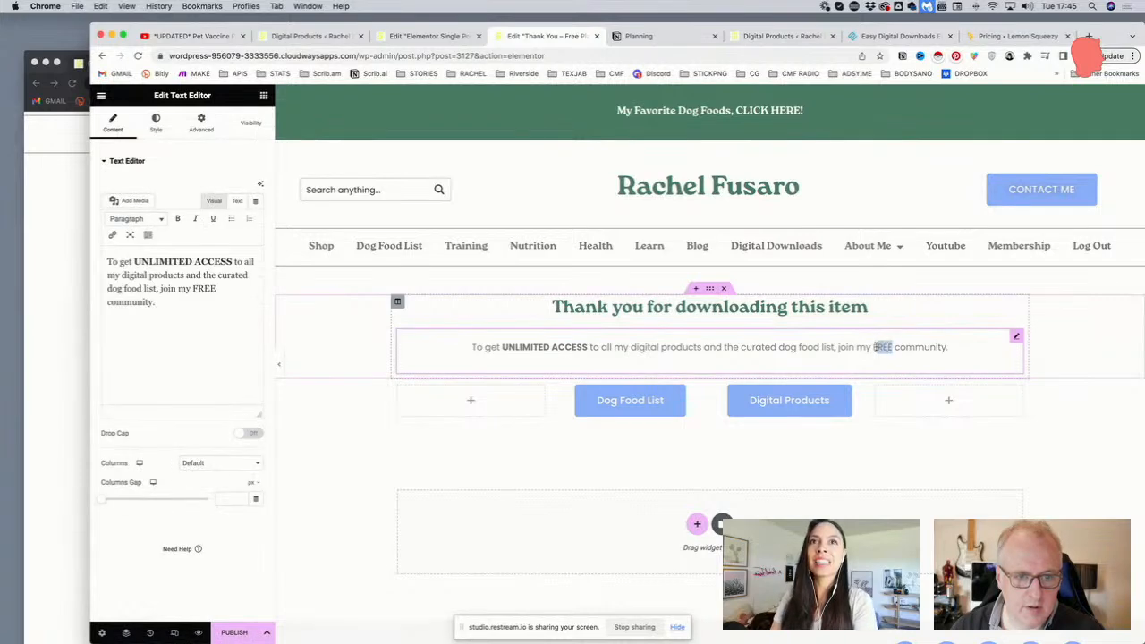
pyautogui.press('super+b')
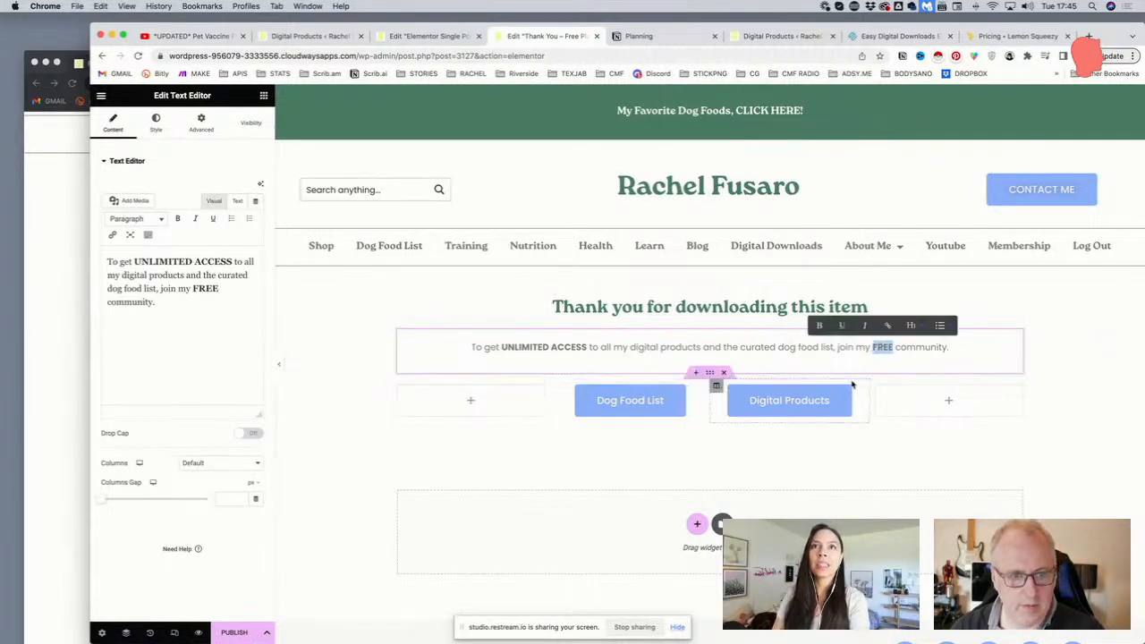
# Delete the Digital Products column and relabel the Dog Food List button 'JOIN NOW'
pyautogui.rightClick(716, 387)
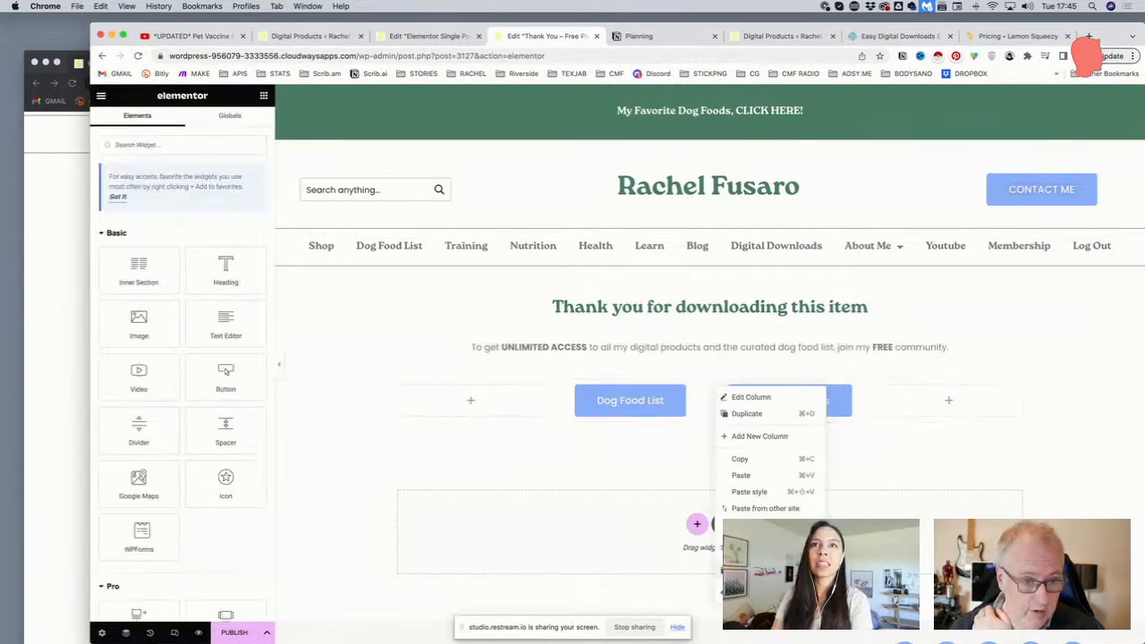
pyautogui.press('Delete')
pyautogui.click(802, 393)
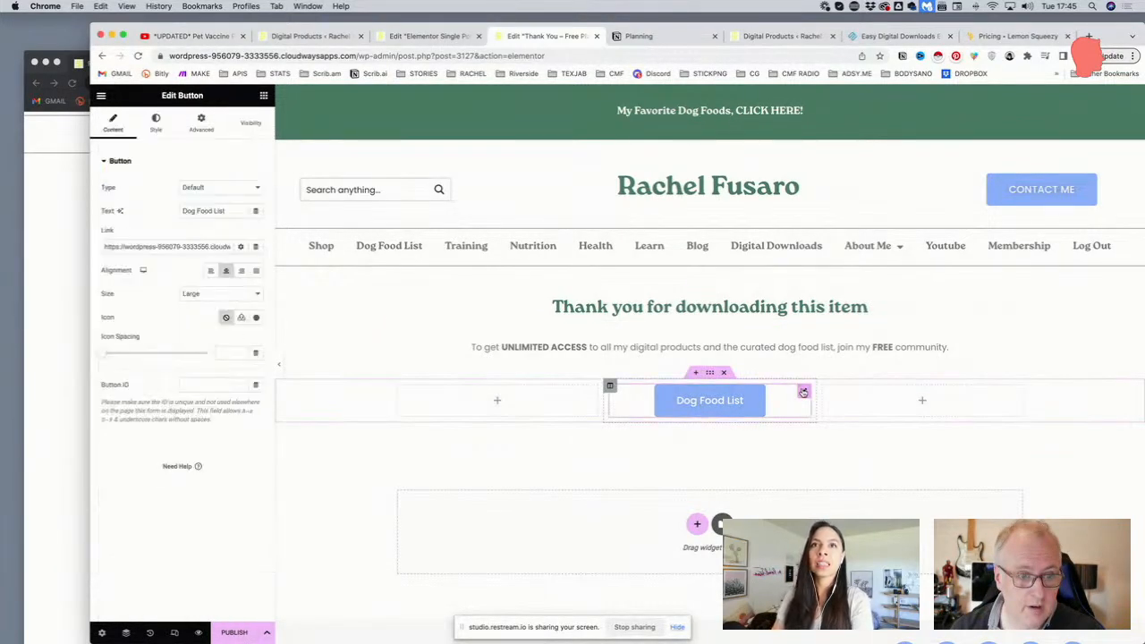
pyautogui.moveTo(231, 211); pyautogui.dragTo(170, 207)
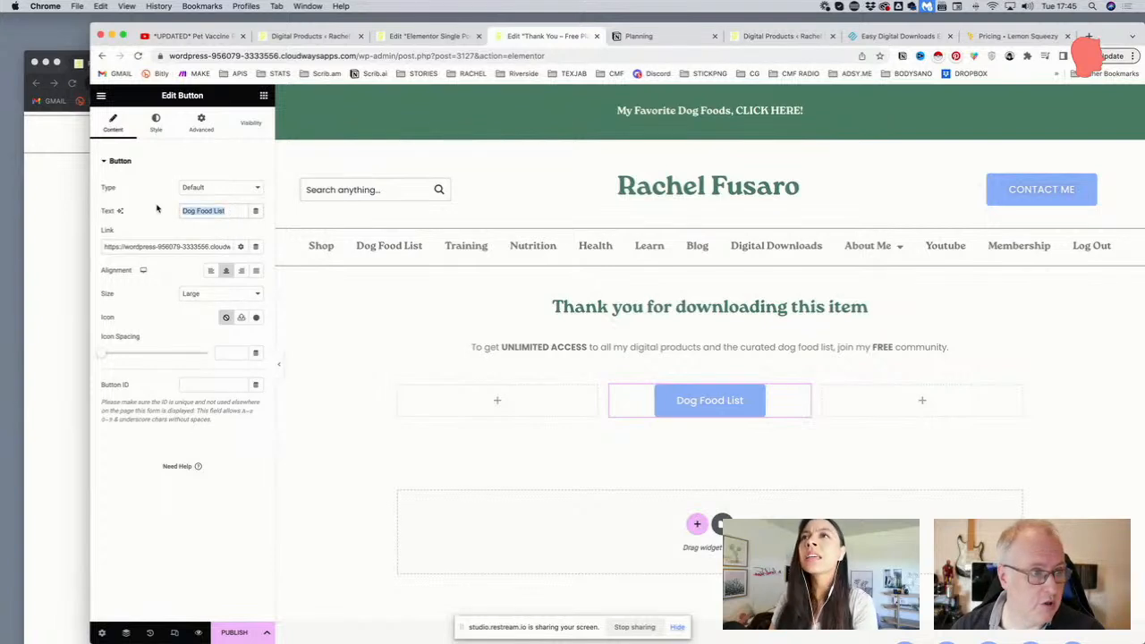
pyautogui.write('Join')
pyautogui.press('BackSpace')
pyautogui.press('BackSpace')
pyautogui.press('BackSpace')
pyautogui.write('OIN NOW')
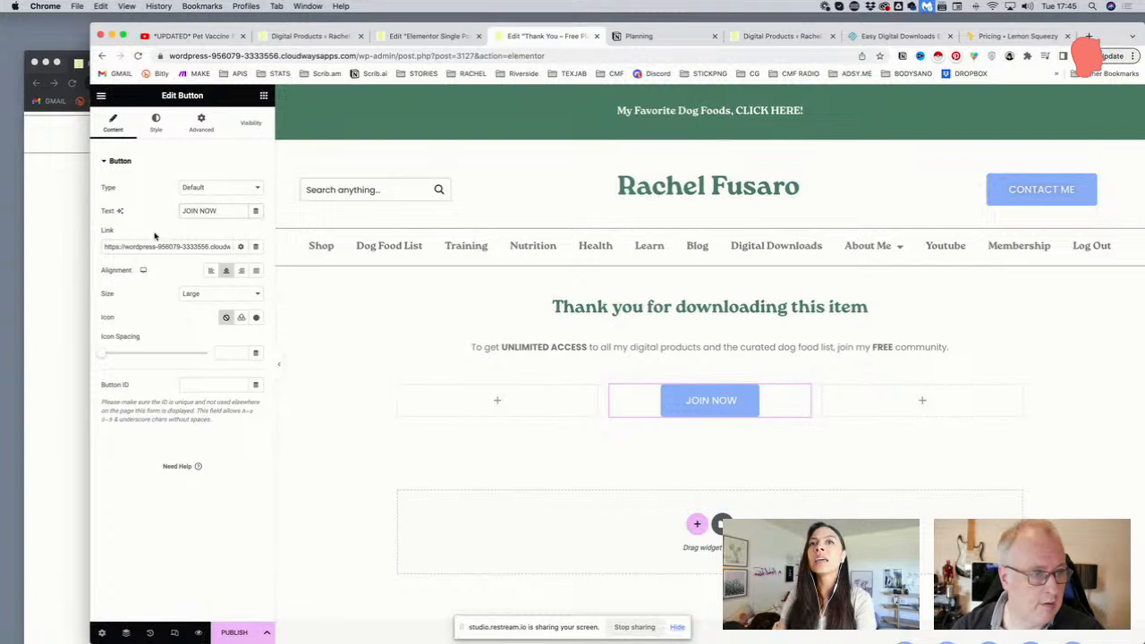
pyautogui.tripleClick(204, 245)
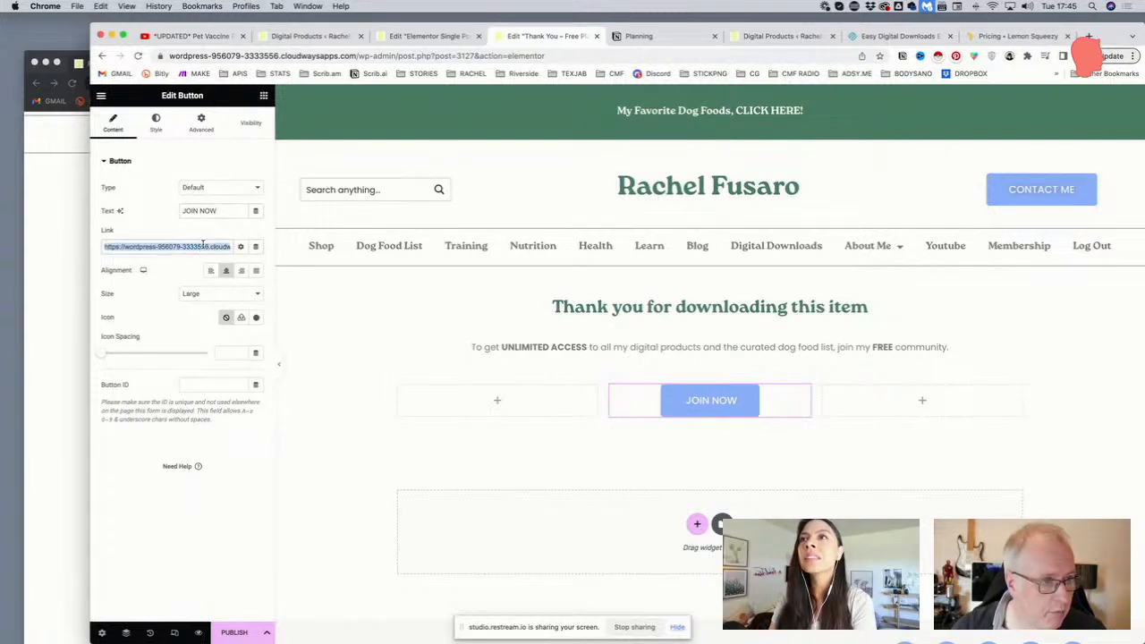
pyautogui.press('Right')
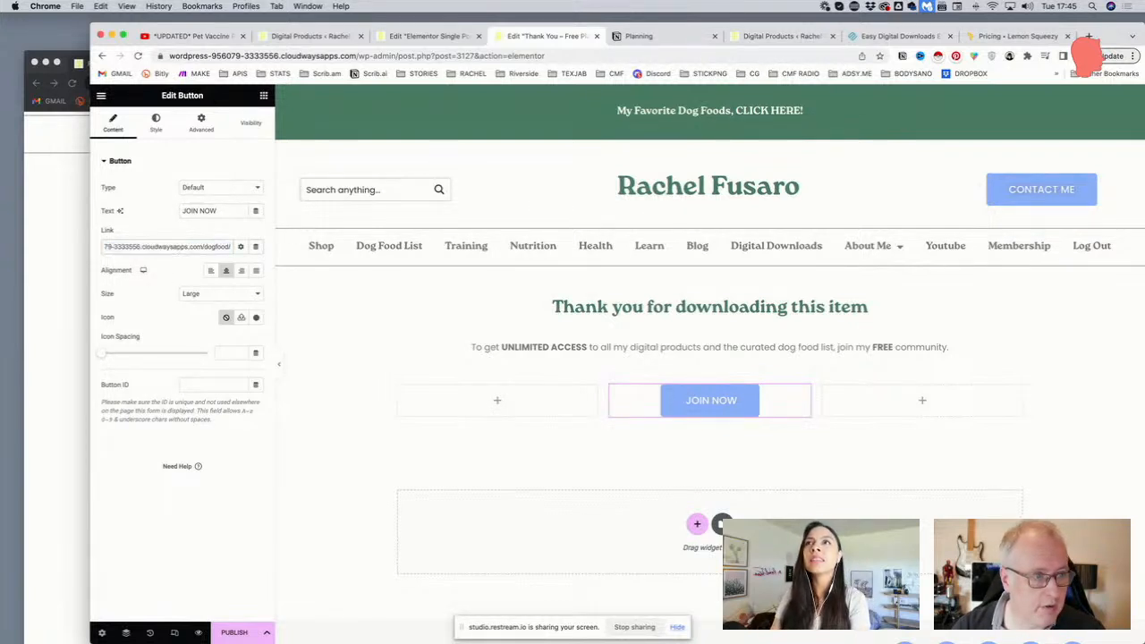
# Copy the live site's SIGN UP link and load that free membership page in an incognito tab
pyautogui.click(71, 175)
pyautogui.scroll(3, 750, 174)
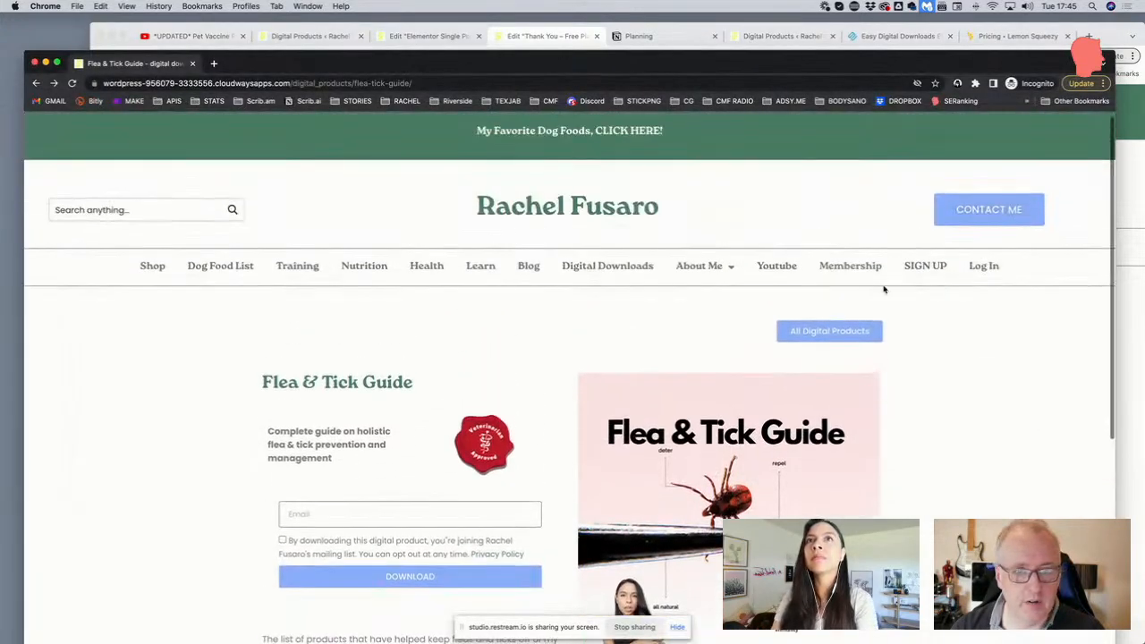
pyautogui.rightClick(922, 266)
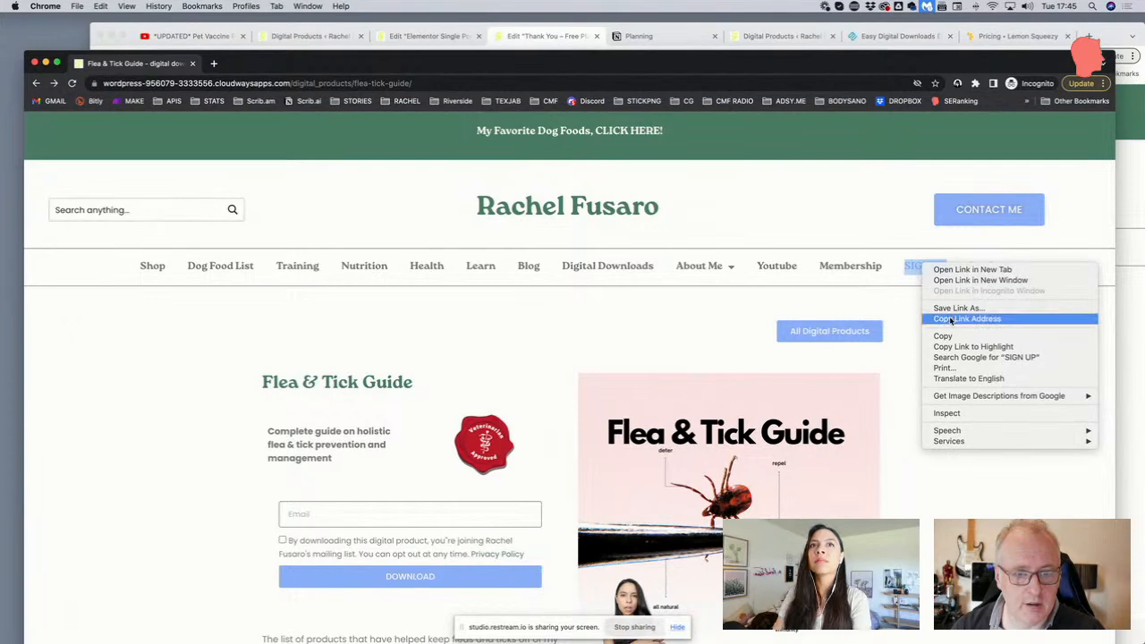
pyautogui.click(966, 319)
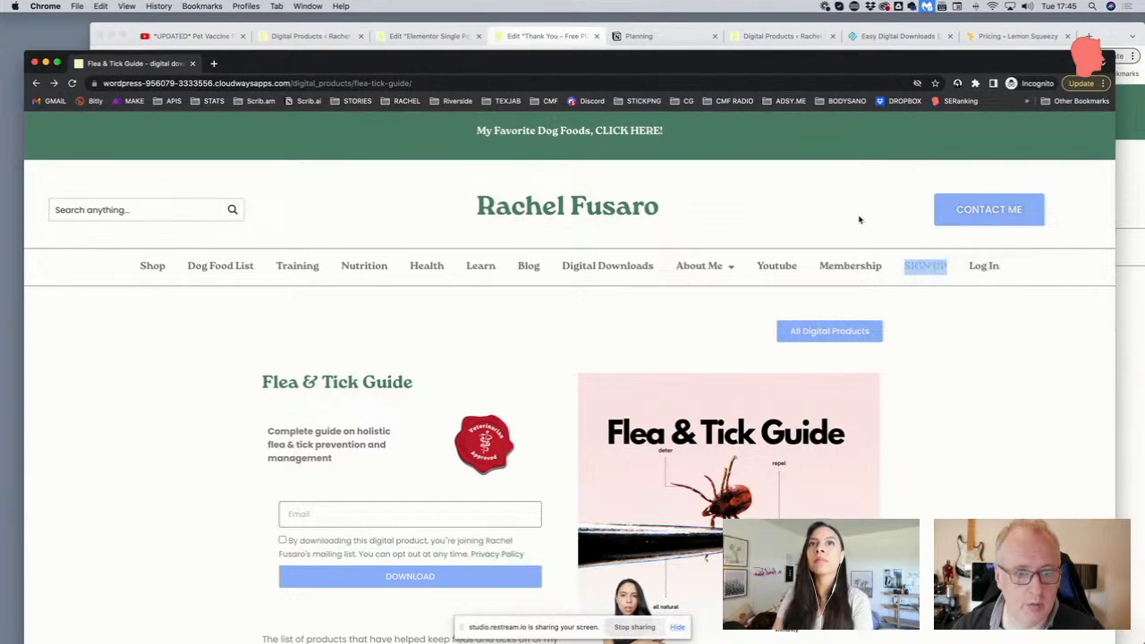
pyautogui.click(214, 64)
pyautogui.press('super+v')
pyautogui.press('Return')
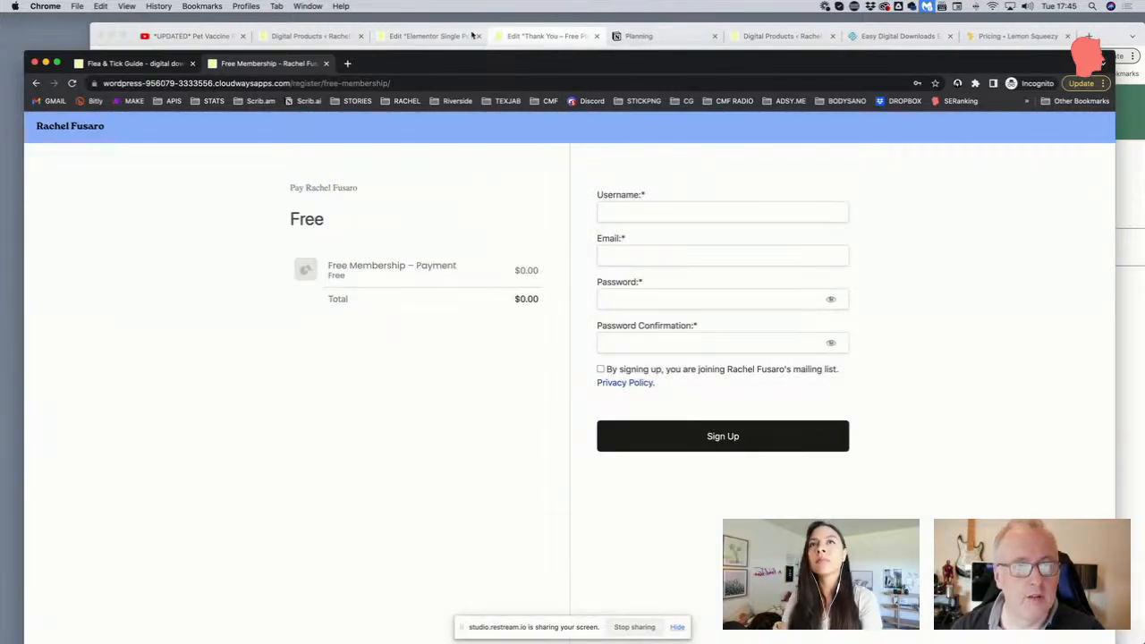
pyautogui.click(375, 36)
pyautogui.click(532, 37)
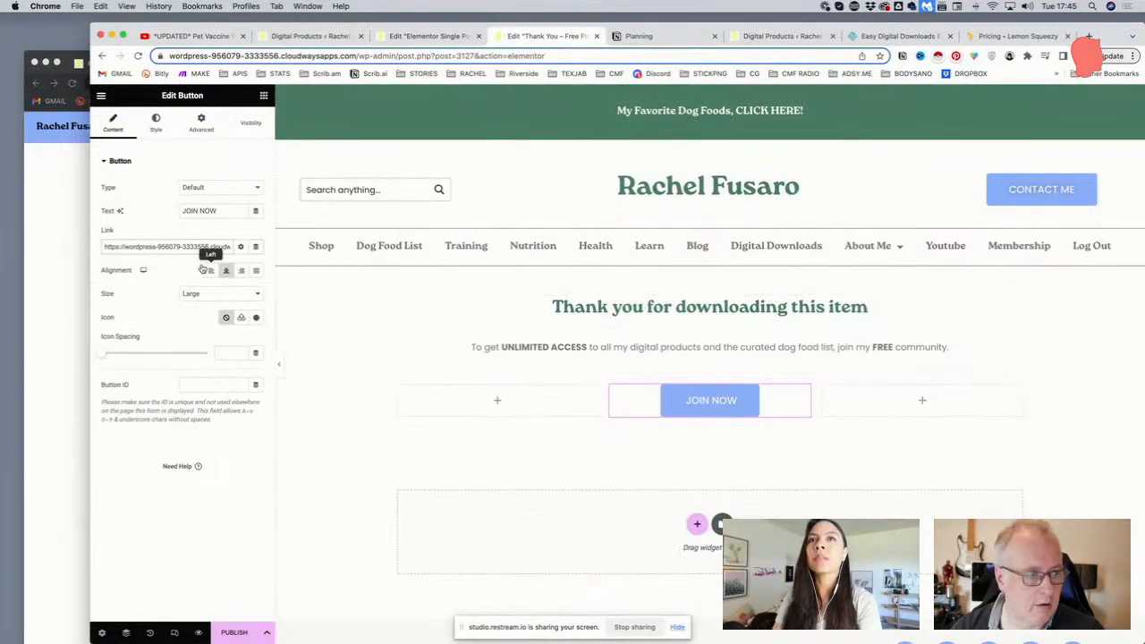
# Link the JOIN NOW button to the free membership sign-up page and publish the page
pyautogui.tripleClick(195, 250)
pyautogui.press('cmd+v')
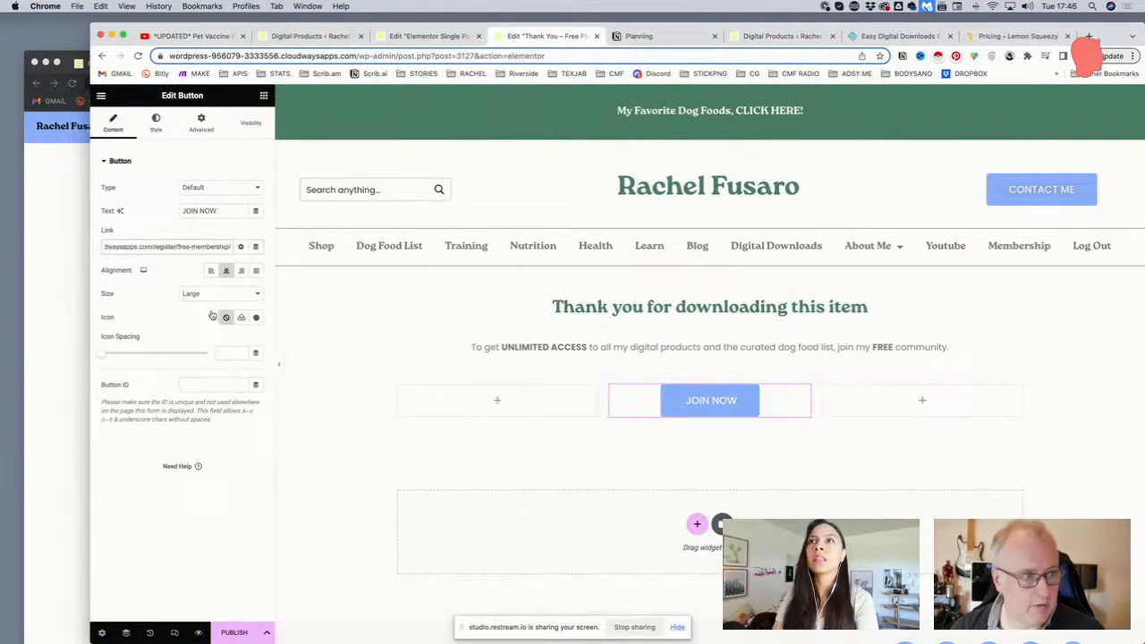
pyautogui.click(234, 634)
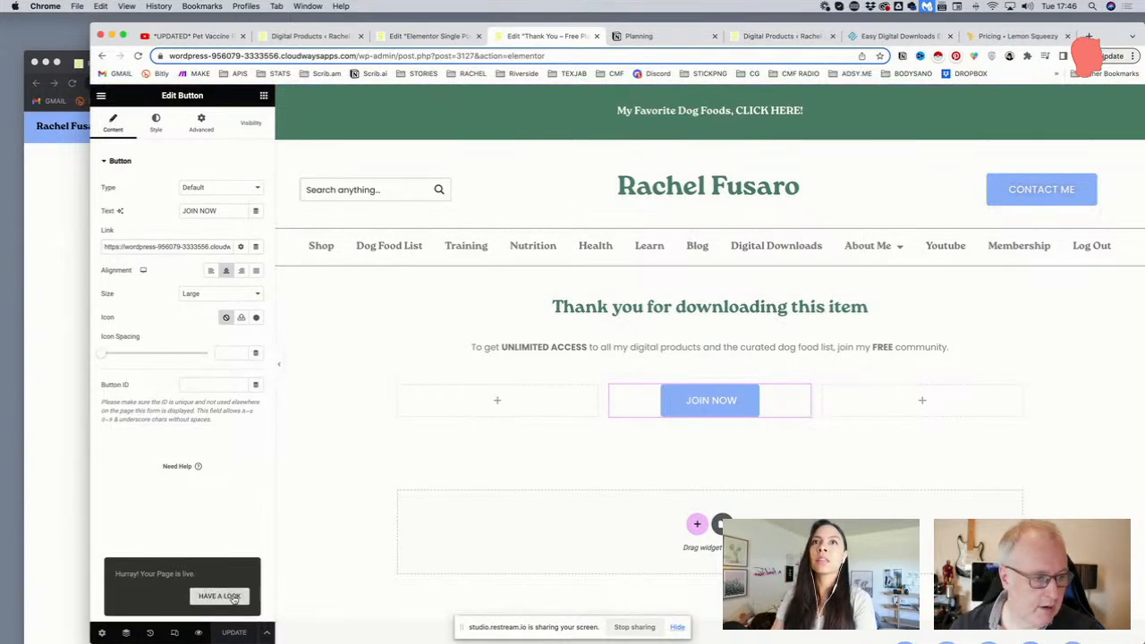
# View the published page live and open it in the WordPress page editor
pyautogui.click(198, 597)
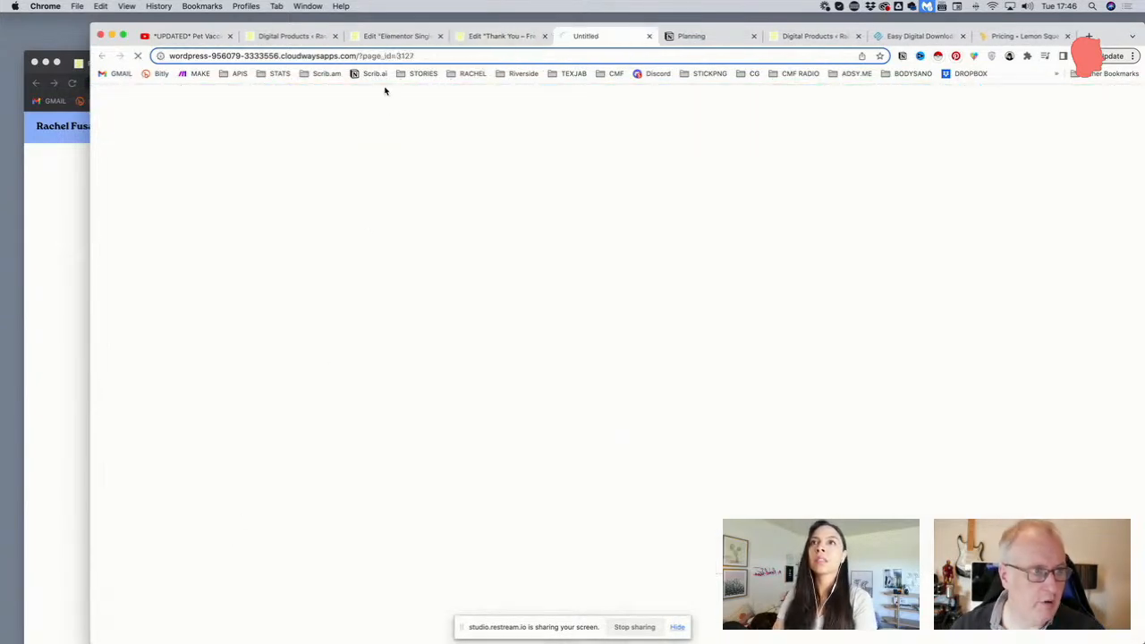
pyautogui.click(405, 55)
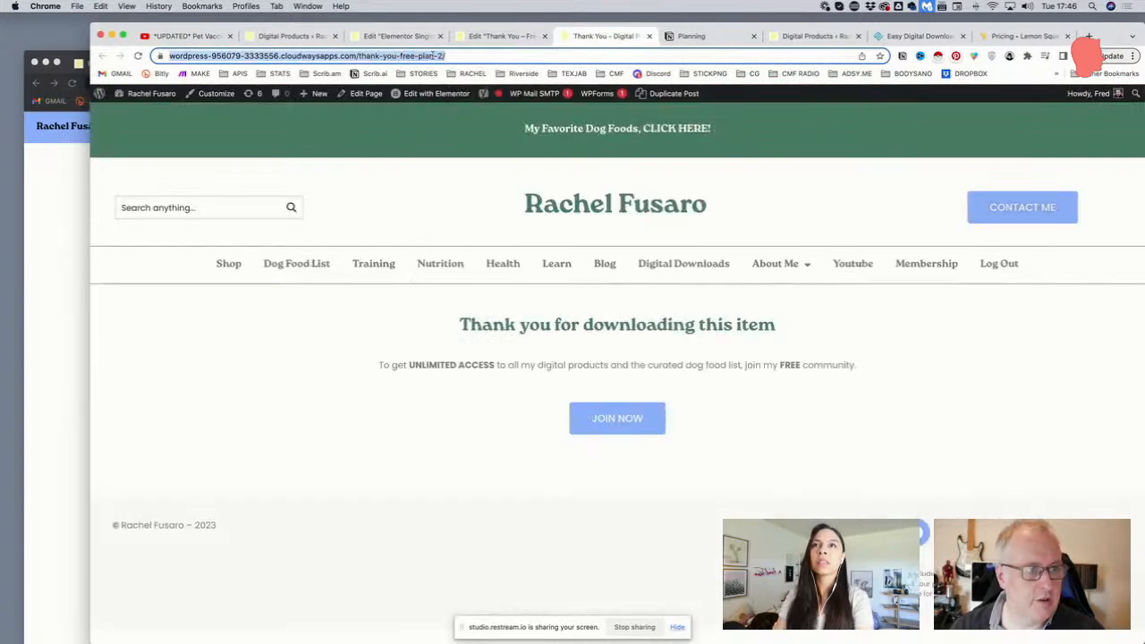
pyautogui.click(353, 94)
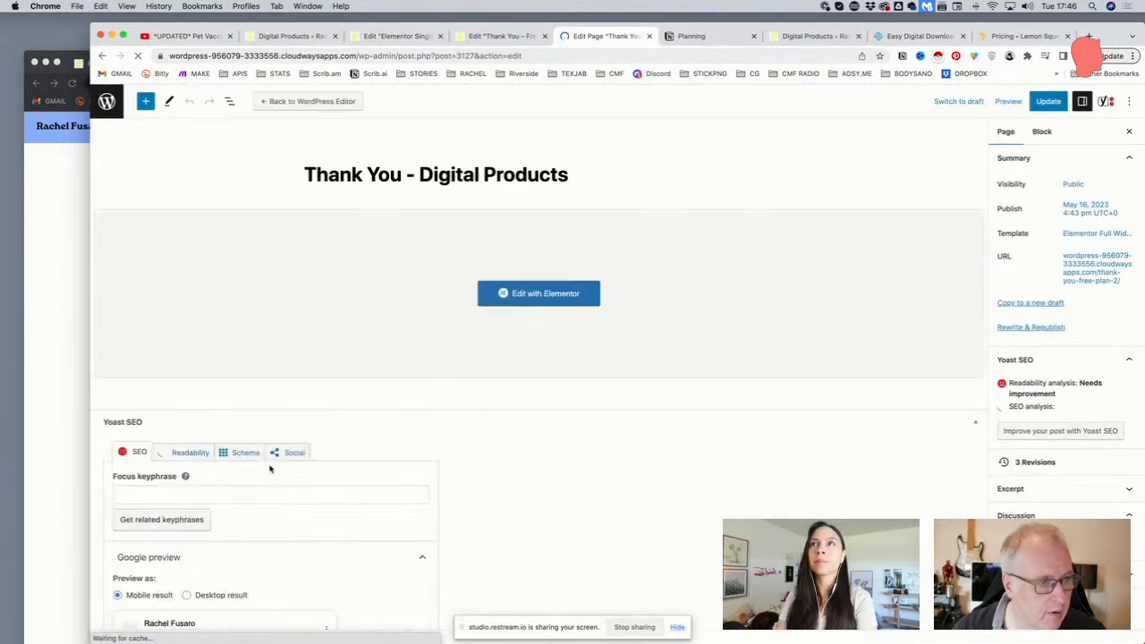
# Change the page slug ending from free-plan-2 to digital-products
pyautogui.scroll(-10, 213, 513)
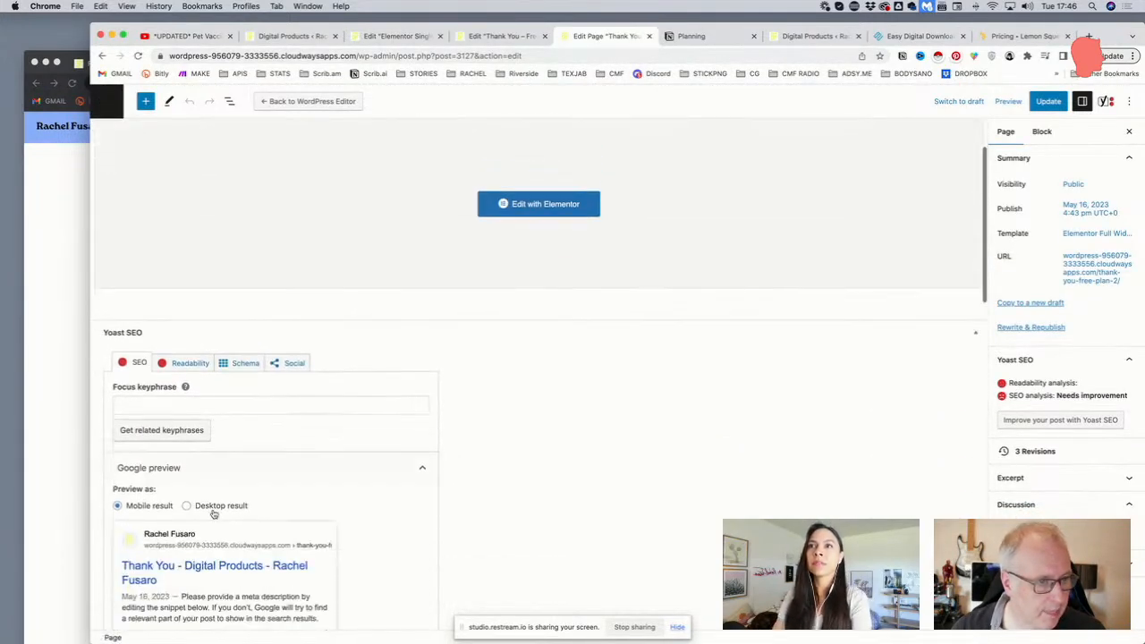
pyautogui.click(183, 272)
pyautogui.moveTo(159, 272); pyautogui.dragTo(284, 279)
pyautogui.press('BackSpace')
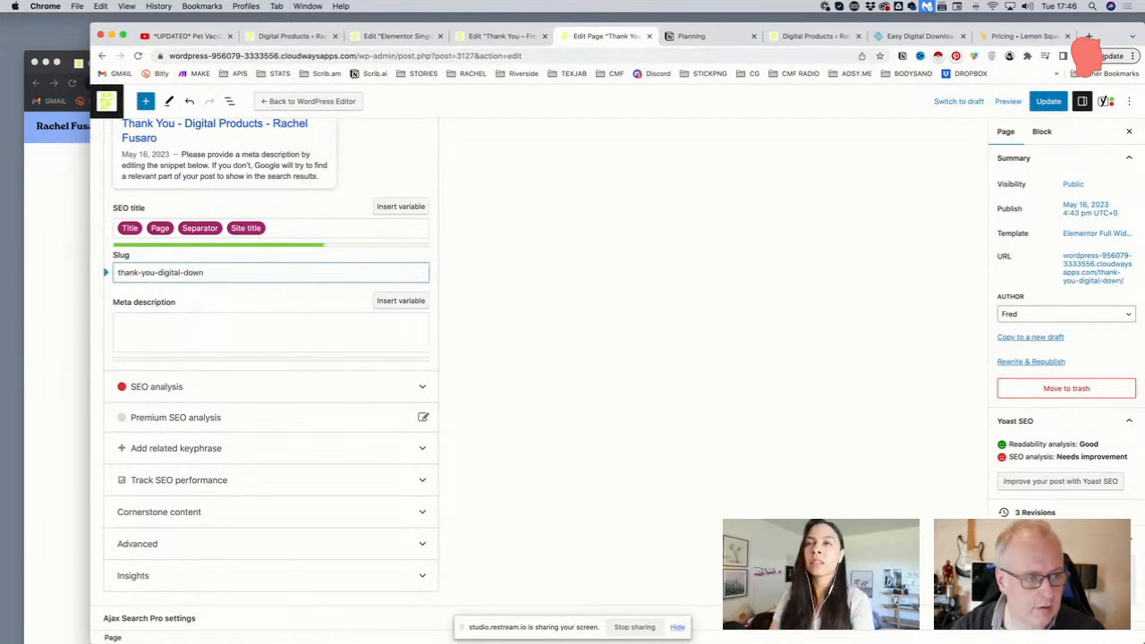
pyautogui.write('digital-products')
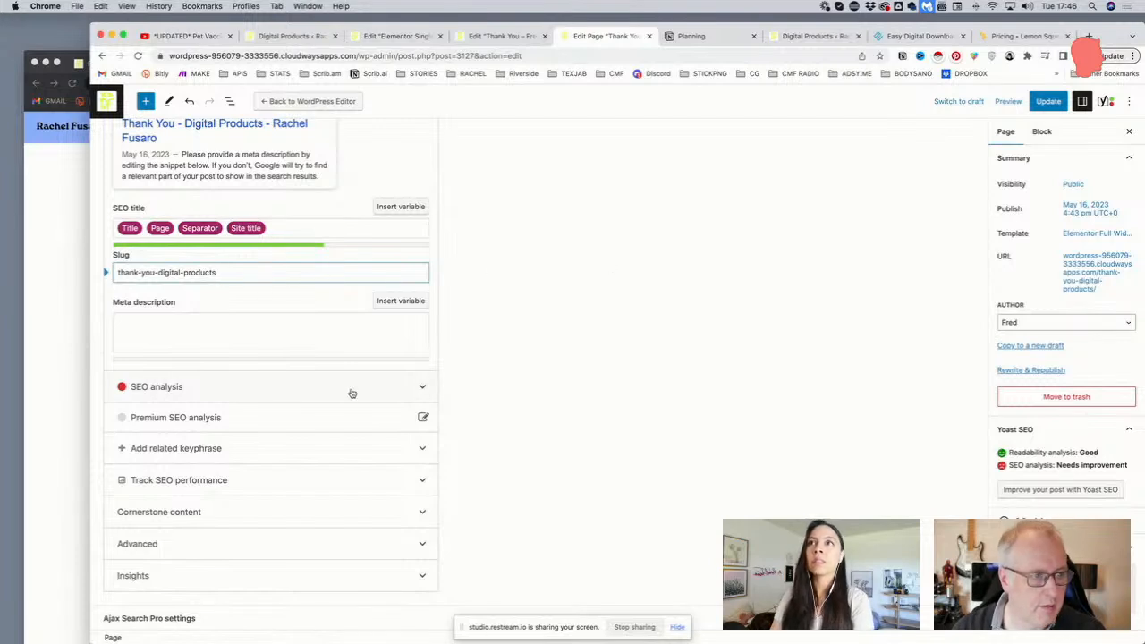
# Set Yoast's Allow search engines option to No, update the page, and view it live
pyautogui.scroll(-2, 230, 435)
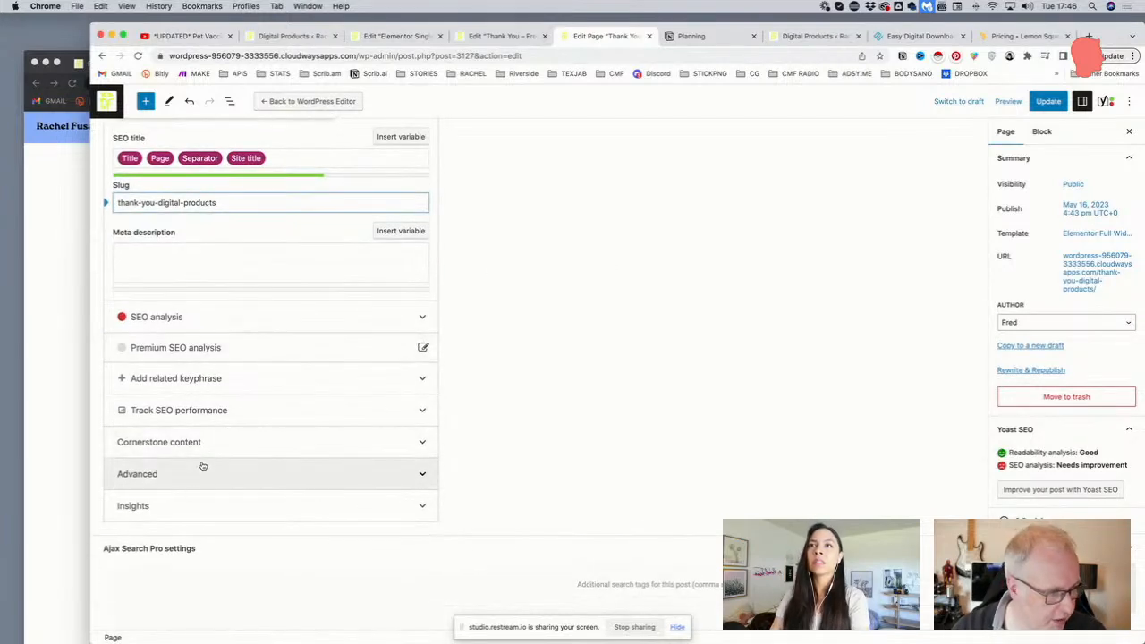
pyautogui.scroll(4, 187, 380)
pyautogui.scroll(7, 187, 376)
pyautogui.scroll(-9, 187, 376)
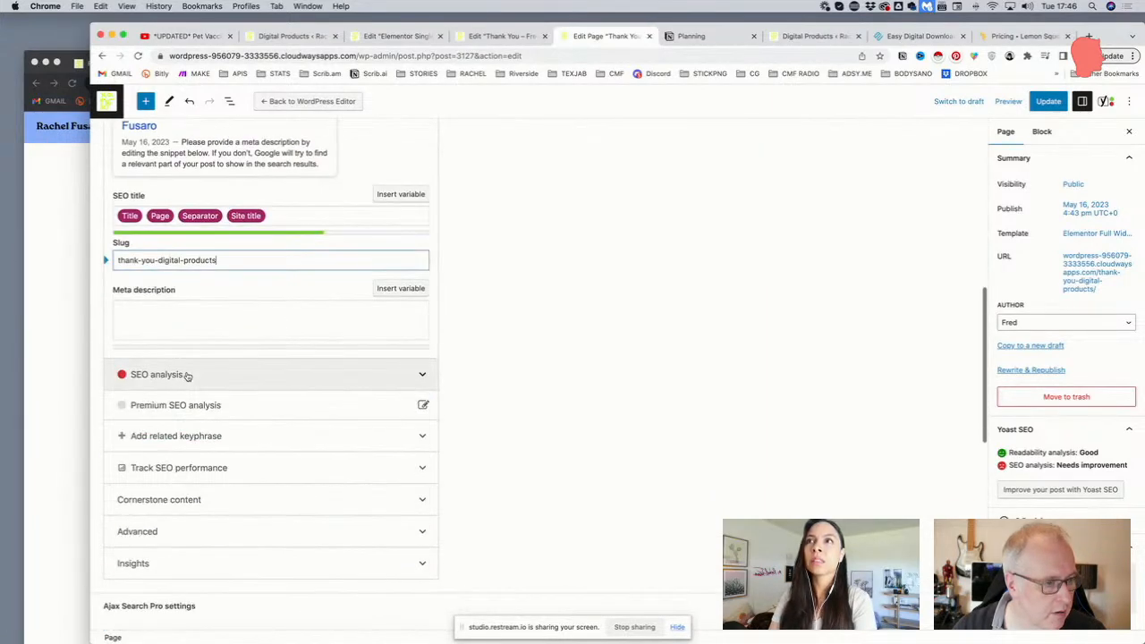
pyautogui.scroll(-2, 205, 417)
pyautogui.click(196, 478)
pyautogui.scroll(-5, 193, 476)
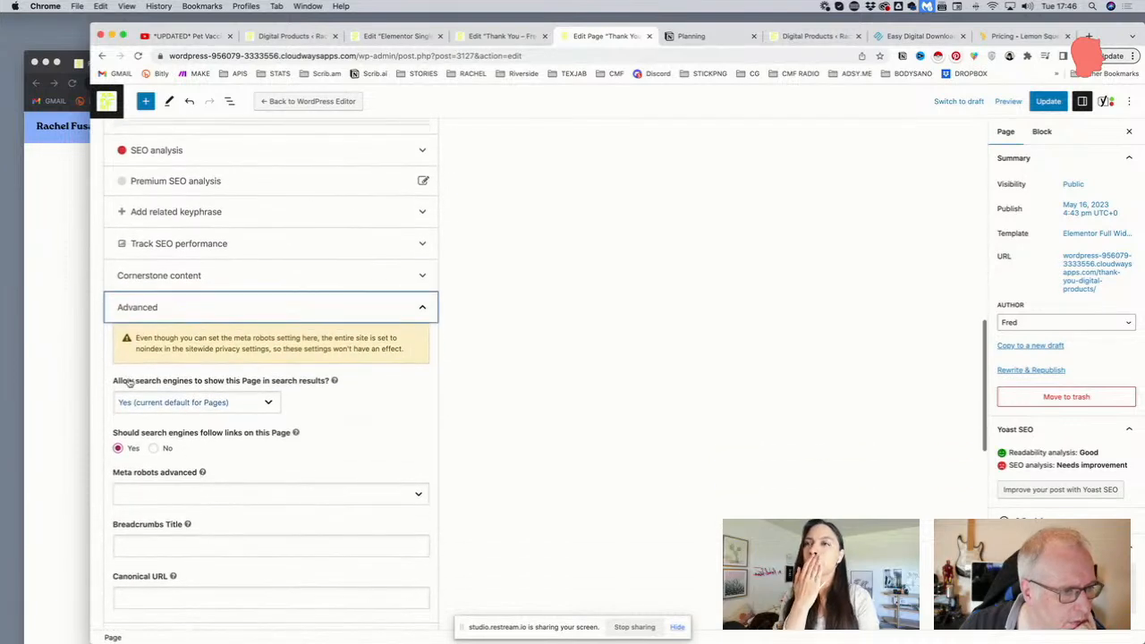
pyautogui.click(195, 405)
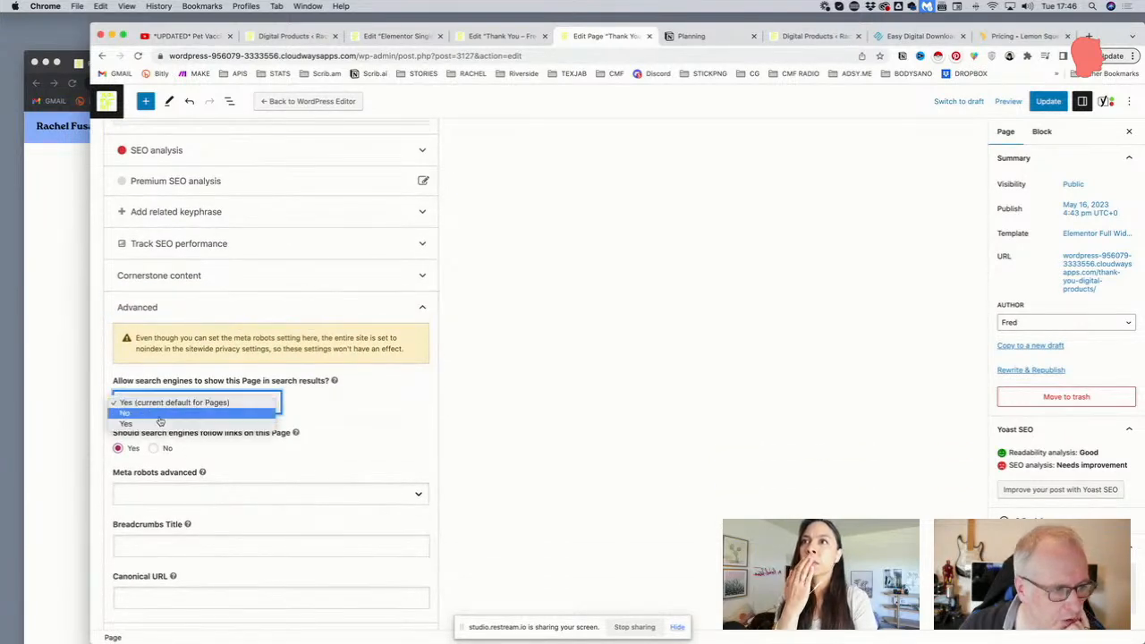
pyautogui.click(160, 413)
pyautogui.scroll(-5, 363, 412)
pyautogui.scroll(10, 355, 409)
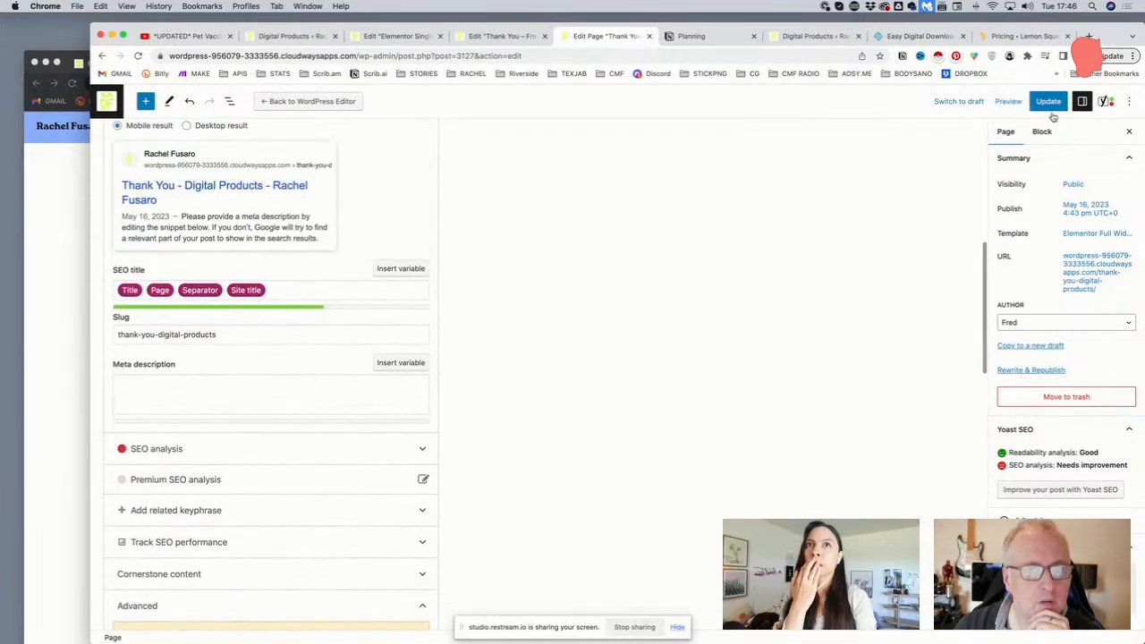
pyautogui.click(1049, 105)
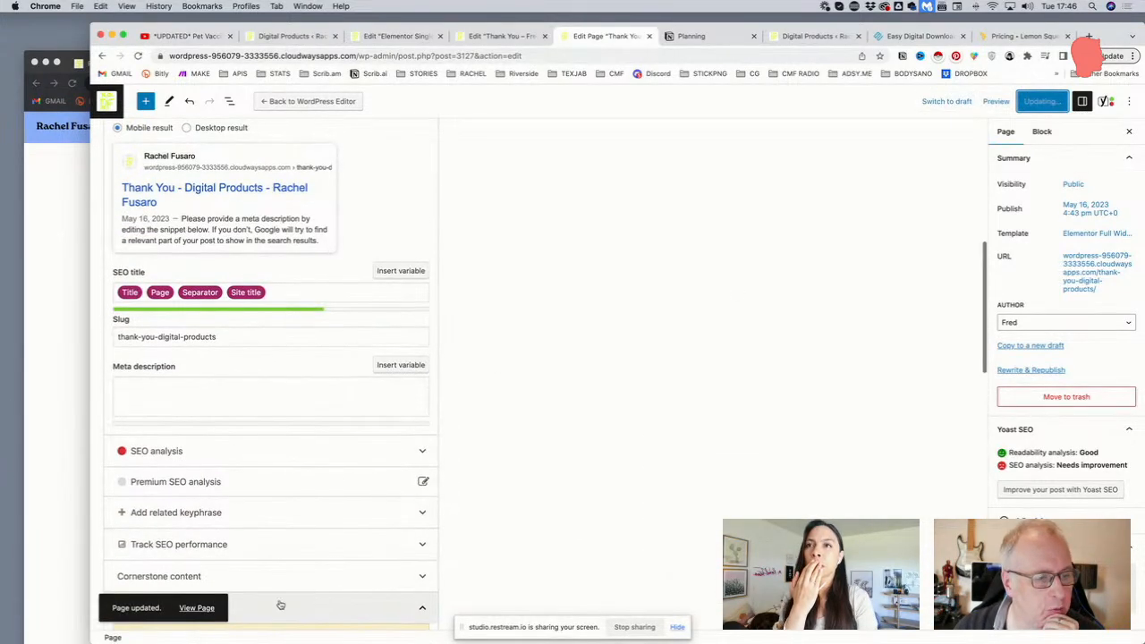
pyautogui.click(197, 609)
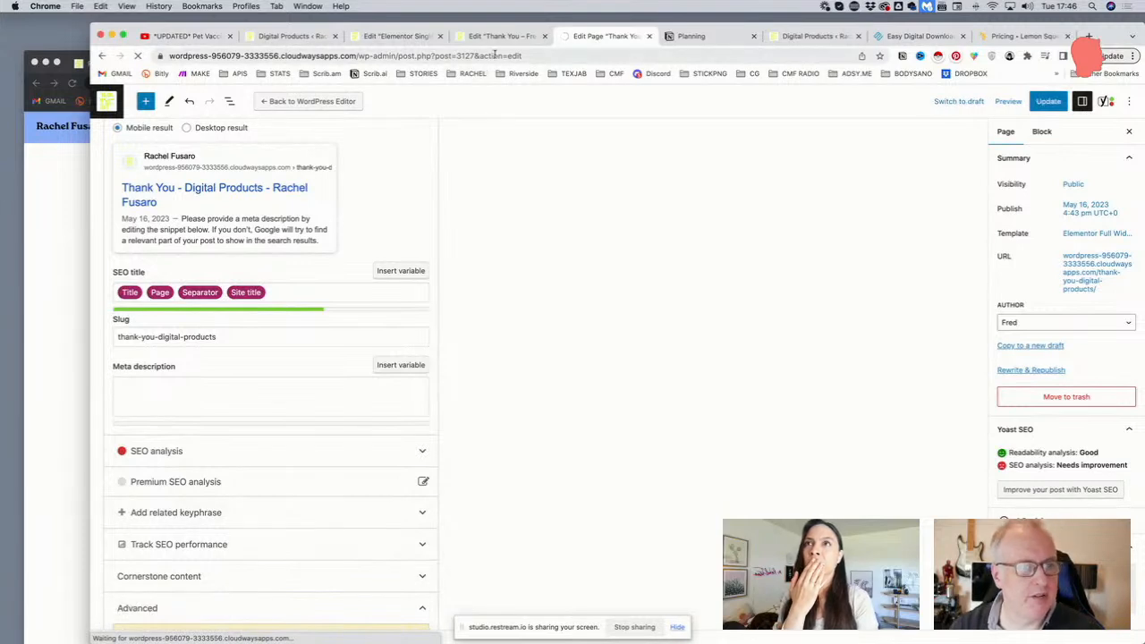
pyautogui.click(494, 56)
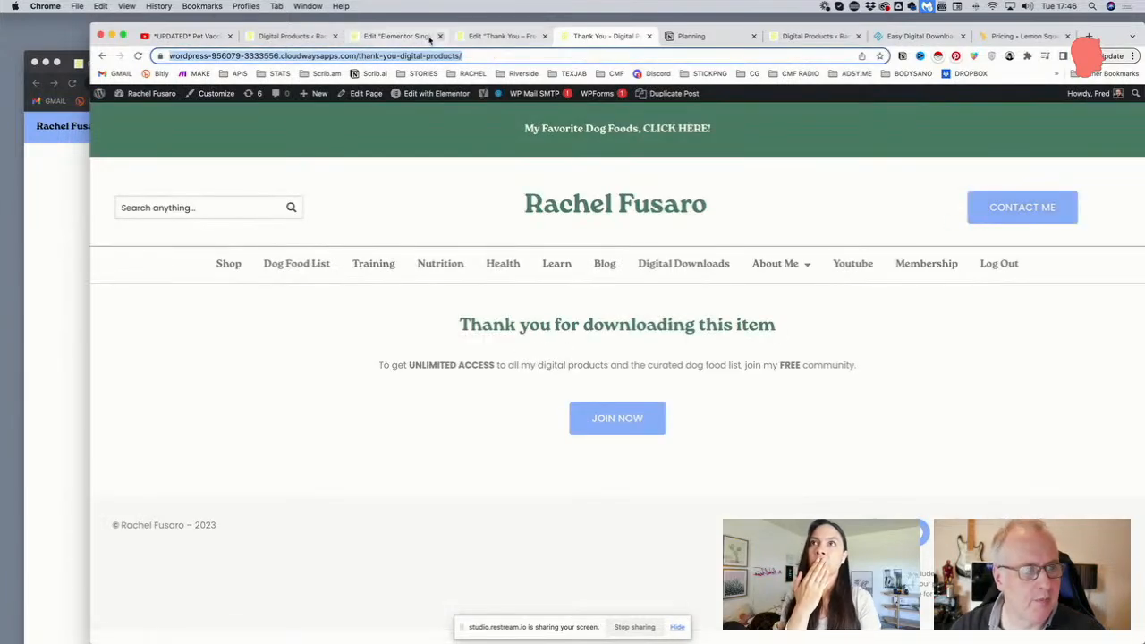
# Back in the digital product form editor, check the form's Redirect settings and save
pyautogui.click(386, 37)
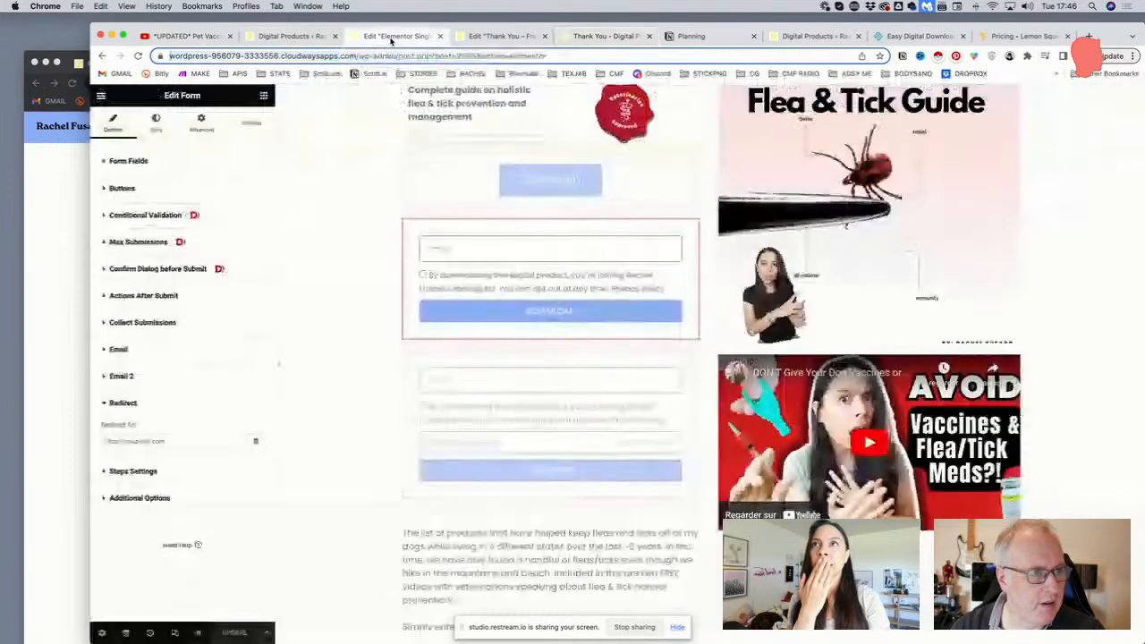
pyautogui.click(170, 441)
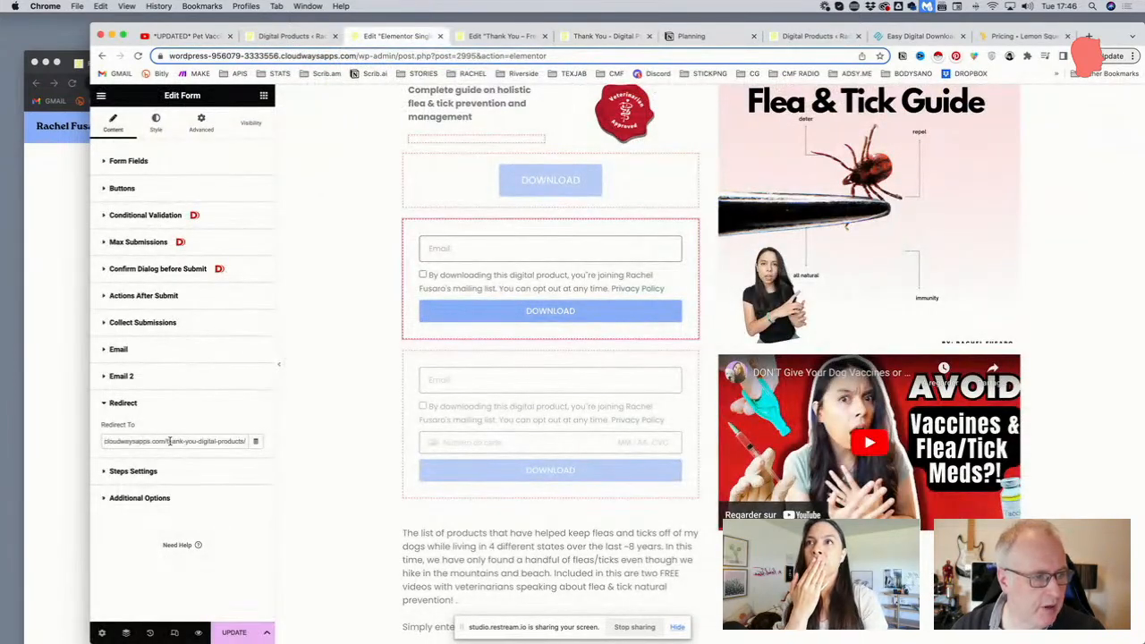
pyautogui.click(143, 499)
pyautogui.scroll(-3, 147, 459)
pyautogui.scroll(5, 147, 459)
pyautogui.click(148, 456)
pyautogui.click(150, 404)
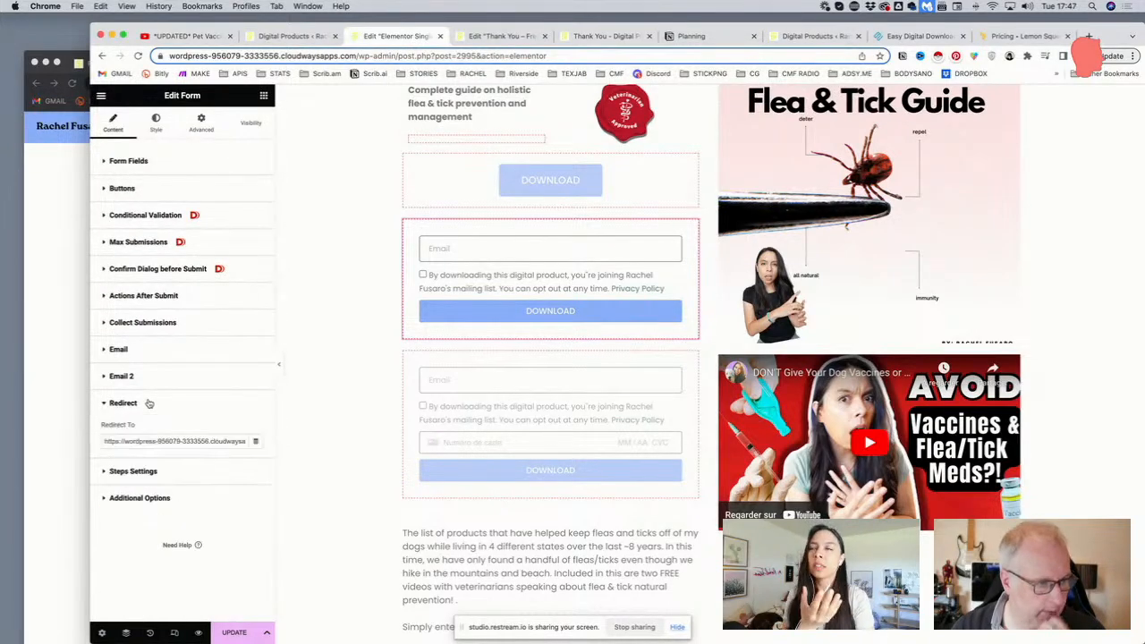
pyautogui.click(236, 633)
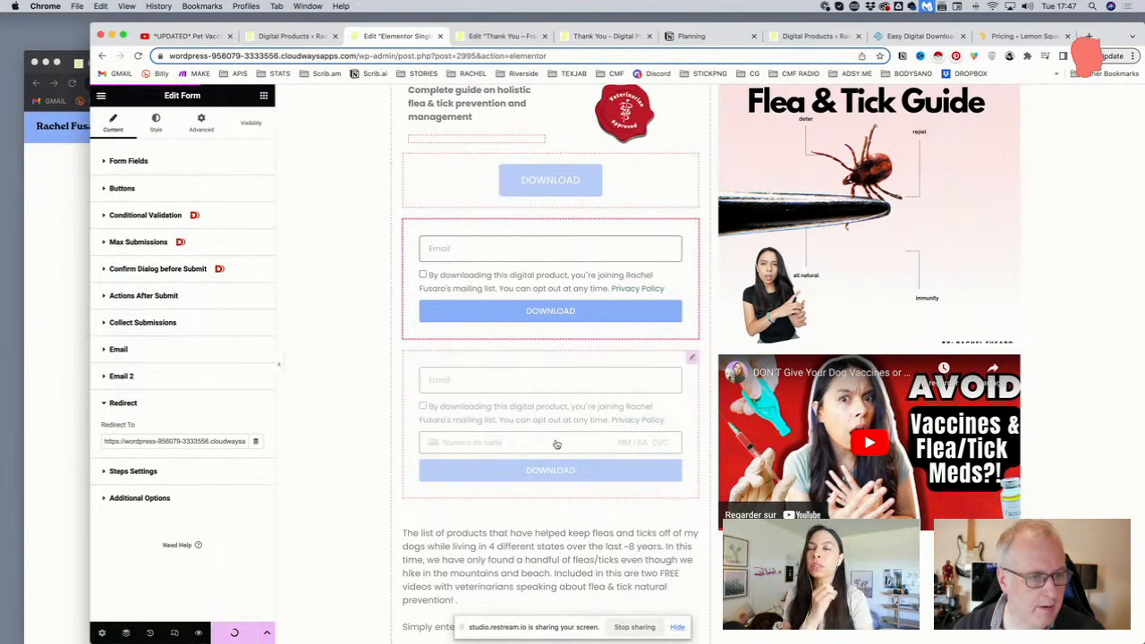
# Give the third download form a Redirect to the thank-you-digital-products URL and save
pyautogui.click(693, 359)
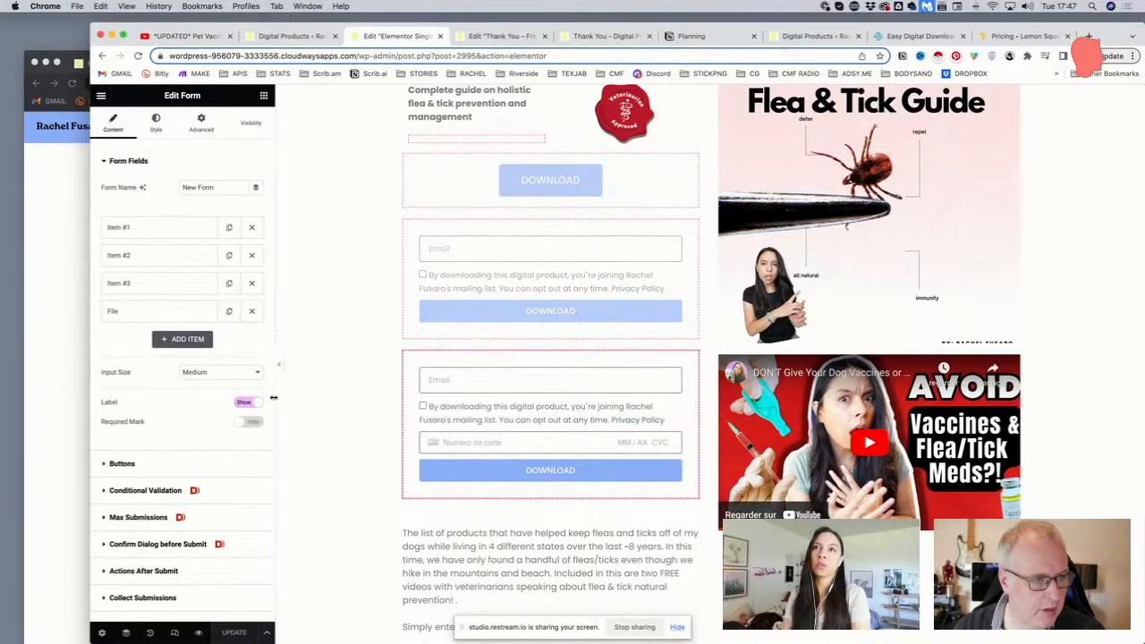
pyautogui.scroll(-4, 152, 456)
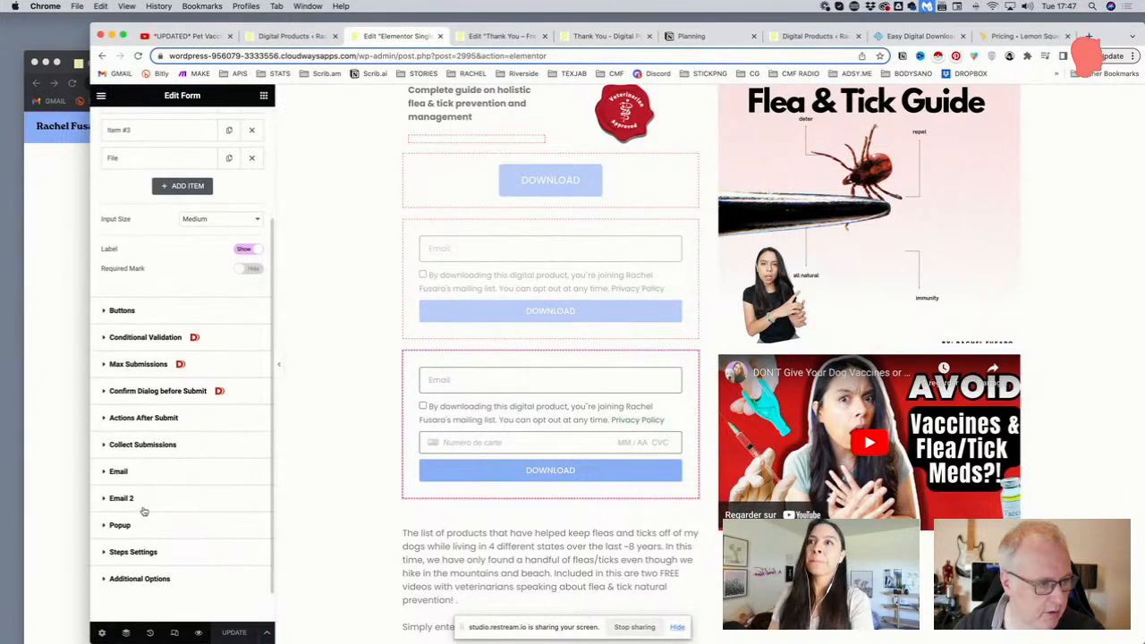
pyautogui.click(143, 447)
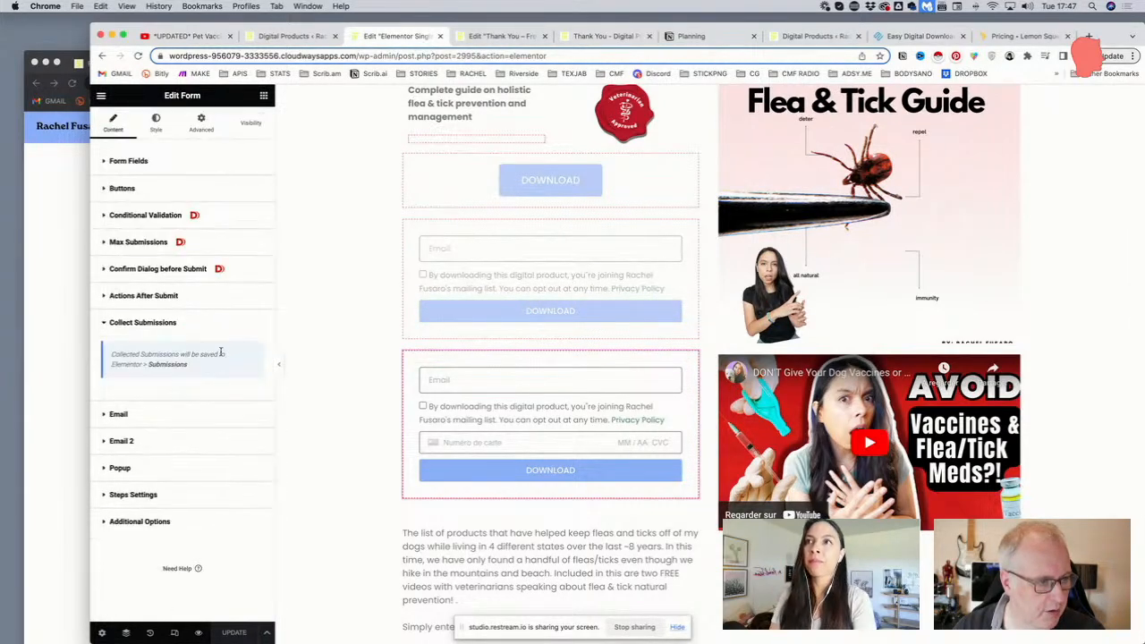
pyautogui.click(159, 298)
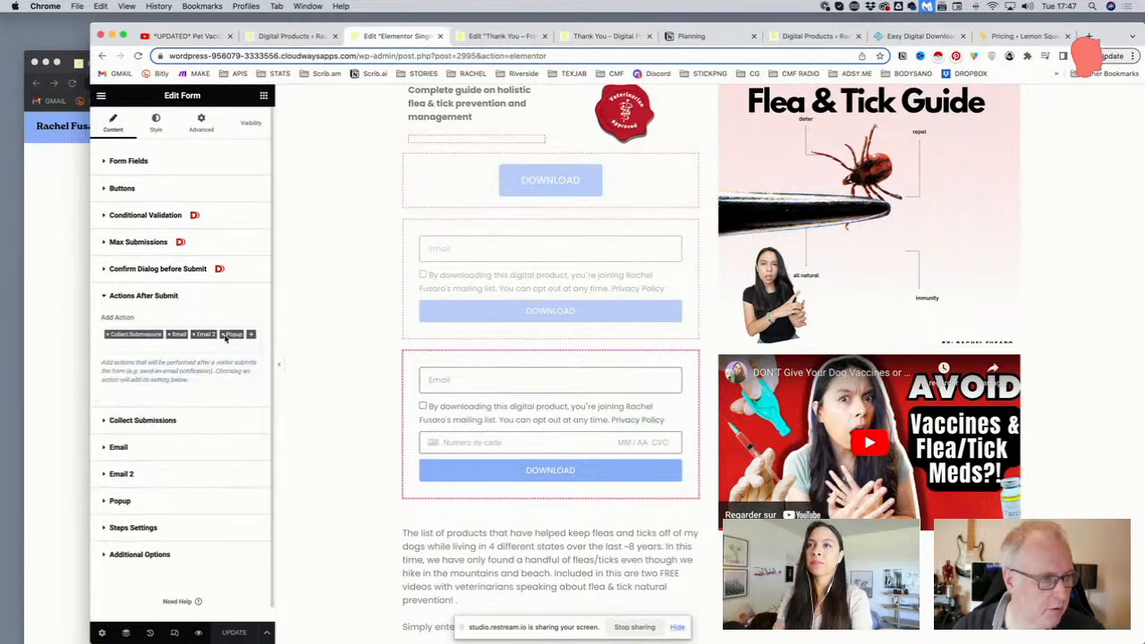
pyautogui.click(224, 335)
pyautogui.click(224, 336)
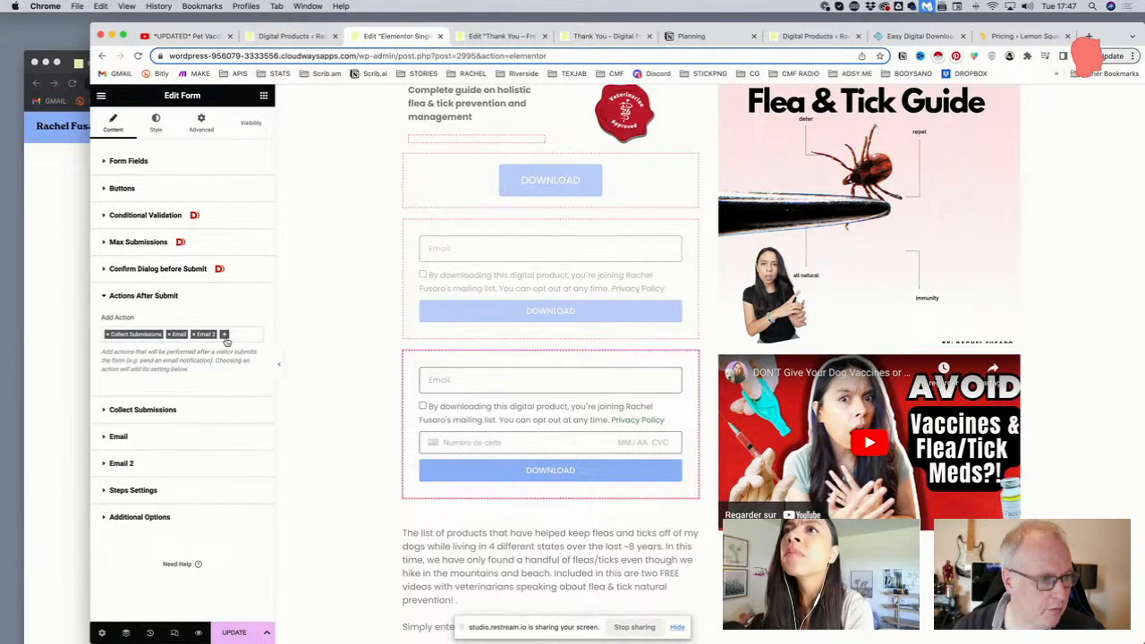
pyautogui.click(224, 336)
pyautogui.click(148, 389)
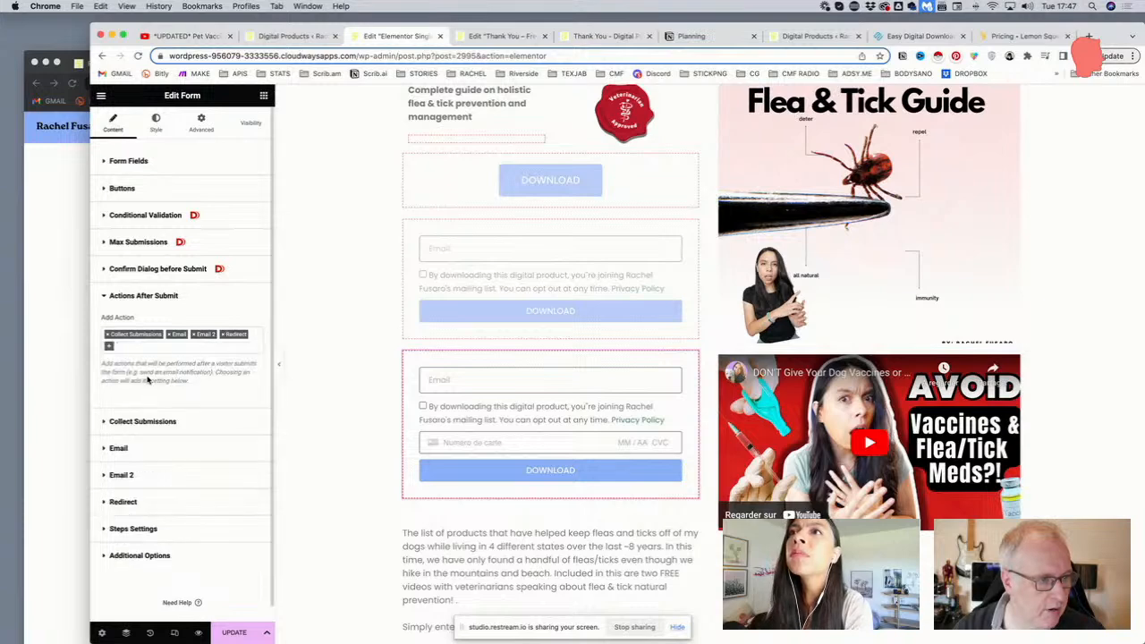
pyautogui.click(144, 505)
pyautogui.click(150, 441)
pyautogui.press('cmd+v')
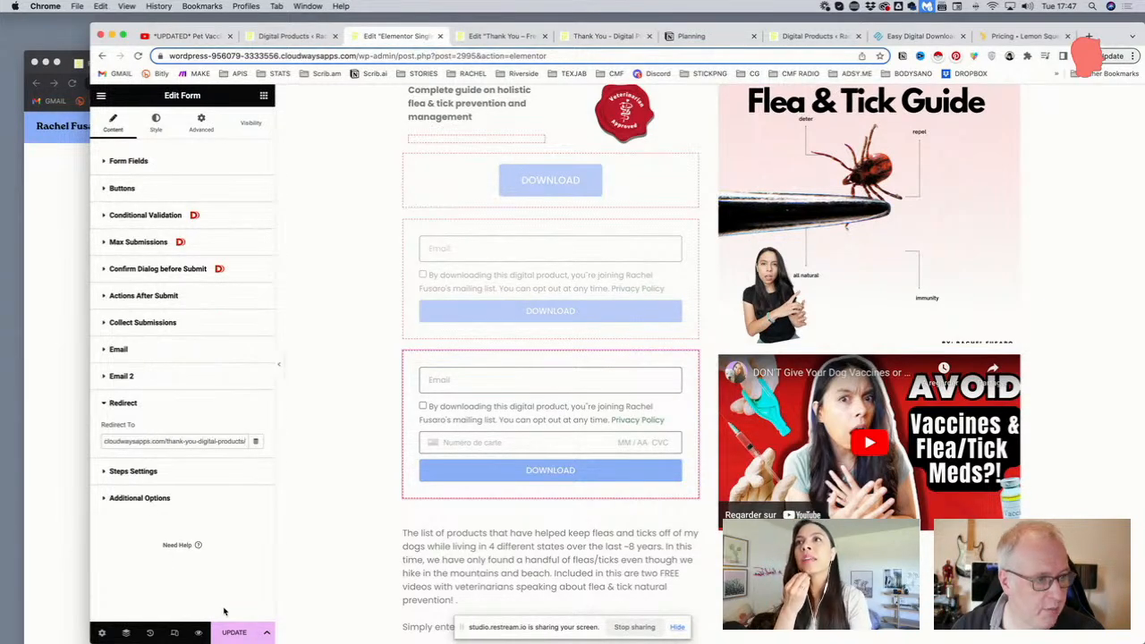
pyautogui.click(234, 632)
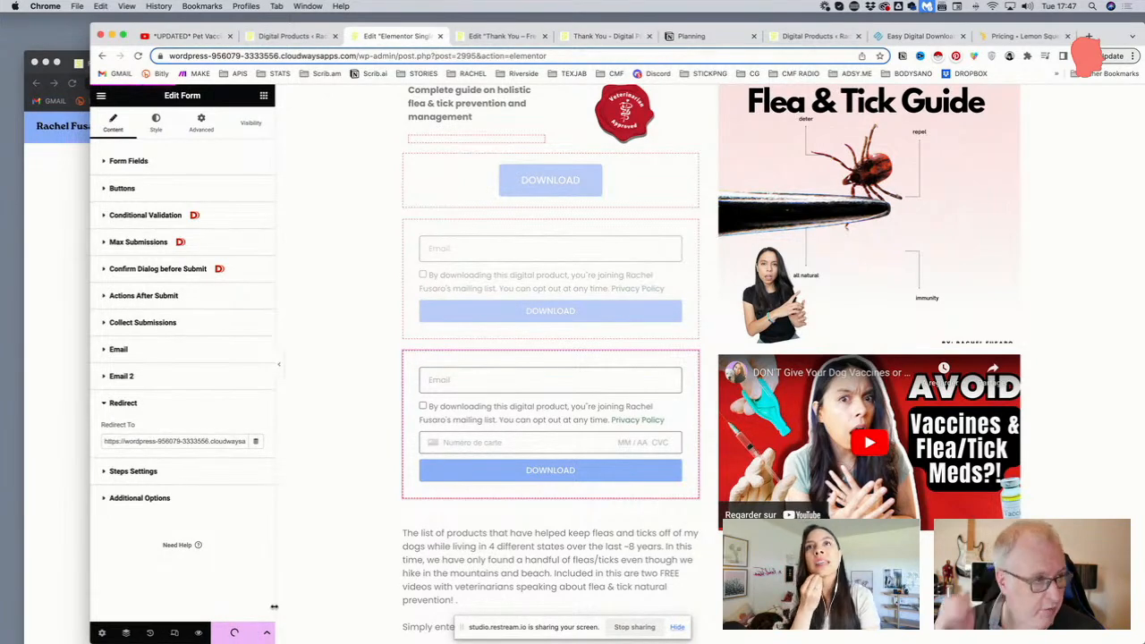
pyautogui.click(76, 474)
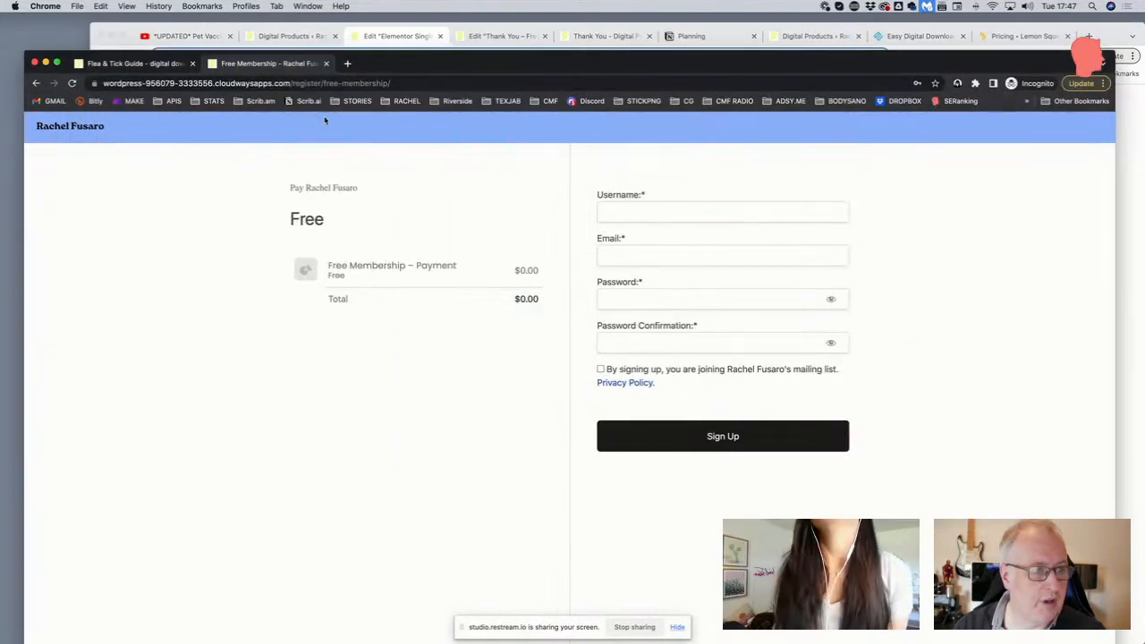
# Reload the sign-up page, then purge all cache with Breeze from the admin dashboard
pyautogui.press('cmd+r')
pyautogui.click(582, 35)
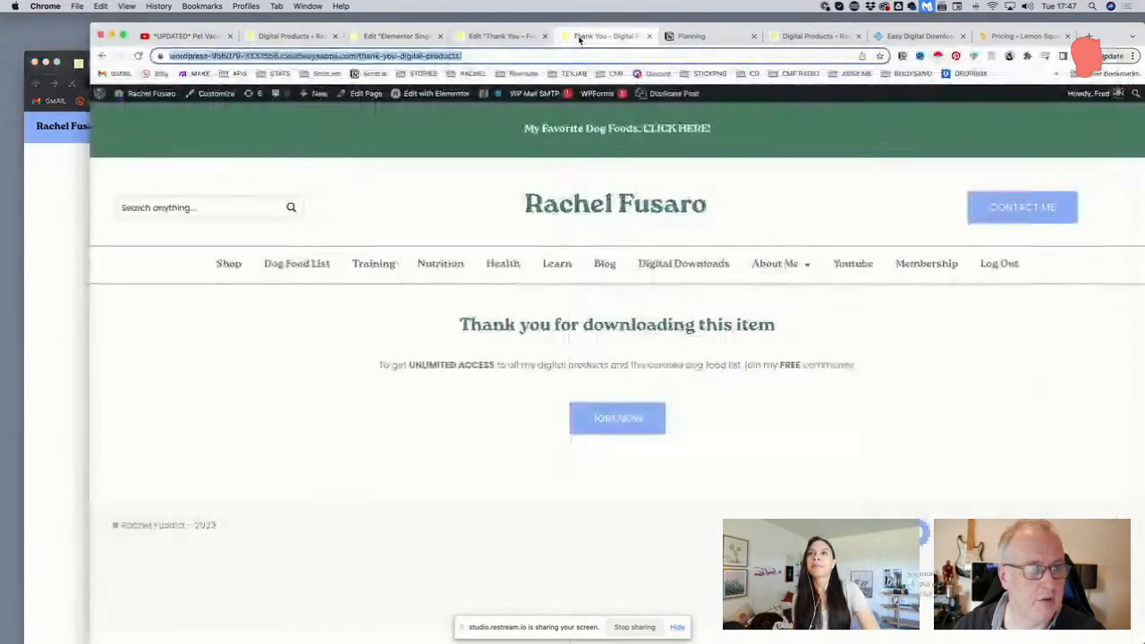
pyautogui.click(156, 105)
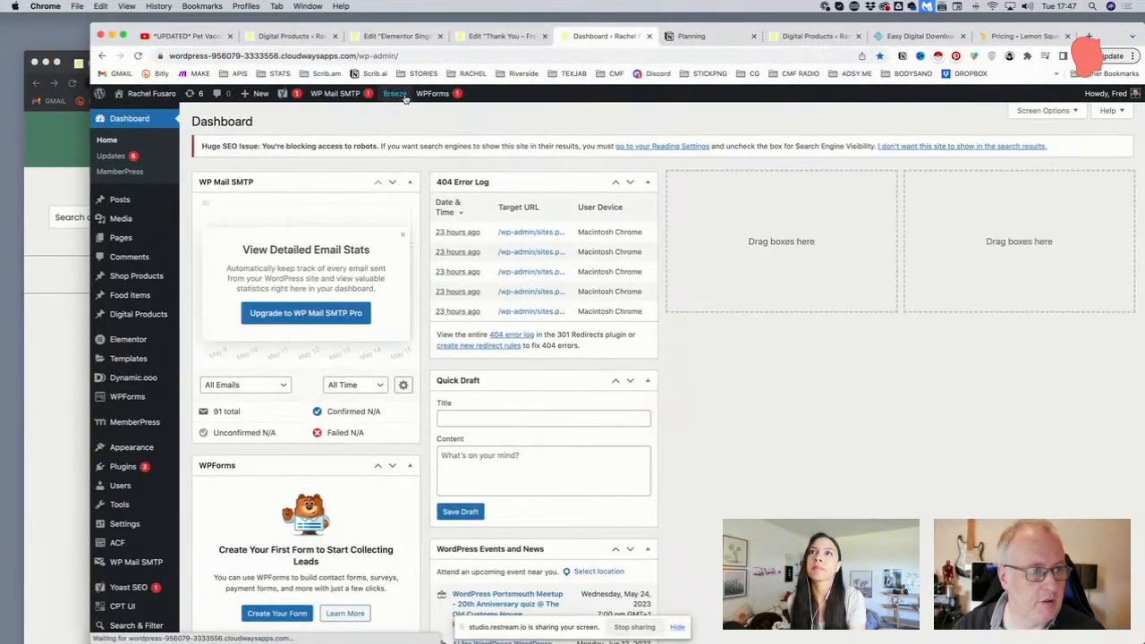
pyautogui.moveTo(399, 96)
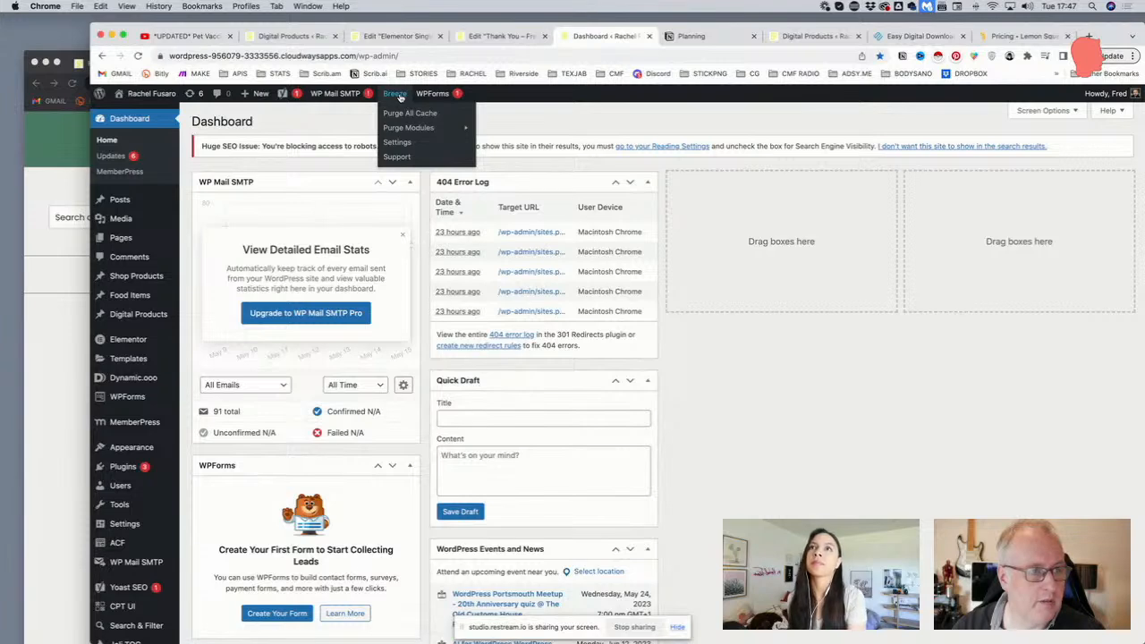
pyautogui.click(394, 113)
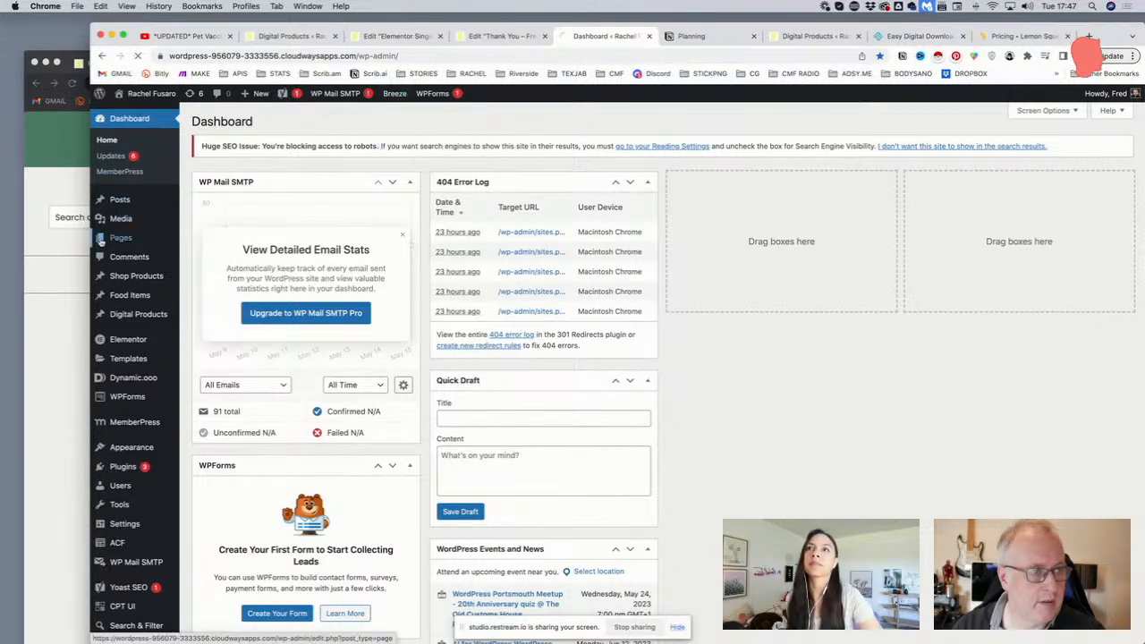
pyautogui.click(59, 317)
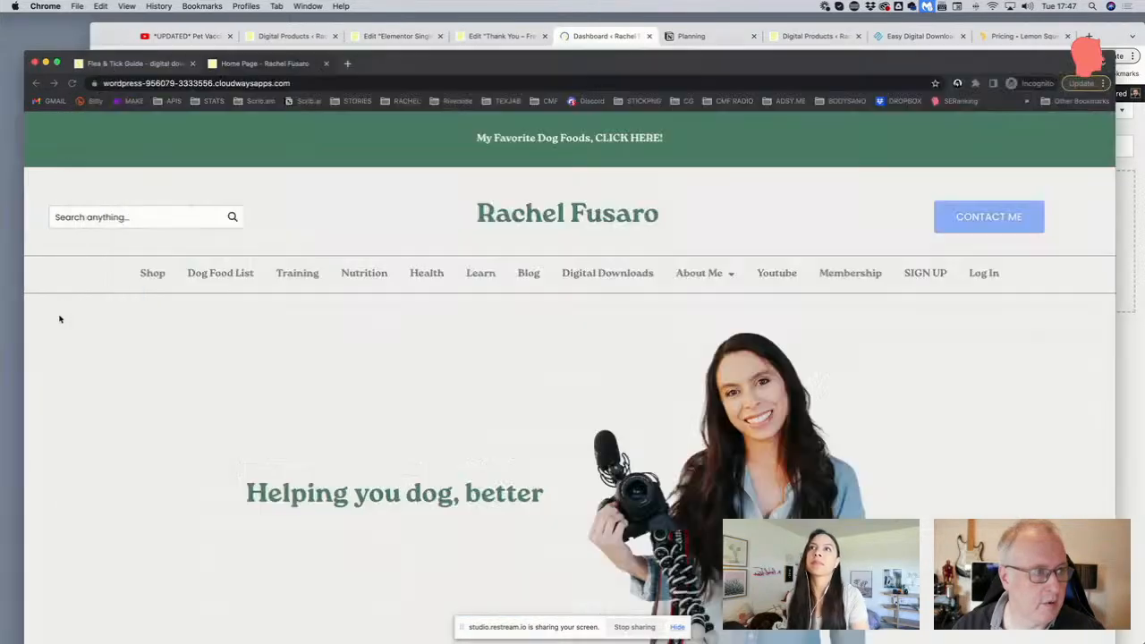
pyautogui.click(591, 272)
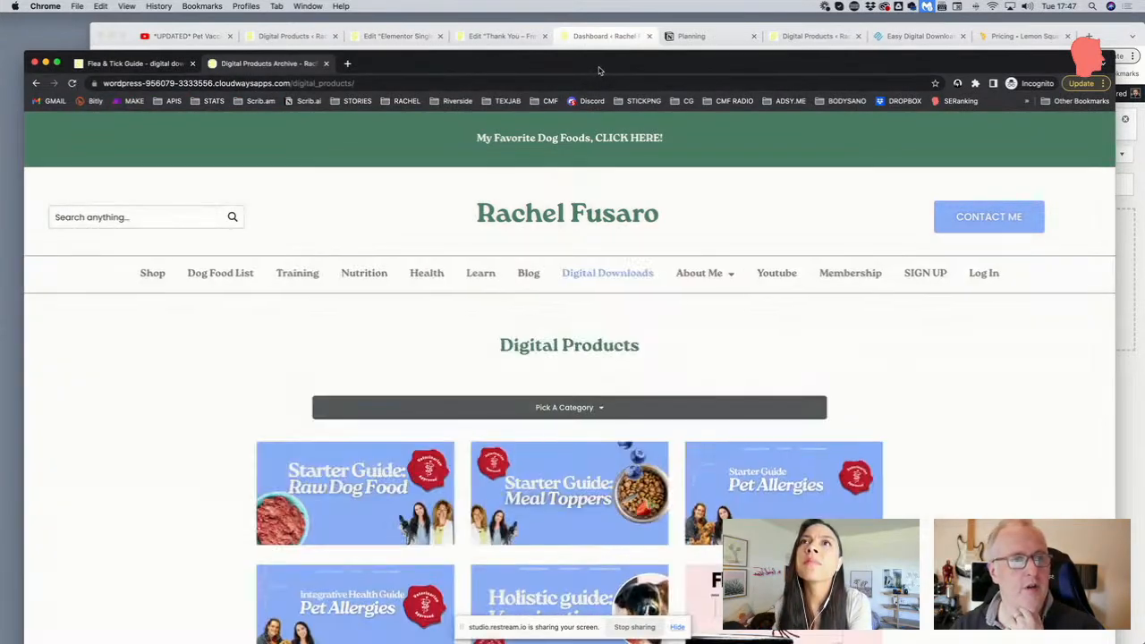
pyautogui.moveTo(600, 71); pyautogui.dragTo(605, 23)
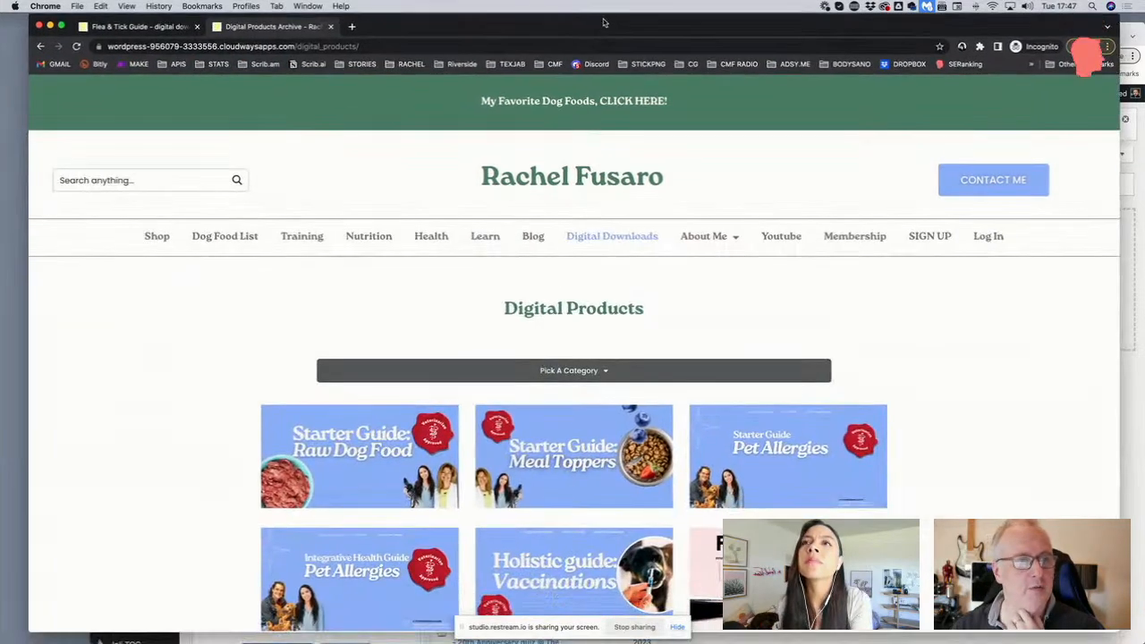
pyautogui.click(788, 553)
pyautogui.scroll(-1, 787, 553)
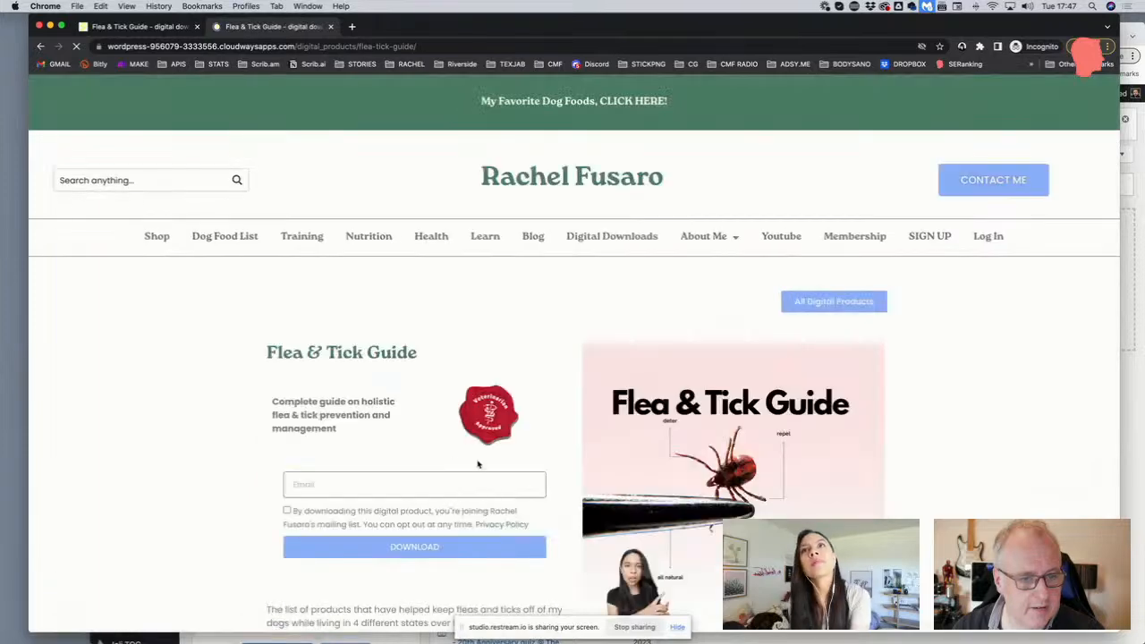
pyautogui.scroll(-2, 454, 462)
pyautogui.click(414, 355)
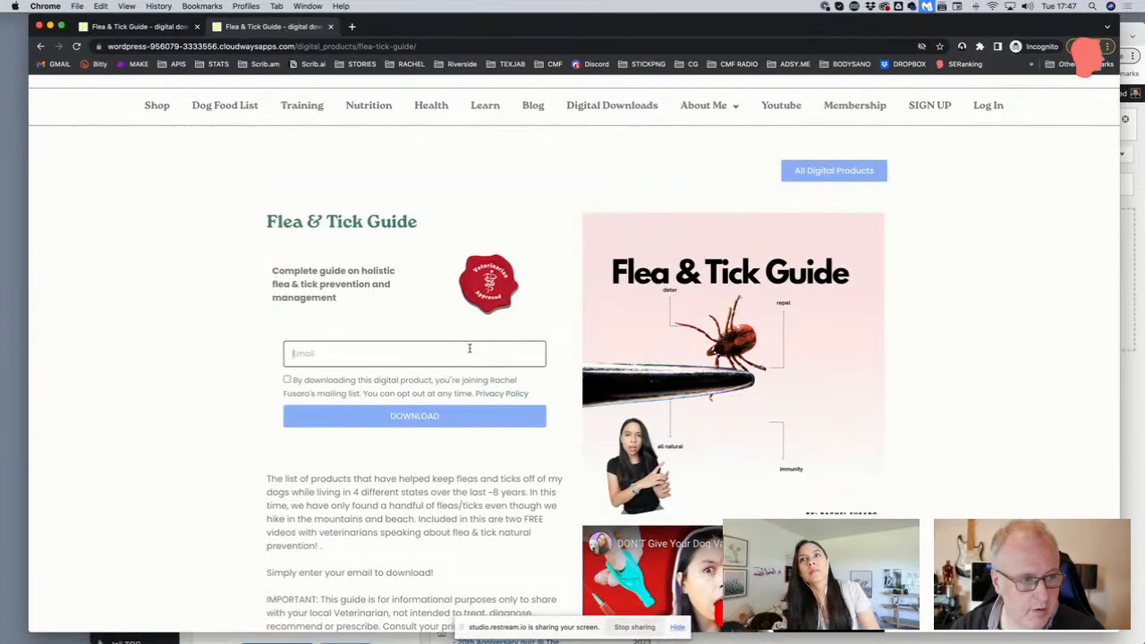
pyautogui.write('test@')
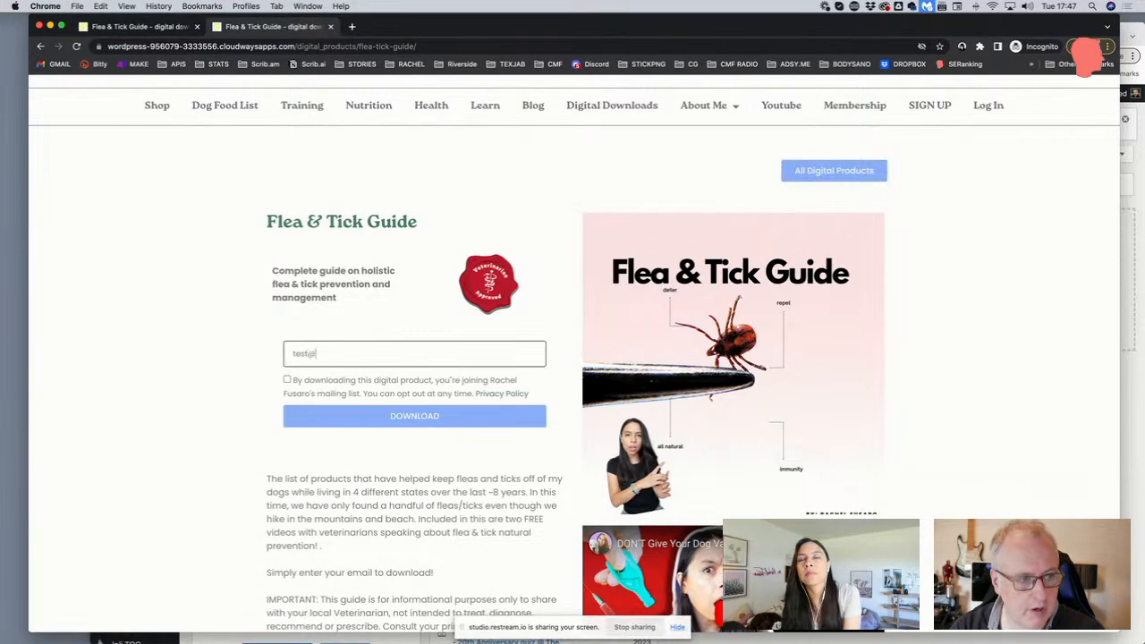
pyautogui.write('mail.com')
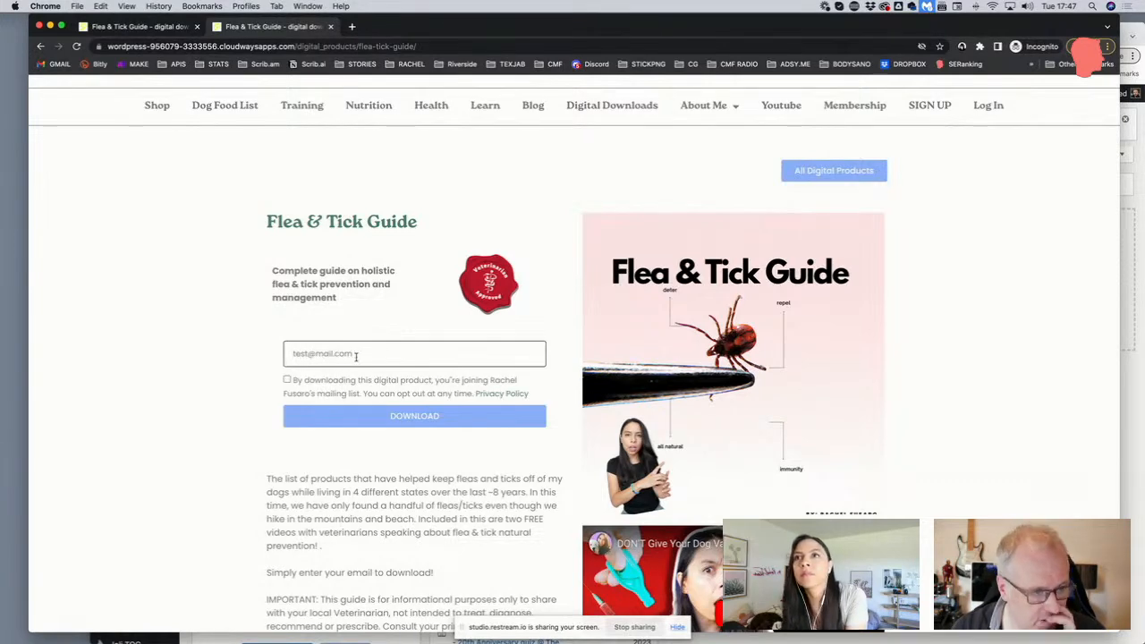
pyautogui.click(287, 380)
pyautogui.click(418, 415)
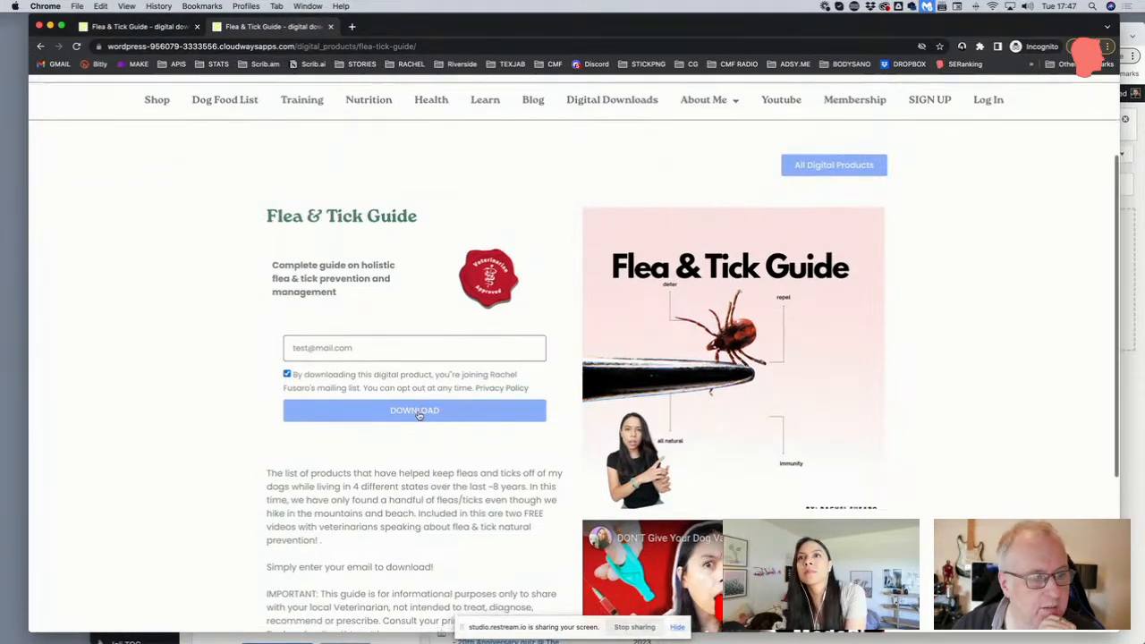
pyautogui.scroll(-2, 424, 356)
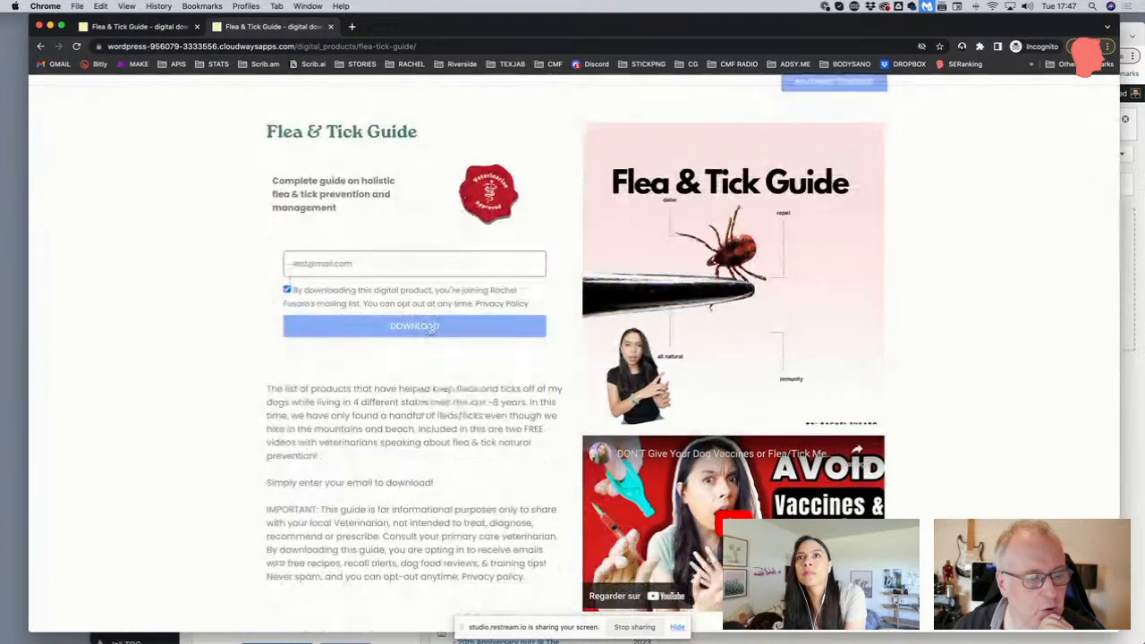
pyautogui.click(431, 327)
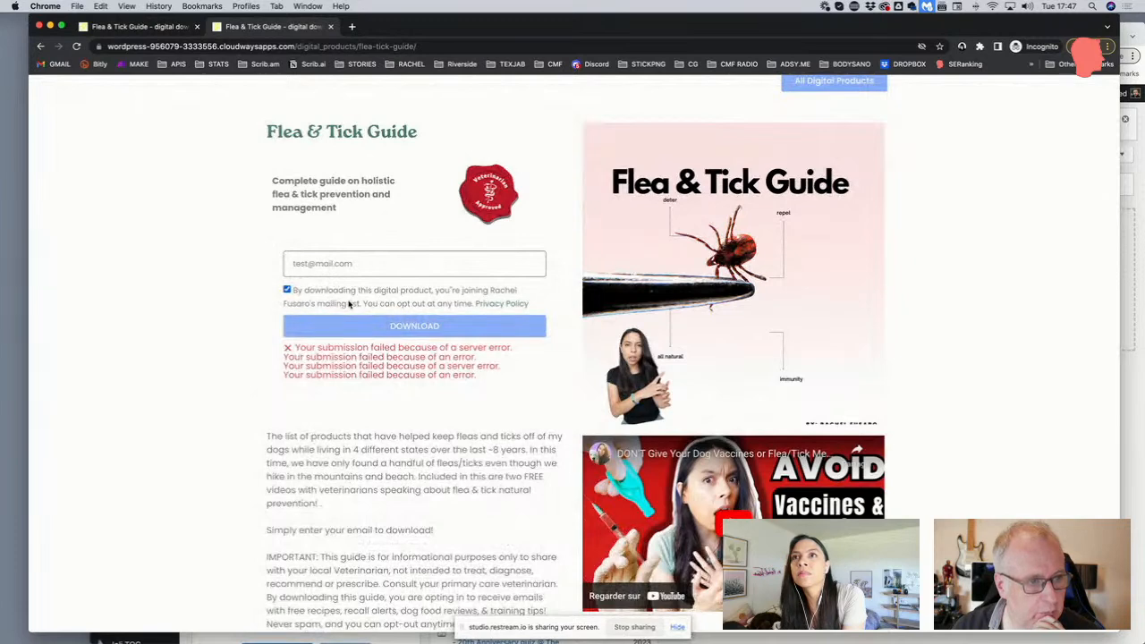
# Resubmit the form using a different e-mail address, then return to the Elementor editor
pyautogui.click(307, 264)
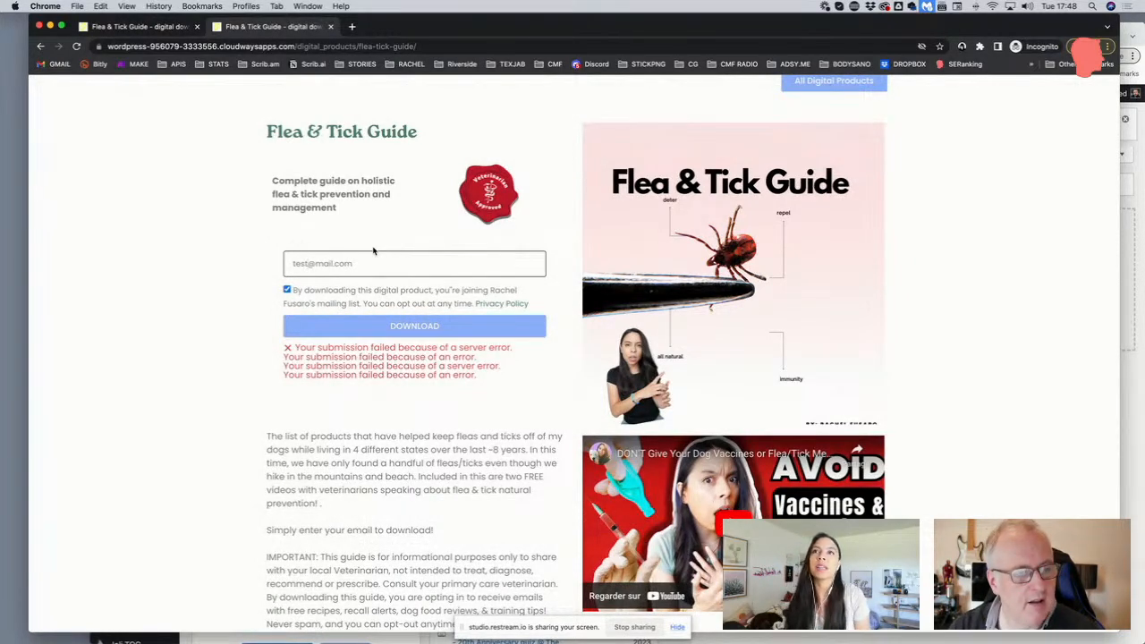
pyautogui.press('BackSpace')
pyautogui.press('BackSpace')
pyautogui.press('BackSpace')
pyautogui.press('BackSpace')
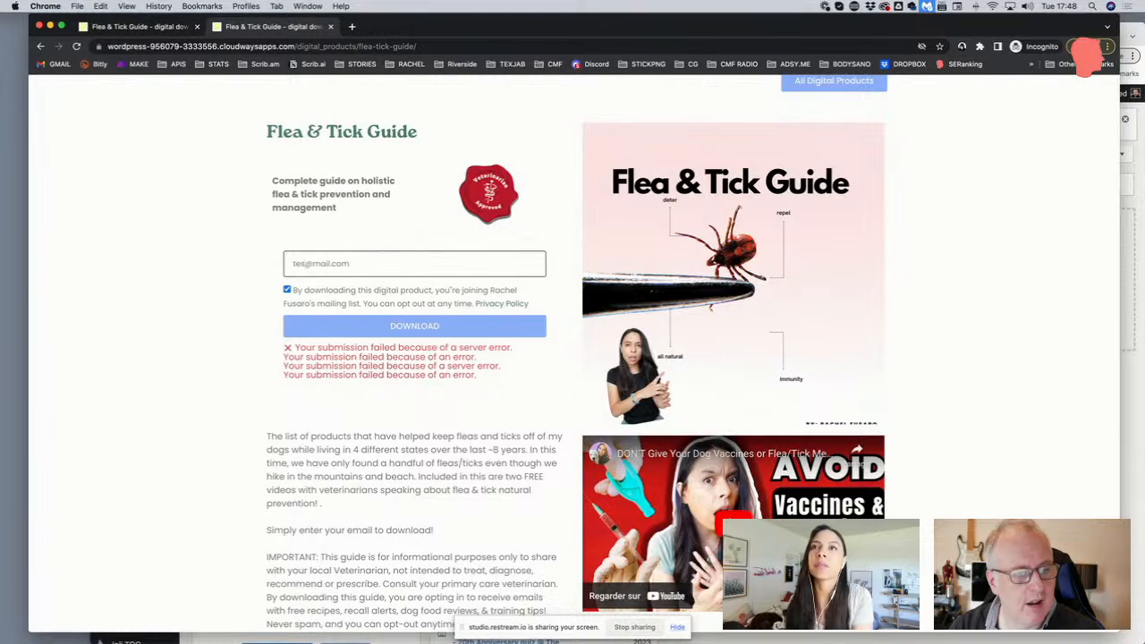
pyautogui.write('test')
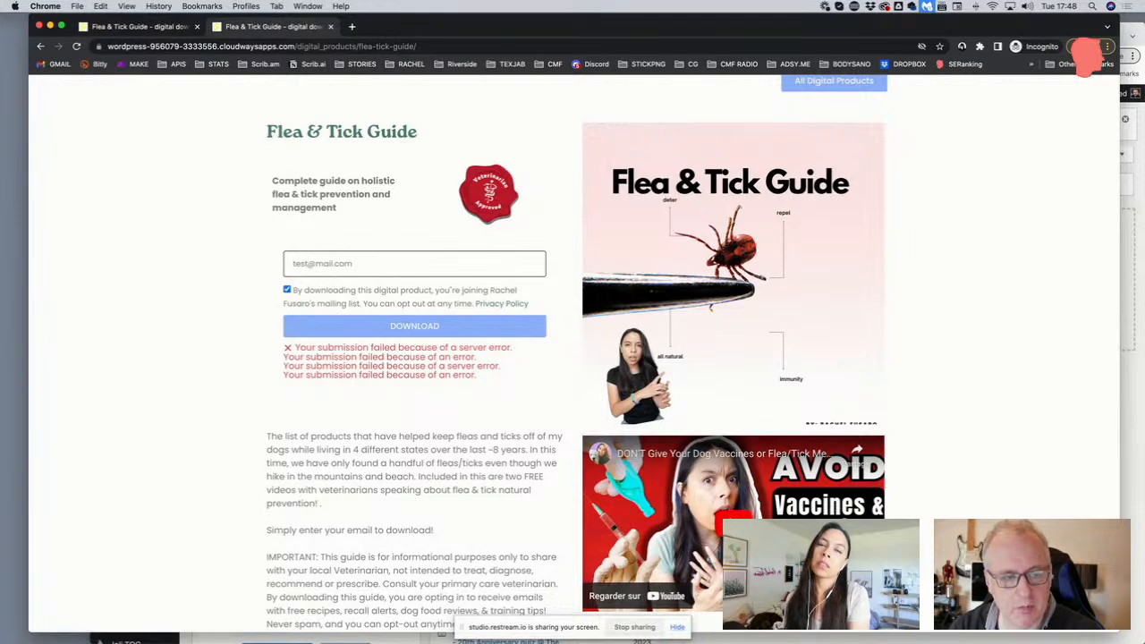
pyautogui.press('BackSpace')
pyautogui.press('BackSpace')
pyautogui.press('BackSpace')
pyautogui.press('BackSpace')
pyautogui.press('super+a')
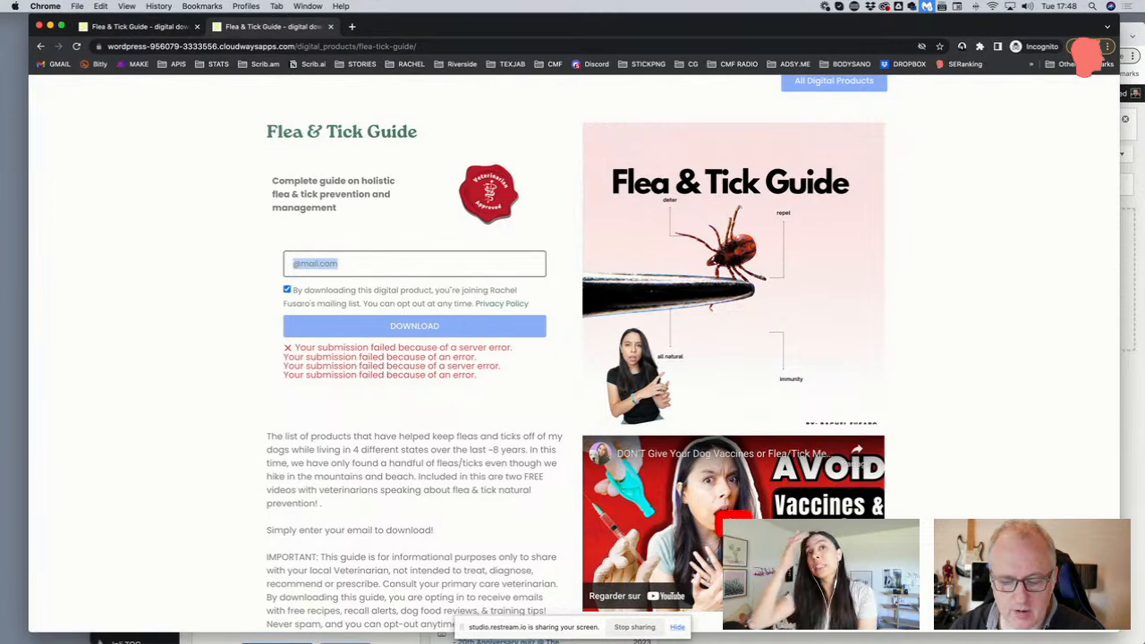
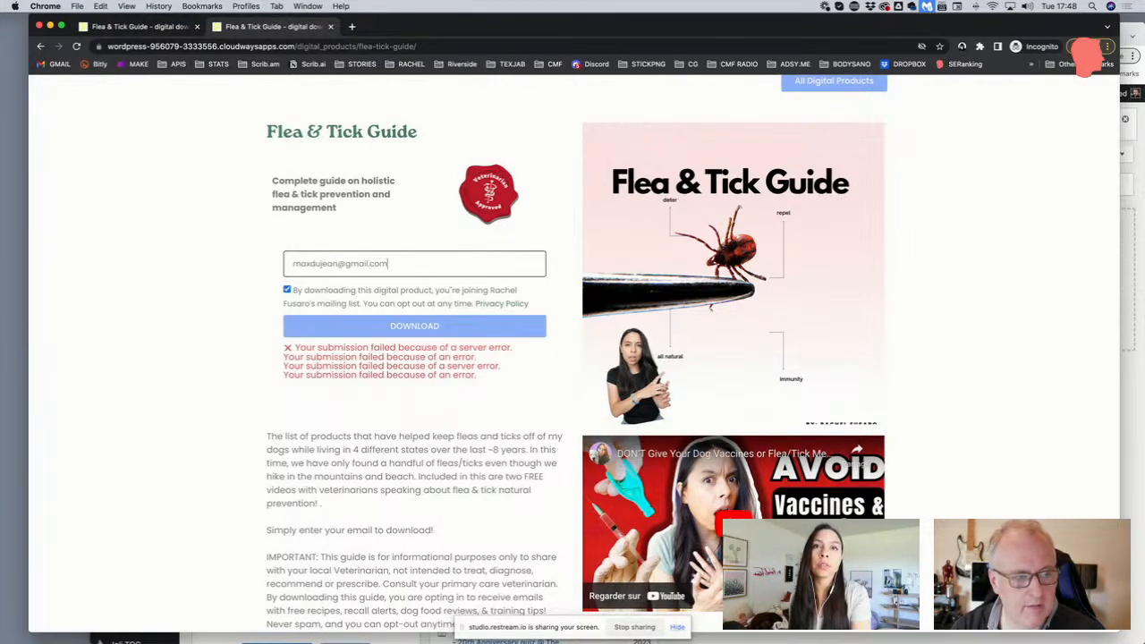
pyautogui.click(383, 326)
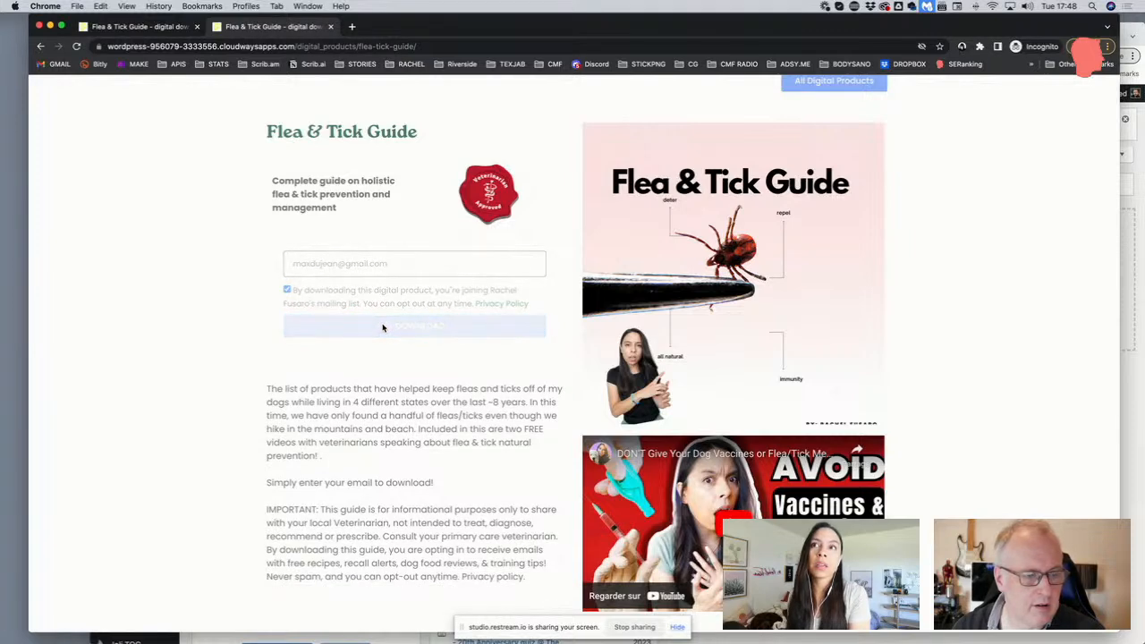
pyautogui.scroll(4, 259, 238)
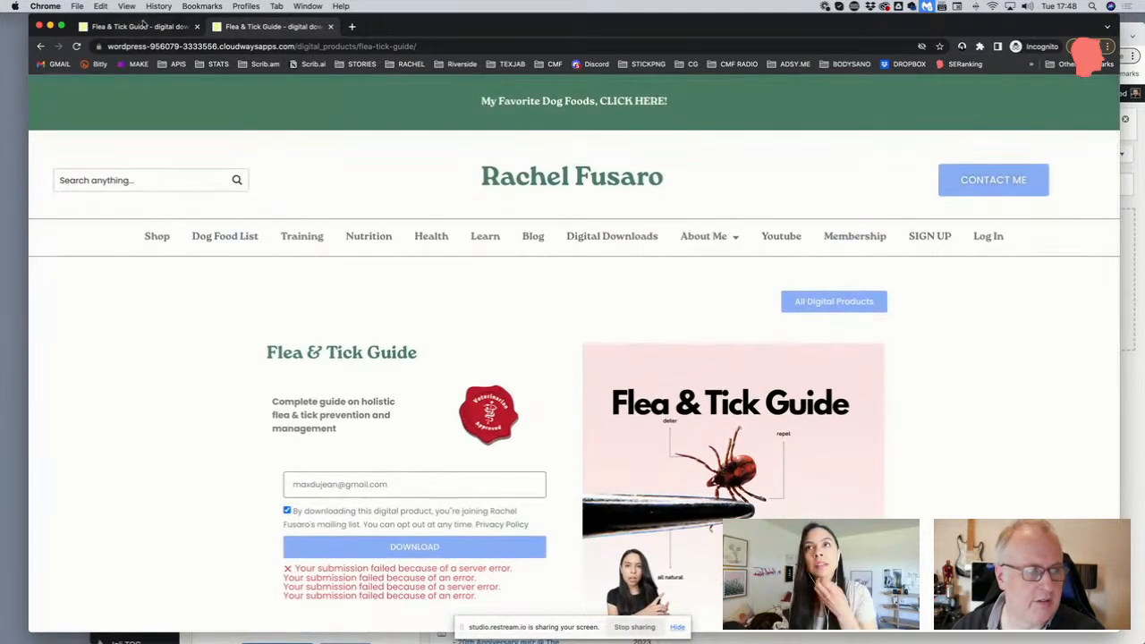
pyautogui.moveTo(397, 26); pyautogui.dragTo(385, 93)
pyautogui.click(385, 36)
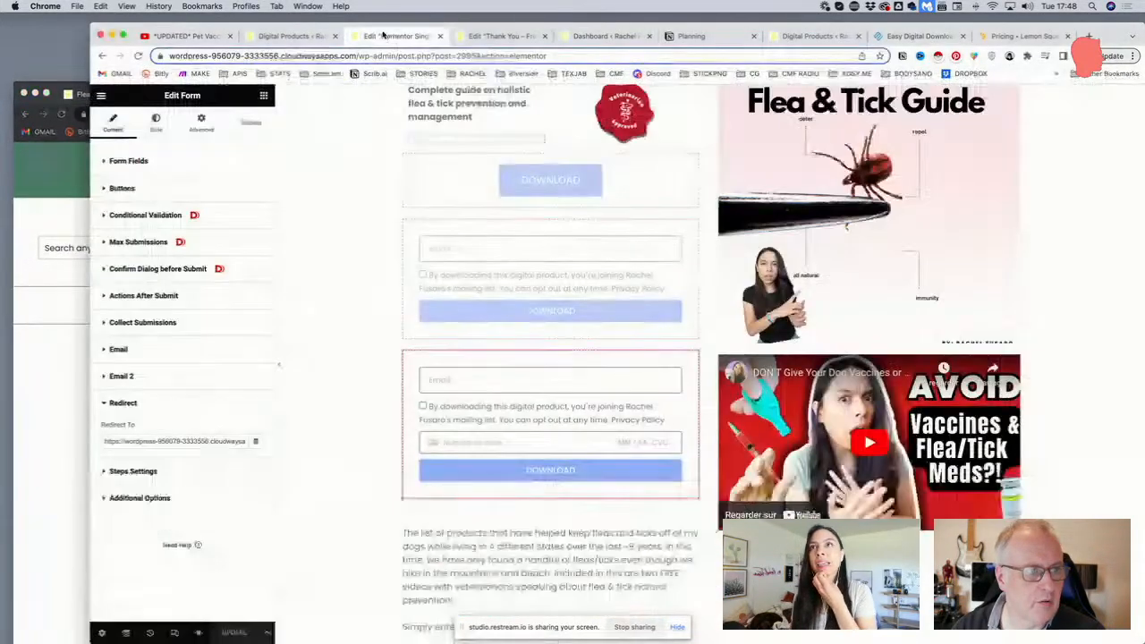
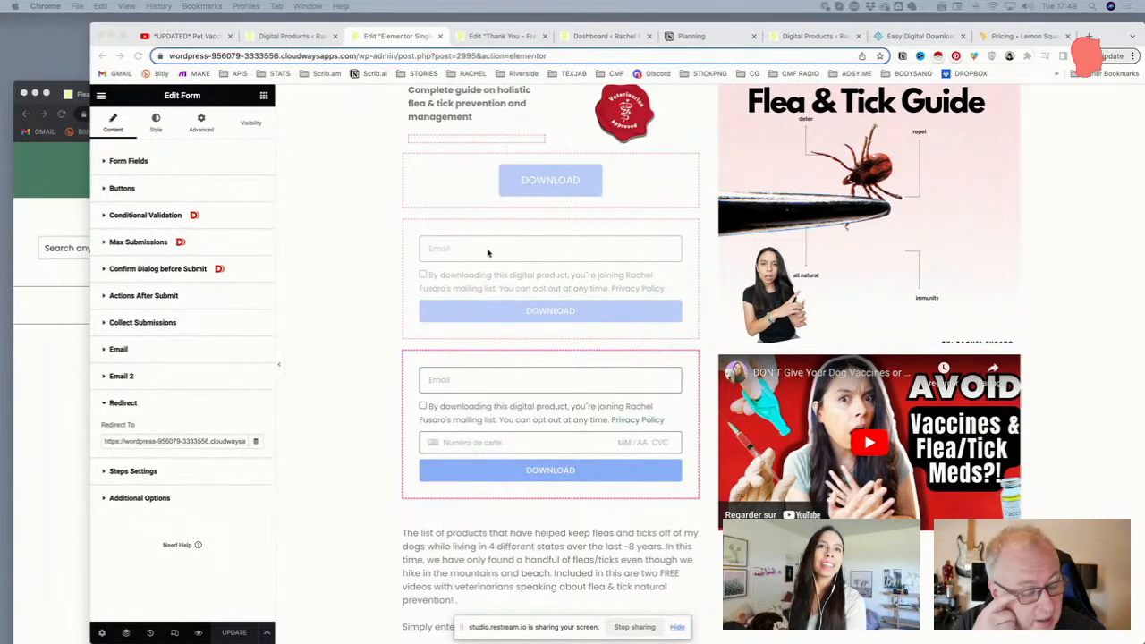
# Reload the Flea & Tick page, purge all cache with Breeze, then reload it again
pyautogui.click(74, 281)
pyautogui.click(380, 114)
pyautogui.press('Return')
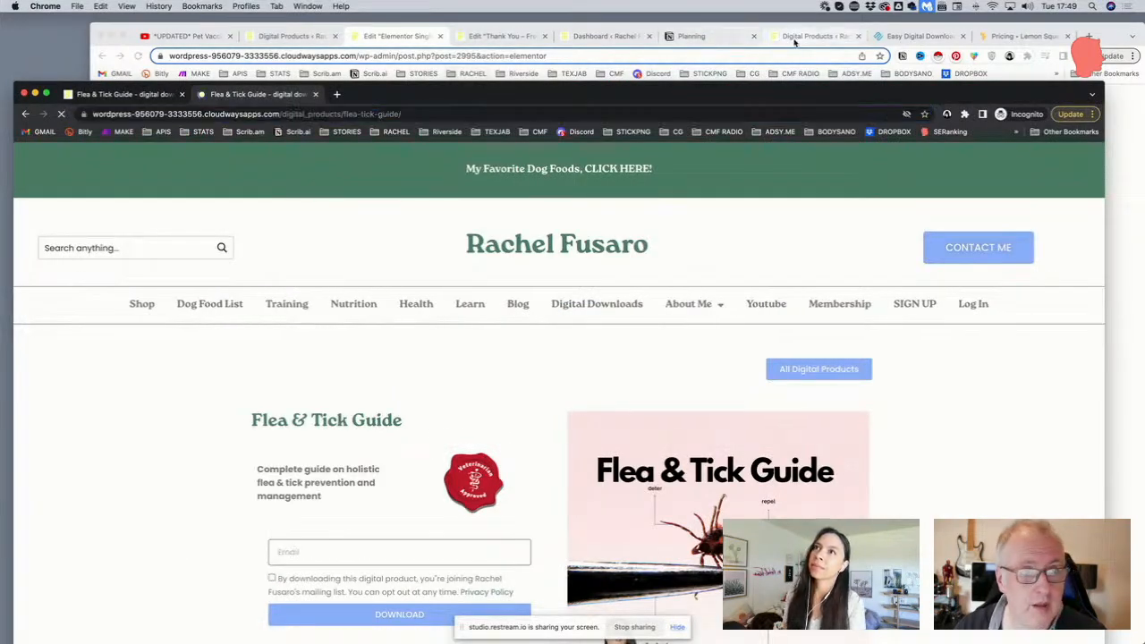
pyautogui.click(814, 35)
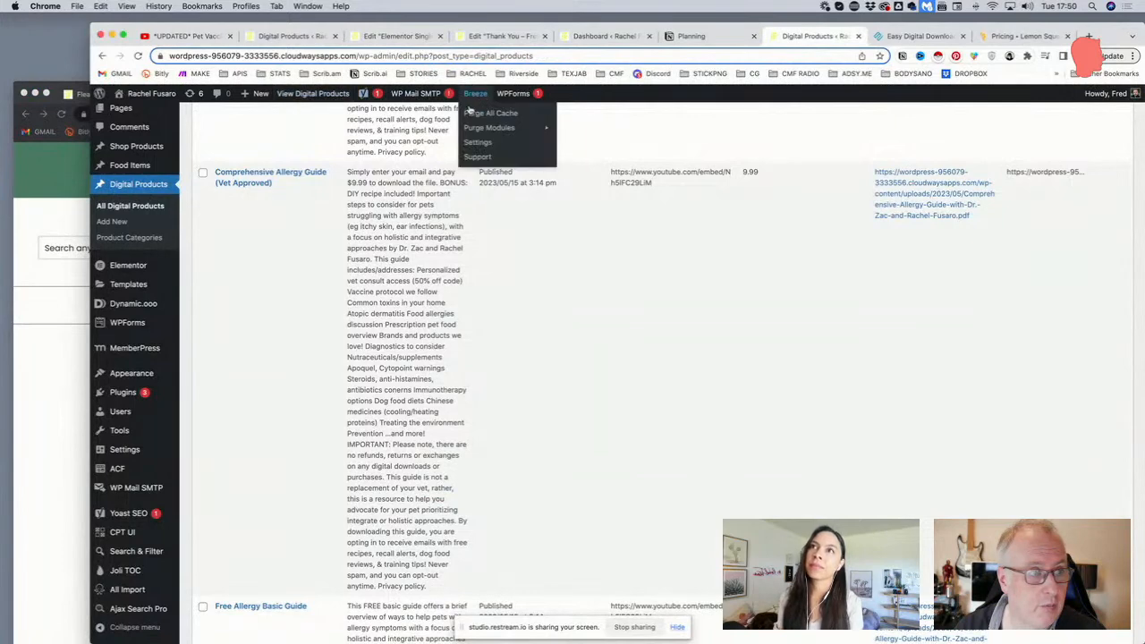
pyautogui.click(486, 112)
pyautogui.click(69, 256)
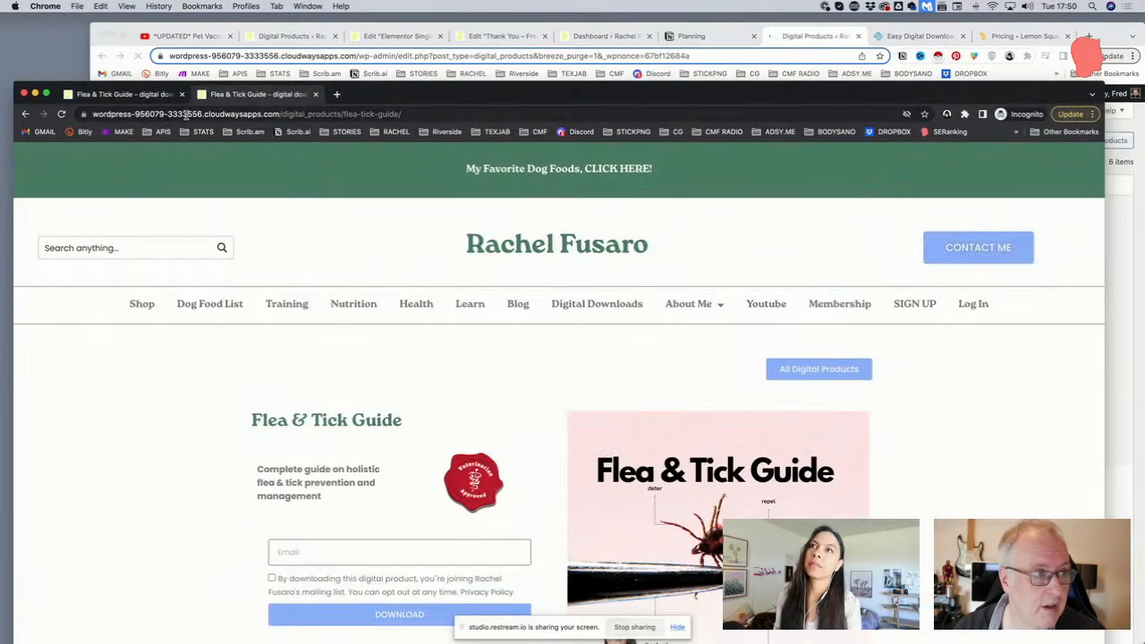
pyautogui.click(185, 114)
pyautogui.press('Return')
pyautogui.moveTo(396, 97); pyautogui.dragTo(394, 43)
# Submit the download form with the e-mail 'test' and the consent box ticked
pyautogui.click(354, 496)
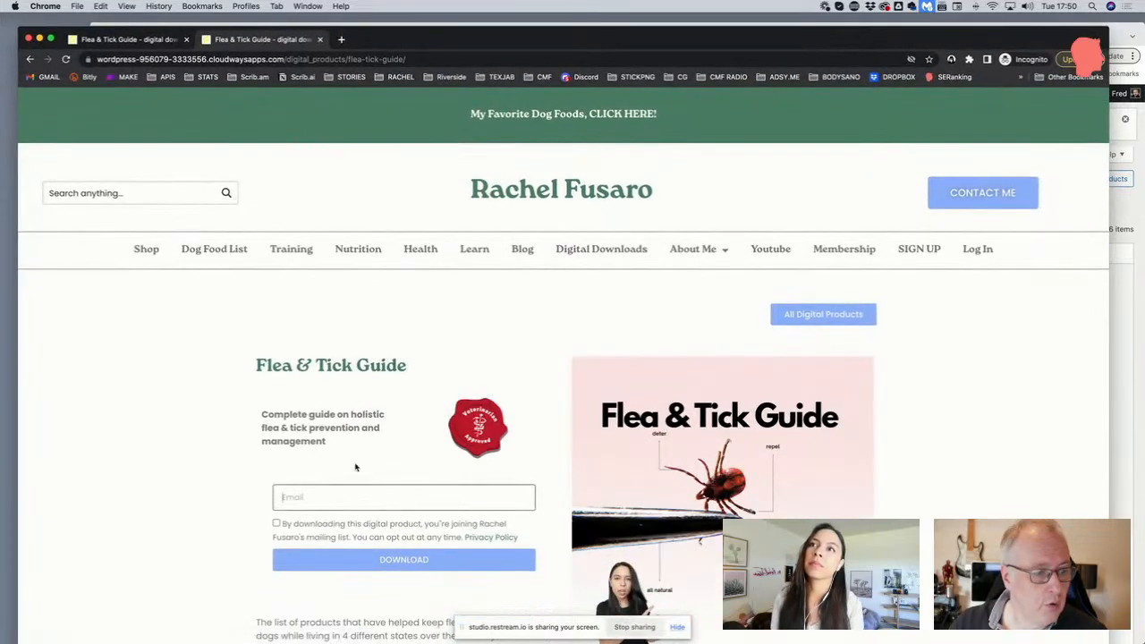
pyautogui.write('test@mail.com')
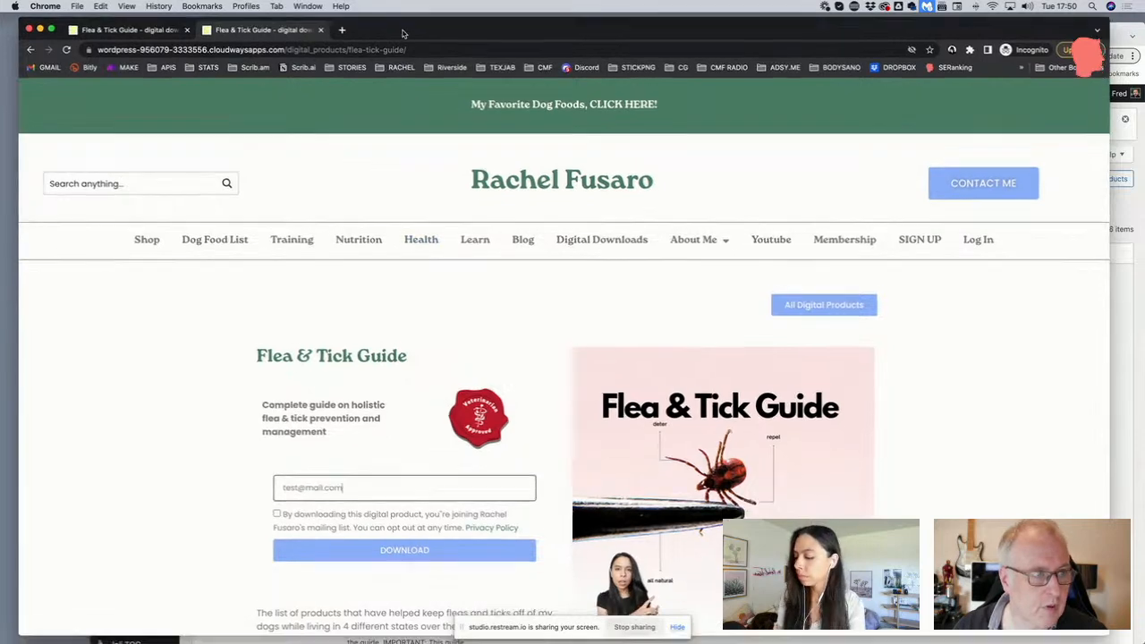
pyautogui.scroll(-3, 388, 340)
pyautogui.click(278, 375)
pyautogui.click(295, 411)
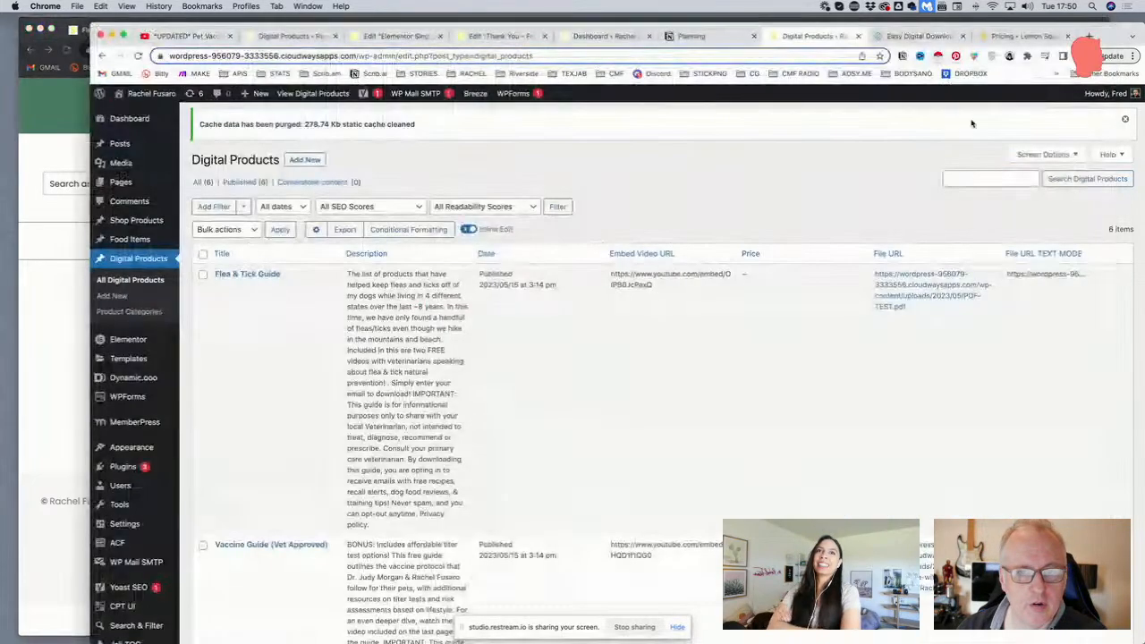
pyautogui.click(1137, 150)
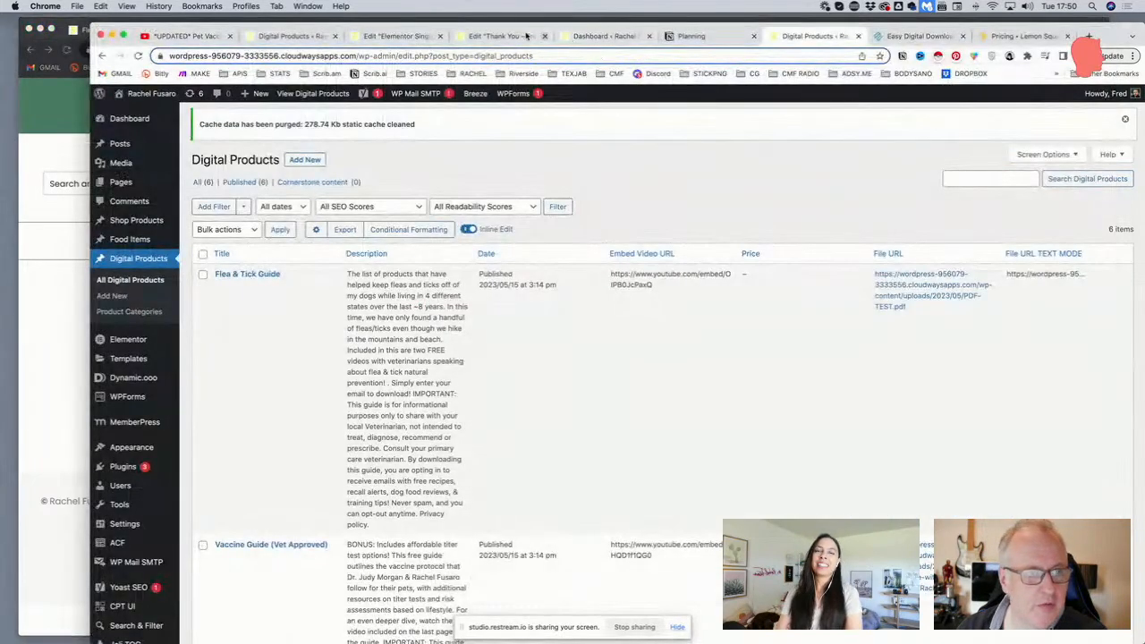
pyautogui.click(495, 35)
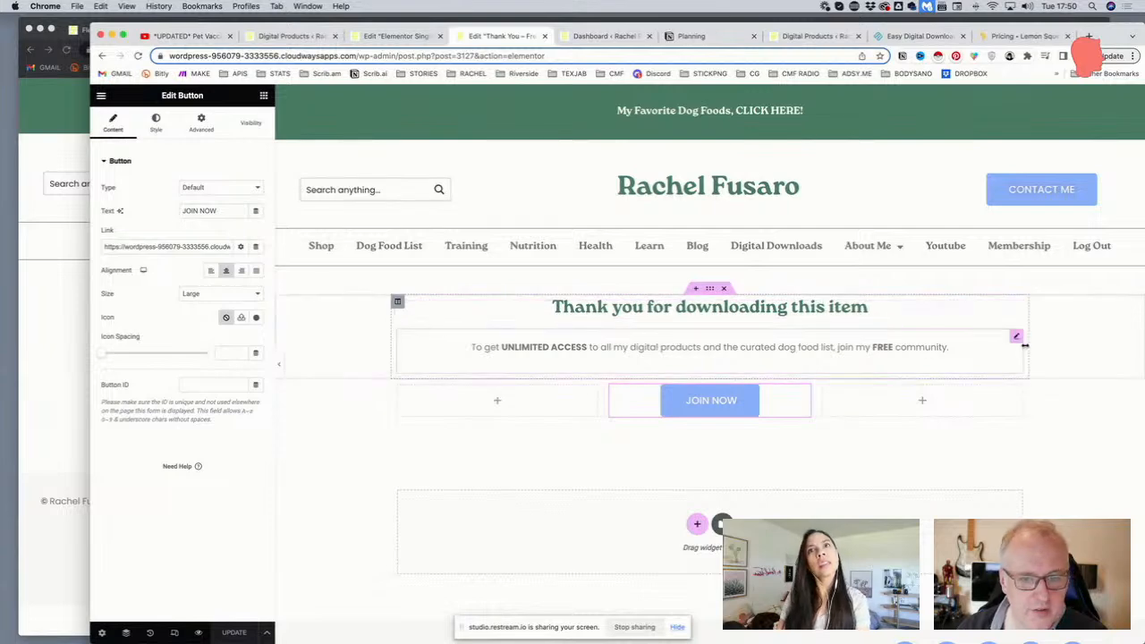
# Duplicate the paragraph and change it to 'You will receive an email with the download link within 24 hours. Be sure to check your spam.'
pyautogui.rightClick(1017, 340)
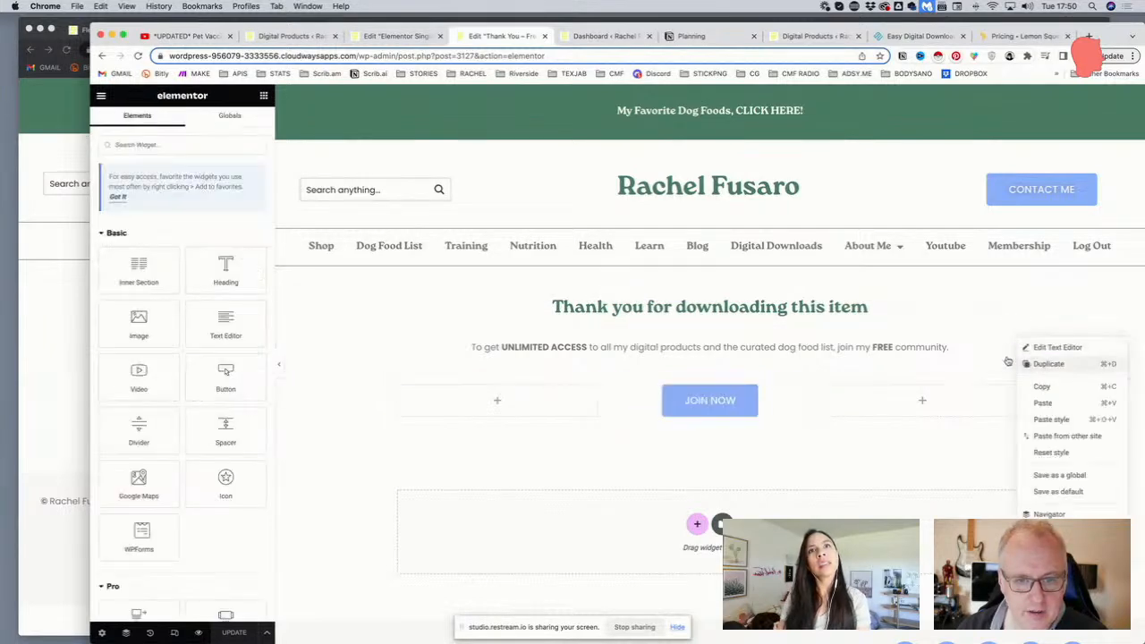
pyautogui.click(1046, 364)
pyautogui.moveTo(168, 303); pyautogui.dragTo(93, 241)
pyautogui.write('You will r')
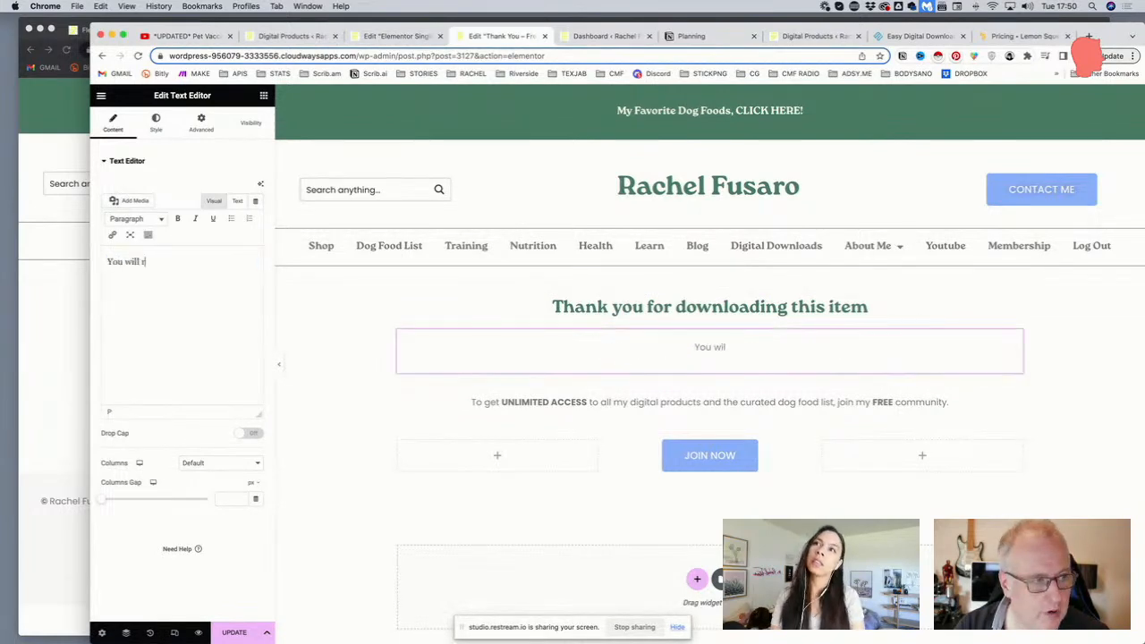
pyautogui.write('eceive an email')
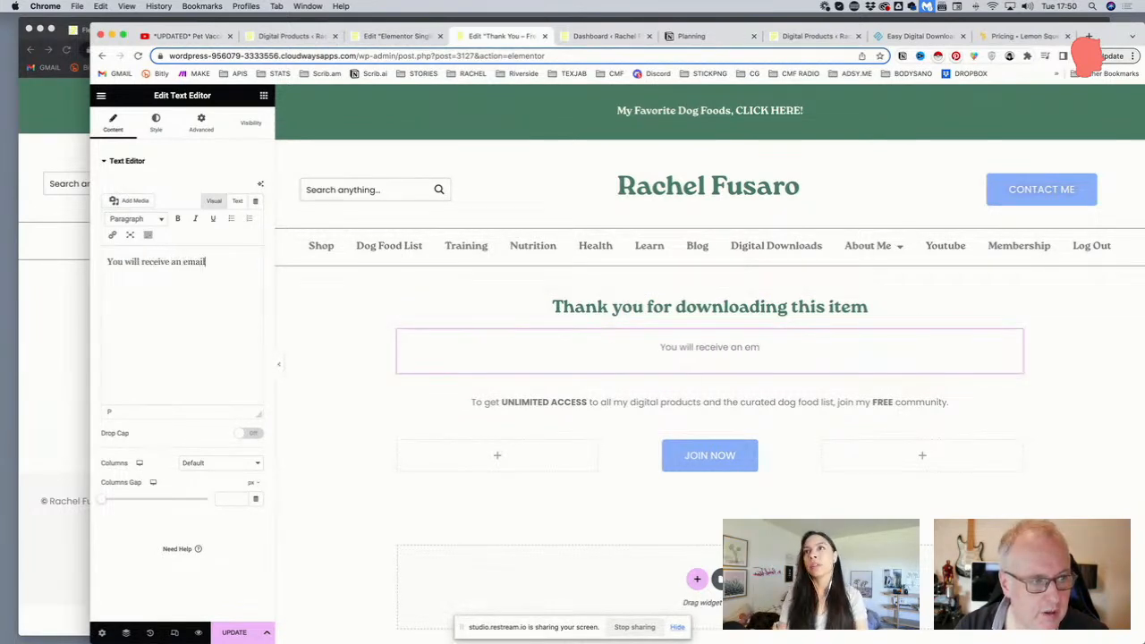
pyautogui.write(' with the downlo')
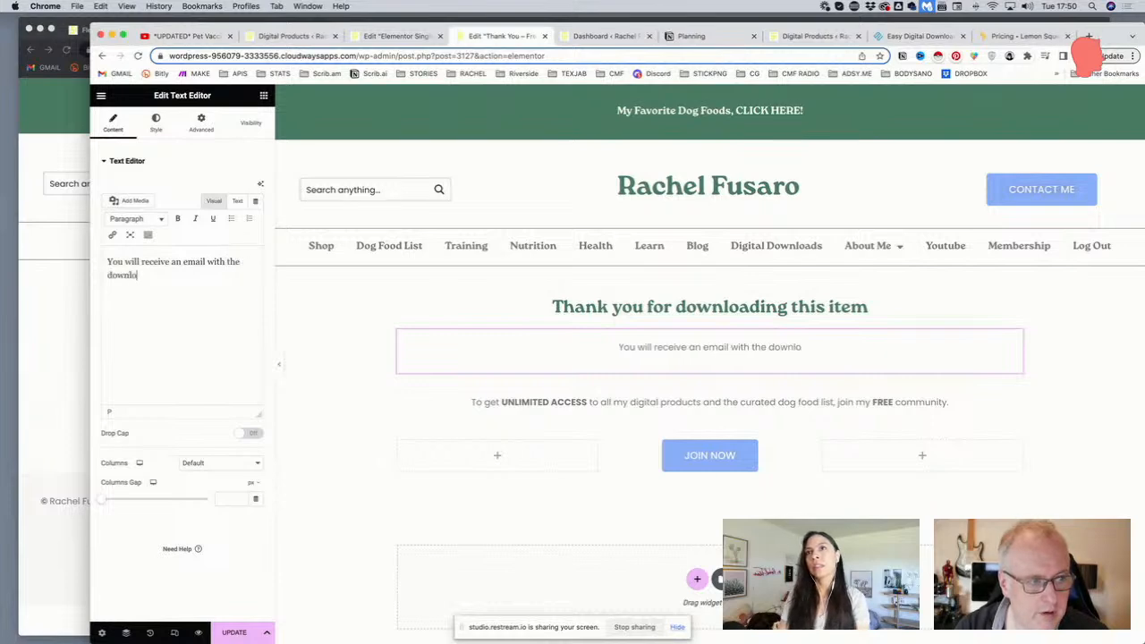
pyautogui.write('ad link.')
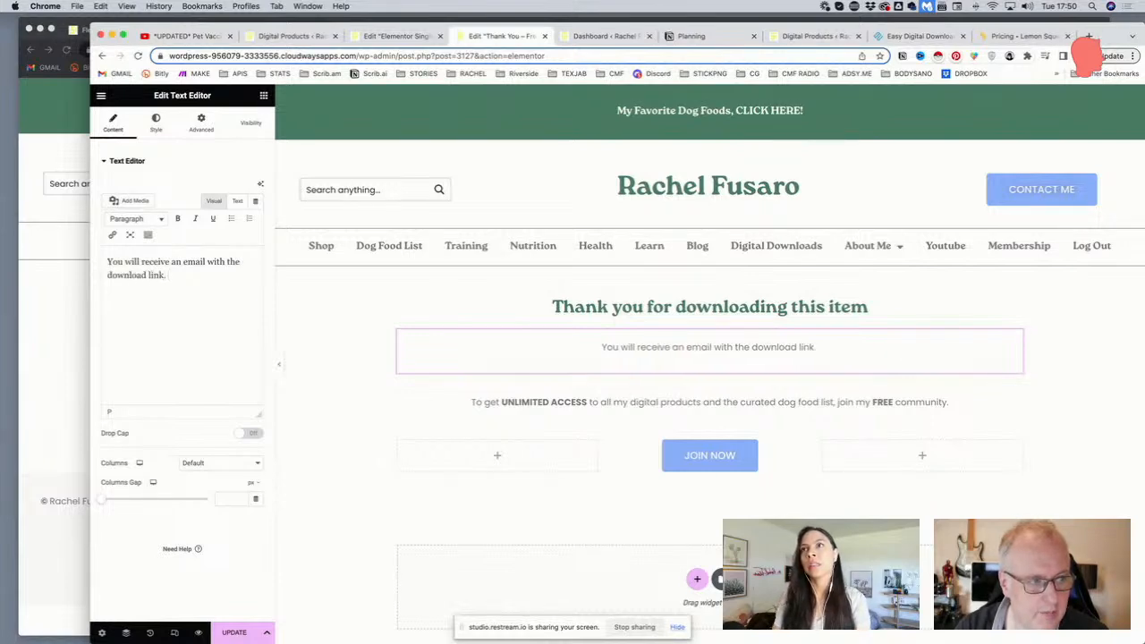
pyautogui.press('BackSpace')
pyautogui.write('within 24 hours. be')
pyautogui.press('BackSpace')
pyautogui.press('BackSpace')
pyautogui.write('Be sure to check your spam.')
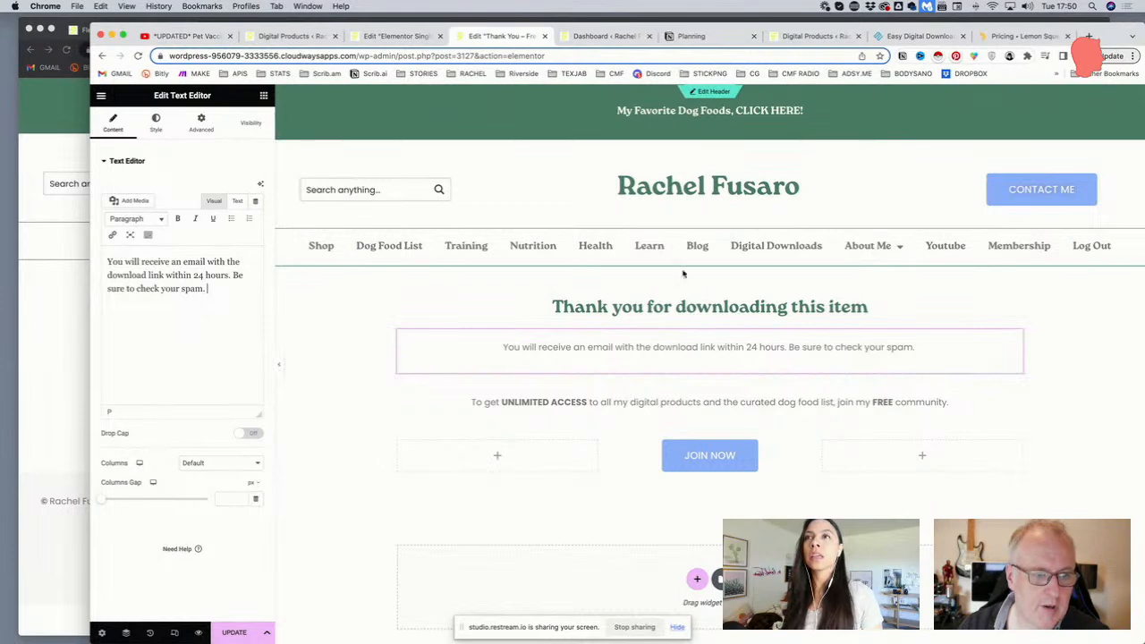
pyautogui.click(759, 307)
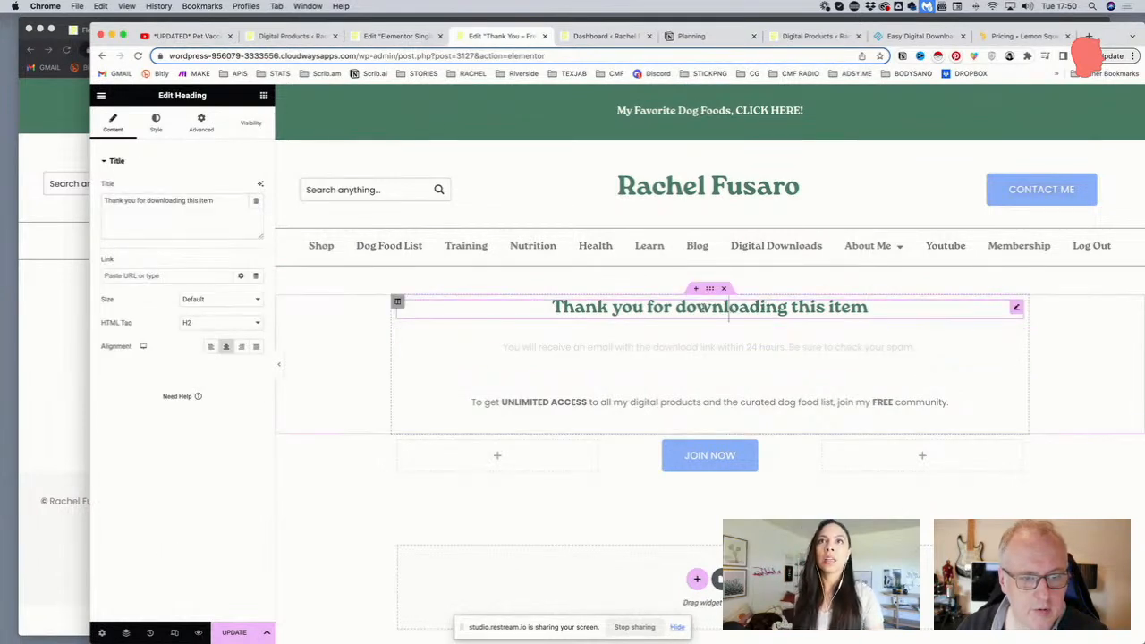
# Cut the heading down to 'Thank you' and update the page
pyautogui.moveTo(676, 307); pyautogui.dragTo(872, 307)
pyautogui.press('BackSpace')
pyautogui.press('BackSpace')
pyautogui.press('BackSpace')
pyautogui.press('BackSpace')
pyautogui.press('BackSpace')
pyautogui.press('BackSpace')
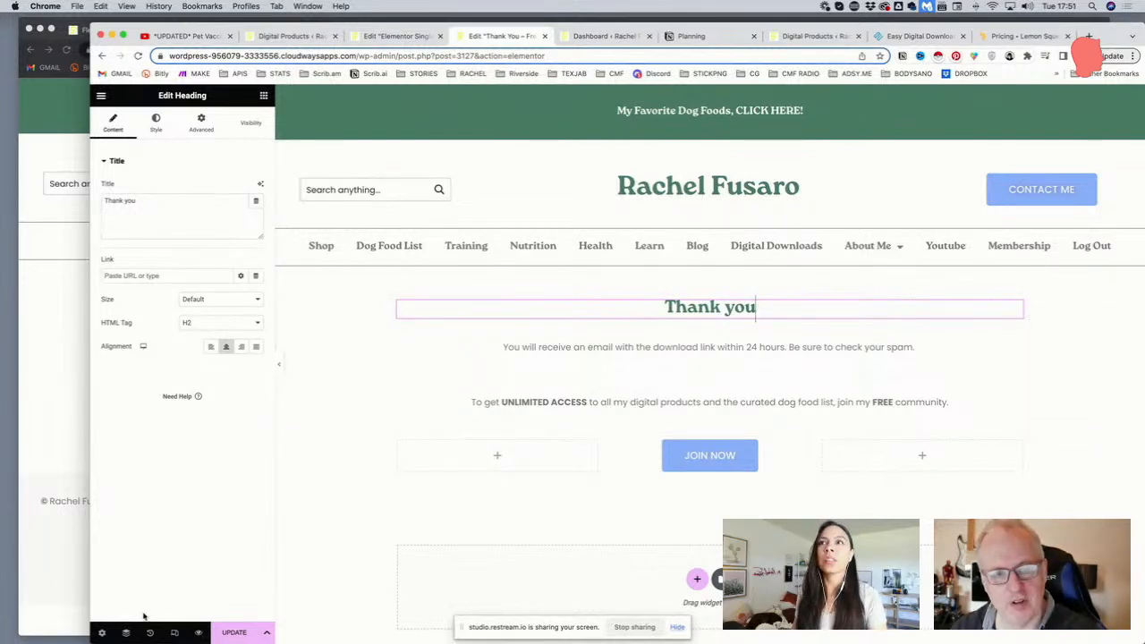
pyautogui.click(231, 633)
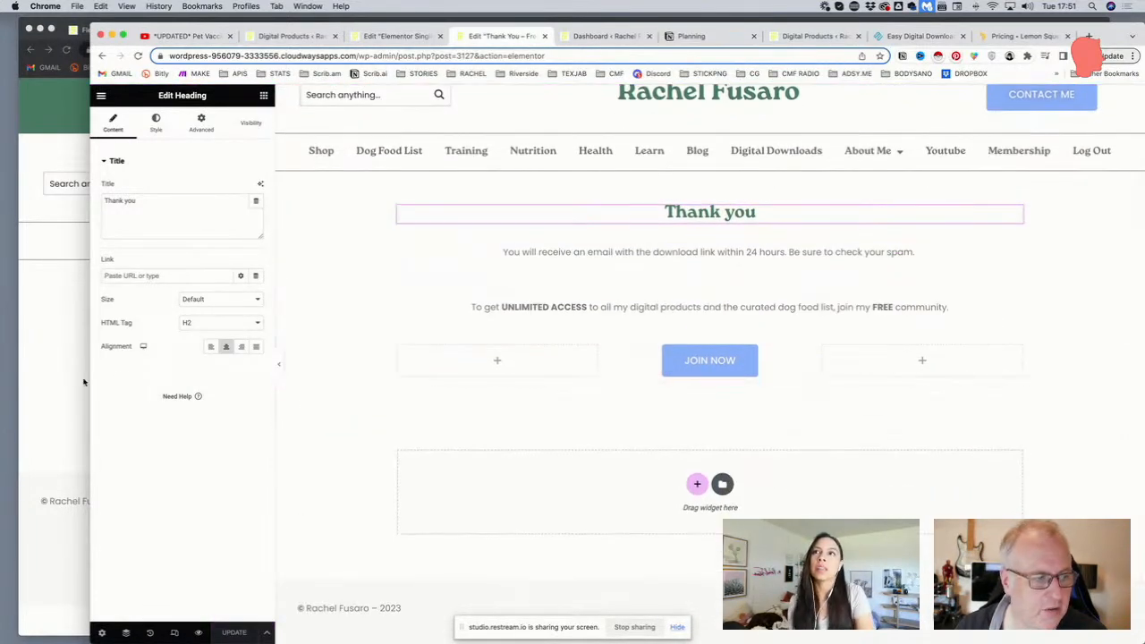
# Reload the live thank-you page to check the changes
pyautogui.click(81, 382)
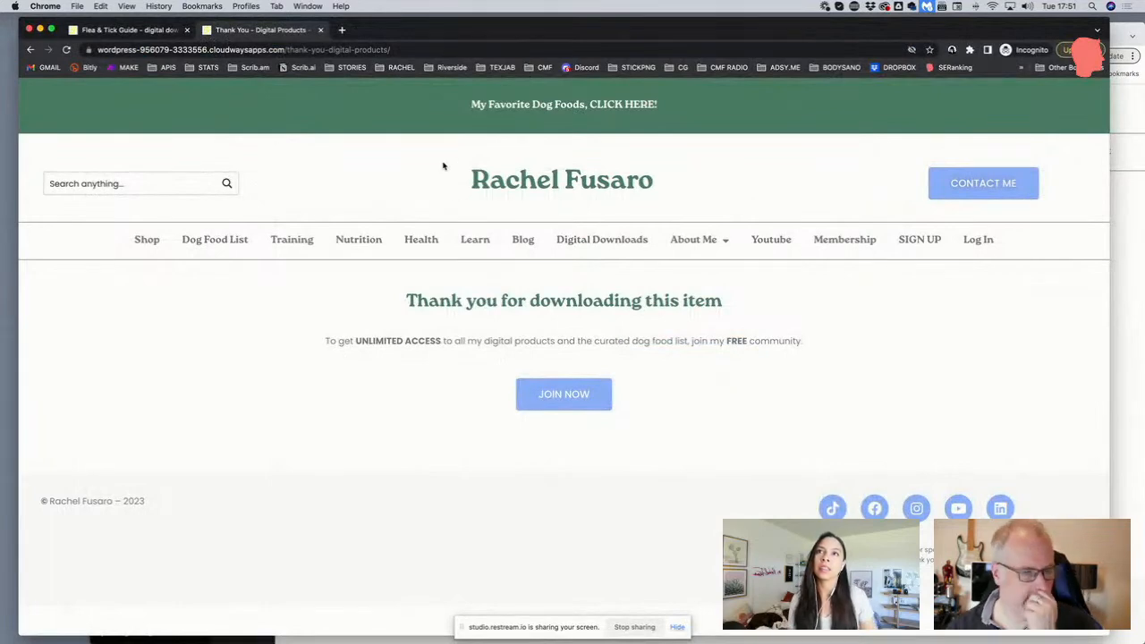
pyautogui.click(429, 48)
pyautogui.press('Return')
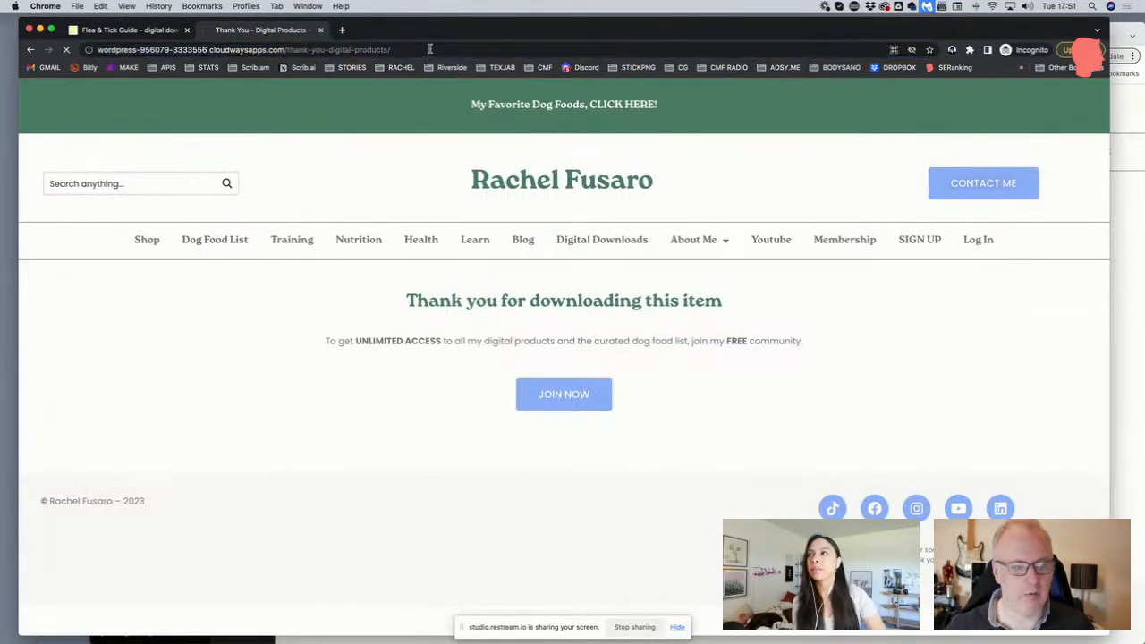
pyautogui.click(429, 49)
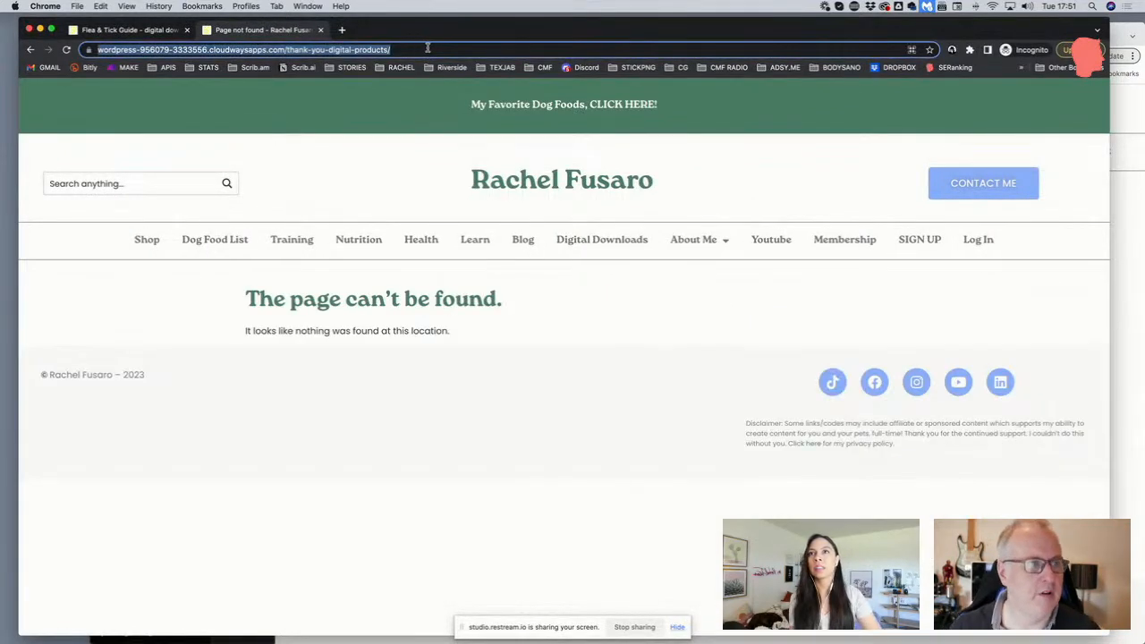
pyautogui.click(1124, 312)
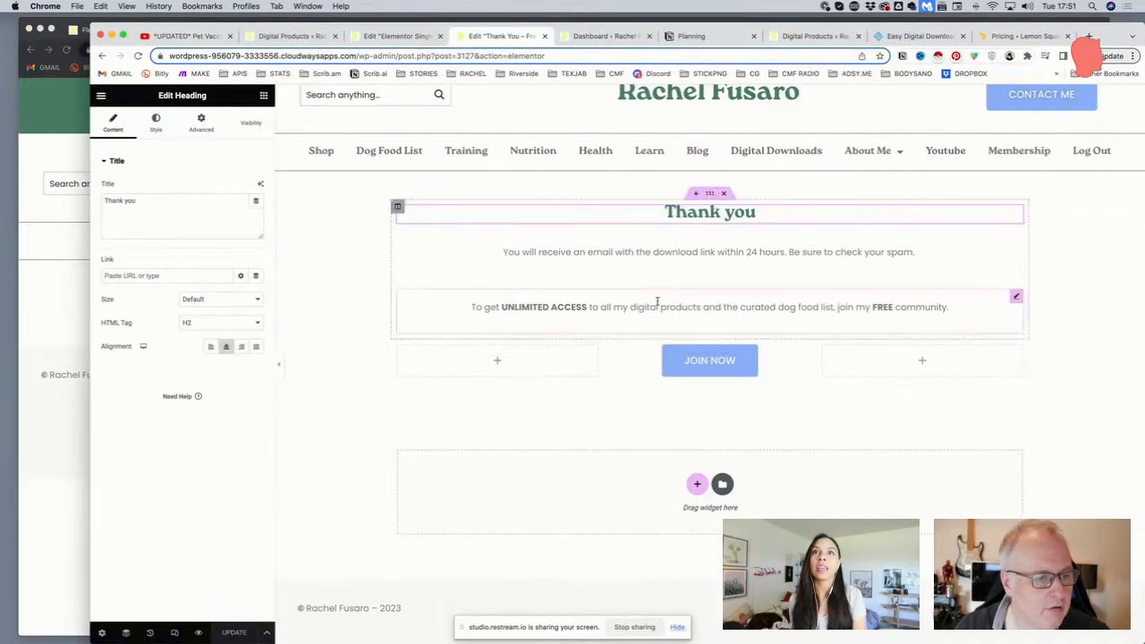
# View the published thank-you page from the Elementor menu
pyautogui.click(101, 96)
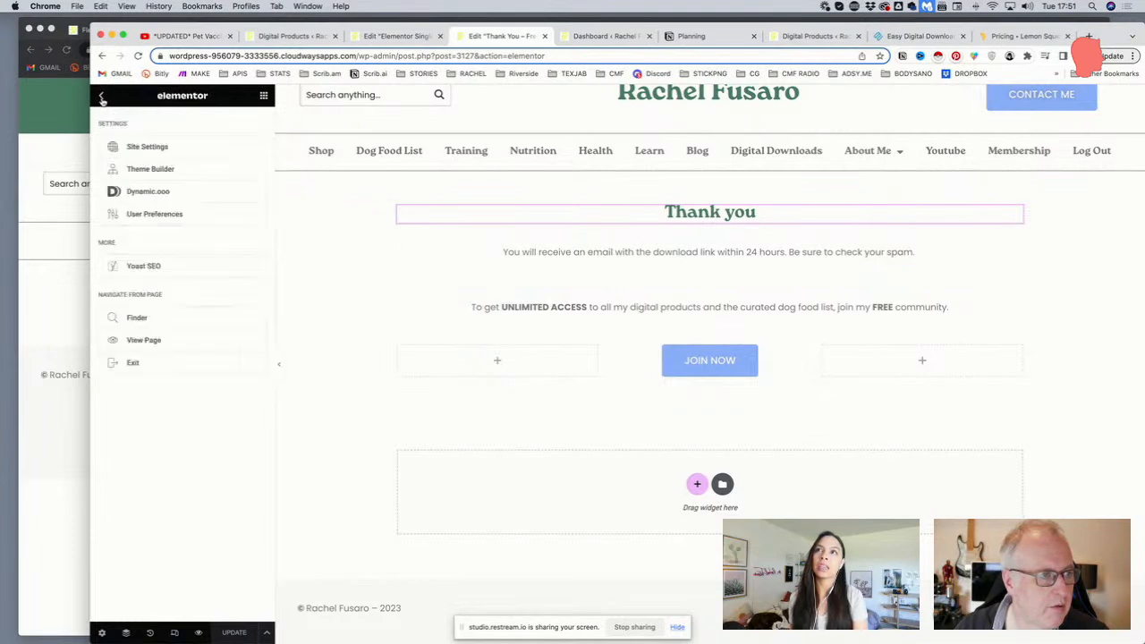
pyautogui.click(144, 341)
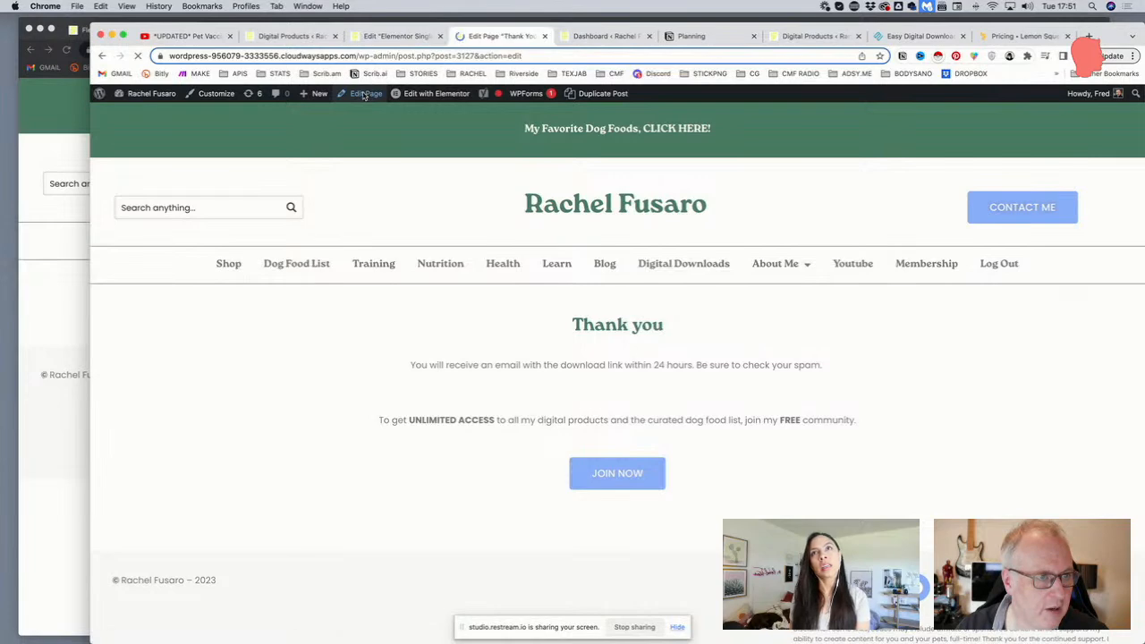
pyautogui.scroll(-6, 248, 412)
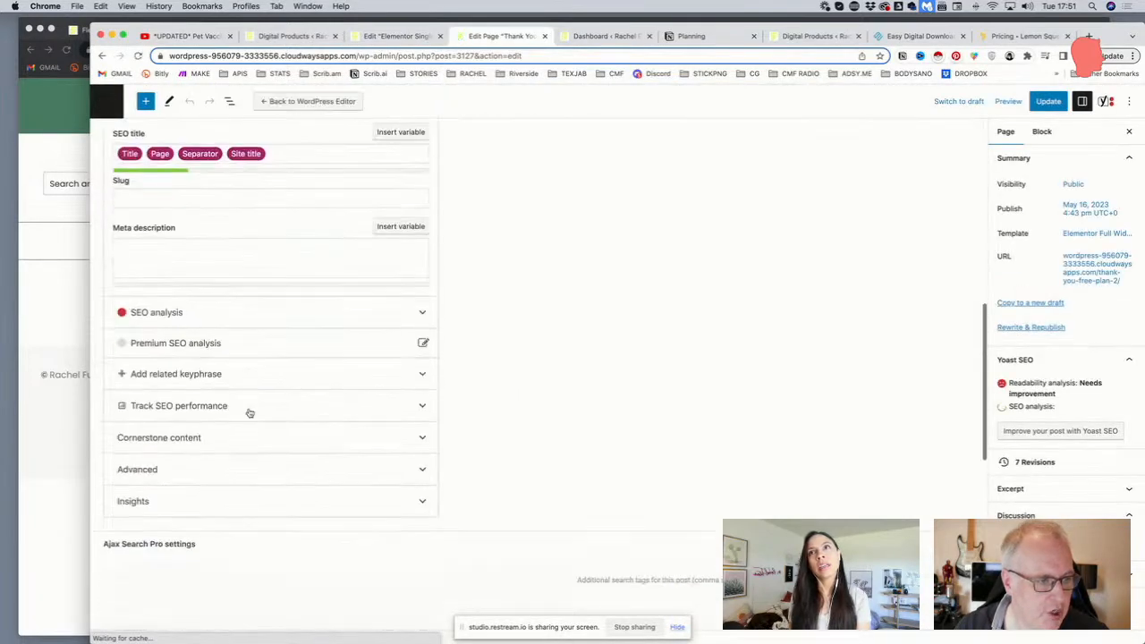
pyautogui.scroll(2, 173, 279)
pyautogui.scroll(1, 241, 254)
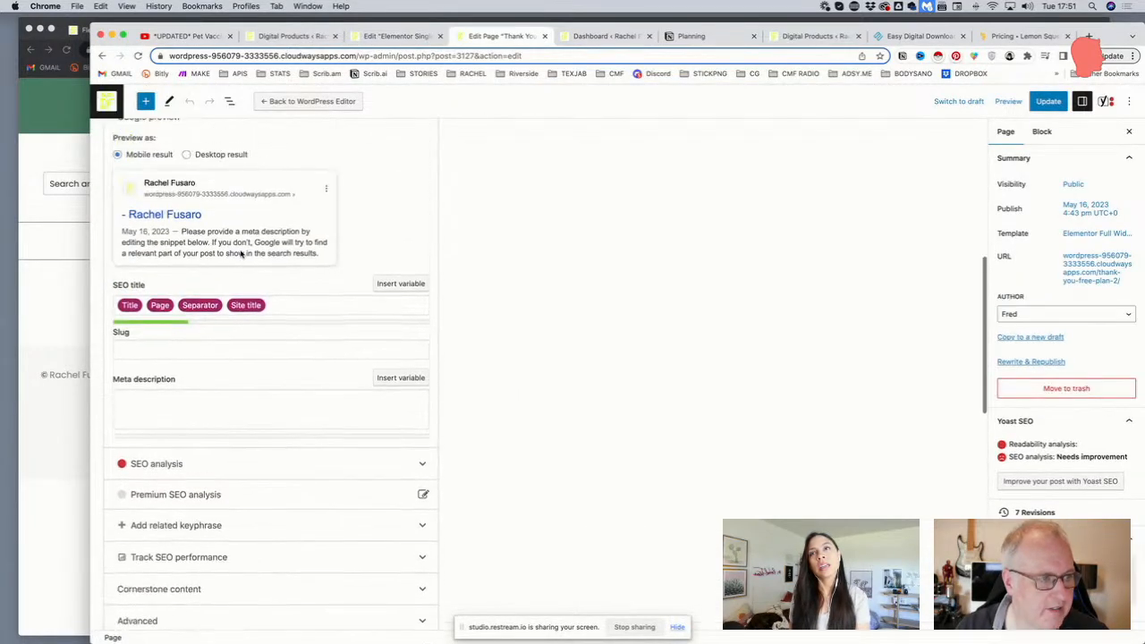
# Change the slug to thank-you-digital-products, update, and reload the live page
pyautogui.click(200, 357)
pyautogui.moveTo(157, 357); pyautogui.dragTo(253, 362)
pyautogui.write('digital-products')
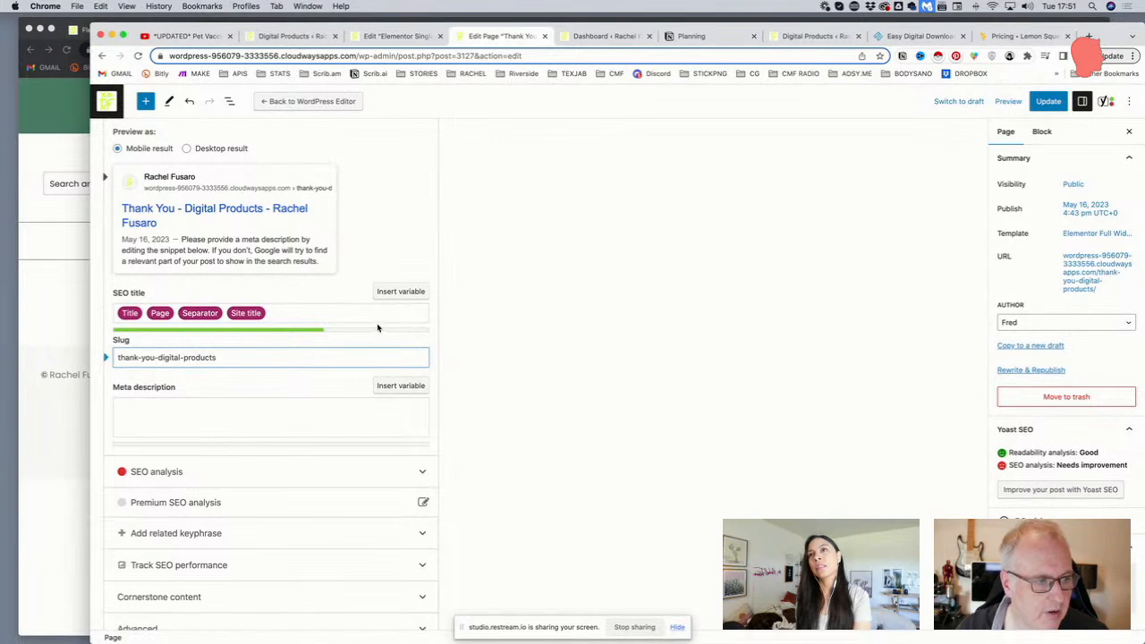
pyautogui.click(1051, 103)
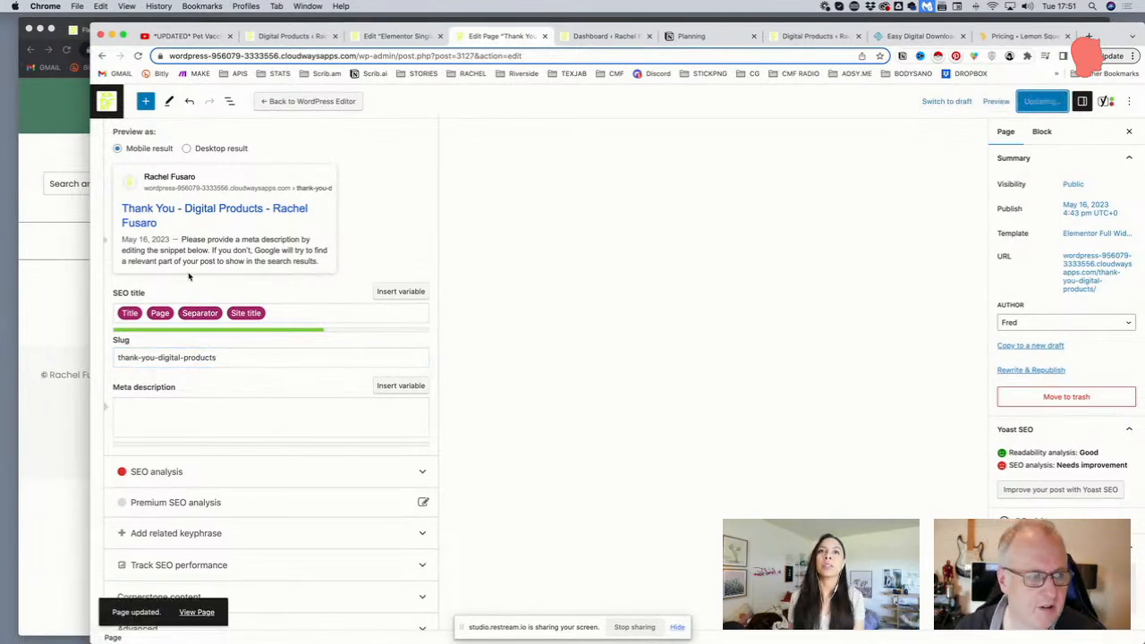
pyautogui.click(71, 298)
pyautogui.press('Return')
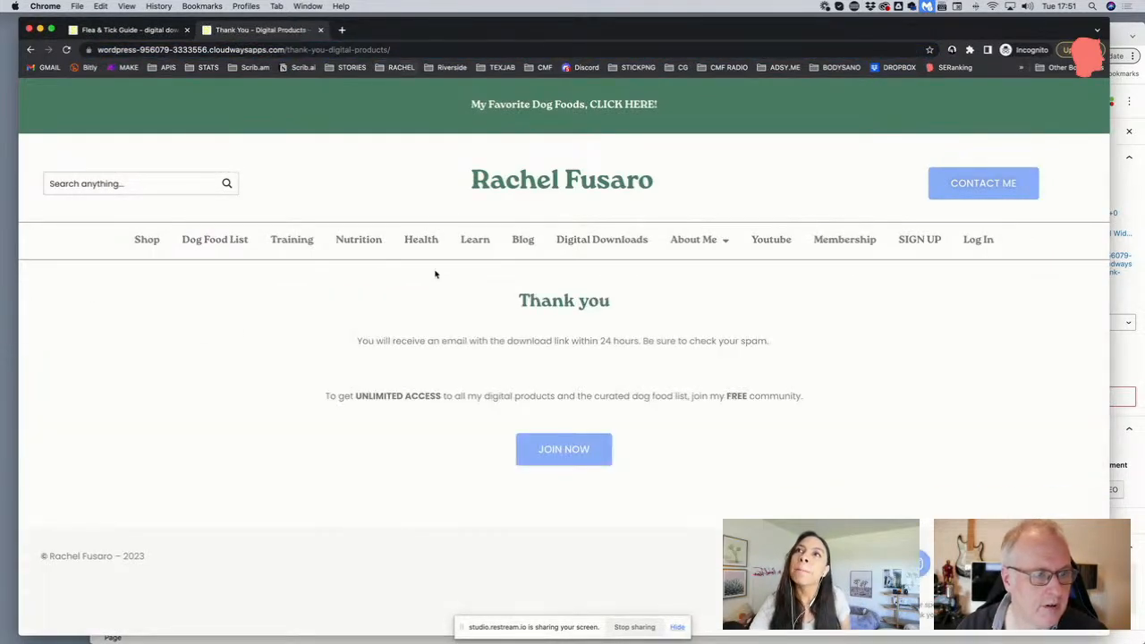
# Try the JOIN NOW sign-up form, then log in with the saved member credentials
pyautogui.click(560, 450)
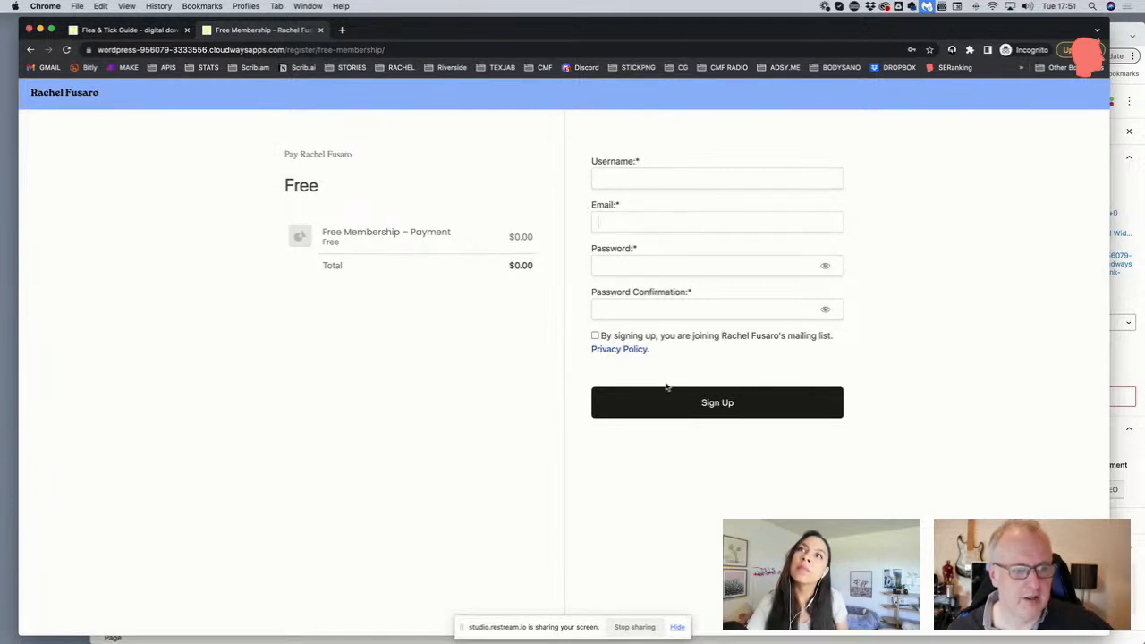
pyautogui.click(78, 93)
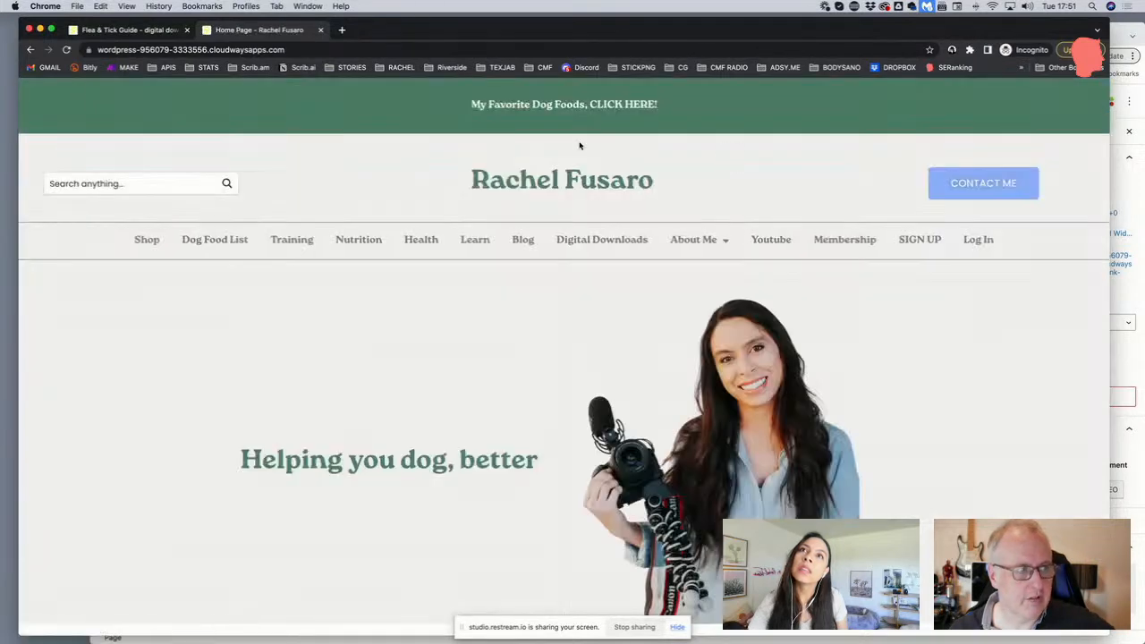
pyautogui.click(980, 242)
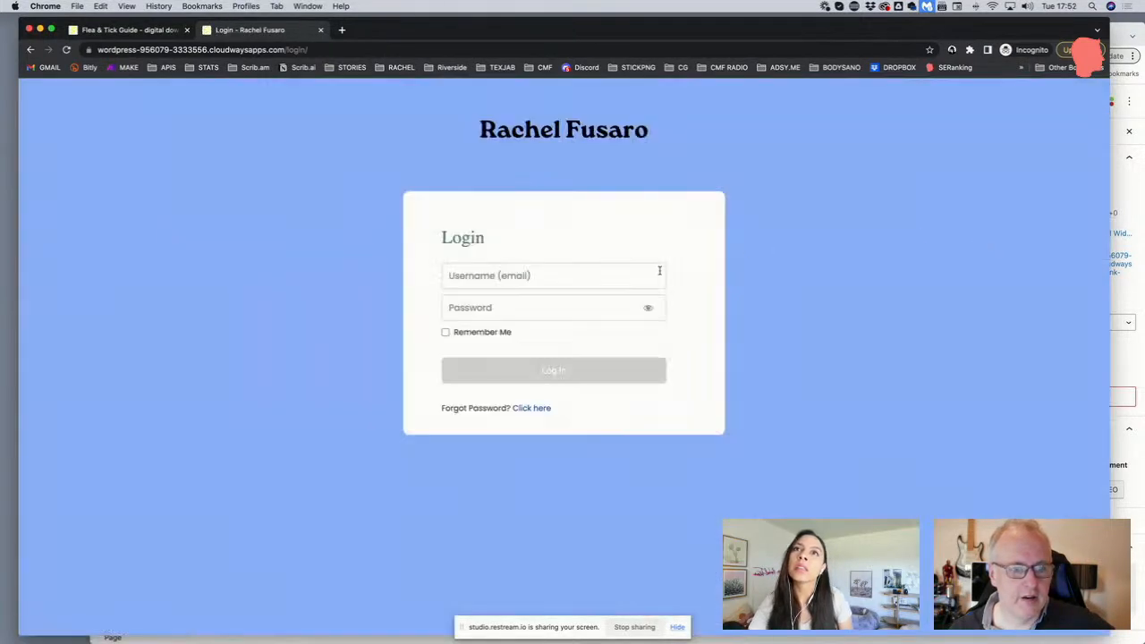
pyautogui.click(604, 280)
pyautogui.click(597, 302)
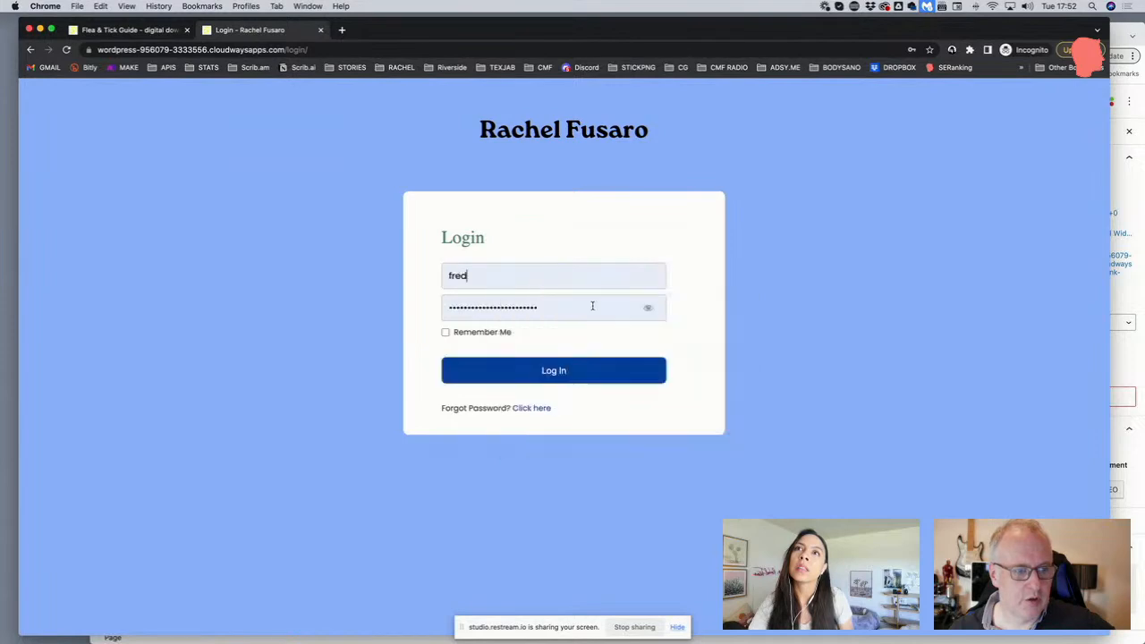
pyautogui.click(555, 372)
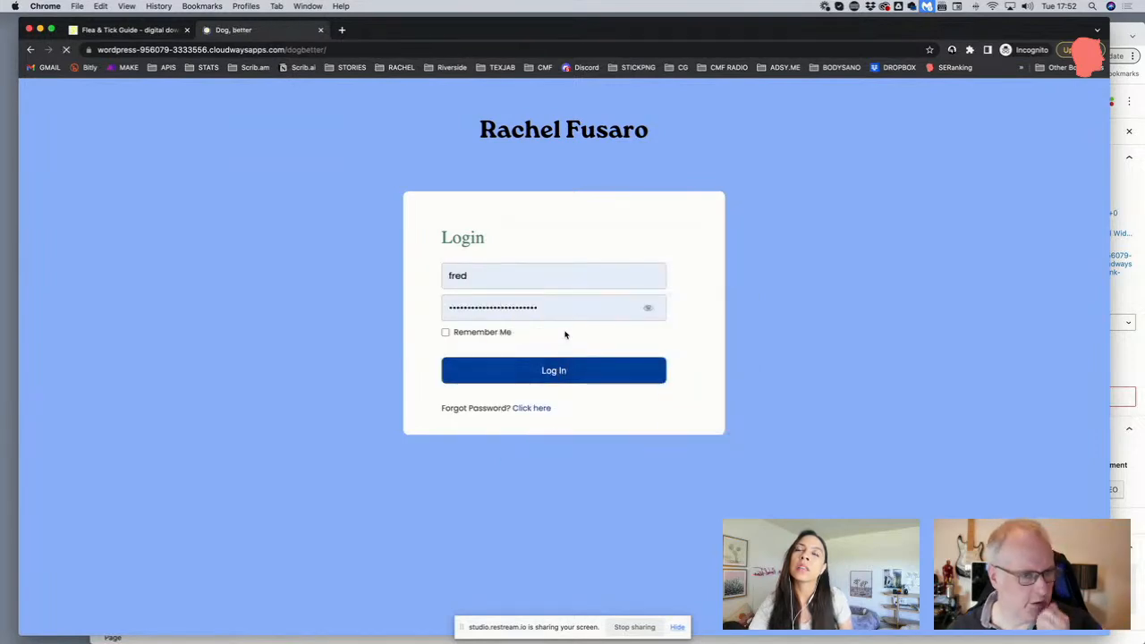
# Scroll through the member area and open the digital downloads page
pyautogui.scroll(-2, 565, 334)
pyautogui.scroll(1, 565, 335)
pyautogui.scroll(-3, 564, 335)
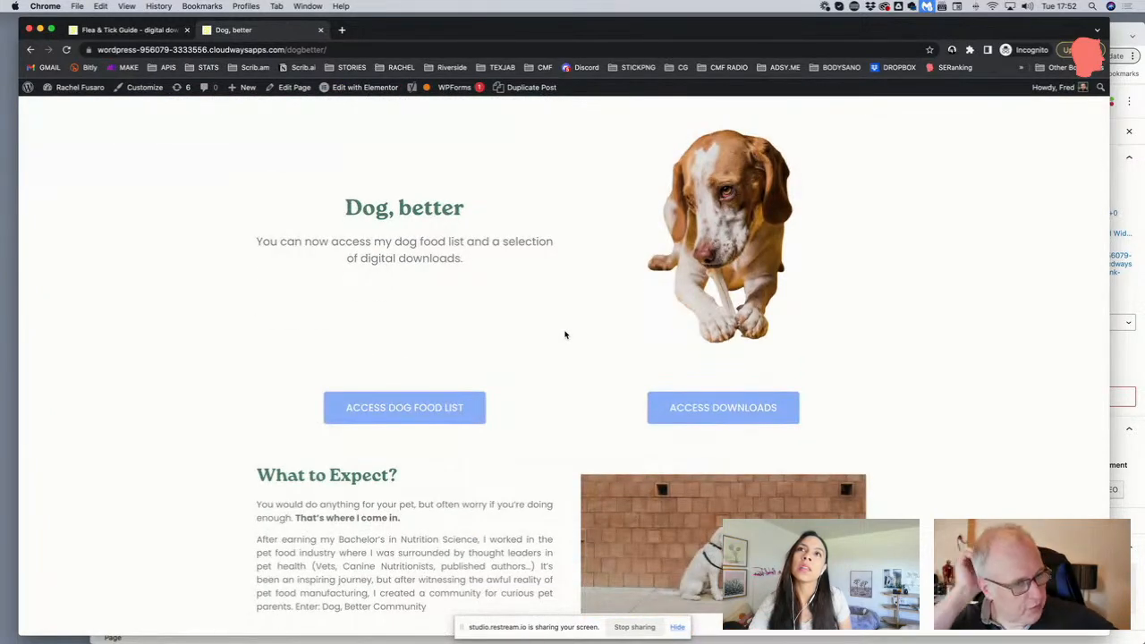
pyautogui.scroll(1, 564, 335)
pyautogui.scroll(-1, 466, 298)
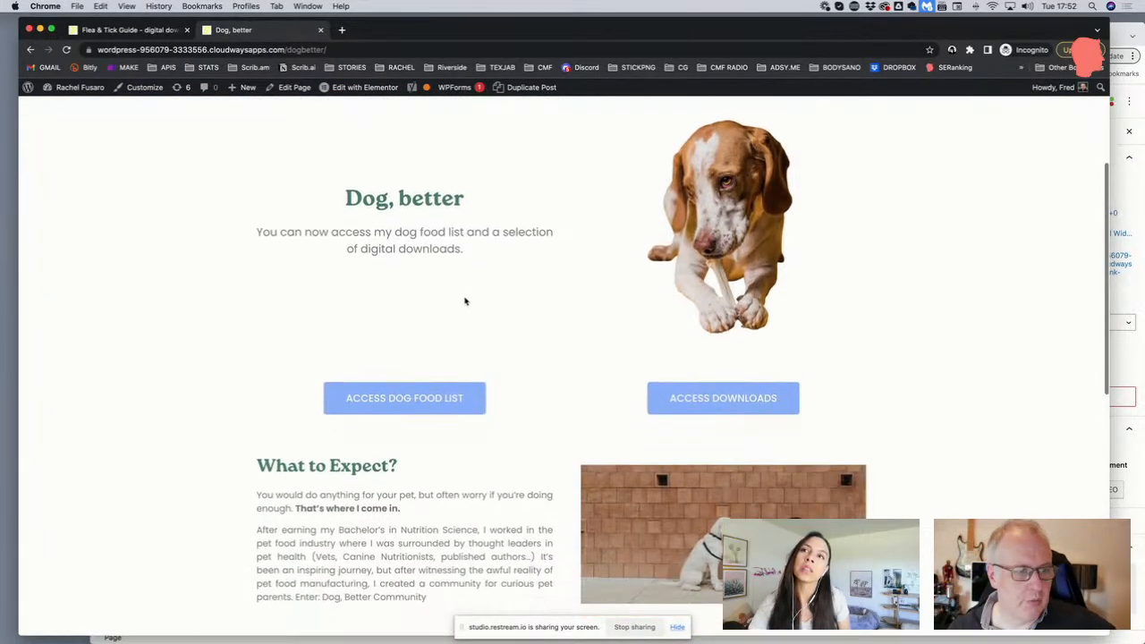
pyautogui.moveTo(470, 216); pyautogui.dragTo(433, 230)
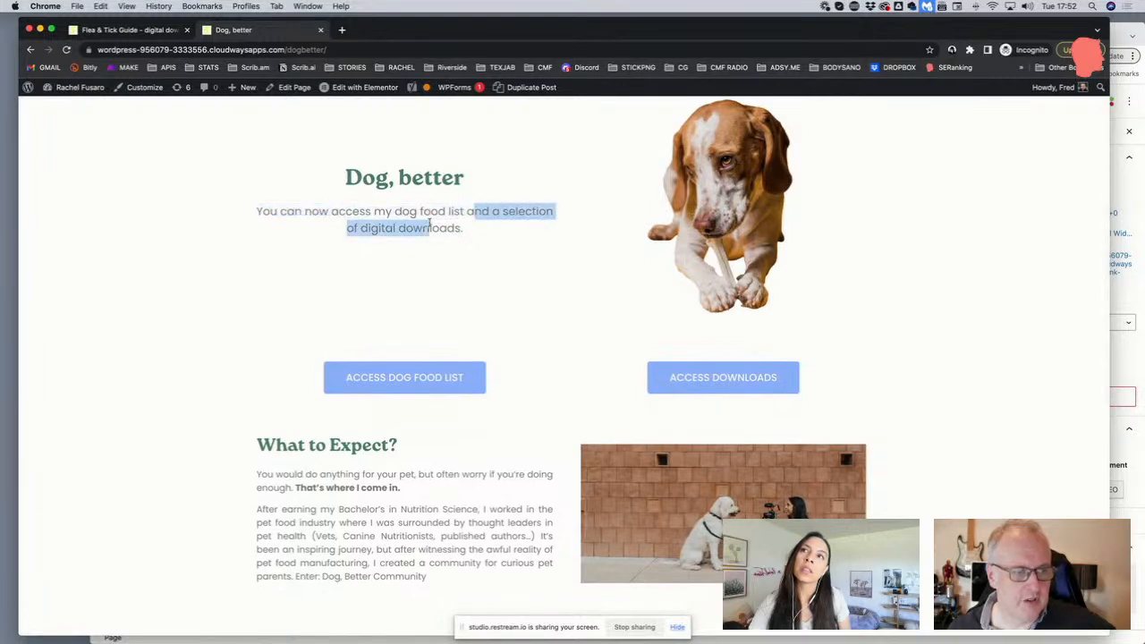
pyautogui.click(433, 230)
pyautogui.scroll(-1, 435, 230)
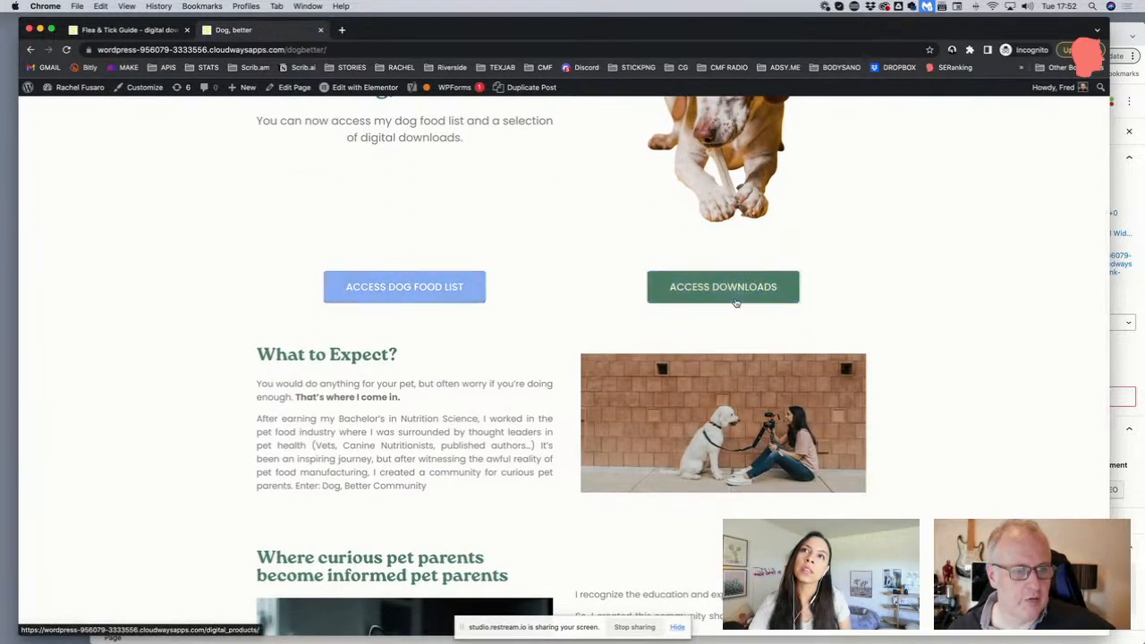
pyautogui.click(692, 289)
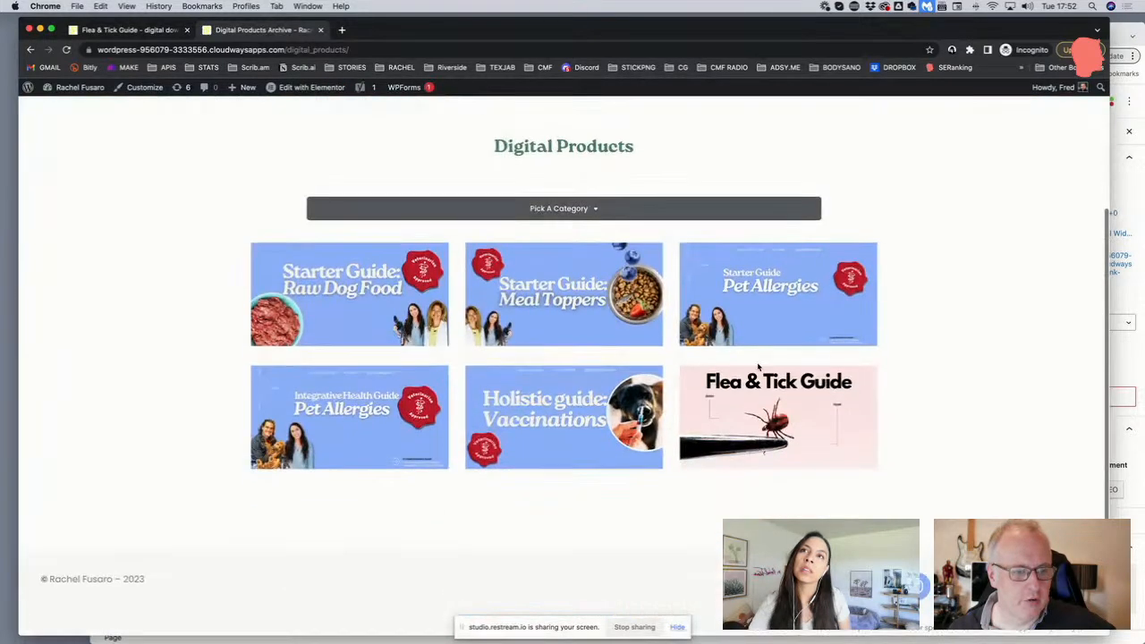
# Open the Flea & Tick Guide product page and scroll through it
pyautogui.click(753, 375)
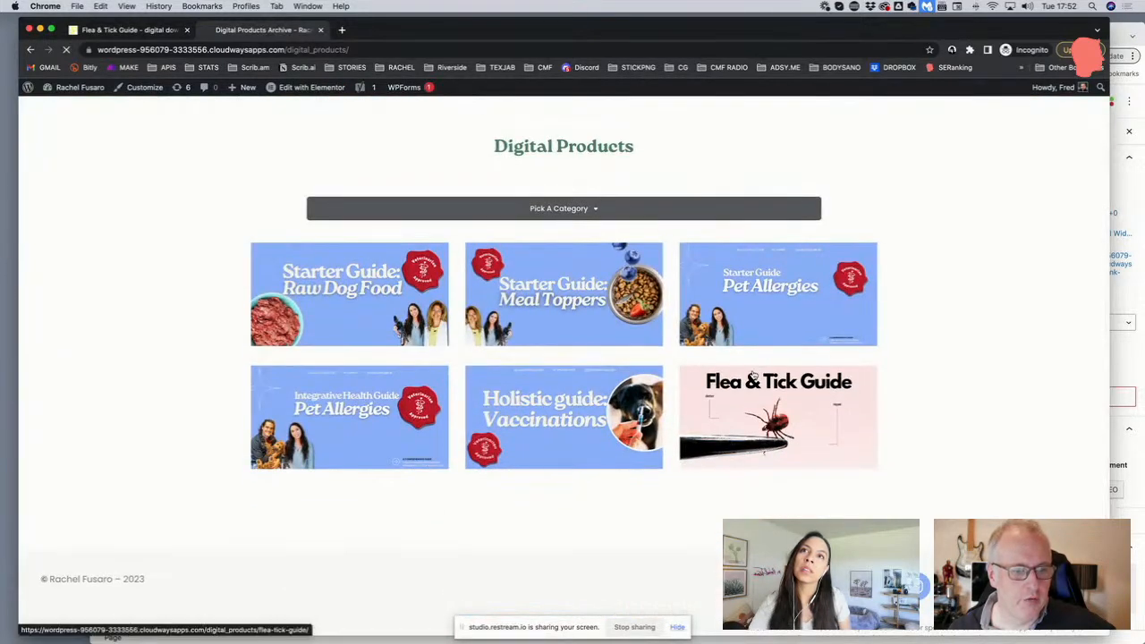
pyautogui.scroll(-2, 412, 336)
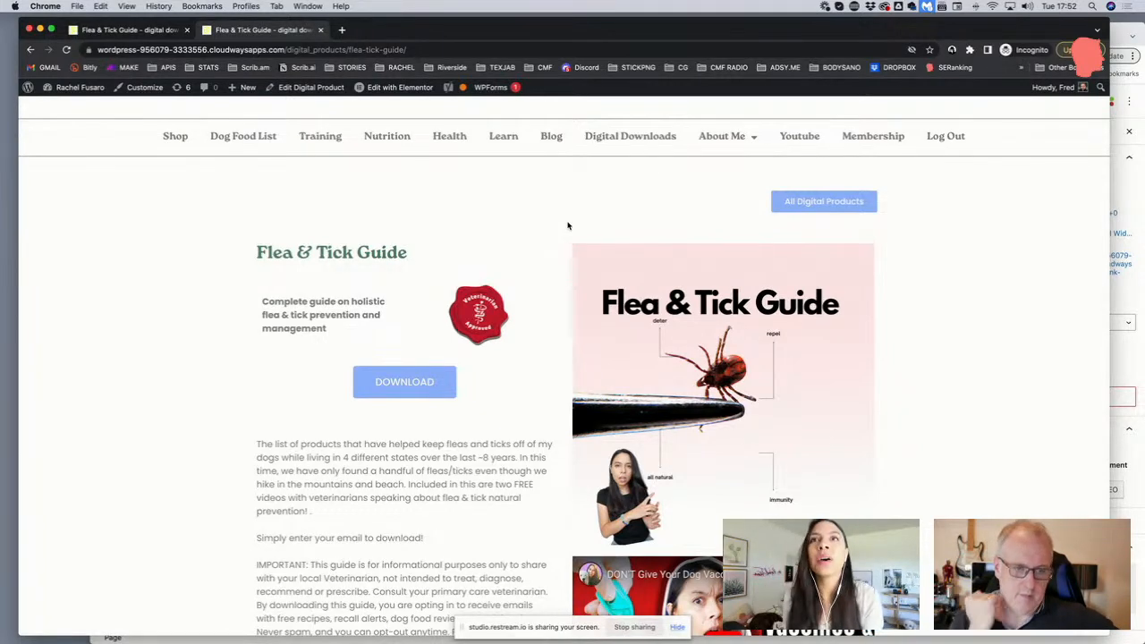
pyautogui.scroll(-1, 563, 214)
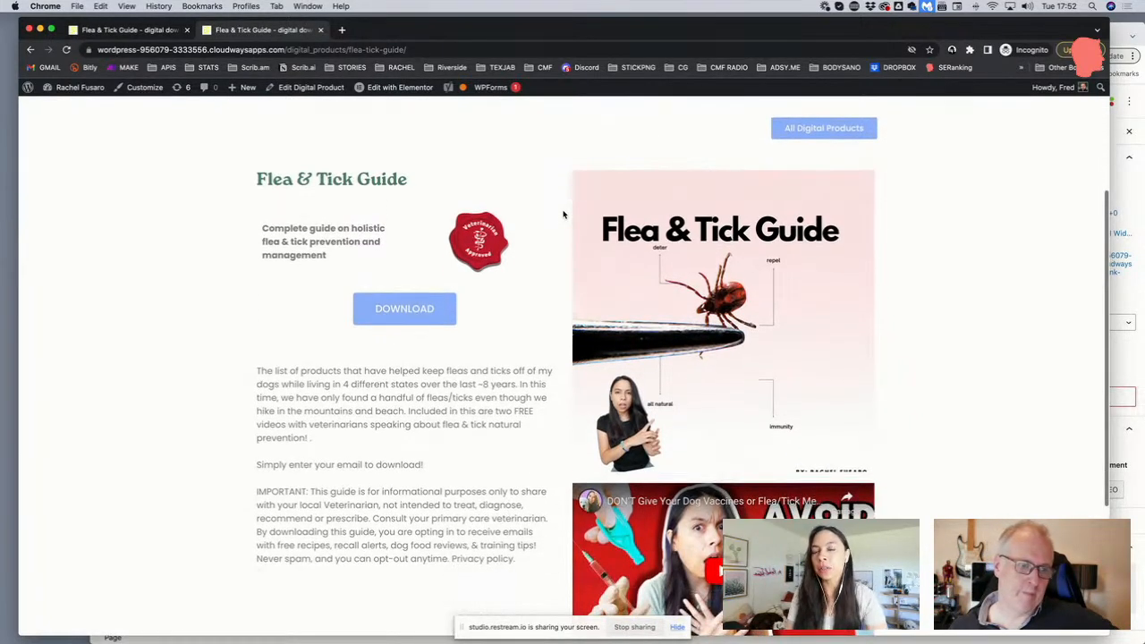
pyautogui.scroll(3, 563, 214)
pyautogui.scroll(-3, 564, 215)
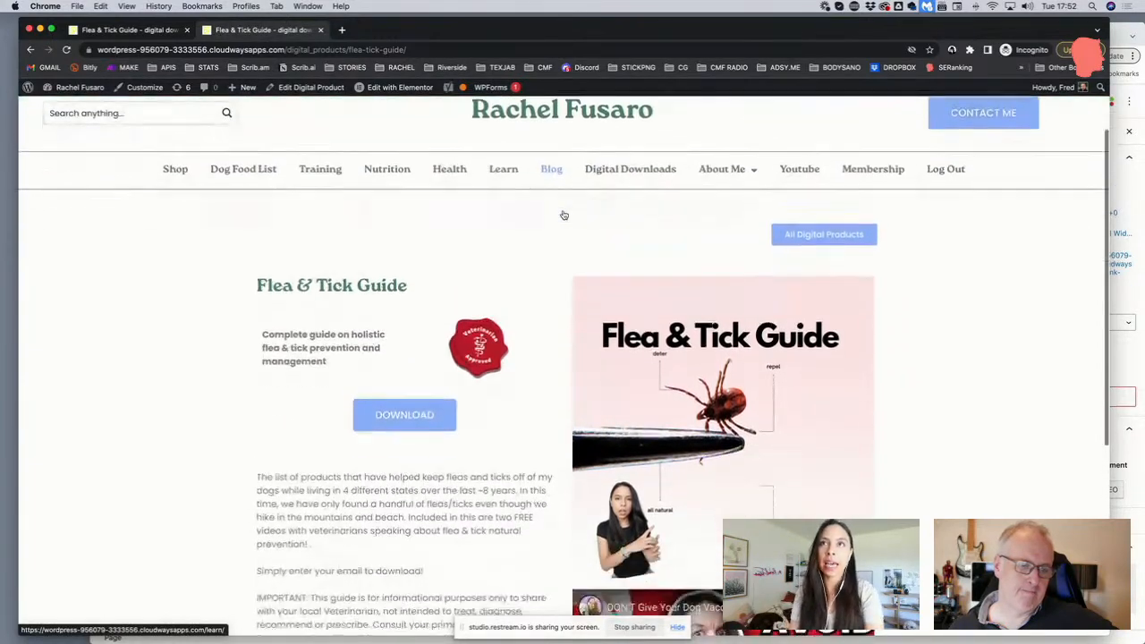
pyautogui.scroll(4, 564, 215)
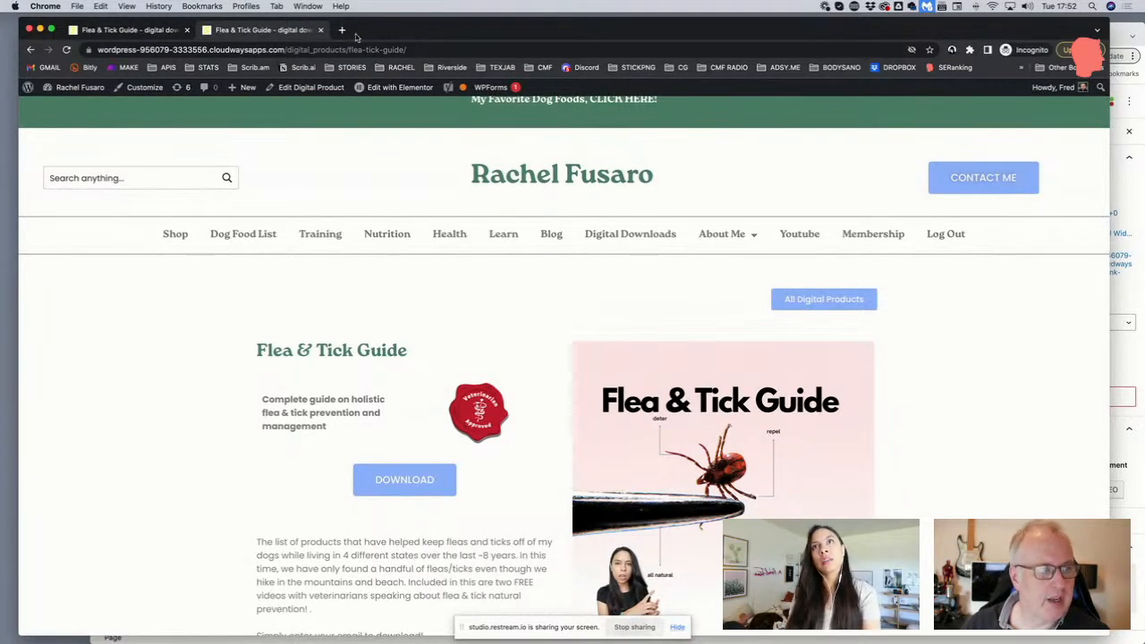
# Switch from the Digital Products list to the single product template editor tab
pyautogui.click(1120, 34)
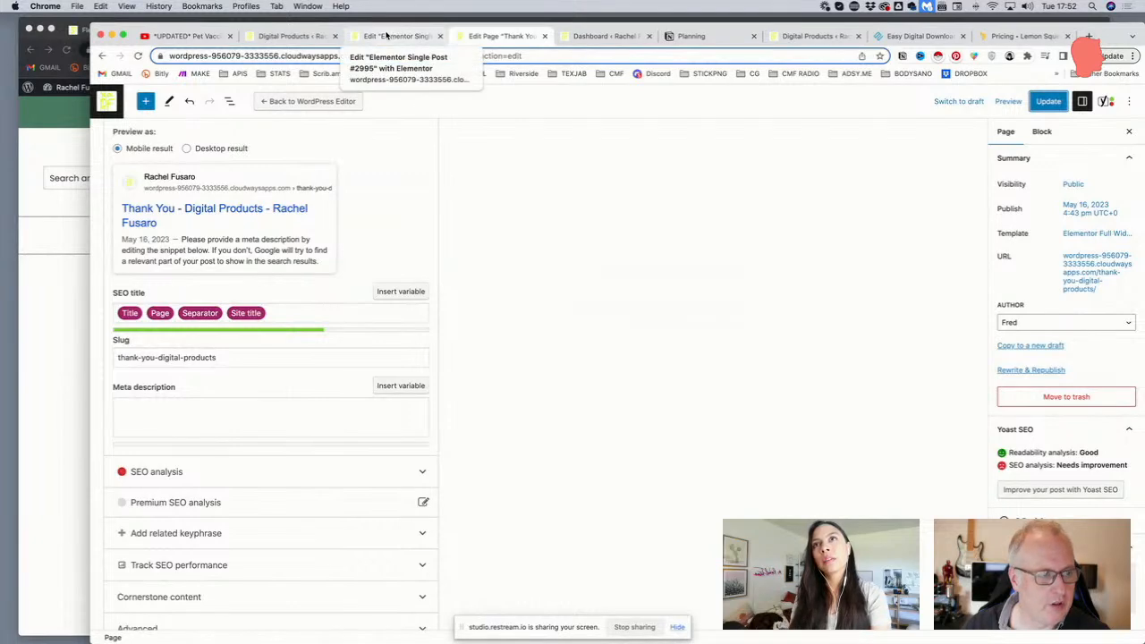
pyautogui.click(305, 37)
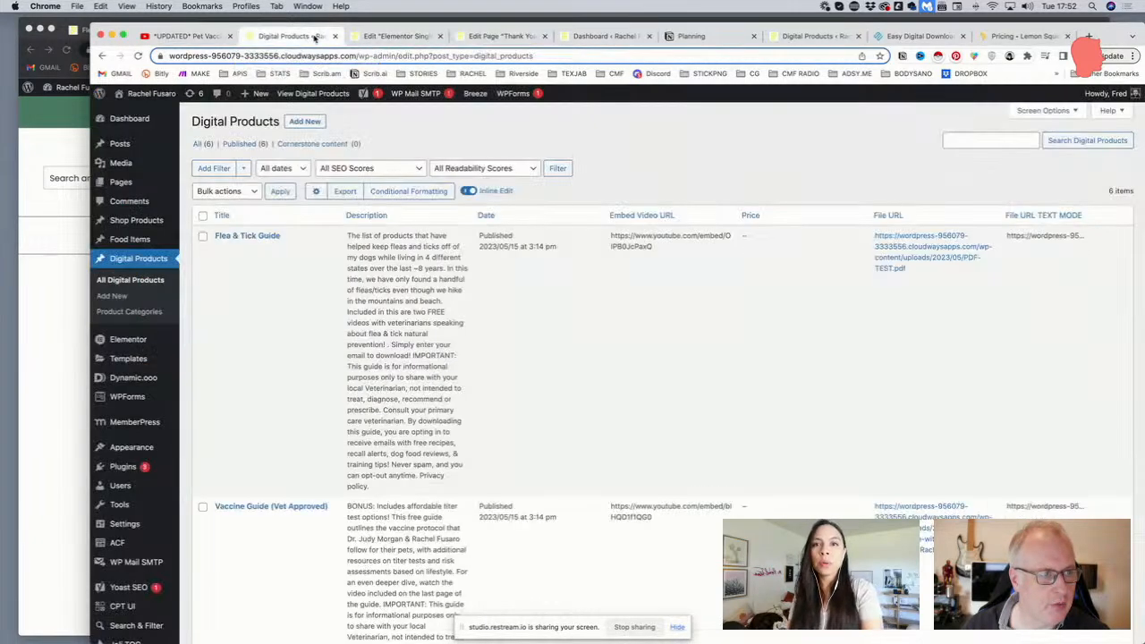
pyautogui.click(361, 37)
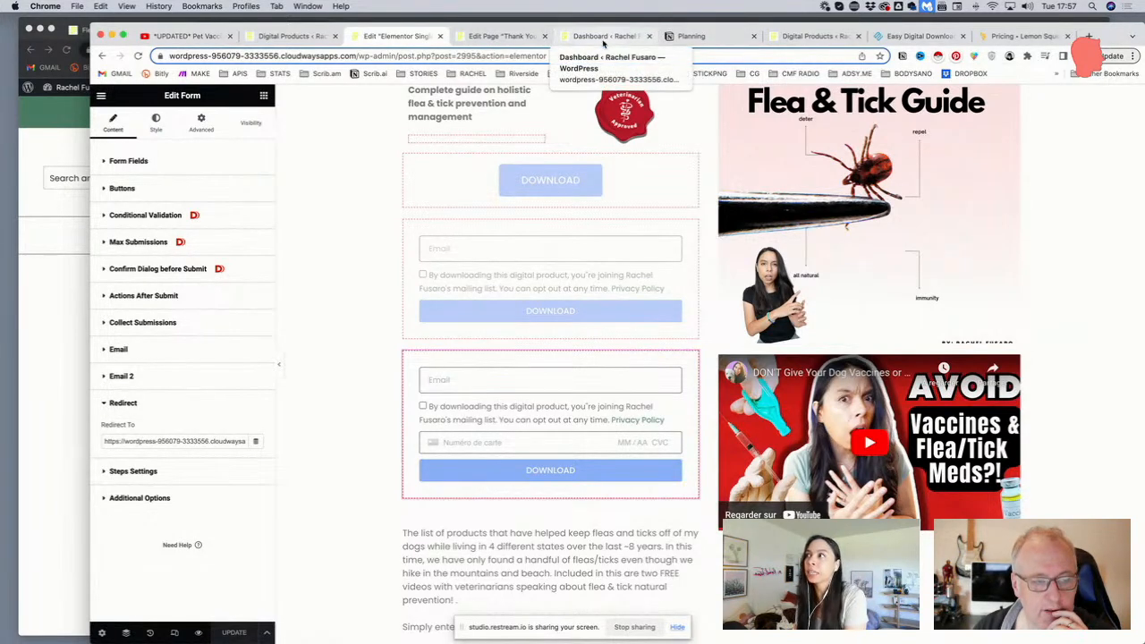
pyautogui.scroll(2, 312, 217)
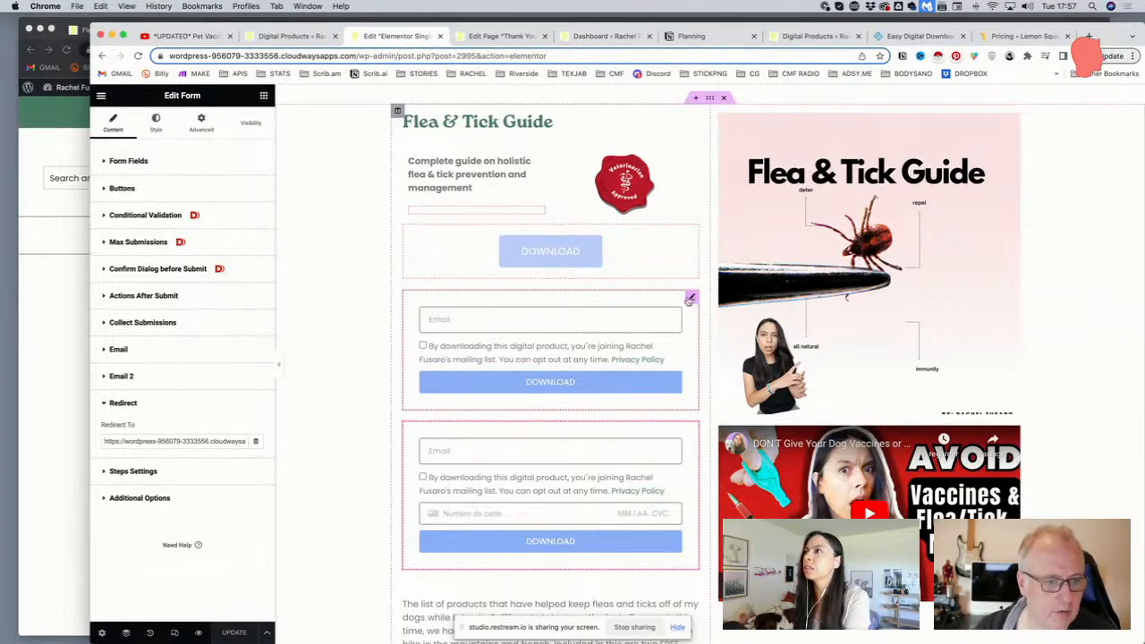
pyautogui.click(693, 300)
pyautogui.scroll(-3, 196, 318)
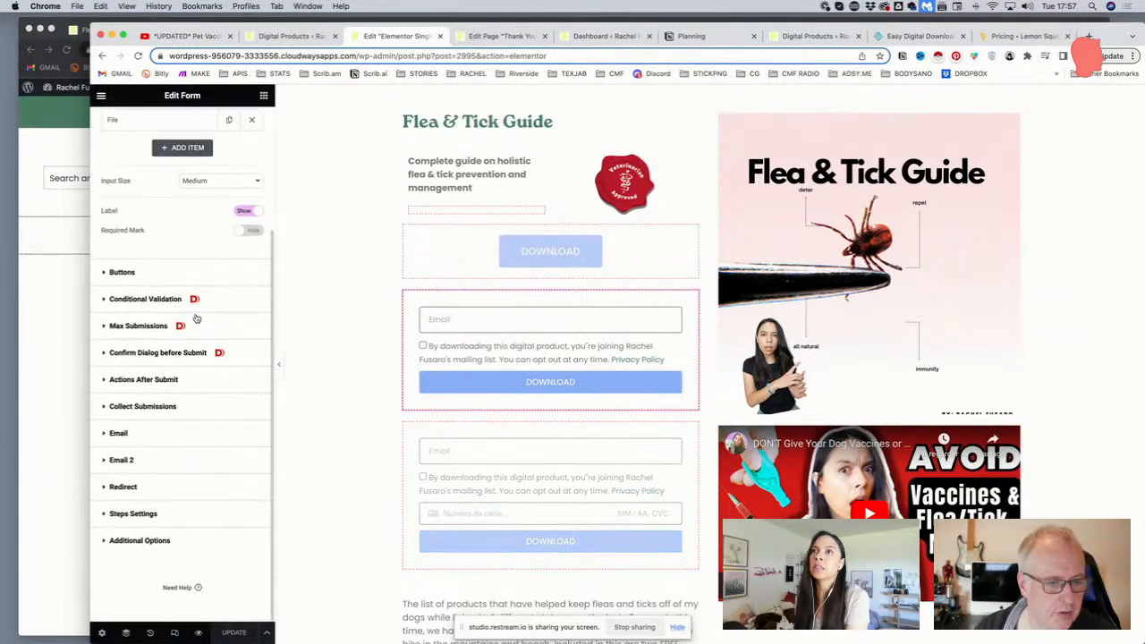
pyautogui.click(162, 382)
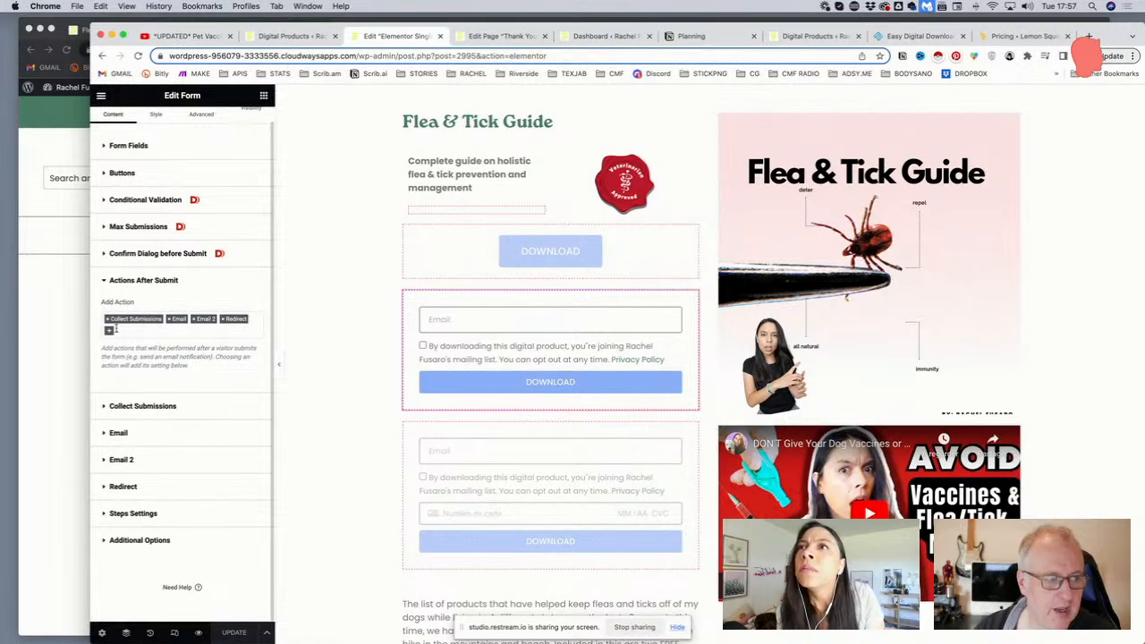
pyautogui.click(112, 331)
pyautogui.scroll(-1, 158, 392)
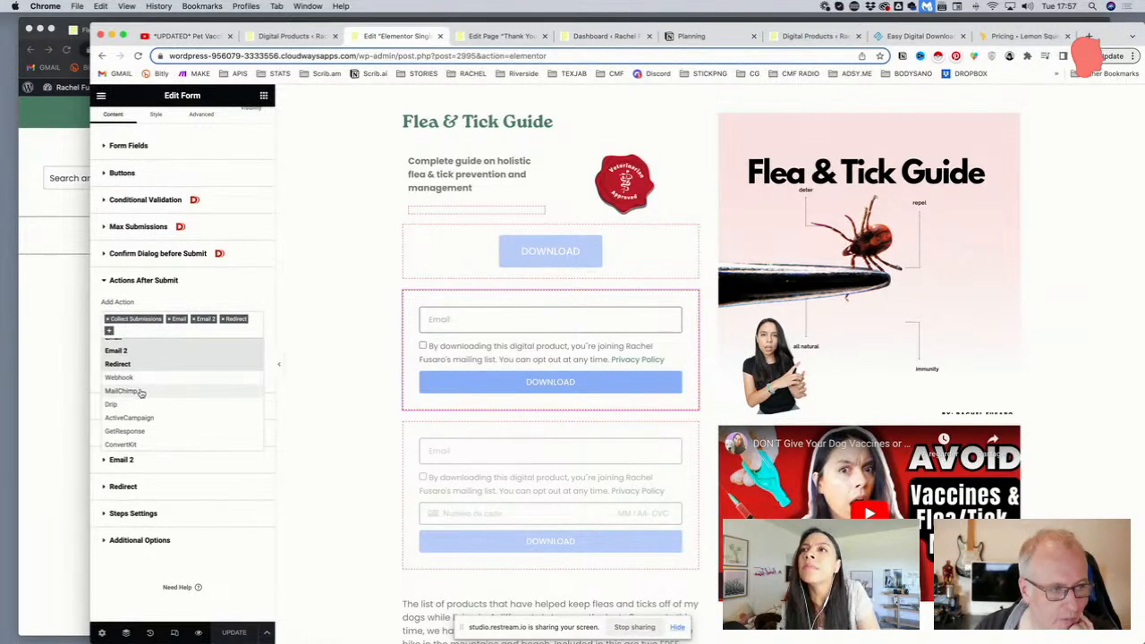
pyautogui.scroll(-3, 141, 392)
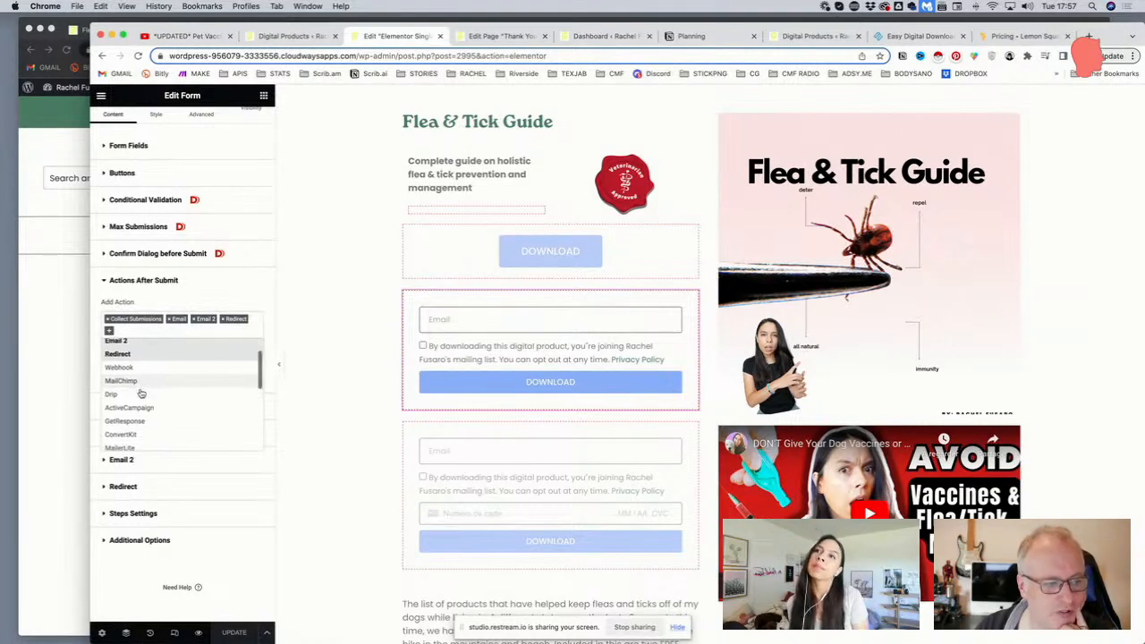
pyautogui.scroll(-2, 141, 397)
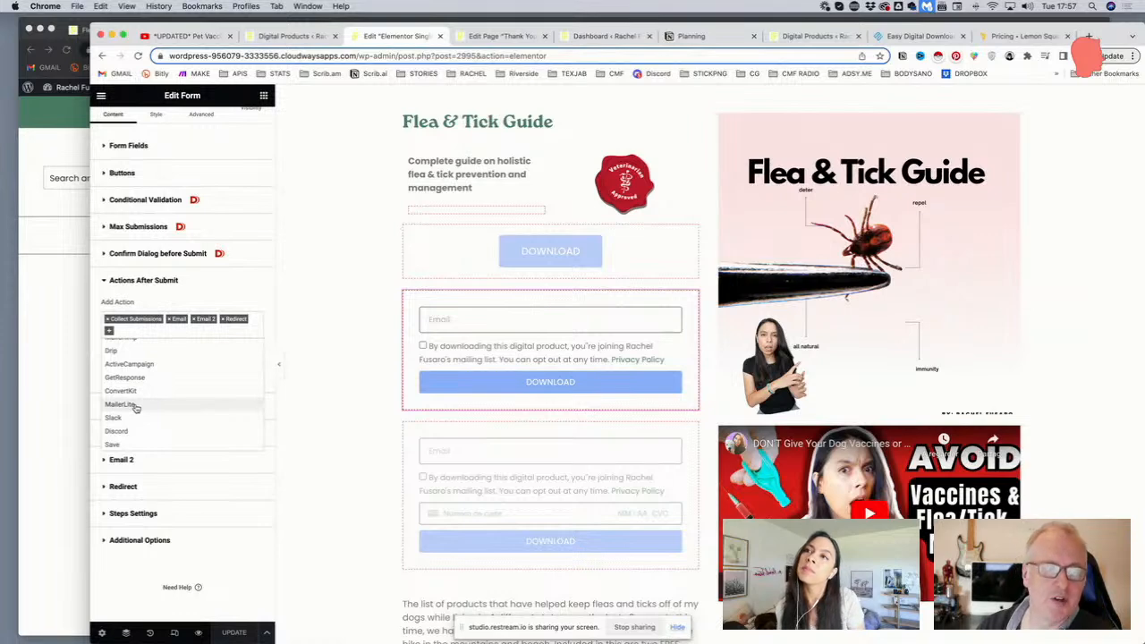
pyautogui.scroll(-5, 136, 408)
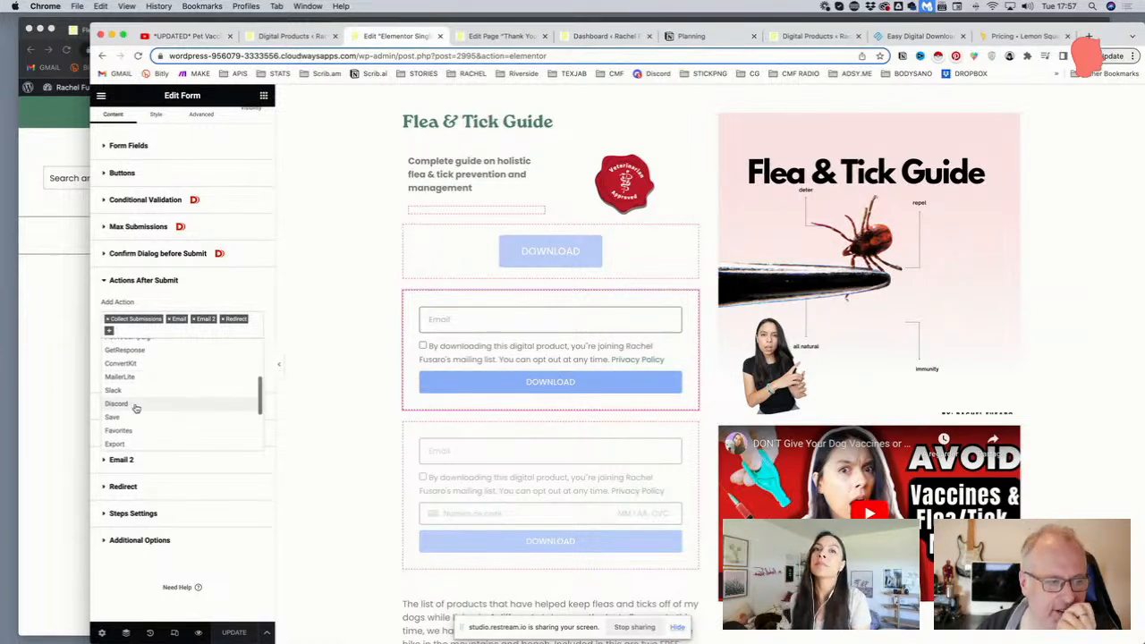
pyautogui.scroll(8, 136, 408)
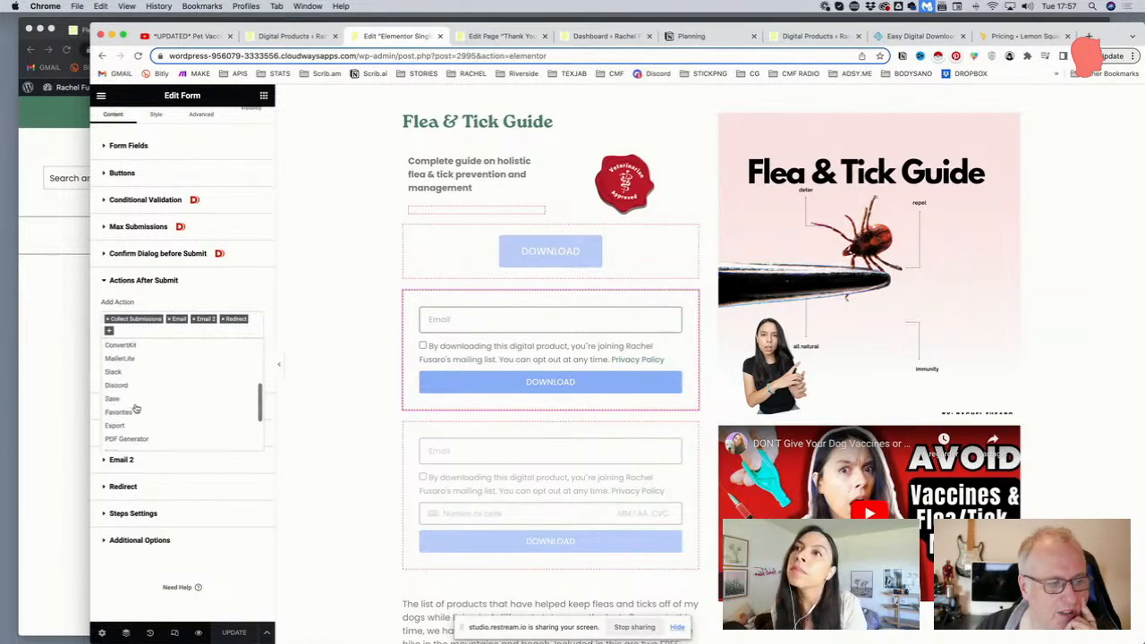
pyautogui.scroll(1, 136, 408)
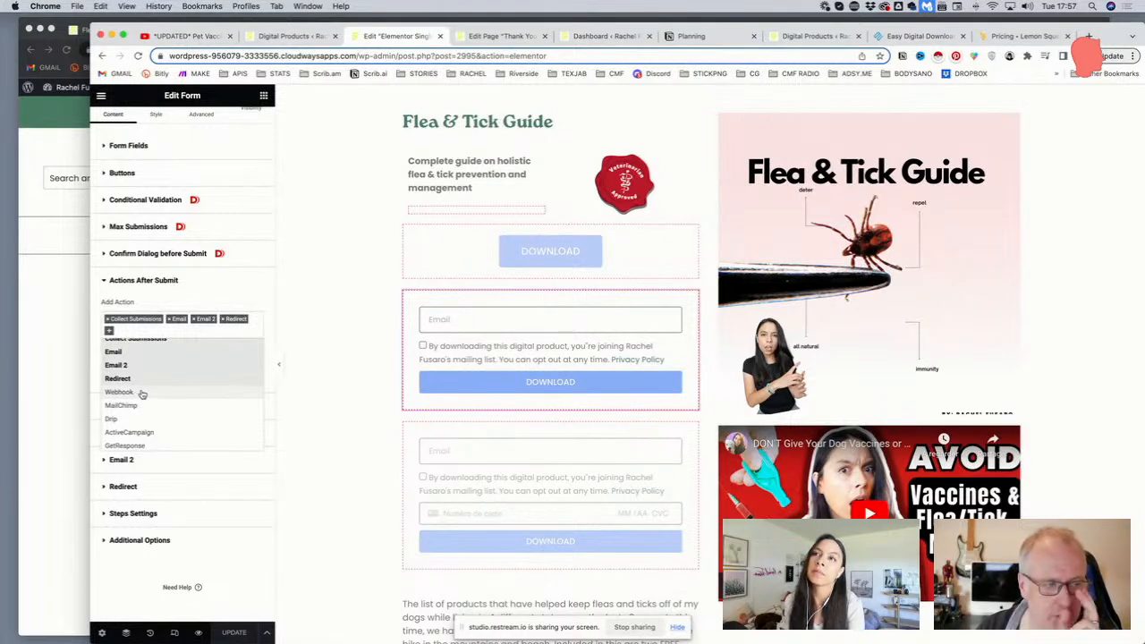
pyautogui.scroll(-1, 142, 394)
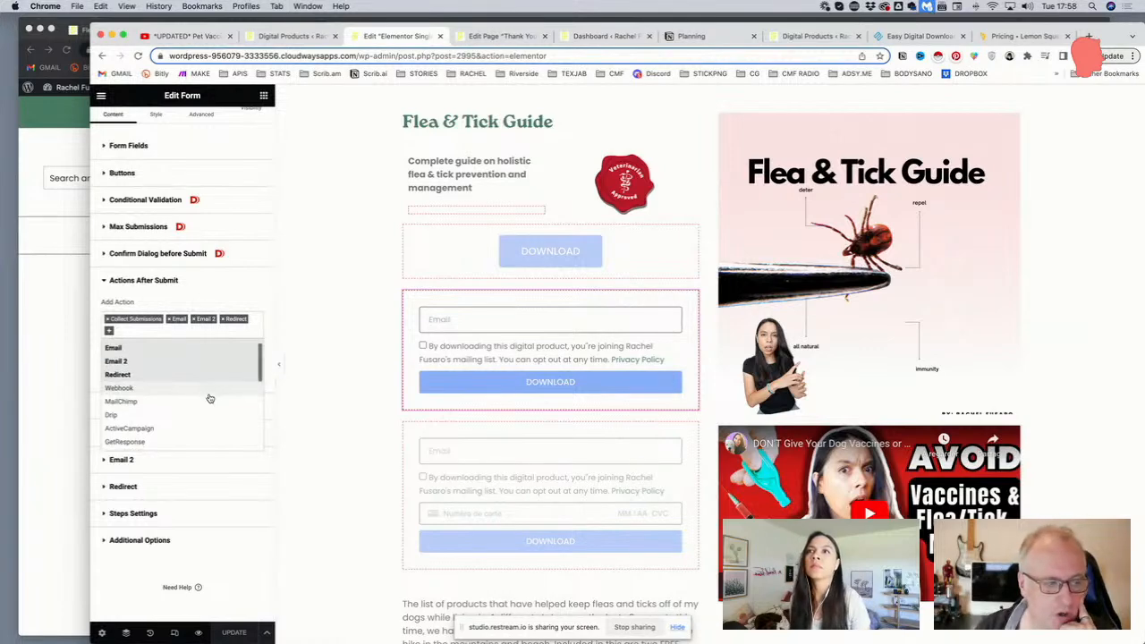
pyautogui.scroll(-5, 209, 398)
pyautogui.scroll(-3, 209, 398)
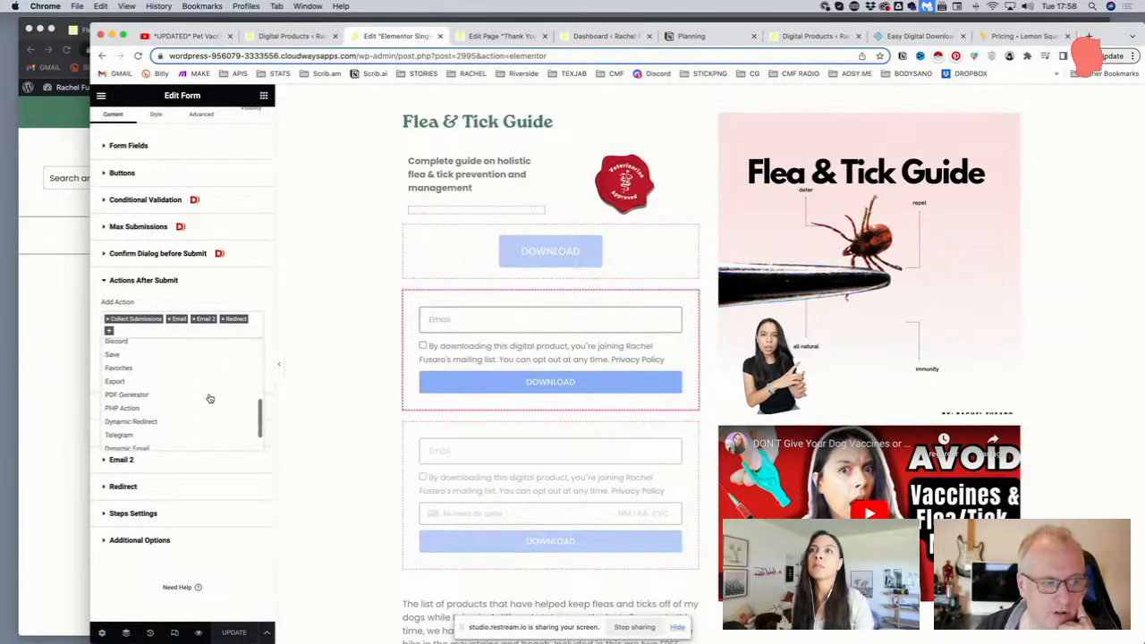
pyautogui.scroll(4, 161, 396)
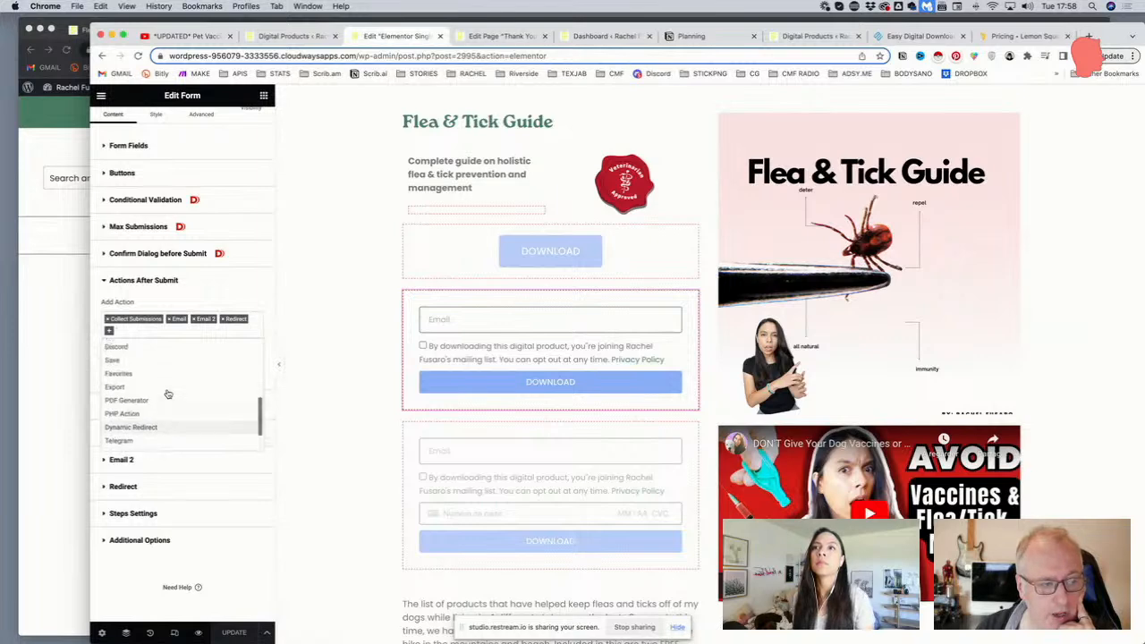
pyautogui.scroll(3, 149, 398)
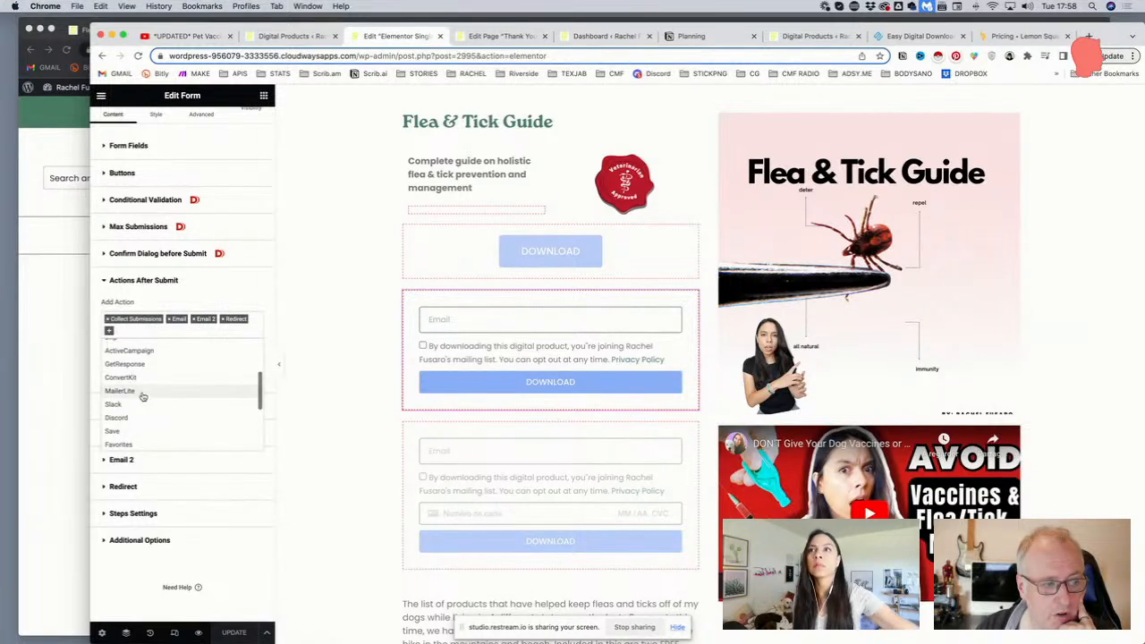
pyautogui.scroll(3, 124, 404)
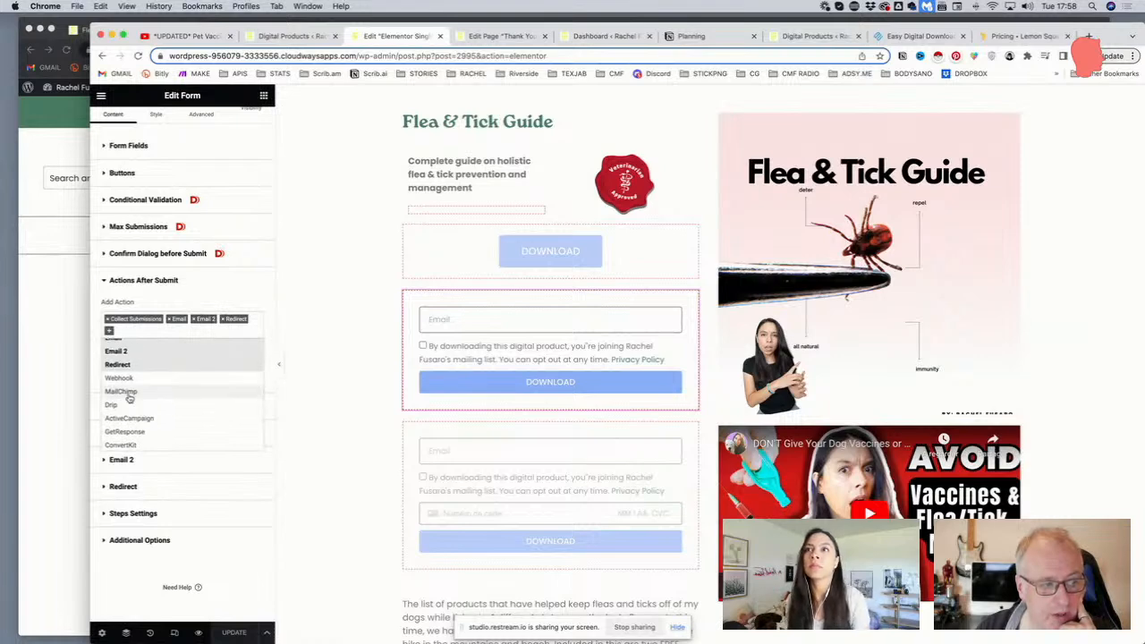
pyautogui.scroll(-10, 135, 401)
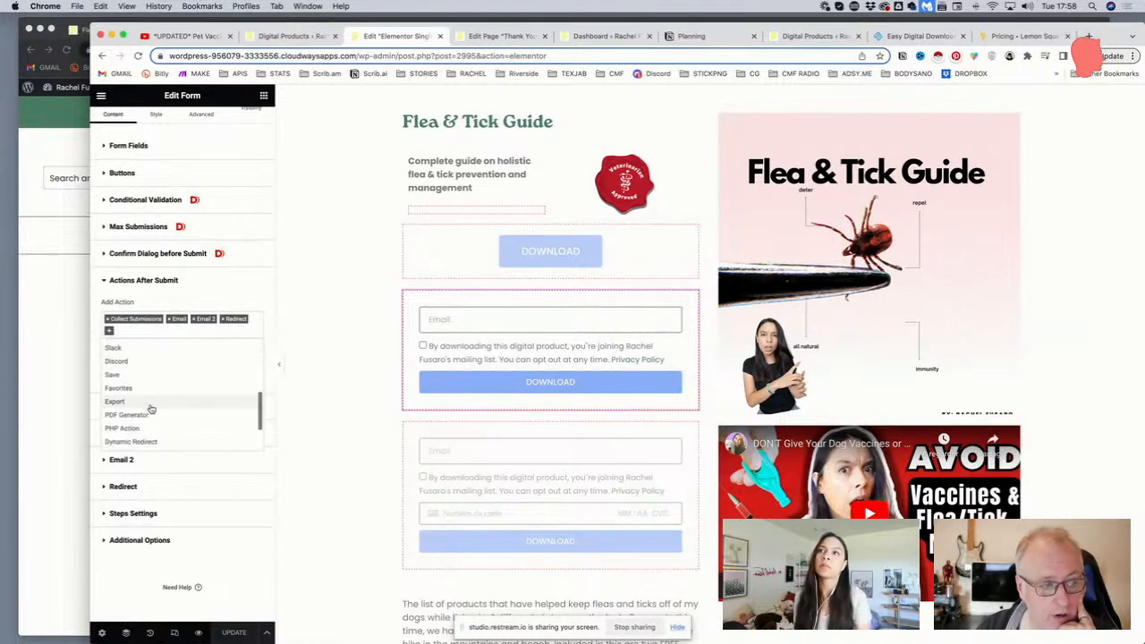
pyautogui.scroll(-1, 148, 407)
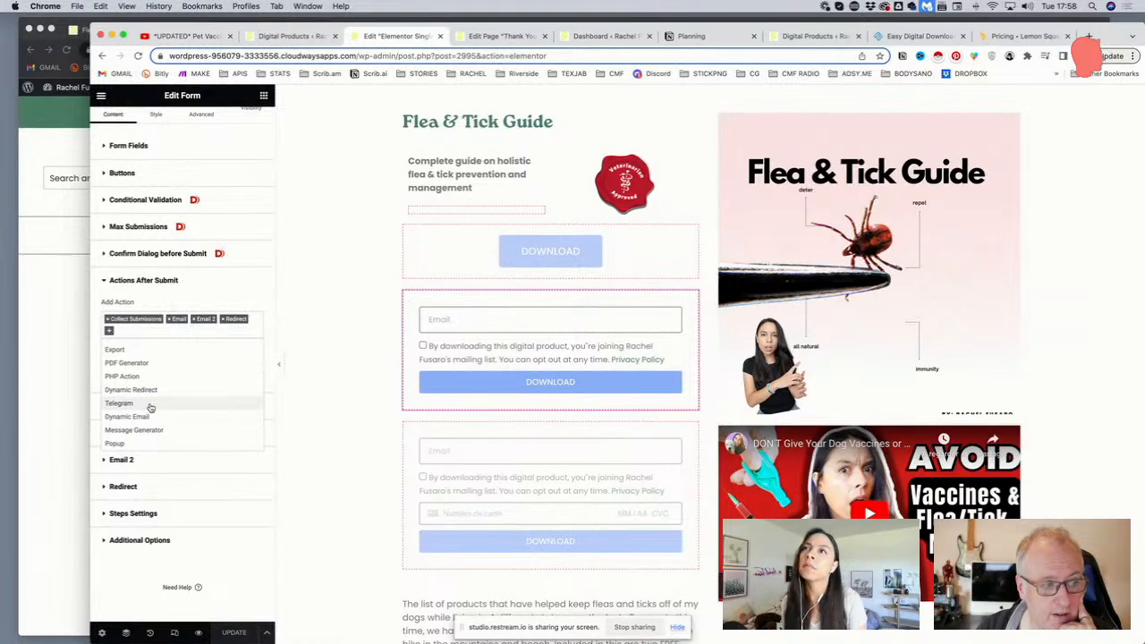
pyautogui.scroll(3, 150, 407)
pyautogui.scroll(4, 143, 405)
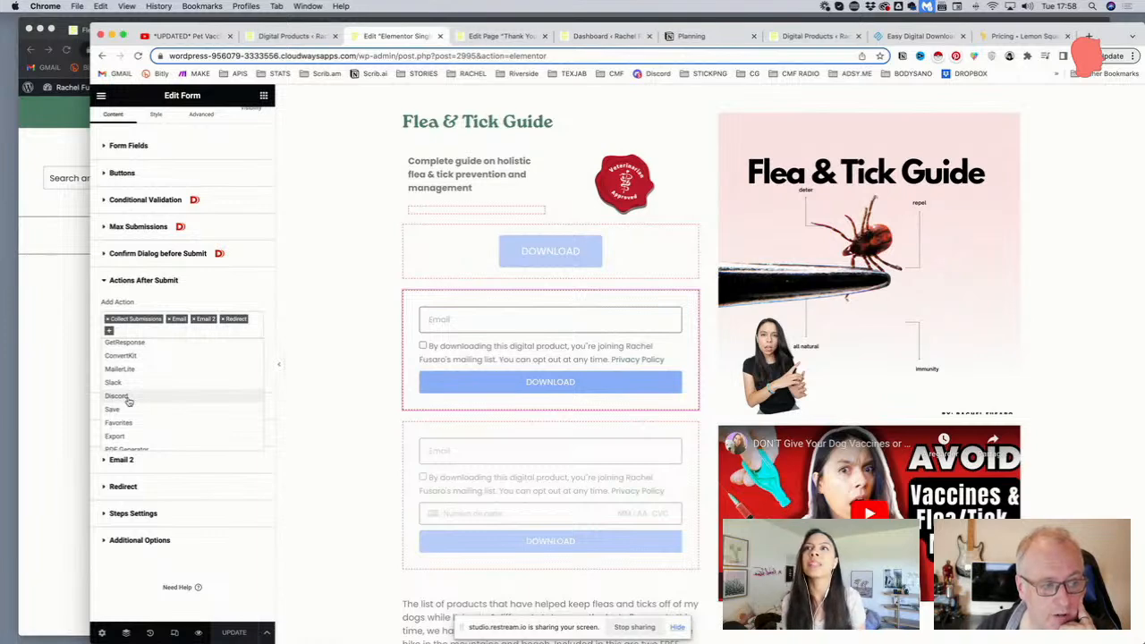
pyautogui.scroll(3, 125, 398)
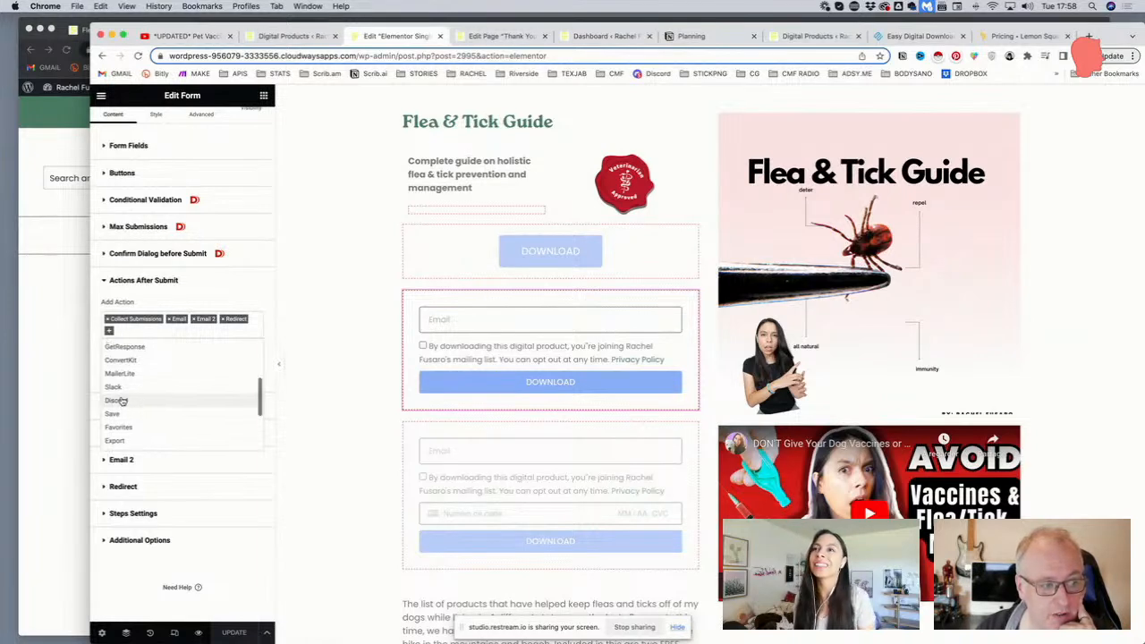
pyautogui.scroll(-3, 136, 394)
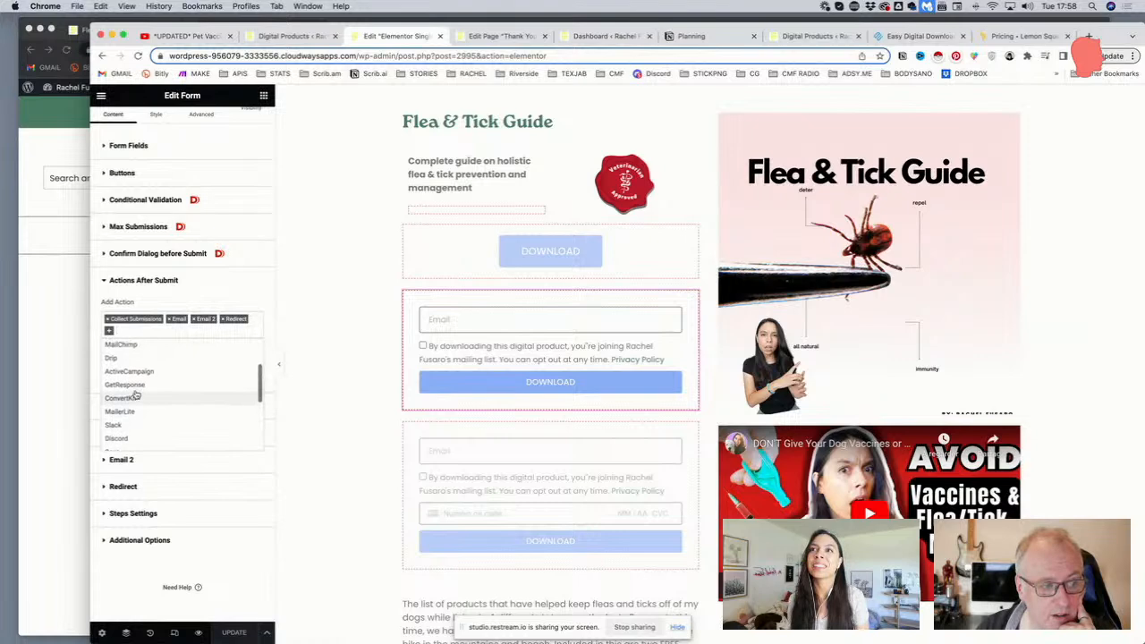
pyautogui.scroll(-4, 136, 394)
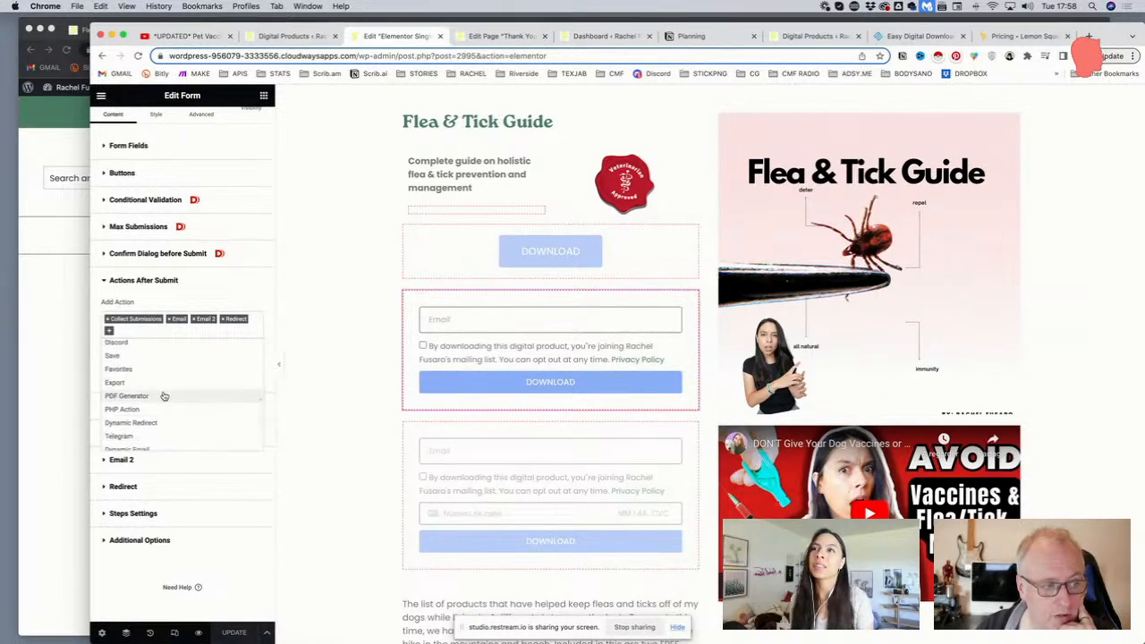
pyautogui.scroll(-1, 173, 398)
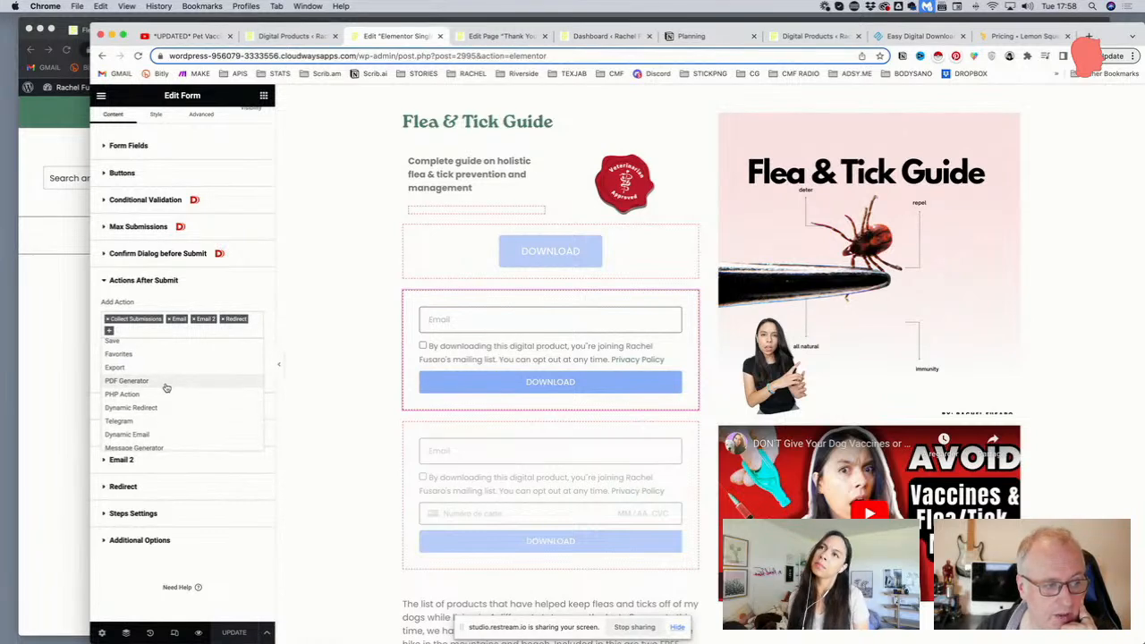
pyautogui.scroll(-1, 168, 393)
pyautogui.scroll(-1, 165, 394)
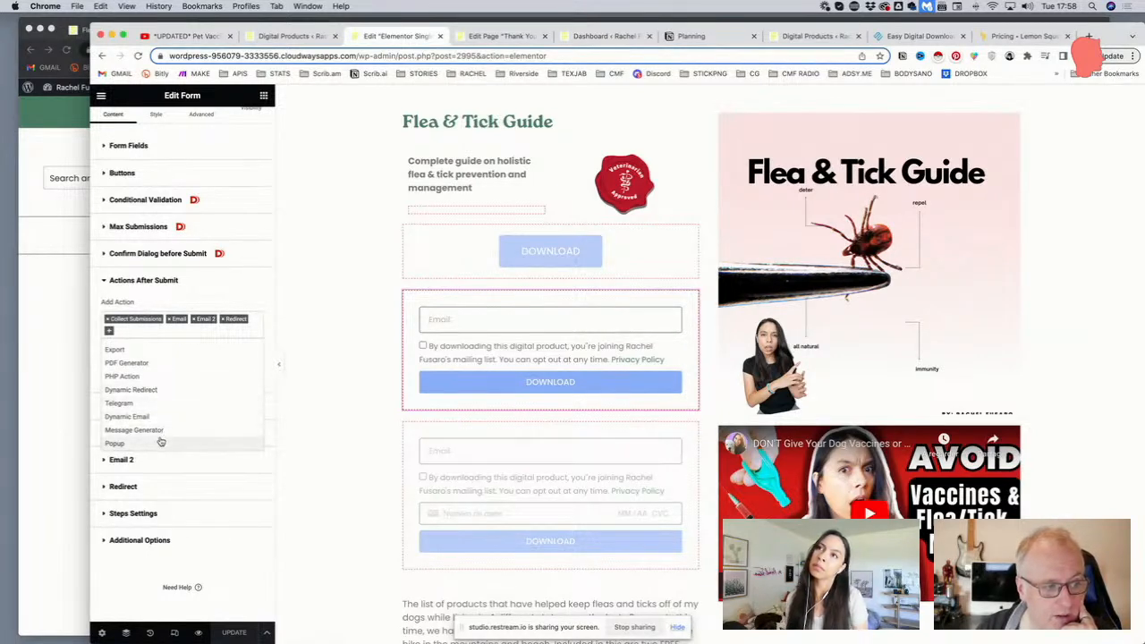
pyautogui.scroll(5, 155, 442)
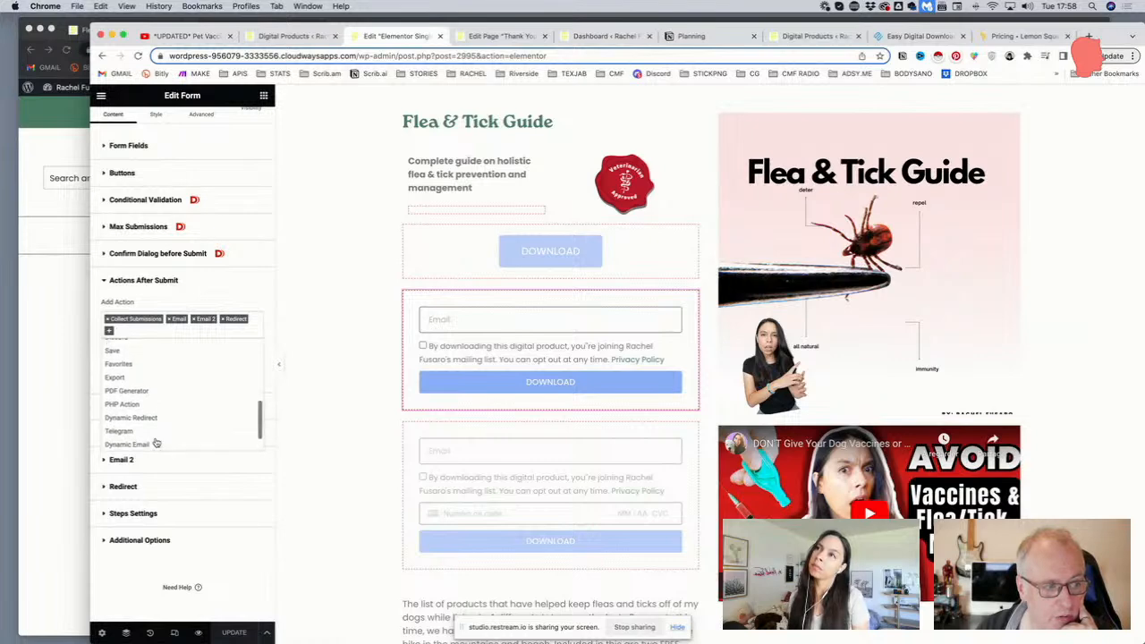
pyautogui.scroll(3, 152, 411)
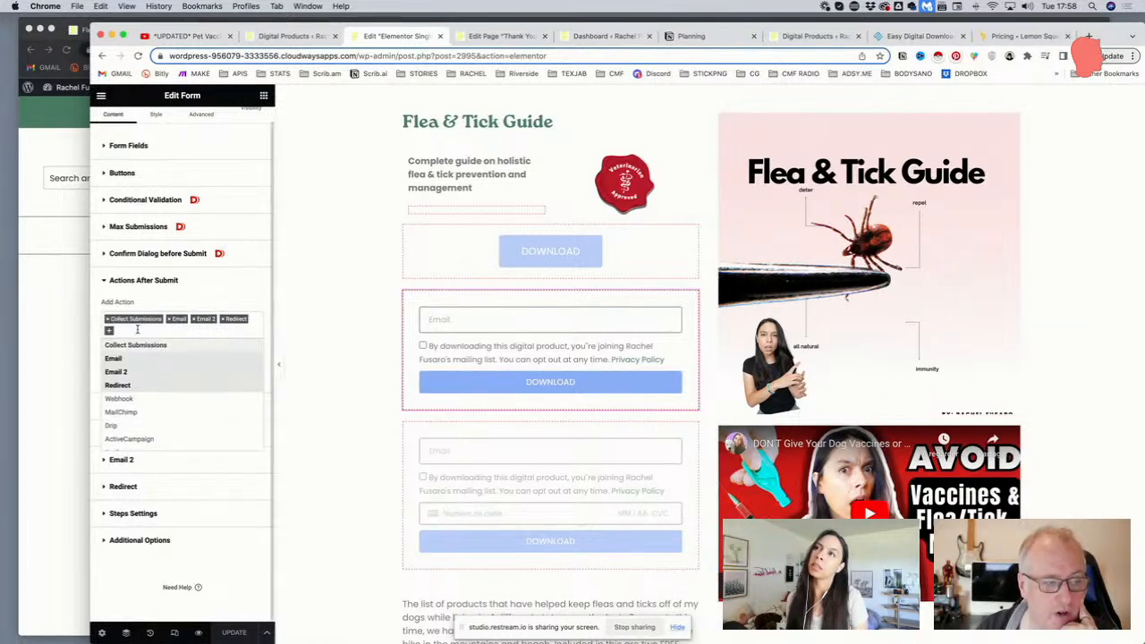
pyautogui.scroll(1, 149, 385)
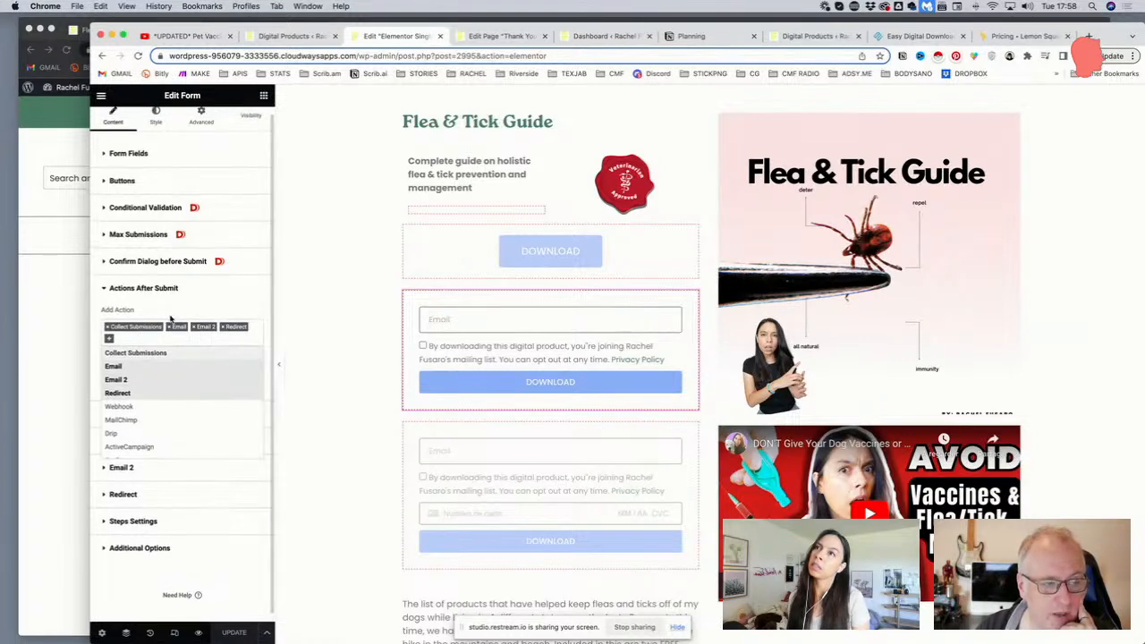
pyautogui.click(604, 36)
pyautogui.moveTo(130, 339)
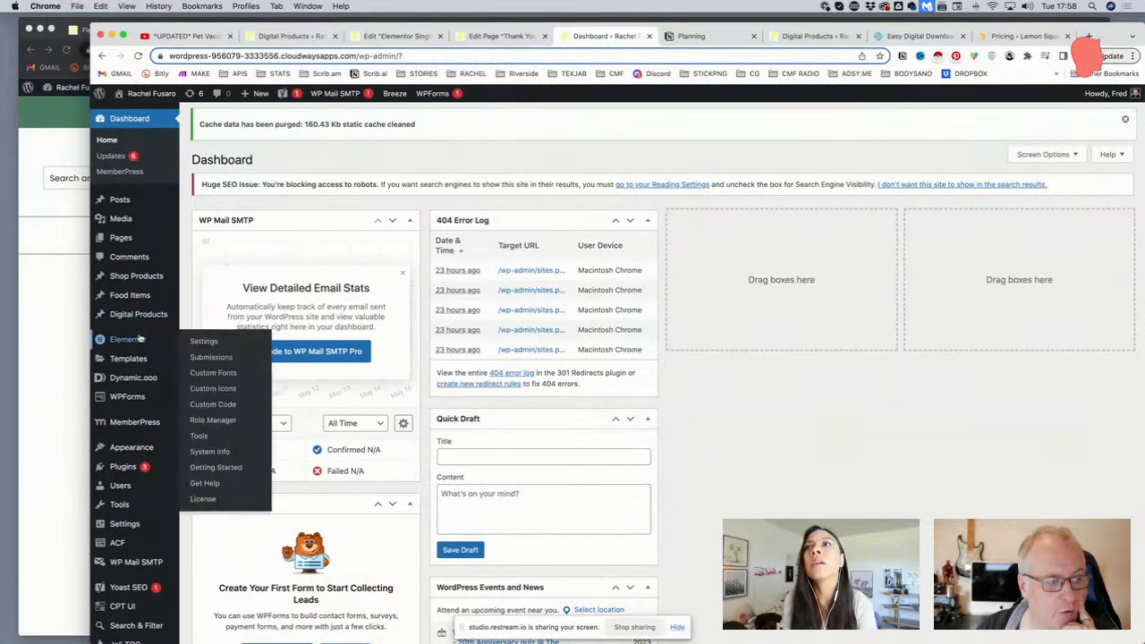
pyautogui.click(211, 357)
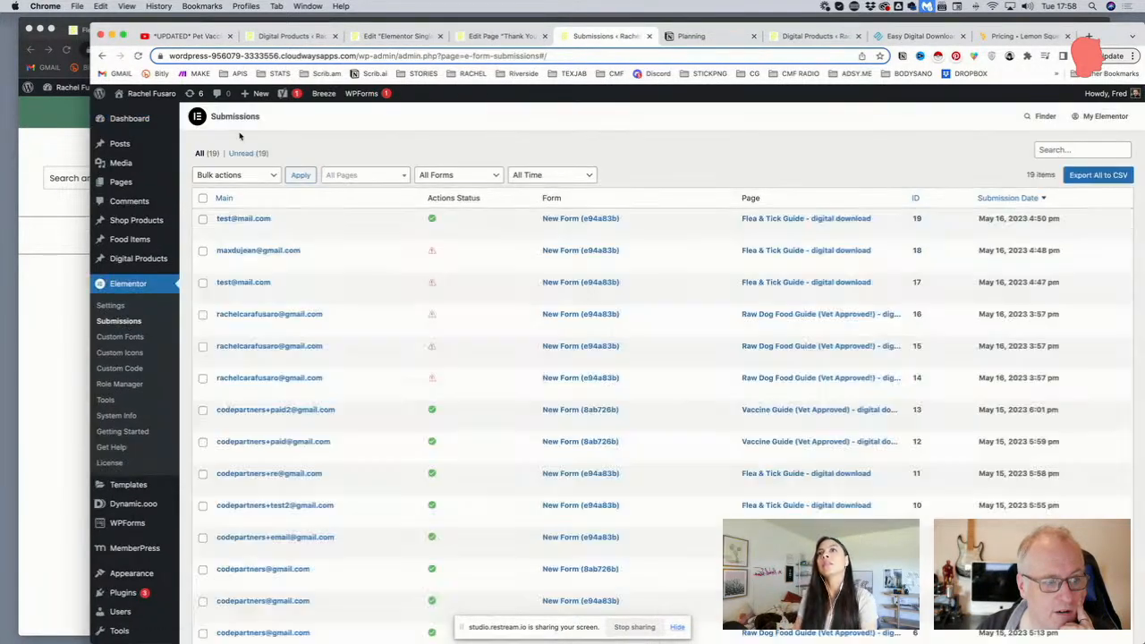
pyautogui.scroll(-4, 228, 281)
pyautogui.scroll(4, 231, 290)
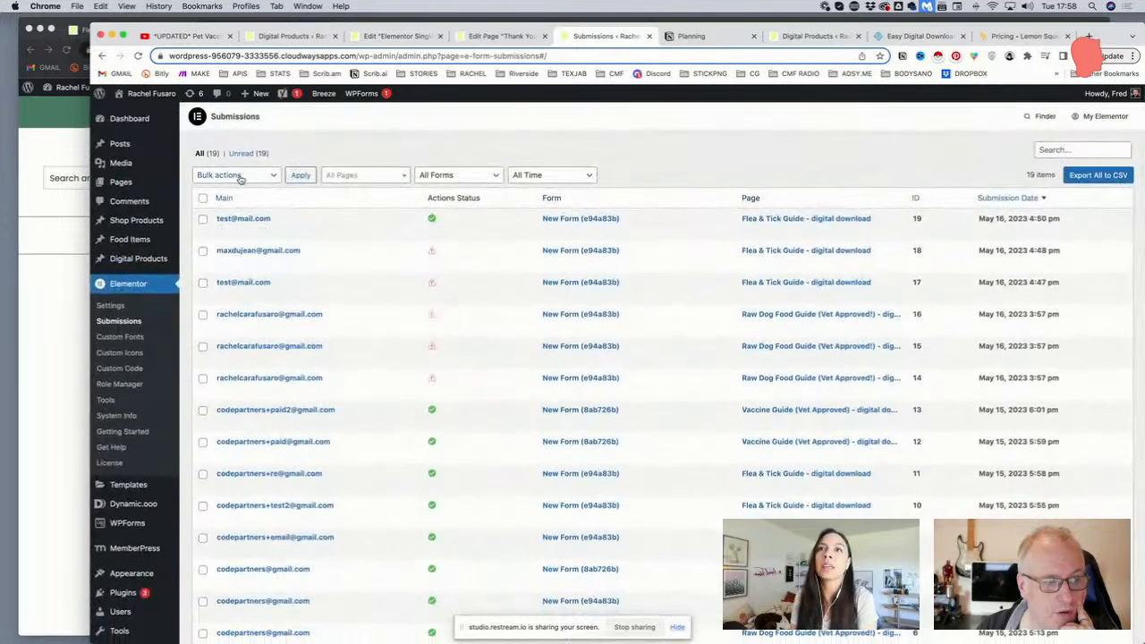
pyautogui.click(203, 197)
pyautogui.scroll(-1, 202, 214)
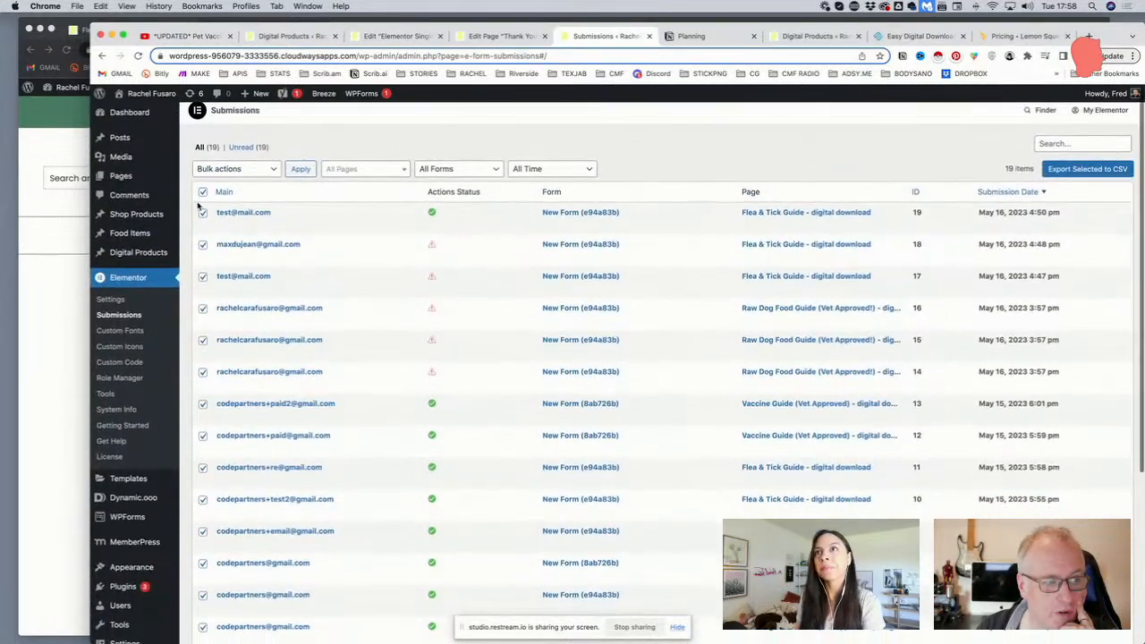
pyautogui.click(129, 302)
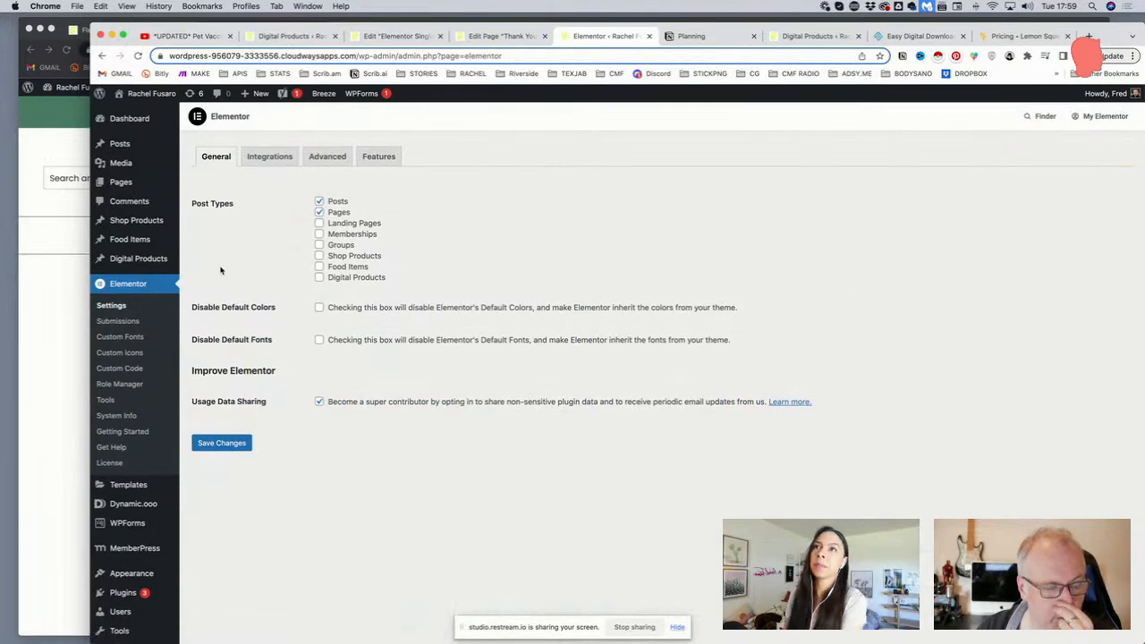
pyautogui.scroll(-1, 463, 237)
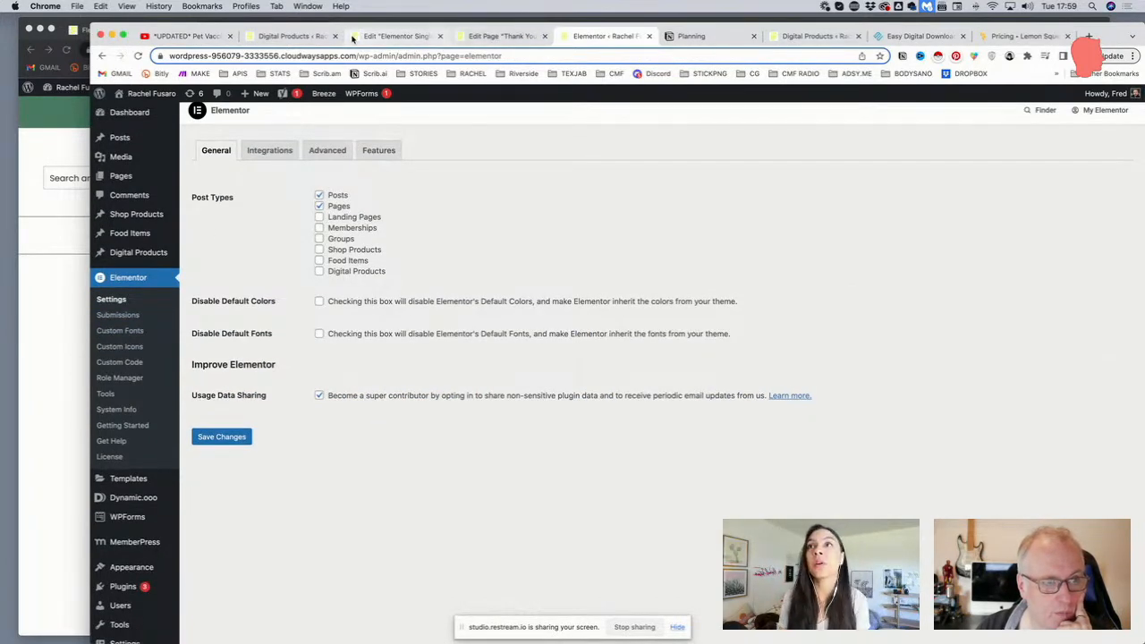
pyautogui.click(279, 36)
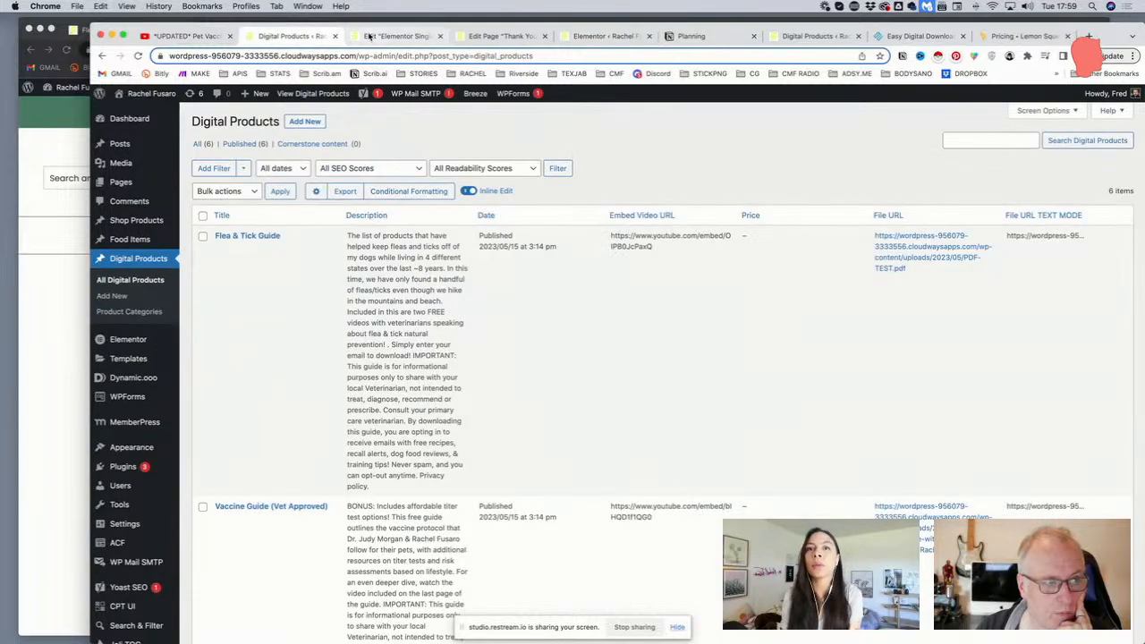
pyautogui.click(394, 36)
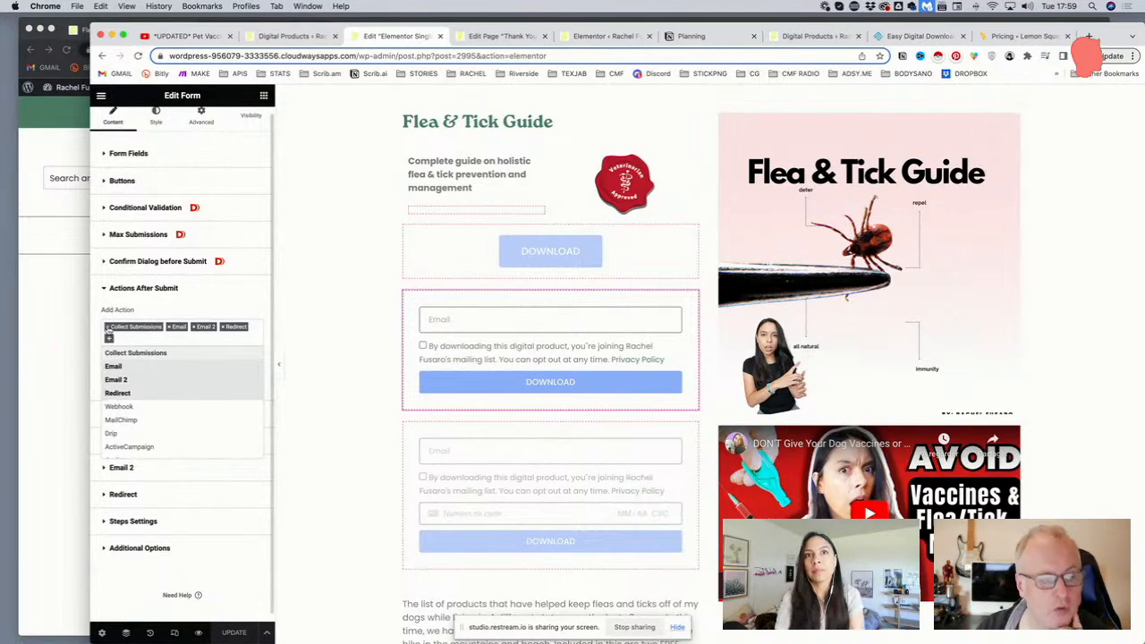
# Close the Add Action dropdown and scroll the template preview
pyautogui.scroll(-1, 266, 308)
pyautogui.click(265, 309)
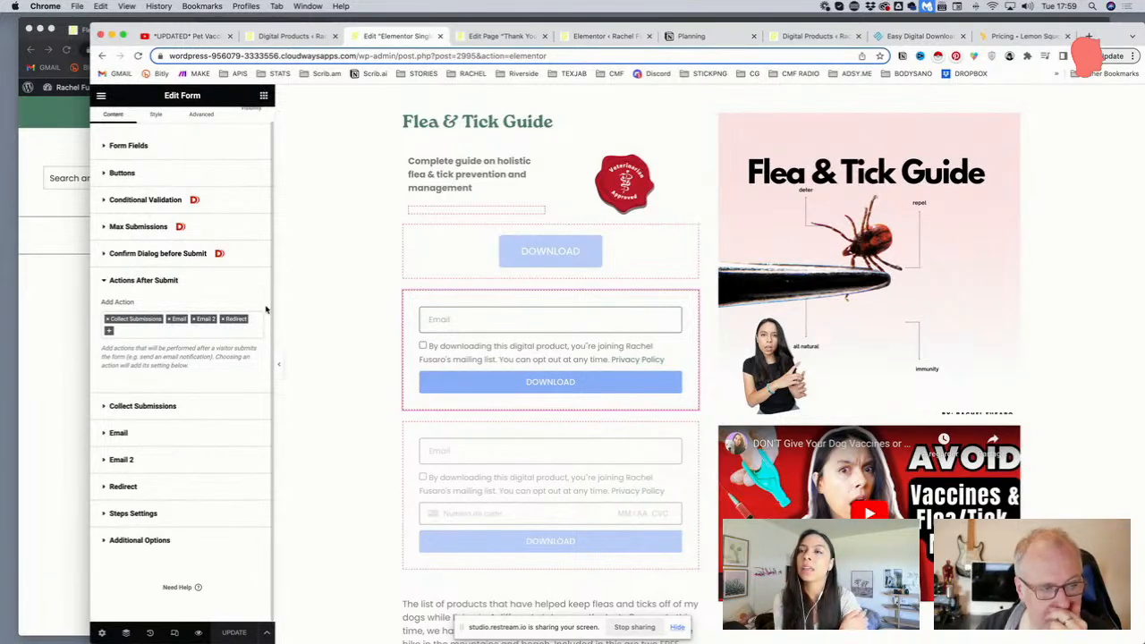
pyautogui.scroll(1, 266, 309)
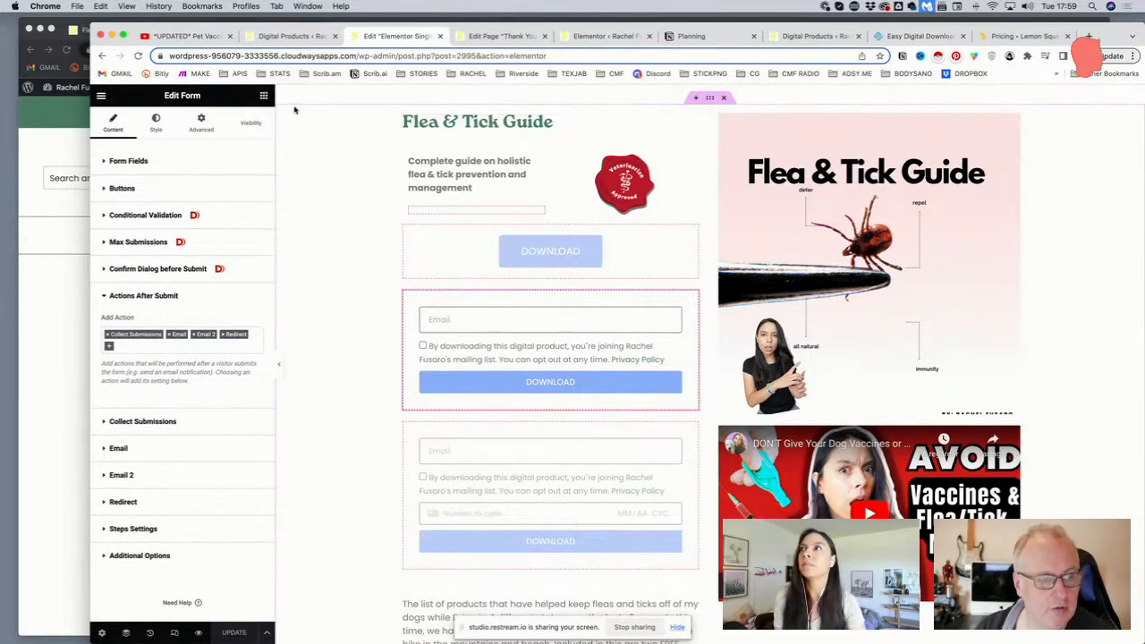
pyautogui.scroll(3, 328, 178)
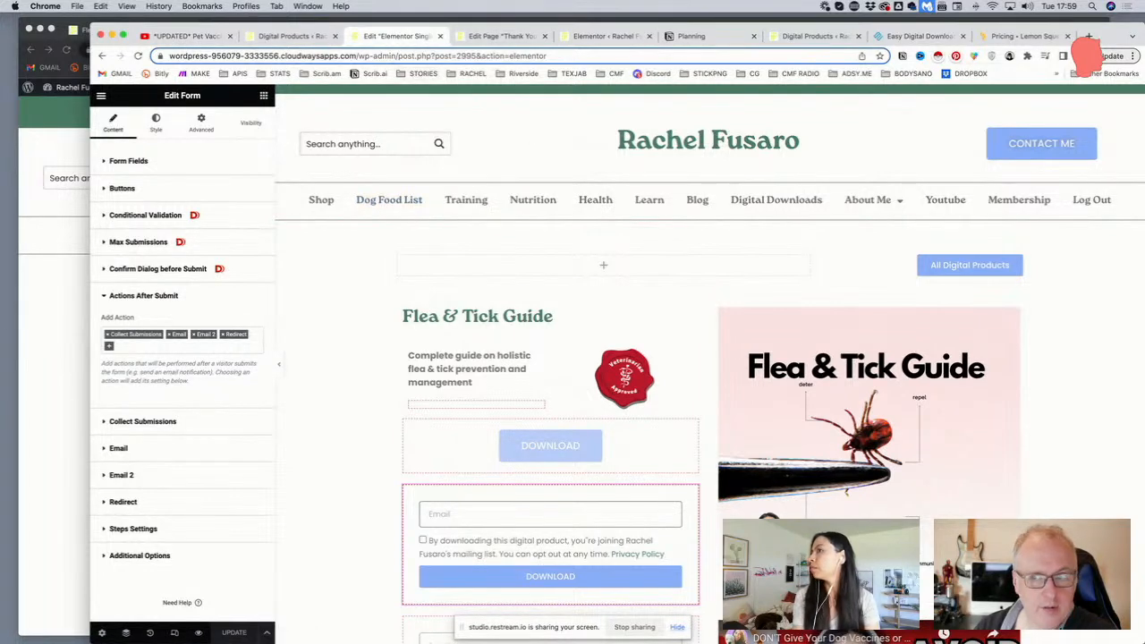
# Drag the Planning tab out into its own Chrome window
pyautogui.moveTo(696, 39); pyautogui.dragTo(776, 3)
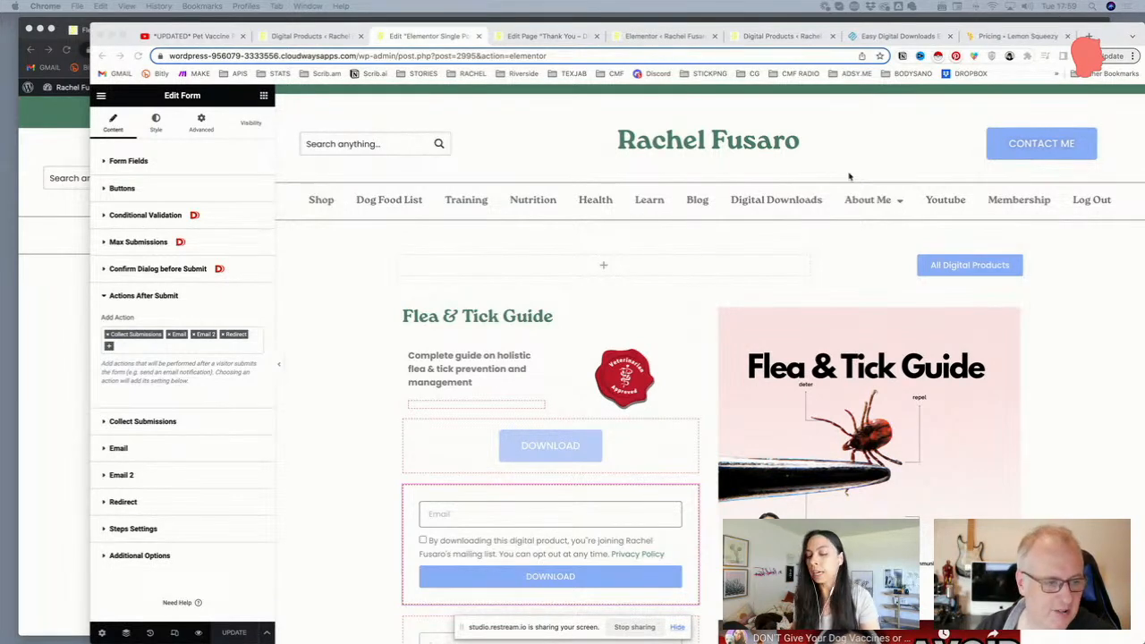
pyautogui.scroll(-2, 735, 264)
pyautogui.scroll(-2, 729, 262)
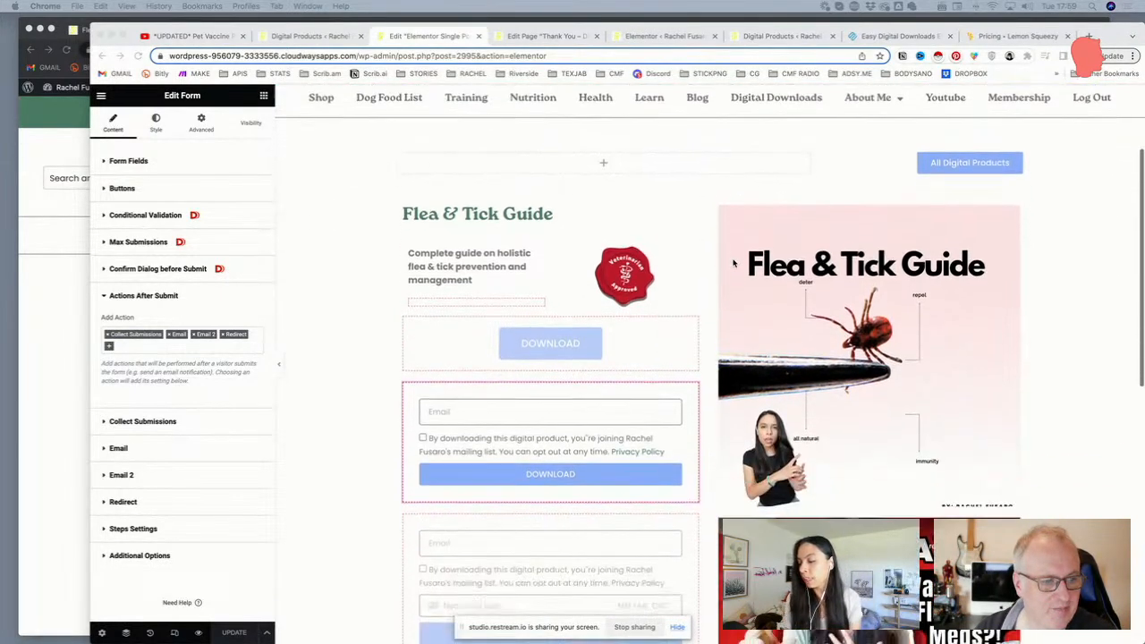
pyautogui.scroll(1, 703, 259)
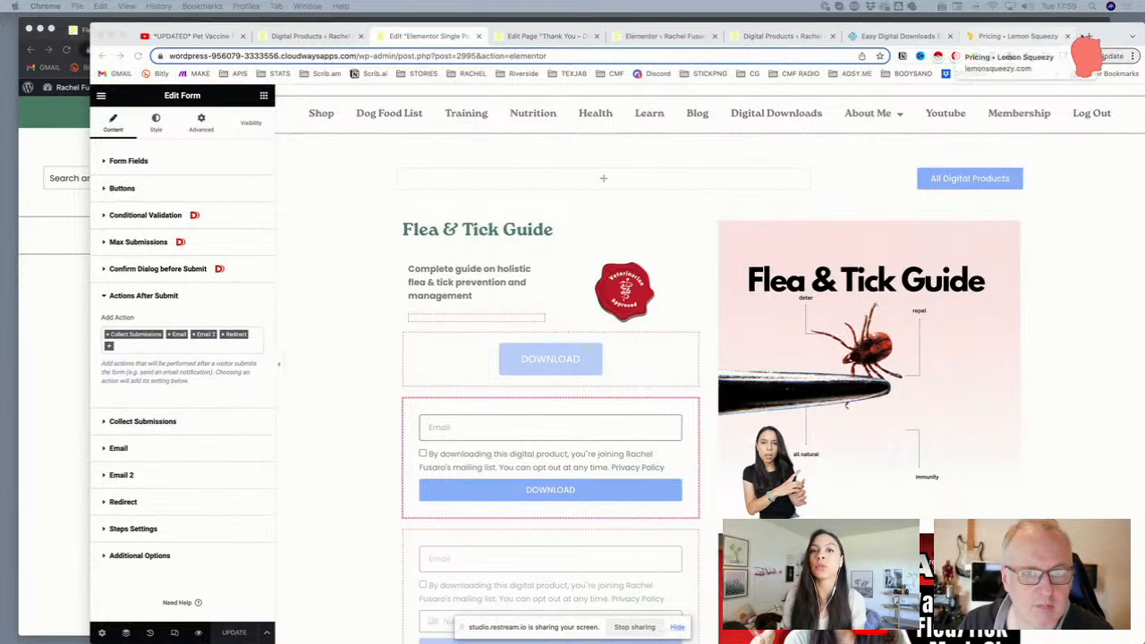
# Load rachelfusaro.com in a new tab, scroll the homepage, then go back to Digital Products
pyautogui.click(1088, 36)
pyautogui.write('rachelfusaro.com')
pyautogui.press('Return')
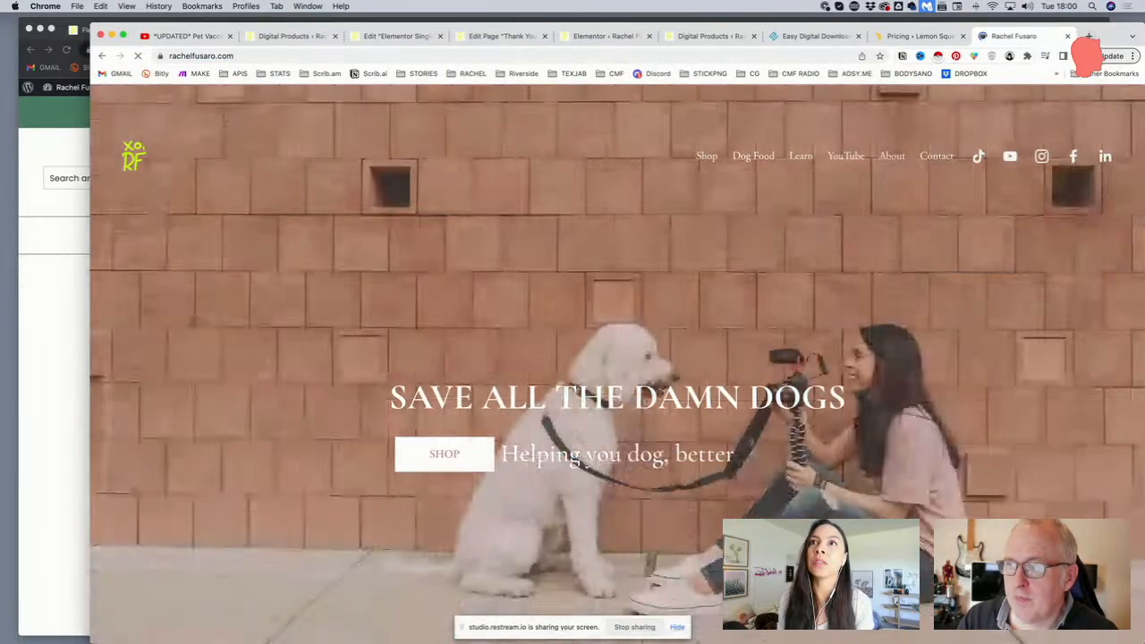
pyautogui.scroll(-6, 752, 235)
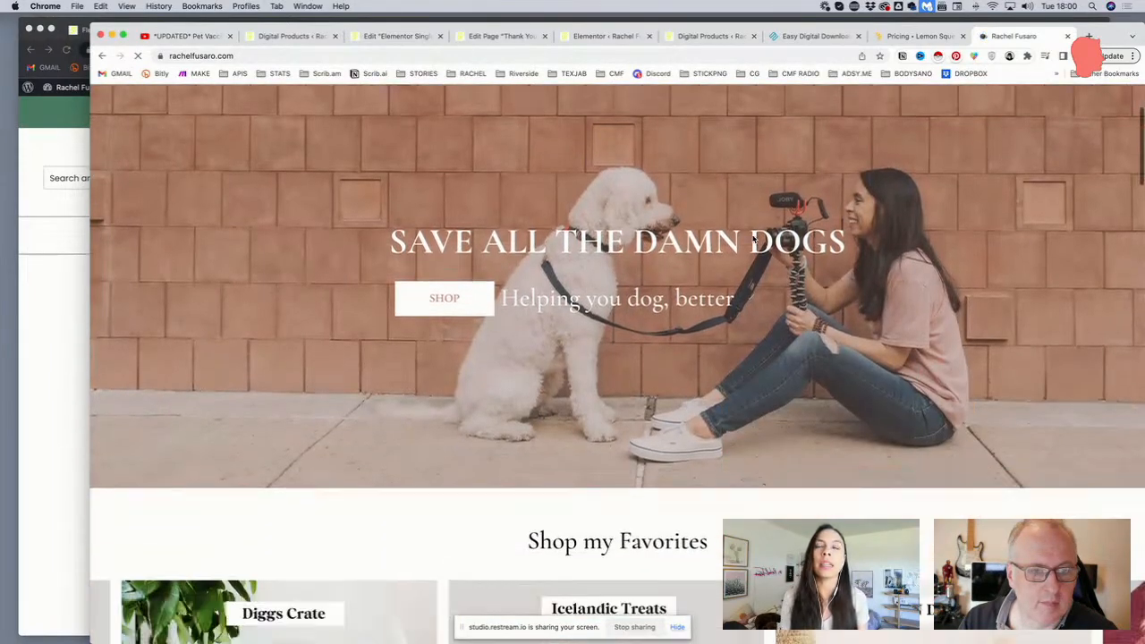
pyautogui.scroll(-4, 752, 235)
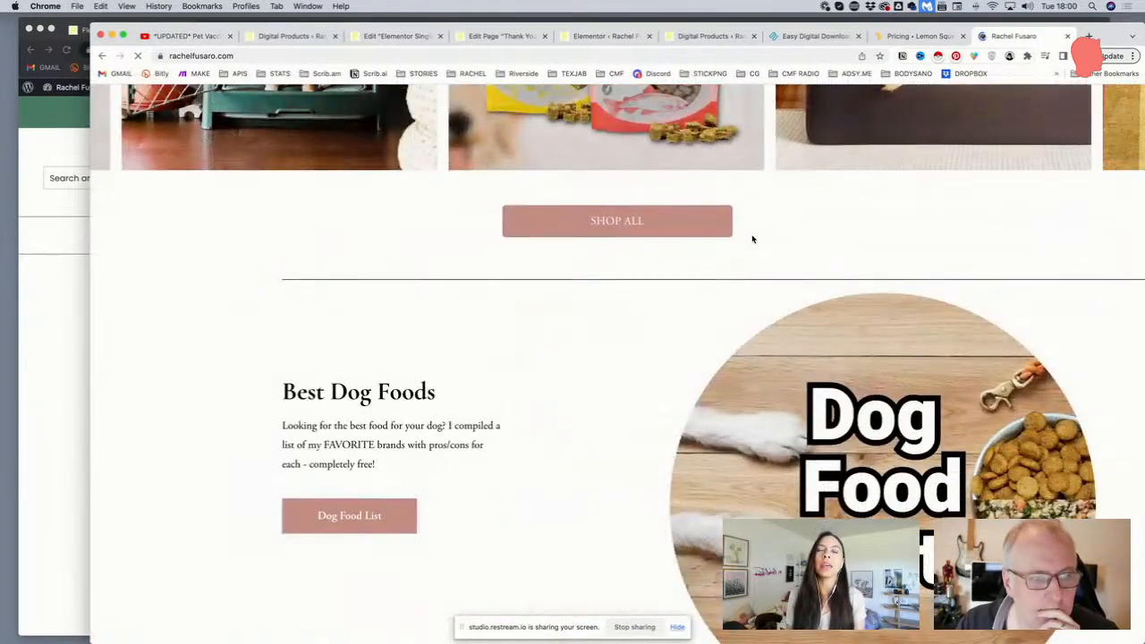
pyautogui.scroll(-10, 752, 239)
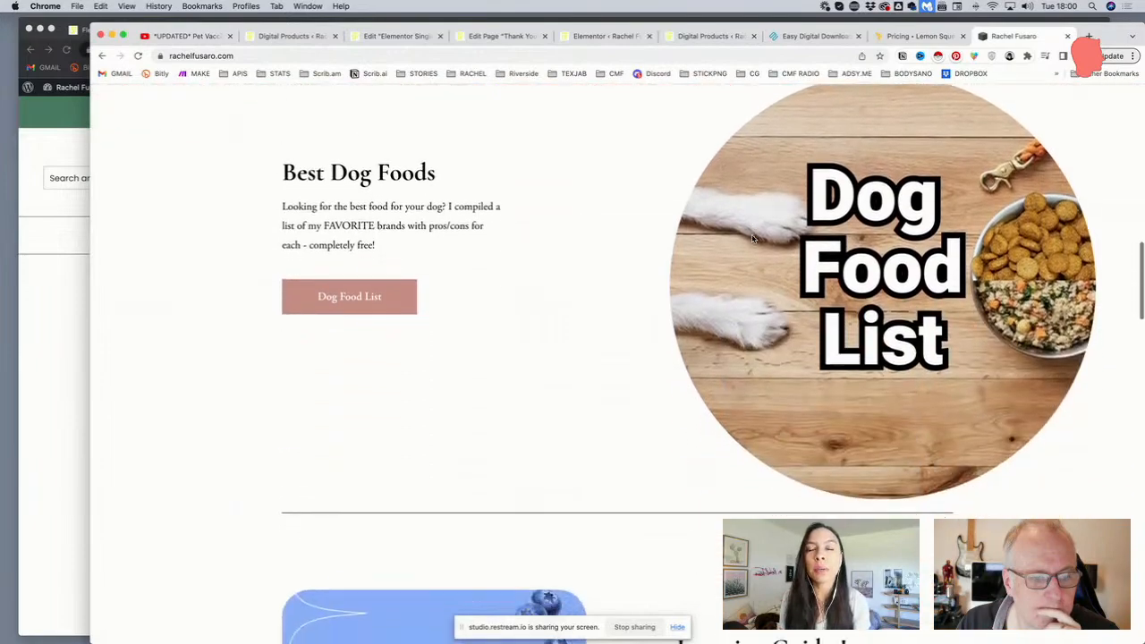
pyautogui.scroll(-15, 752, 239)
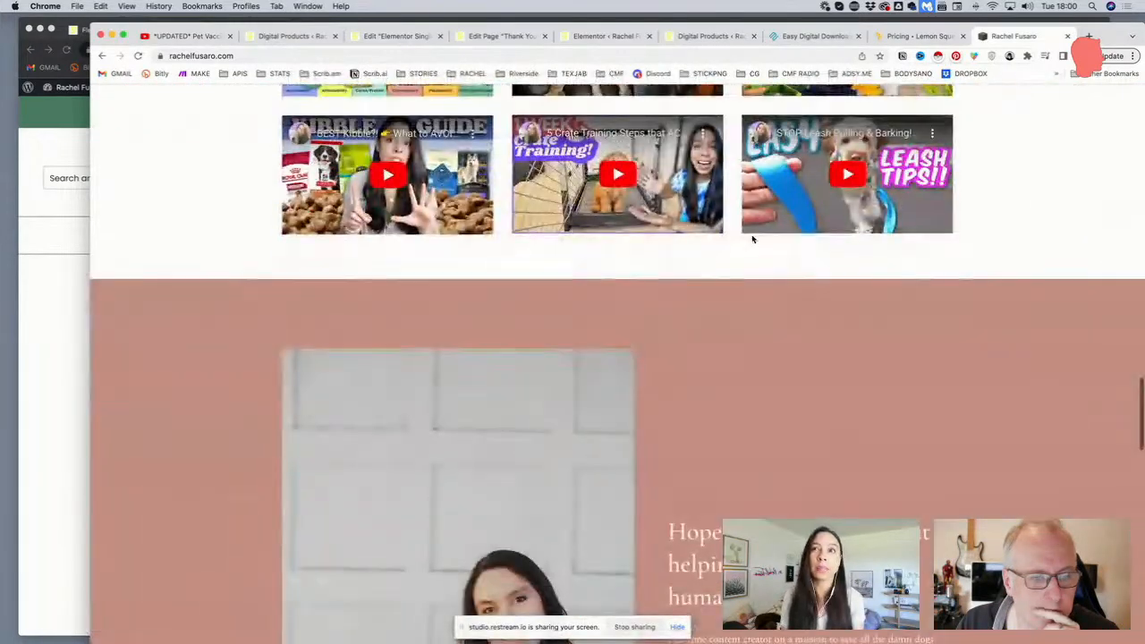
pyautogui.scroll(20, 753, 239)
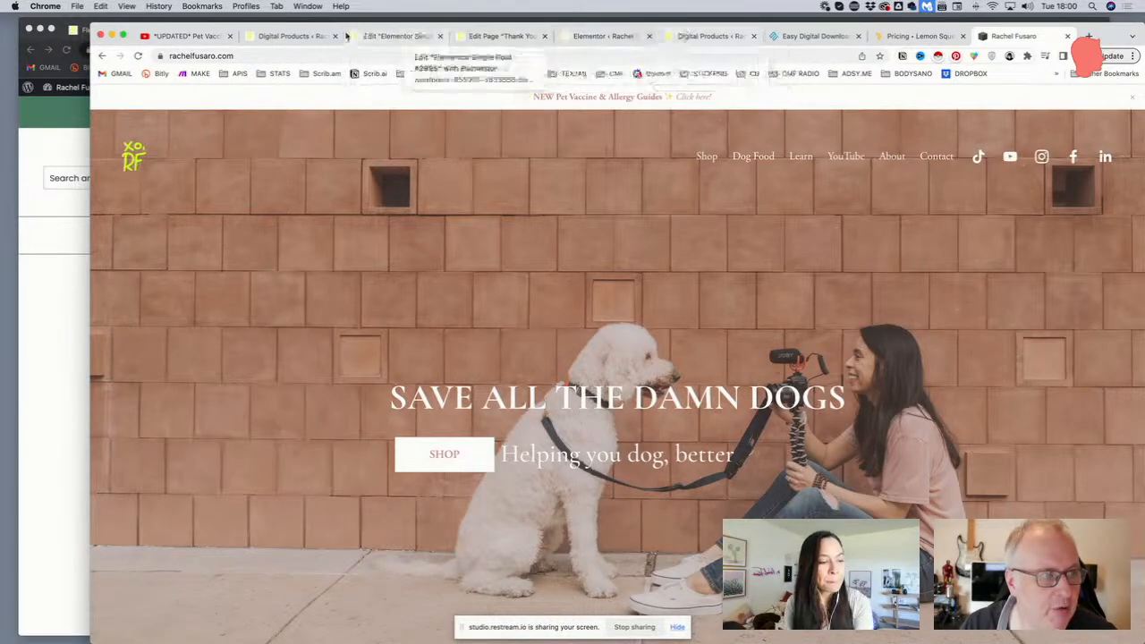
pyautogui.click(291, 36)
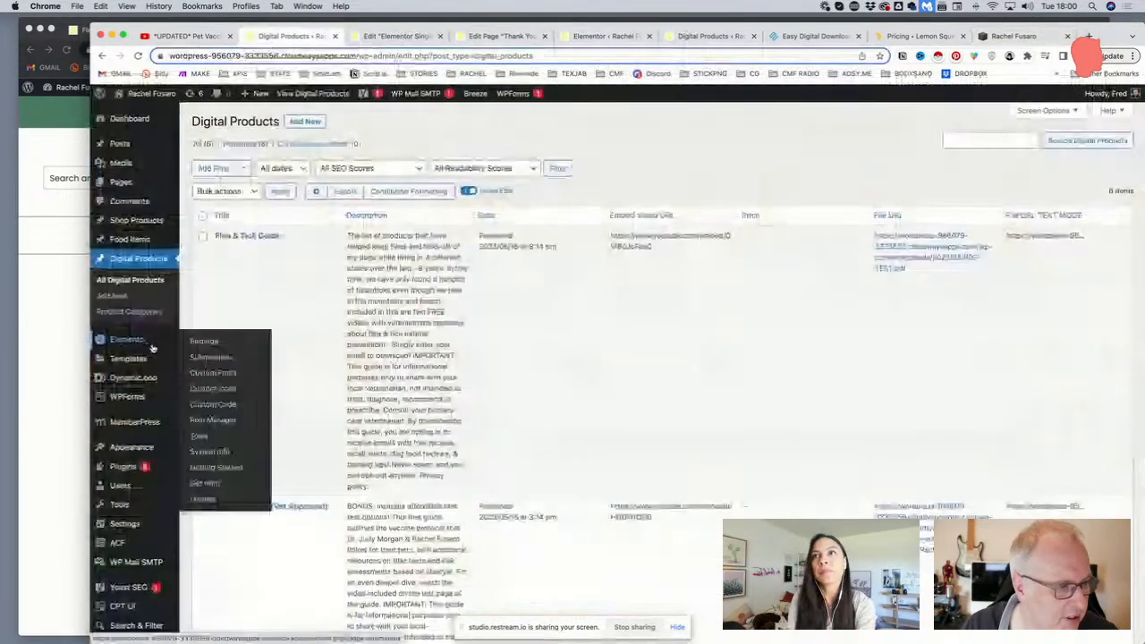
# Trash the old Download Pop Up from the Elementor Popups list
pyautogui.moveTo(141, 423)
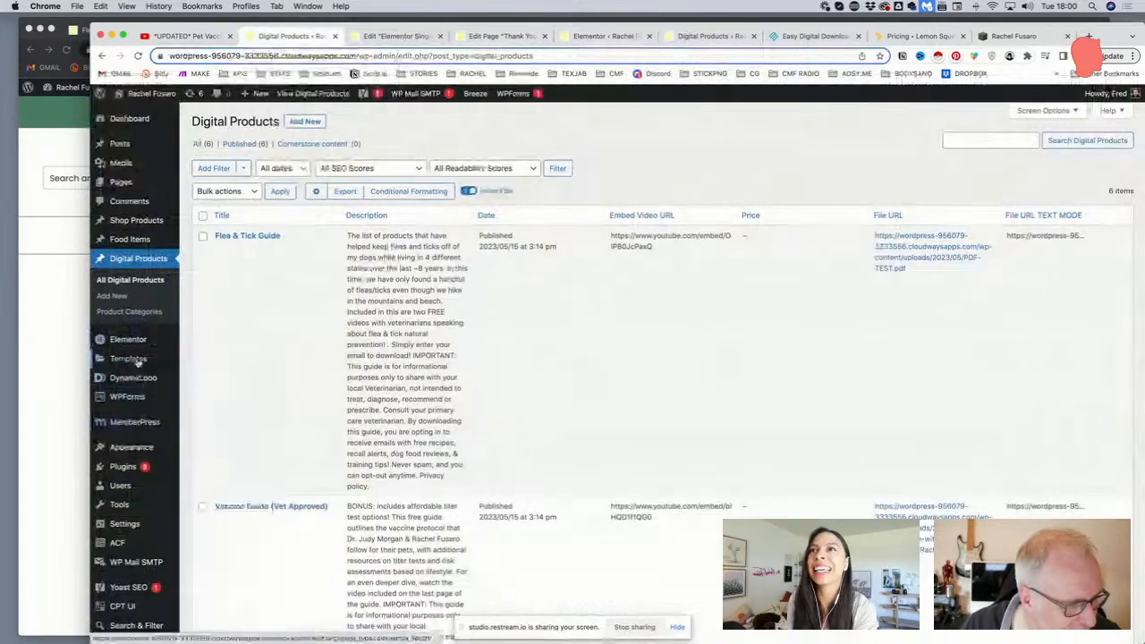
pyautogui.moveTo(134, 342)
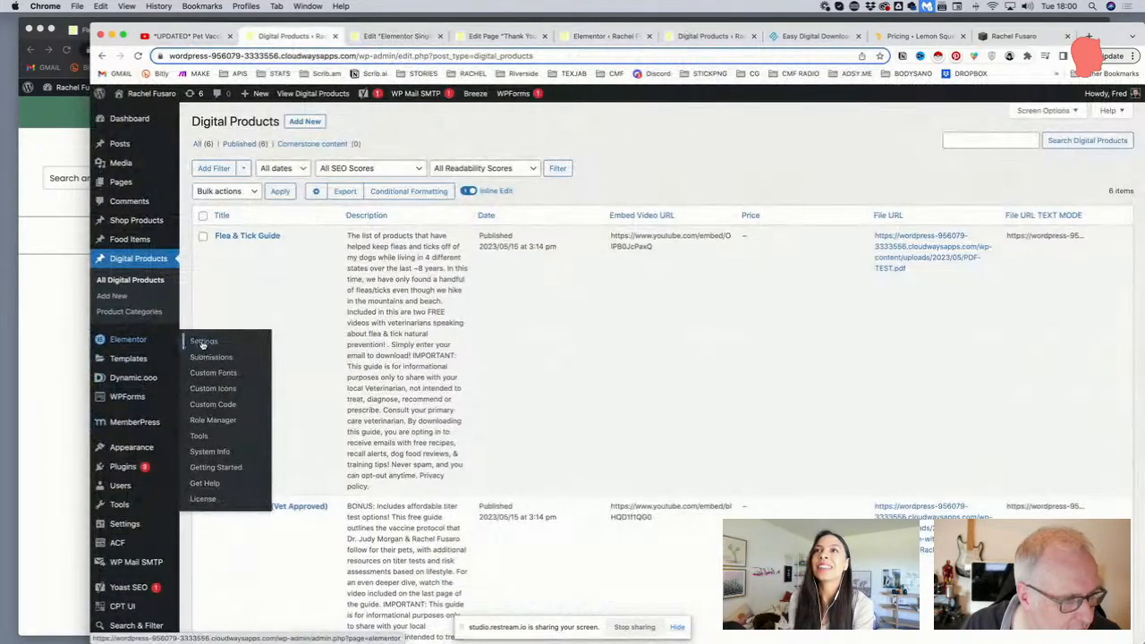
pyautogui.moveTo(192, 358)
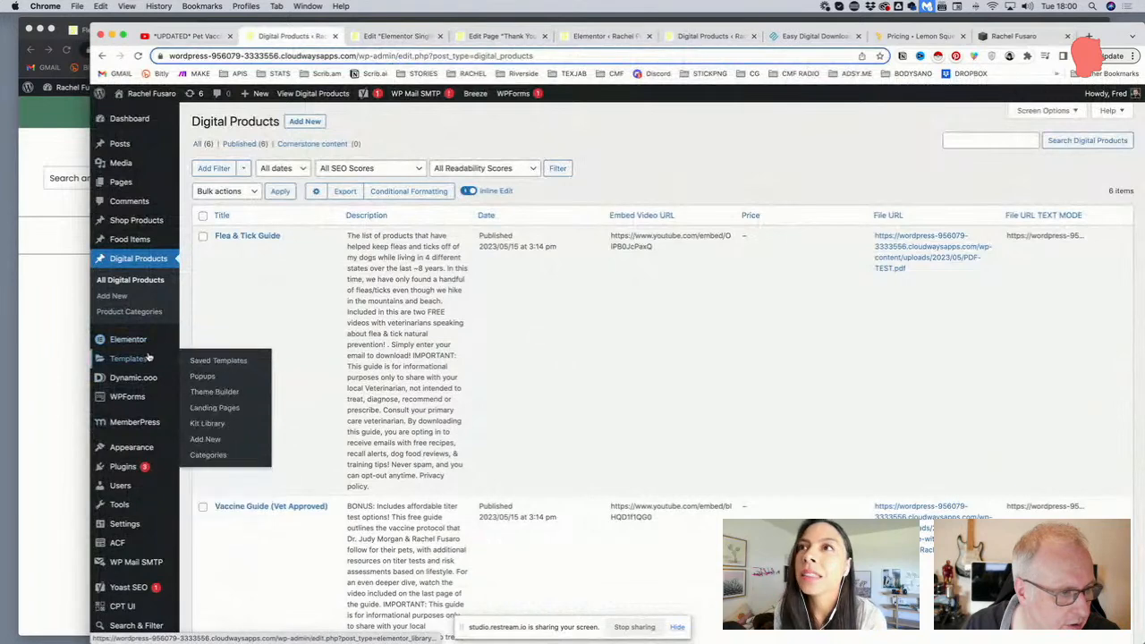
pyautogui.click(202, 376)
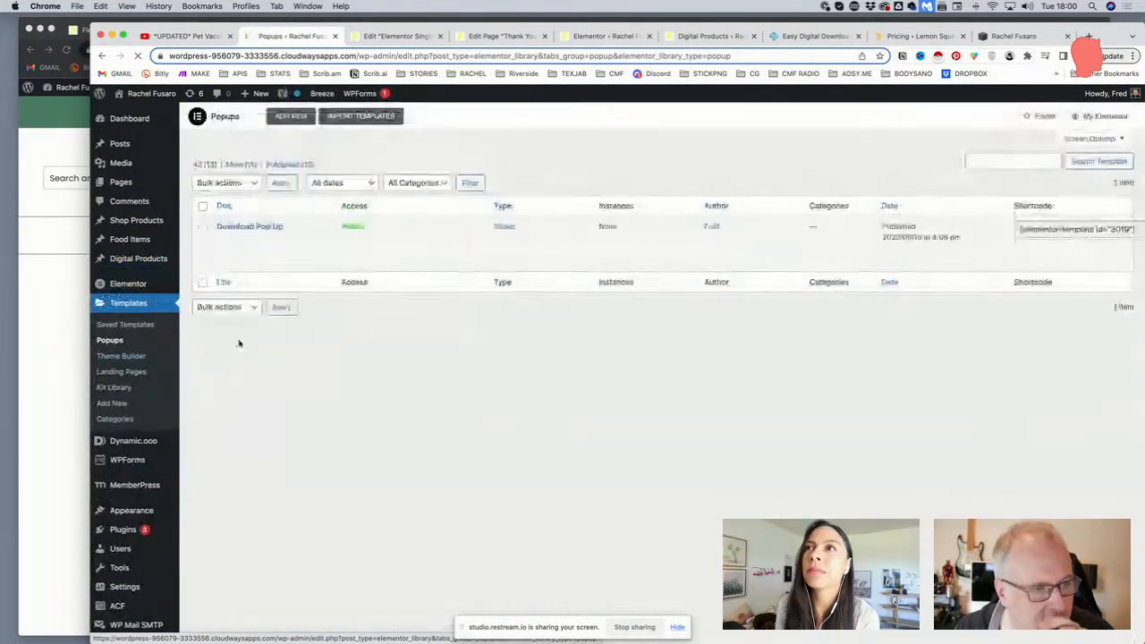
pyautogui.moveTo(269, 250)
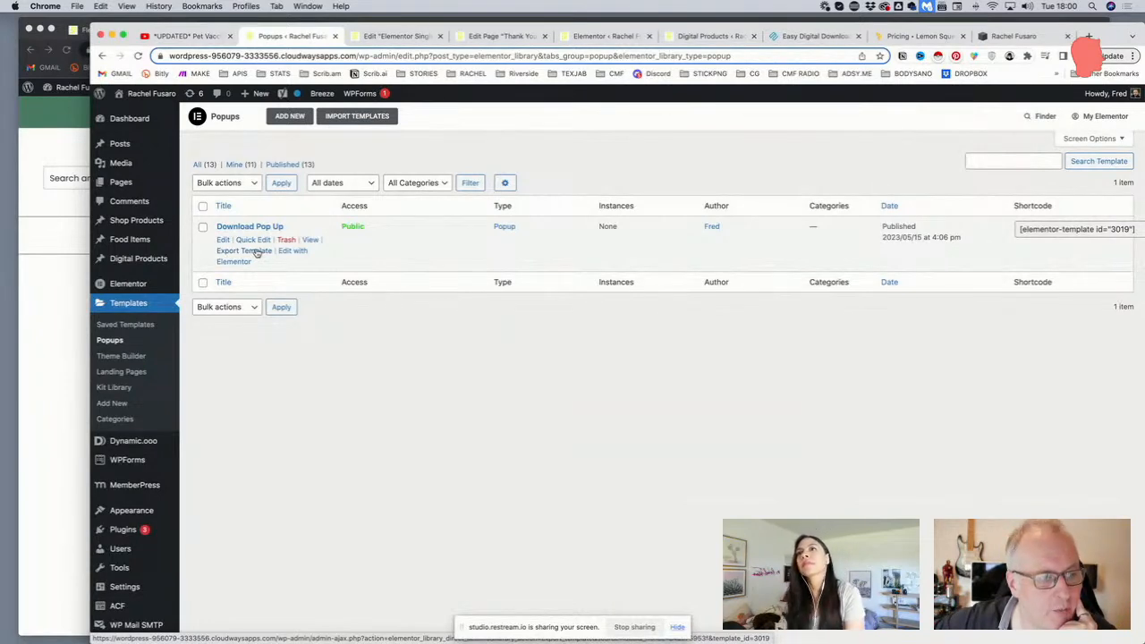
pyautogui.click(288, 240)
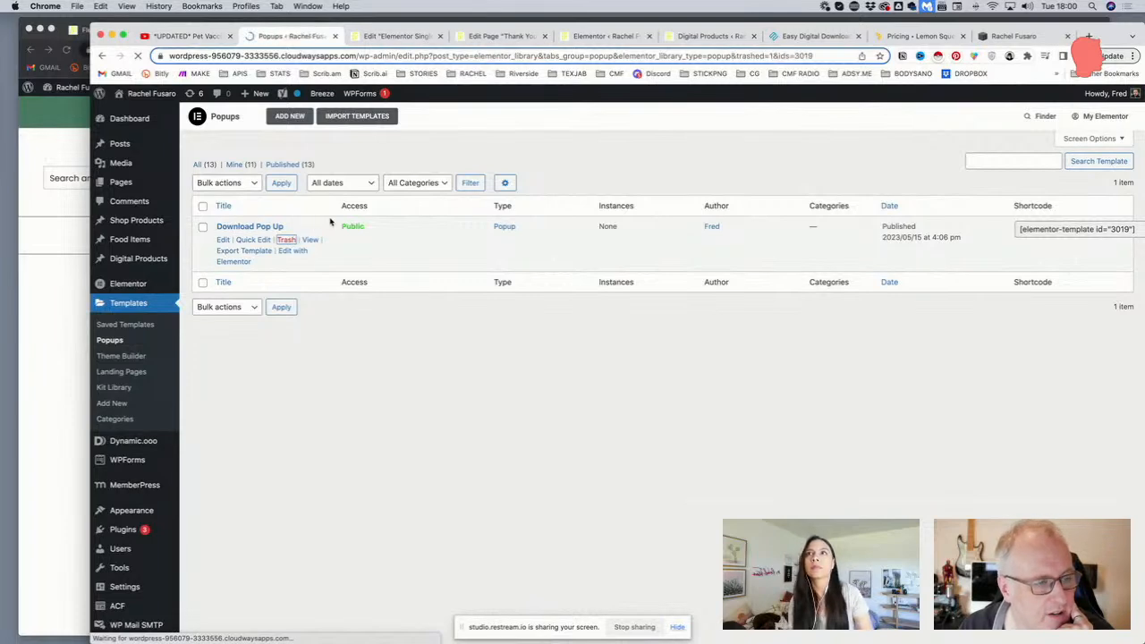
# Create a new popup template named Email Capture
pyautogui.click(663, 364)
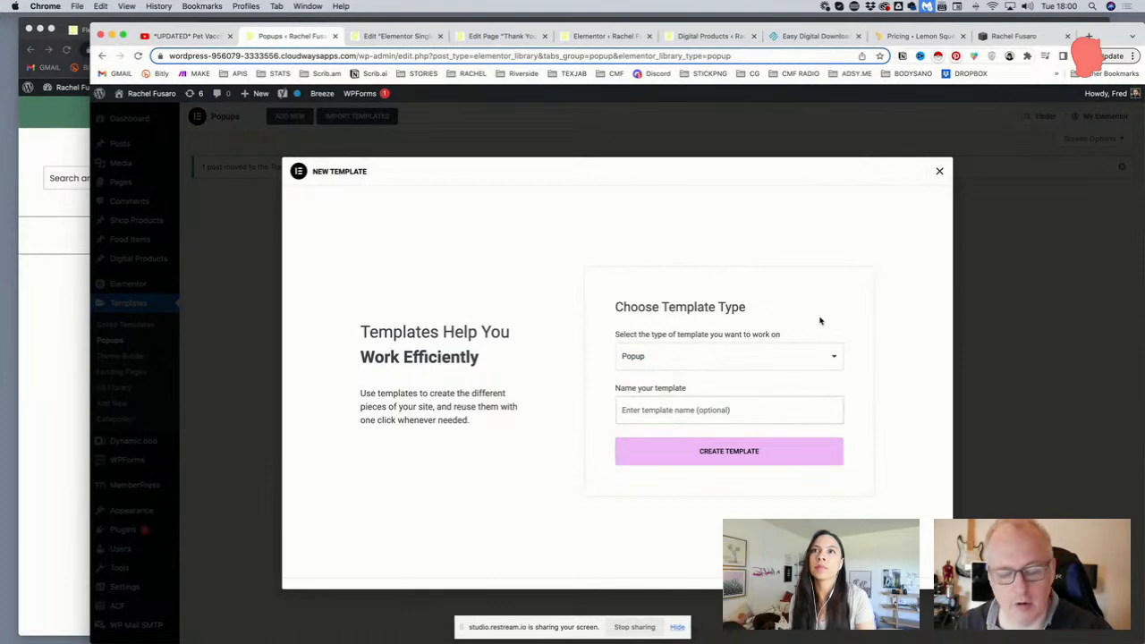
pyautogui.write('Email Capture')
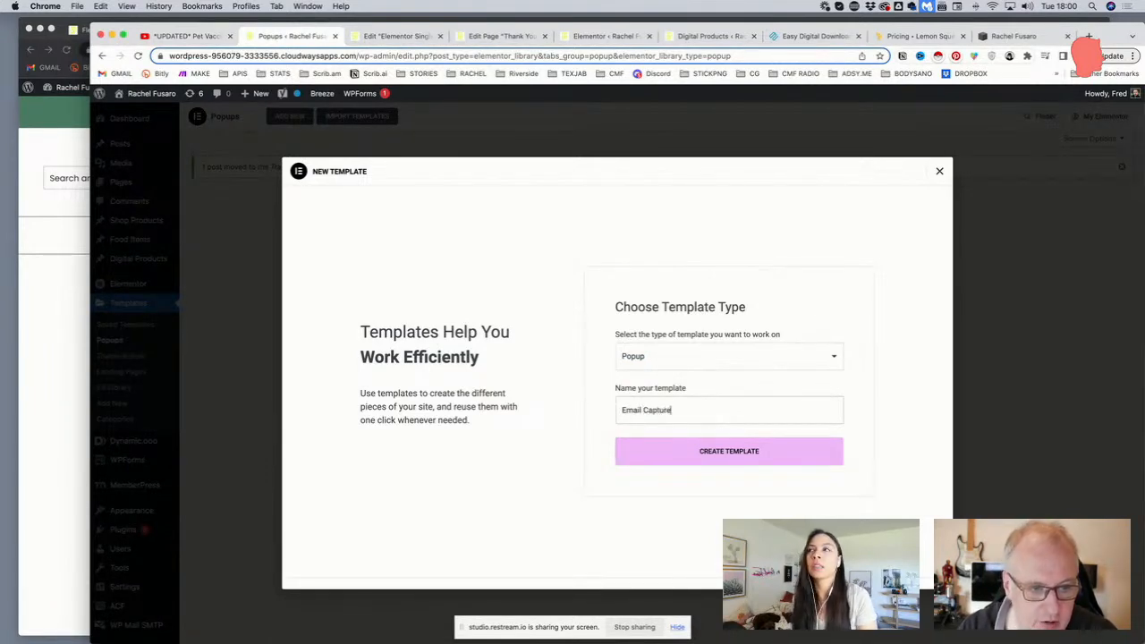
pyautogui.click(741, 452)
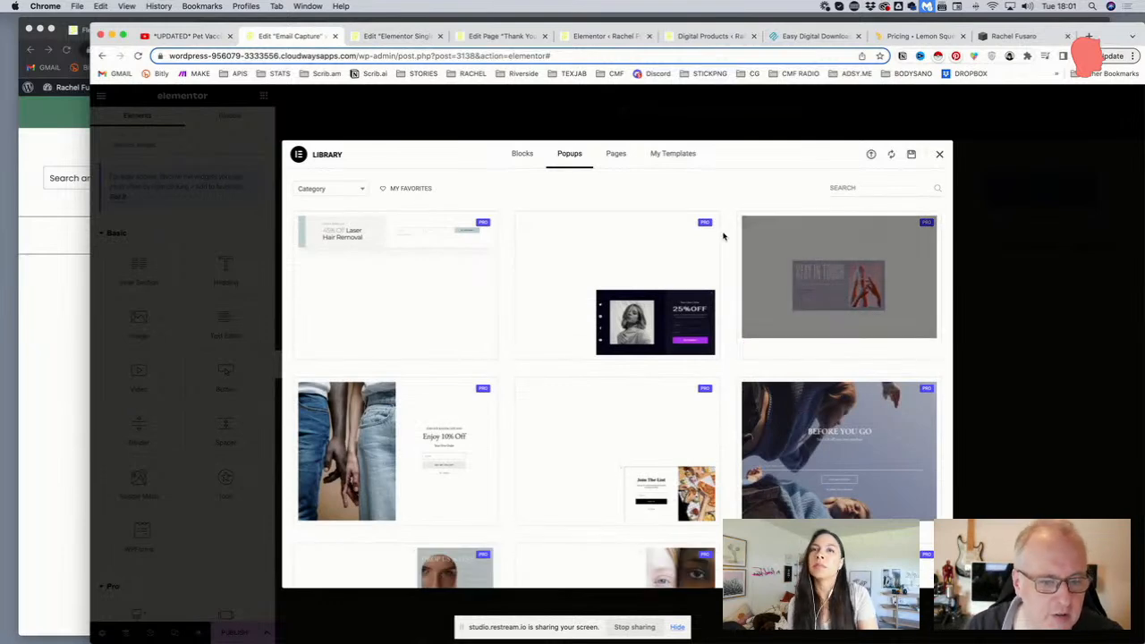
# Close the template library and add a single-column section to the blank popup
pyautogui.click(940, 155)
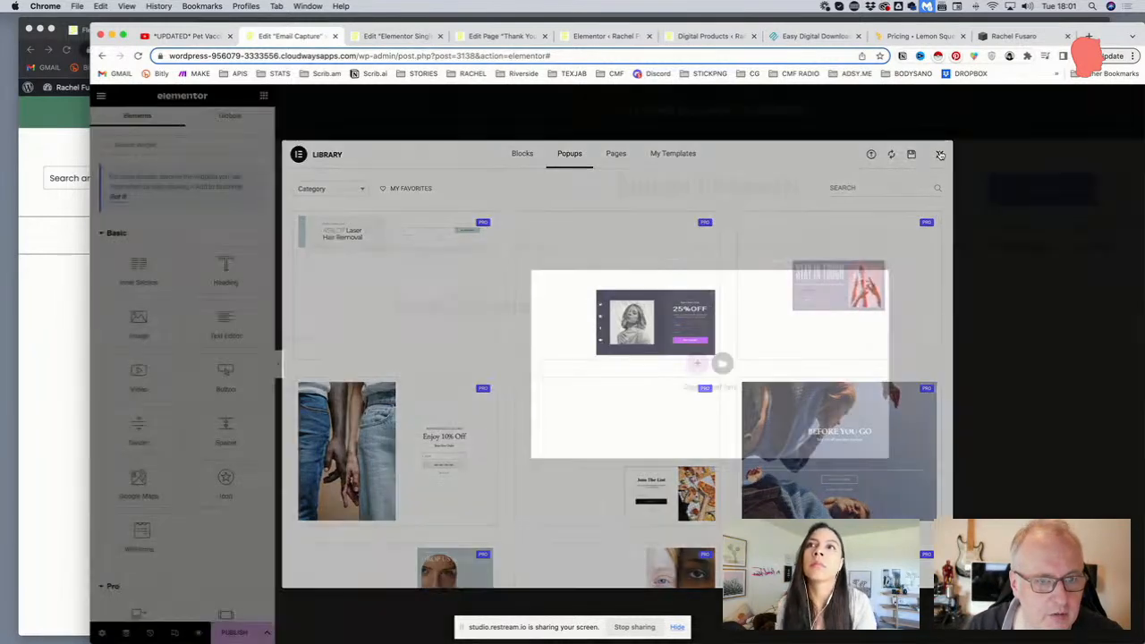
pyautogui.click(695, 365)
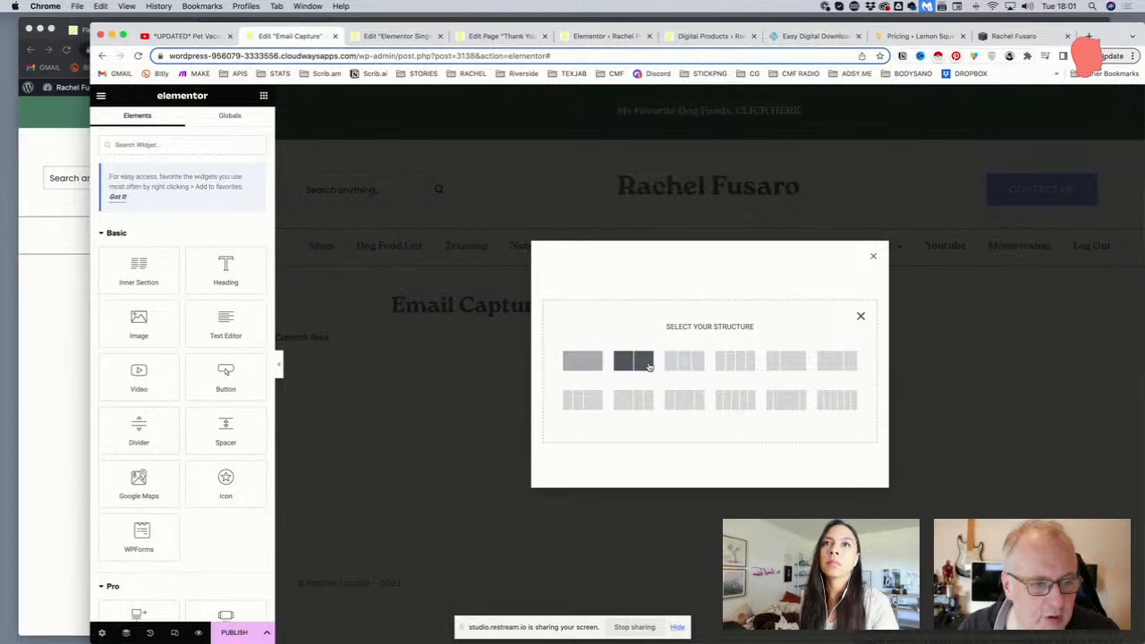
pyautogui.click(582, 361)
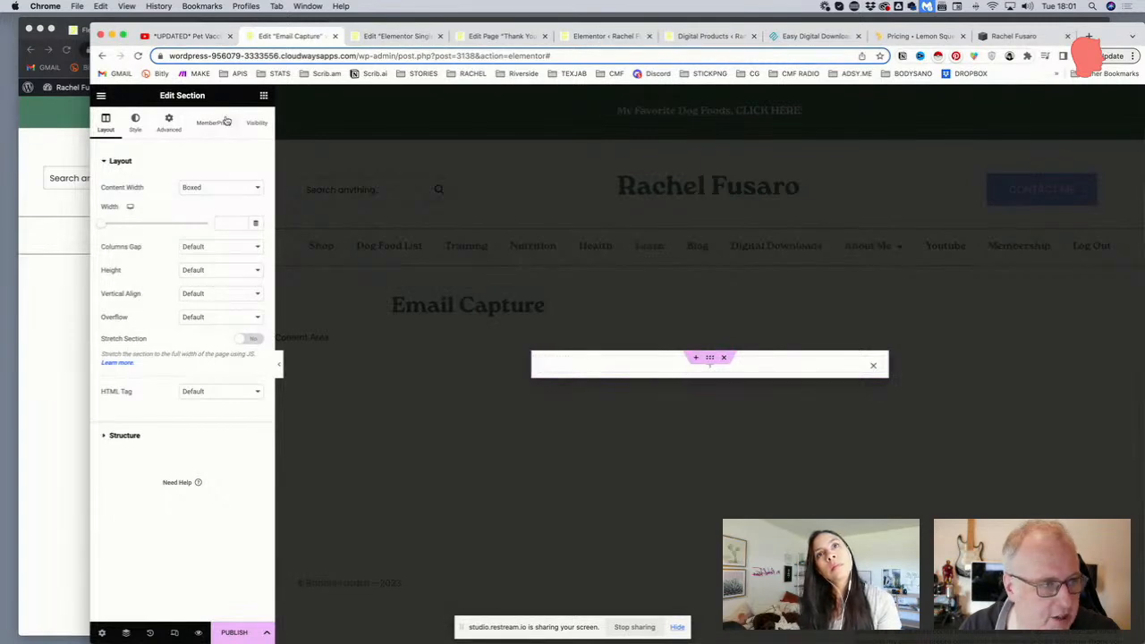
# Add a centred 'Join my community' heading with 20 px padding
pyautogui.click(264, 96)
pyautogui.moveTo(225, 269); pyautogui.dragTo(659, 366)
pyautogui.moveTo(188, 202); pyautogui.dragTo(146, 183)
pyautogui.write('Join my communit')
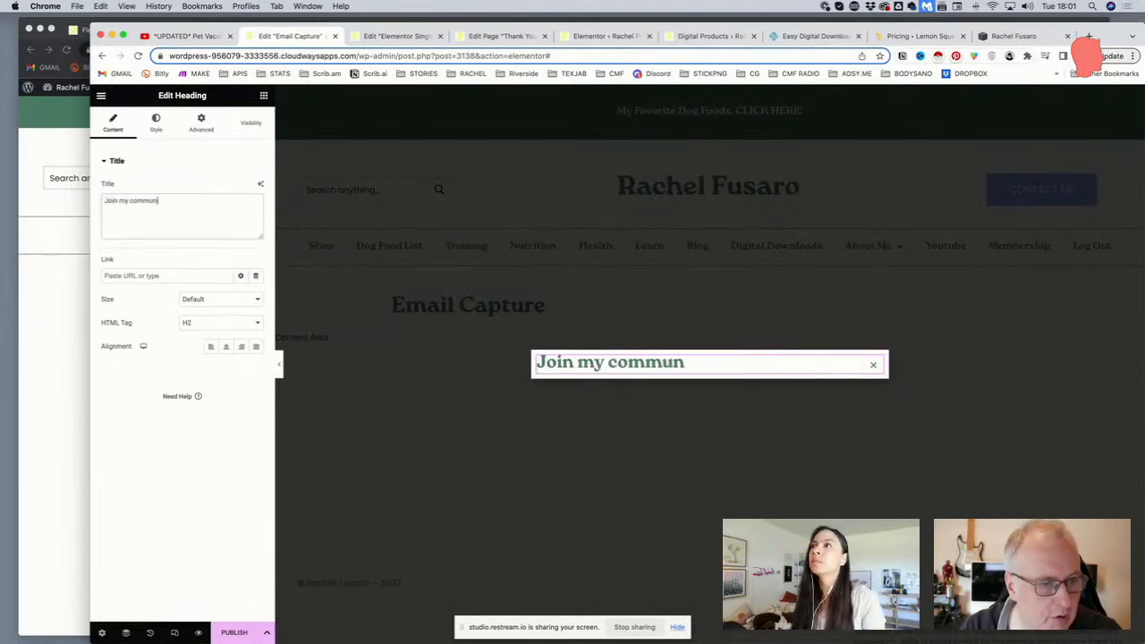
pyautogui.write('ty')
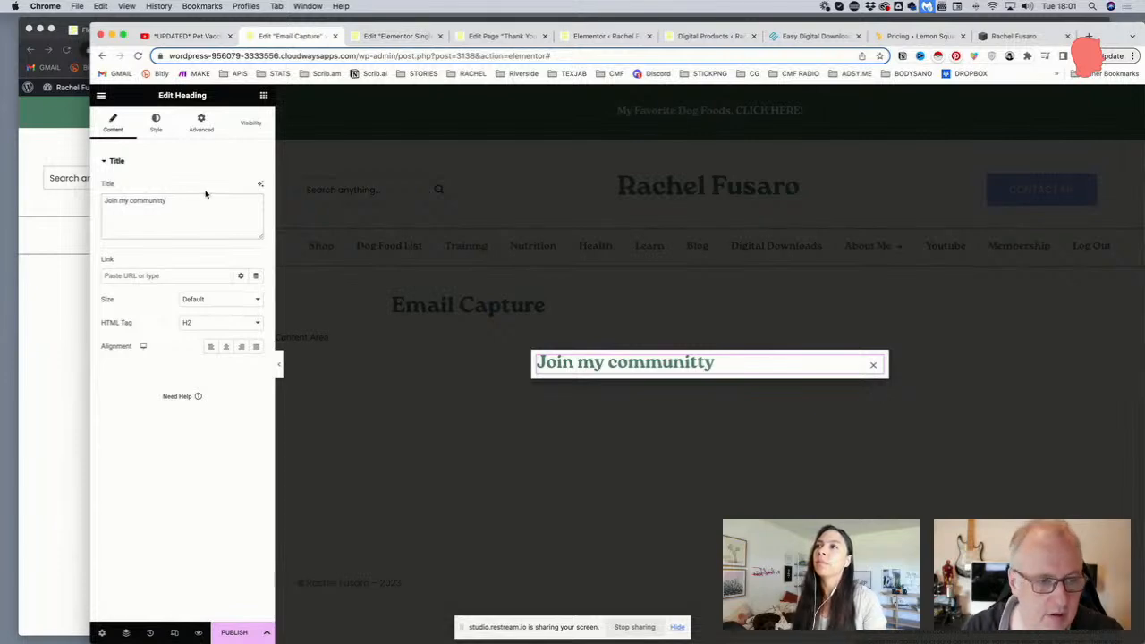
pyautogui.press('BackSpace')
pyautogui.press('BackSpace')
pyautogui.write('y')
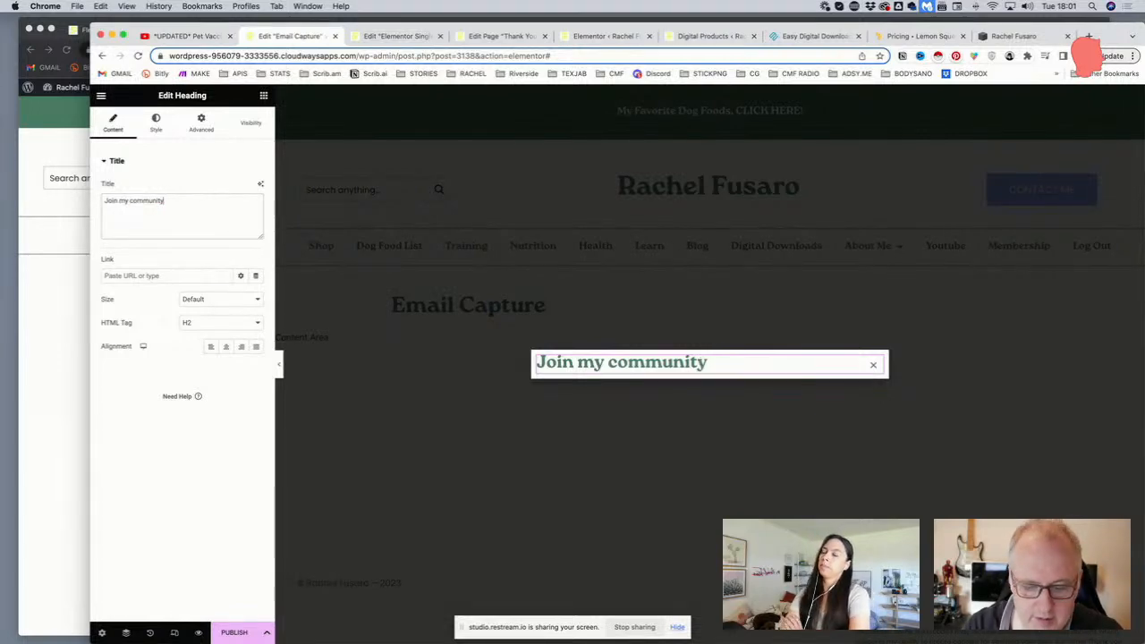
pyautogui.click(225, 347)
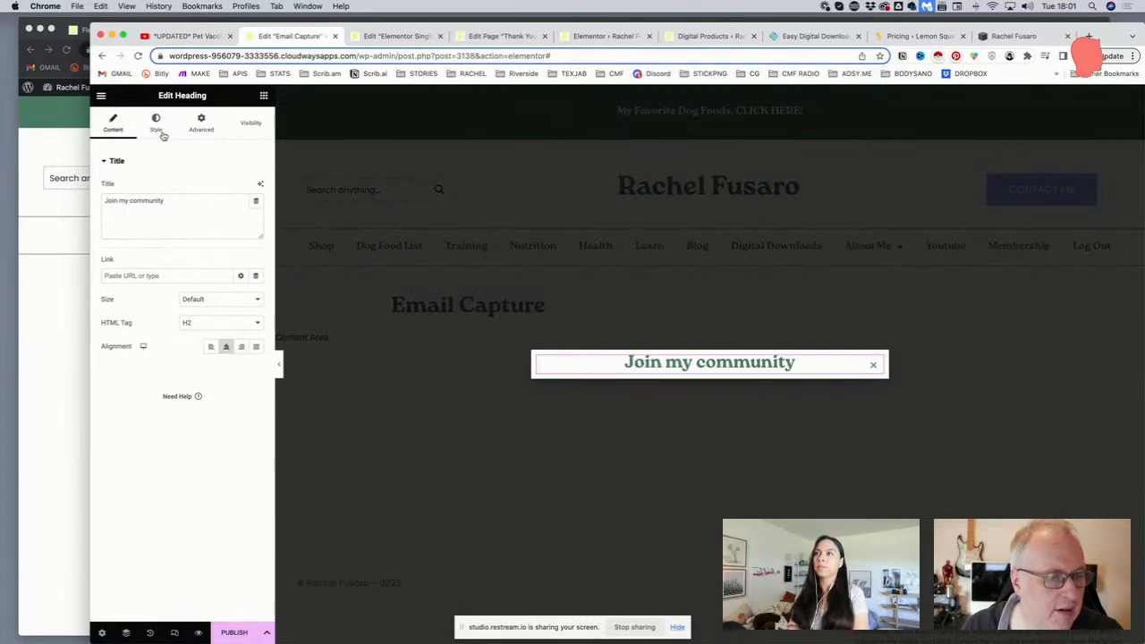
pyautogui.click(201, 123)
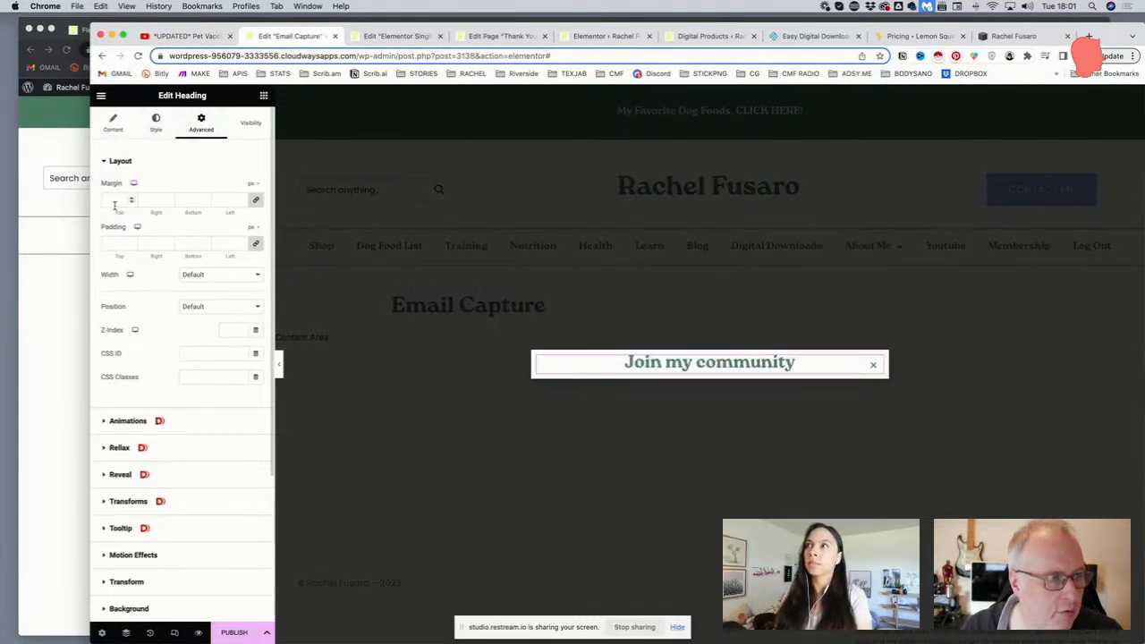
pyautogui.write('20')
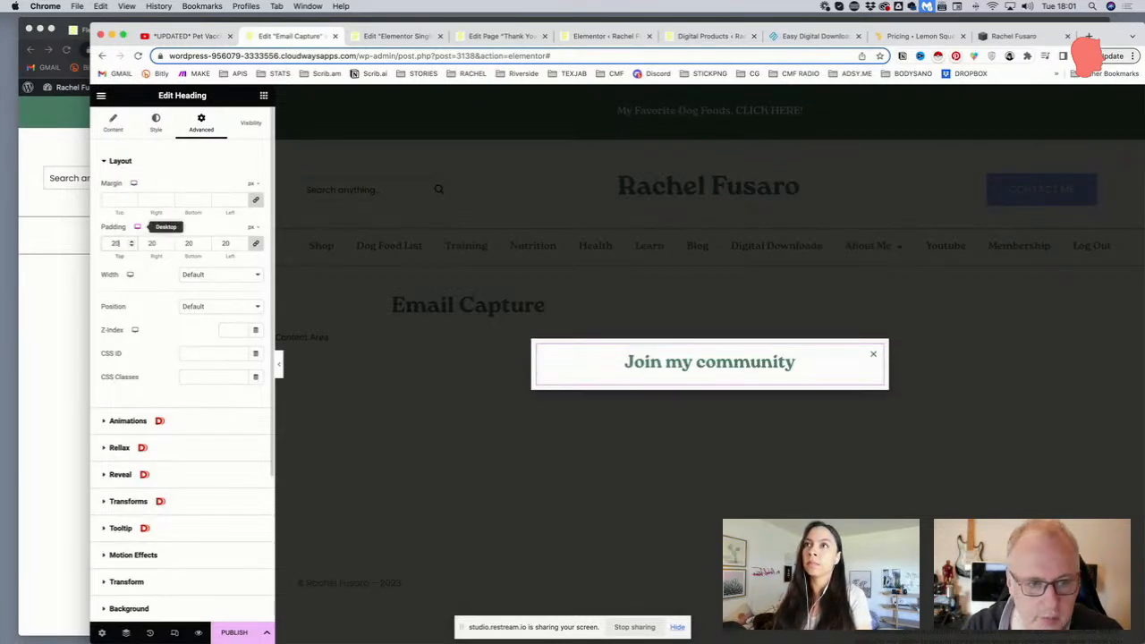
pyautogui.click(263, 95)
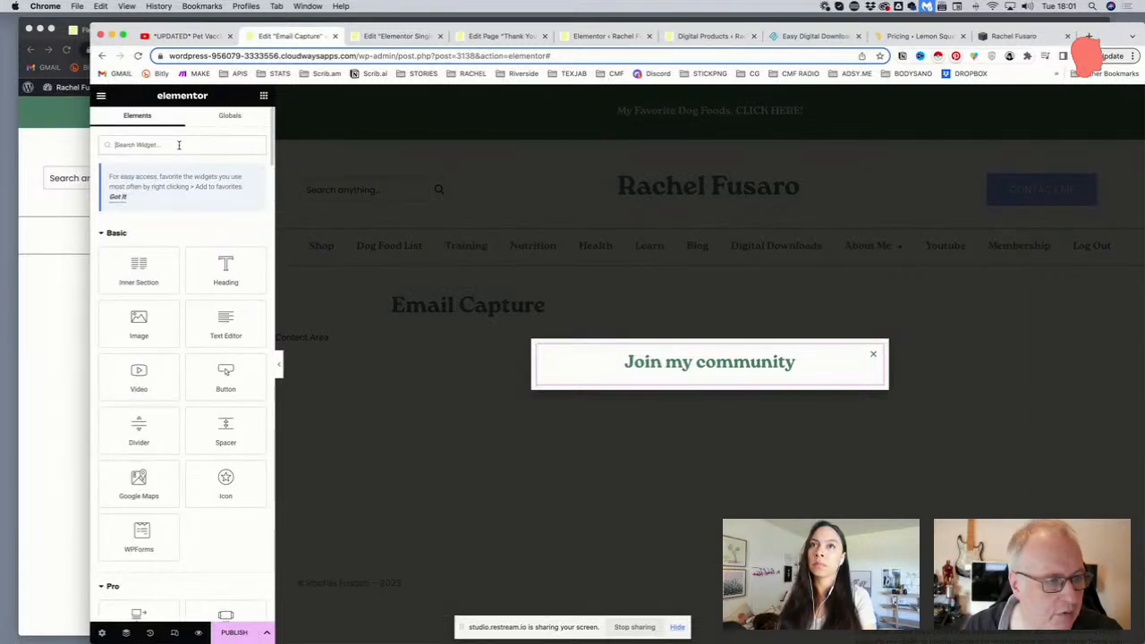
# Drag the global Newsletter Signup and Quick Signup Form widgets beneath the popup heading
pyautogui.click(230, 119)
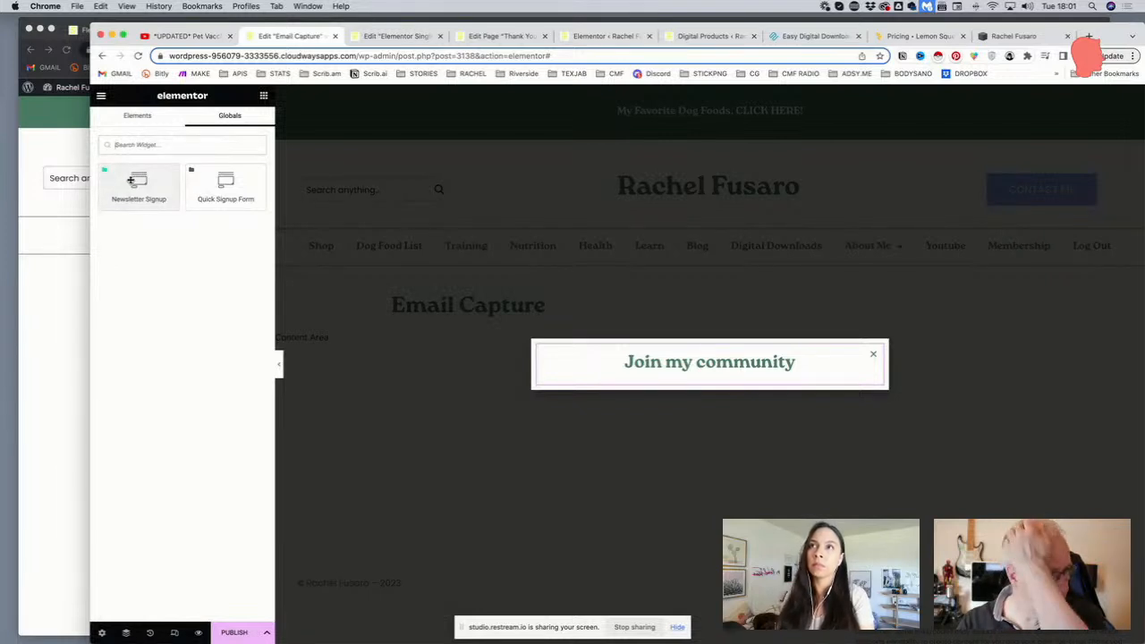
pyautogui.moveTo(133, 184); pyautogui.dragTo(672, 376)
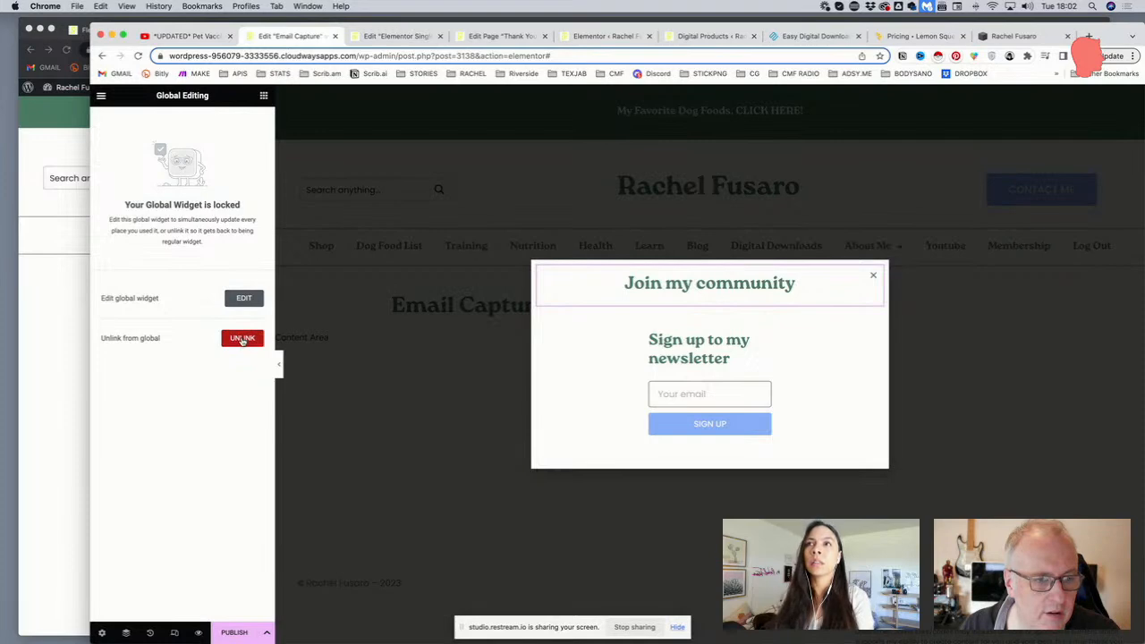
pyautogui.click(262, 95)
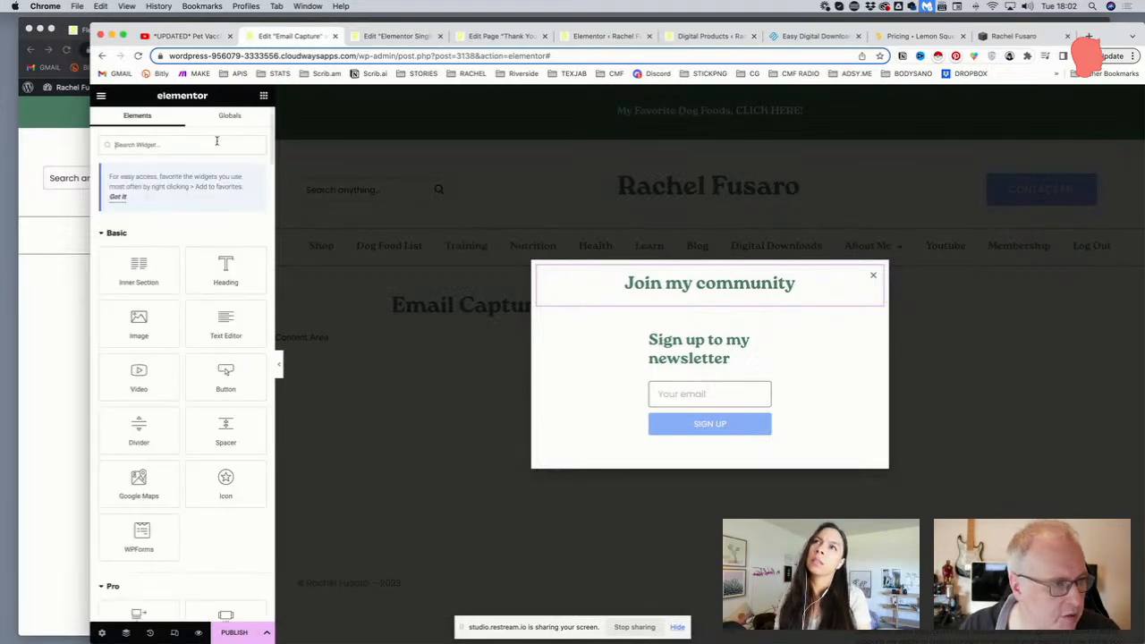
pyautogui.click(230, 116)
pyautogui.moveTo(224, 188); pyautogui.dragTo(723, 323)
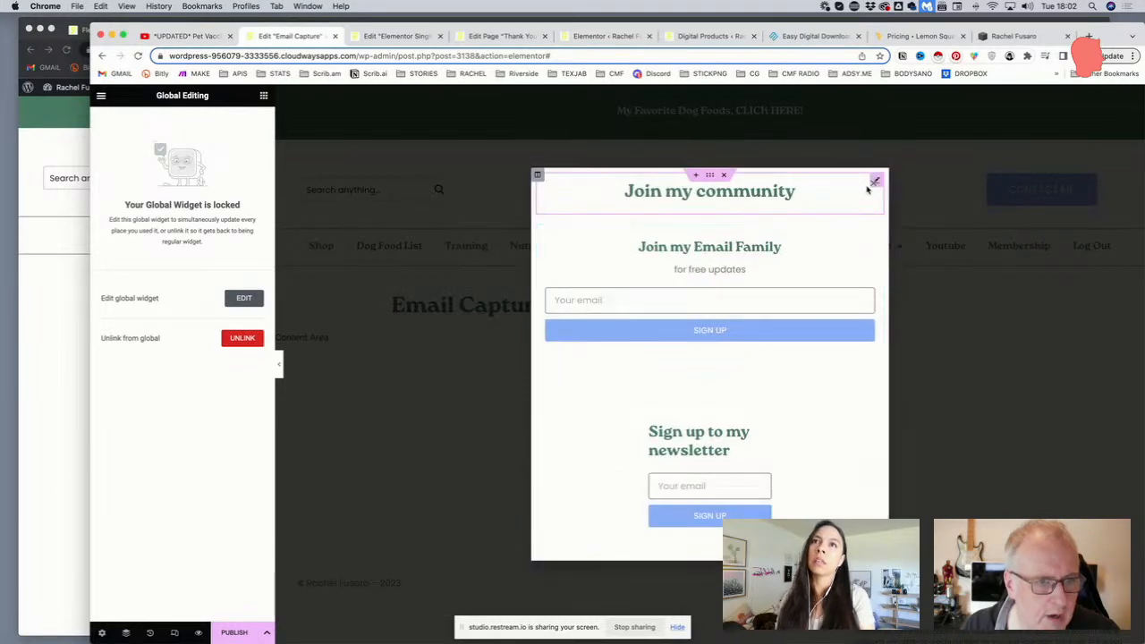
# Delete the 'Join my community' heading from the popup via its right-click menu
pyautogui.click(875, 185)
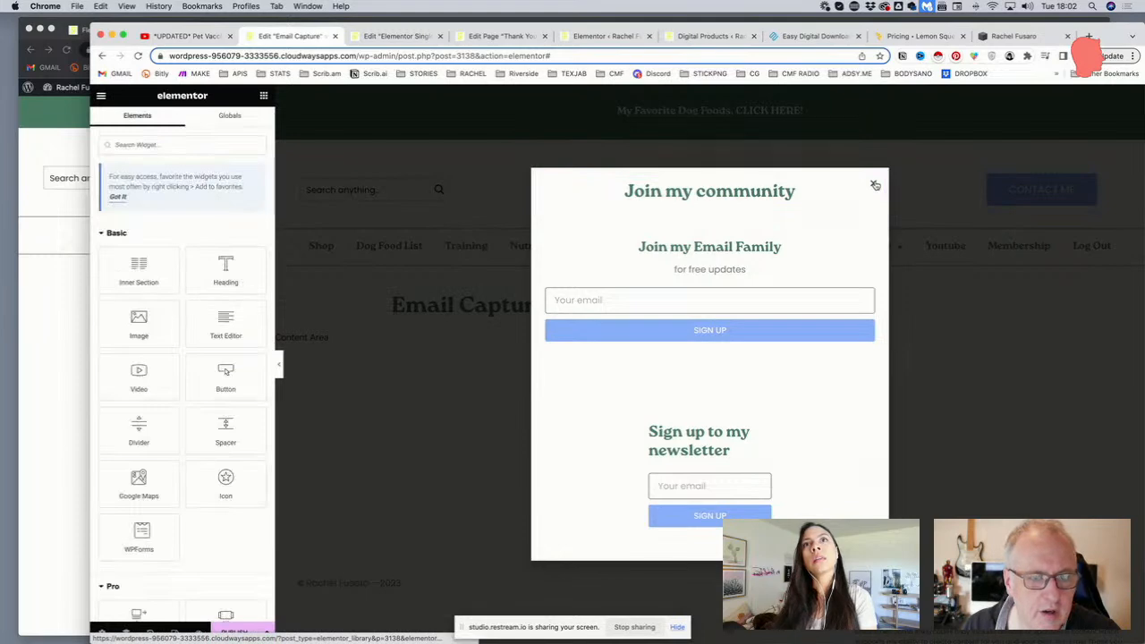
pyautogui.rightClick(873, 185)
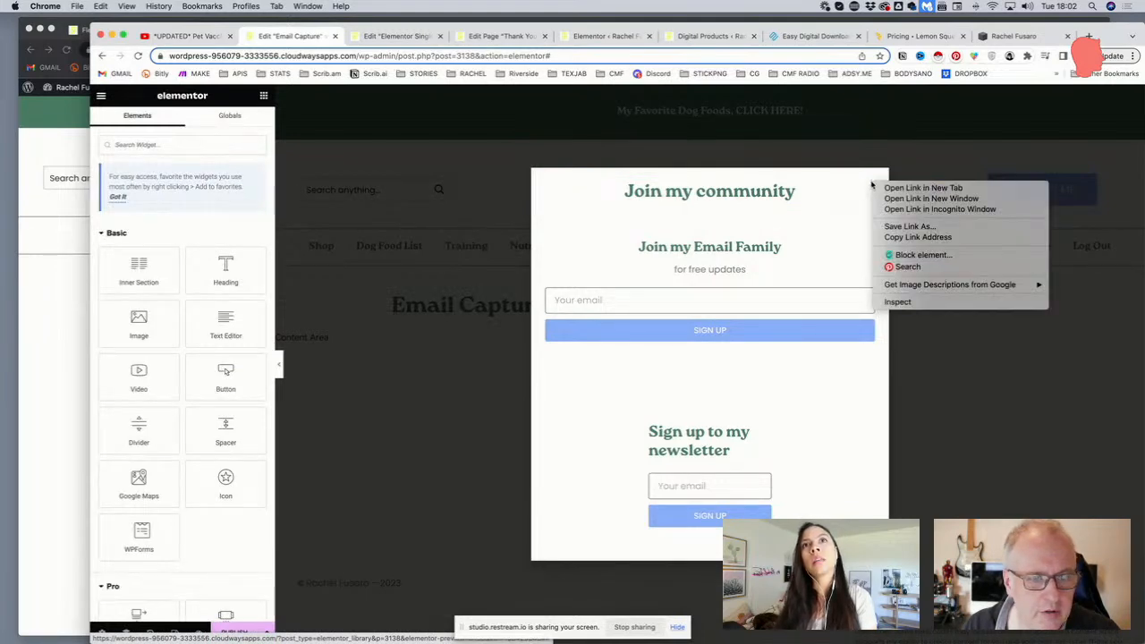
pyautogui.click(873, 186)
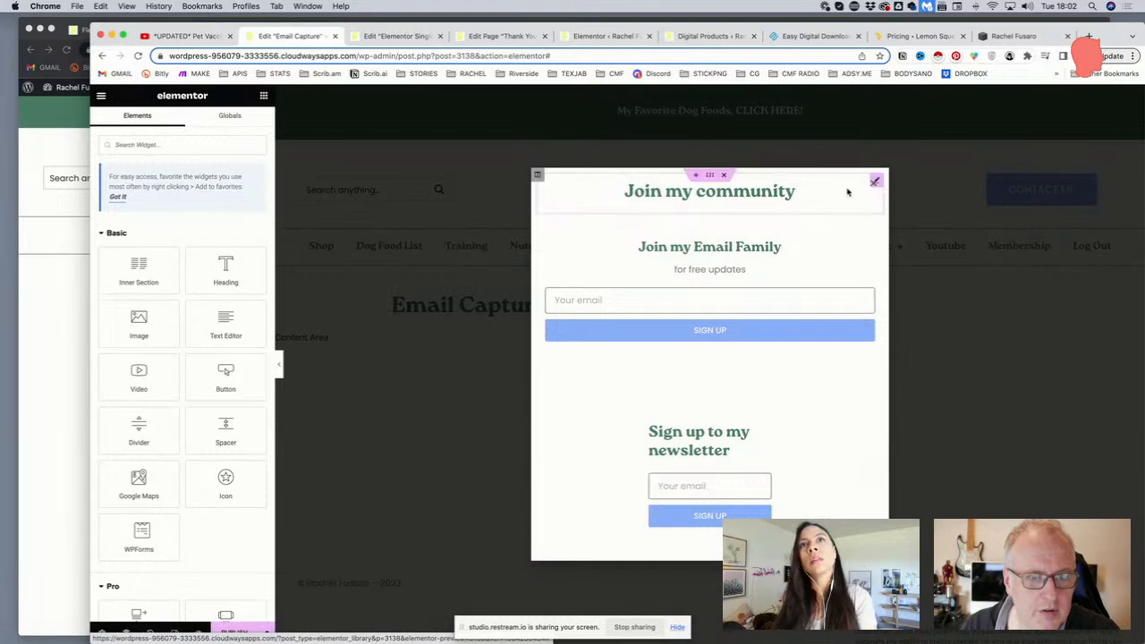
pyautogui.click(756, 195)
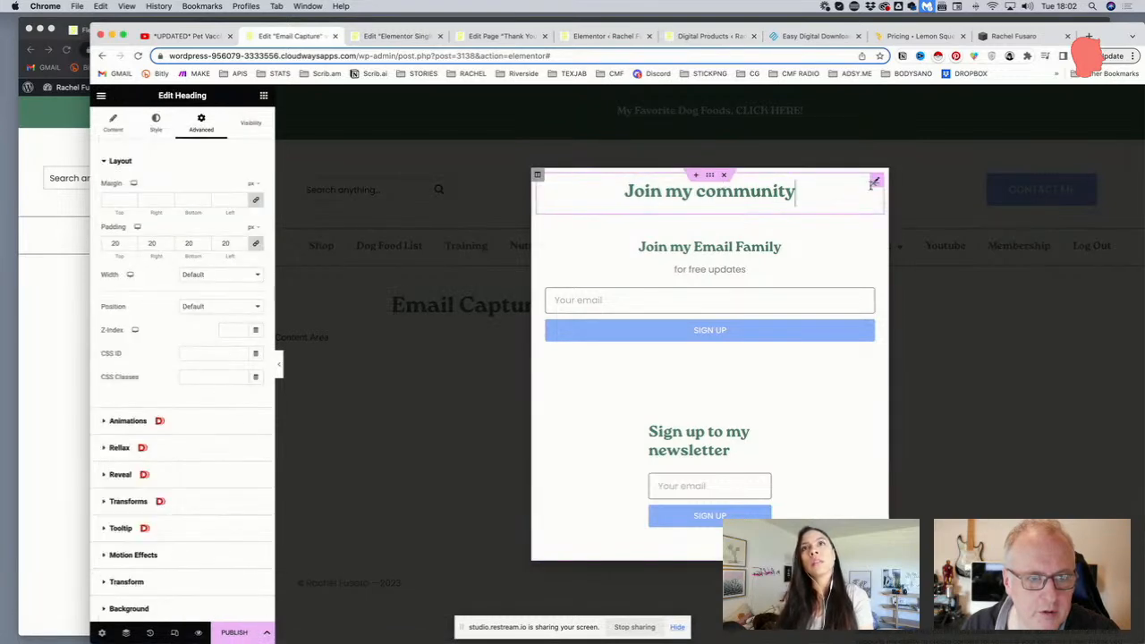
pyautogui.rightClick(880, 183)
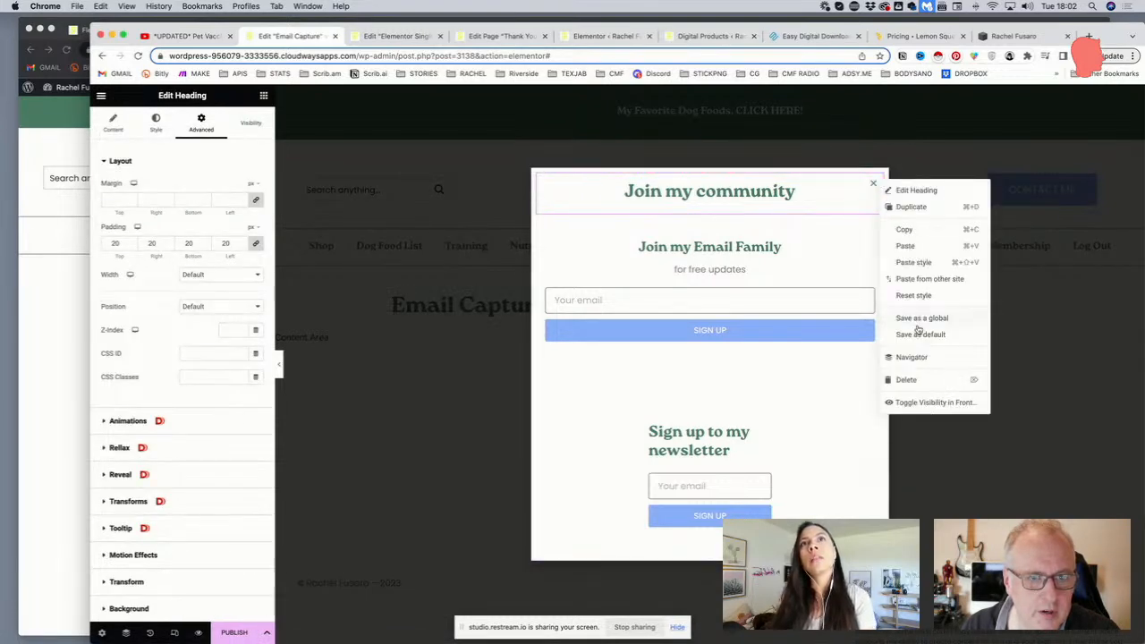
pyautogui.click(908, 380)
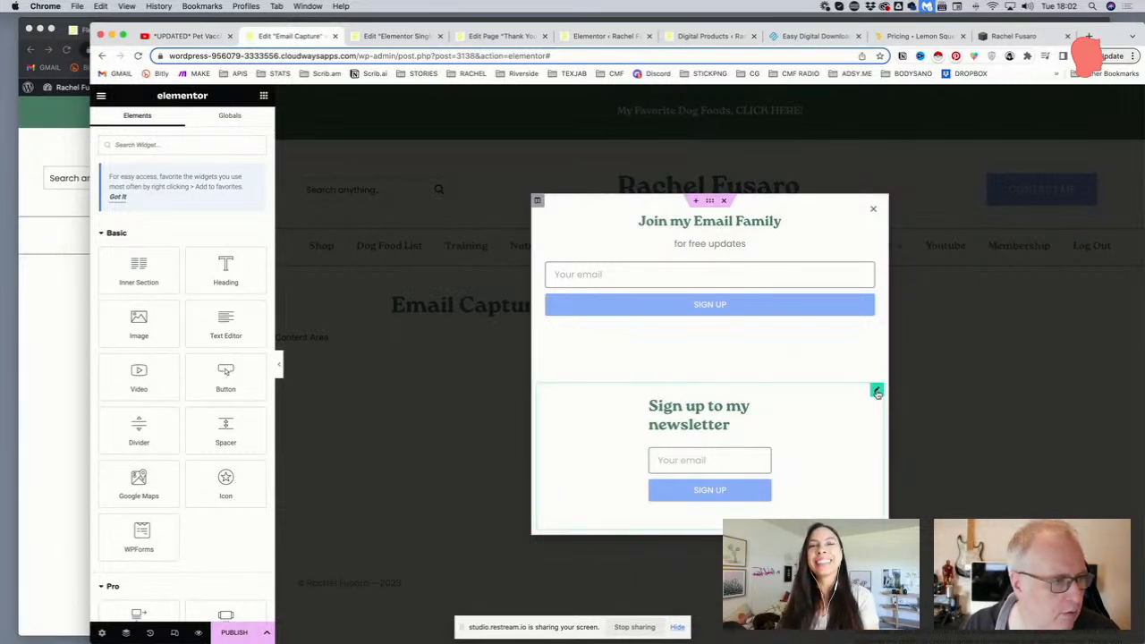
# In the Navigator, toggle the 'Sign up to my newsletter' form's visibility, leaving it shown
pyautogui.click(126, 633)
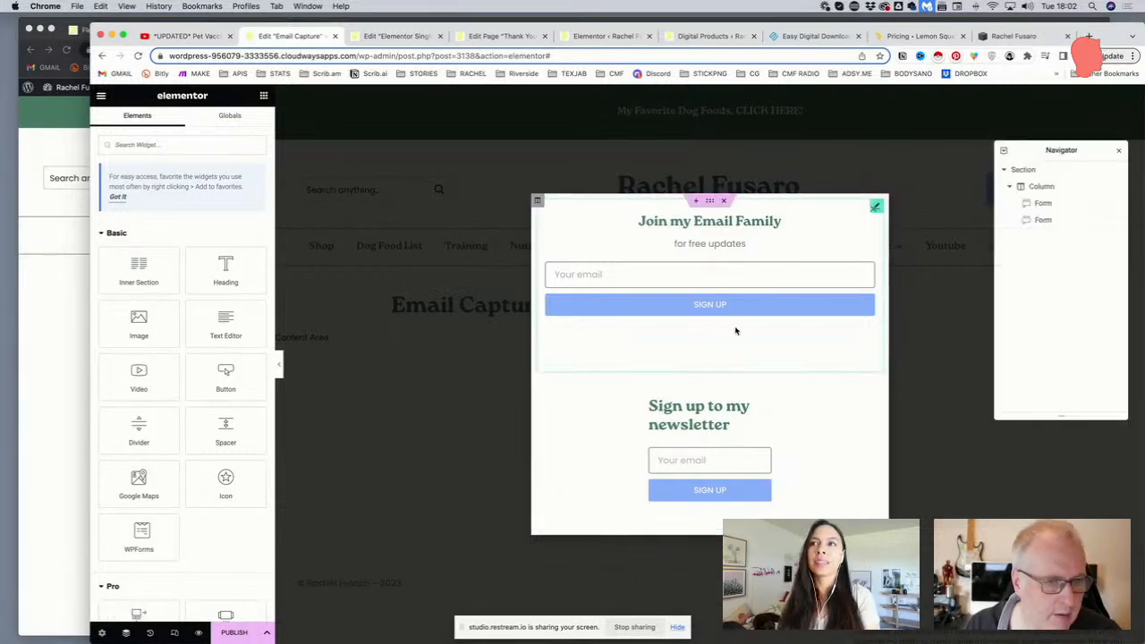
pyautogui.click(1054, 223)
pyautogui.click(1054, 225)
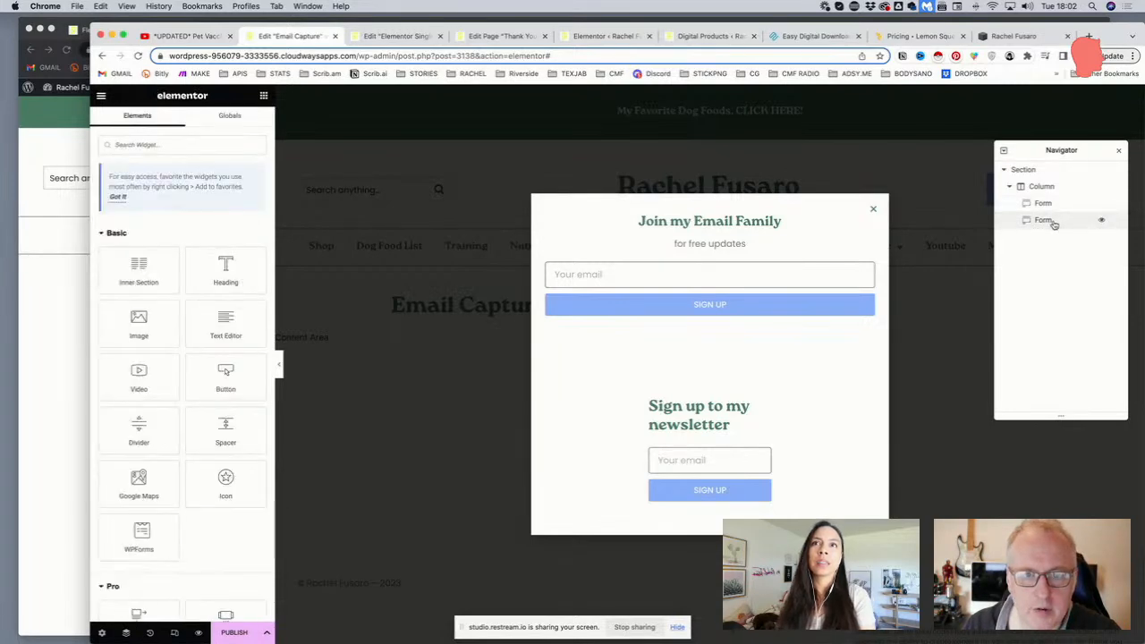
pyautogui.click(1099, 222)
pyautogui.click(1103, 222)
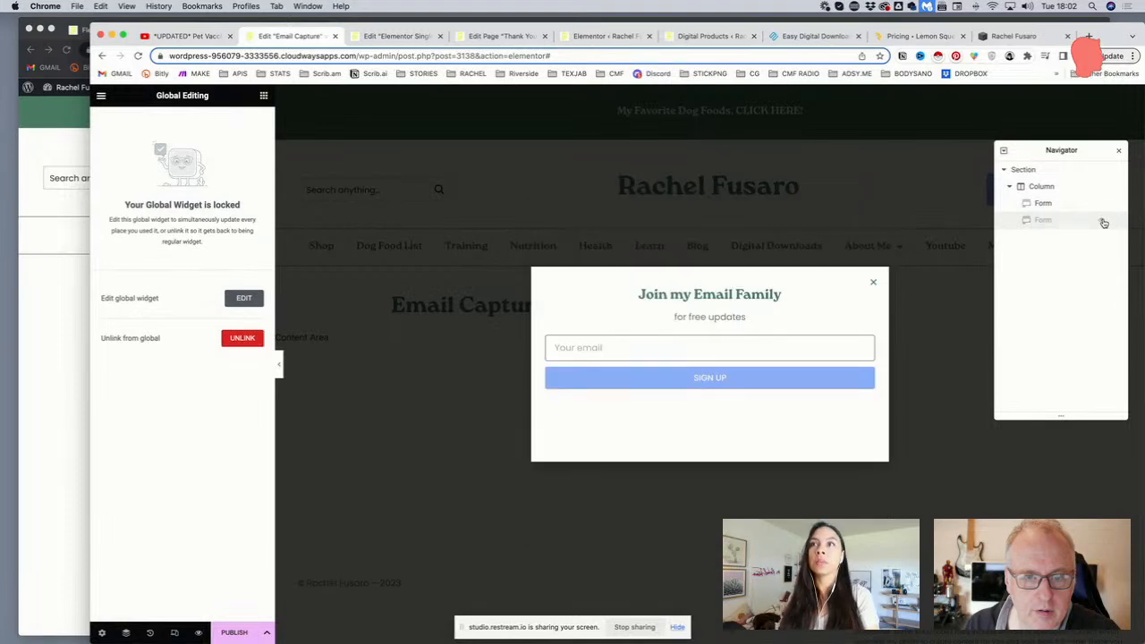
pyautogui.click(1079, 225)
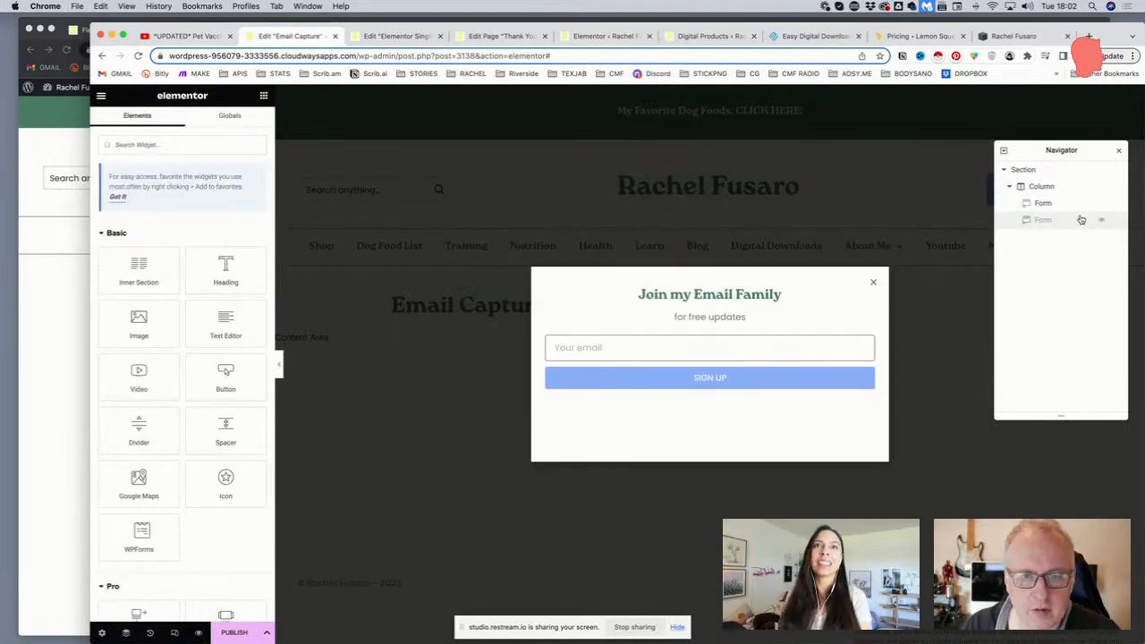
pyautogui.click(1102, 223)
pyautogui.click(1102, 223)
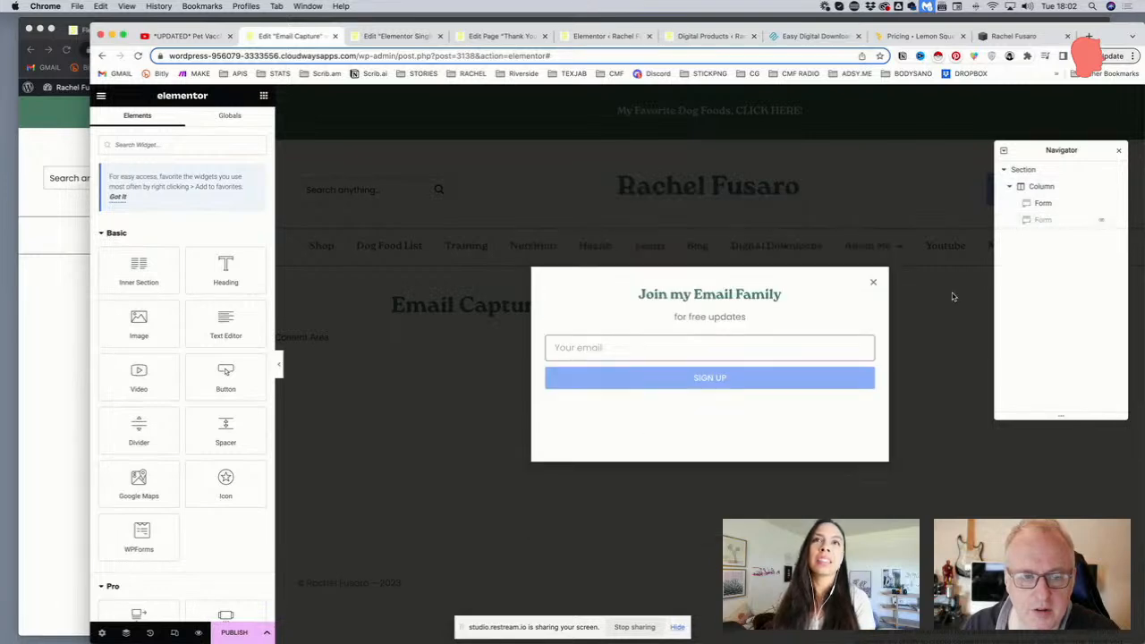
pyautogui.click(1056, 227)
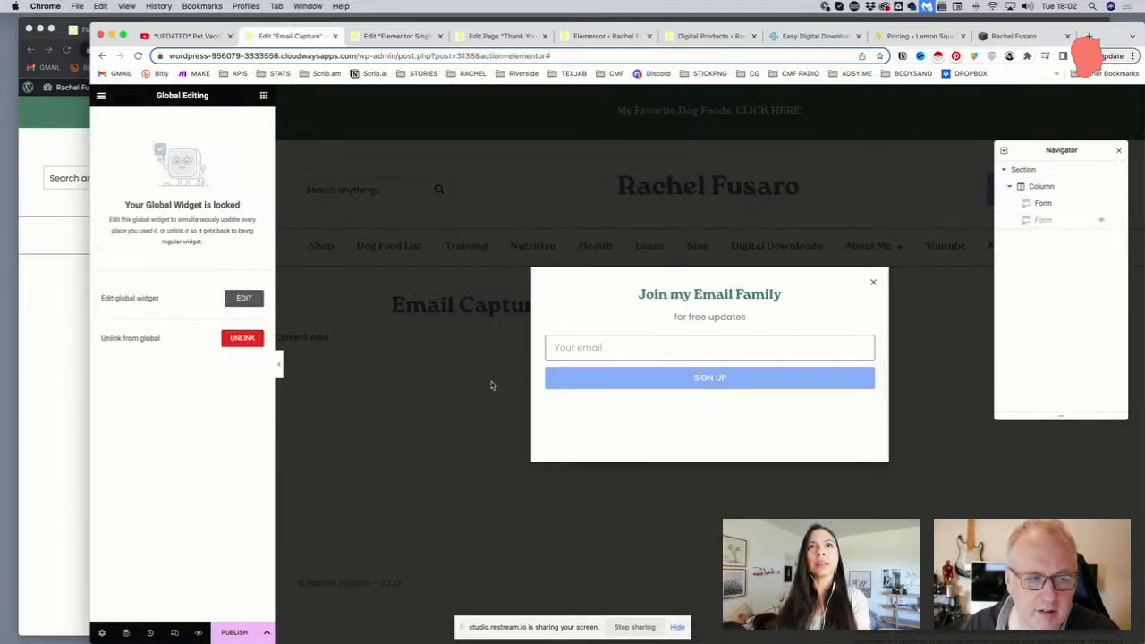
pyautogui.click(1098, 222)
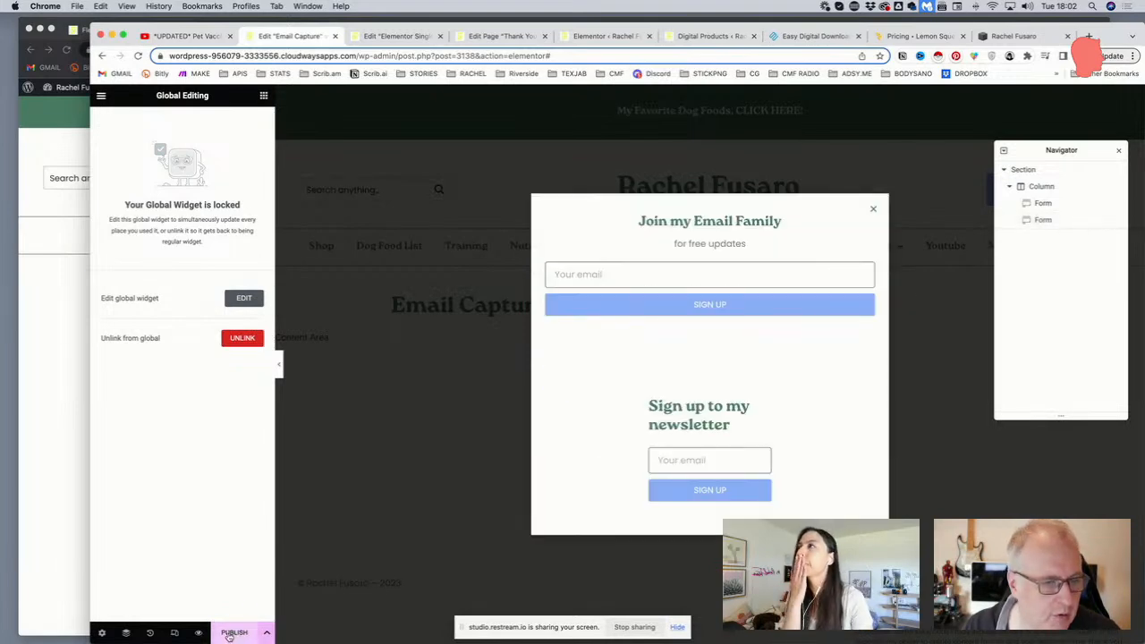
# Choose Save Draft from the PUBLISH options, then reload the Email Capture editor page
pyautogui.click(875, 391)
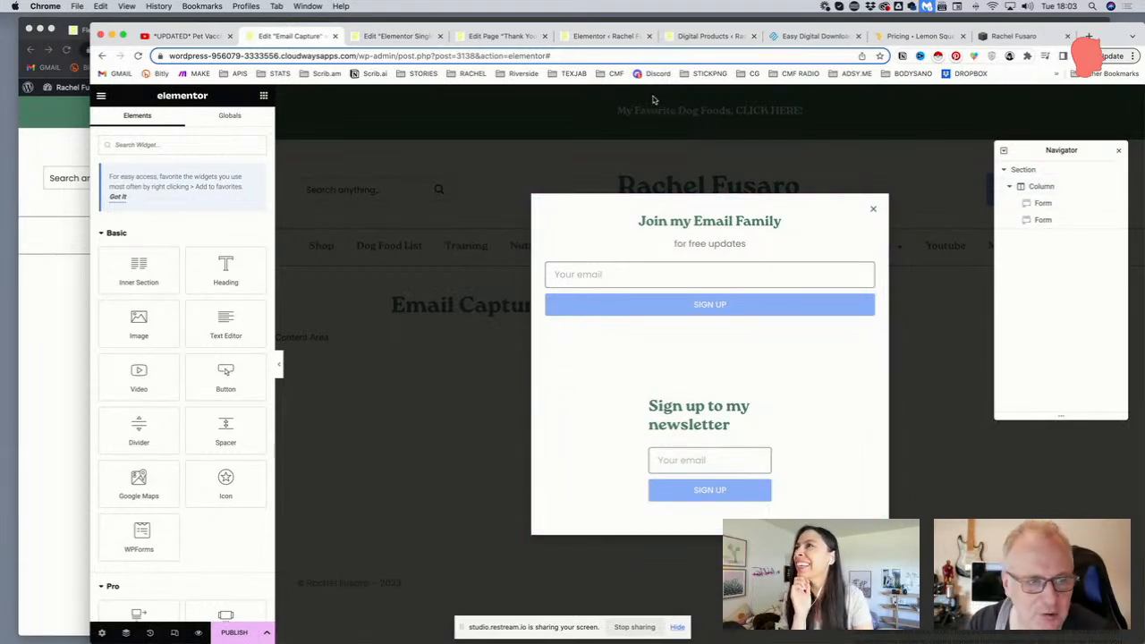
pyautogui.click(631, 55)
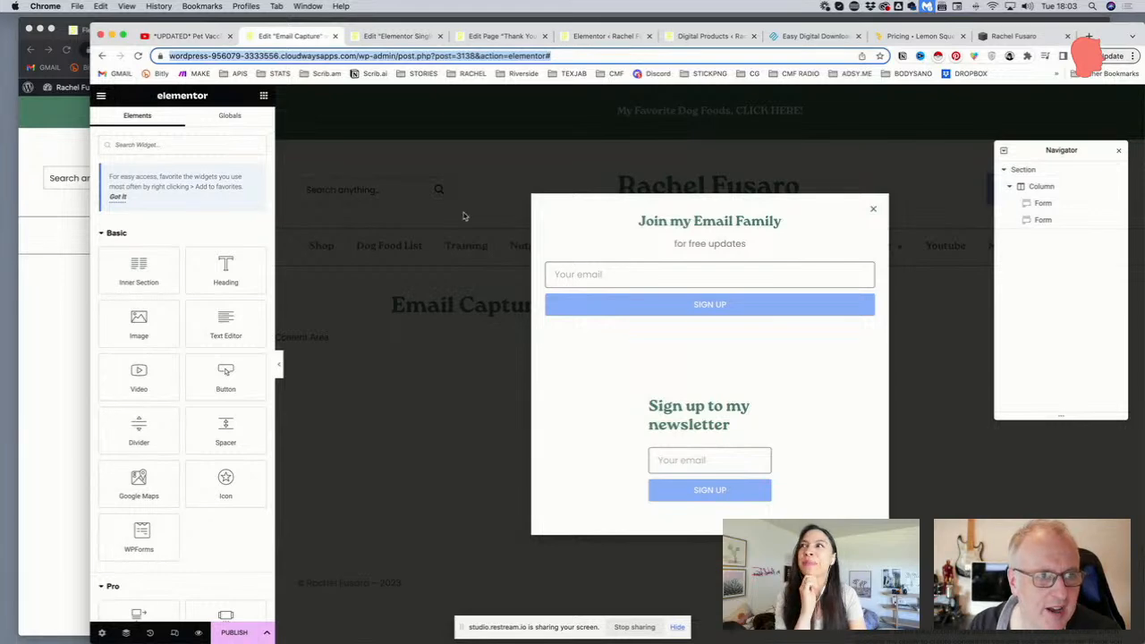
pyautogui.click(266, 632)
pyautogui.click(139, 514)
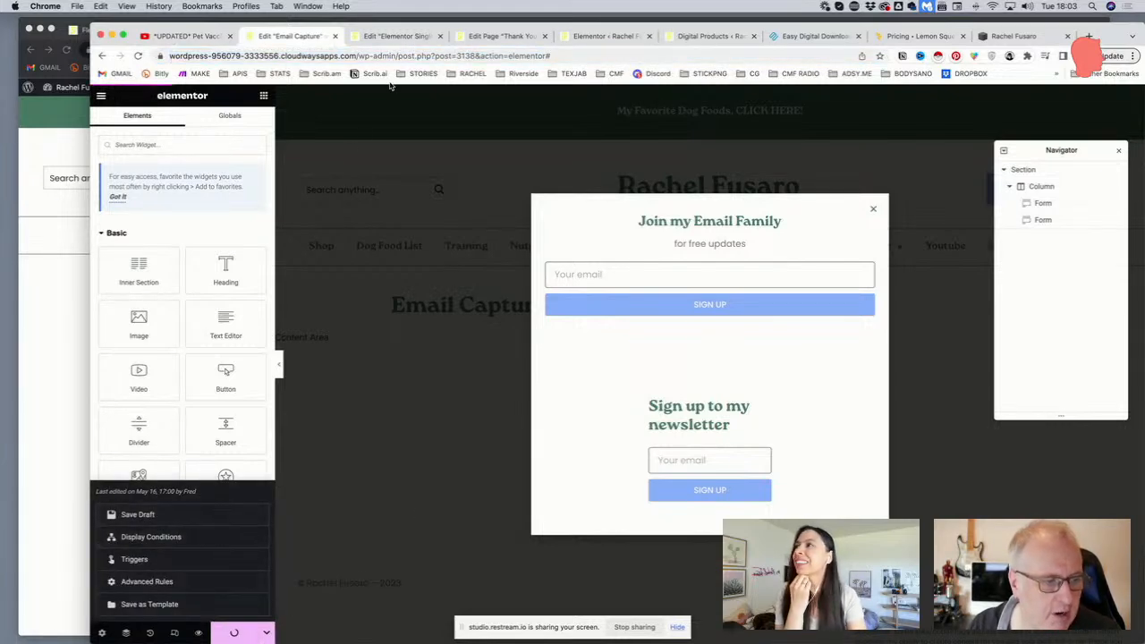
pyautogui.click(392, 53)
pyautogui.press('Return')
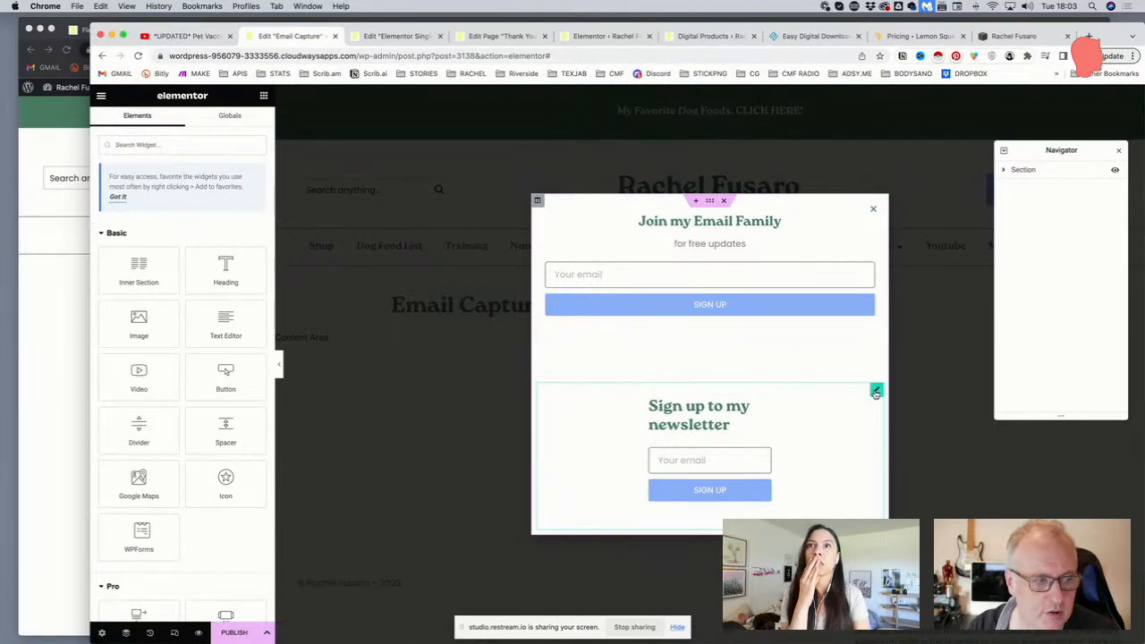
# Expand Section > Column in the Navigator and delete the section containing both signup forms
pyautogui.scroll(-1, 874, 393)
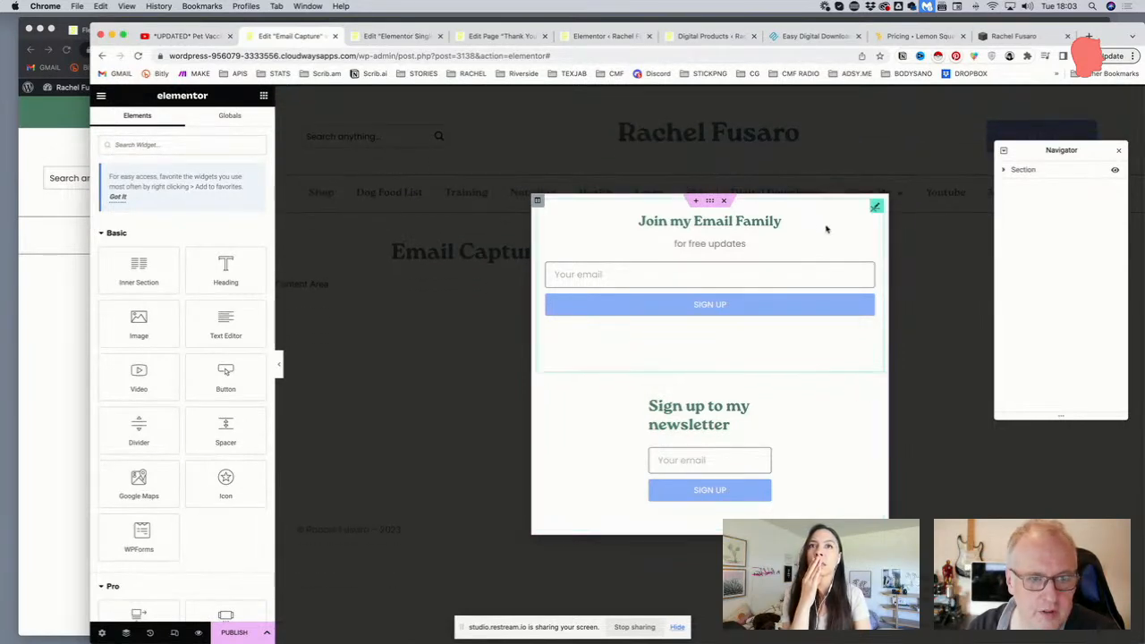
pyautogui.click(1004, 170)
pyautogui.click(1012, 187)
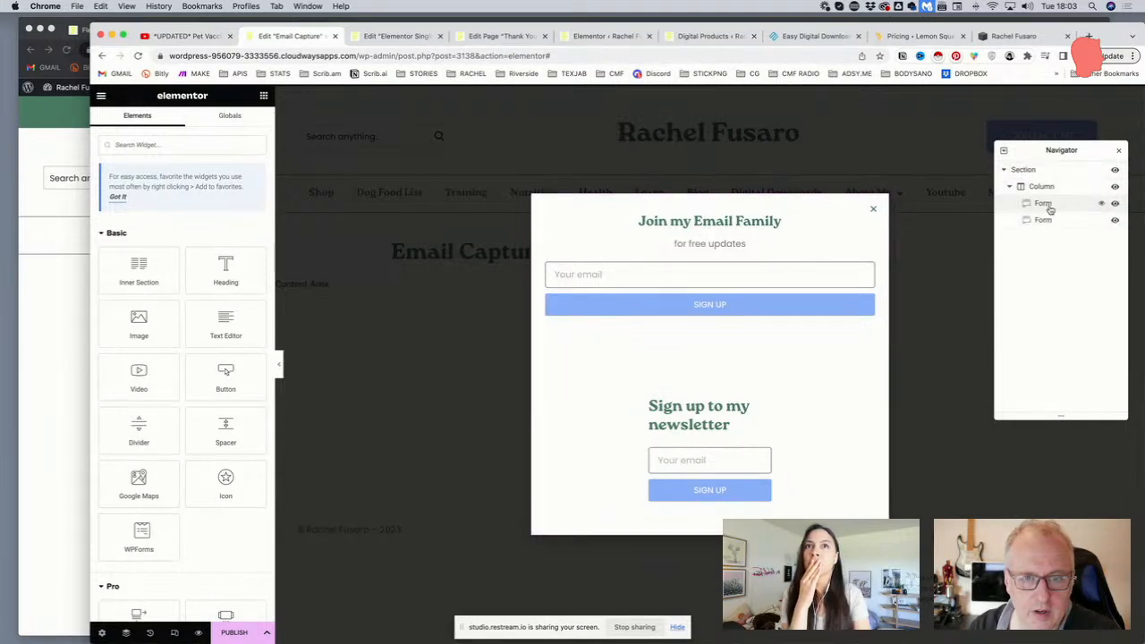
pyautogui.click(1043, 220)
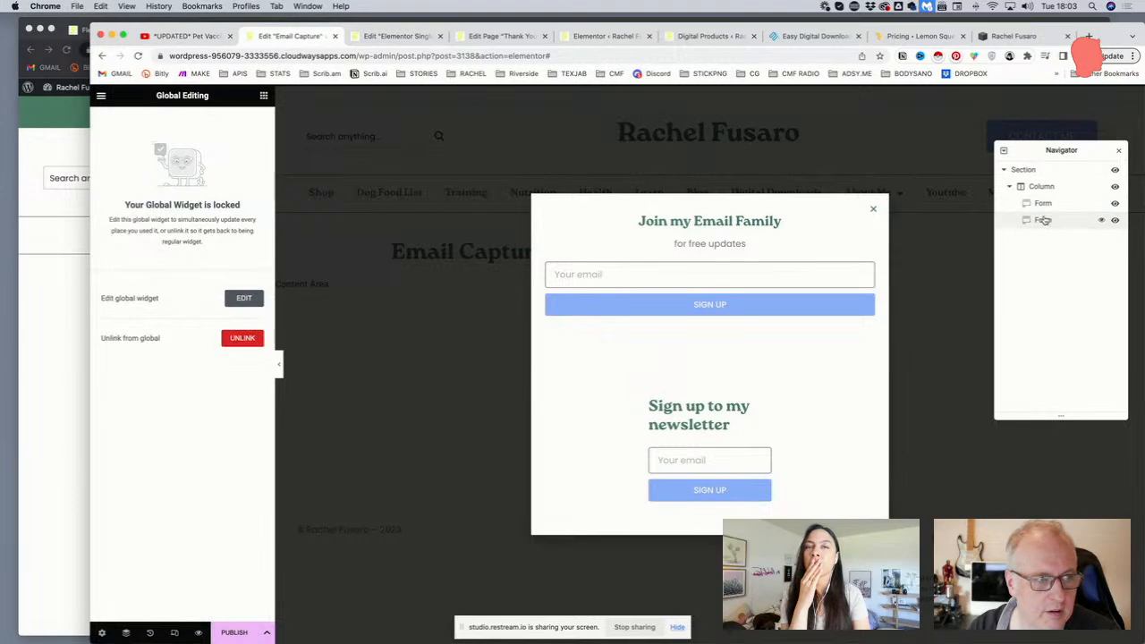
pyautogui.press('Delete')
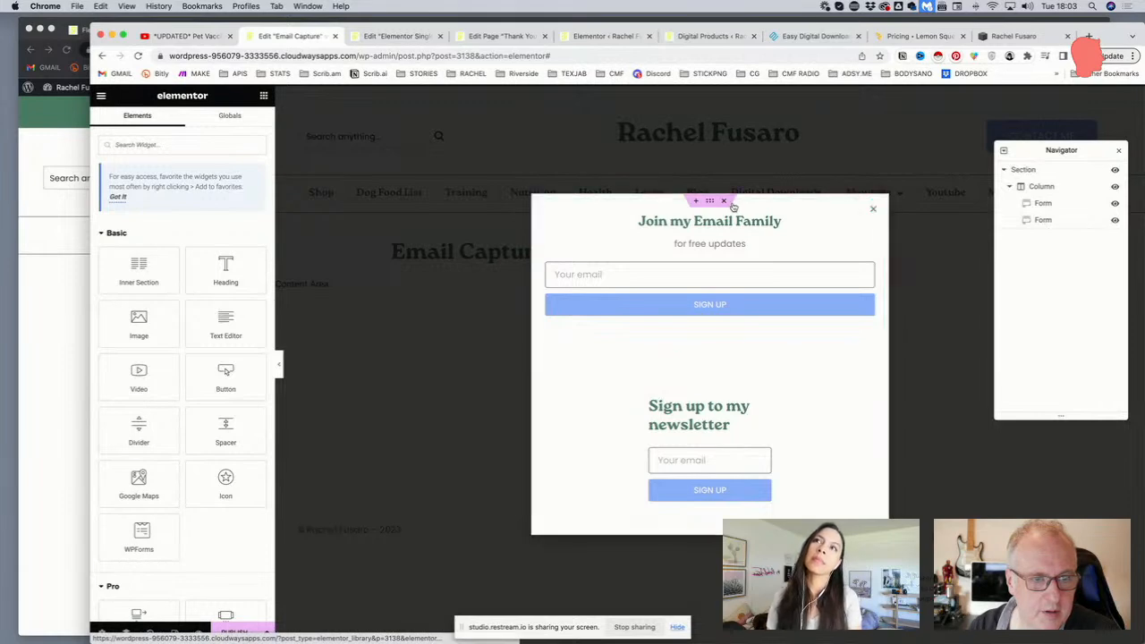
pyautogui.click(727, 205)
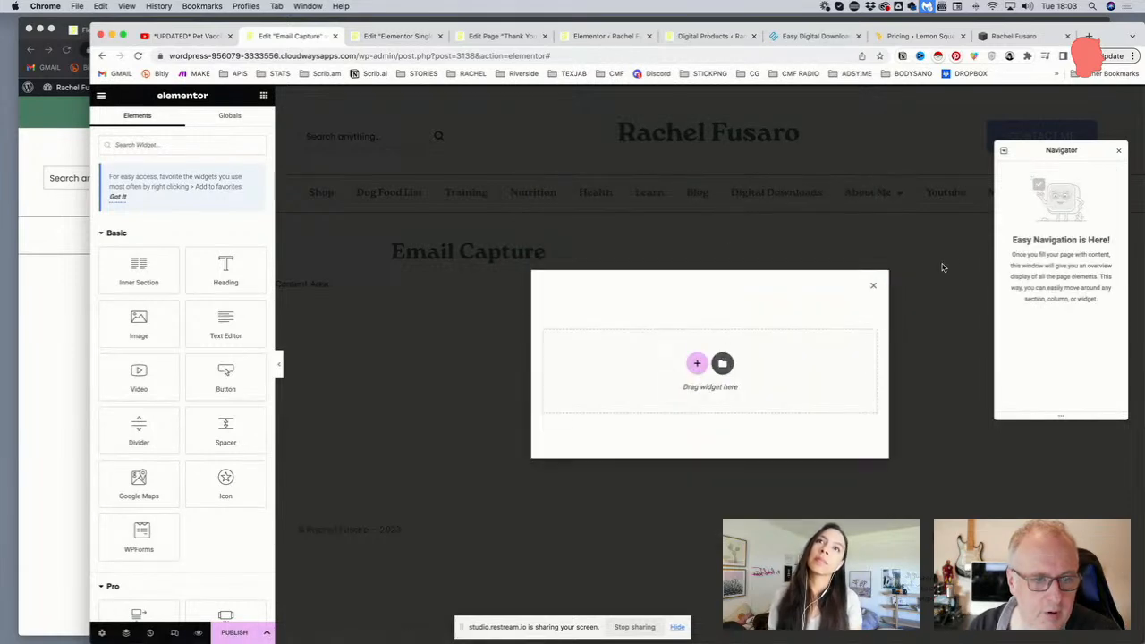
# Drop the global Quick Signup Form into the empty popup and expand Section > Column in the Navigator
pyautogui.click(230, 115)
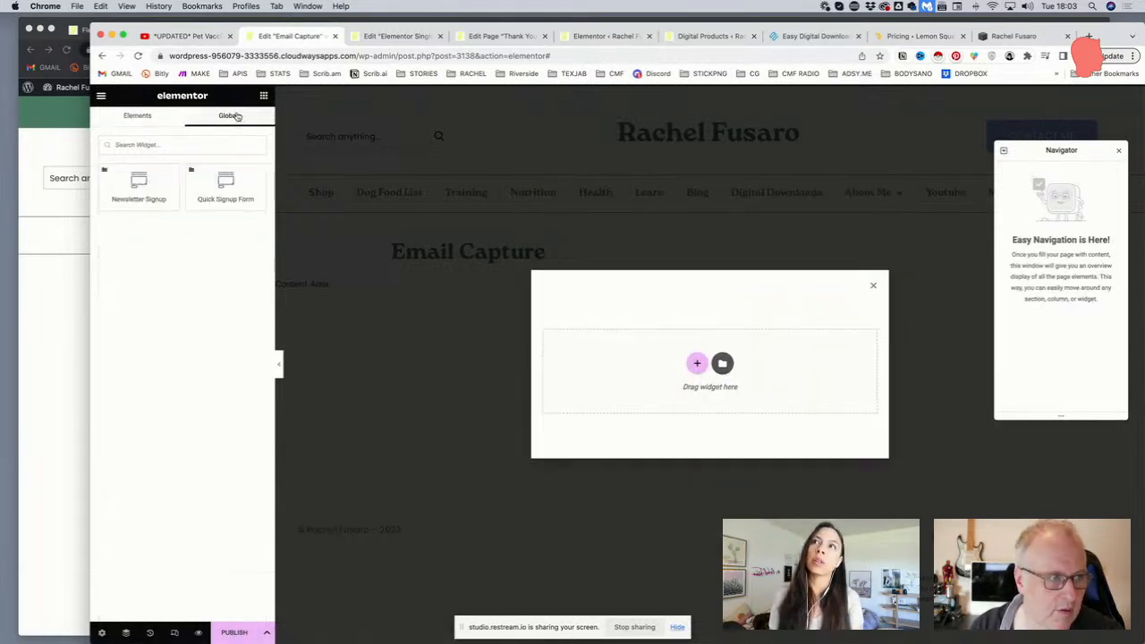
pyautogui.moveTo(224, 179); pyautogui.dragTo(697, 368)
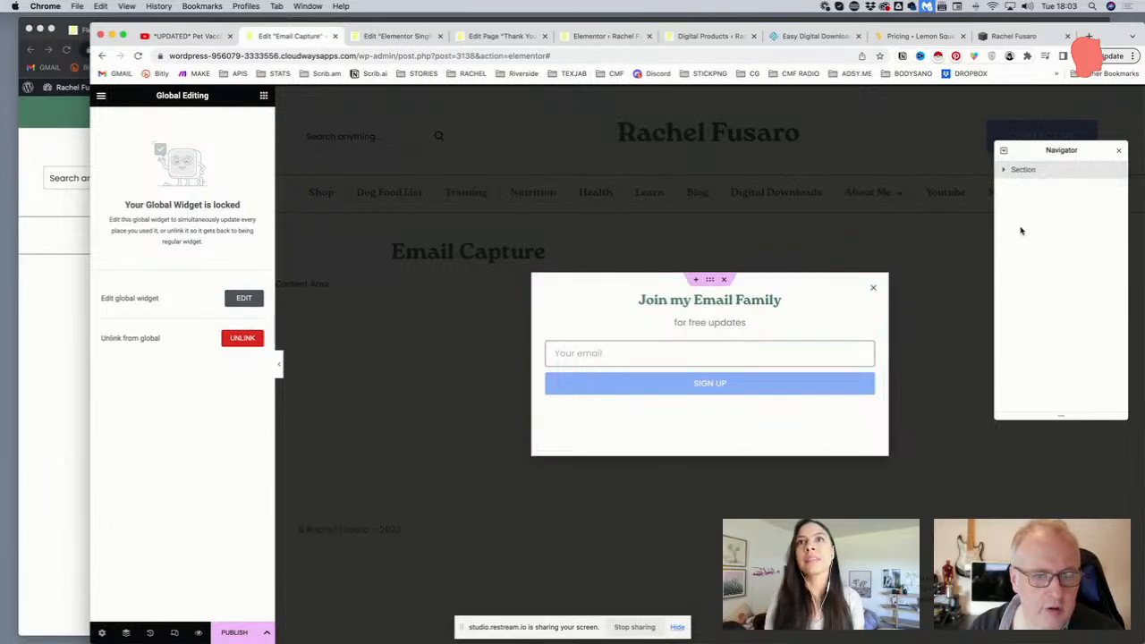
pyautogui.click(1004, 169)
pyautogui.click(1010, 186)
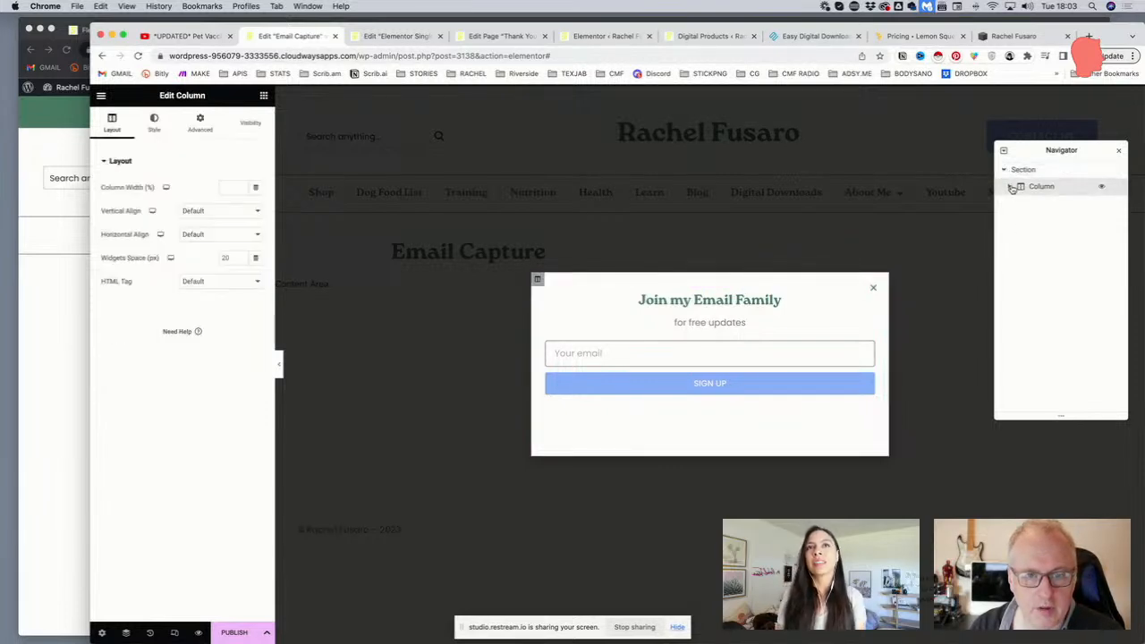
pyautogui.click(1012, 190)
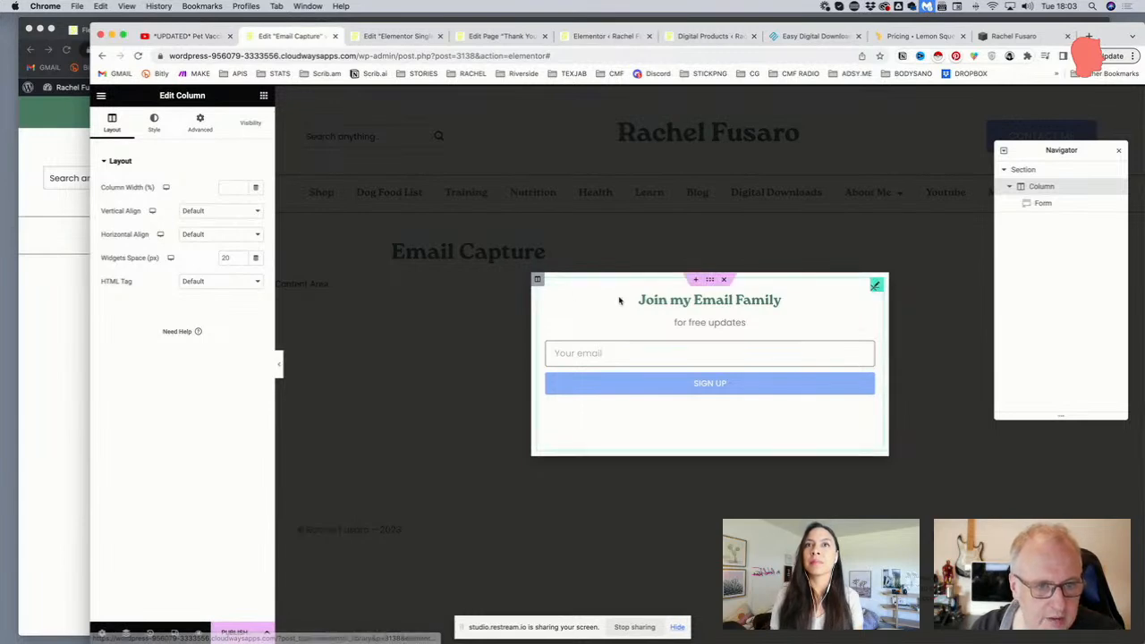
# Unlink the section's margins and set its top margin to 30
pyautogui.click(711, 281)
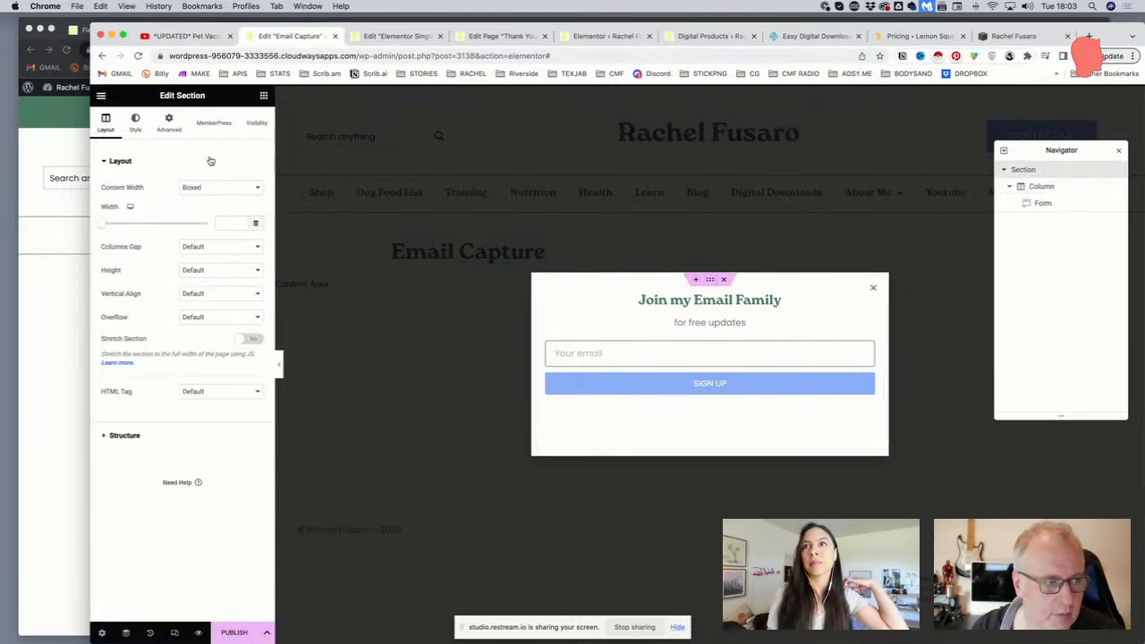
pyautogui.click(168, 122)
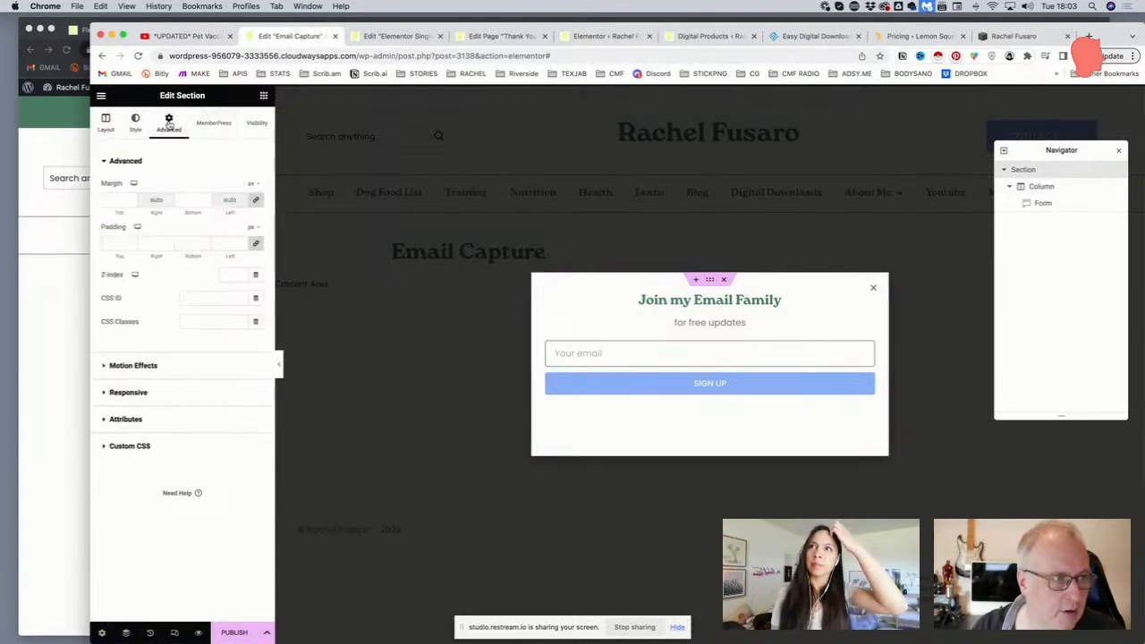
pyautogui.click(255, 204)
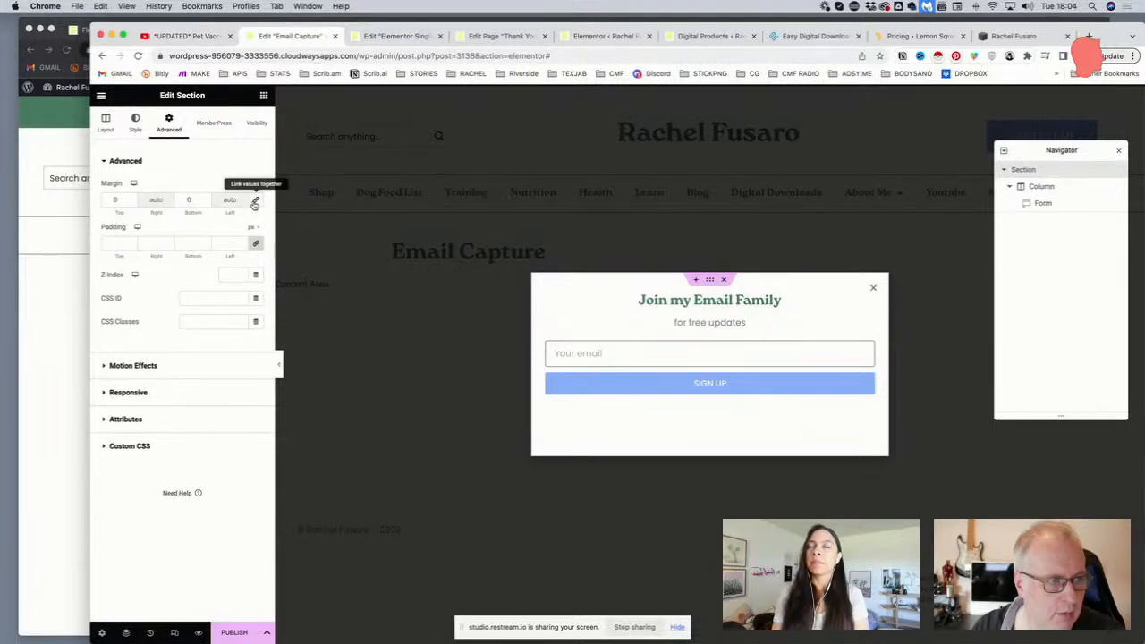
pyautogui.click(108, 199)
pyautogui.write('2')
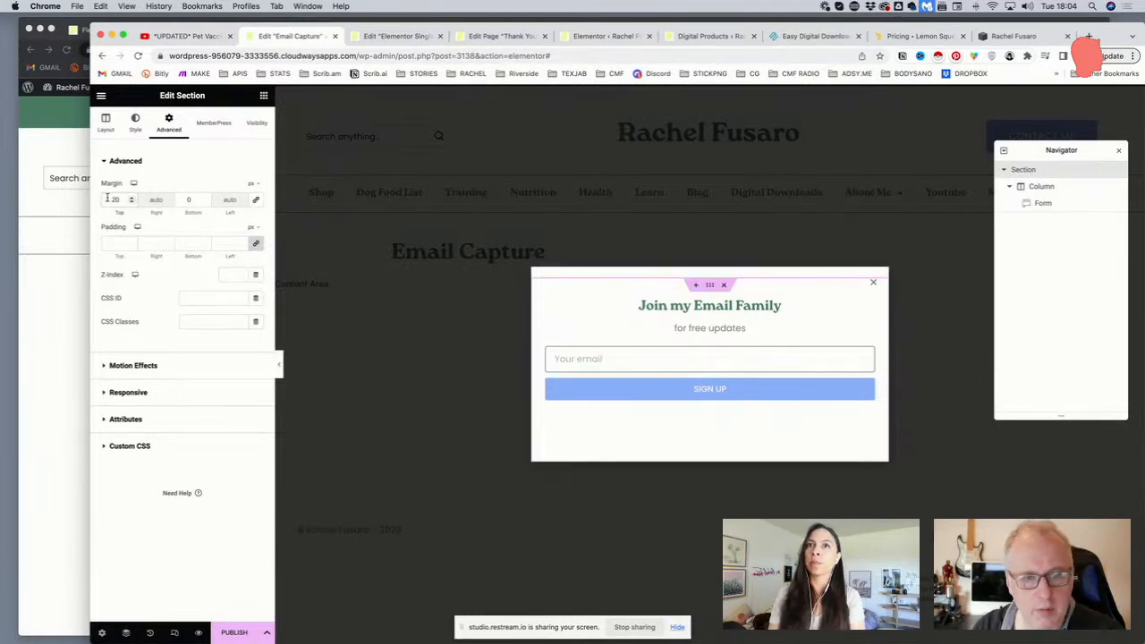
pyautogui.press('BackSpace')
pyautogui.write('3')
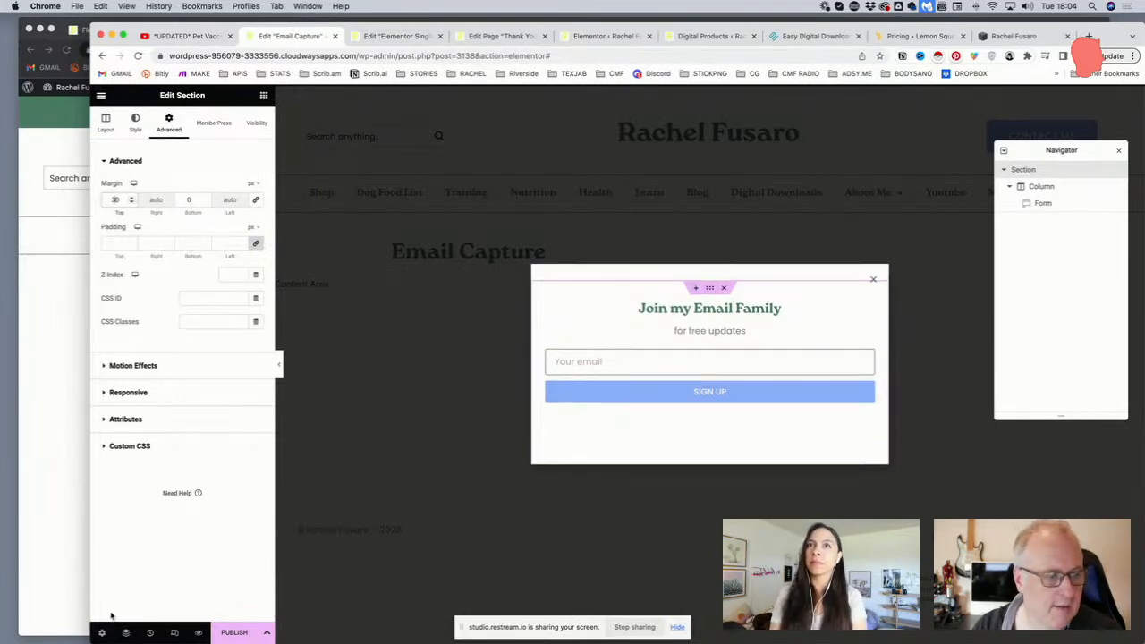
# Preview the popup in Mobile responsive mode and bring up its Display Conditions
pyautogui.click(175, 633)
pyautogui.click(678, 94)
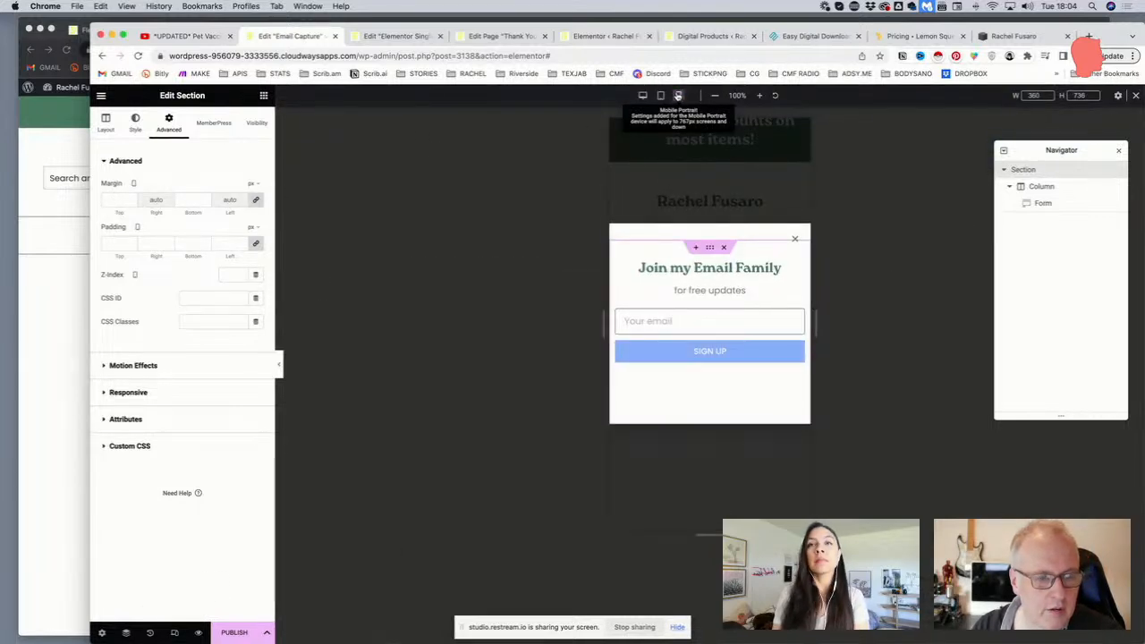
pyautogui.click(266, 633)
pyautogui.click(191, 540)
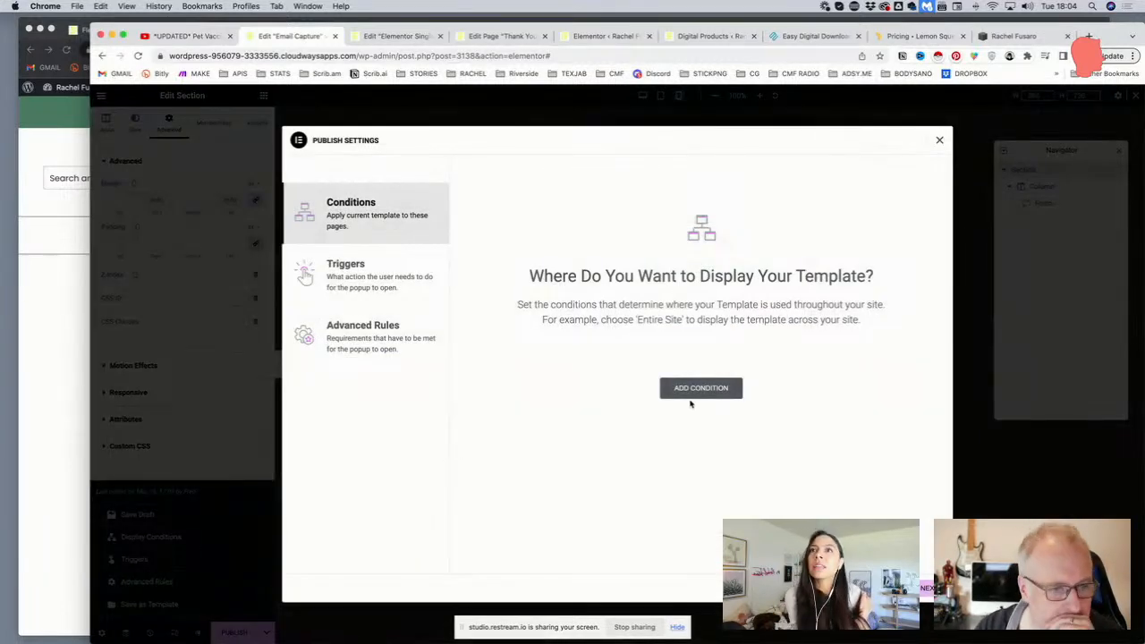
# Include the popup on the Entire Site and trigger it on page load after 10 seconds
pyautogui.click(693, 391)
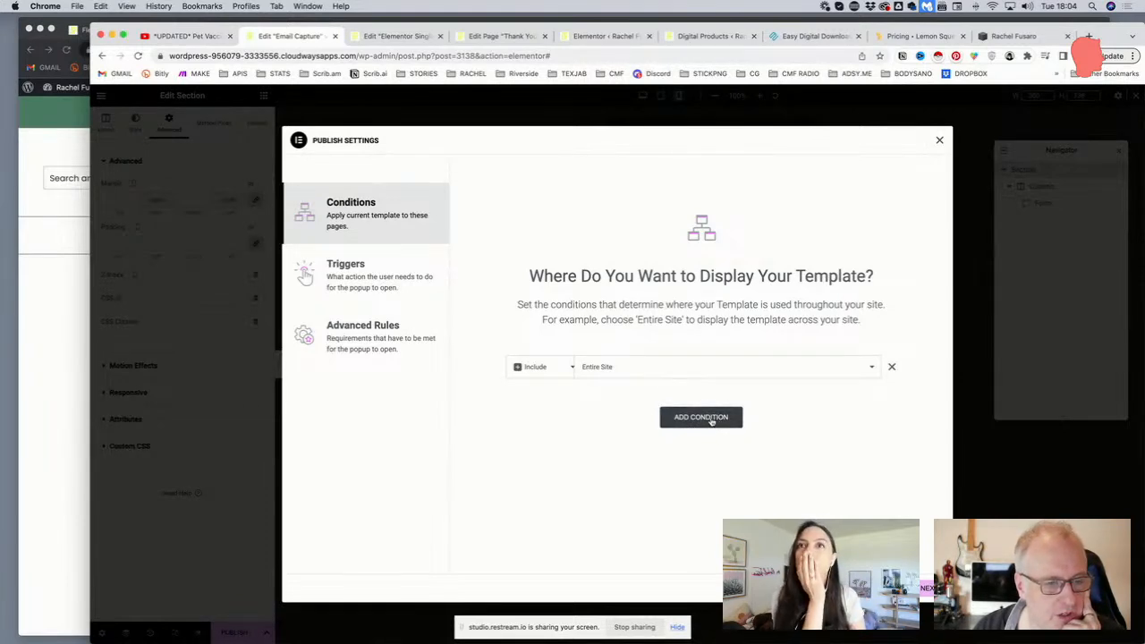
pyautogui.click(391, 285)
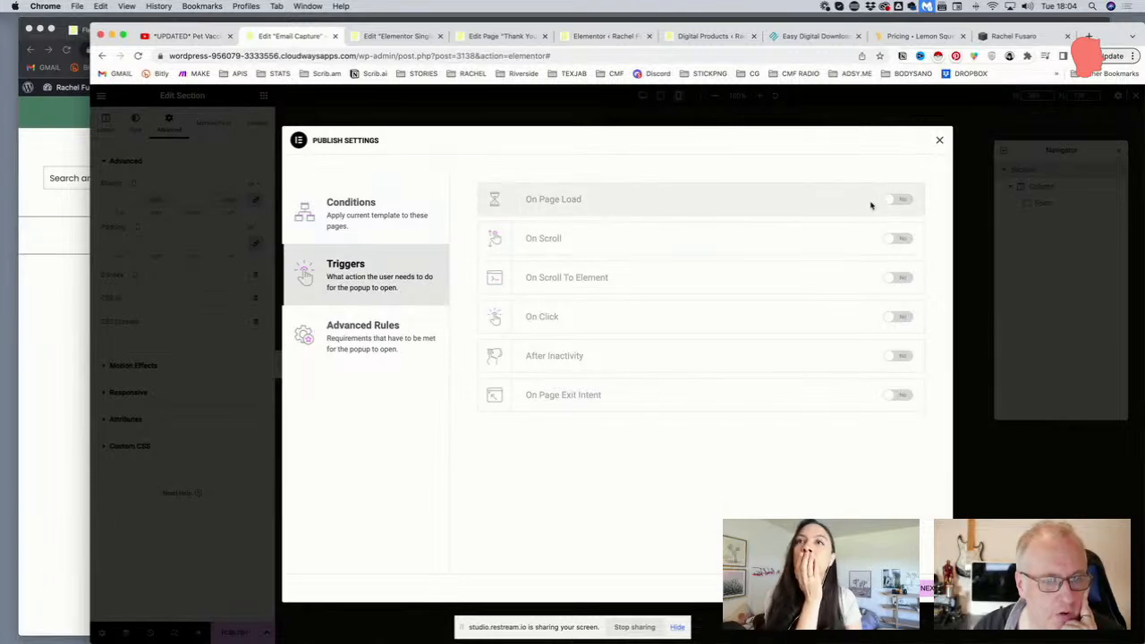
pyautogui.click(899, 202)
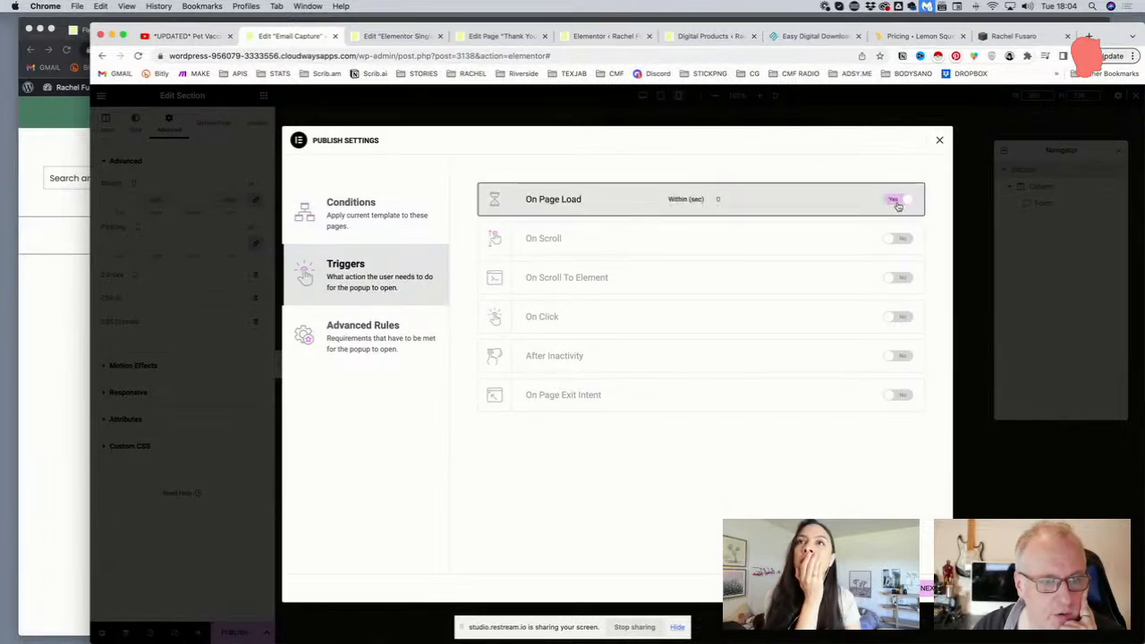
pyautogui.write('10')
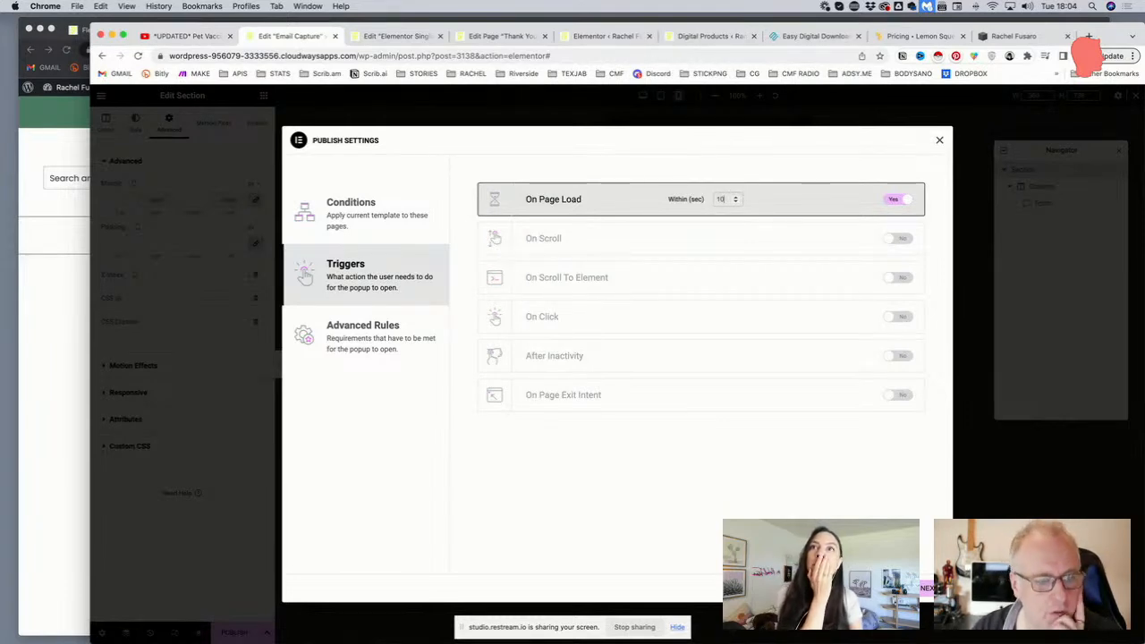
# Add an advanced rule to show it up to 3 times, counted on close, then Save & Close
pyautogui.click(336, 348)
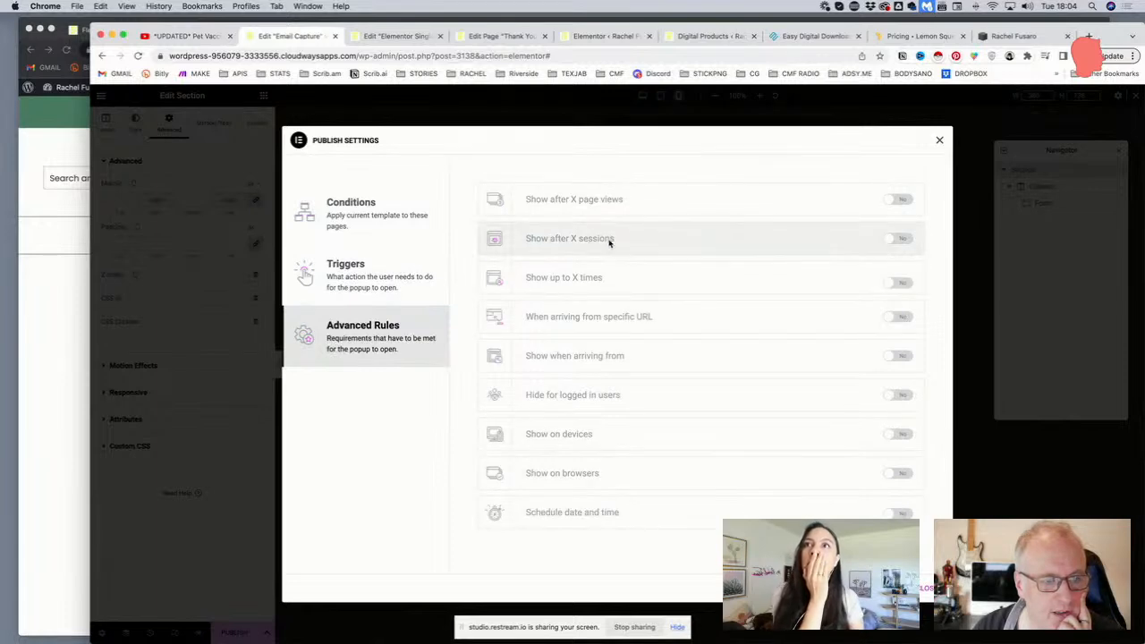
pyautogui.click(897, 290)
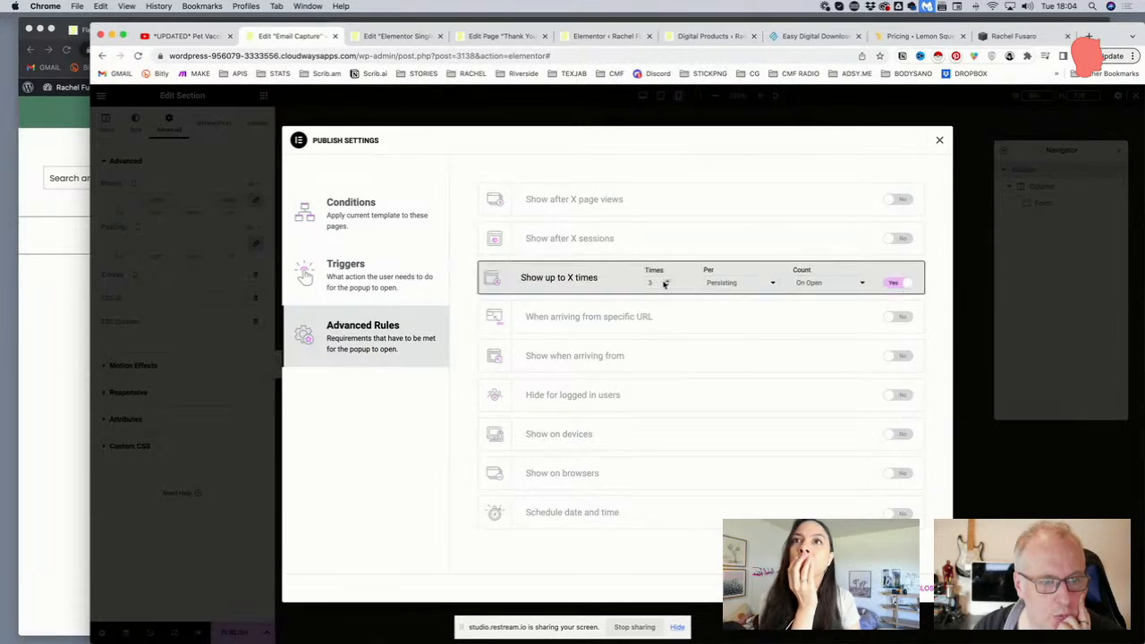
pyautogui.click(752, 285)
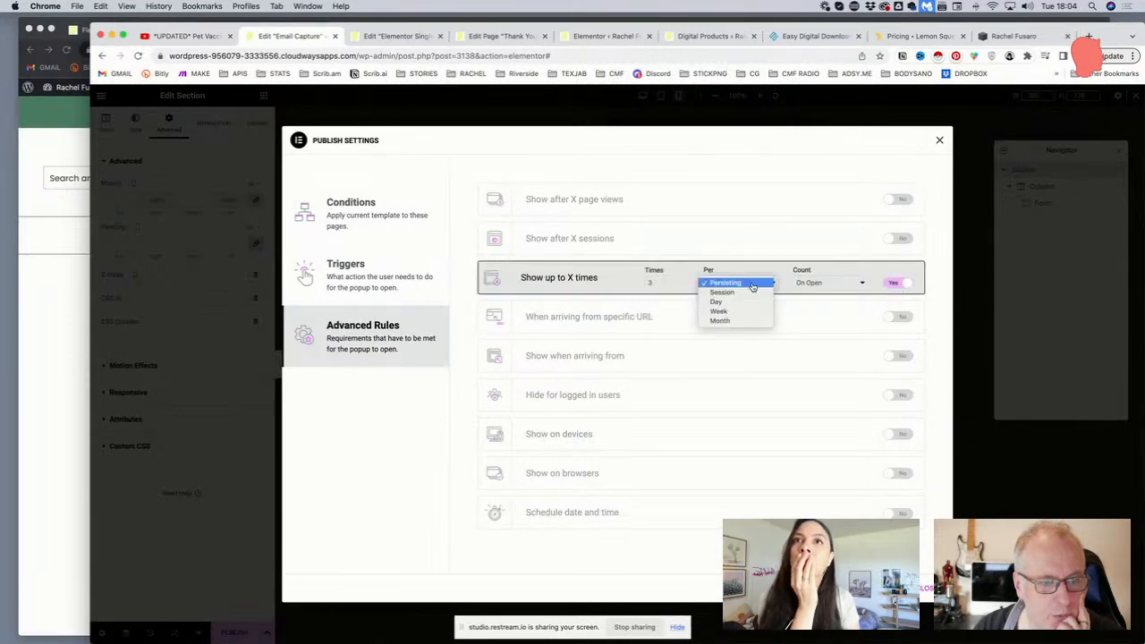
pyautogui.click(753, 284)
pyautogui.click(826, 283)
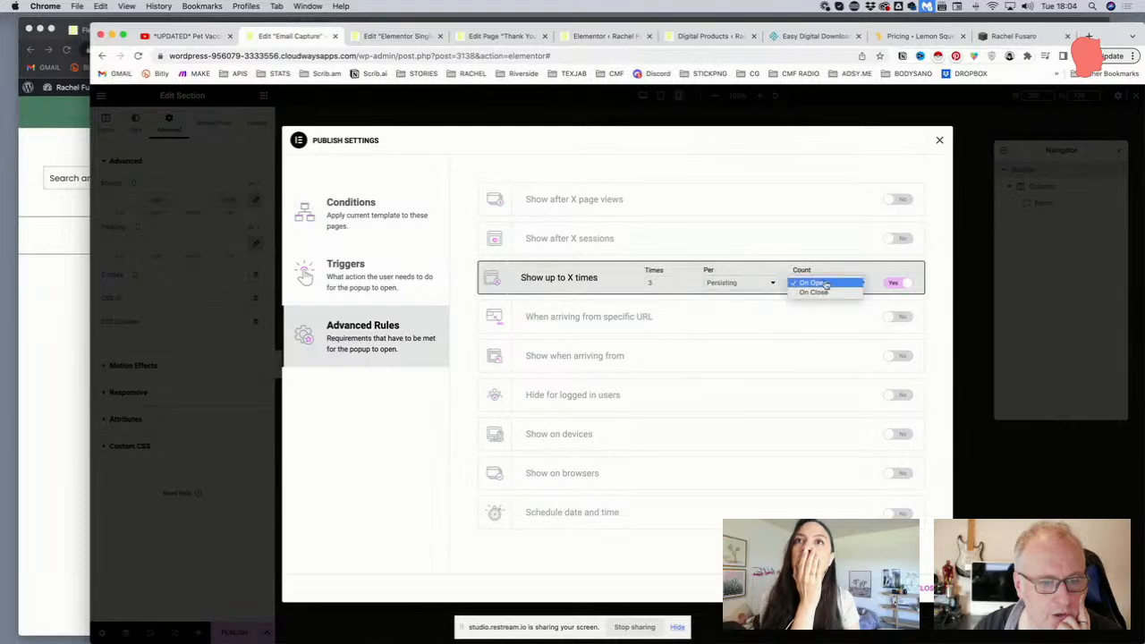
pyautogui.click(827, 293)
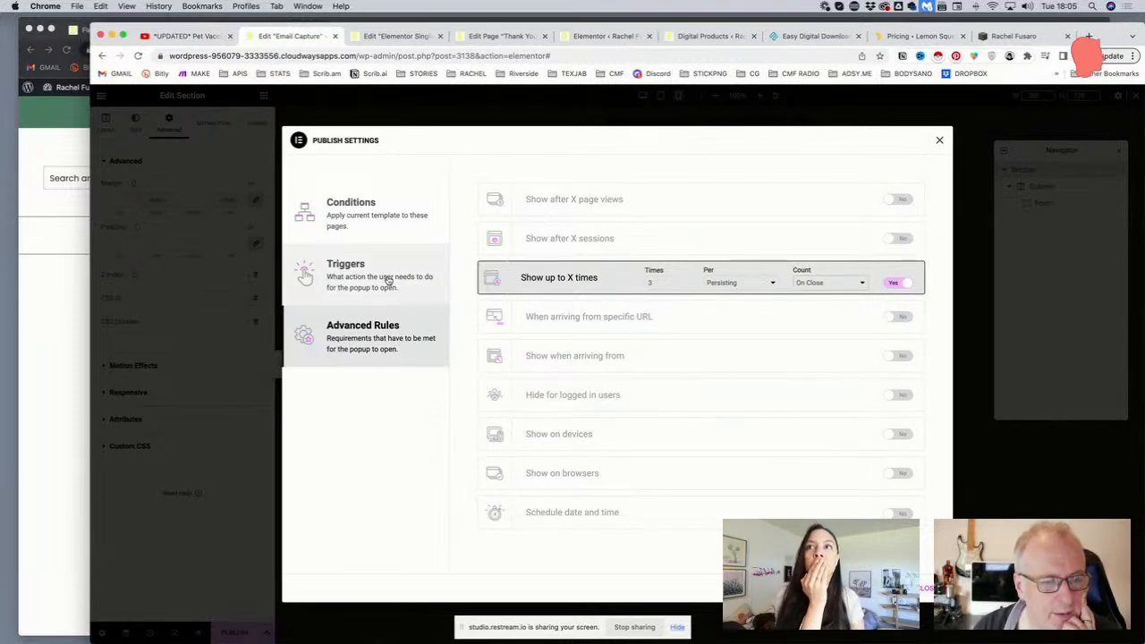
pyautogui.click(914, 588)
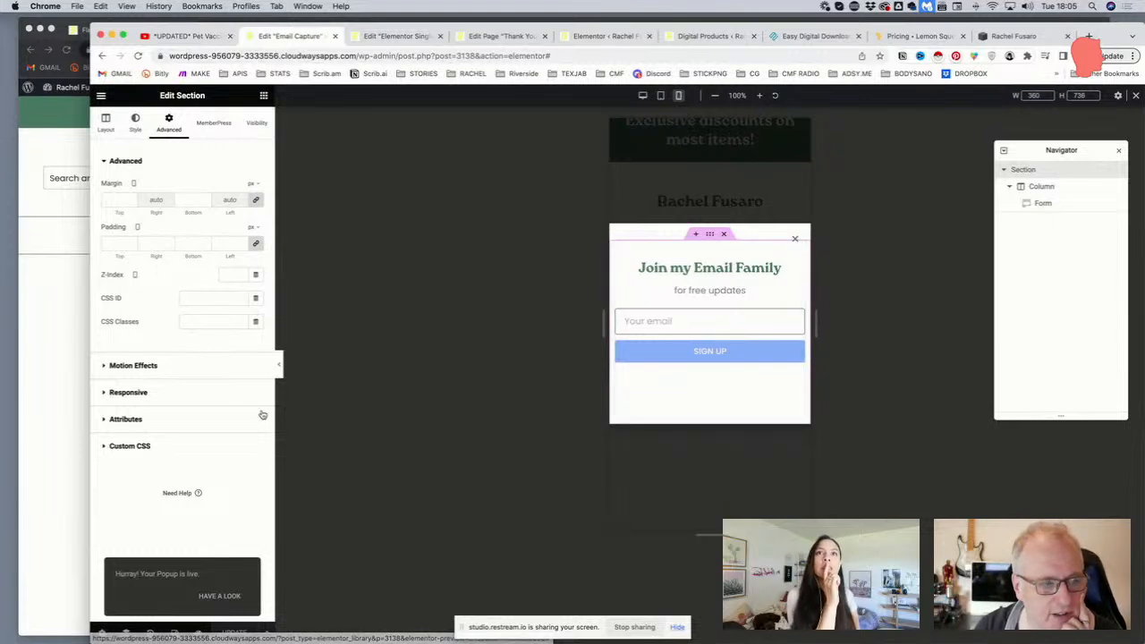
# Browse the section's Layout and Style settings, then select the locked global Form widget
pyautogui.click(106, 122)
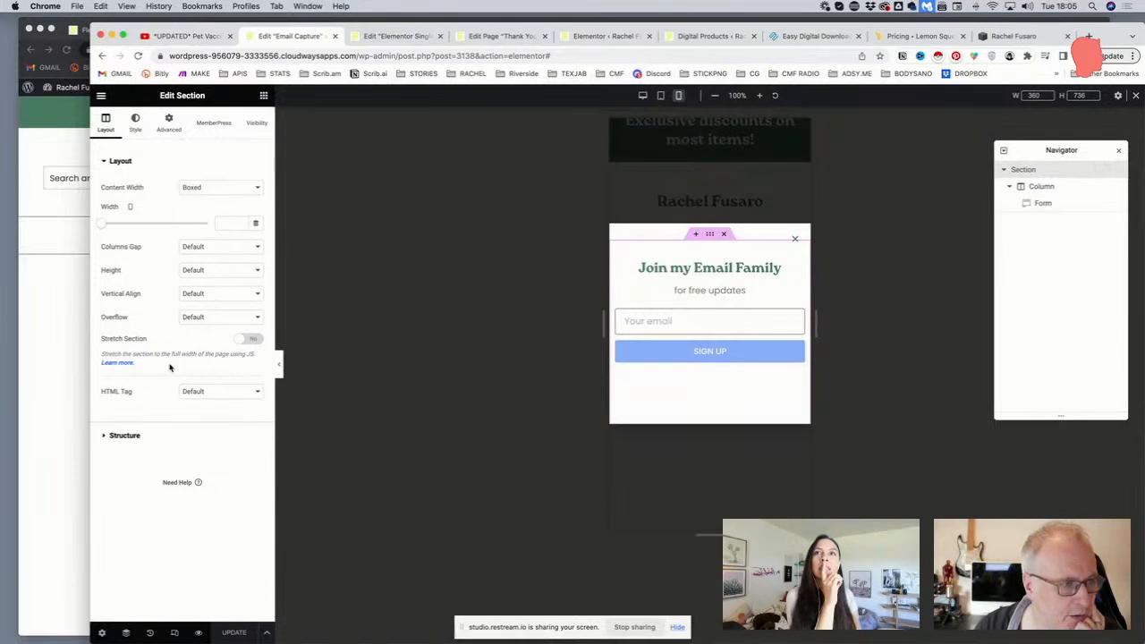
pyautogui.click(121, 435)
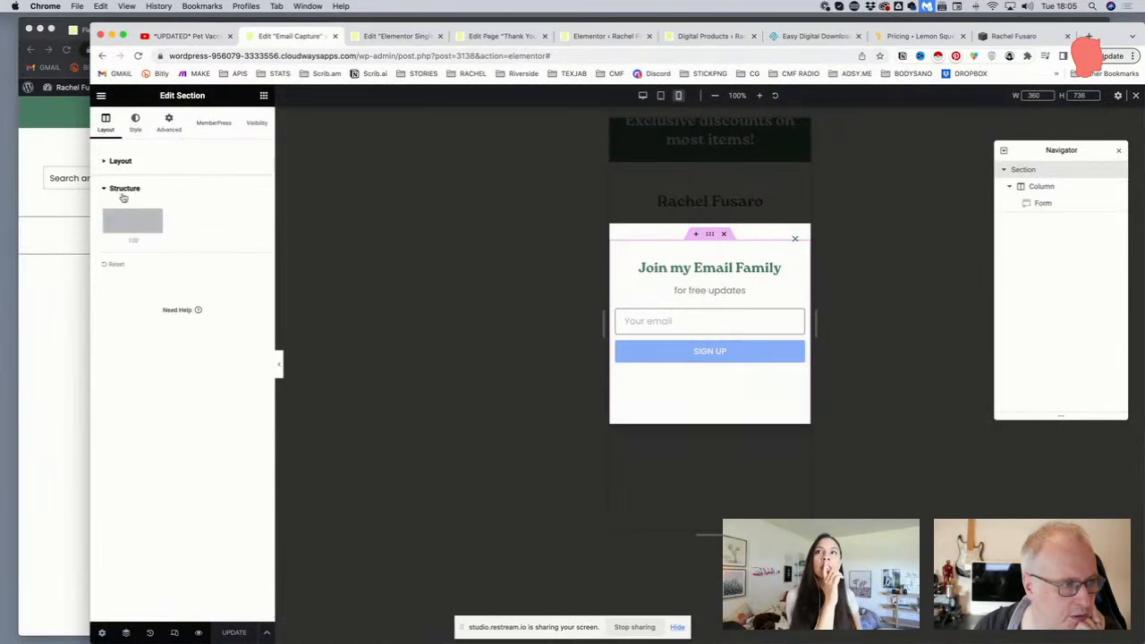
pyautogui.click(135, 123)
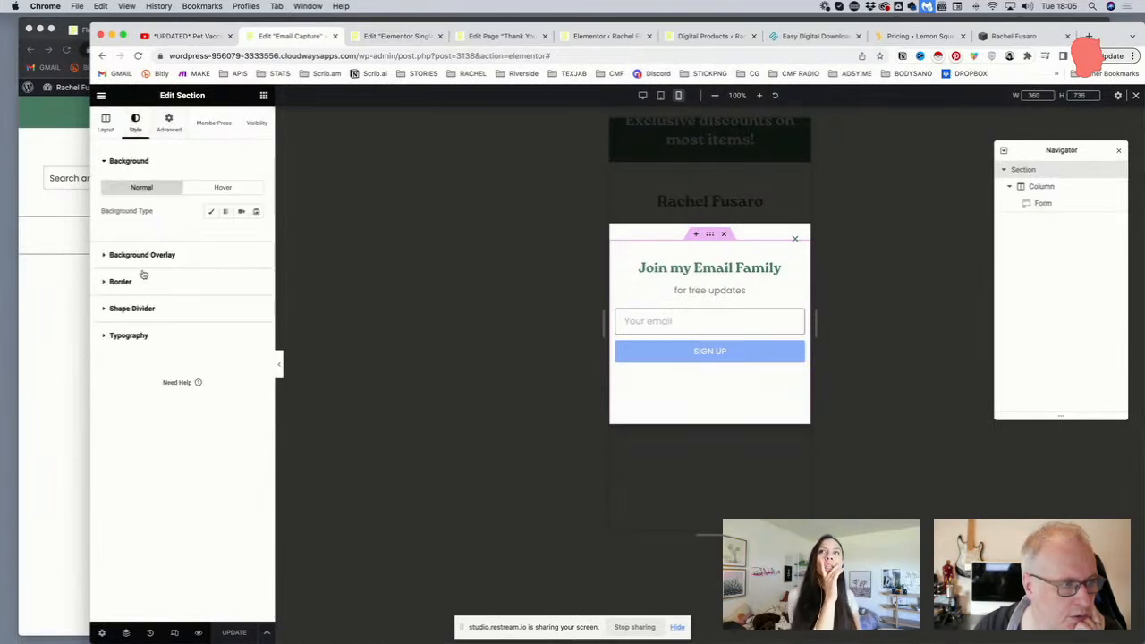
pyautogui.click(102, 123)
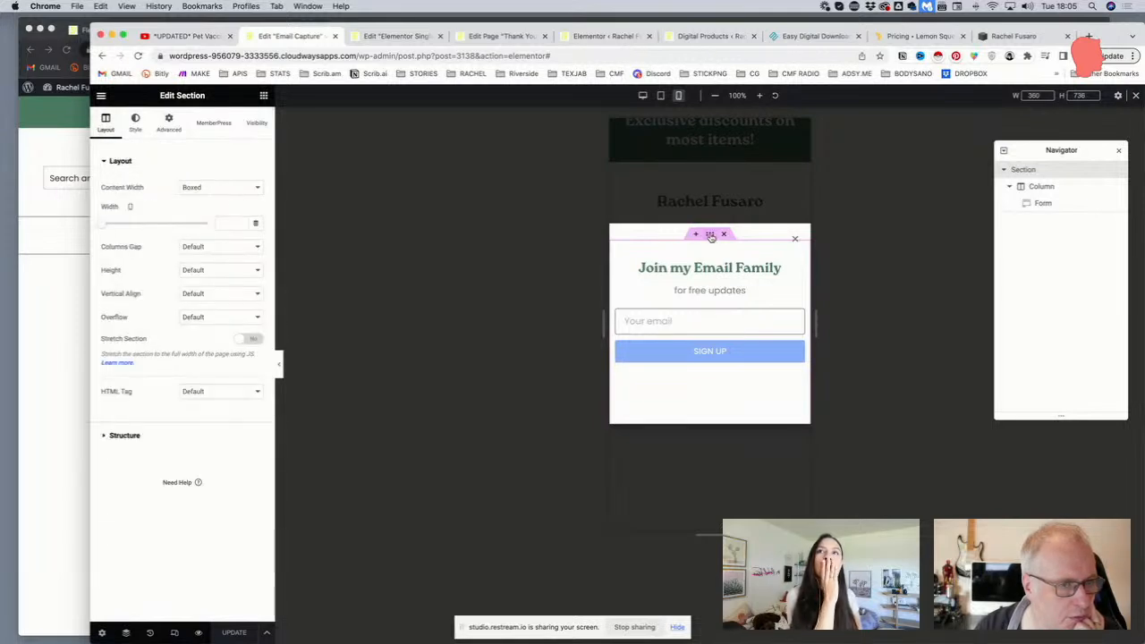
pyautogui.click(109, 442)
pyautogui.click(106, 175)
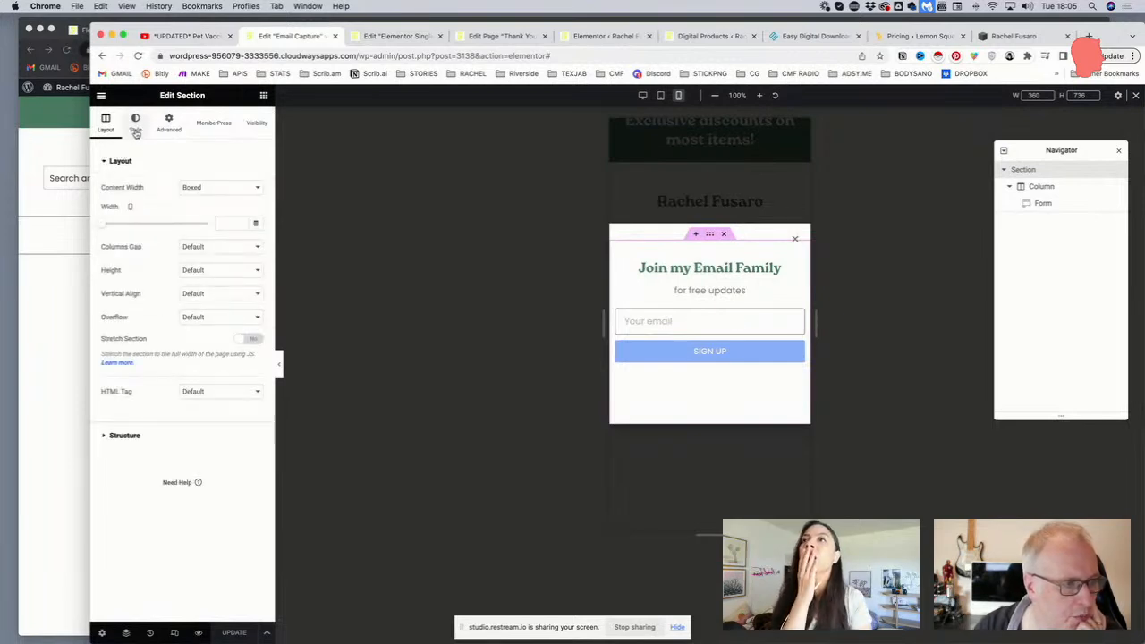
pyautogui.click(138, 125)
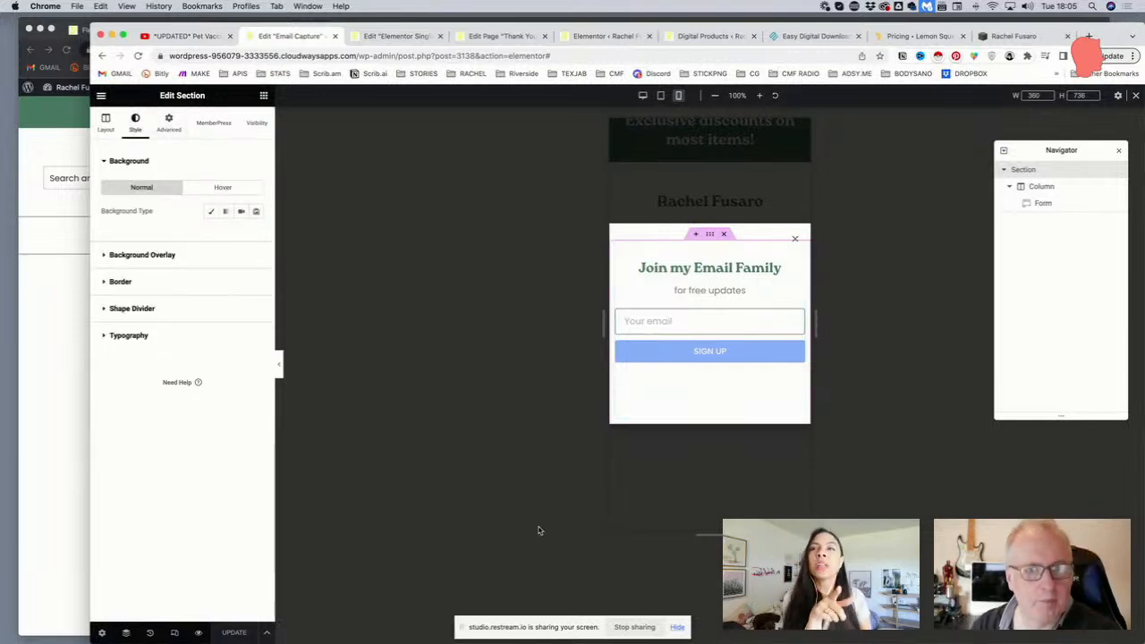
pyautogui.click(267, 633)
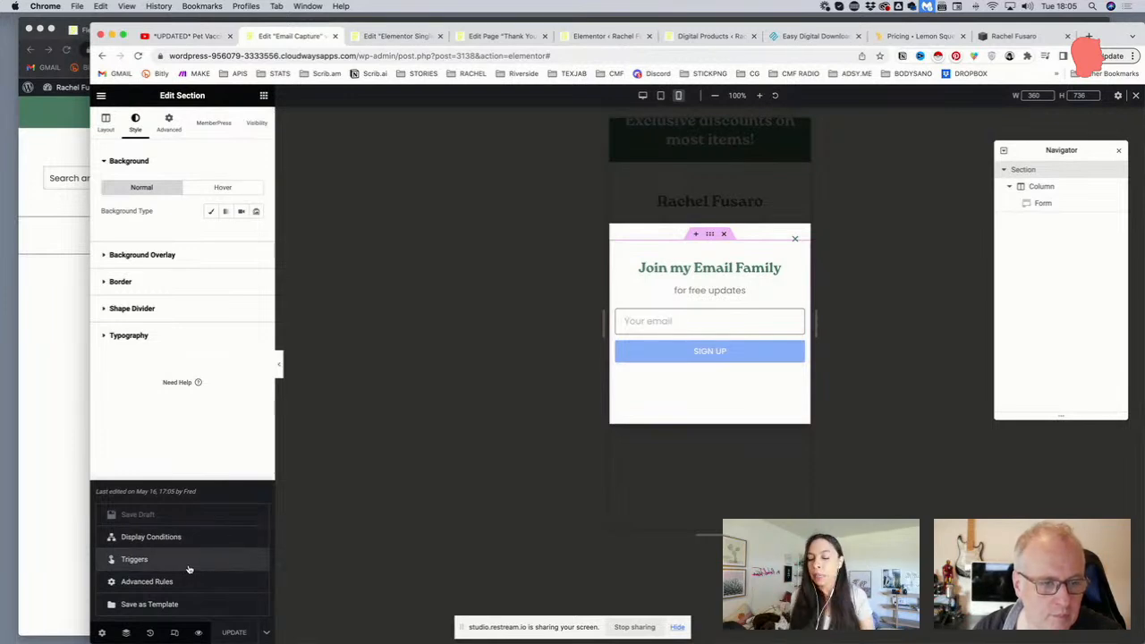
pyautogui.click(799, 254)
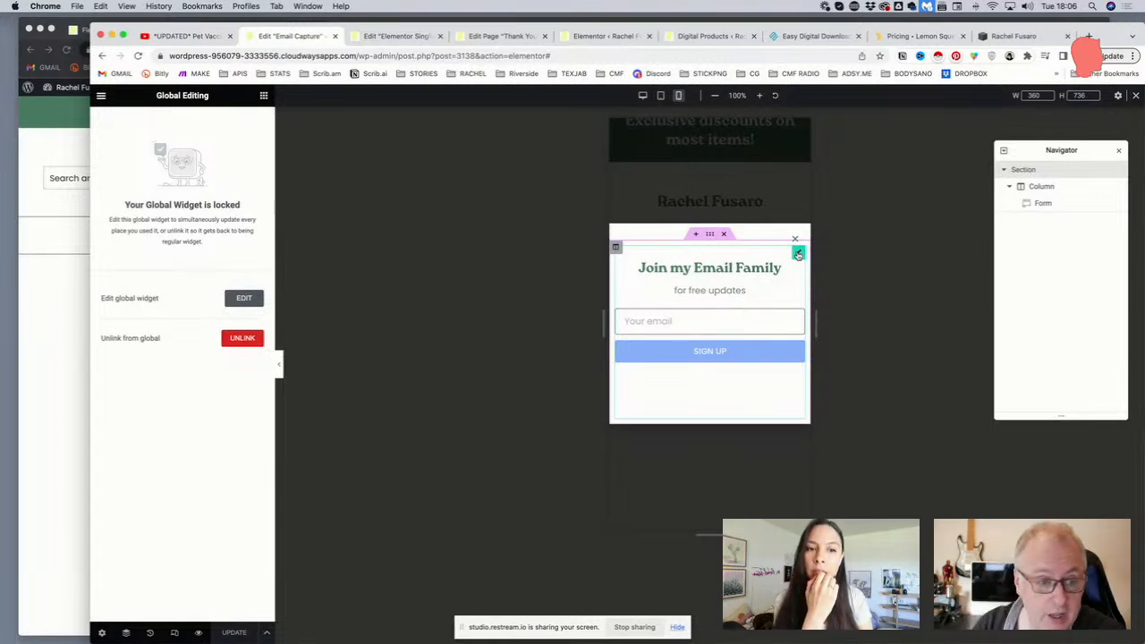
# Confirm UNLINK to detach the form from its global widget and expand Actions After Submit
pyautogui.click(242, 339)
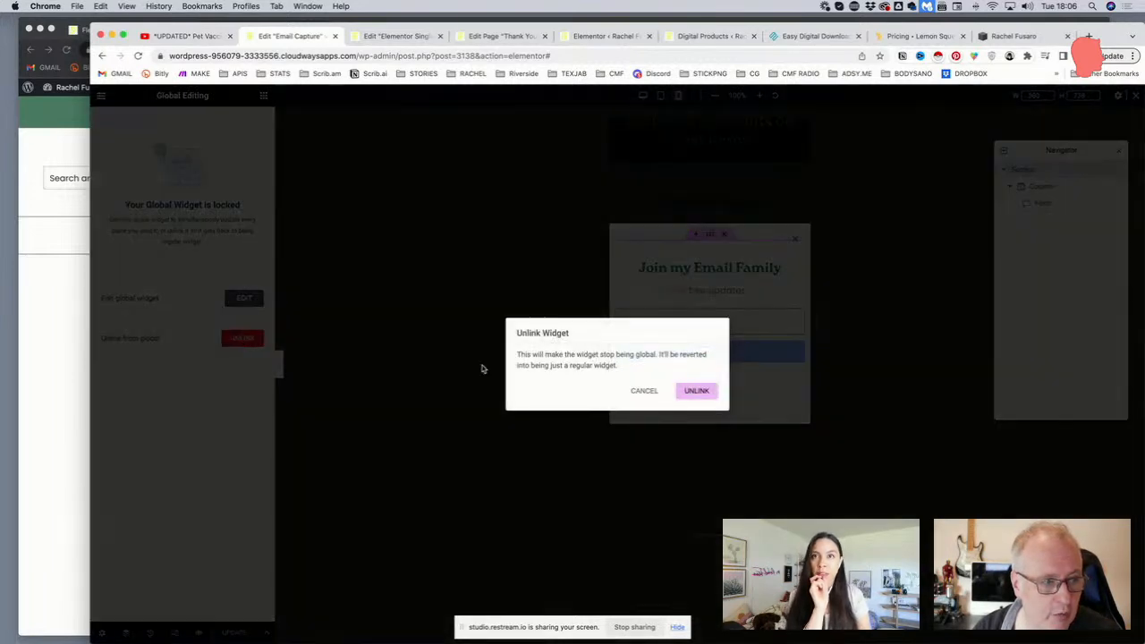
pyautogui.click(686, 397)
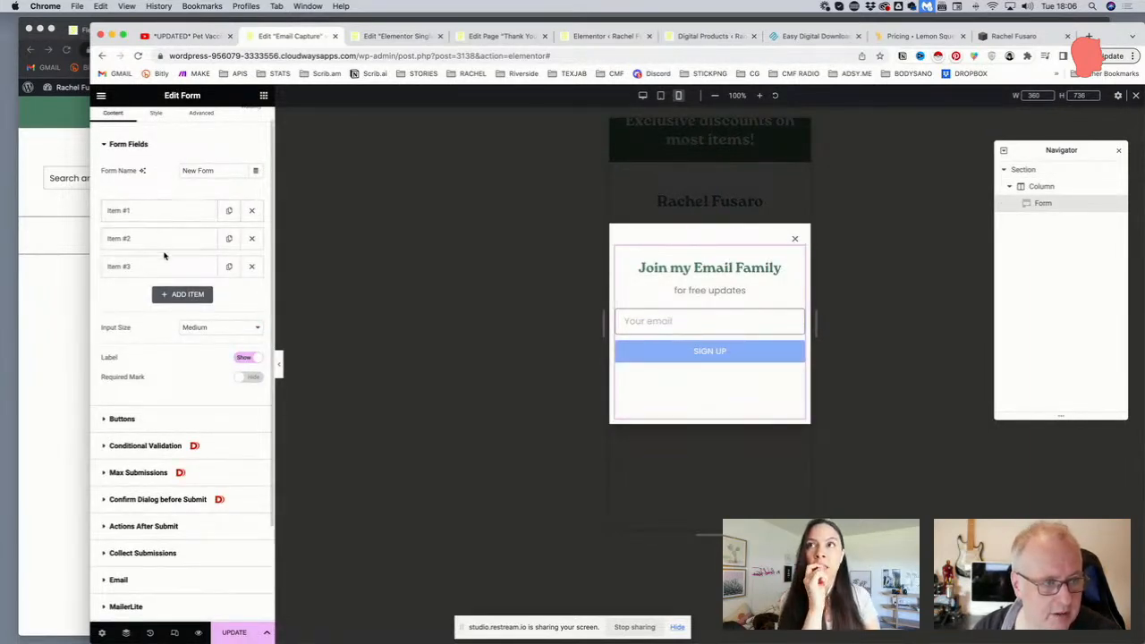
pyautogui.scroll(-3, 160, 272)
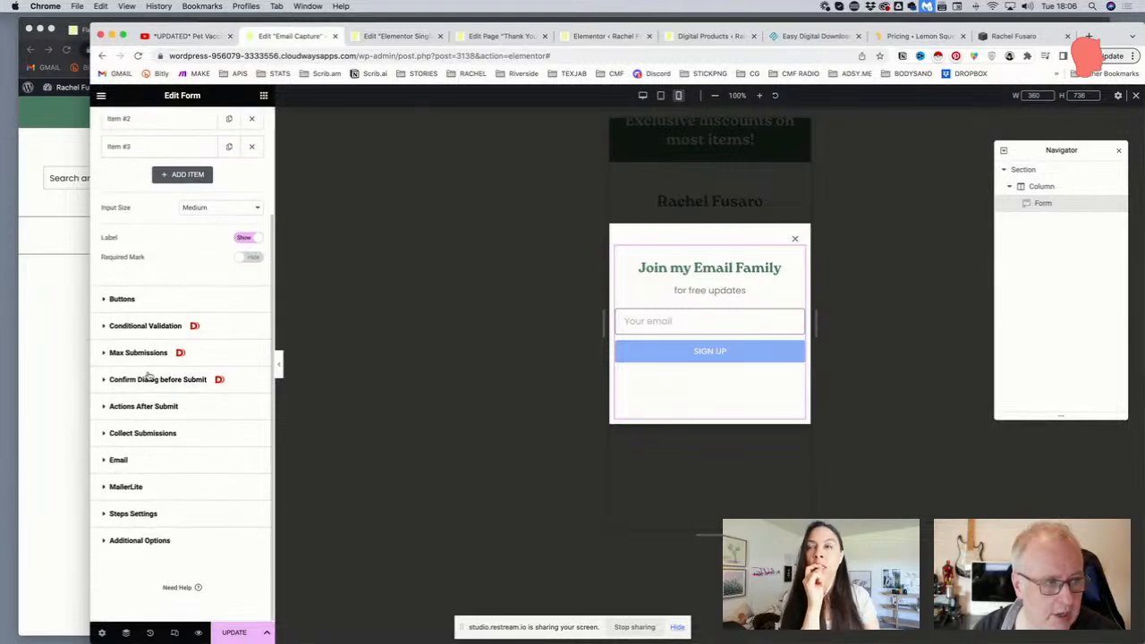
pyautogui.click(142, 408)
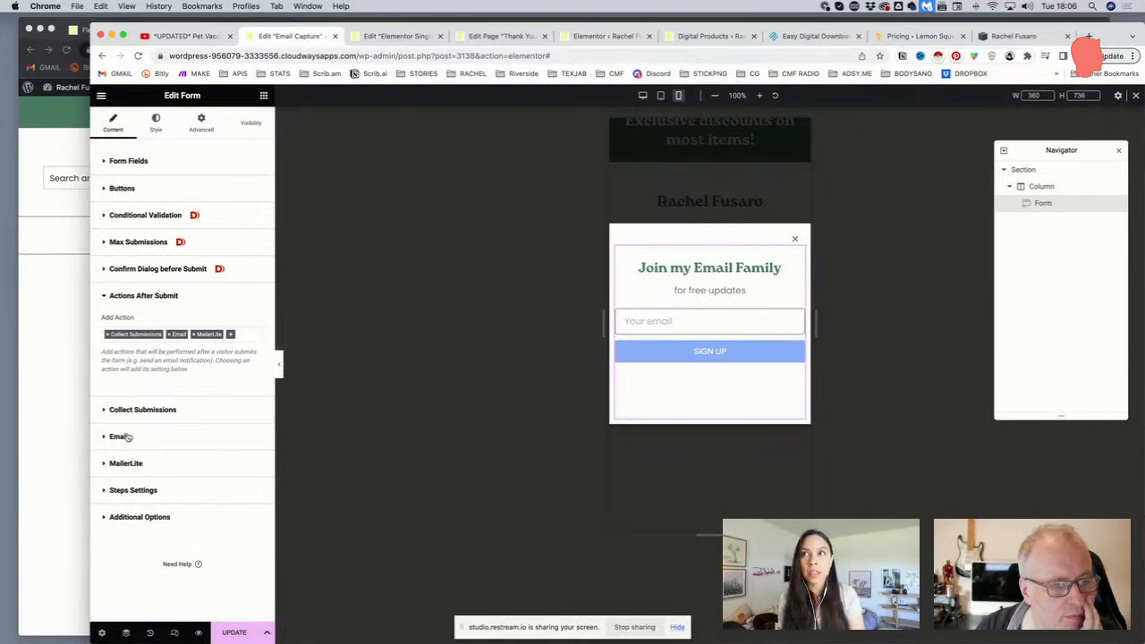
# Add a Redirect action after submit, then remove it again
pyautogui.click(231, 334)
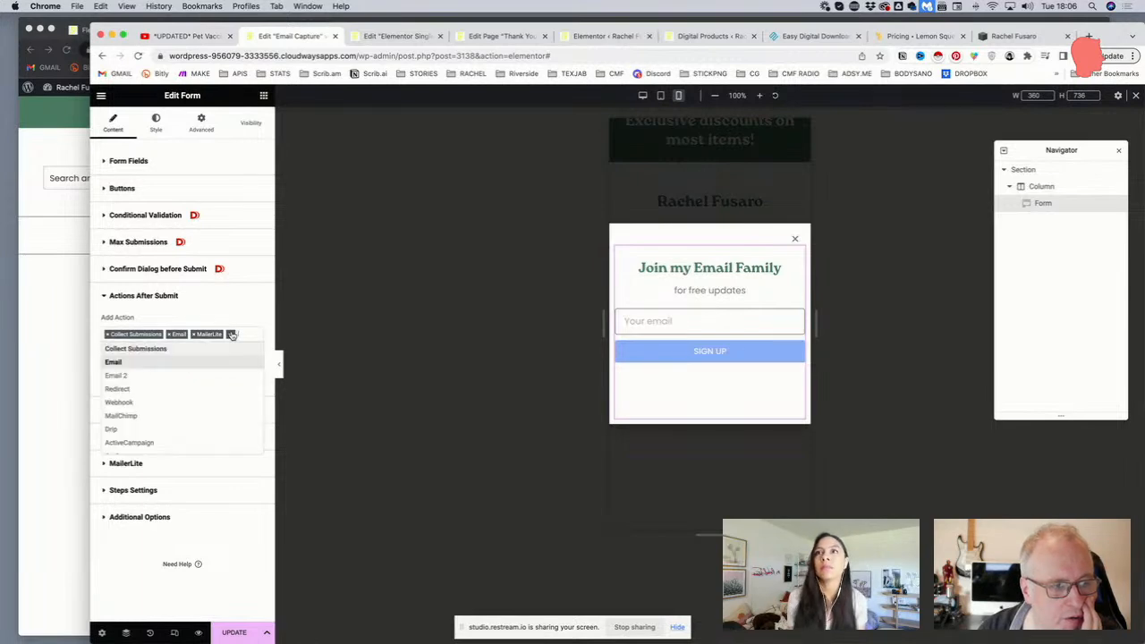
pyautogui.click(126, 390)
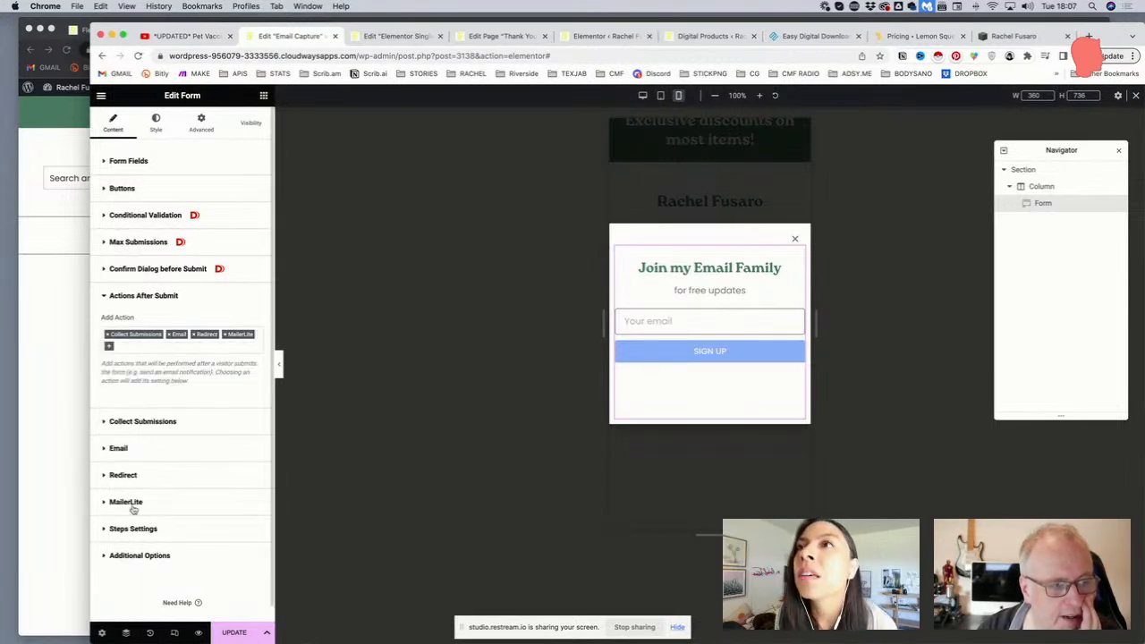
pyautogui.click(133, 477)
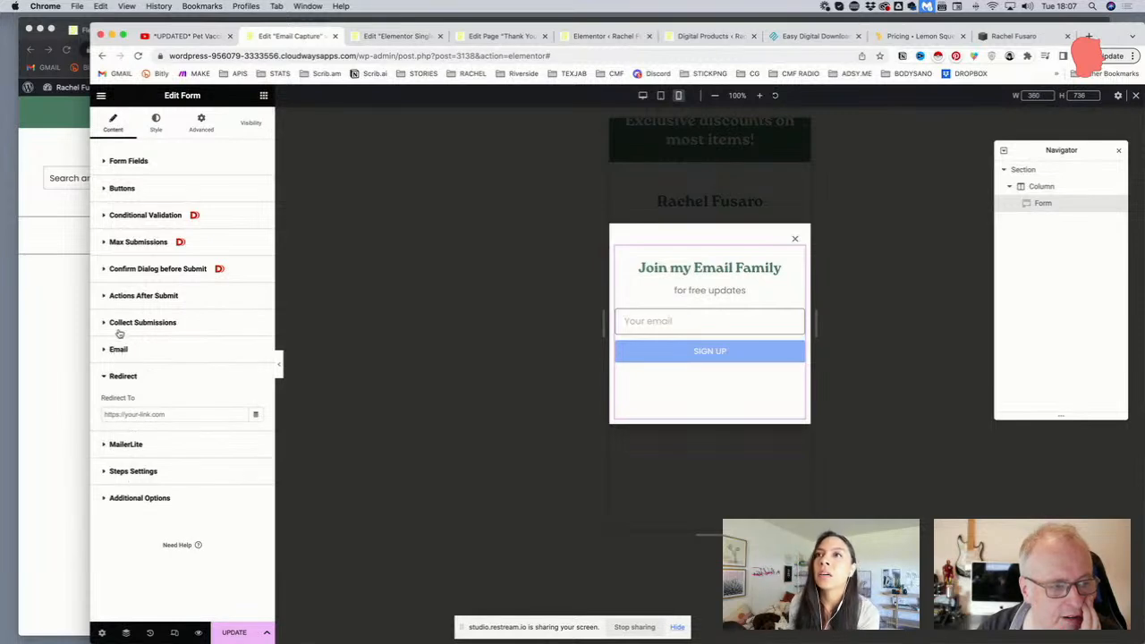
pyautogui.click(134, 297)
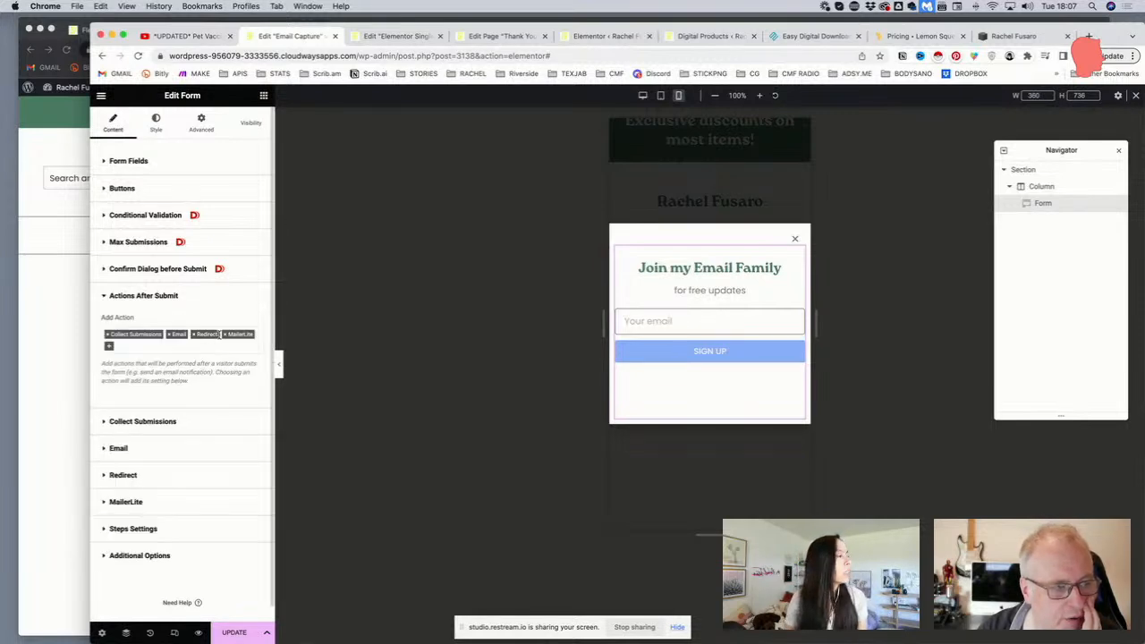
pyautogui.click(194, 334)
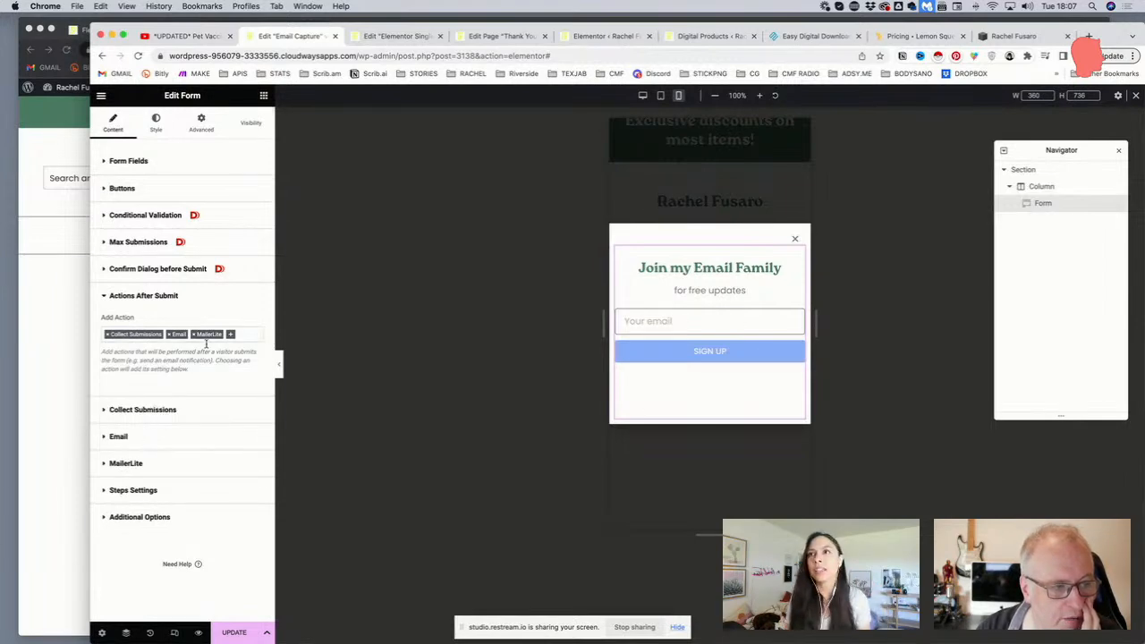
# Add an Email 2 action and expand its settings to the recipient address
pyautogui.click(230, 336)
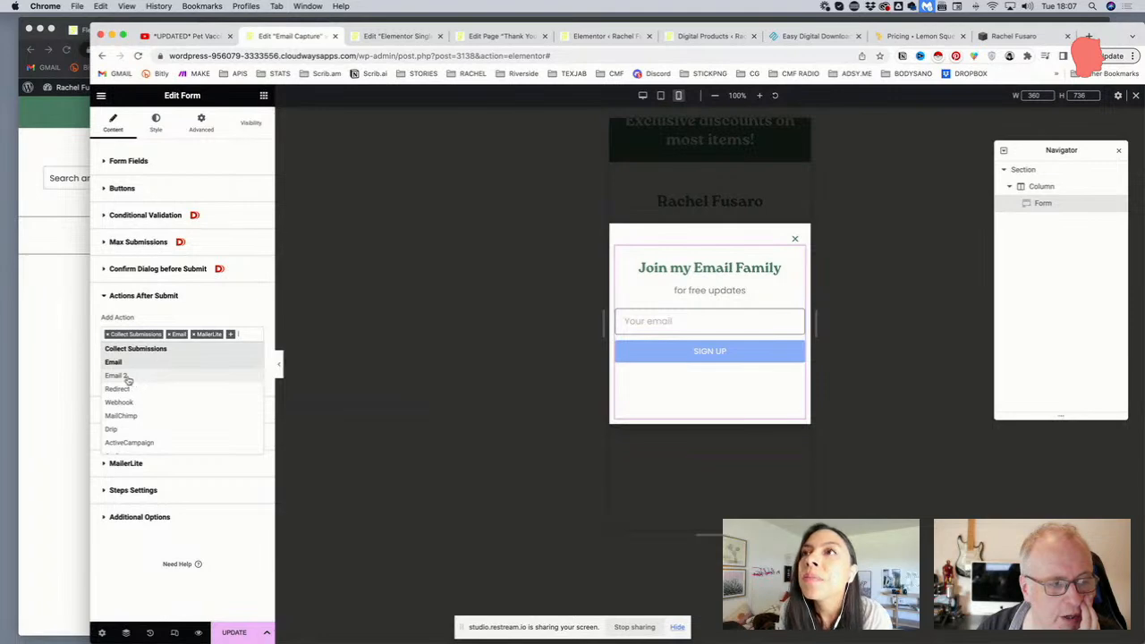
pyautogui.click(122, 376)
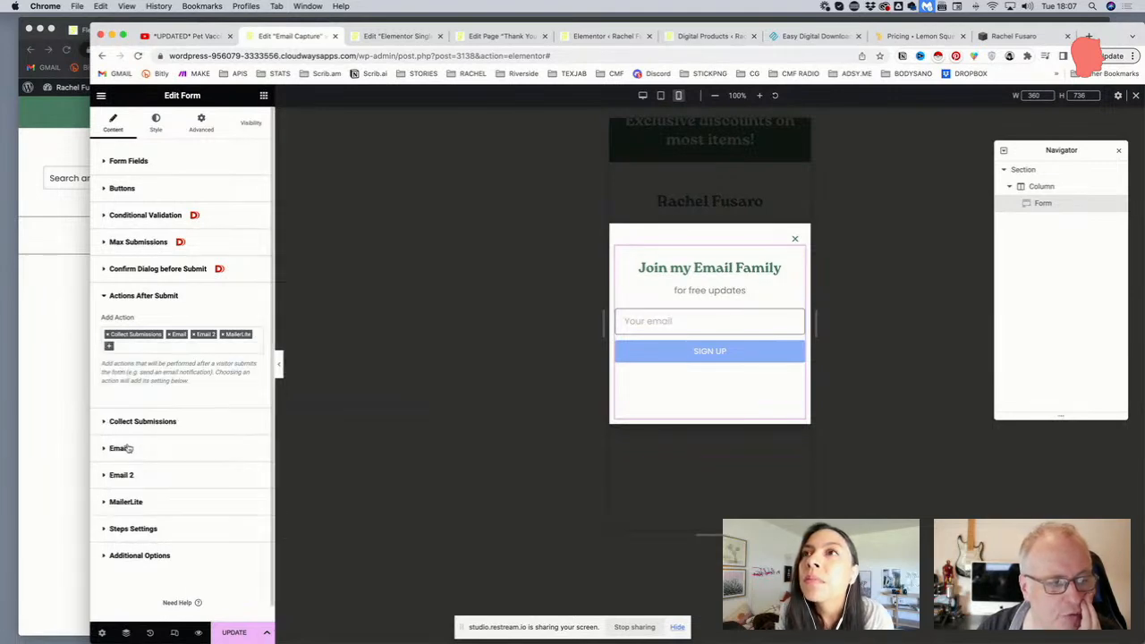
pyautogui.click(125, 473)
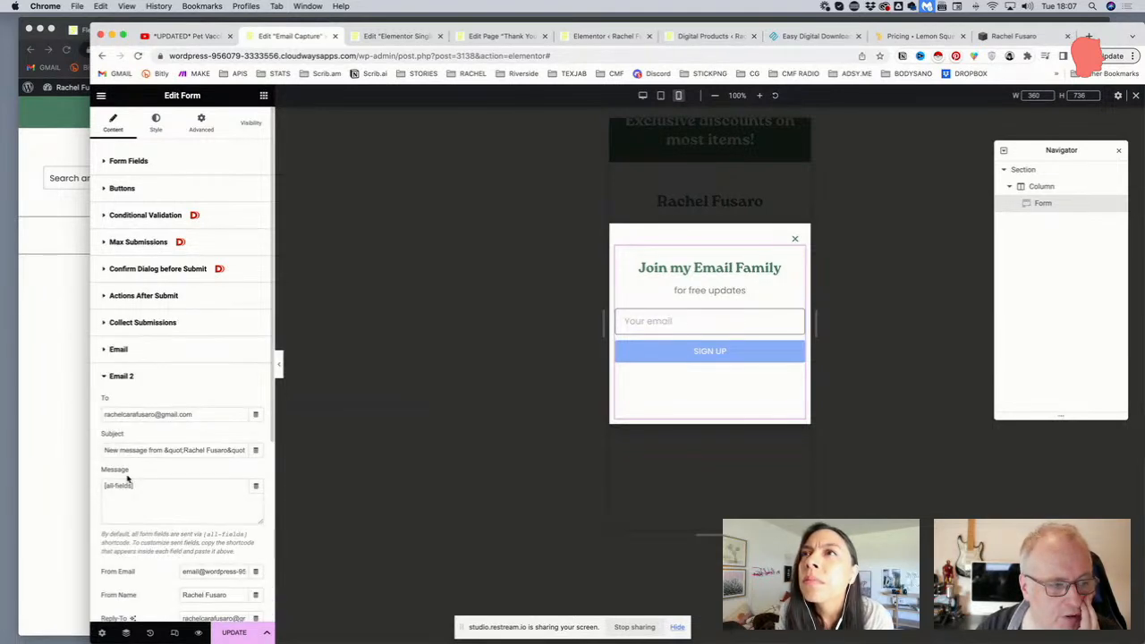
pyautogui.click(206, 415)
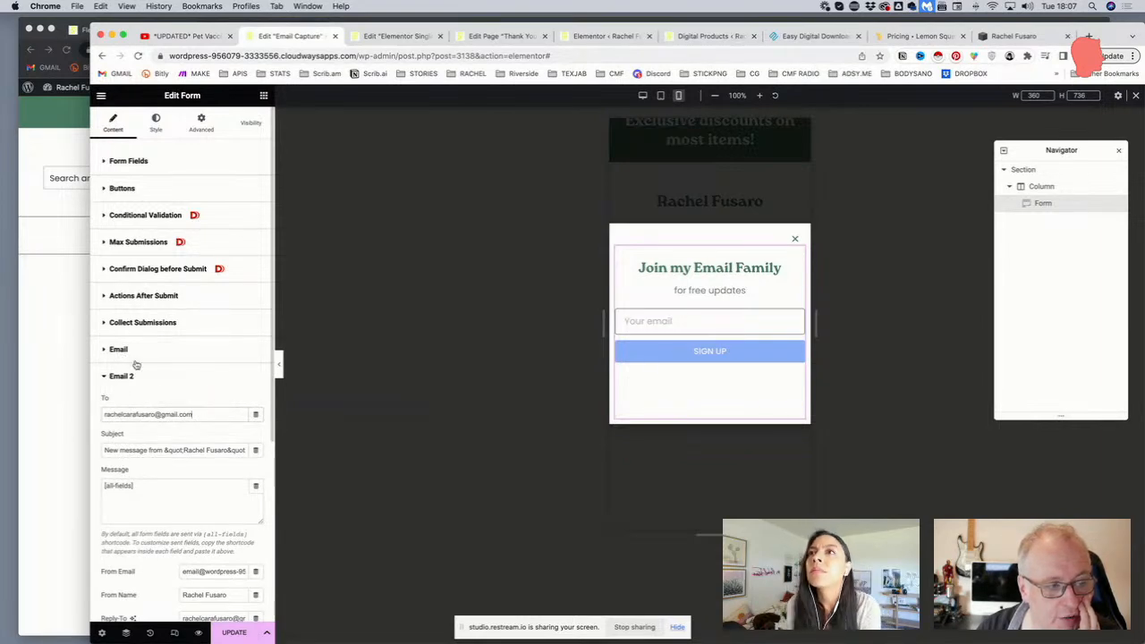
pyautogui.moveTo(193, 415); pyautogui.dragTo(90, 401)
pyautogui.click(90, 402)
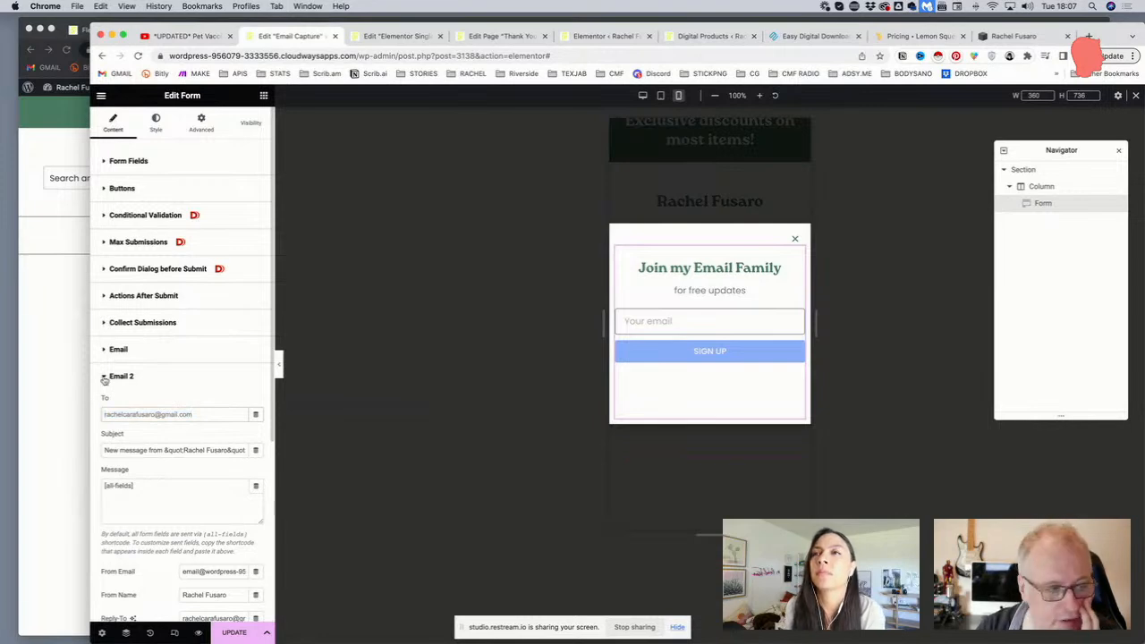
# Check the form's fields and copy the email field's shortcode [field id="email"] from its Advanced settings
pyautogui.click(125, 169)
pyautogui.click(150, 229)
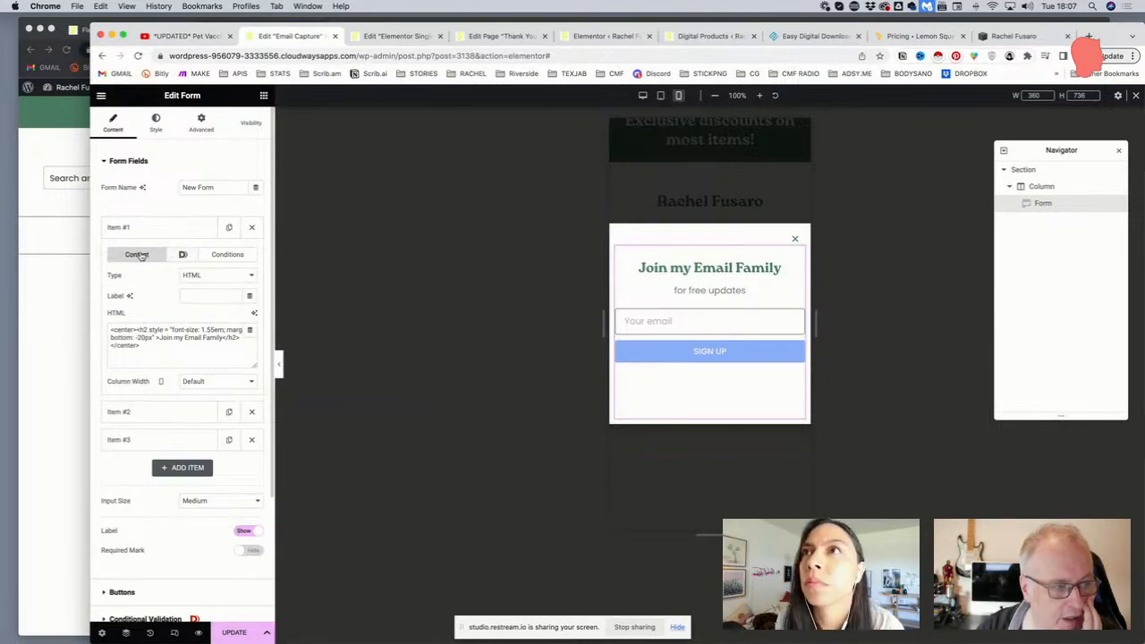
pyautogui.click(149, 412)
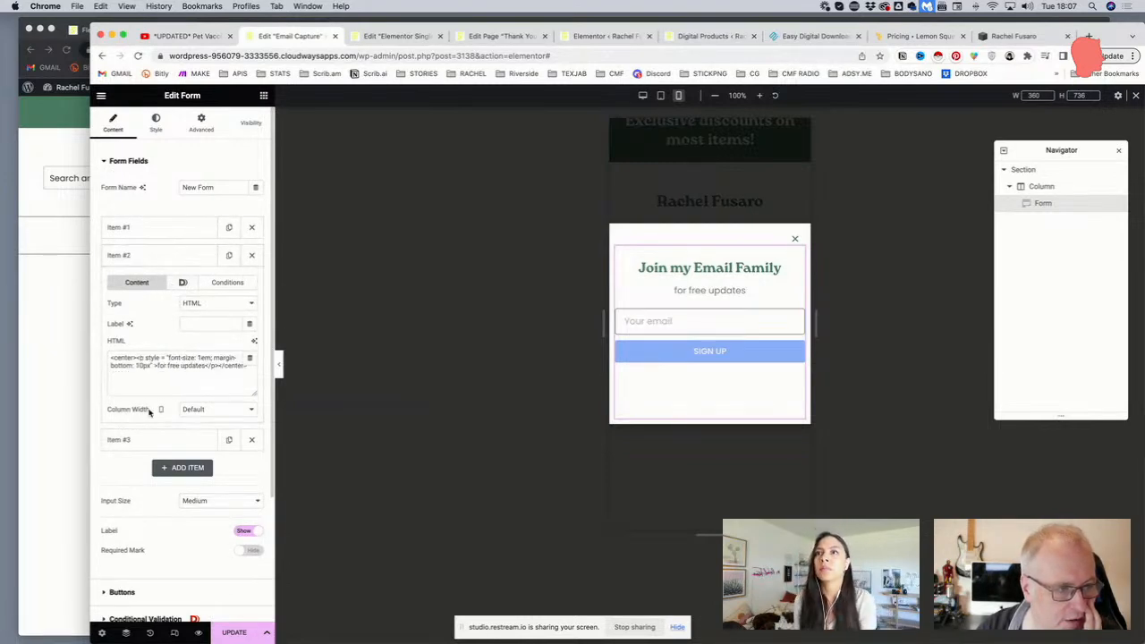
pyautogui.click(168, 438)
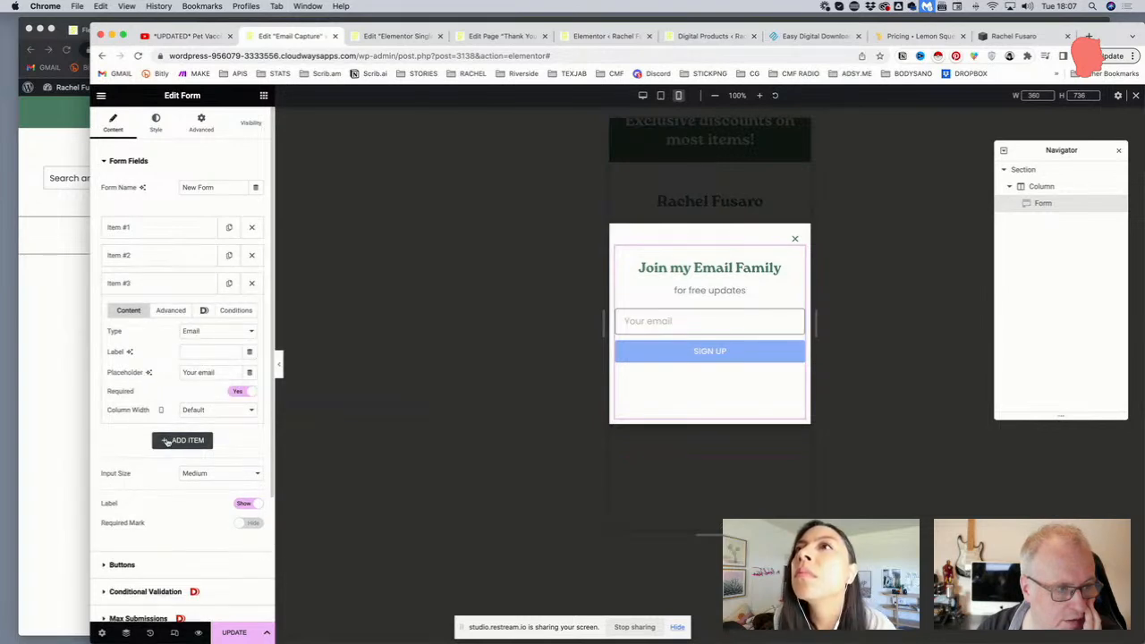
pyautogui.click(172, 312)
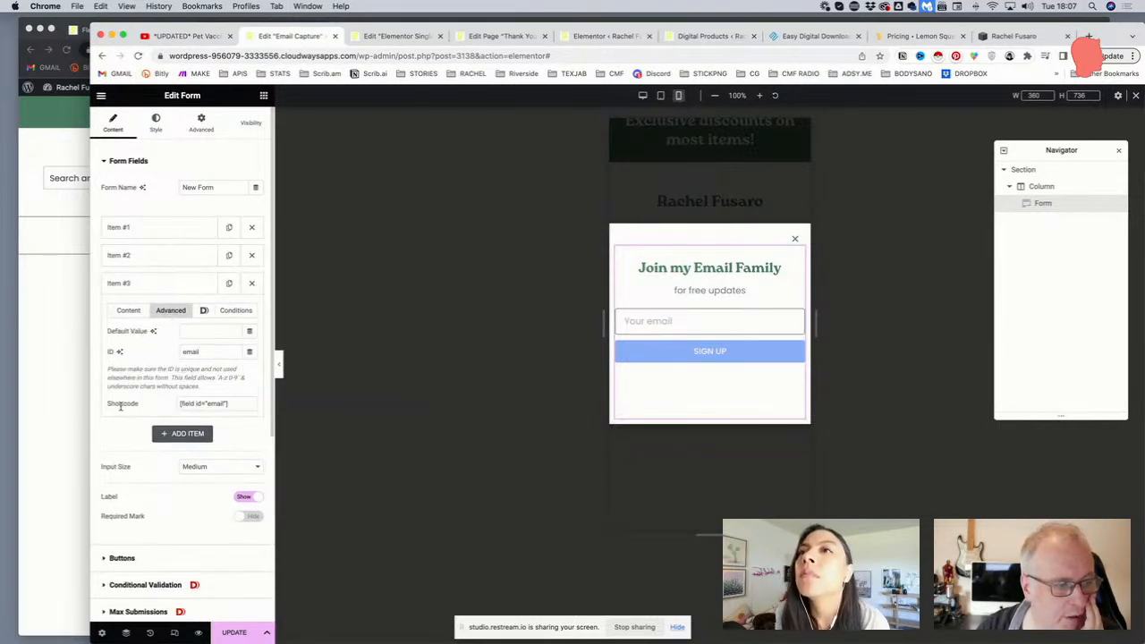
pyautogui.doubleClick(123, 403)
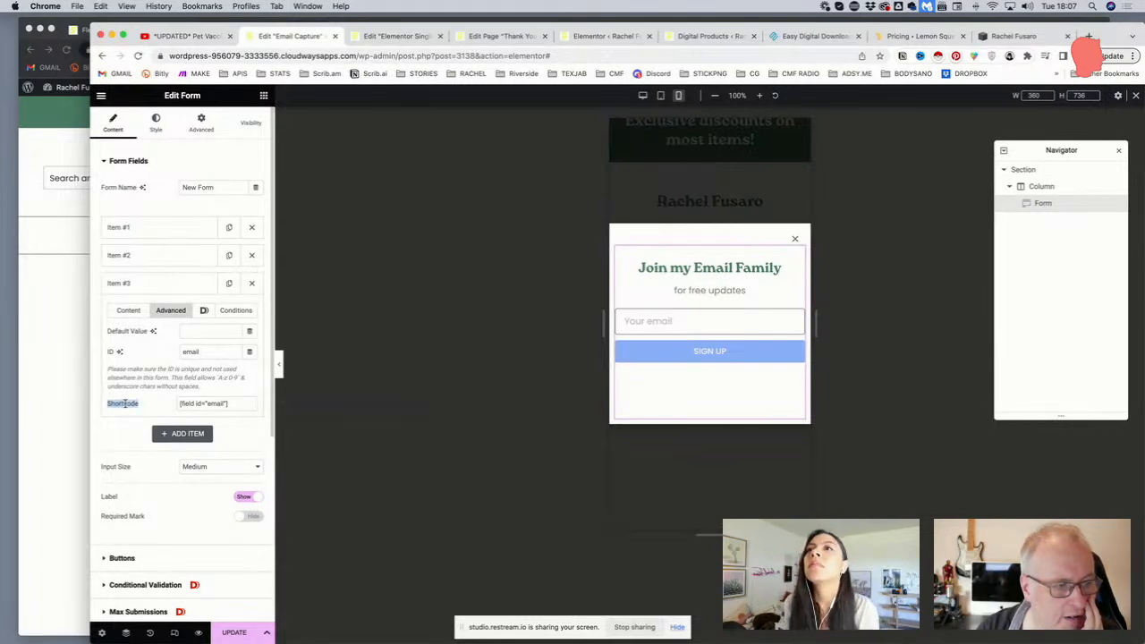
pyautogui.moveTo(238, 403); pyautogui.dragTo(159, 403)
pyautogui.press('super+c')
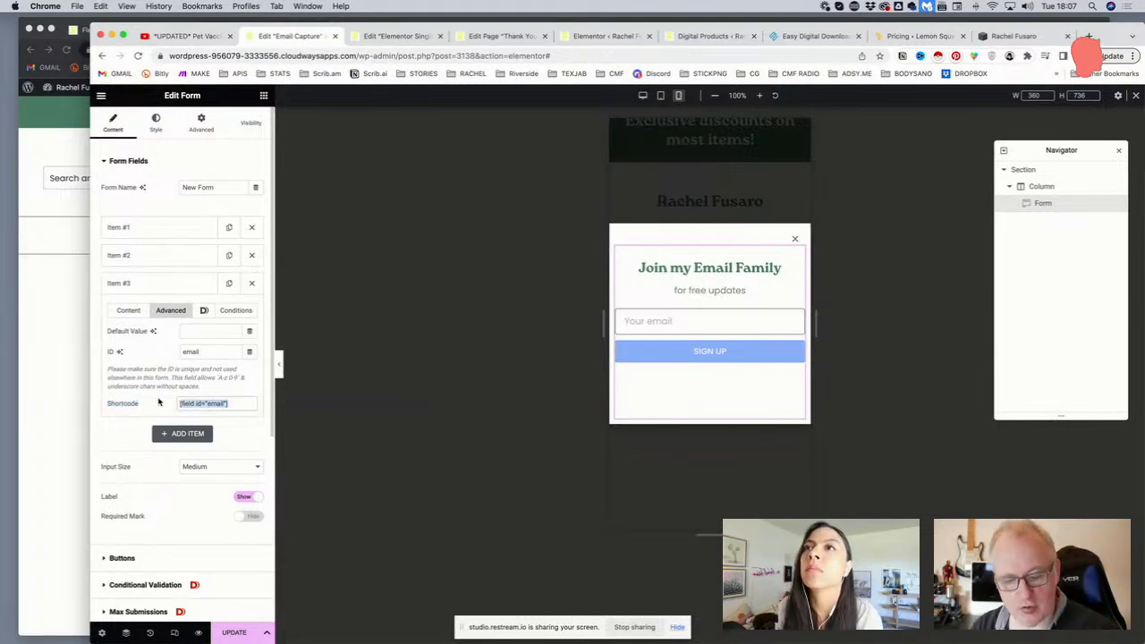
pyautogui.click(138, 283)
pyautogui.scroll(-1, 159, 397)
pyautogui.scroll(-2, 159, 397)
# Set Email 2's To field to [field id="email"] and its subject to 'Your freebie'
pyautogui.click(145, 460)
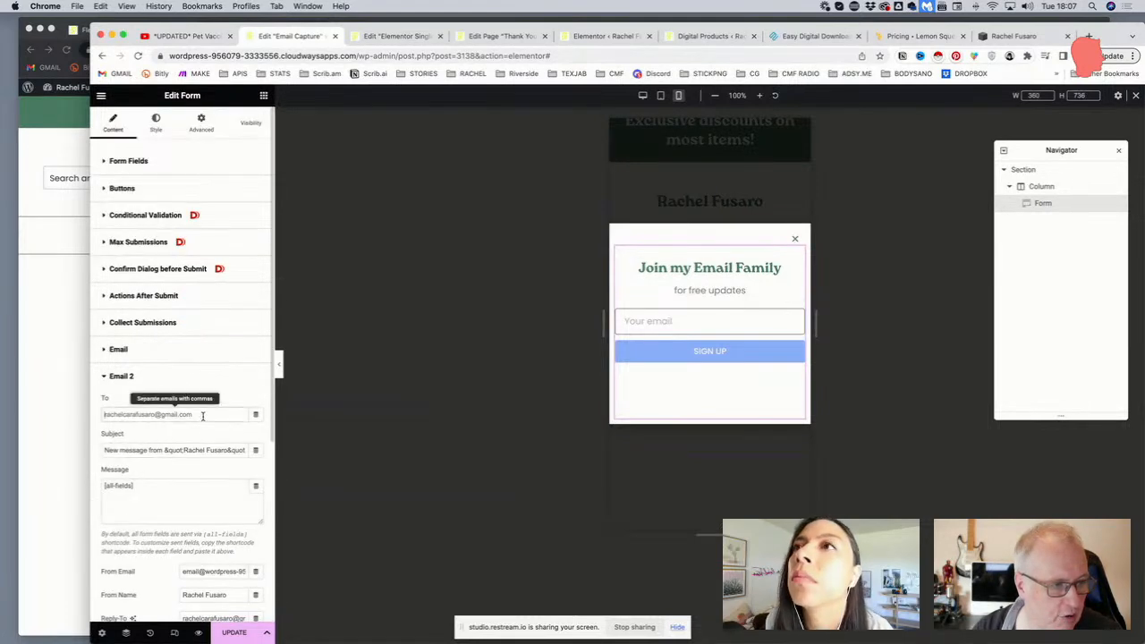
pyautogui.press('super+v')
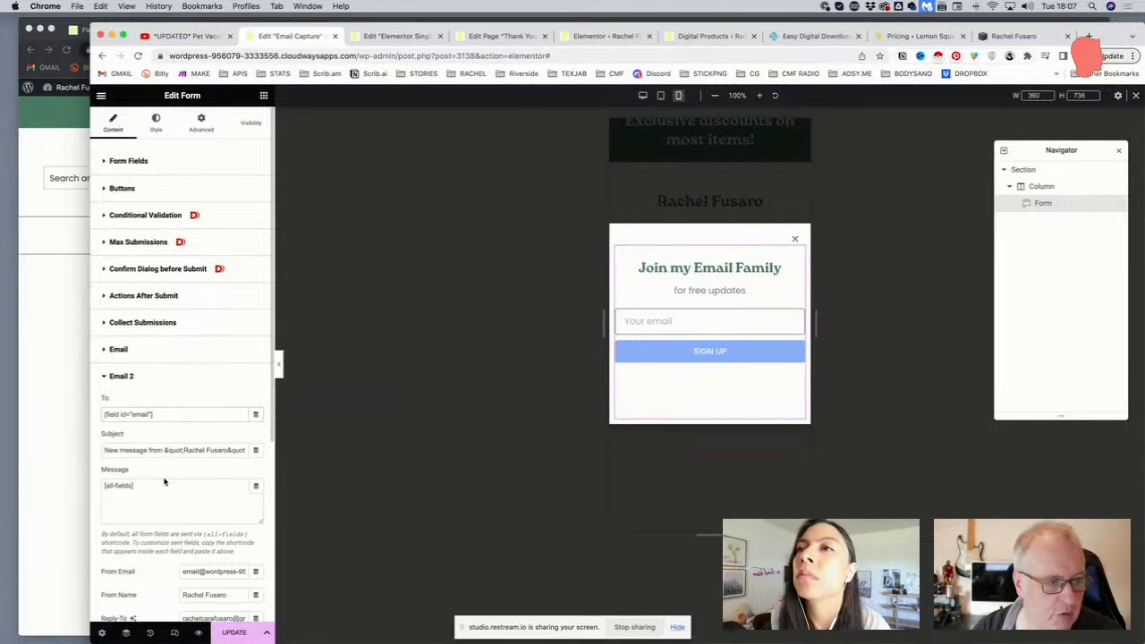
pyautogui.scroll(-2, 161, 479)
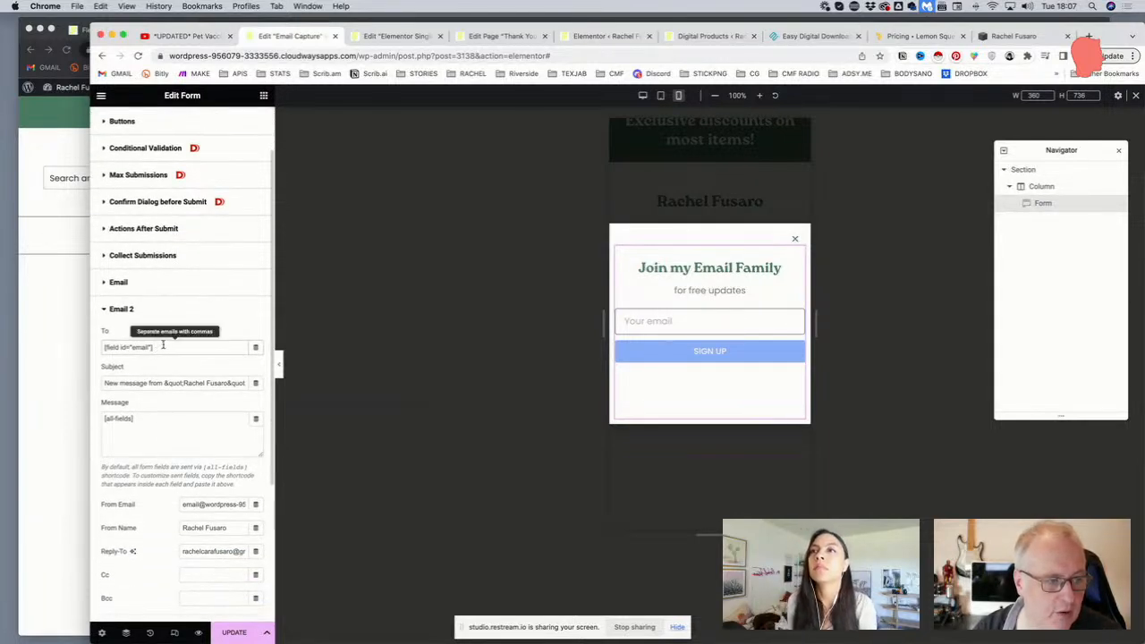
pyautogui.tripleClick(154, 381)
pyautogui.write('Your freebie')
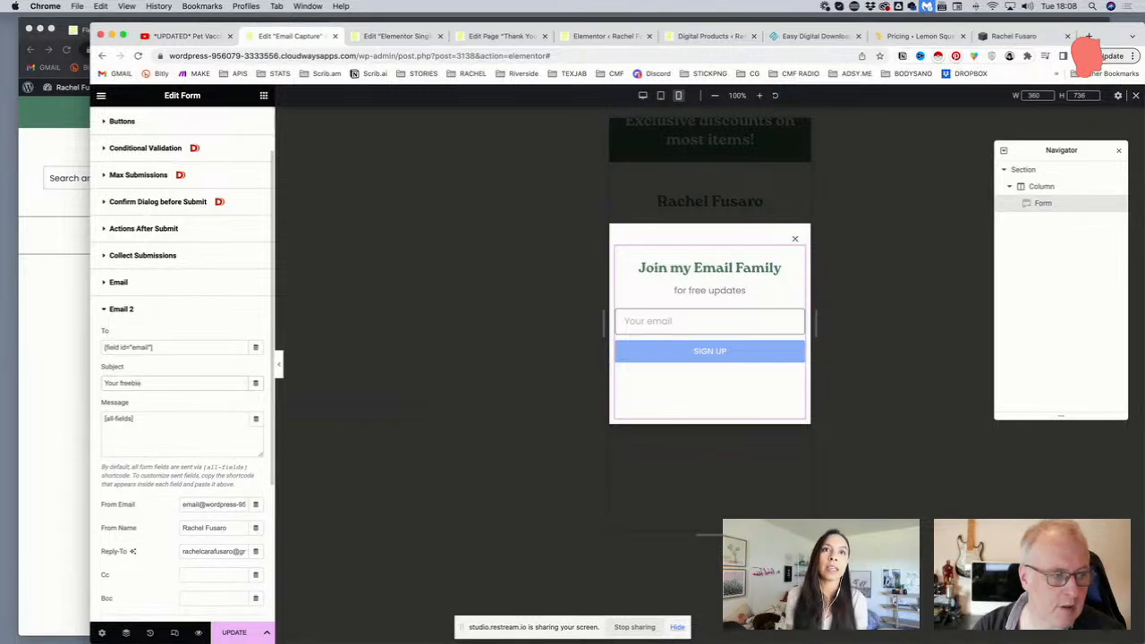
pyautogui.scroll(2, 172, 429)
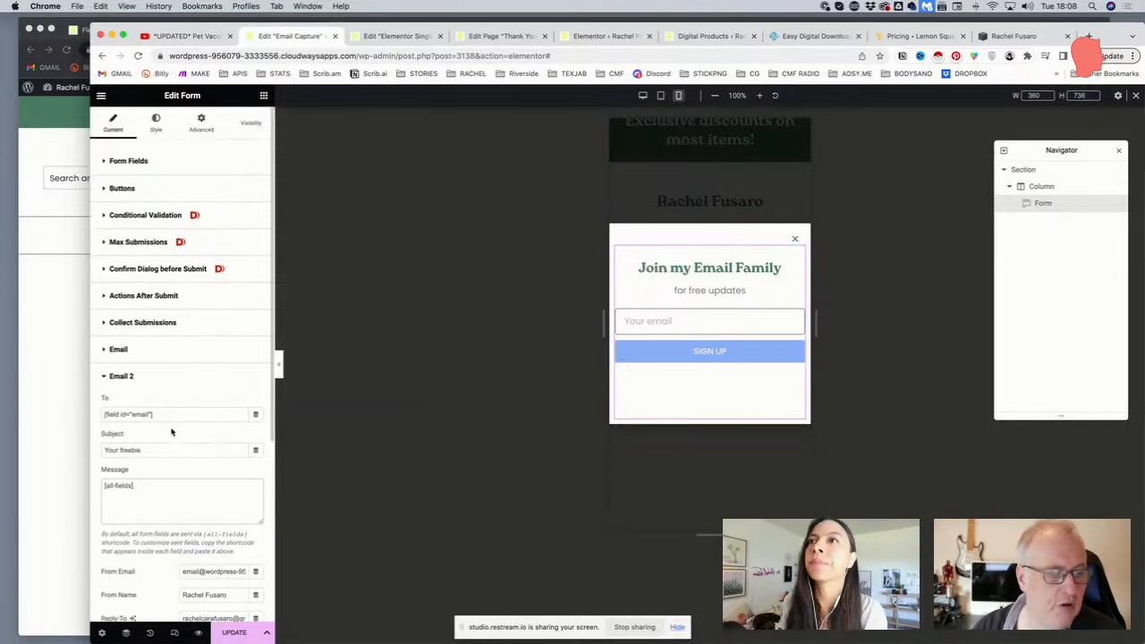
pyautogui.click(139, 162)
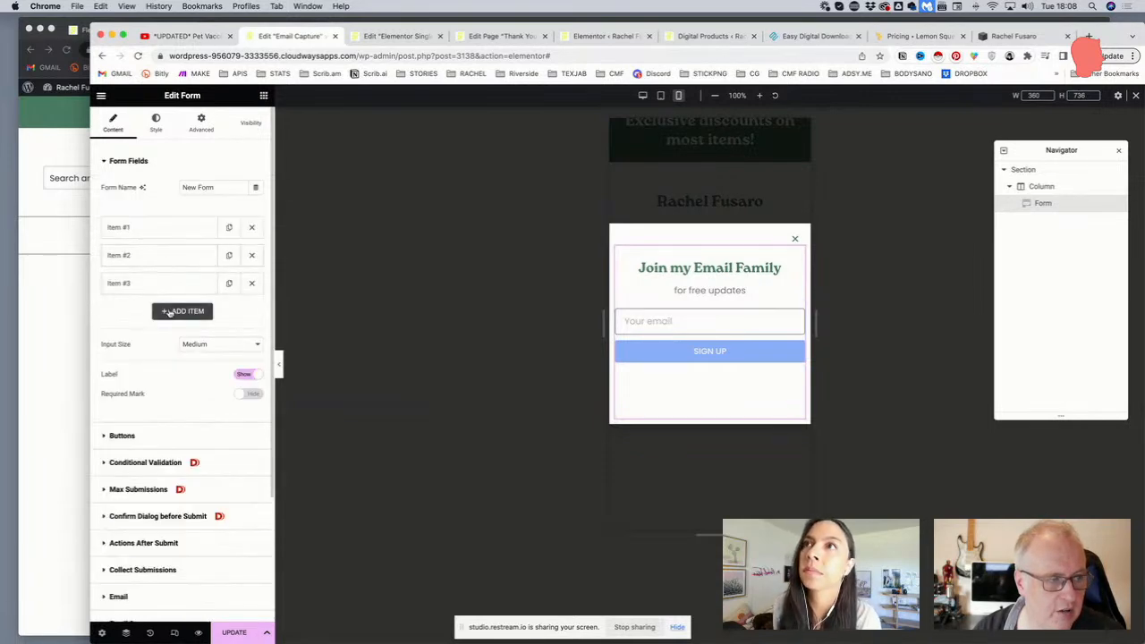
pyautogui.click(172, 312)
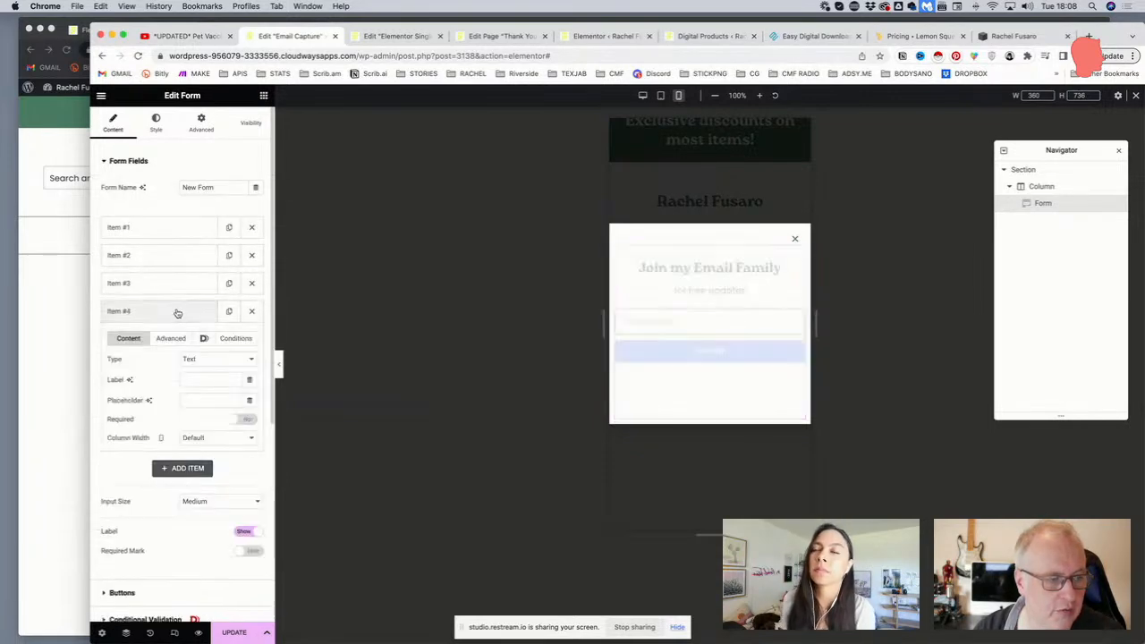
pyautogui.click(203, 362)
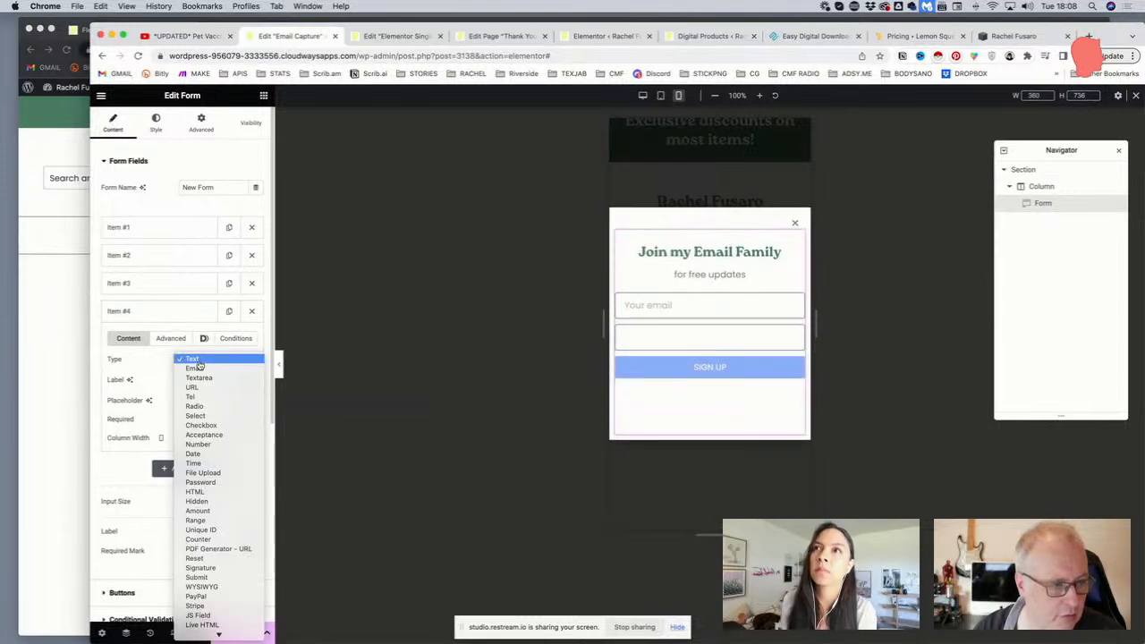
pyautogui.scroll(-2, 199, 367)
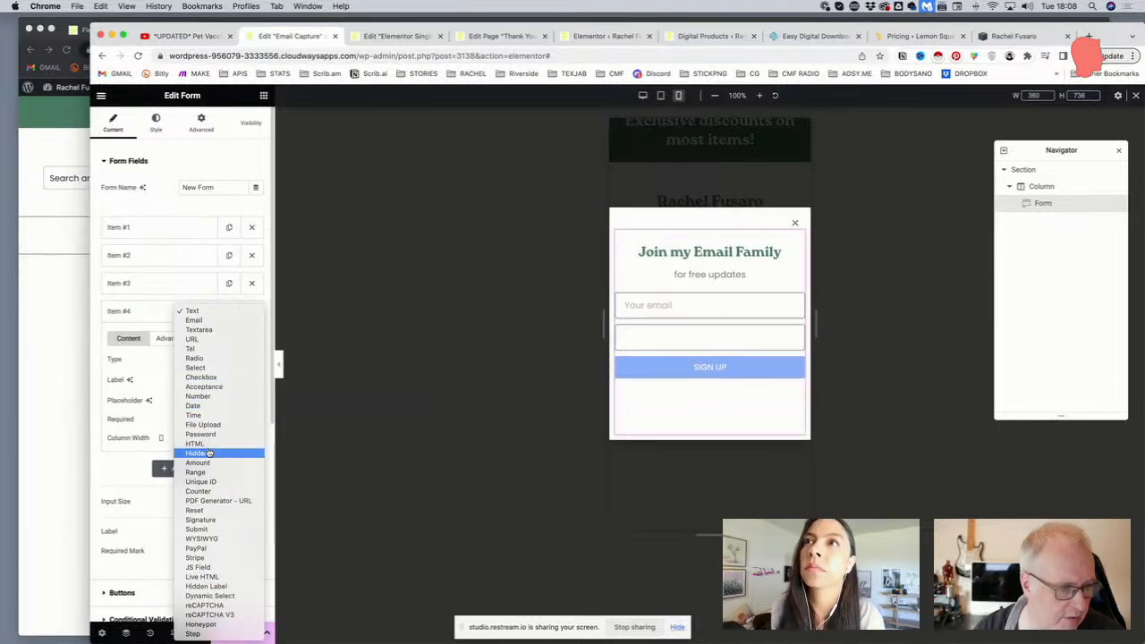
pyautogui.click(209, 454)
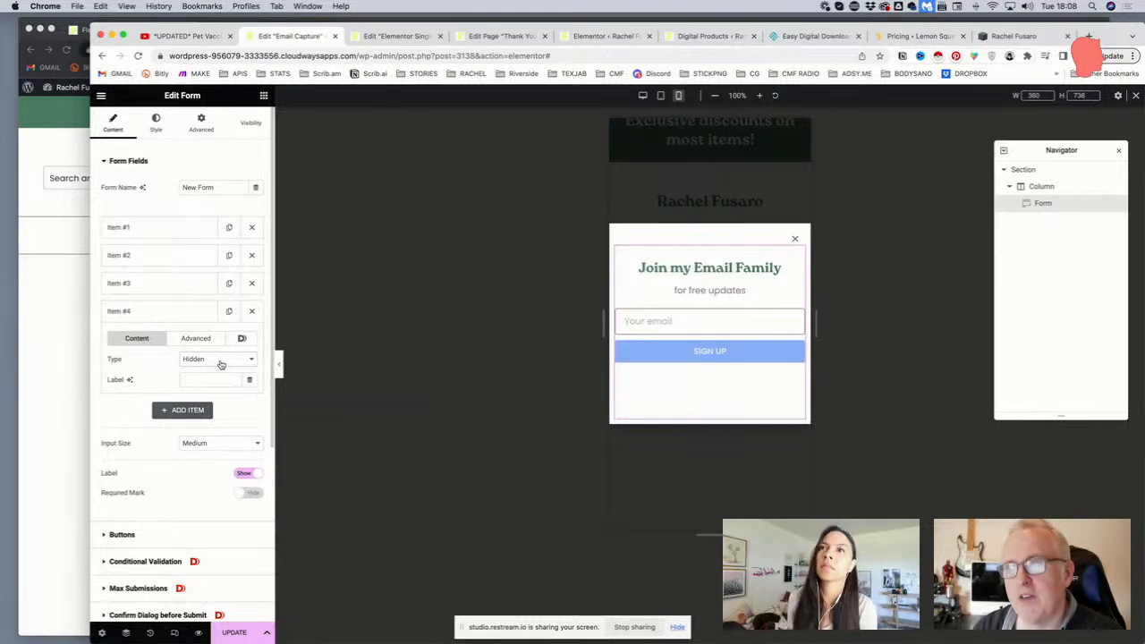
pyautogui.click(220, 363)
pyautogui.click(220, 363)
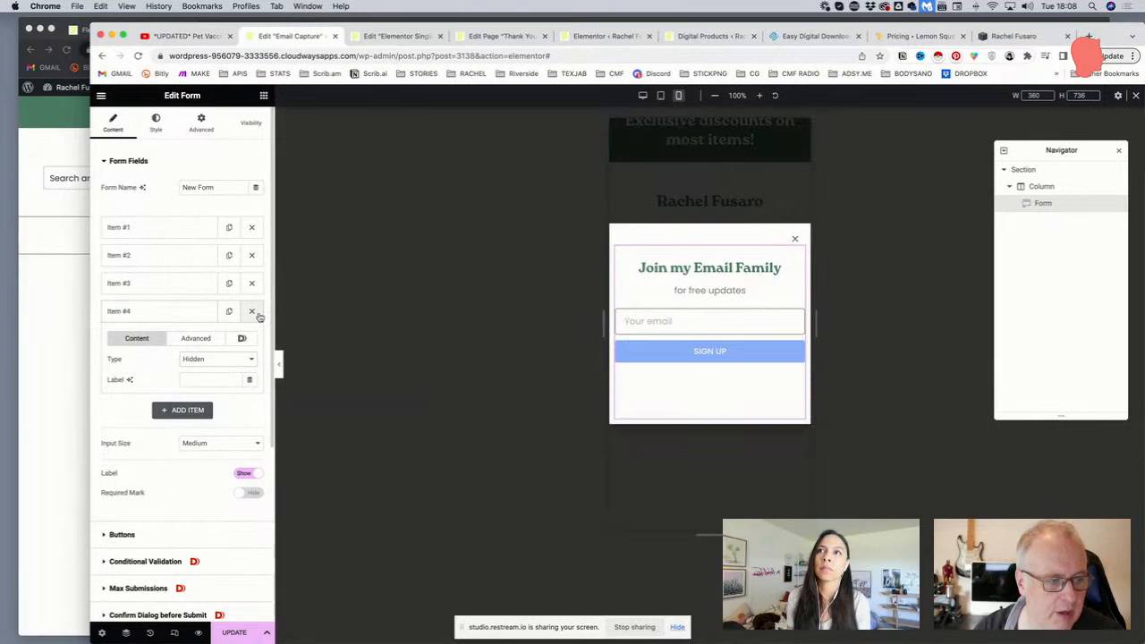
pyautogui.click(252, 312)
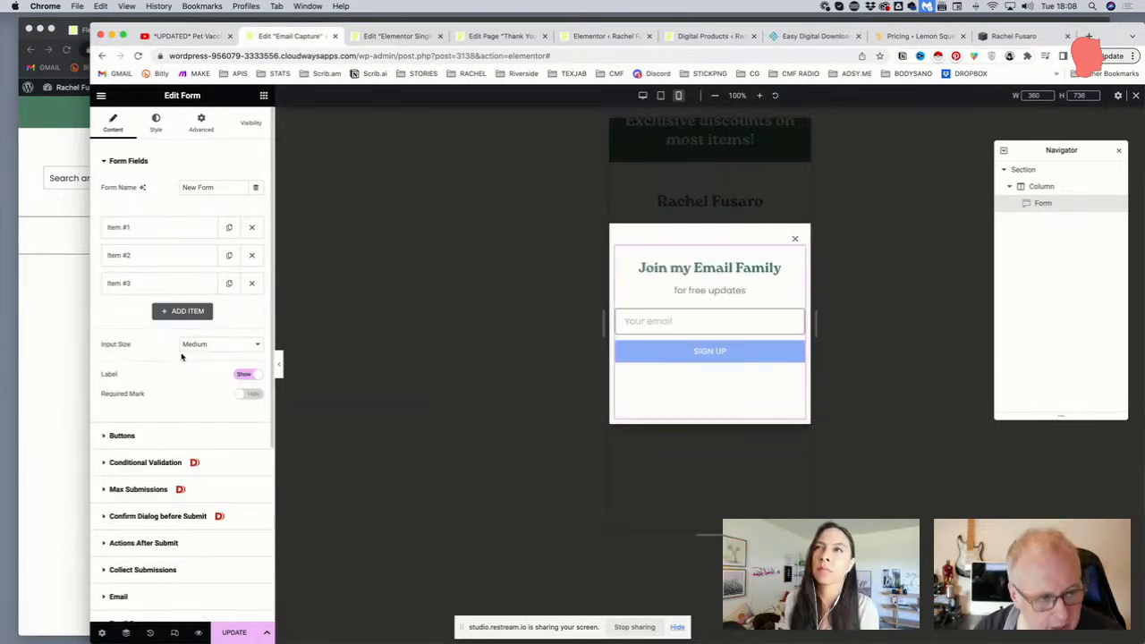
pyautogui.scroll(-5, 181, 357)
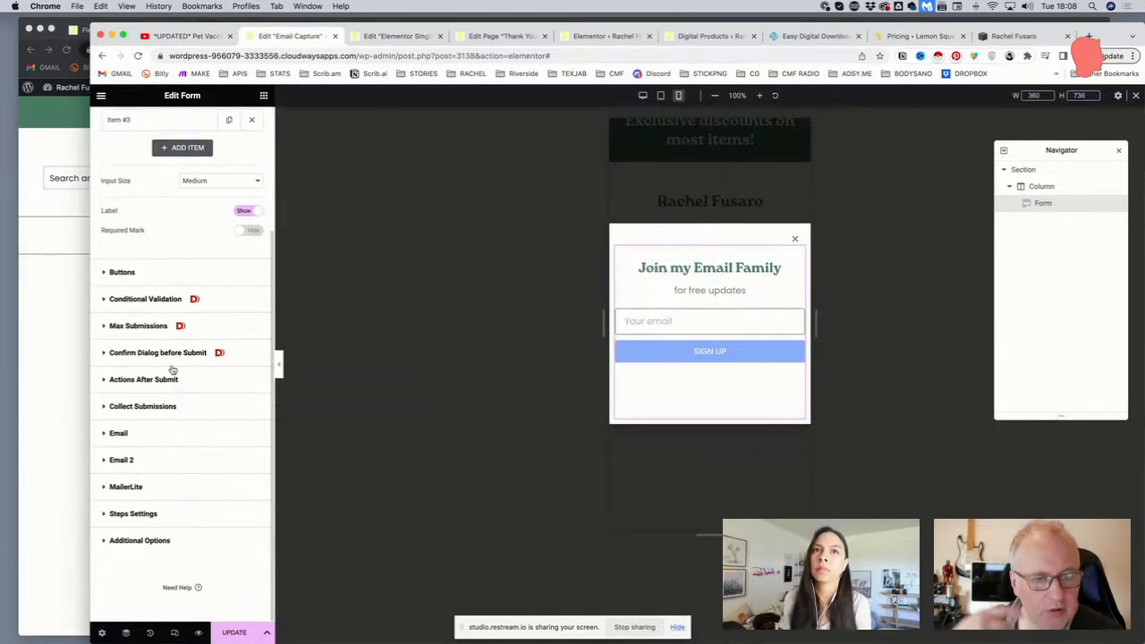
# Clear the default [all-fields] content from Email 2's message box
pyautogui.click(161, 461)
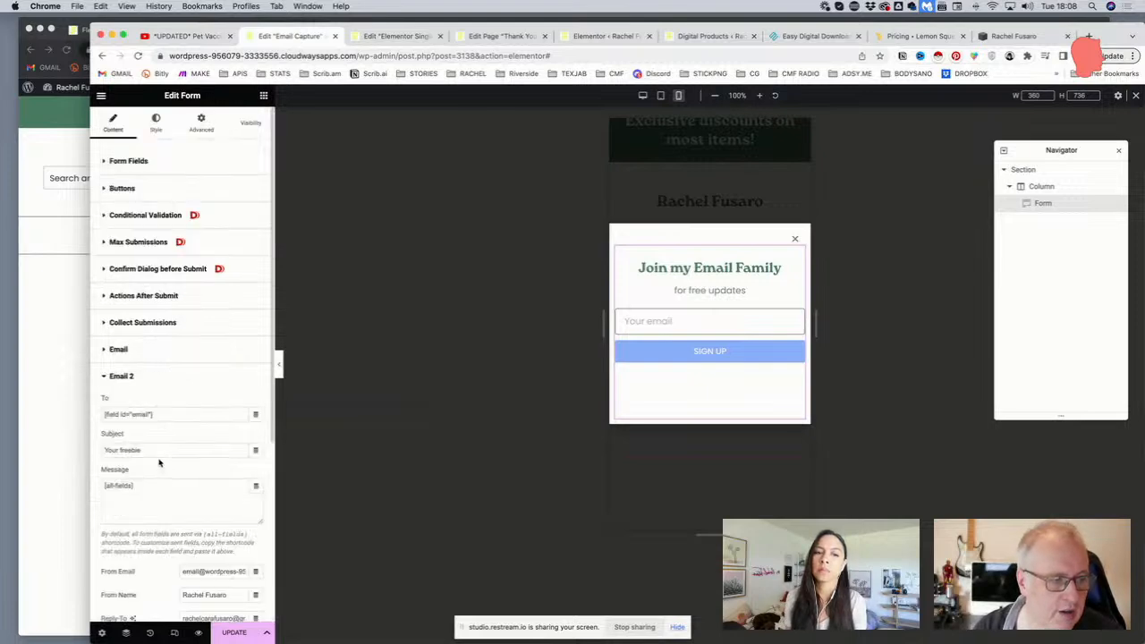
pyautogui.moveTo(153, 491); pyautogui.dragTo(104, 485)
pyautogui.write('ddddd')
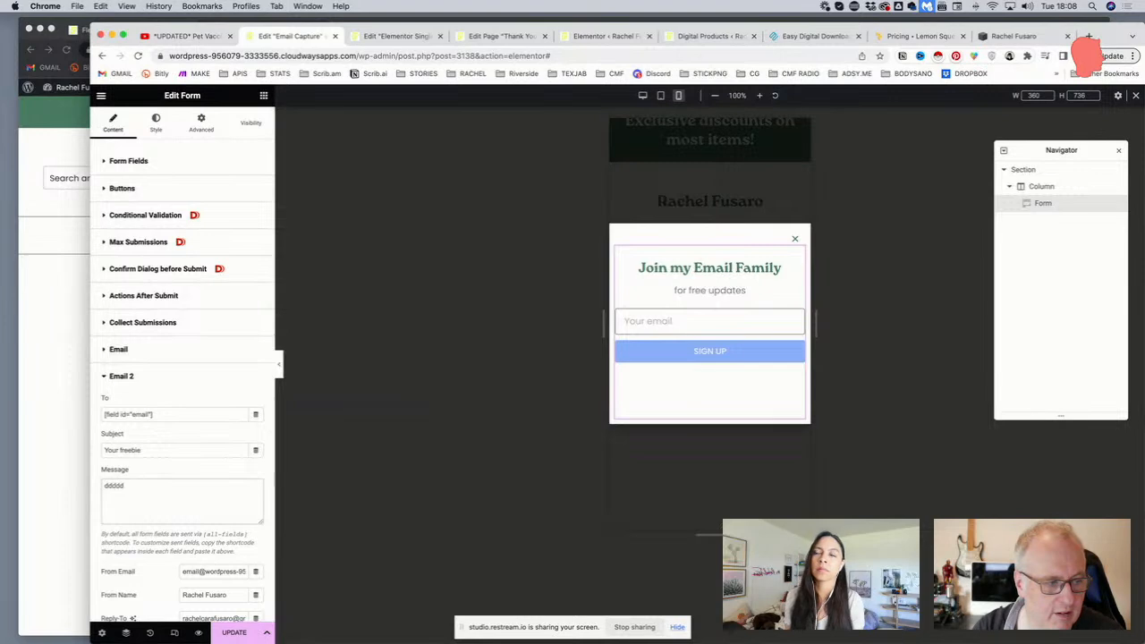
pyautogui.press('super+a')
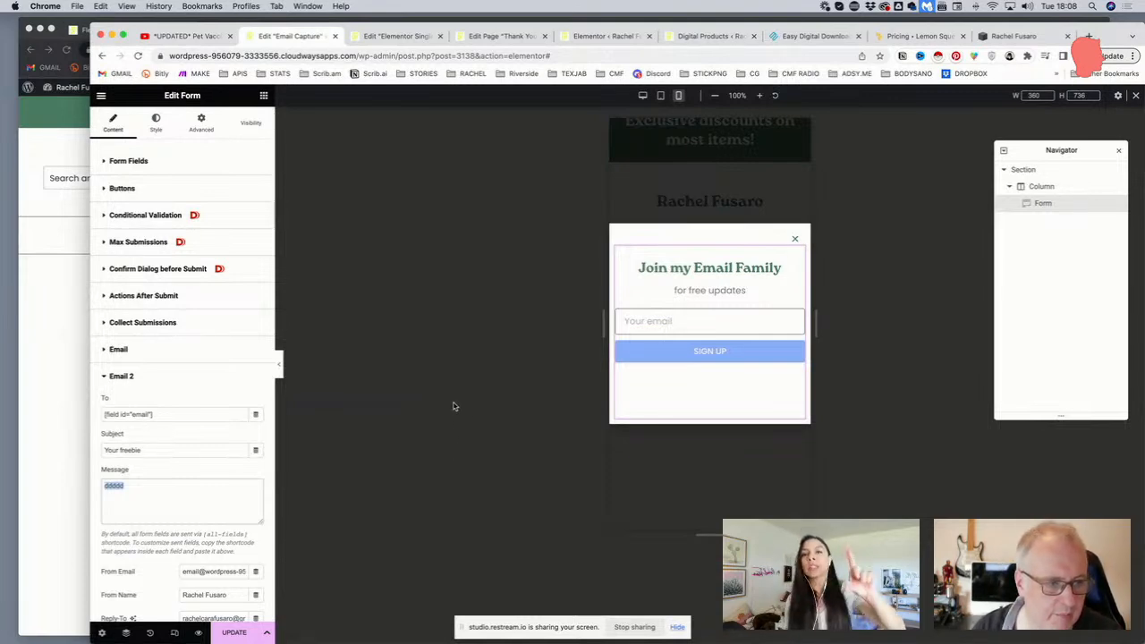
pyautogui.press('BackSpace')
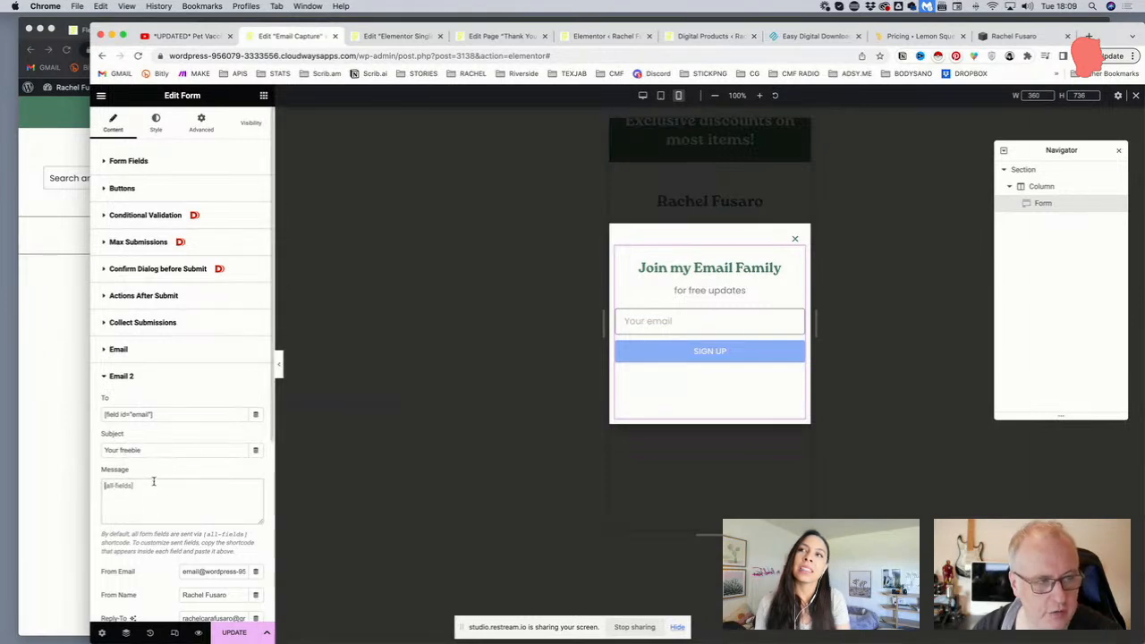
# Write Email 2's message as 'Dear', 'Thank you...', 'LINK URL', 'See you soon', separated by <br> tags
pyautogui.click(139, 164)
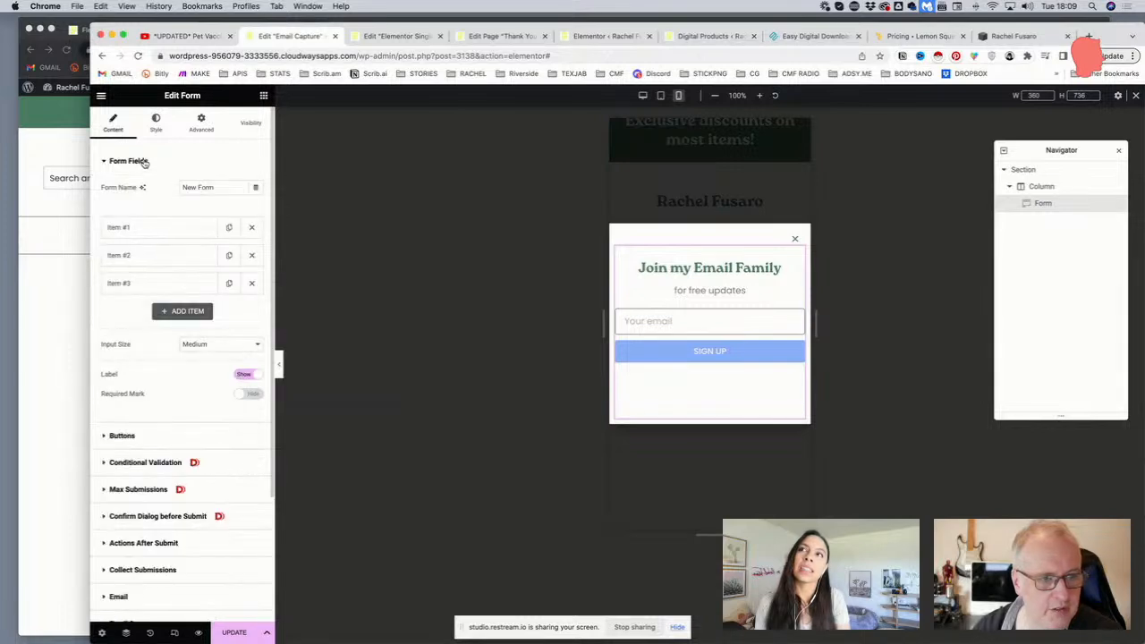
pyautogui.click(144, 162)
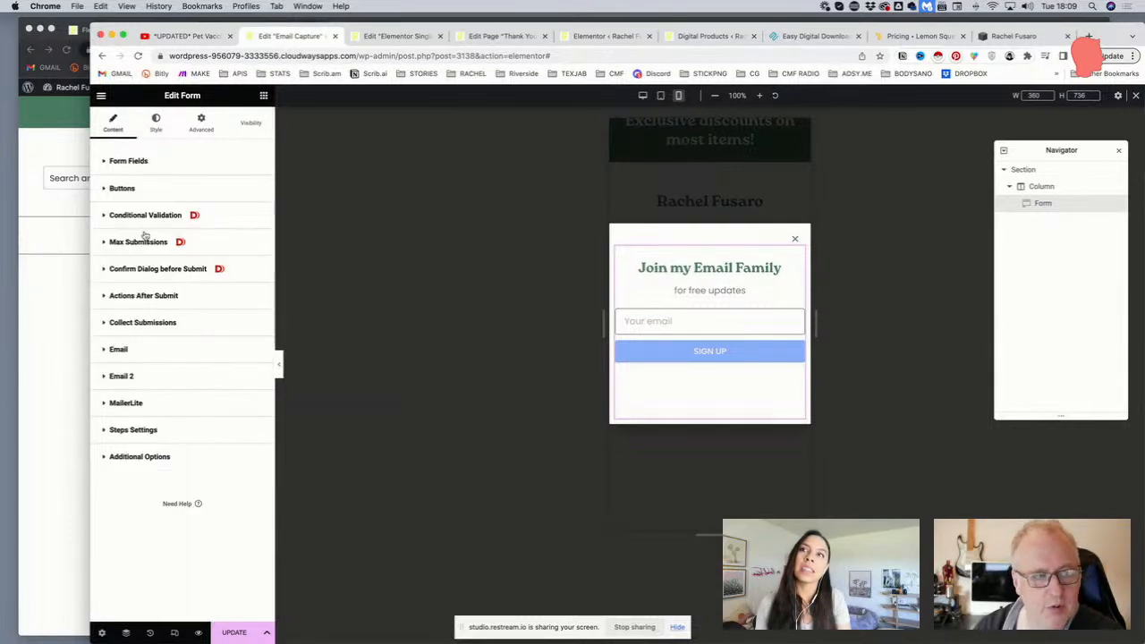
pyautogui.click(139, 376)
pyautogui.click(159, 484)
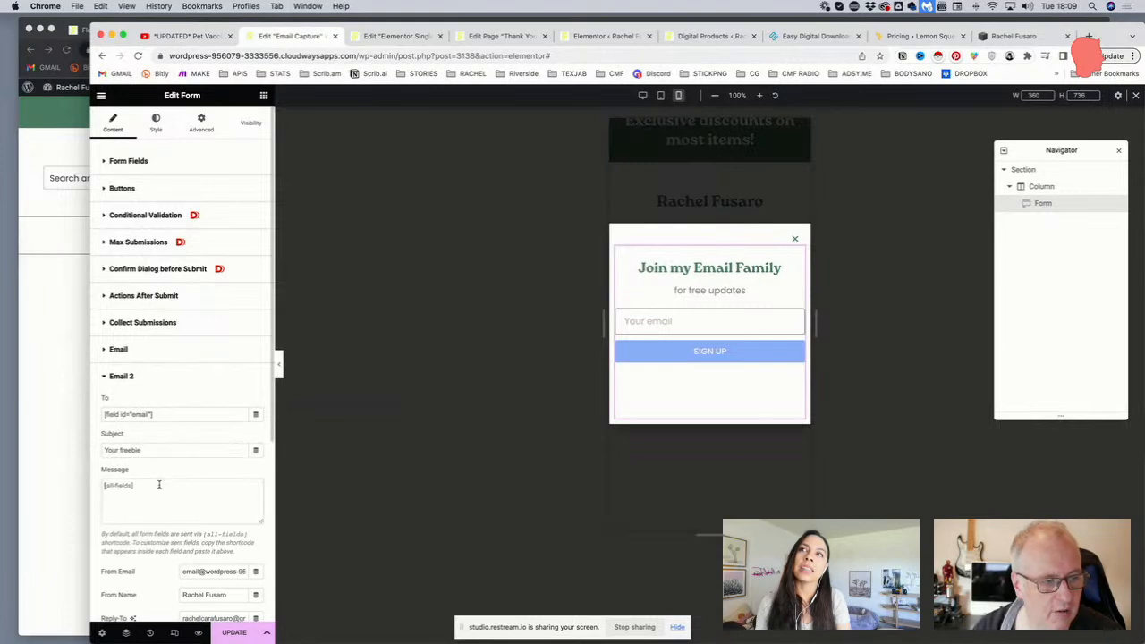
pyautogui.press('super+a')
pyautogui.write('ddd')
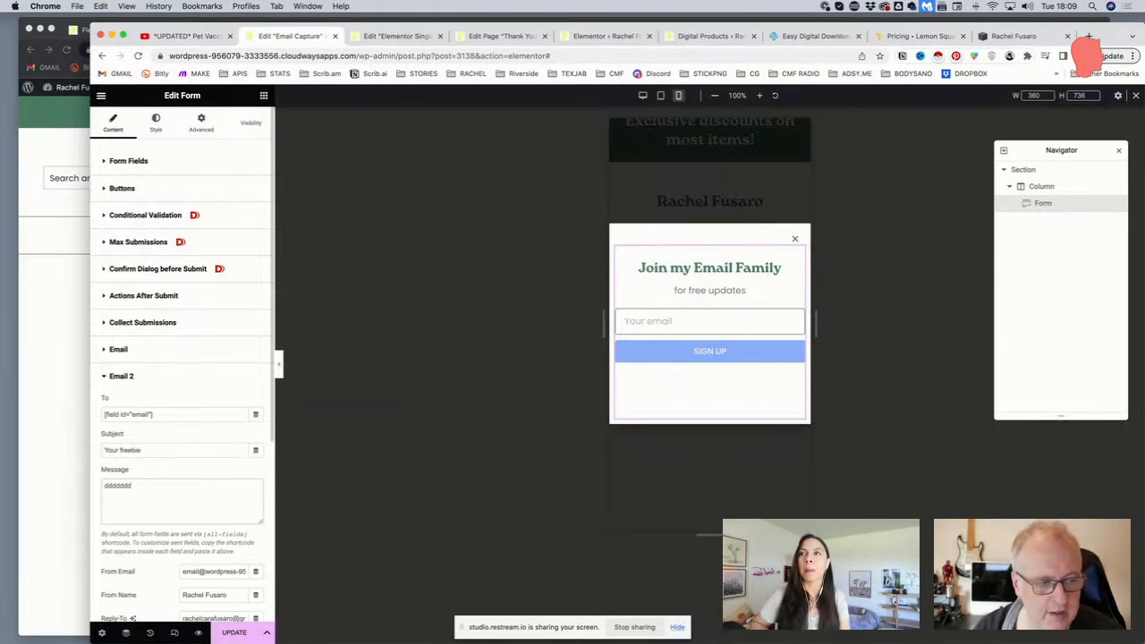
pyautogui.write('dddd')
pyautogui.press('super+a')
pyautogui.write('Des')
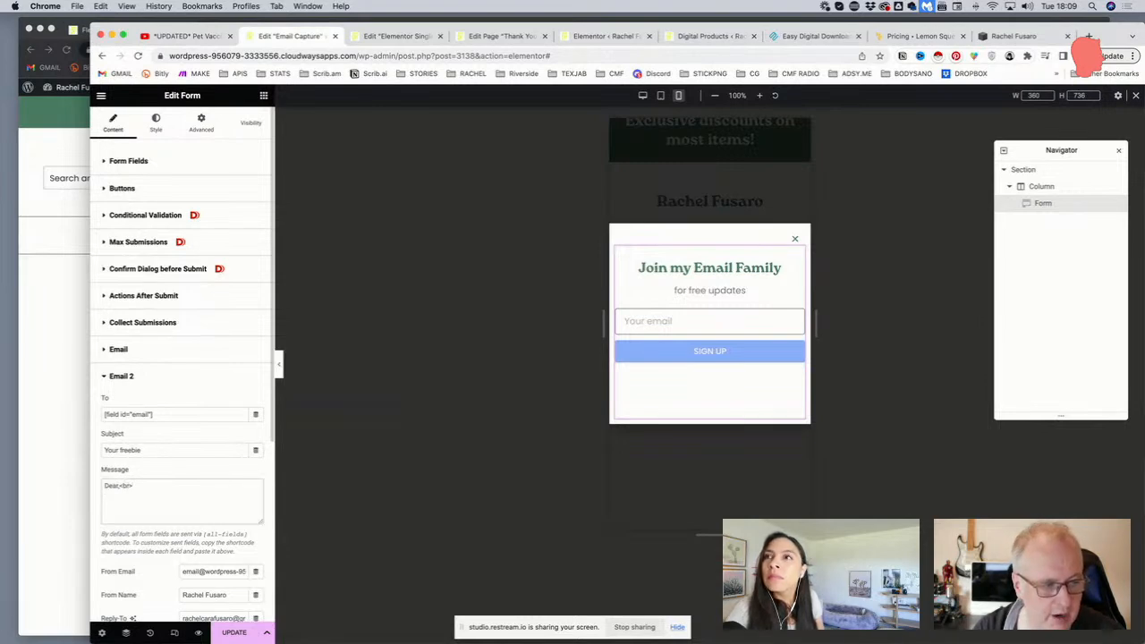
pyautogui.write('hank you...<br>')
pyautogui.press('Return')
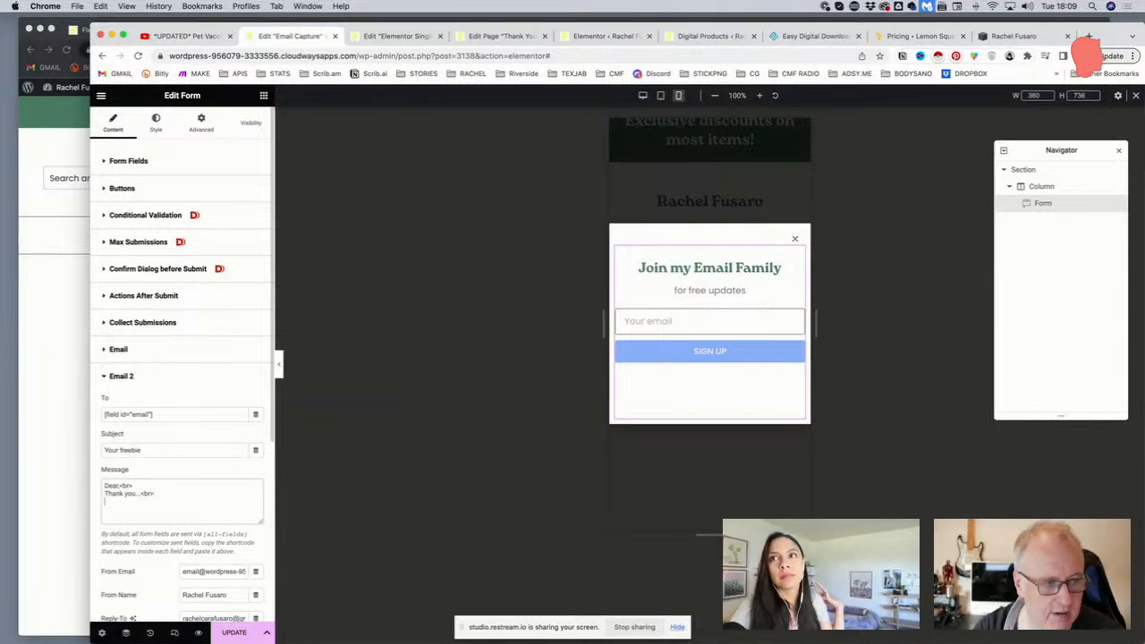
pyautogui.write('LINK')
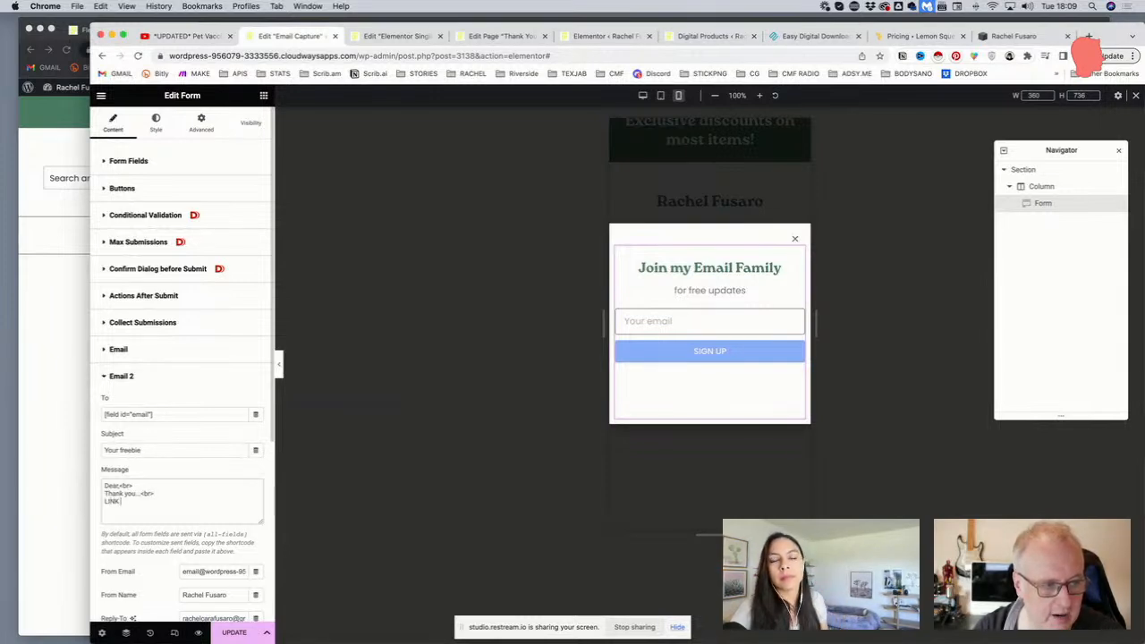
pyautogui.write(' URL <br')
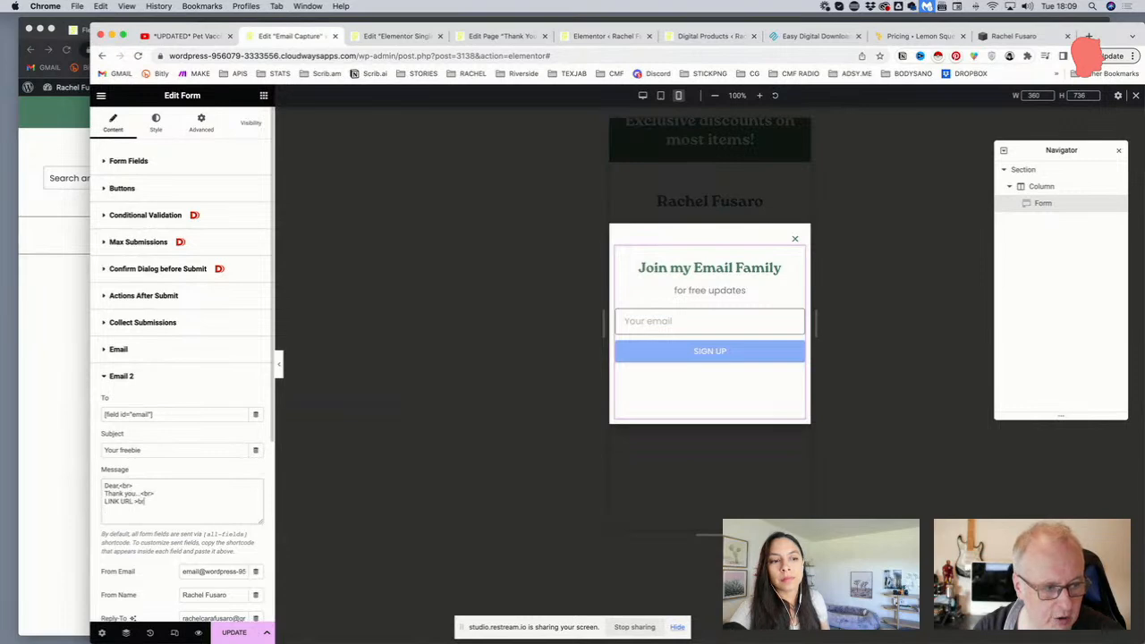
pyautogui.write('> See you soon<br>')
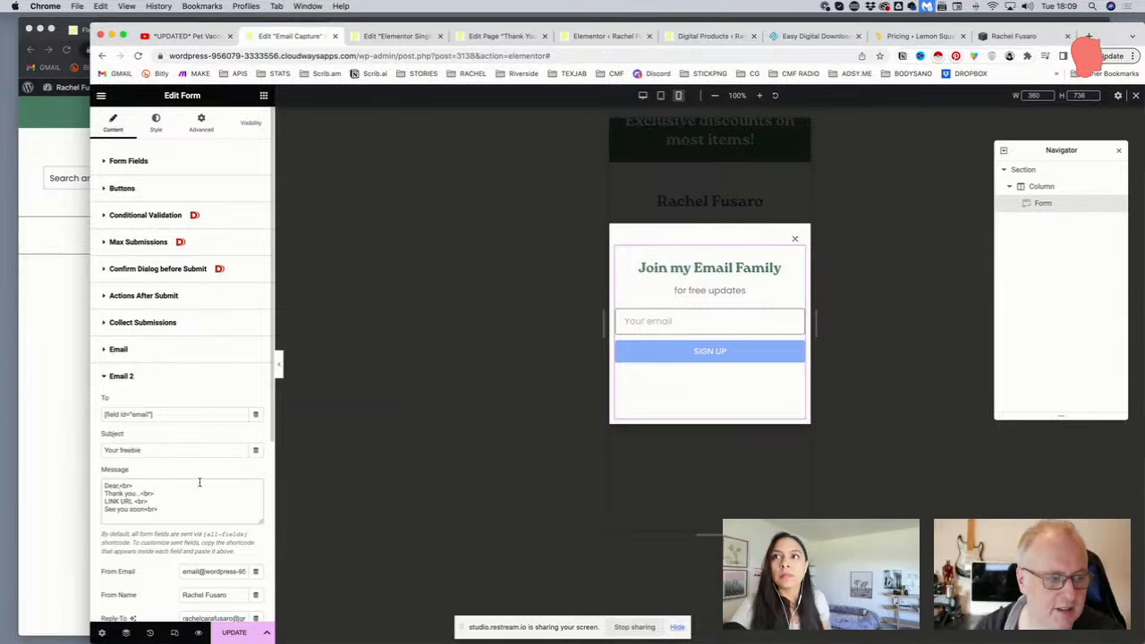
# Save the popup changes with Ctrl+S
pyautogui.scroll(-1, 192, 501)
pyautogui.press('super+s')
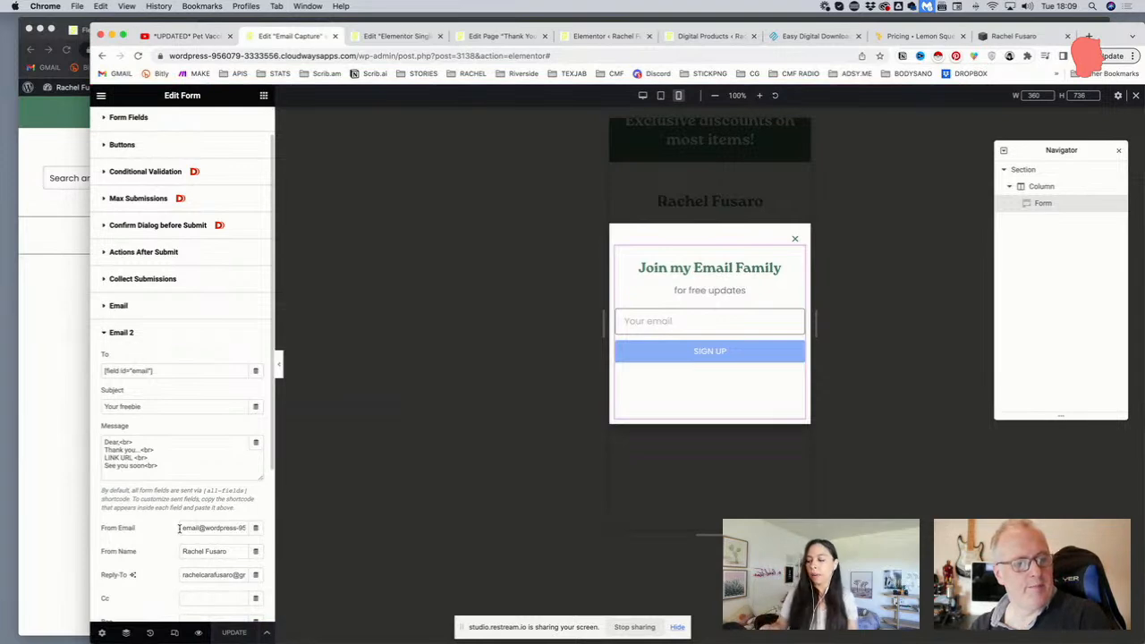
pyautogui.scroll(1, 220, 320)
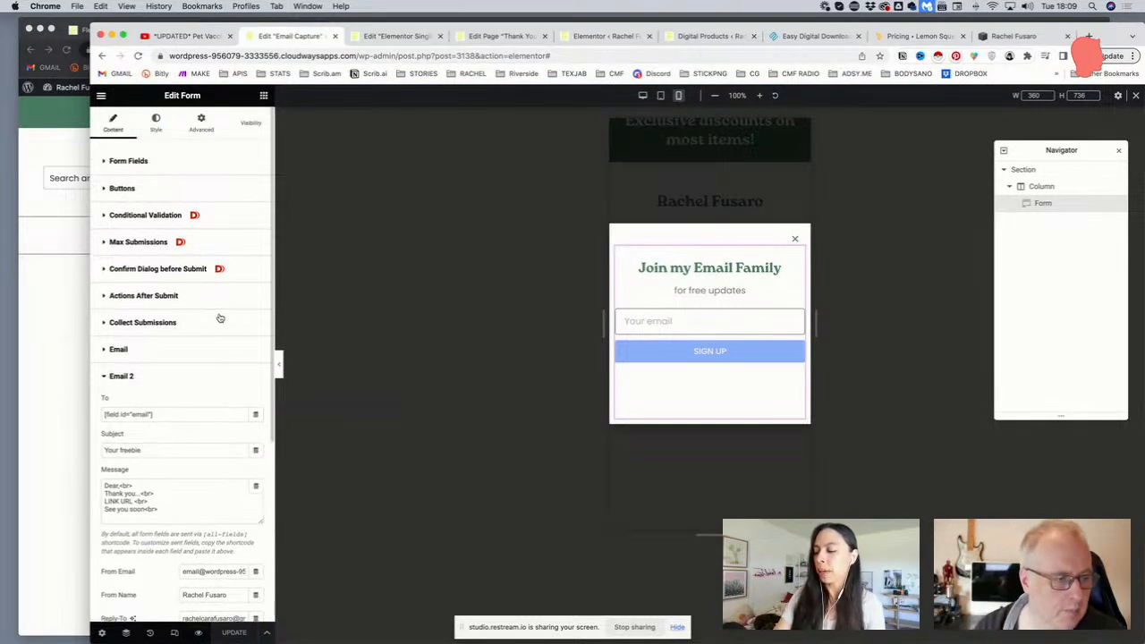
pyautogui.click(294, 57)
# Remove the wp-admin path from the address and load the site homepage
pyautogui.click(400, 56)
pyautogui.moveTo(384, 56); pyautogui.dragTo(680, 57)
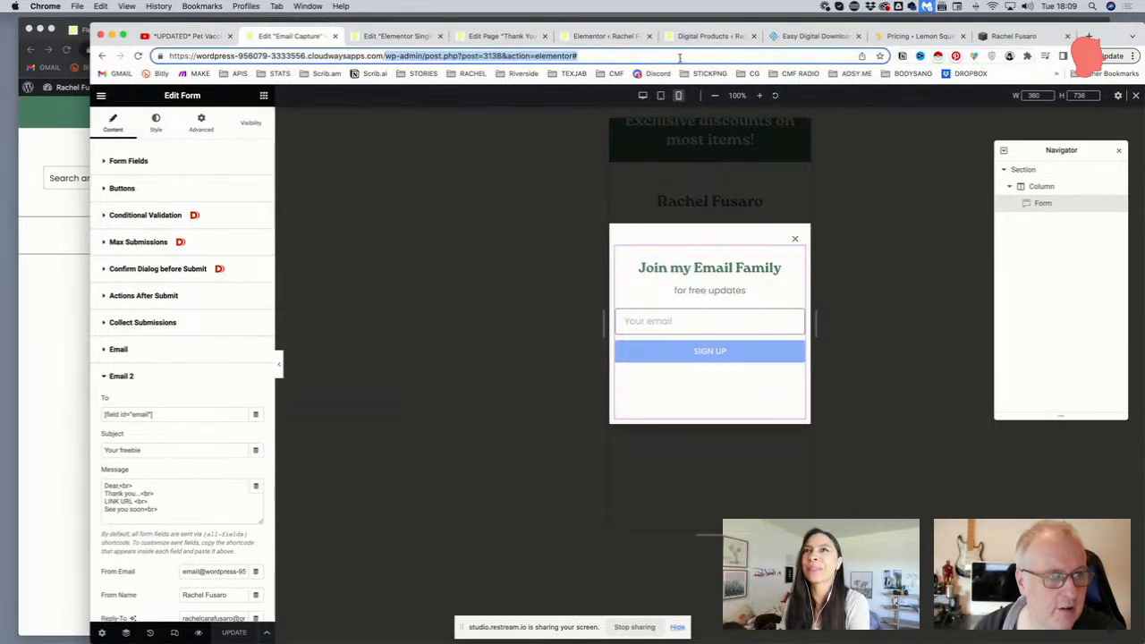
pyautogui.press('BackSpace')
pyautogui.press('Return')
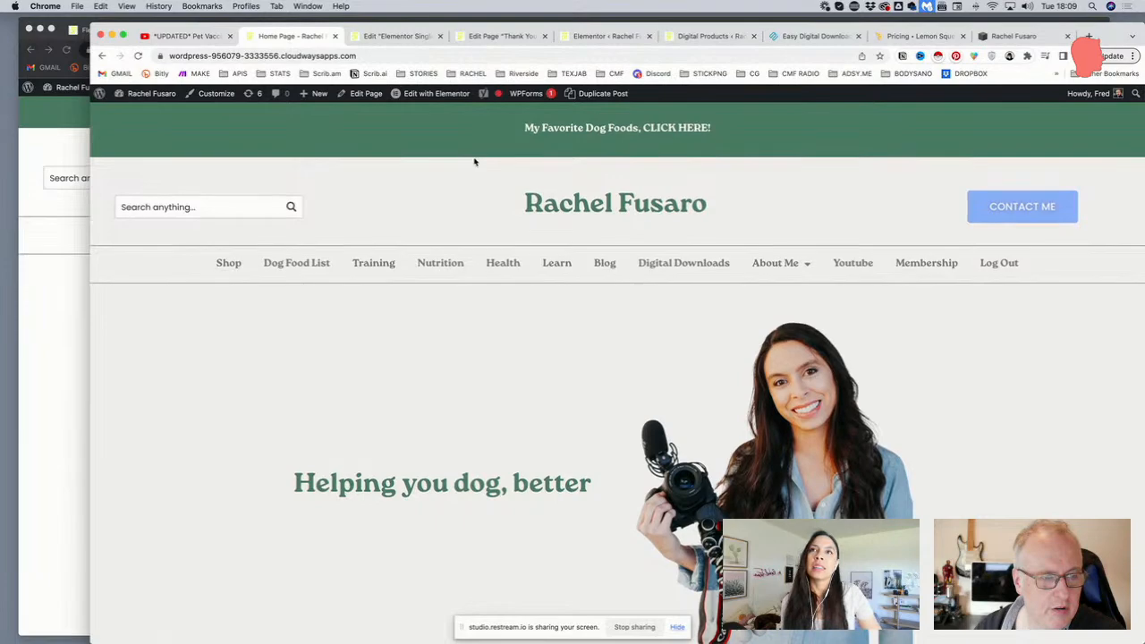
# Wait for the 'Join my Email Family' popup on the homepage, then close it with its X
pyautogui.scroll(-8, 479, 157)
pyautogui.scroll(-10, 473, 158)
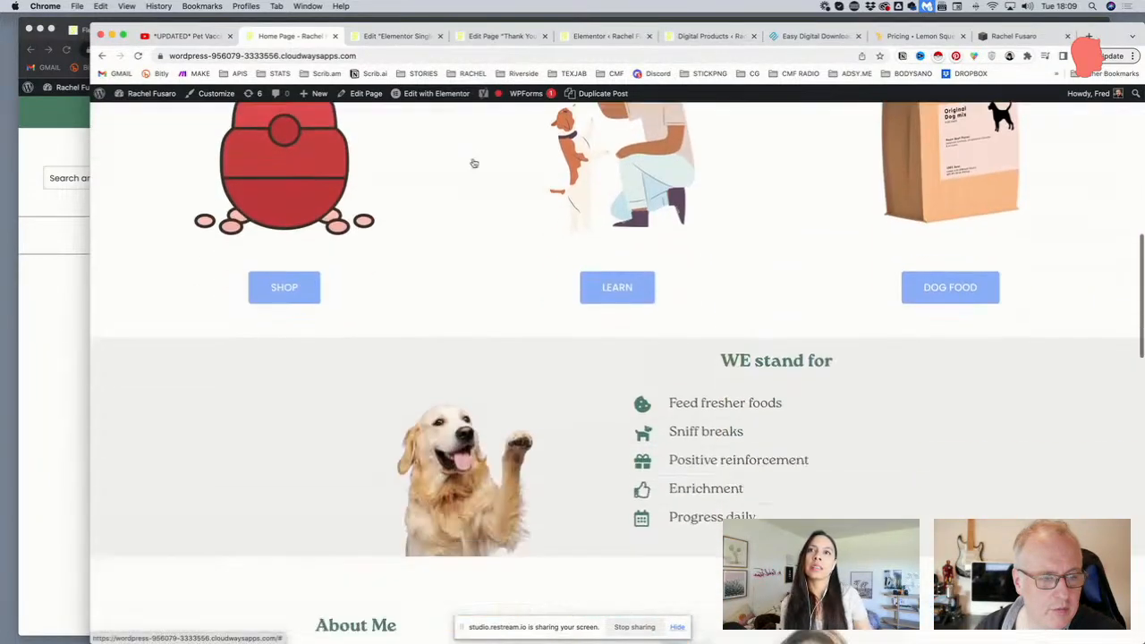
pyautogui.scroll(-6, 473, 161)
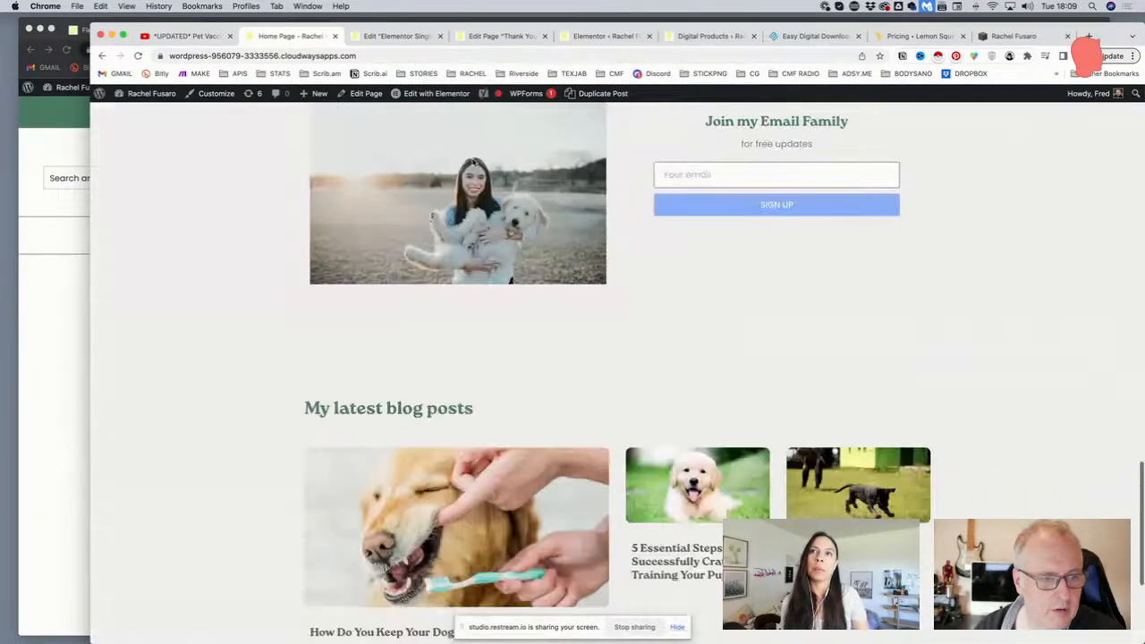
pyautogui.scroll(5, 472, 159)
pyautogui.scroll(15, 472, 159)
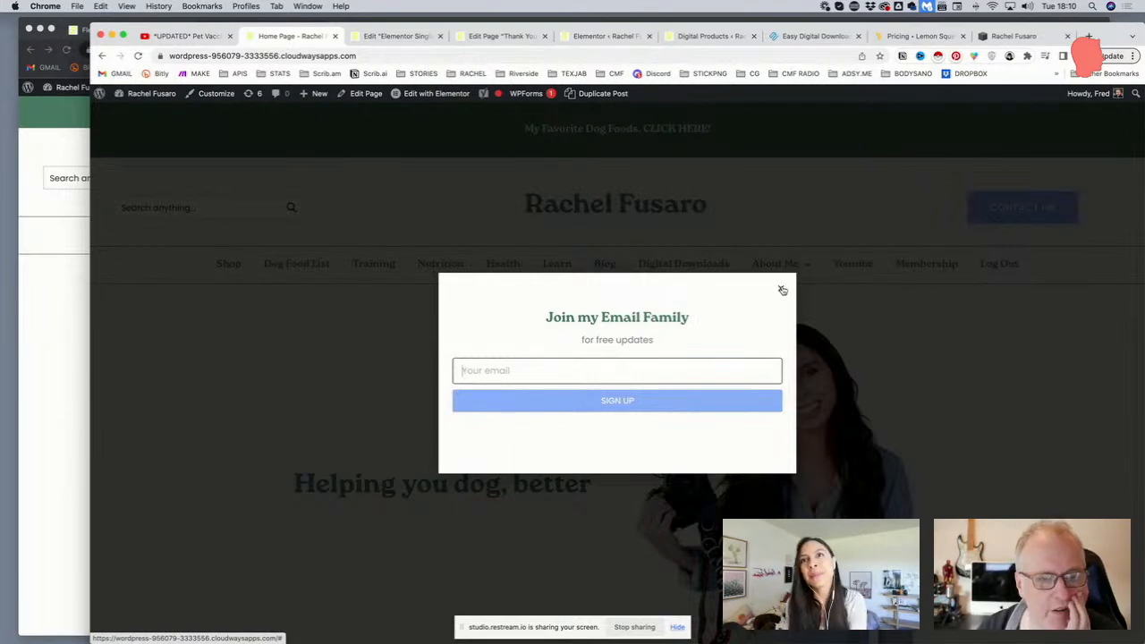
pyautogui.click(781, 291)
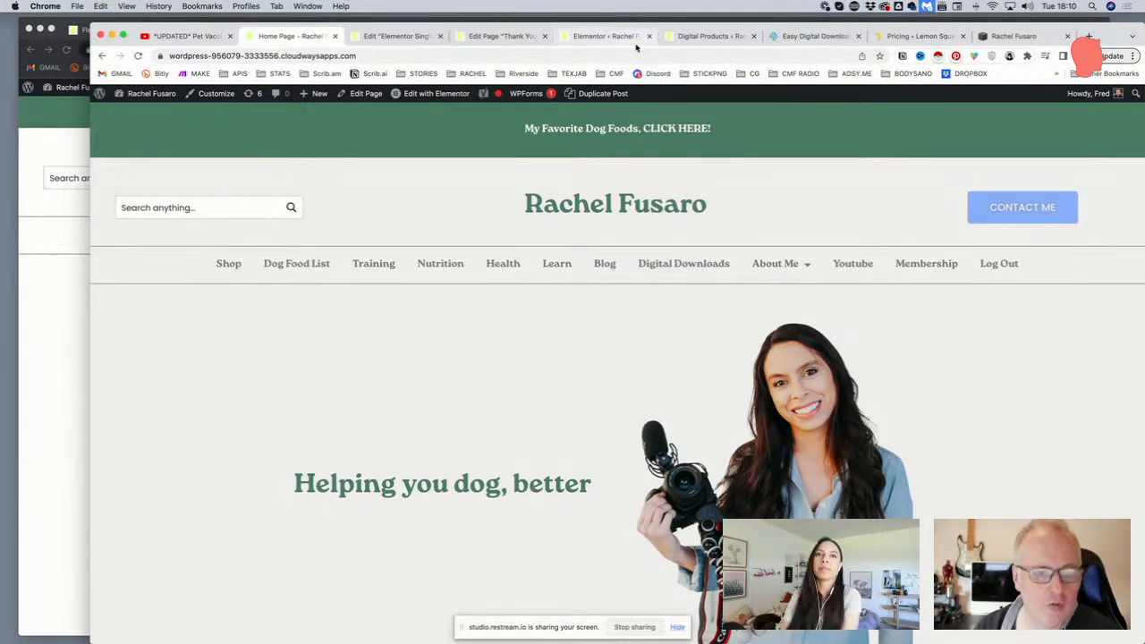
pyautogui.scroll(-2, 503, 169)
pyautogui.scroll(-1, 502, 167)
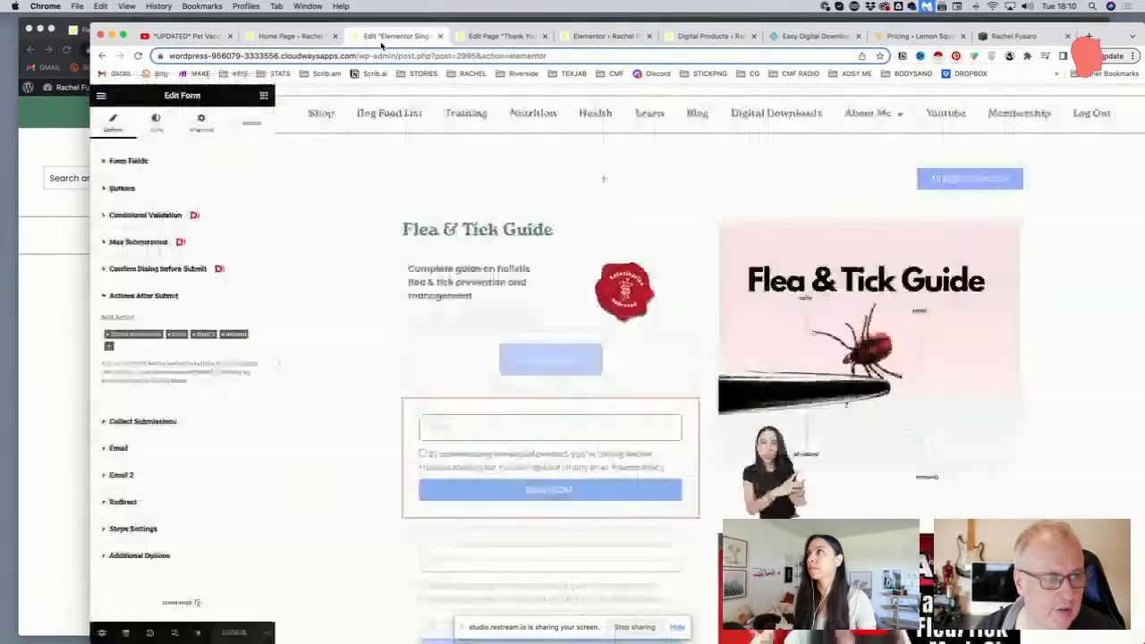
pyautogui.click(380, 37)
pyautogui.click(339, 43)
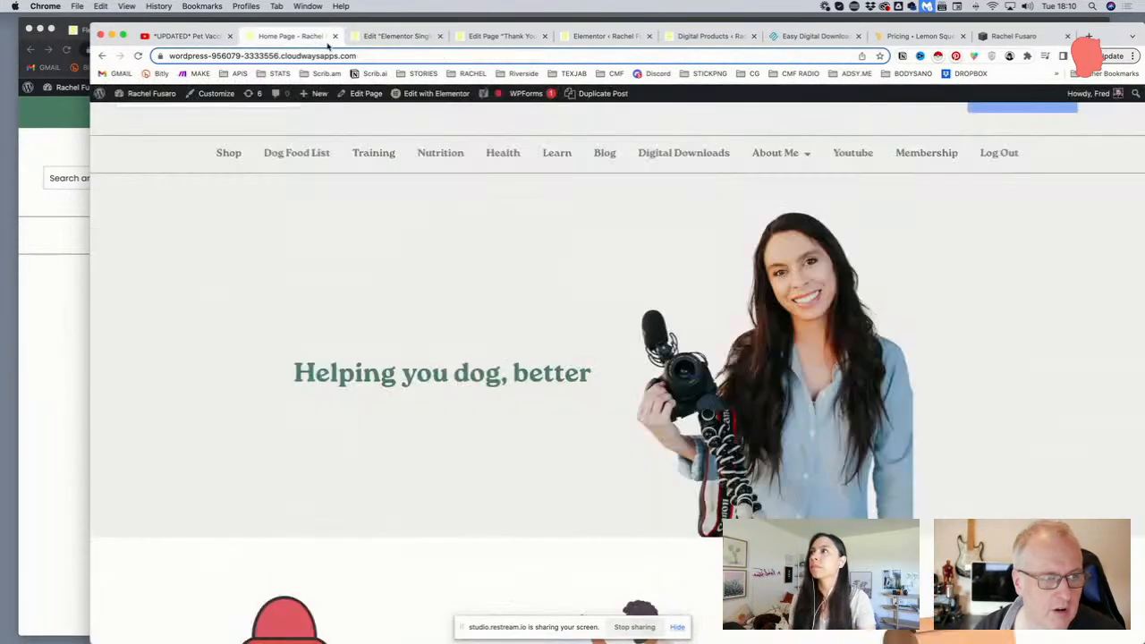
pyautogui.scroll(2, 179, 112)
# Go to the admin Dashboard and open Templates > Popups to find the Email Capture popup
pyautogui.moveTo(148, 93)
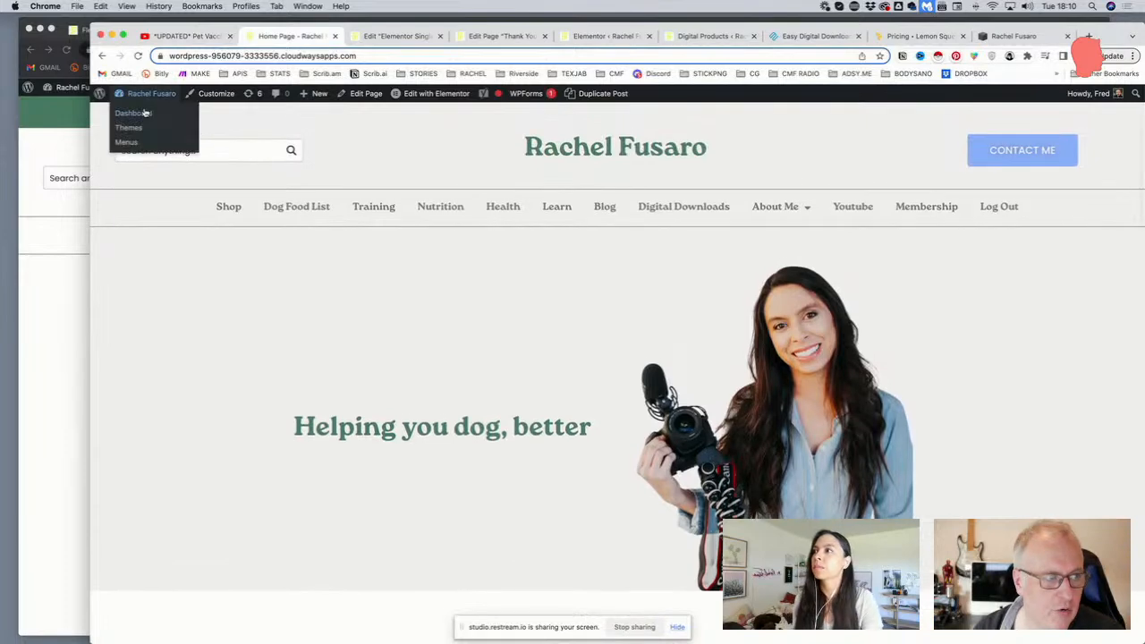
pyautogui.click(146, 113)
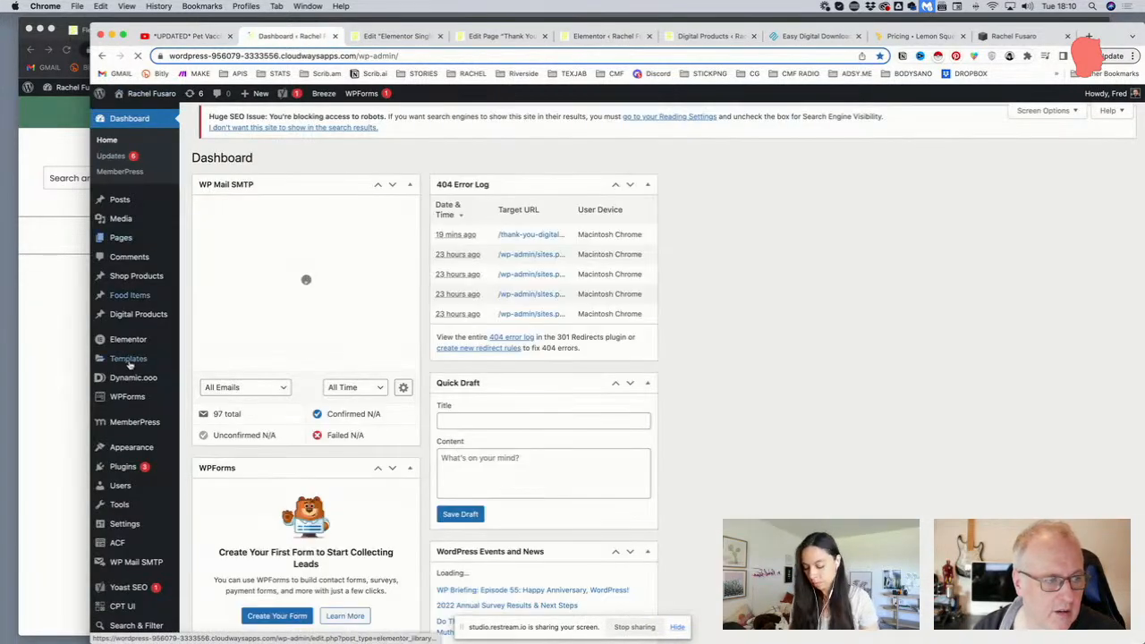
pyautogui.moveTo(134, 343)
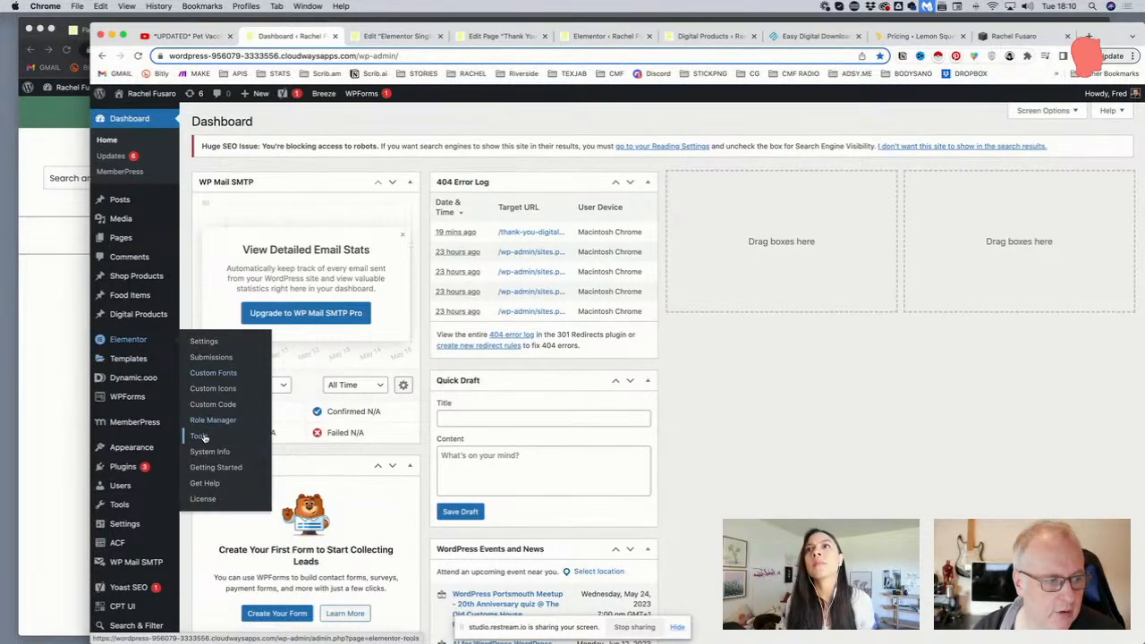
pyautogui.moveTo(176, 360)
pyautogui.click(204, 377)
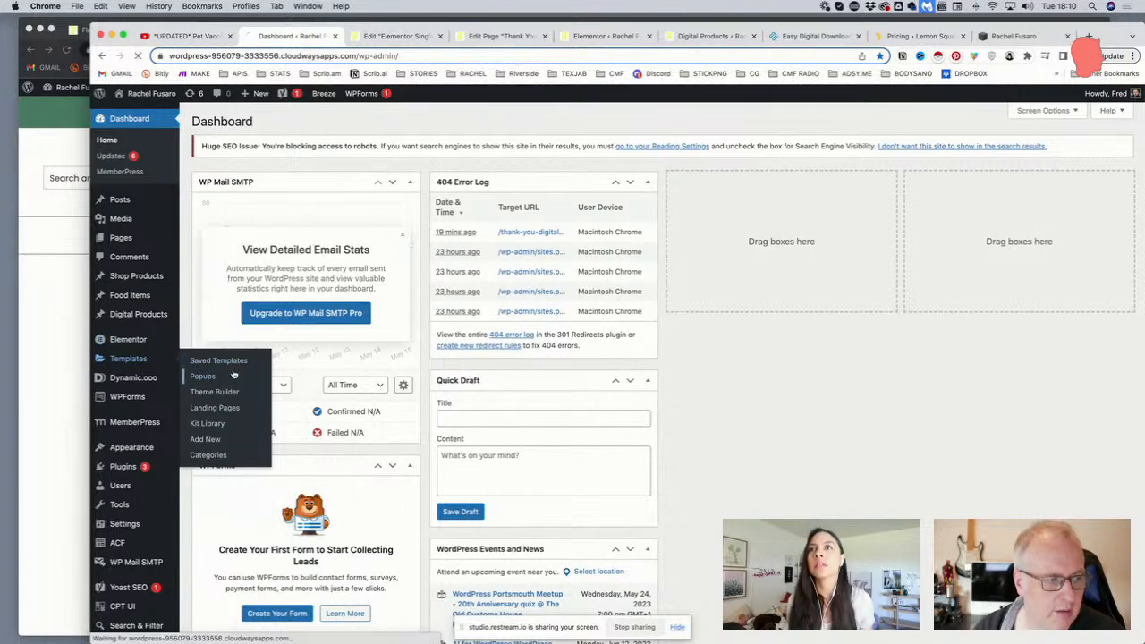